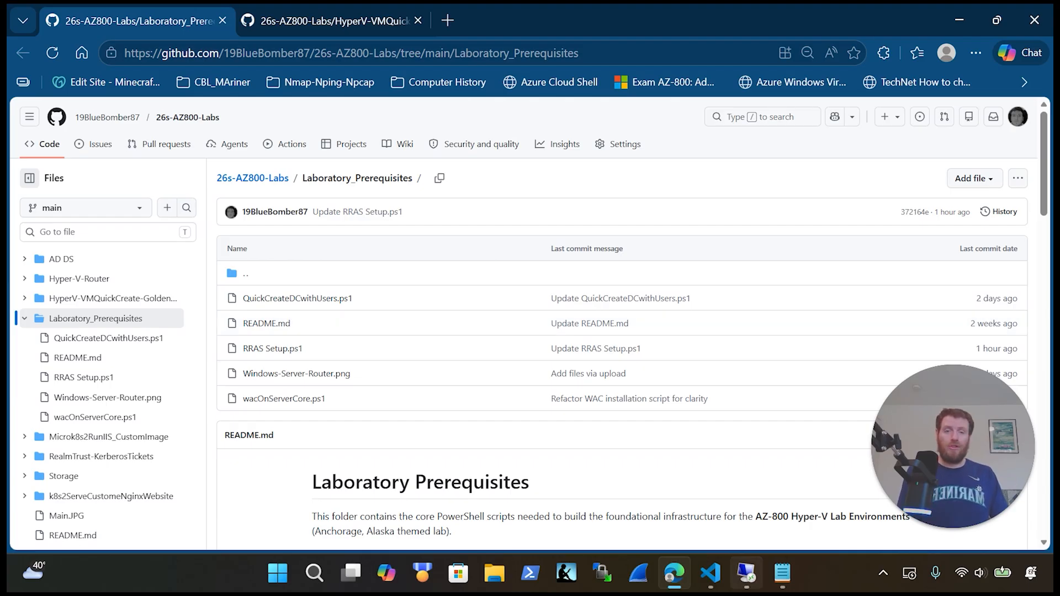
Step: Switch from Edge to Visual Studio Code showing the RRAS Setup.ps1 script
left_click(710, 574)
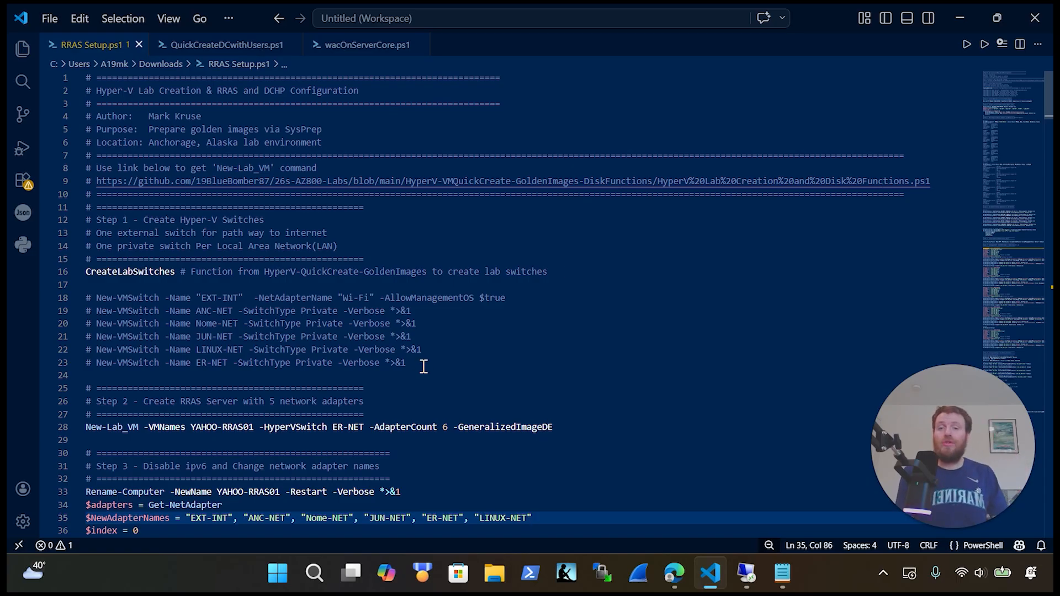
left_click_drag(414, 363, 85, 299)
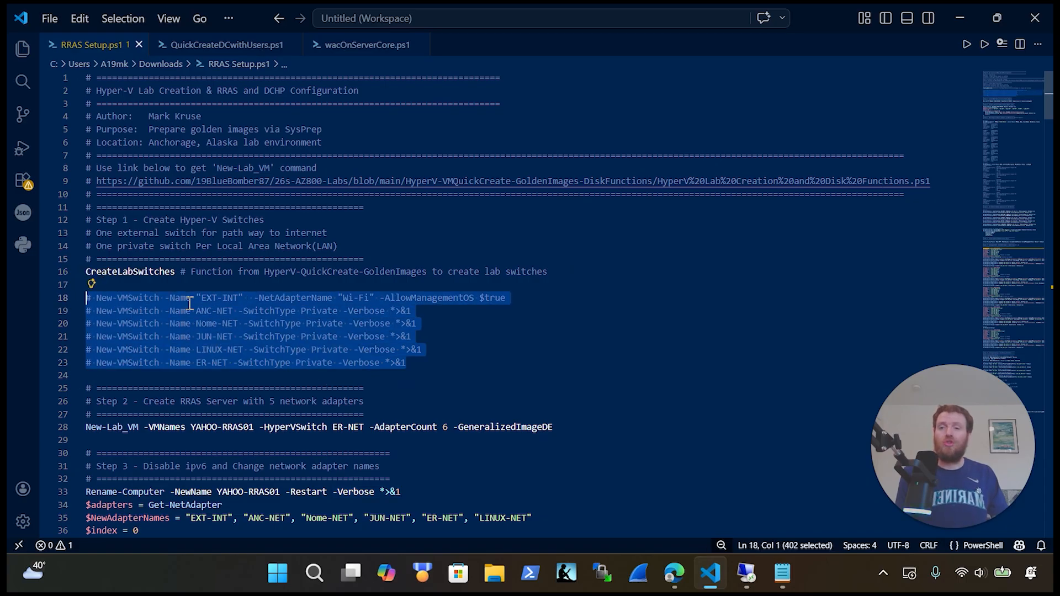
left_click(540, 299)
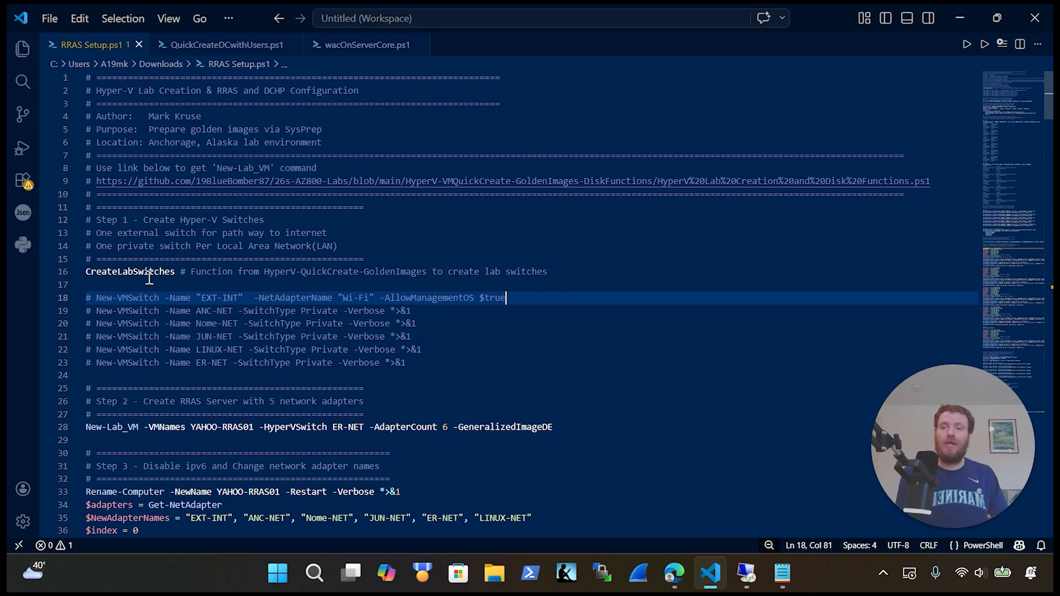
left_click_drag(182, 271, 87, 271)
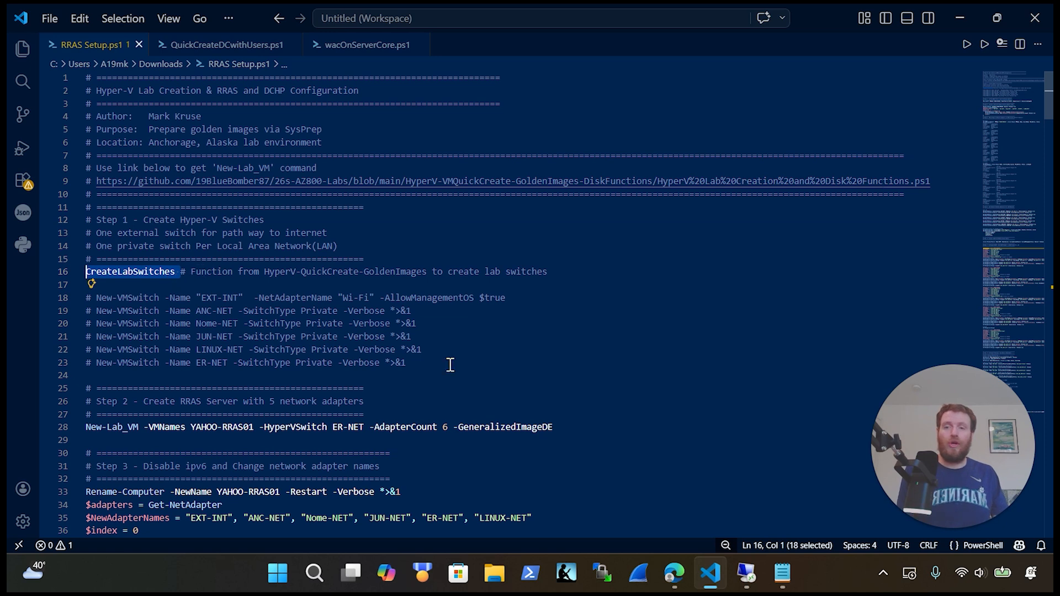
left_click_drag(494, 378, 63, 293)
scroll(407, 353, "down", 2)
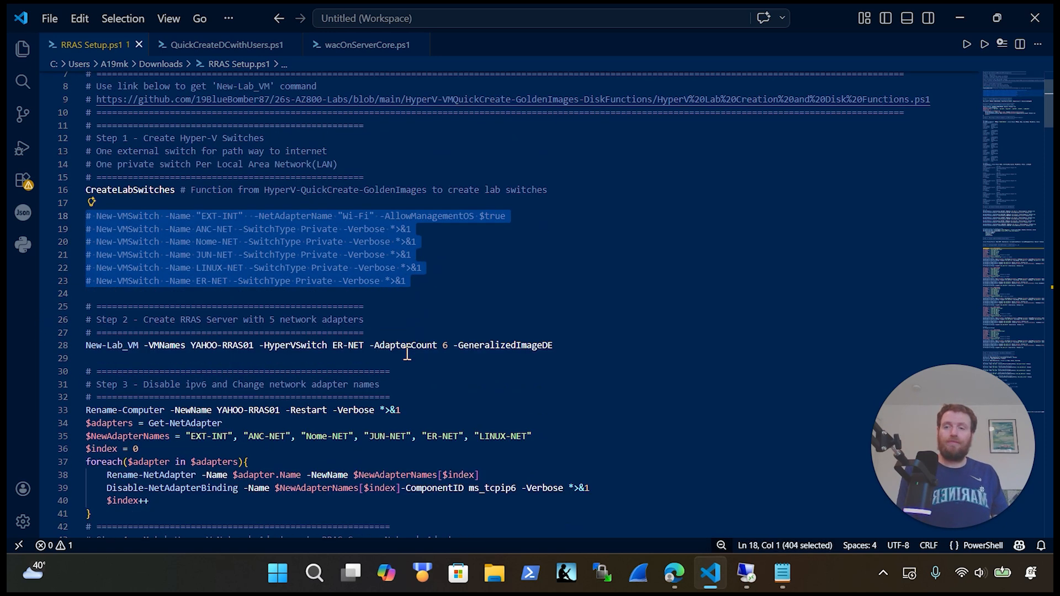
scroll(407, 353, "down", 2)
left_click(579, 265)
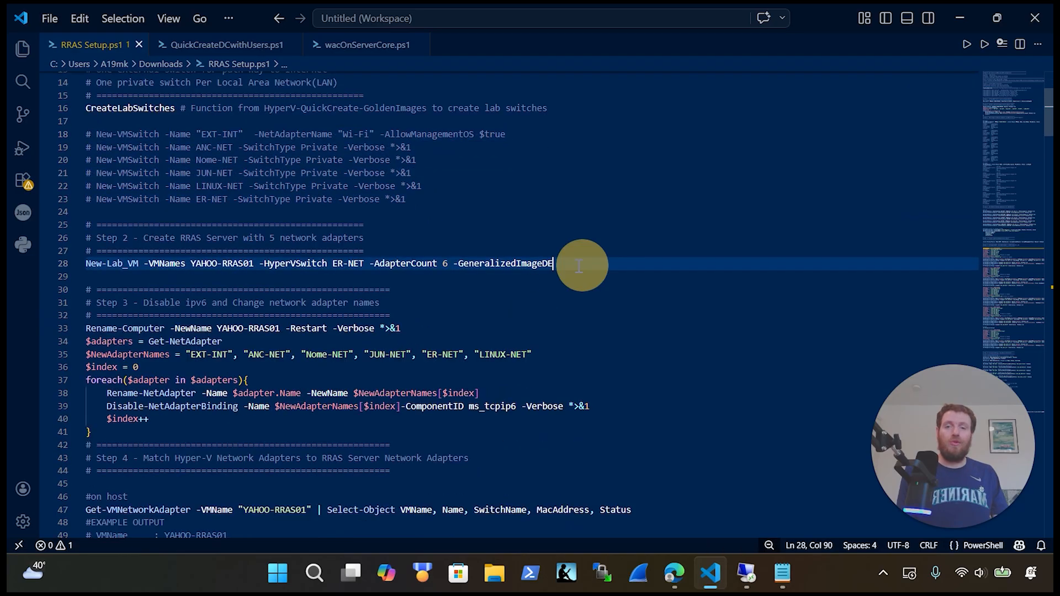
left_click_drag(579, 265, 89, 260)
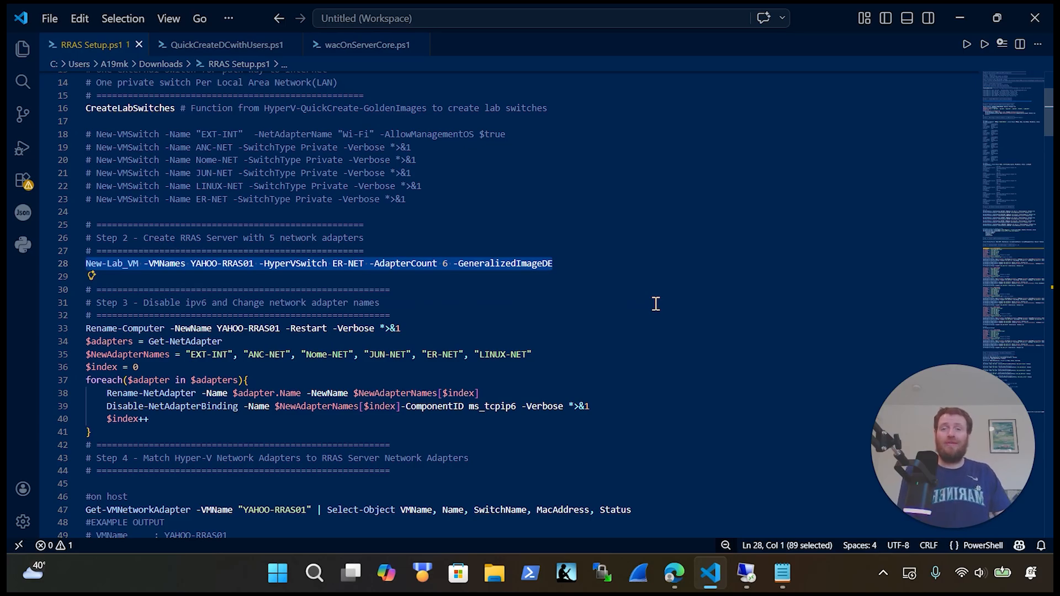
left_click(493, 292)
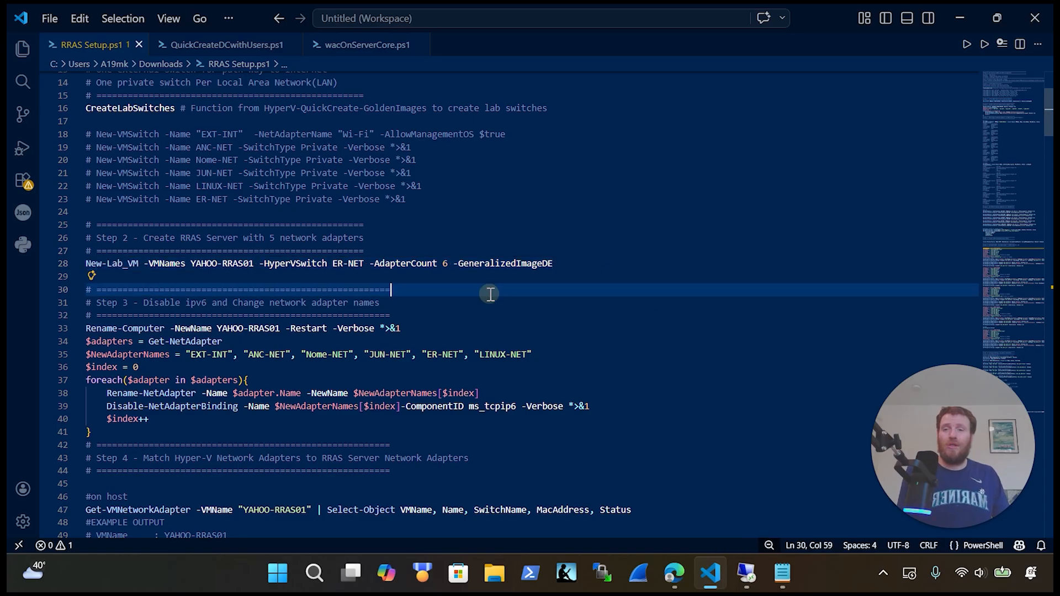
left_click_drag(451, 263, 332, 264)
left_click(364, 263)
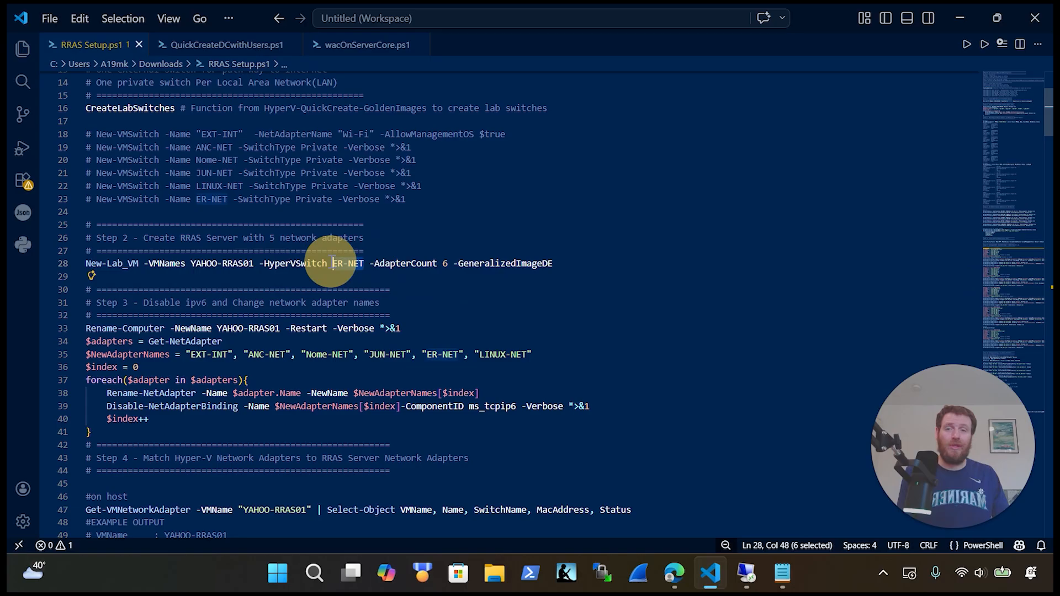
left_click(453, 263)
left_click_drag(453, 263, 369, 263)
left_click(260, 263)
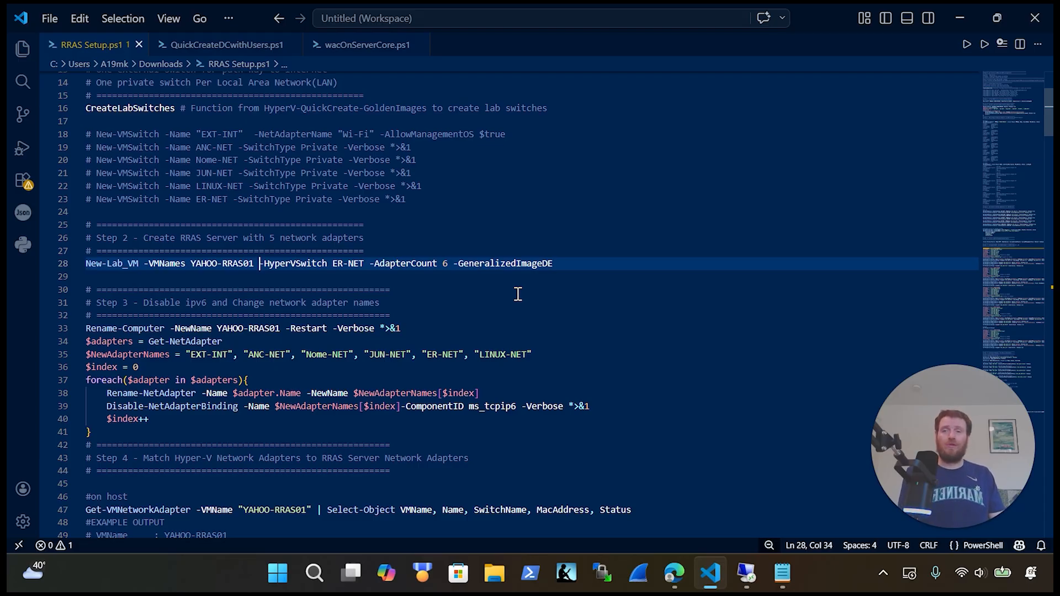
scroll(518, 294, "down", 5)
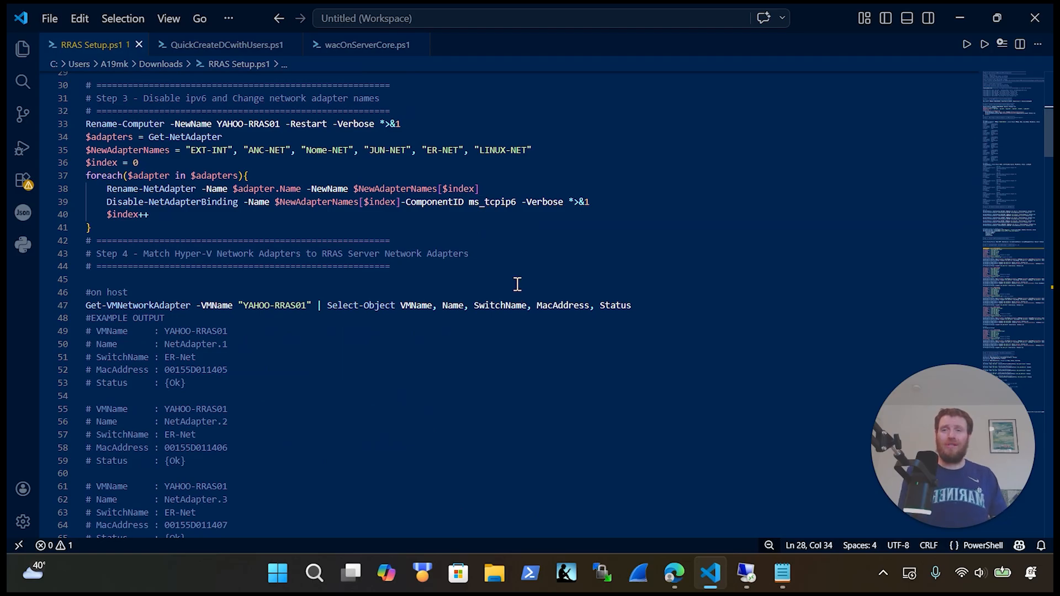
left_click(405, 120)
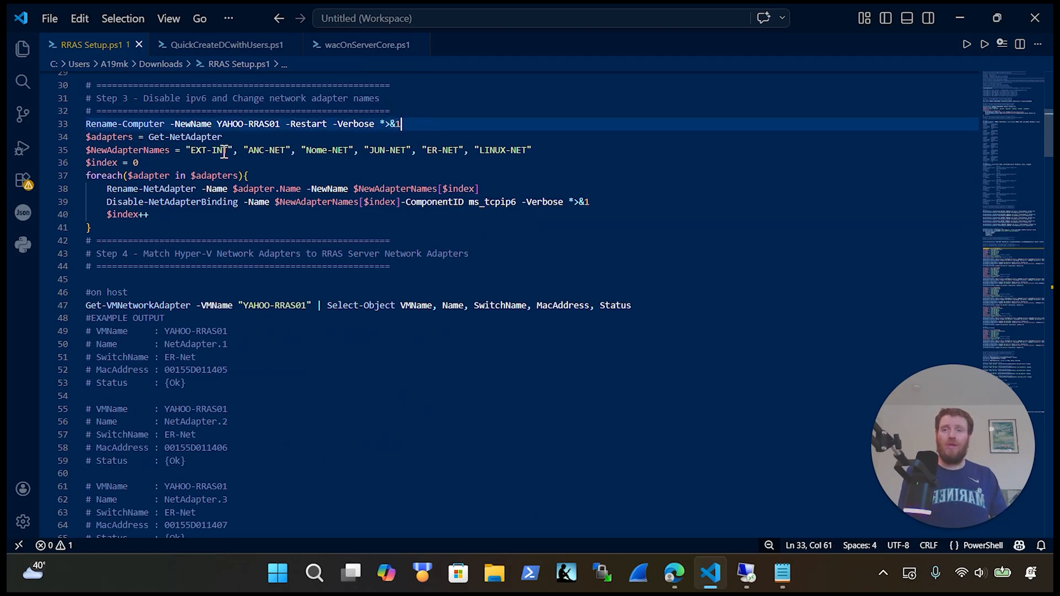
left_click_drag(223, 137, 79, 137)
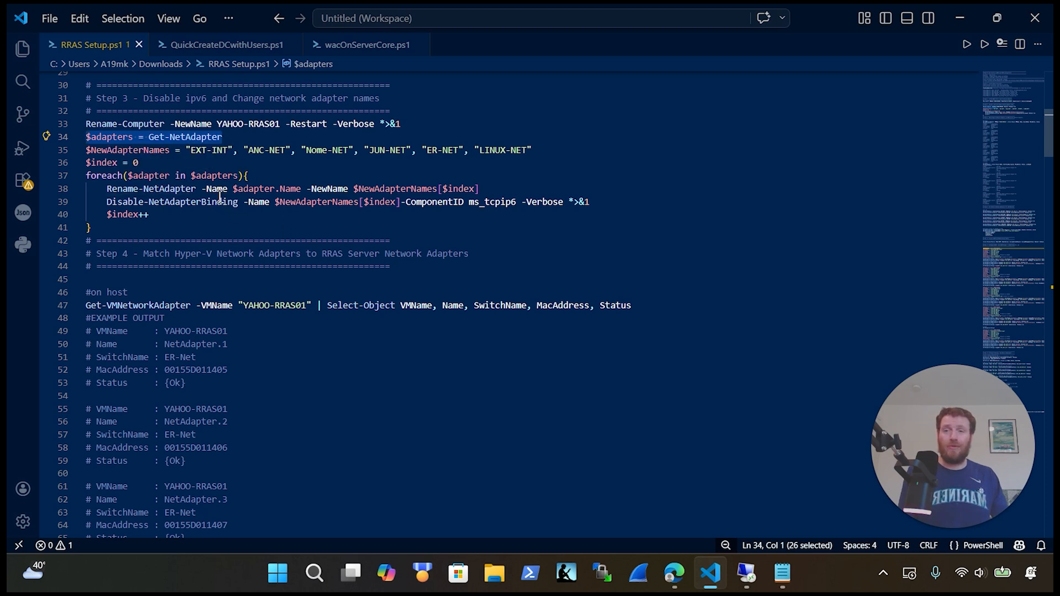
left_click_drag(488, 189, 103, 188)
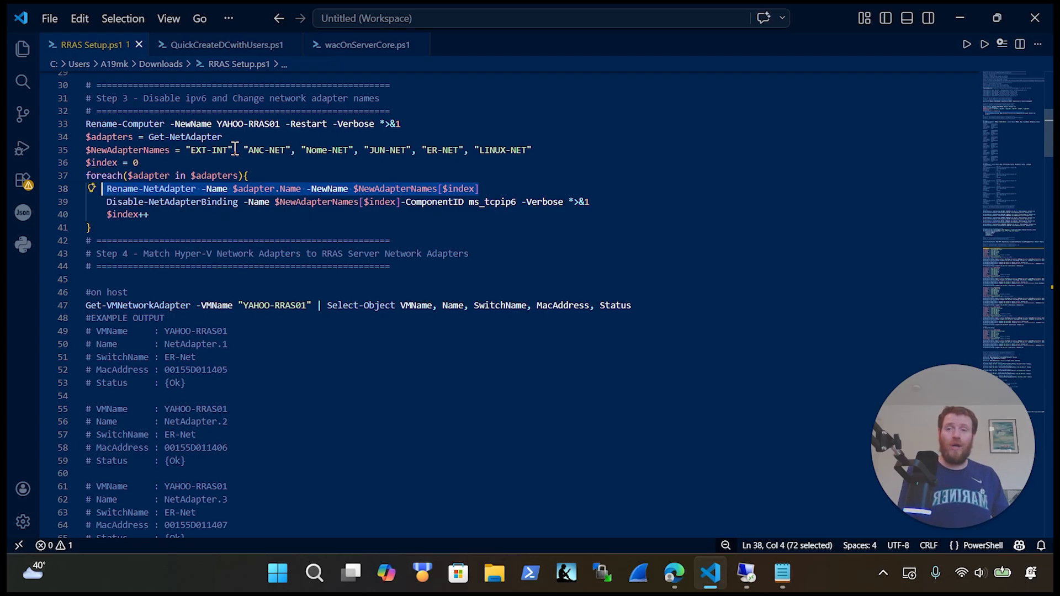
left_click(490, 188)
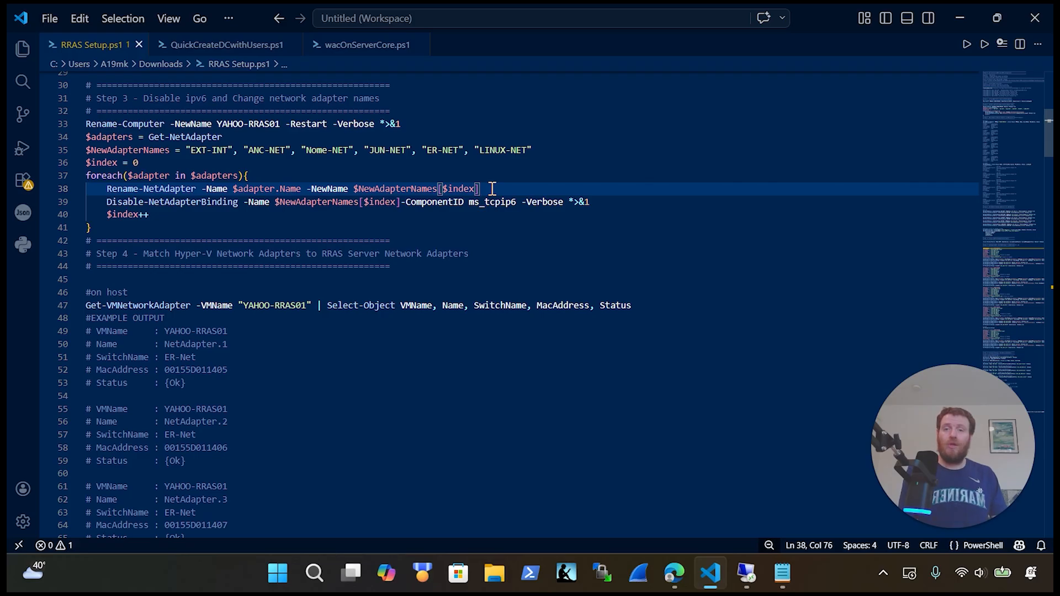
left_click(594, 202)
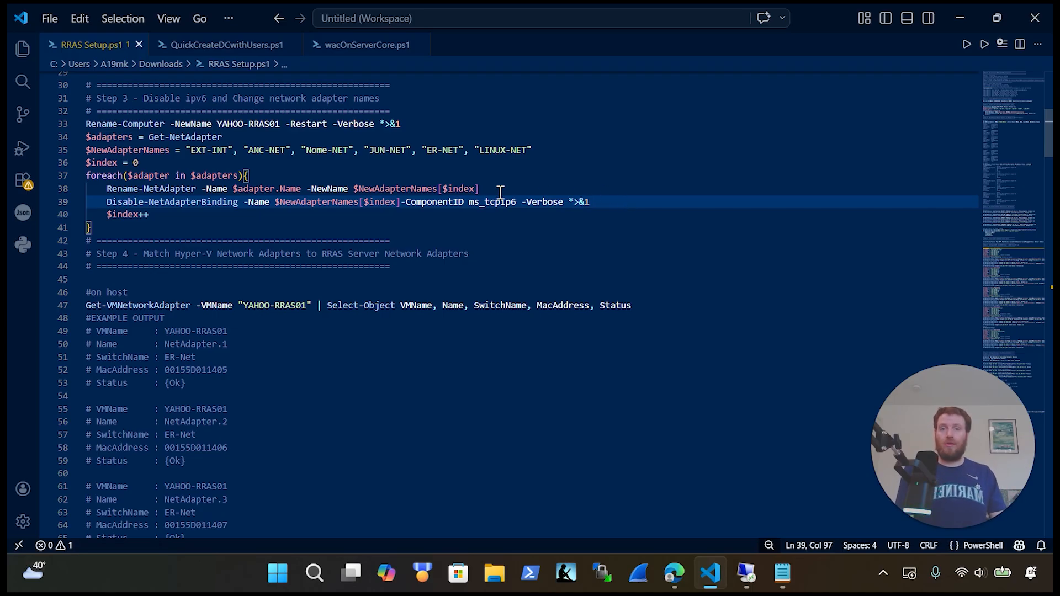
scroll(507, 254, "down", 1)
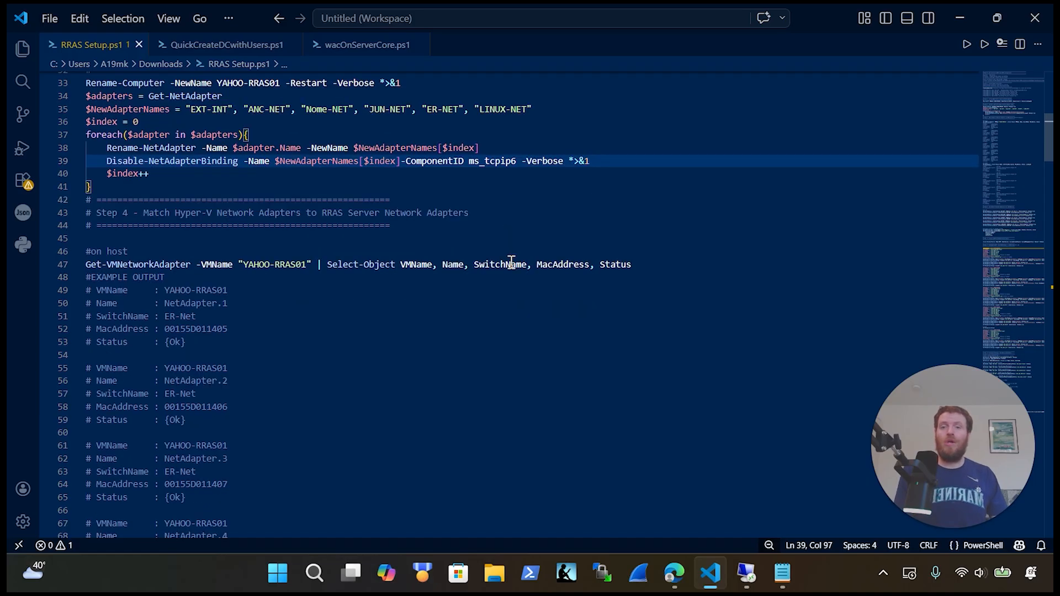
scroll(511, 263, "down", 1)
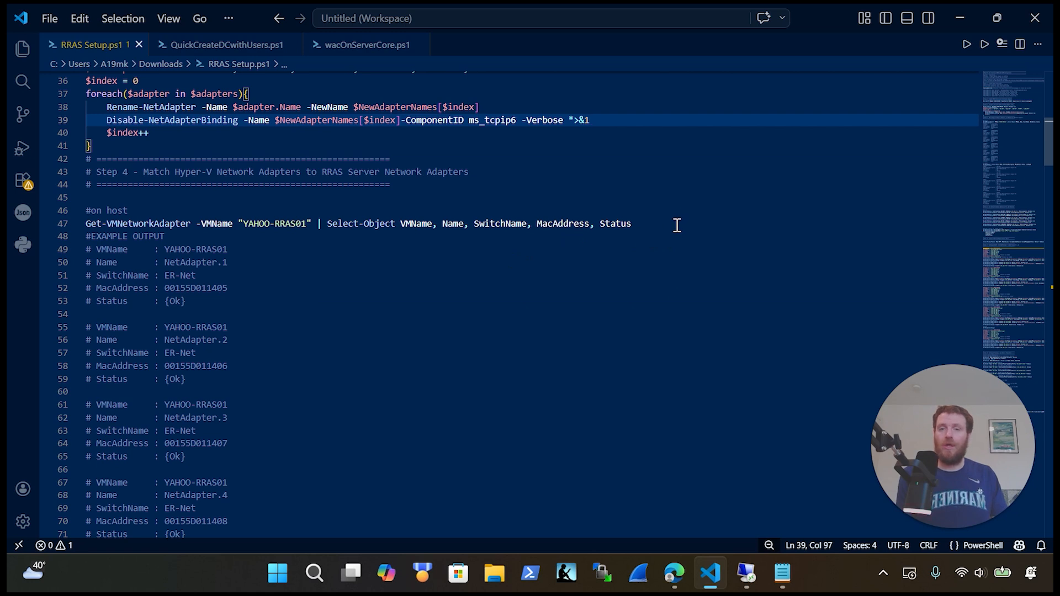
left_click_drag(677, 224, 83, 219)
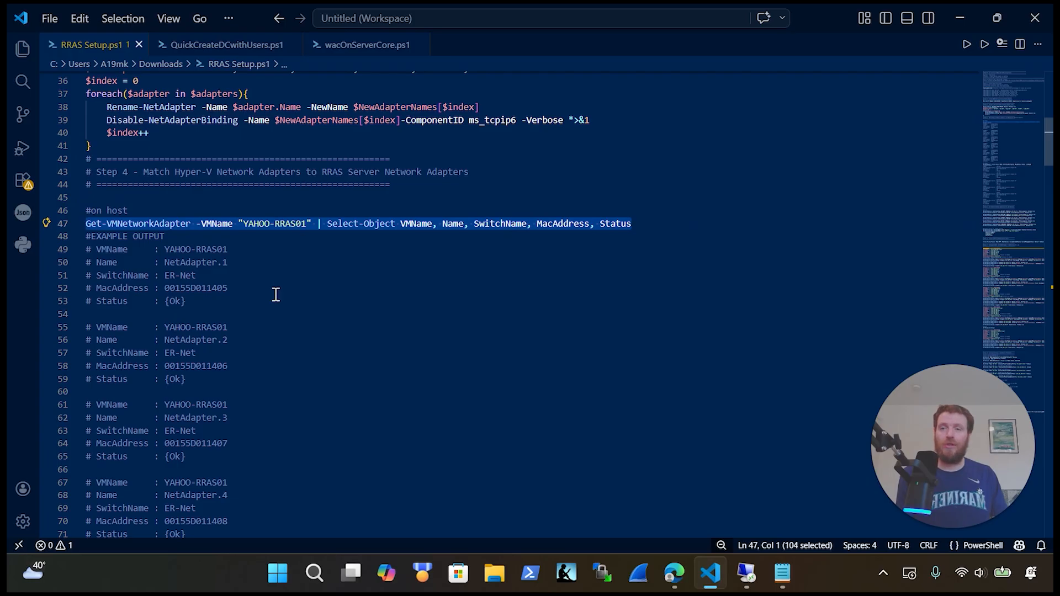
scroll(276, 294, "down", 1)
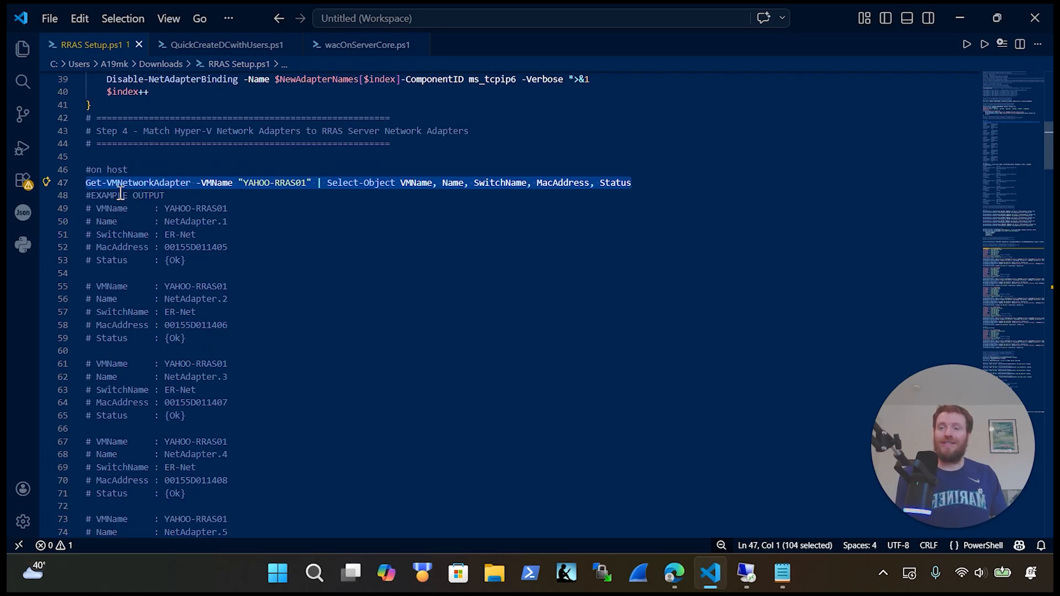
left_click(314, 183)
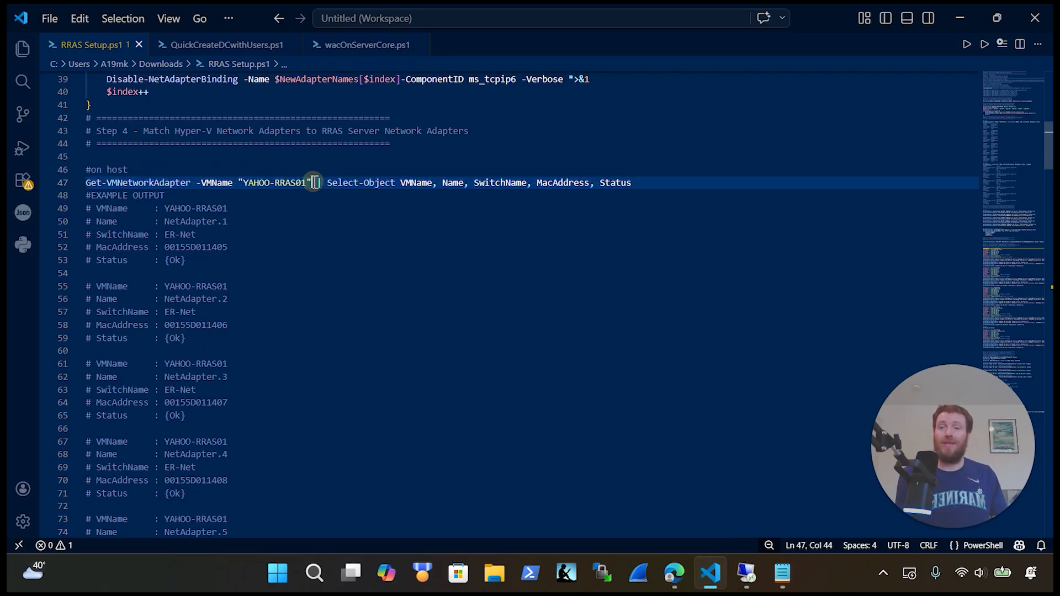
left_click_drag(313, 183, 291, 180)
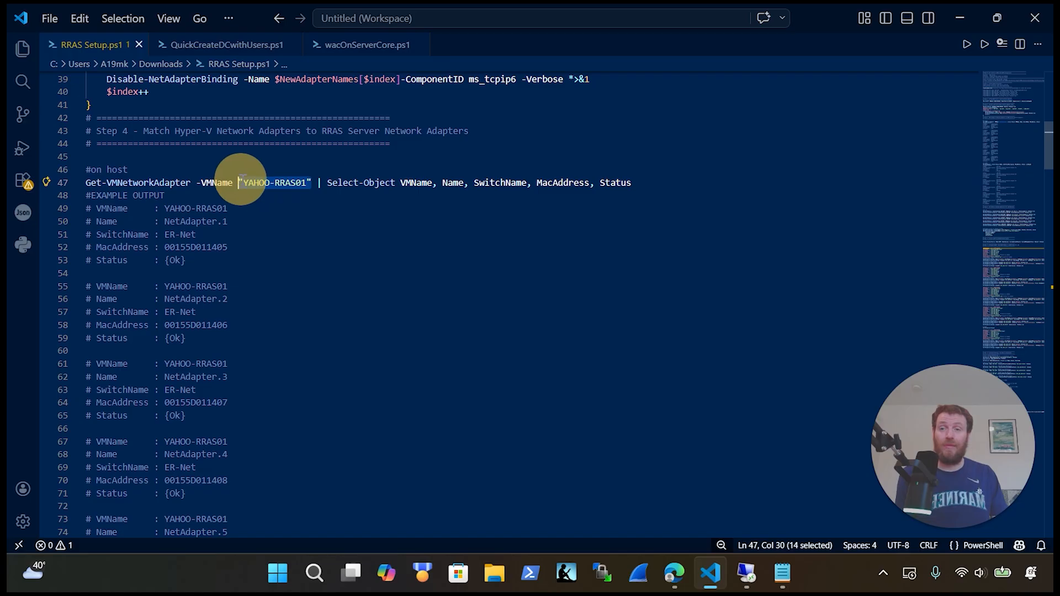
left_click_drag(228, 221, 159, 221)
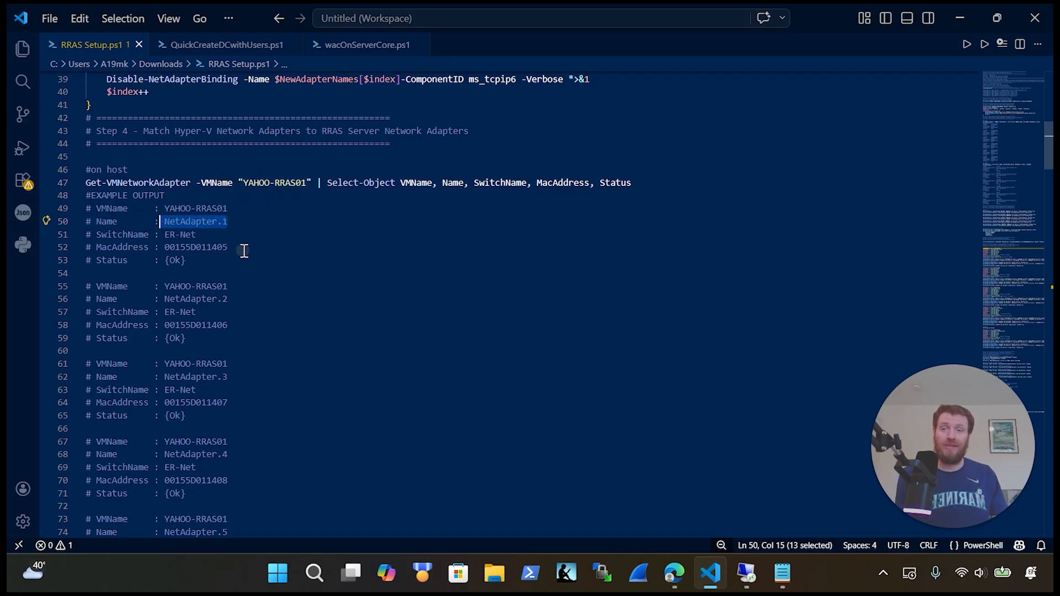
left_click_drag(229, 246, 159, 246)
left_click_drag(245, 221, 170, 221)
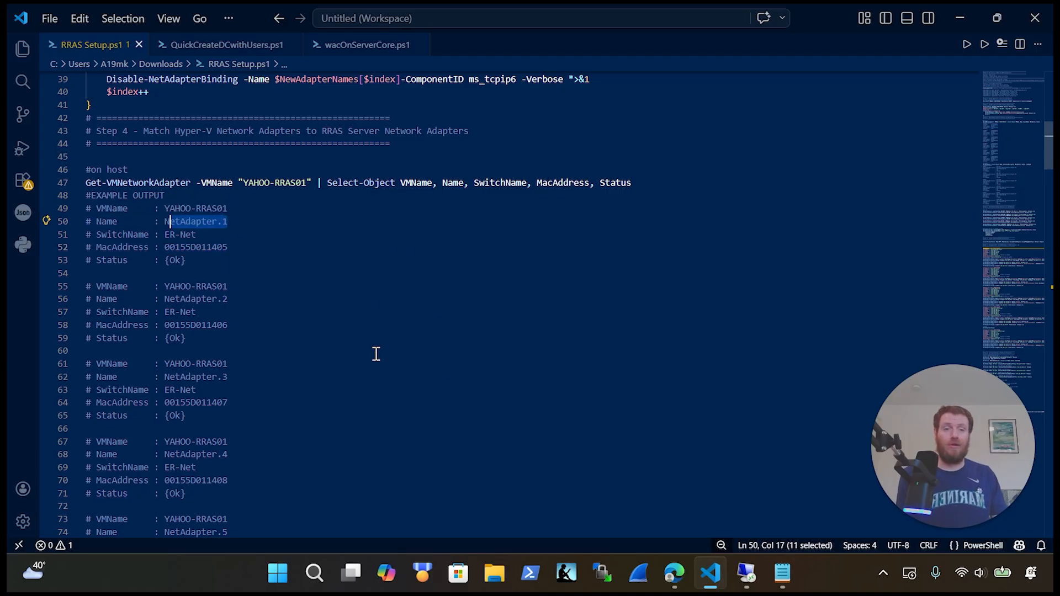
scroll(423, 301, "down", 5)
scroll(423, 300, "down", 3)
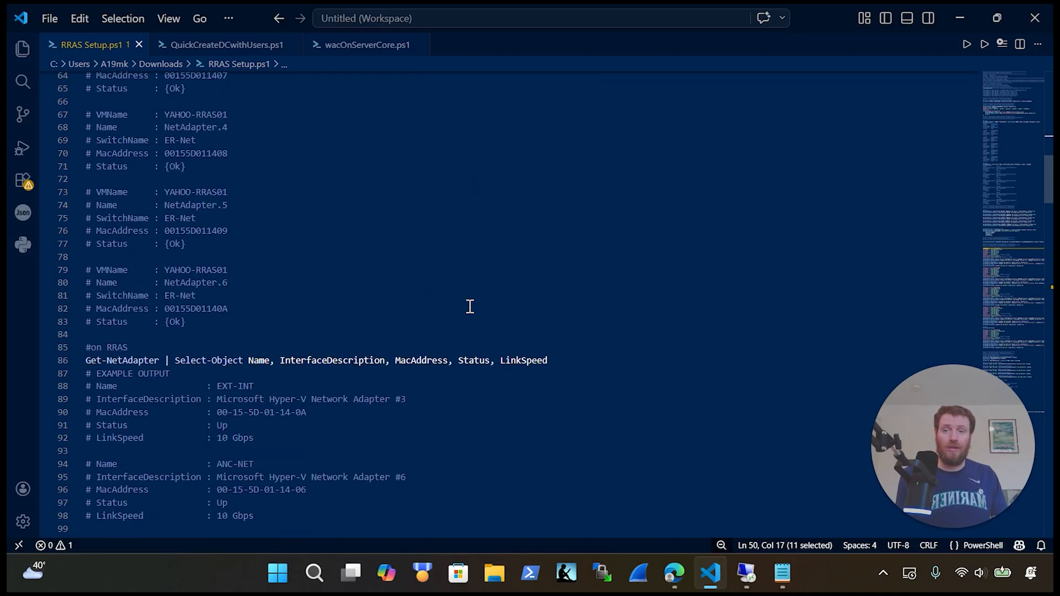
scroll(552, 332, "down", 1)
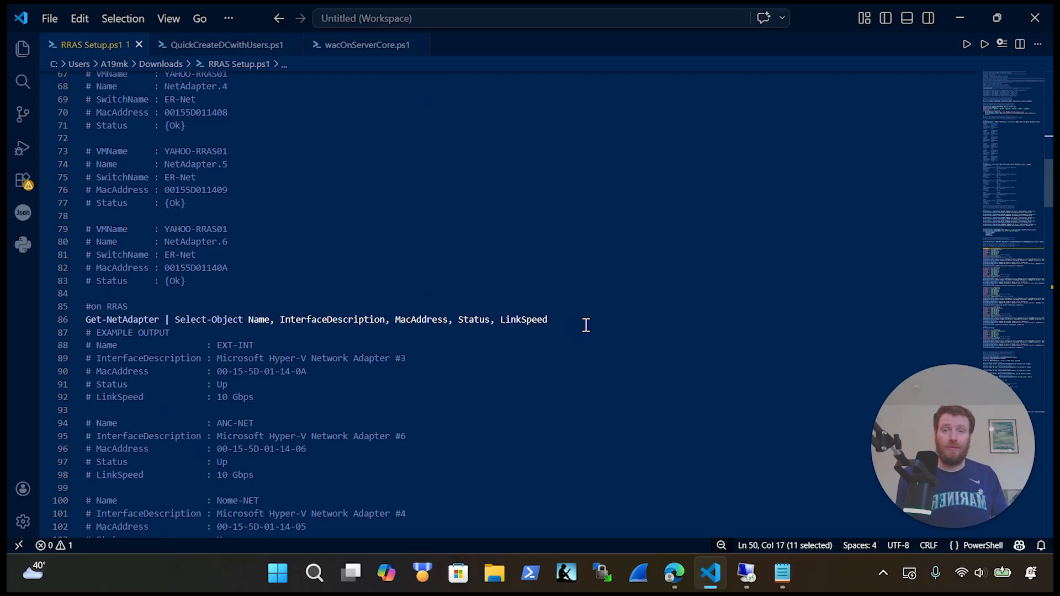
left_click_drag(550, 320, 85, 320)
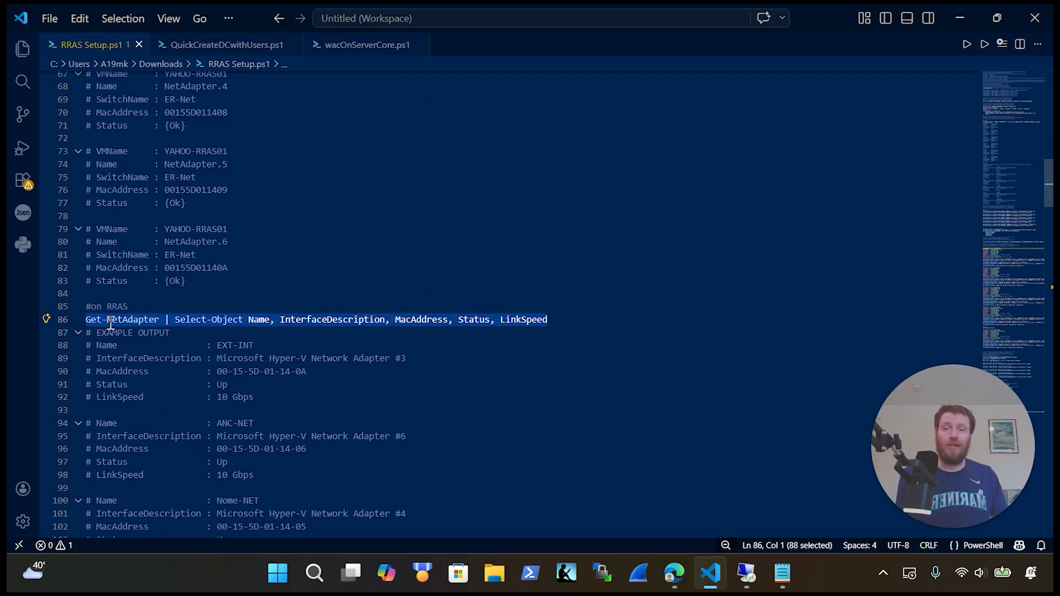
scroll(319, 334, "down", 1)
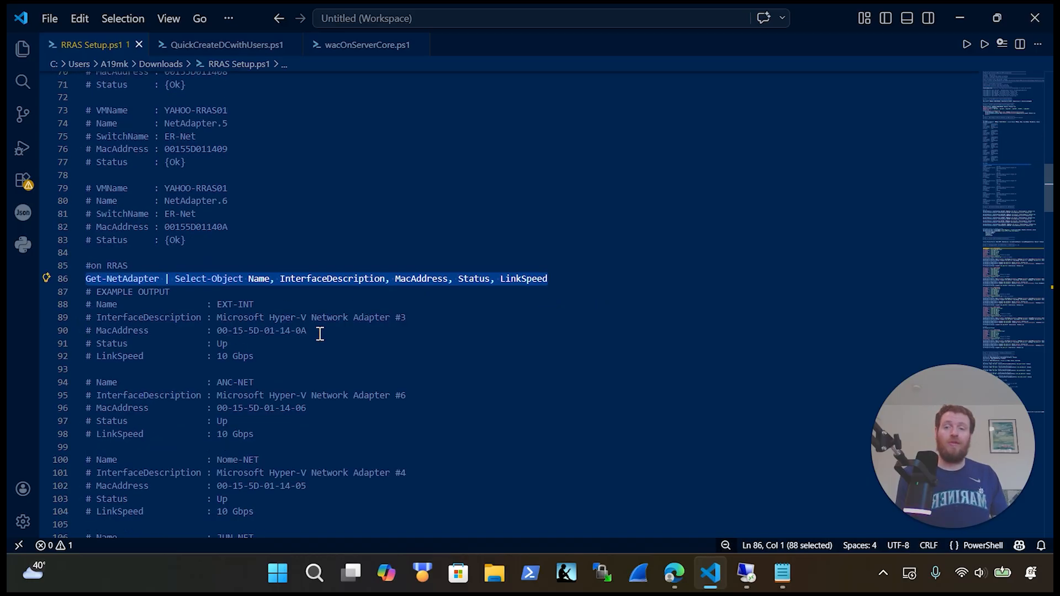
left_click_drag(320, 331, 212, 331)
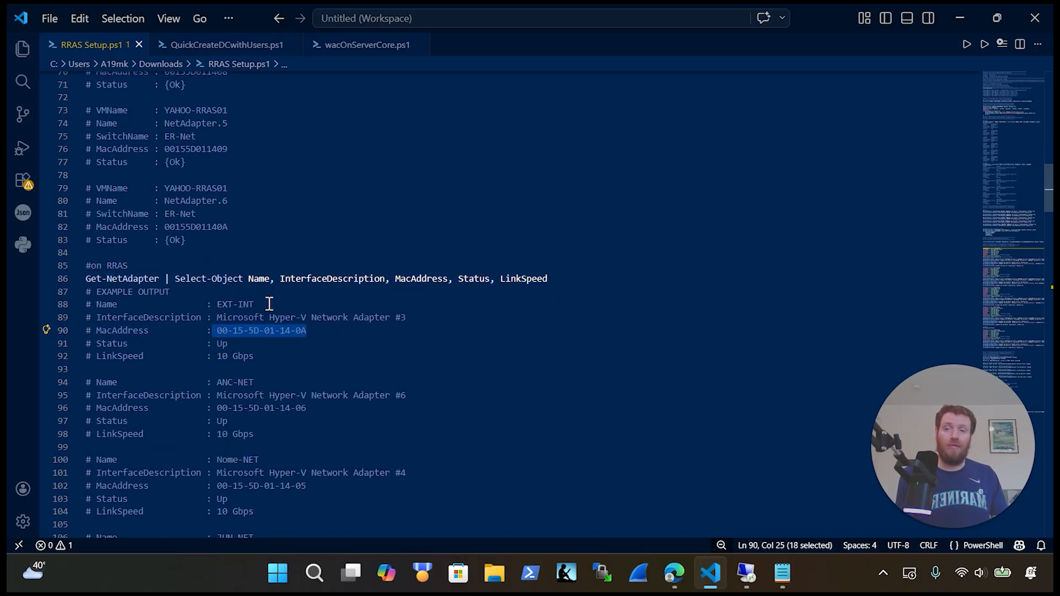
left_click_drag(279, 304, 213, 304)
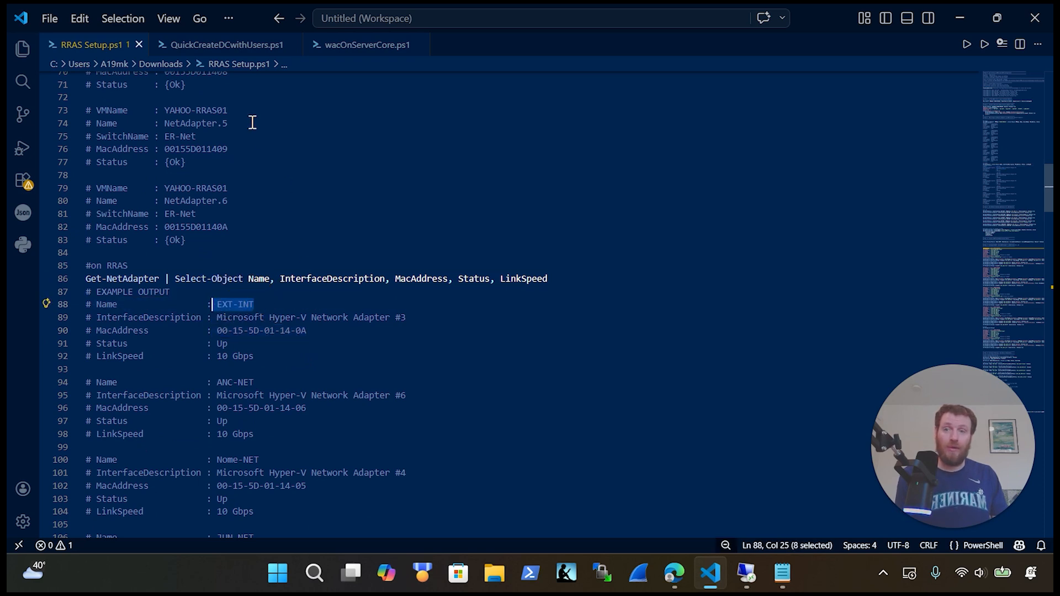
left_click_drag(255, 149, 162, 148)
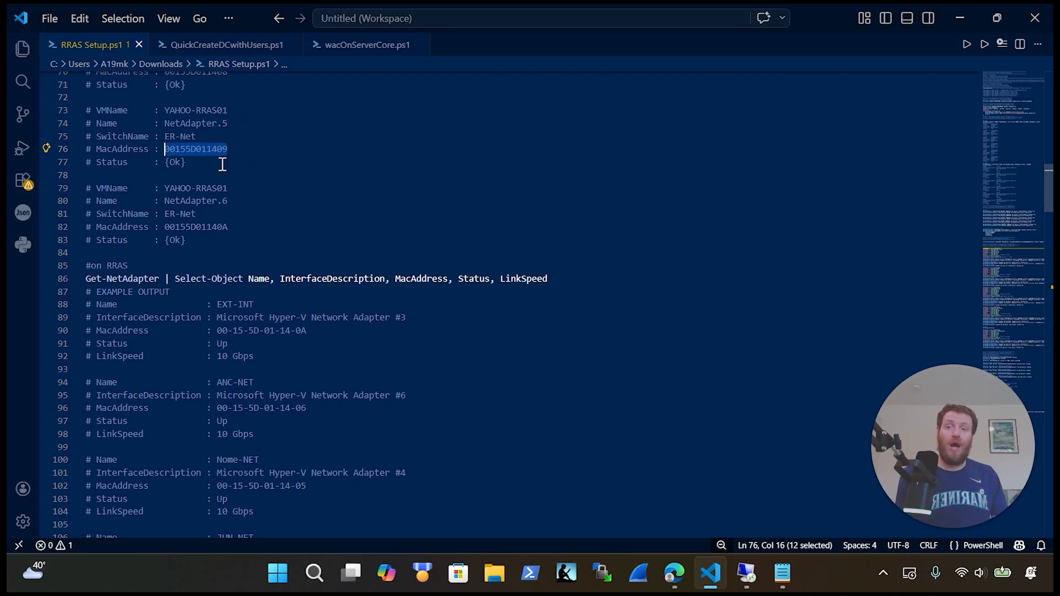
scroll(272, 189, "up", 5)
scroll(320, 220, "up", 4)
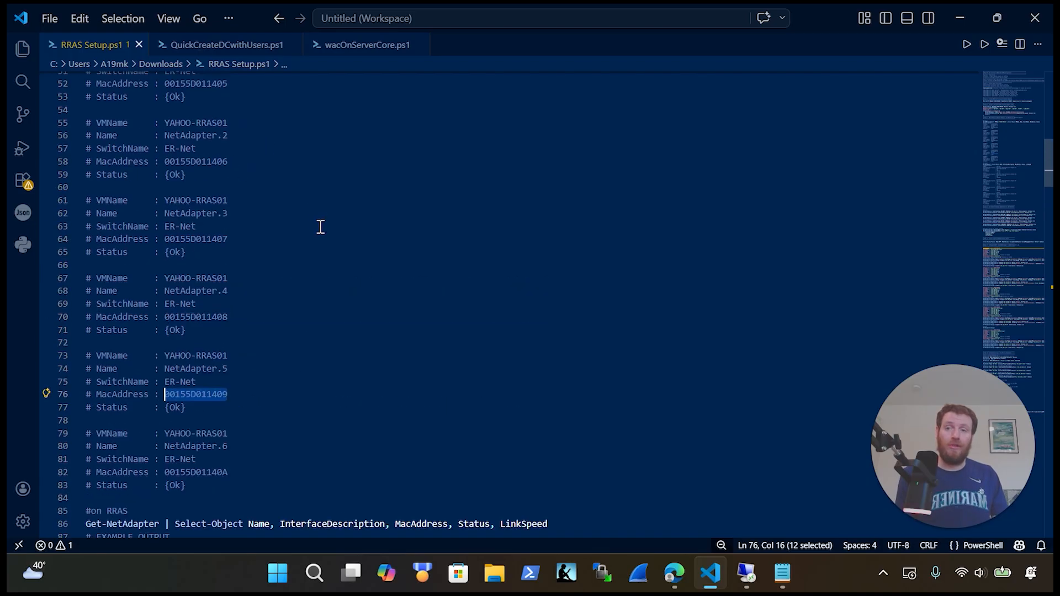
scroll(232, 310, "down", 8)
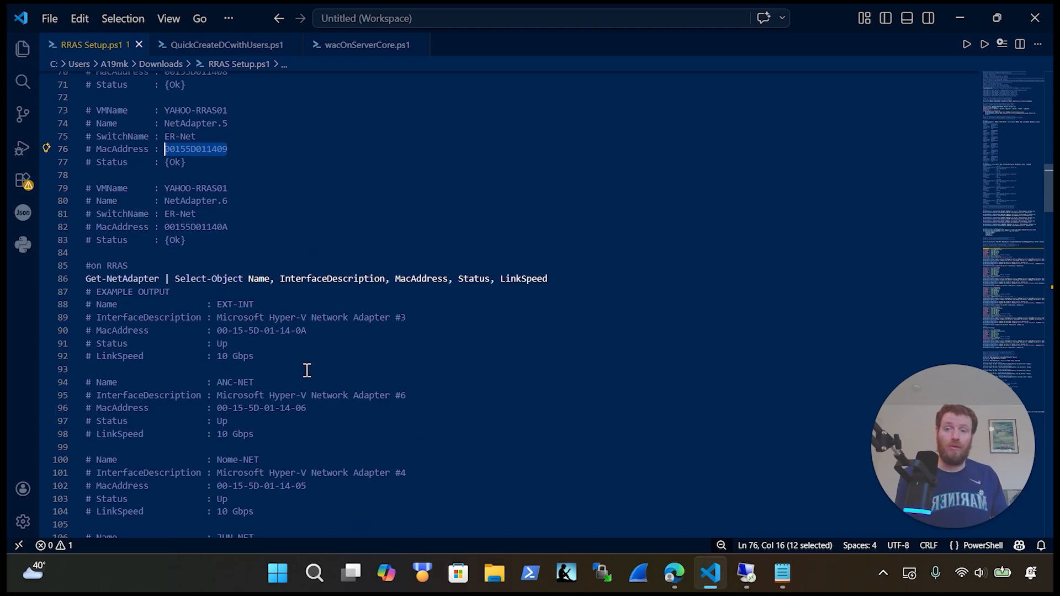
scroll(308, 364, "down", 5)
scroll(308, 287, "down", 2)
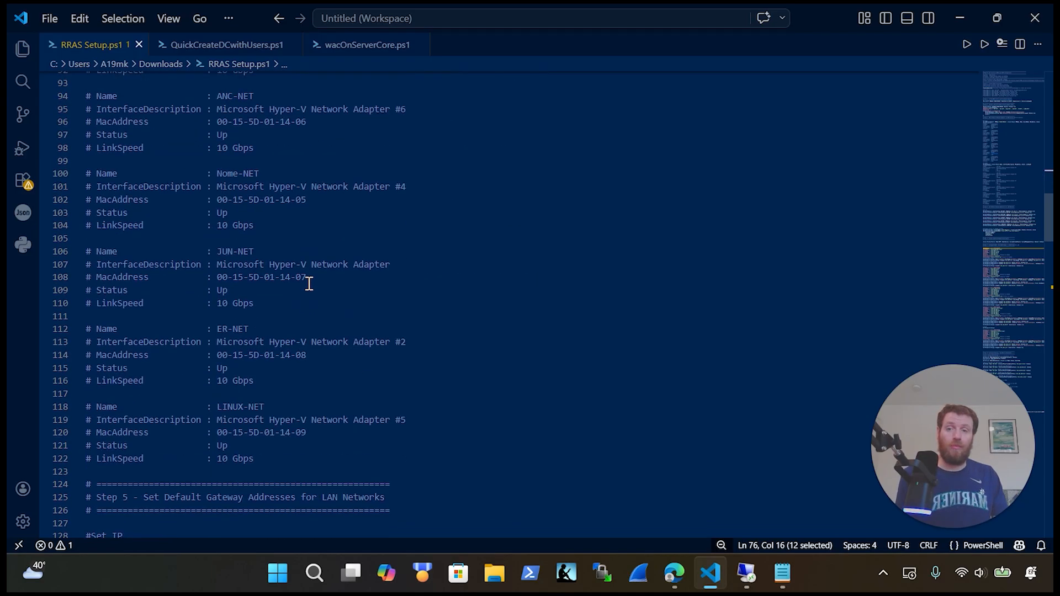
scroll(312, 283, "down", 4)
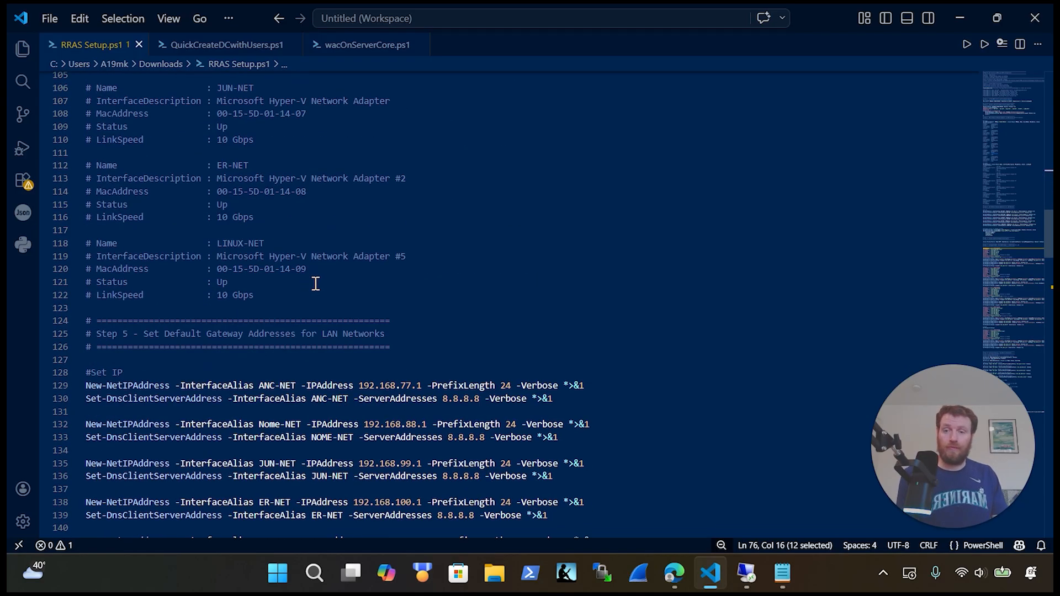
scroll(319, 284, "down", 3)
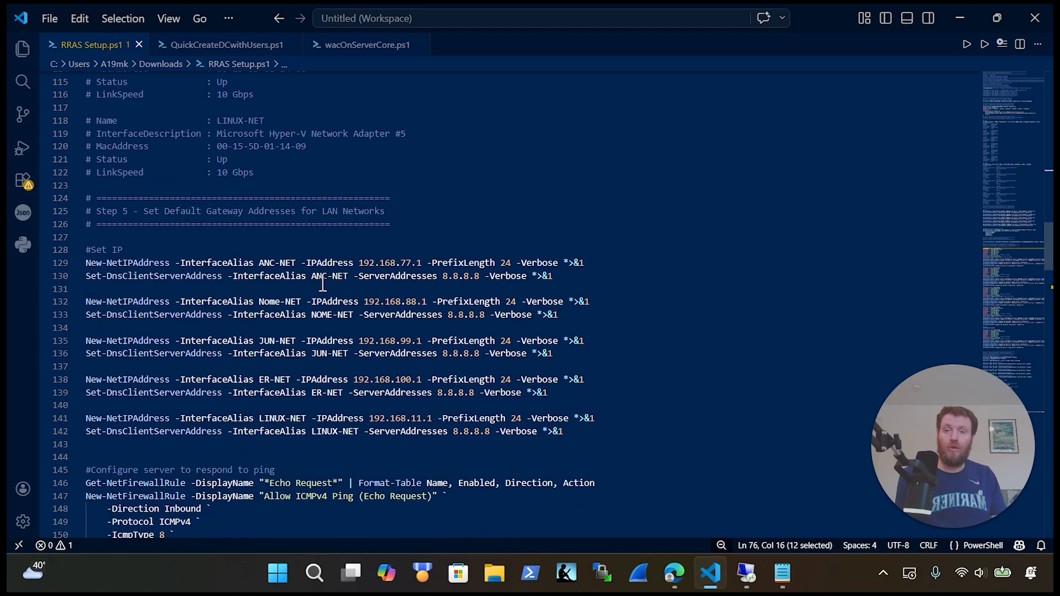
scroll(323, 283, "down", 3)
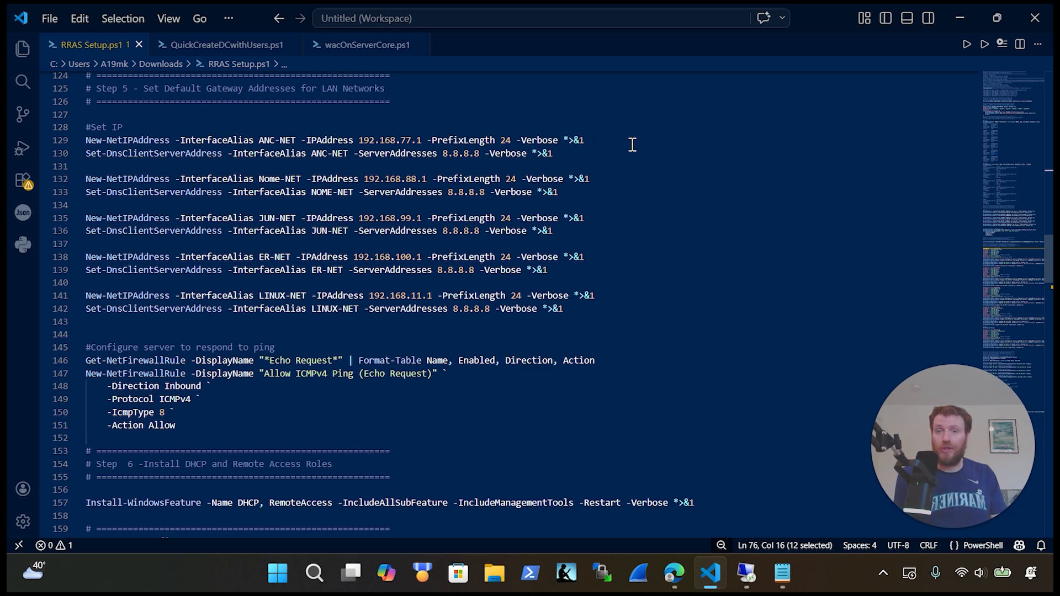
left_click_drag(633, 145, 65, 139)
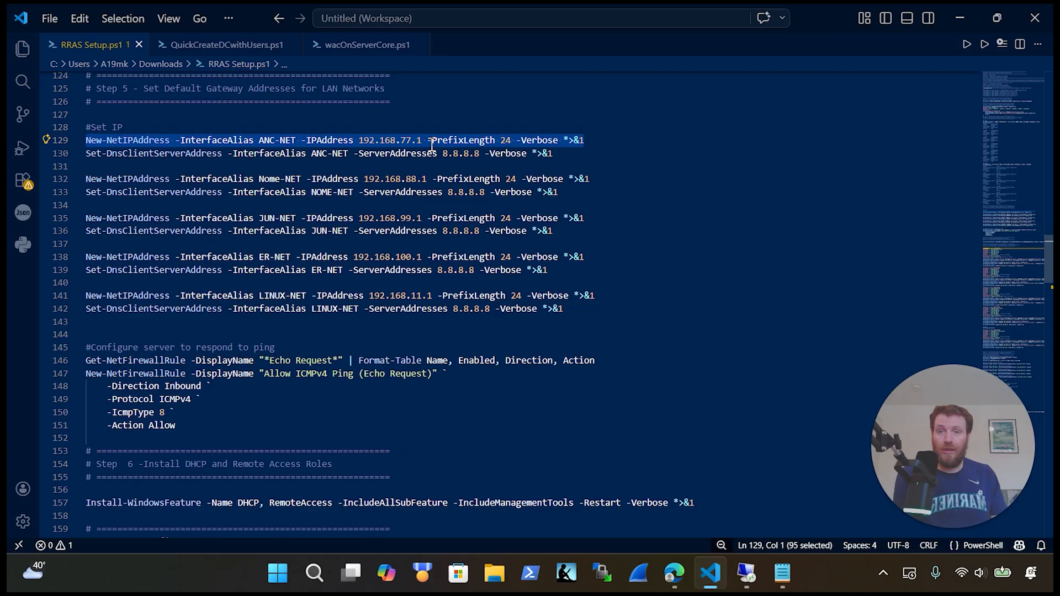
left_click(594, 153)
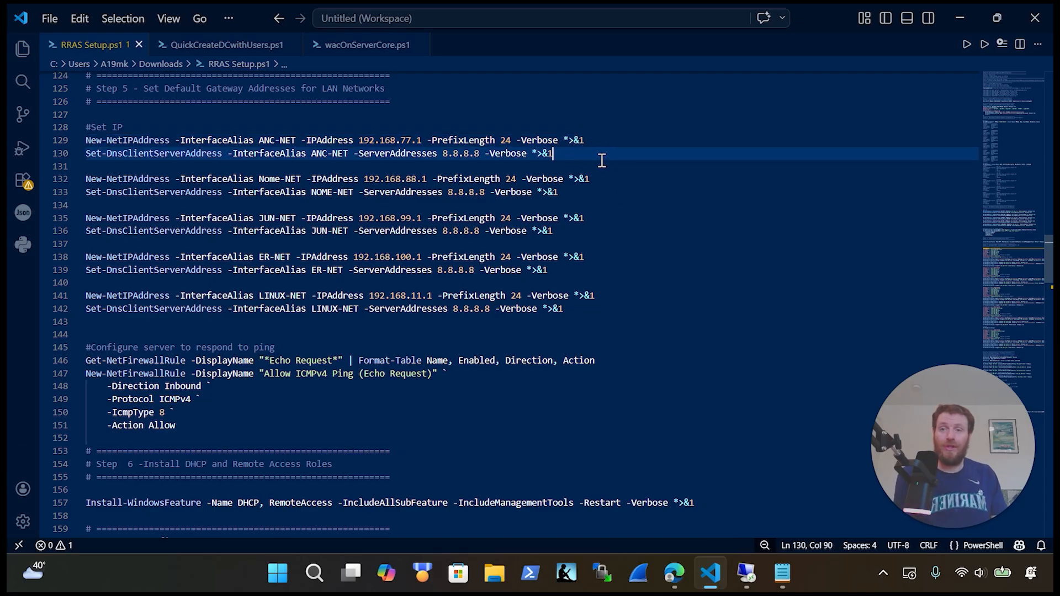
left_click_drag(665, 322, 64, 180)
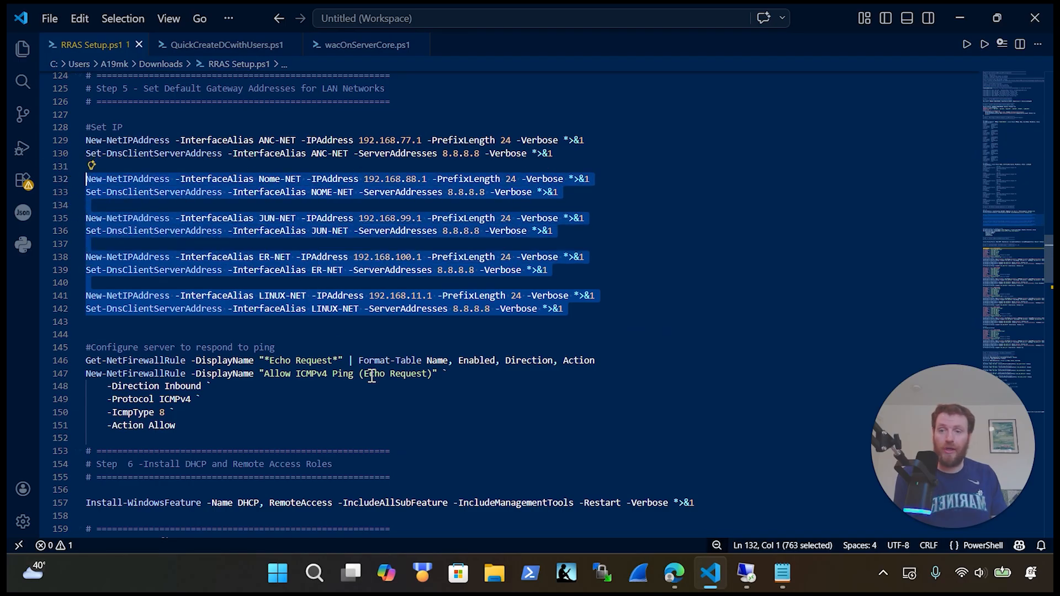
scroll(371, 373, "down", 3)
left_click_drag(234, 303, 61, 223)
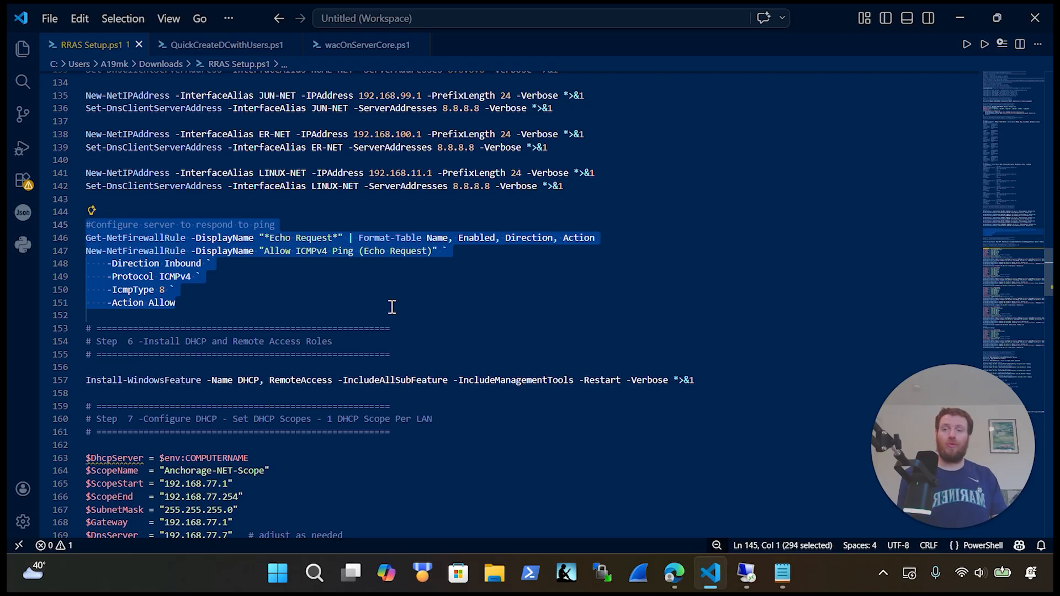
scroll(392, 307, "down", 1)
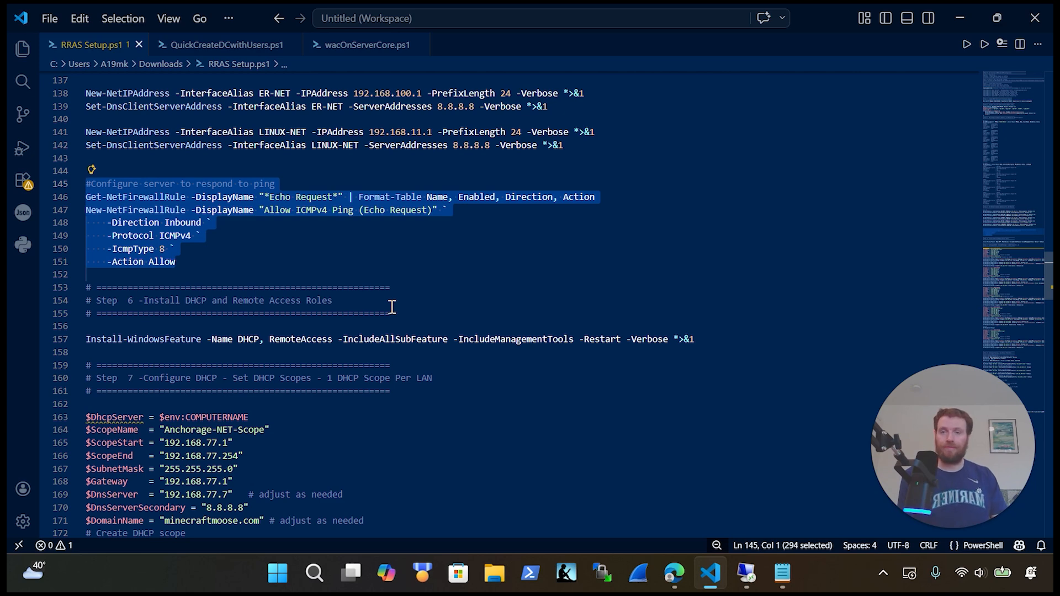
scroll(392, 307, "down", 4)
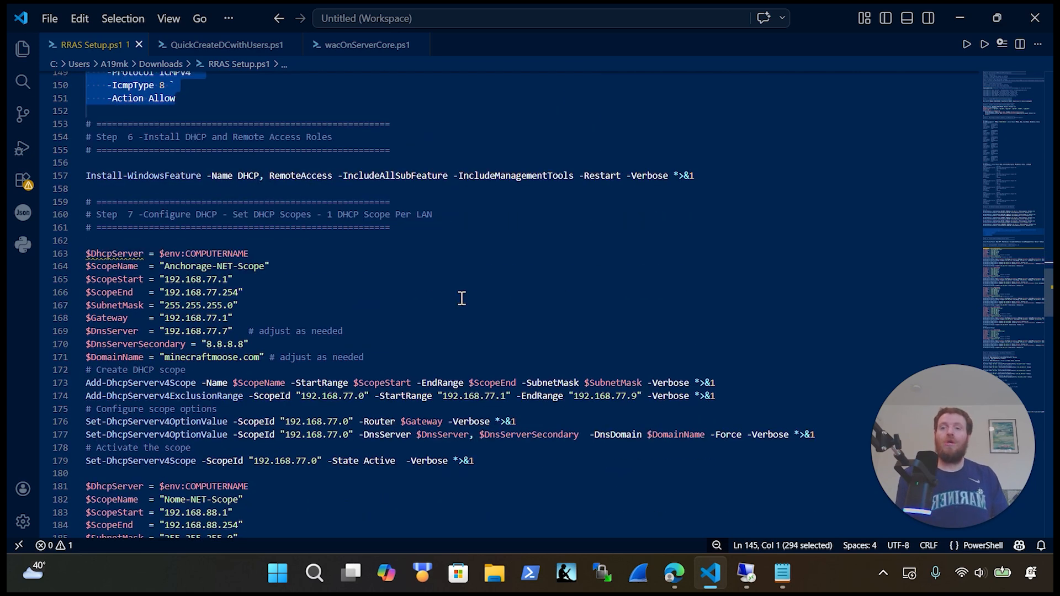
left_click(741, 175)
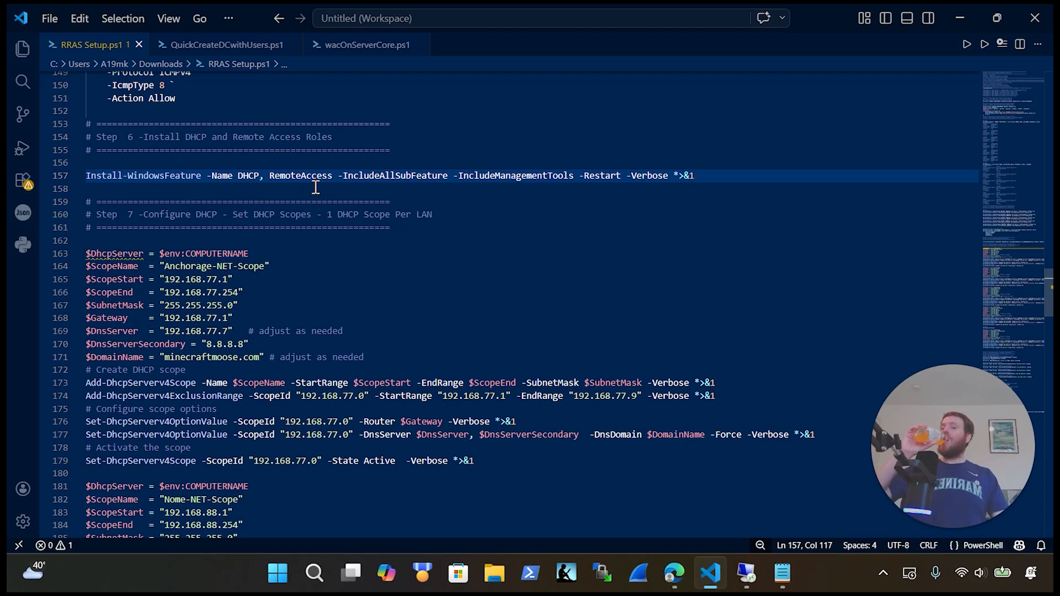
scroll(315, 230, "down", 5)
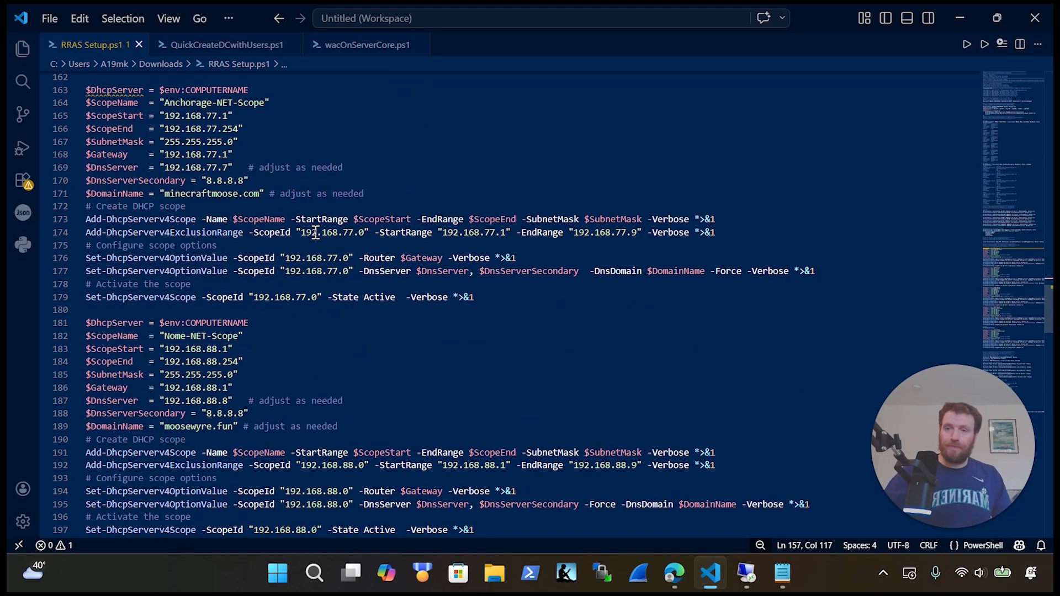
scroll(315, 232, "down", 17)
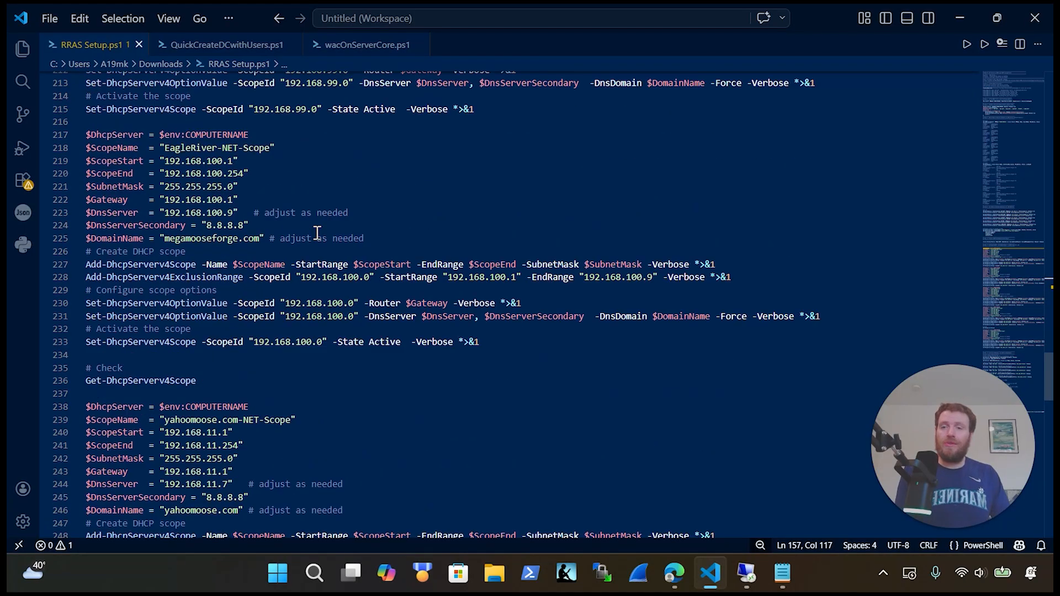
scroll(317, 233, "up", 20)
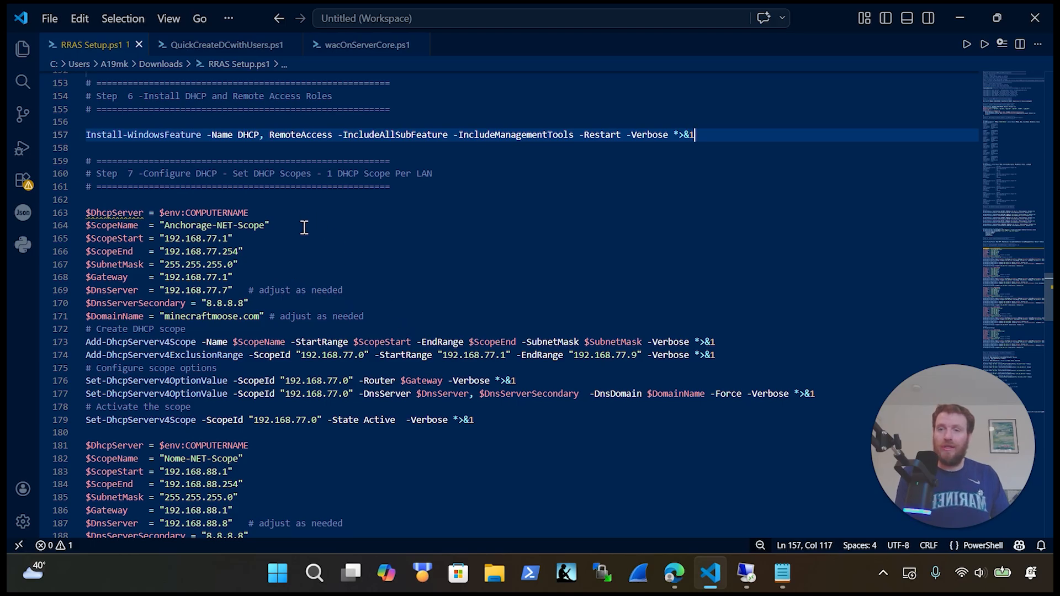
left_click_drag(287, 239, 198, 239)
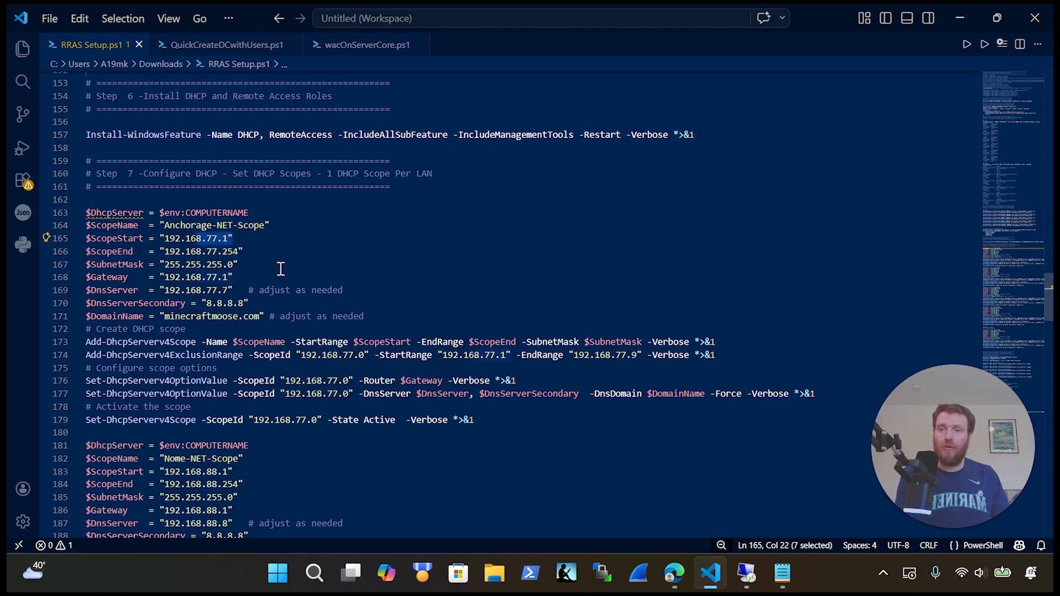
left_click_drag(249, 290, 148, 289)
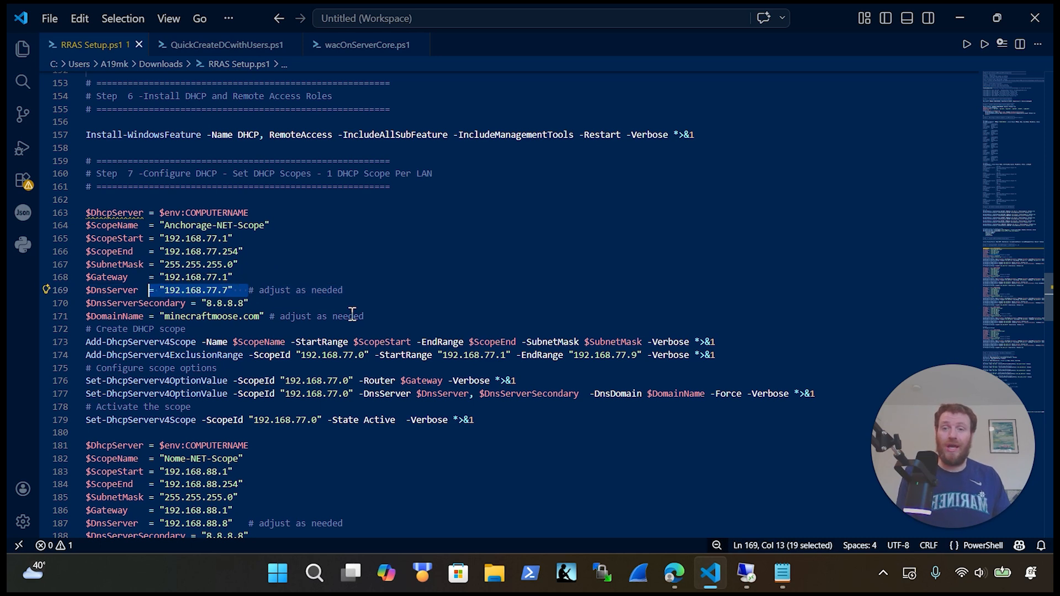
left_click_drag(364, 310, 169, 316)
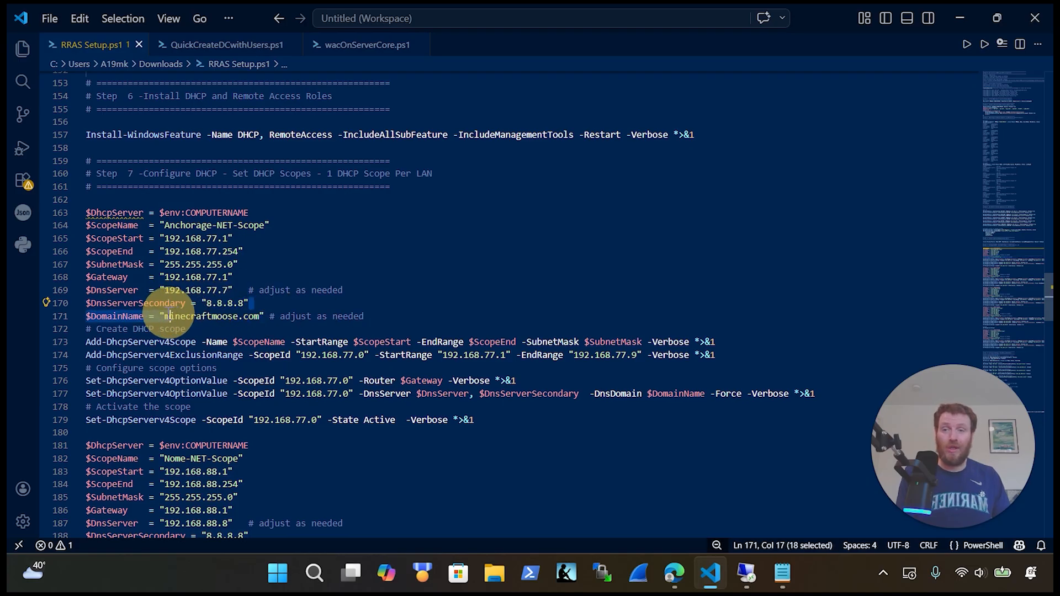
scroll(362, 291, "down", 1)
scroll(257, 289, "down", 1)
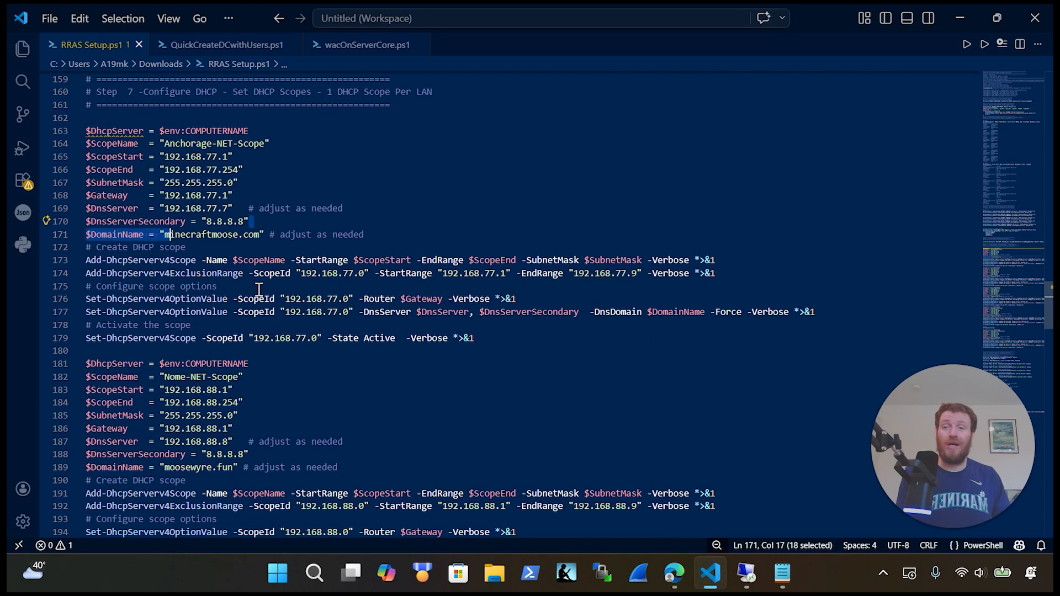
left_click(343, 467)
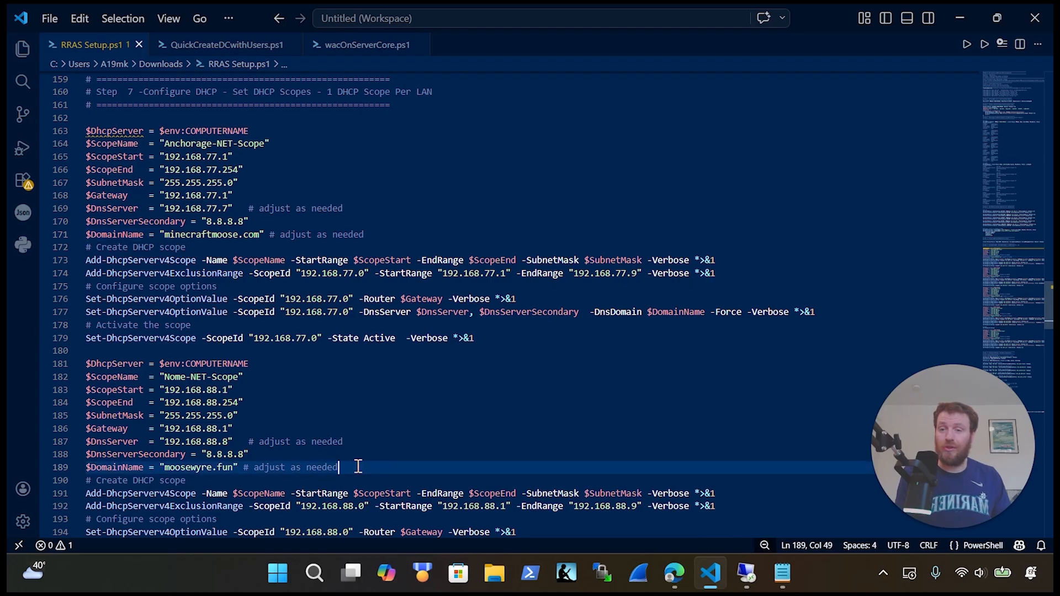
scroll(357, 467, "down", 6)
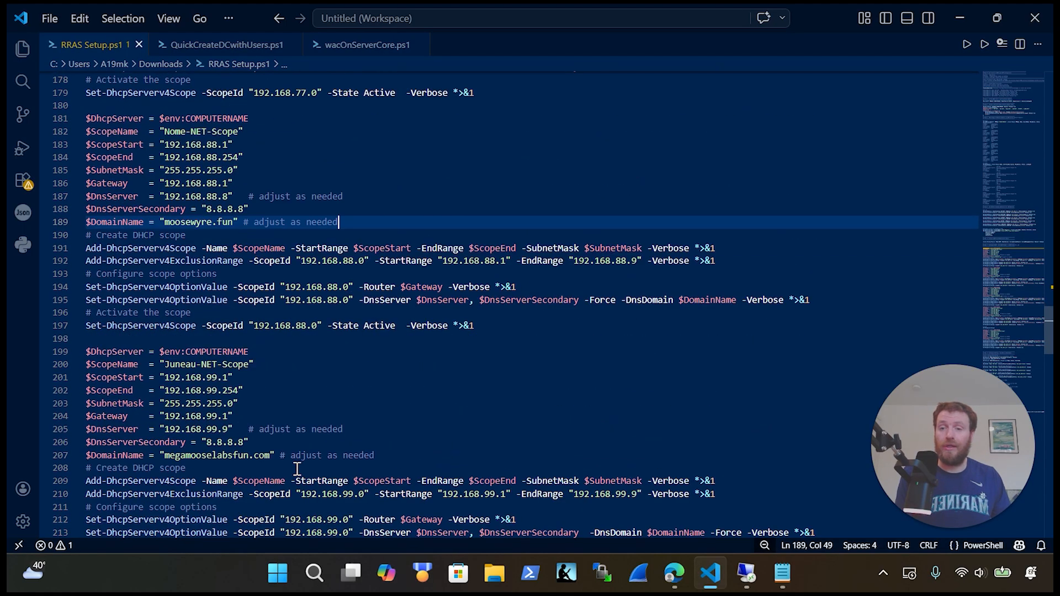
scroll(324, 463, "up", 1)
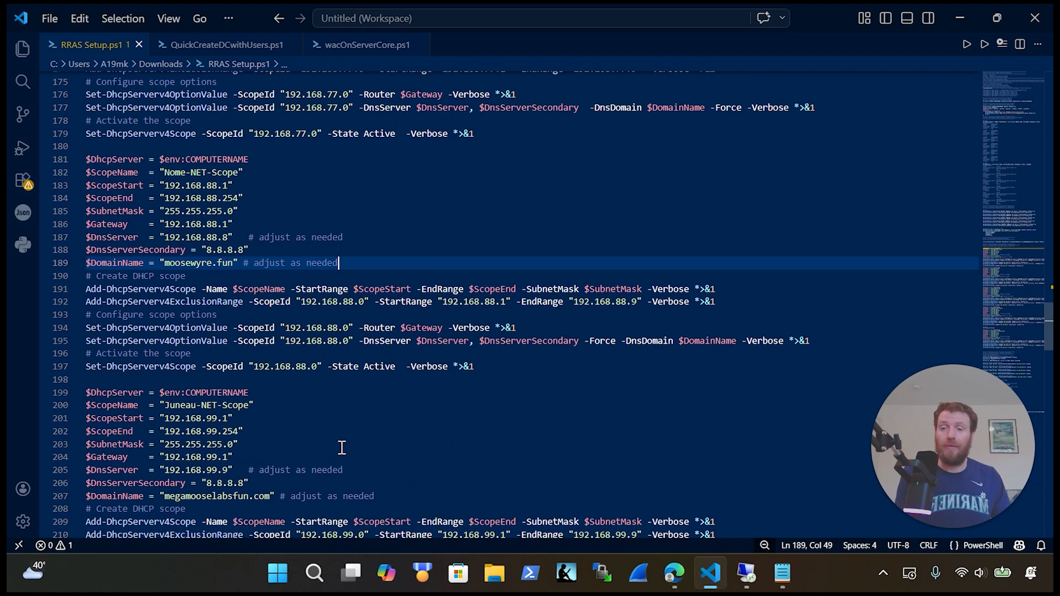
scroll(342, 445, "up", 5)
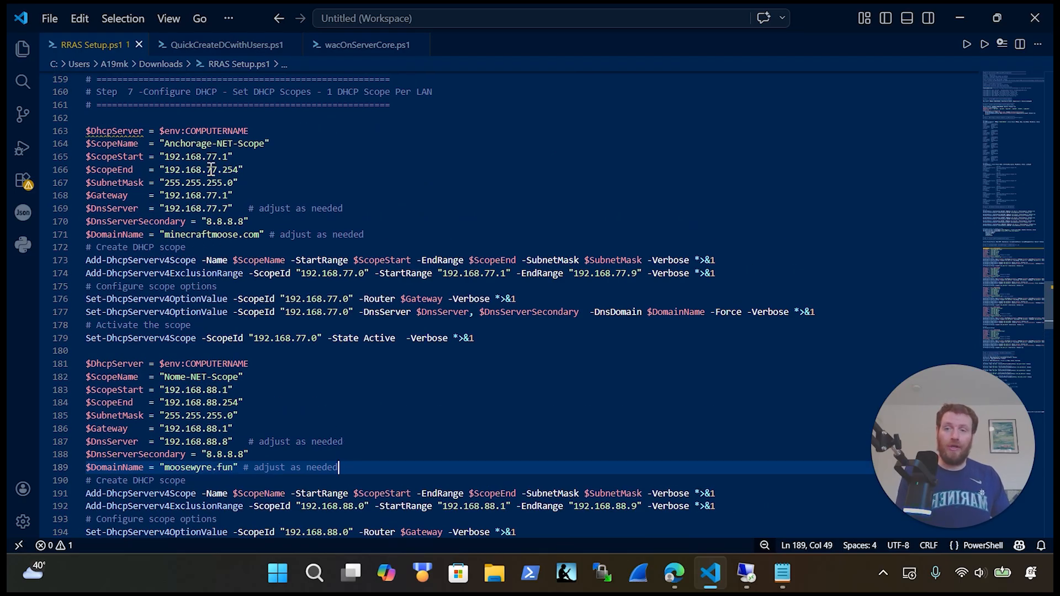
left_click_drag(386, 235, 96, 131)
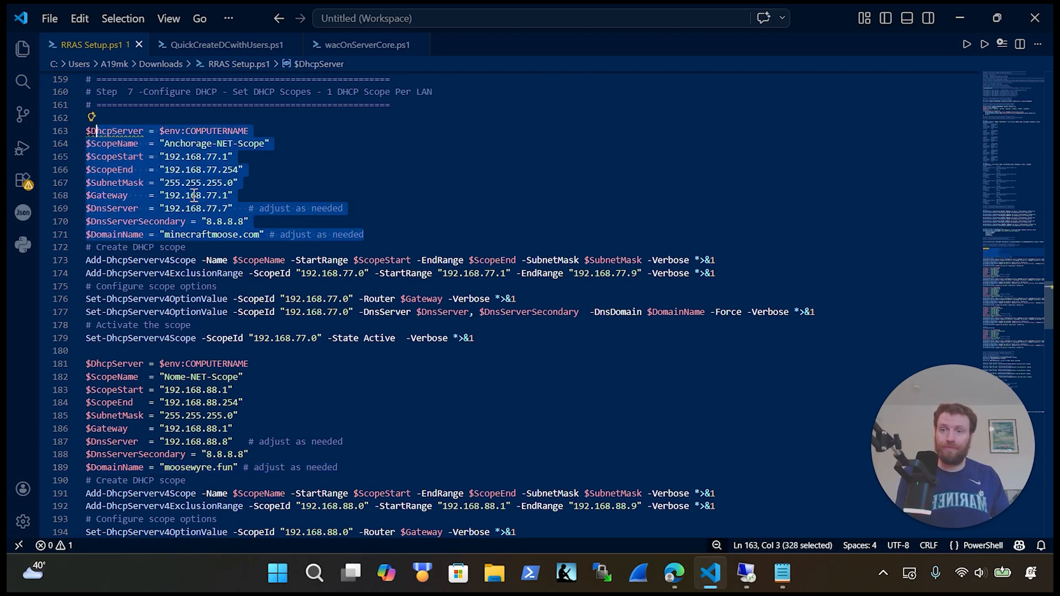
left_click(738, 260)
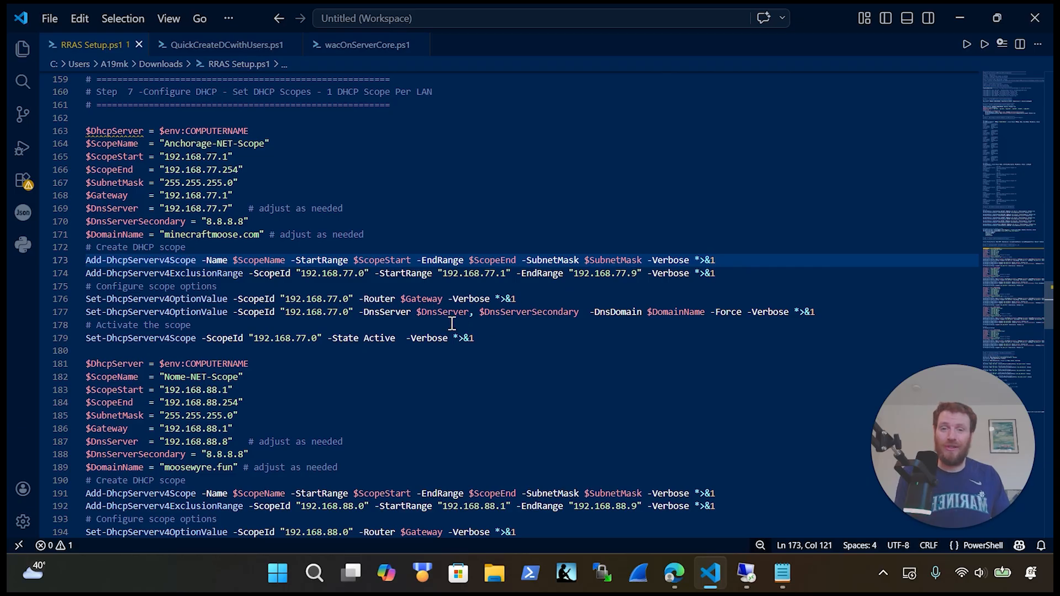
left_click(709, 313)
key("ctrl+shift+Left")
scroll(515, 368, "down", 8)
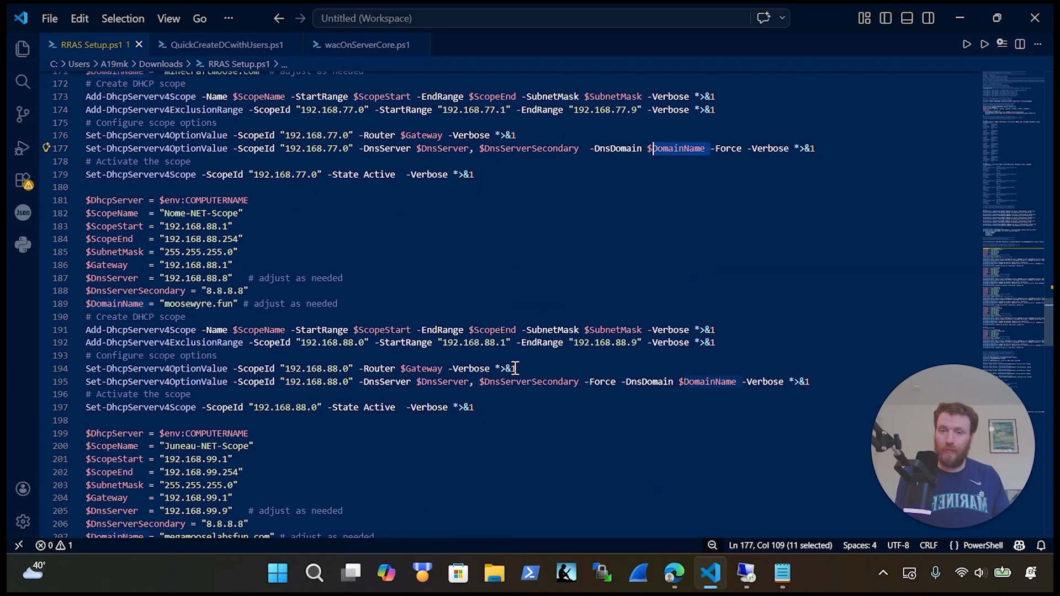
scroll(515, 368, "down", 20)
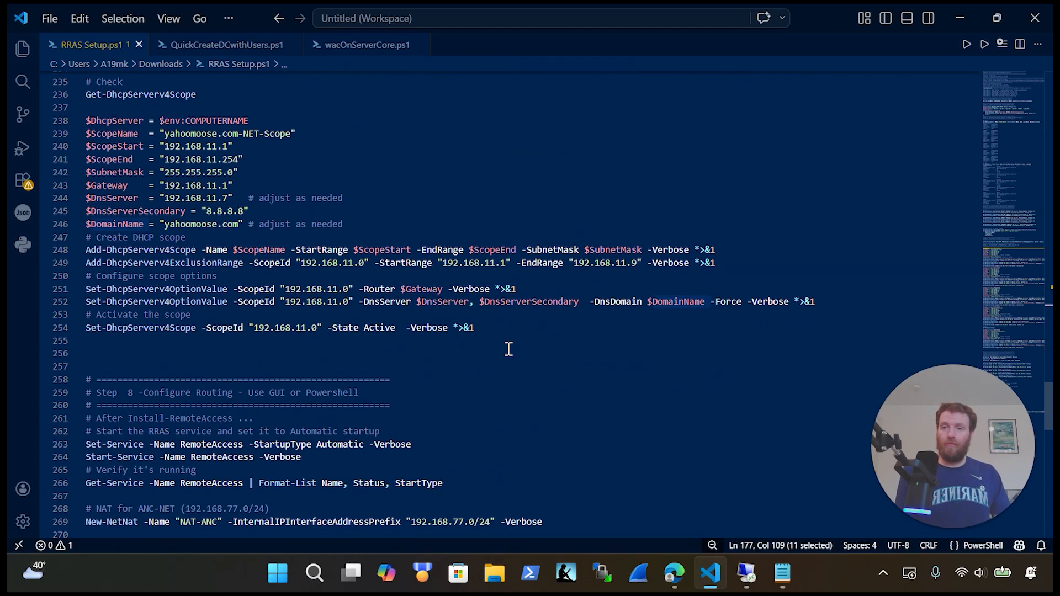
scroll(511, 342, "down", 6)
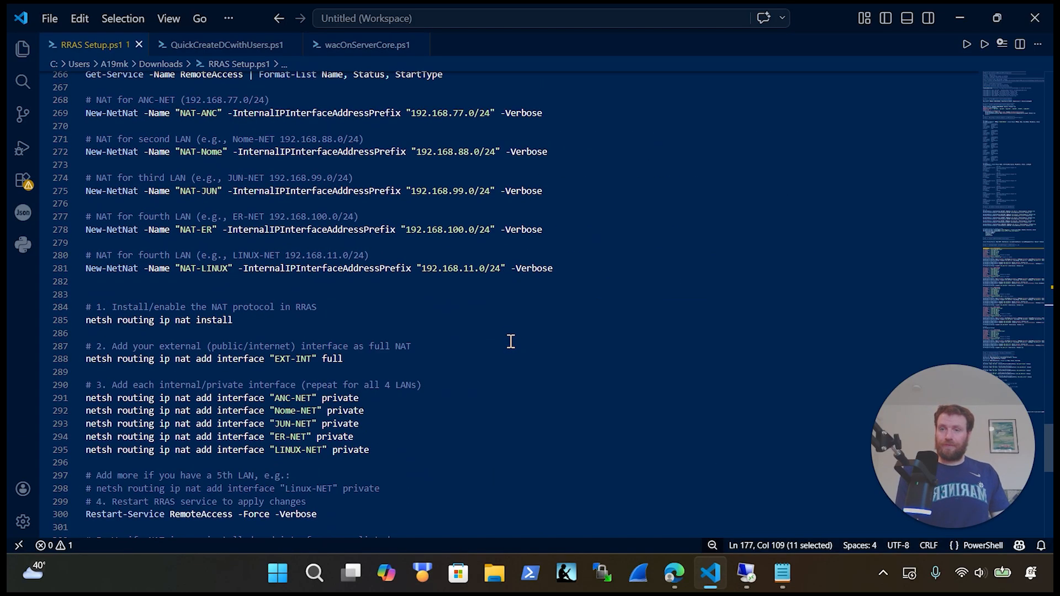
scroll(508, 335, "up", 3)
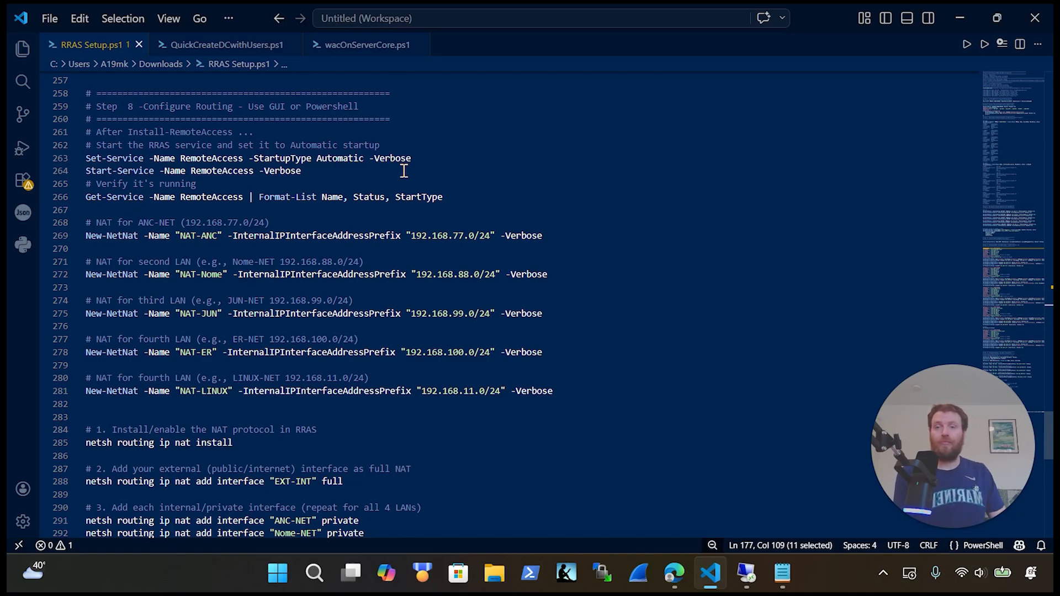
left_click_drag(429, 159, 84, 159)
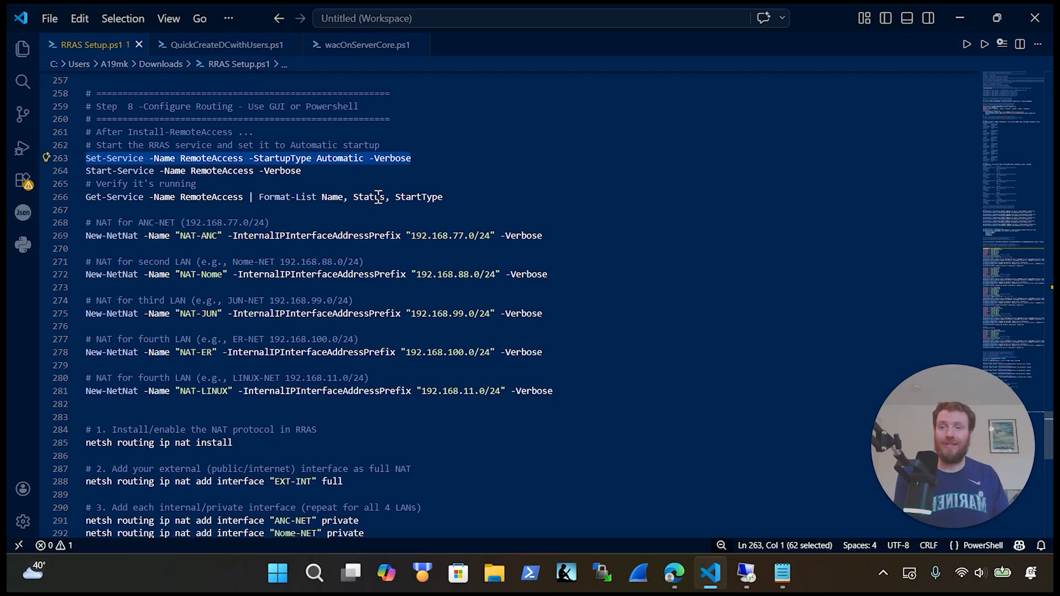
left_click_drag(511, 197, 68, 187)
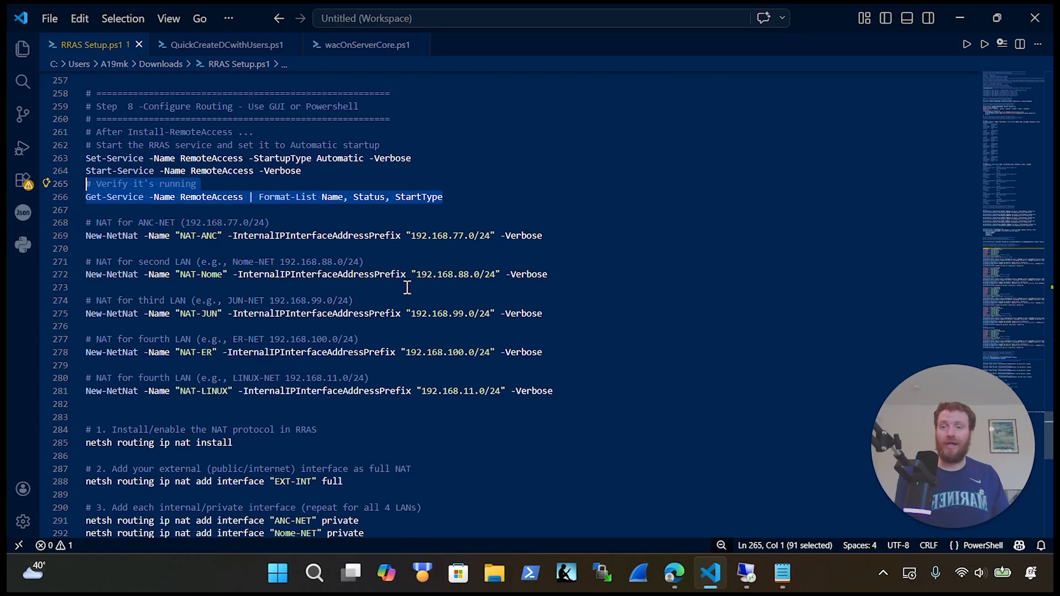
left_click(577, 389)
left_click_drag(577, 389, 47, 208)
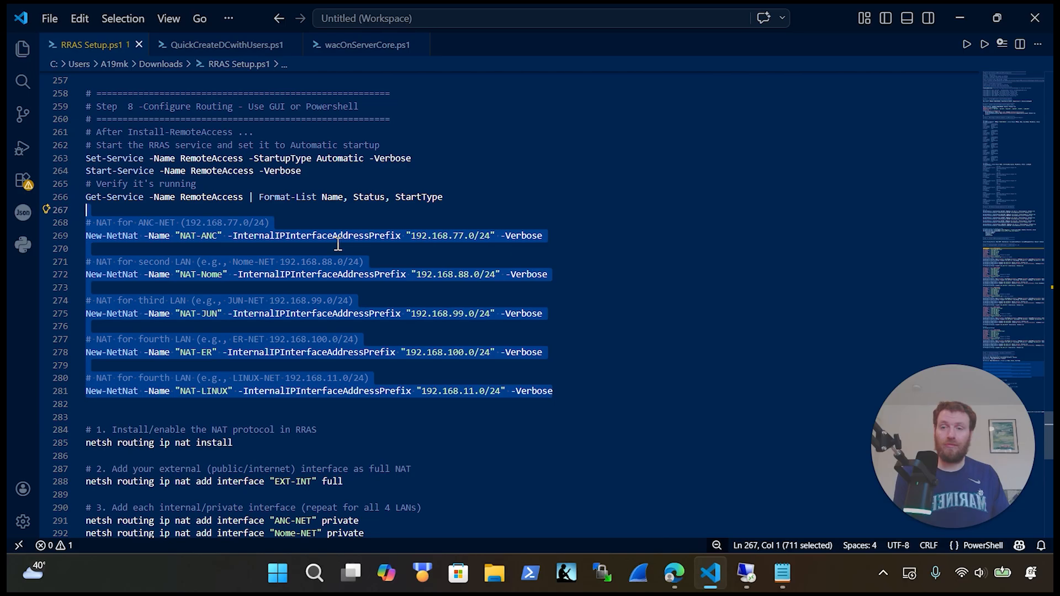
scroll(338, 244, "down", 3)
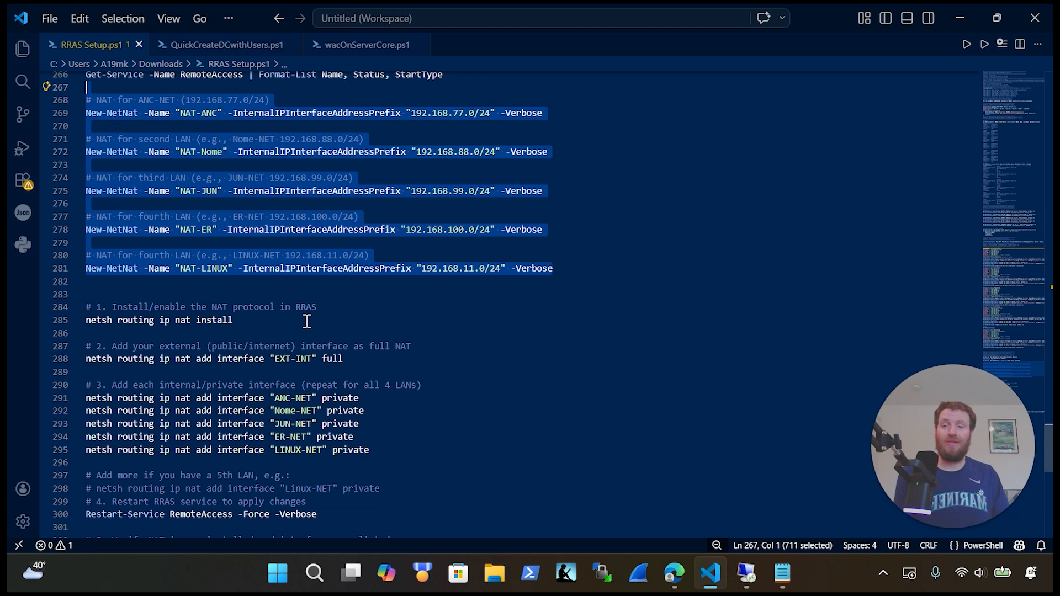
scroll(364, 336, "down", 1)
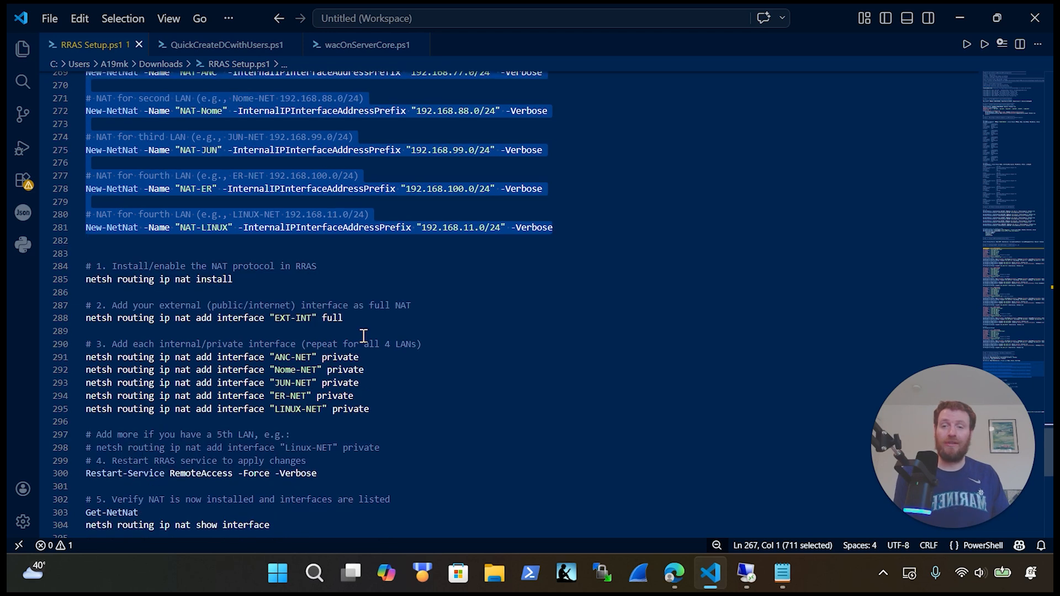
Step: Highlight the external interface and five private interface netsh commands in RRAS Setup.ps1
left_click_drag(356, 318, 83, 318)
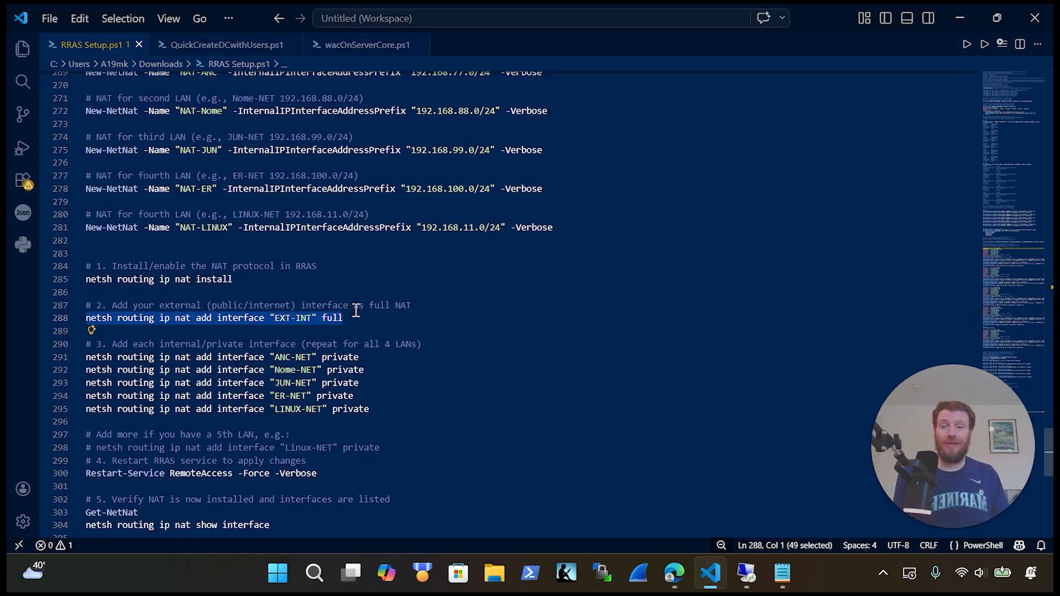
left_click_drag(419, 413, 85, 356)
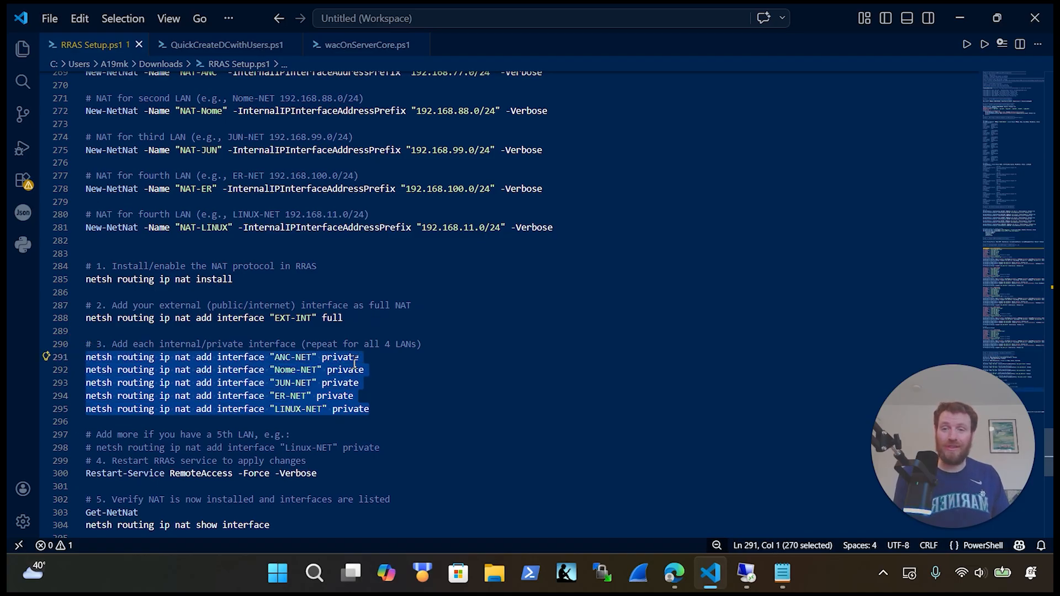
left_click(402, 405)
left_click_drag(373, 326, 95, 319)
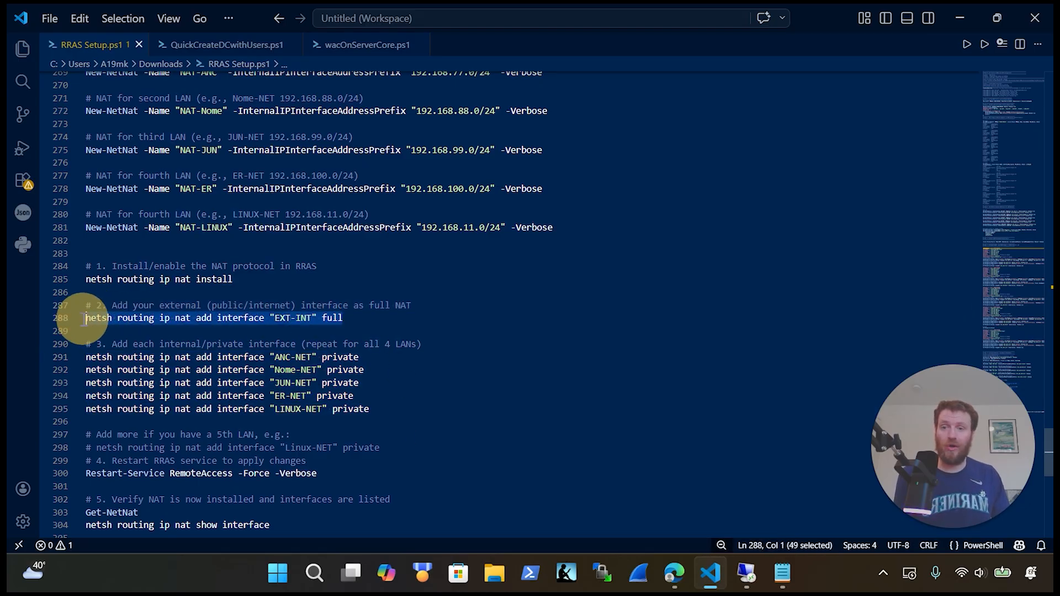
left_click_drag(400, 413, 219, 408)
left_click_drag(76, 386, 50, 356)
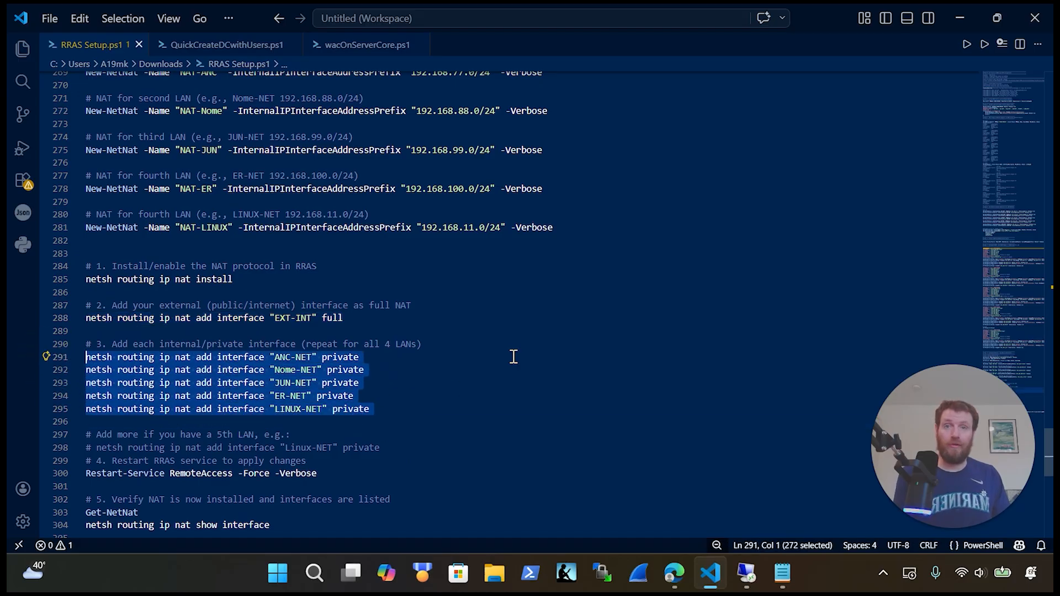
Step: Highlight the RemoteAccess restart and NAT verification lines, then go to the remote computer's sign-in screen
scroll(484, 350, "down", 4)
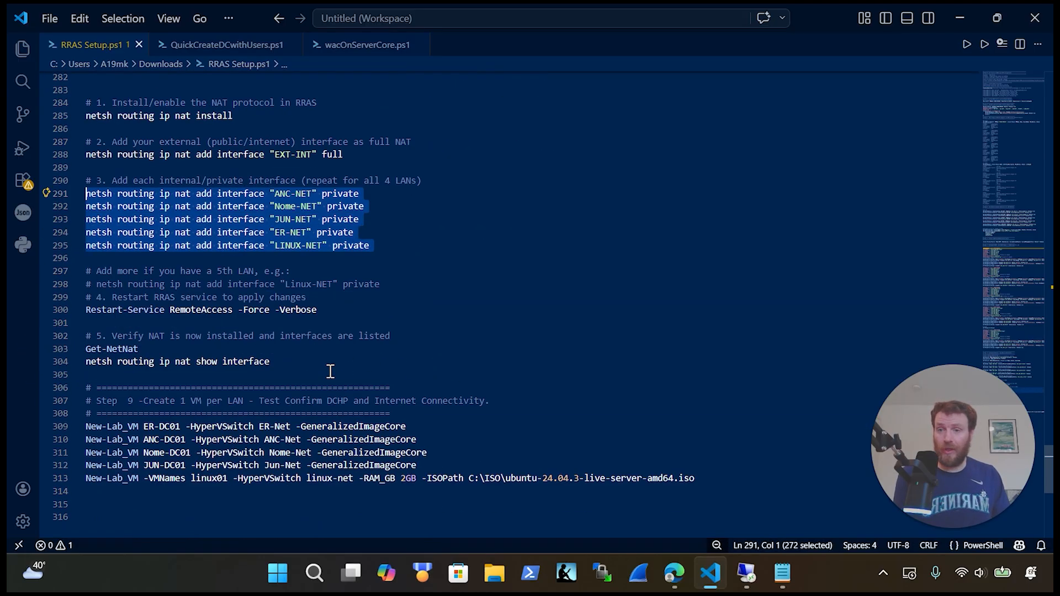
left_click_drag(319, 309, 87, 284)
left_click_drag(271, 362, 85, 349)
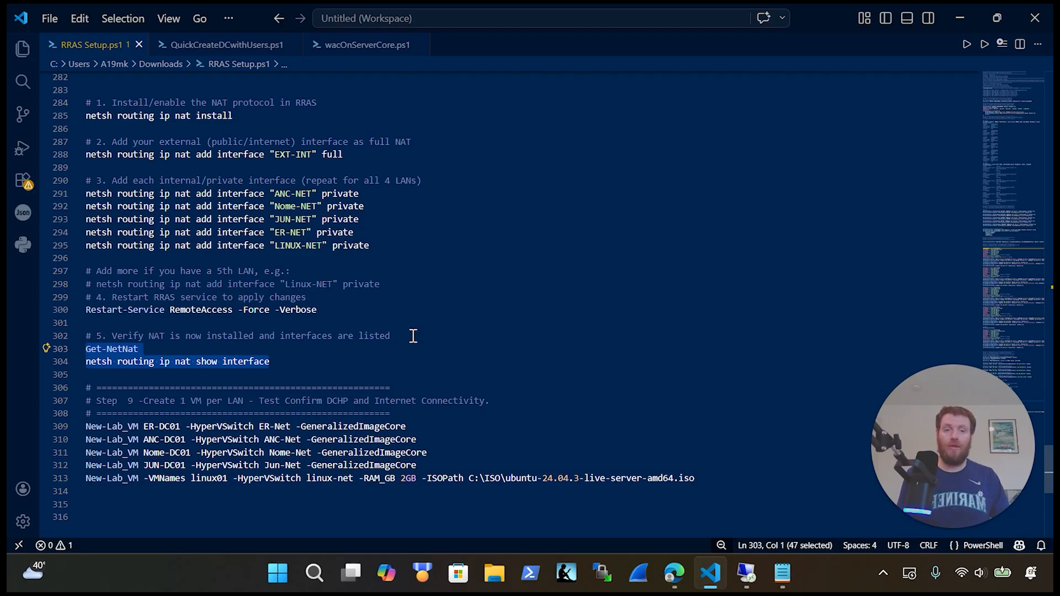
left_click(747, 574)
Step: Sign in to the remote computer with the account password
left_click(545, 356)
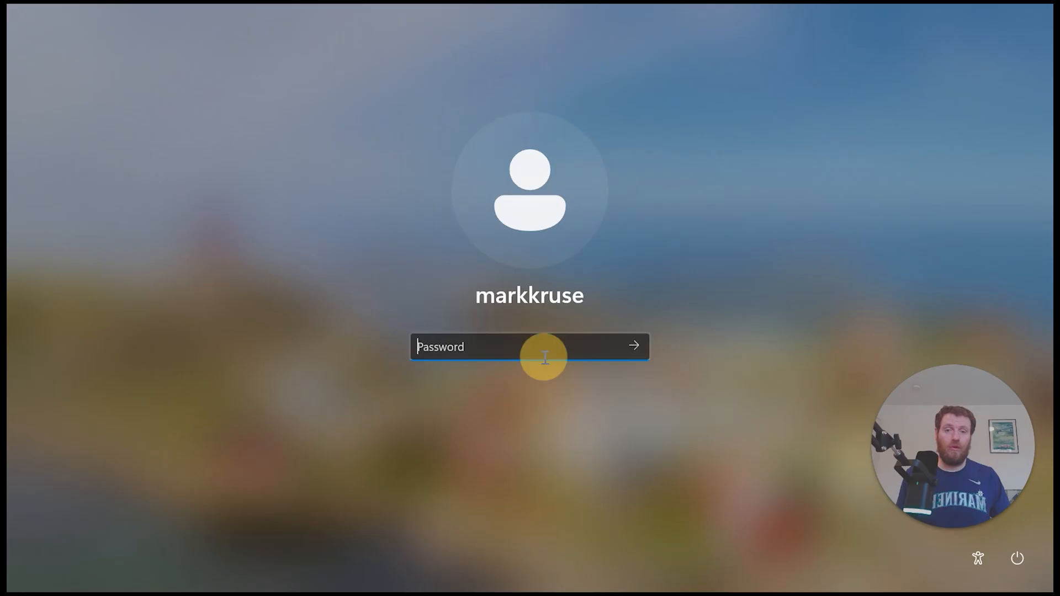
type("••••")
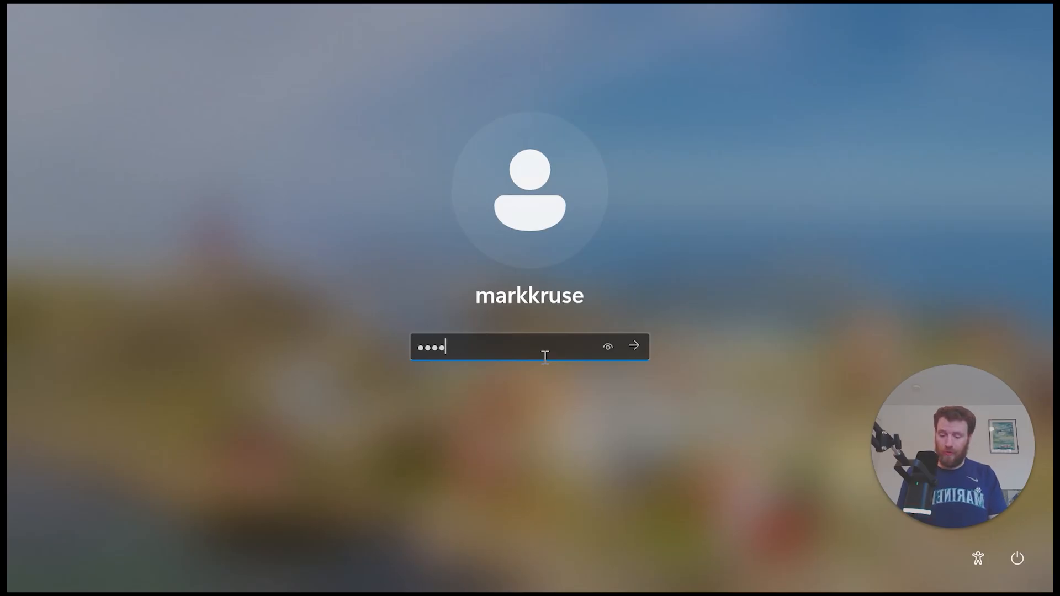
type("•••••••")
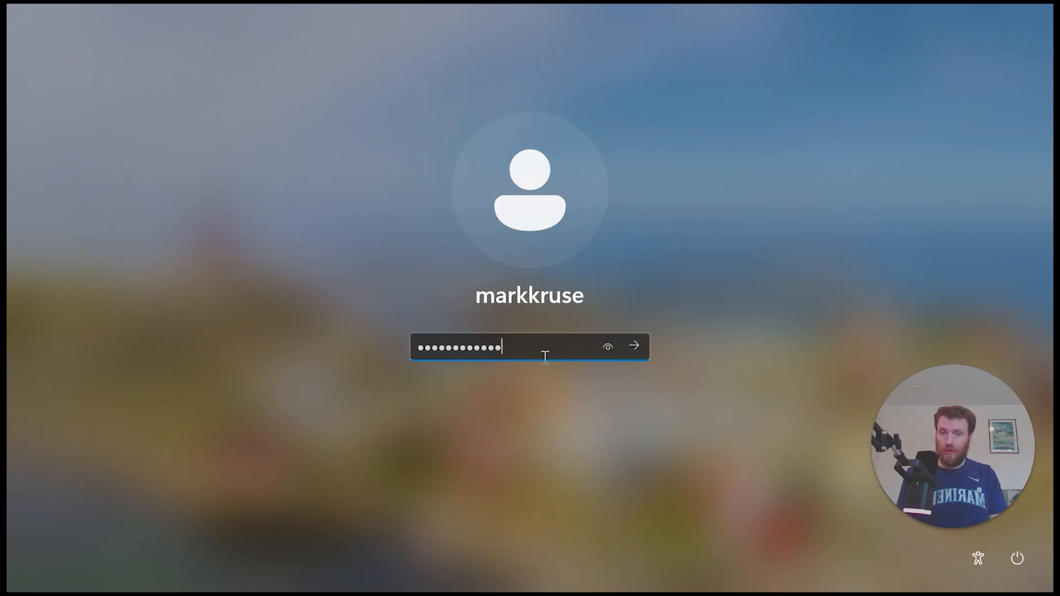
key("Return")
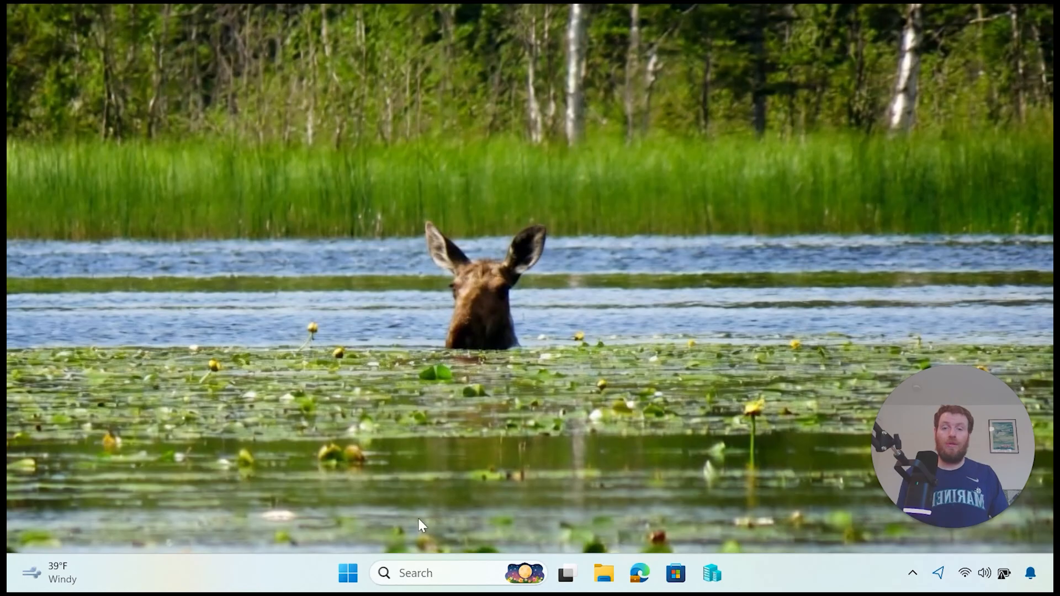
Step: Launch Terminal (Admin) from the Start right-click menu and approve the UAC prompt
right_click(348, 574)
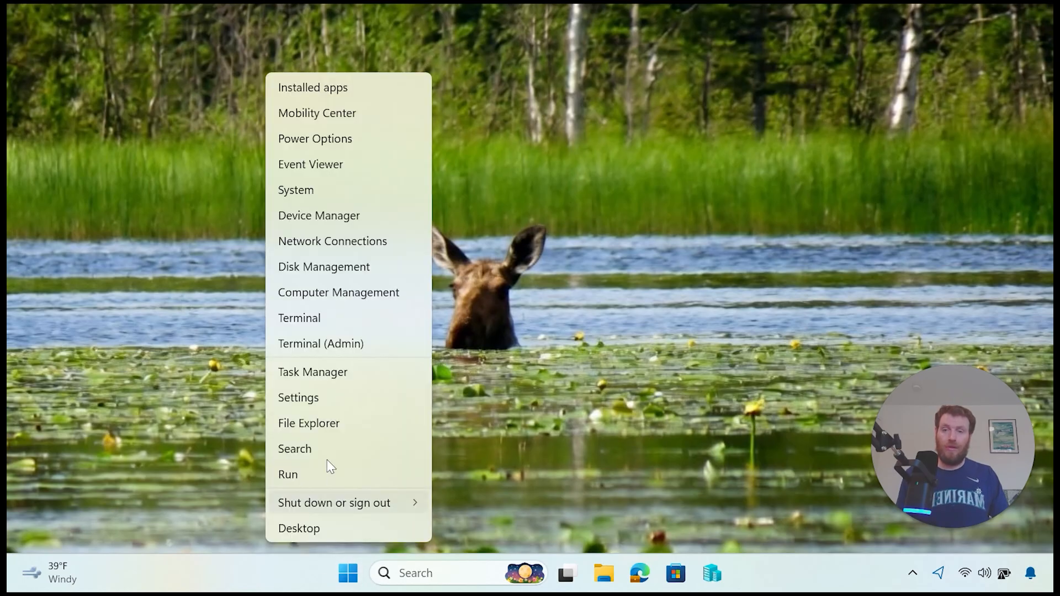
left_click(335, 345)
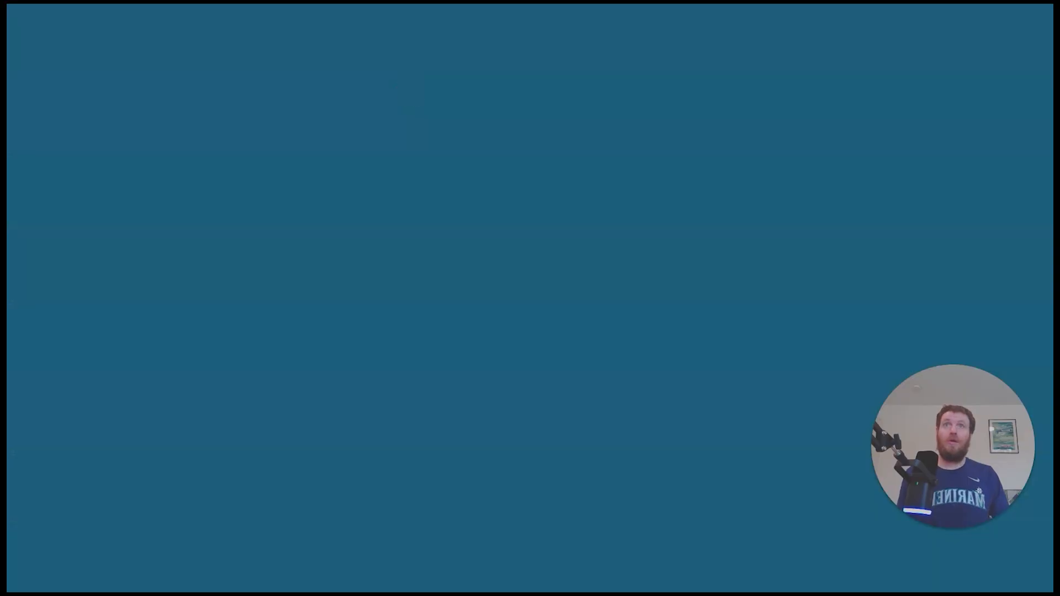
left_click(518, 416)
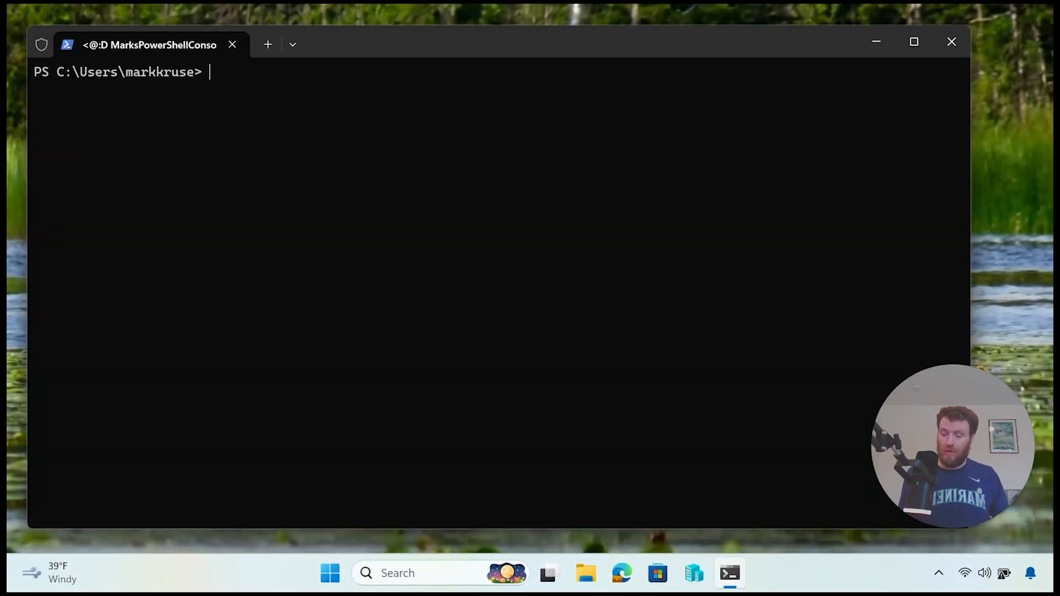
Step: Run the pasted gwmi queries and point out Windows 11 Business and the two memory modules
key("ctrl+v")
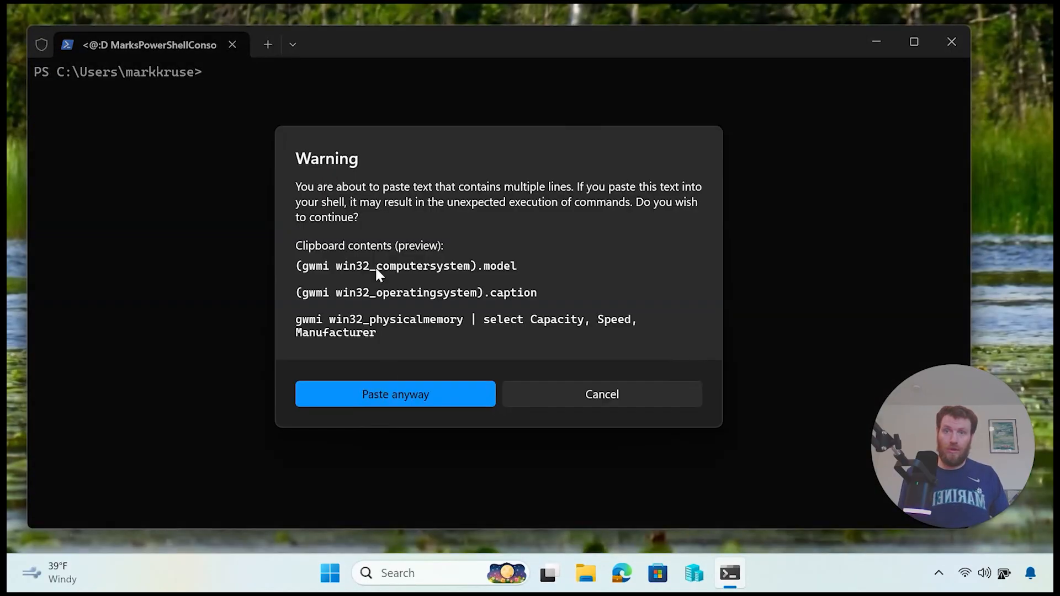
left_click(389, 402)
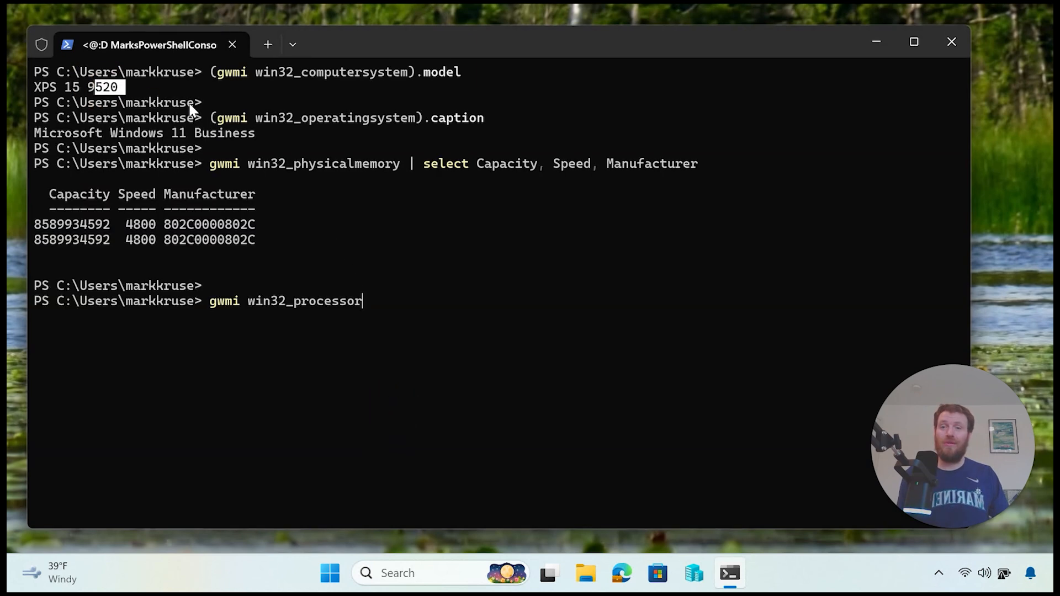
left_click_drag(169, 128, 104, 118)
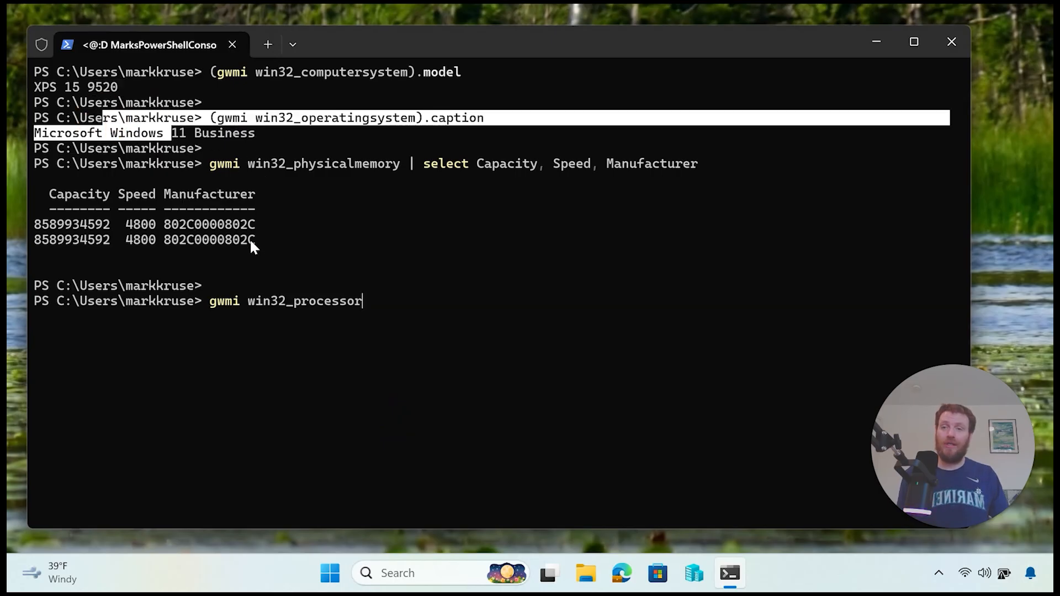
left_click_drag(261, 240, 38, 213)
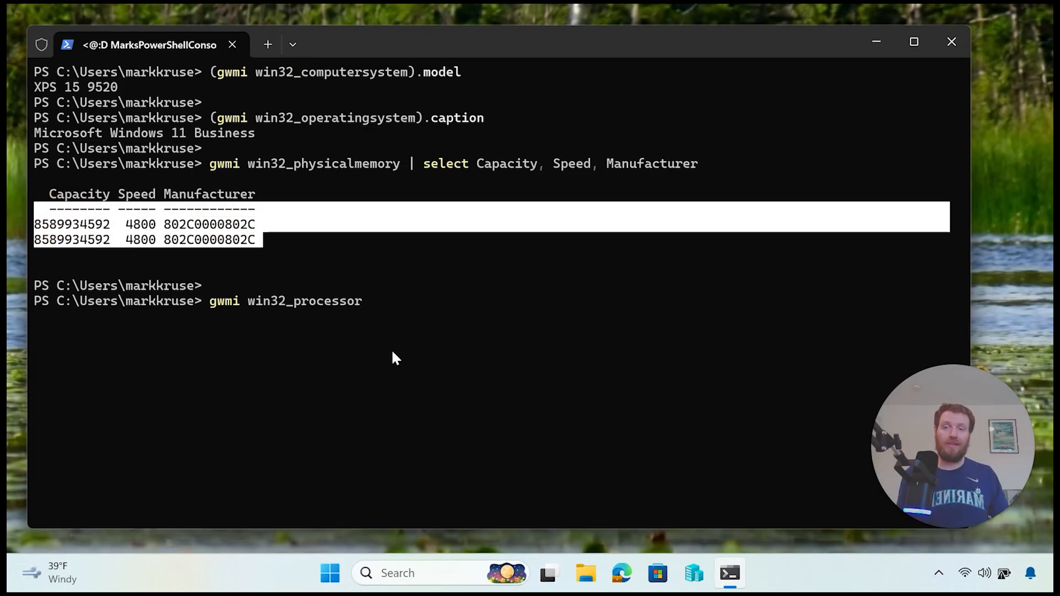
Step: Run the processor query showing the i7-12700H, then clear the screen with cls
key("ctrl+c")
key("Return")
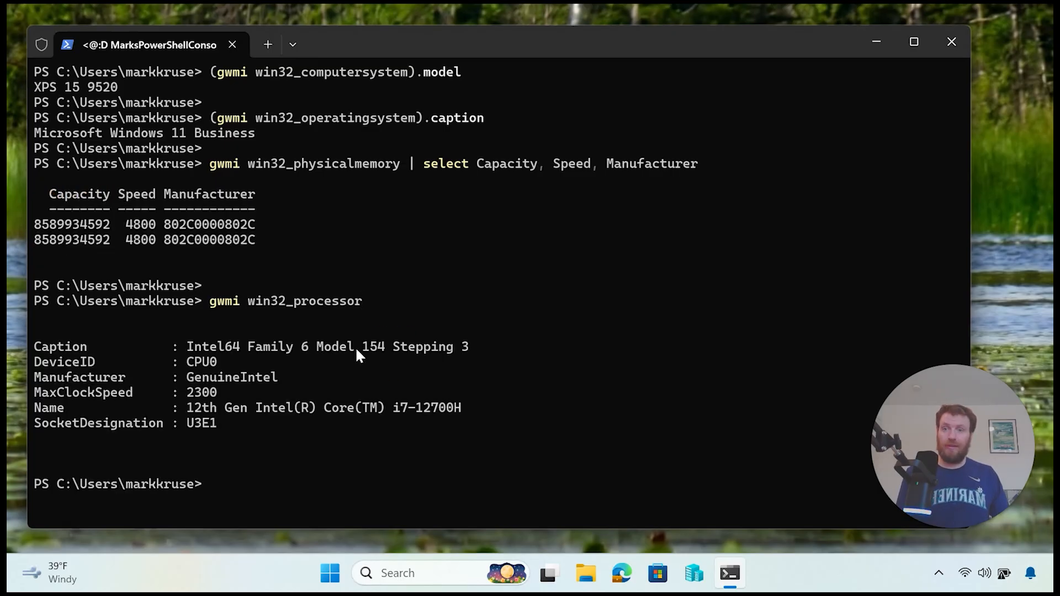
left_click_drag(466, 413, 281, 409)
left_click(345, 499)
type("cls")
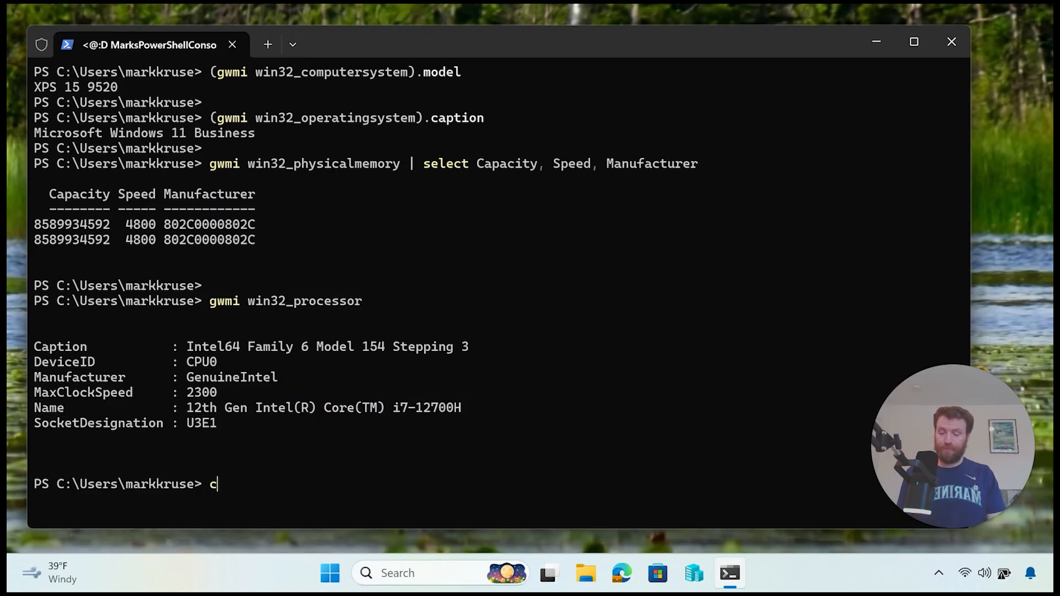
key("Return")
Step: Run Get-VMSwitch, completed from get-vmsw, to list the host's virtual switches
type("get-vmsw")
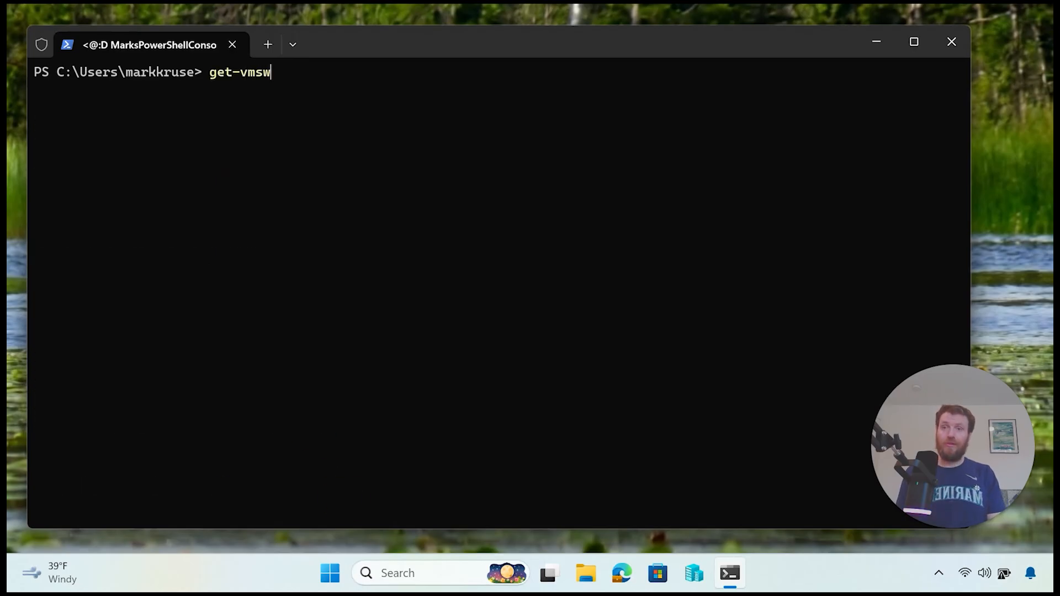
key("Tab")
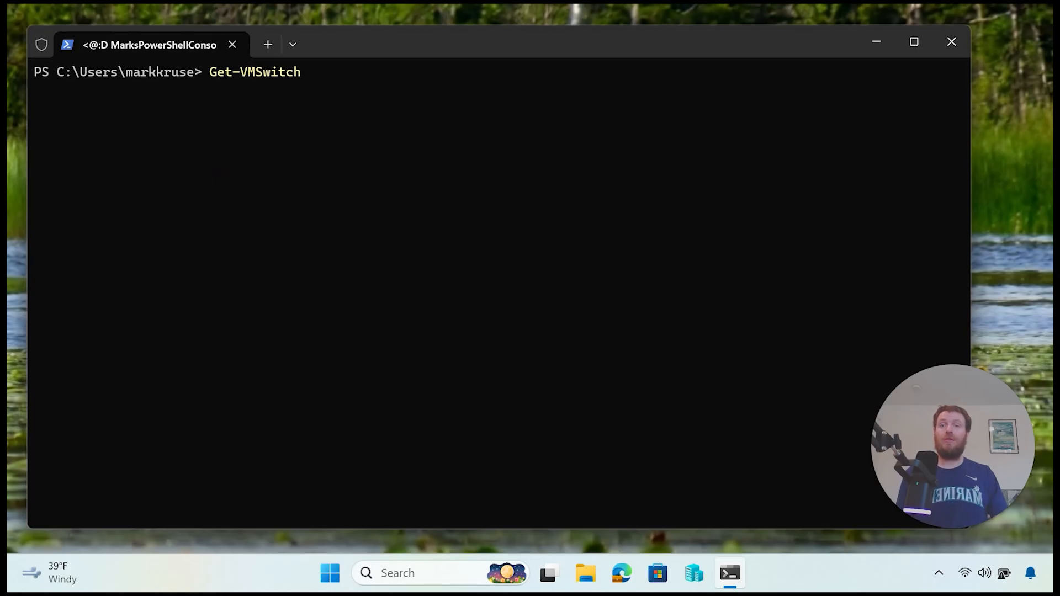
key("Return")
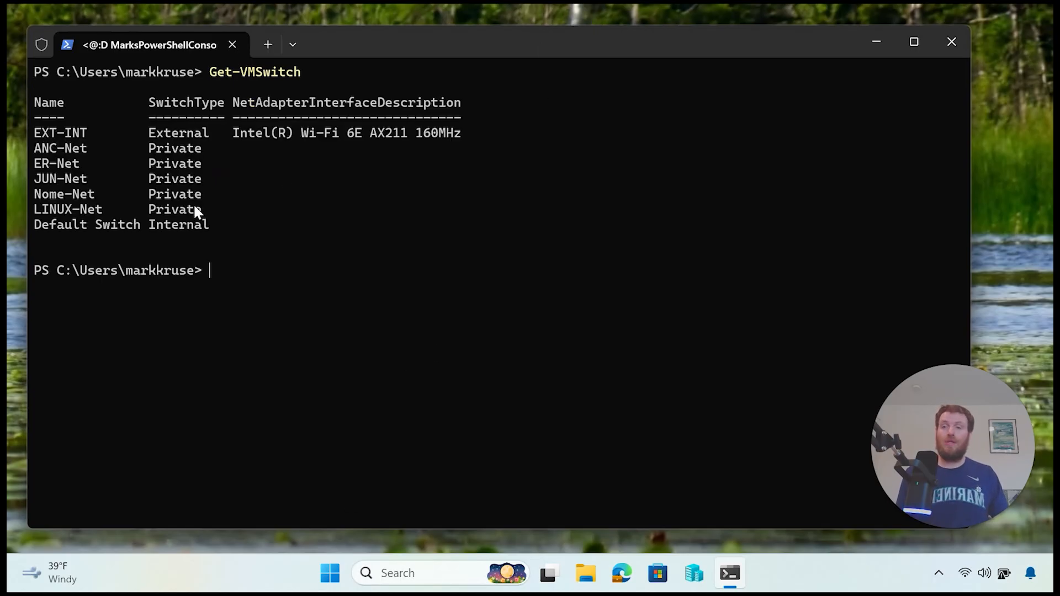
Step: Point out the five private LAN switches and the EXT-INT switch on the Wi-Fi adapter
left_click_drag(200, 207, 37, 154)
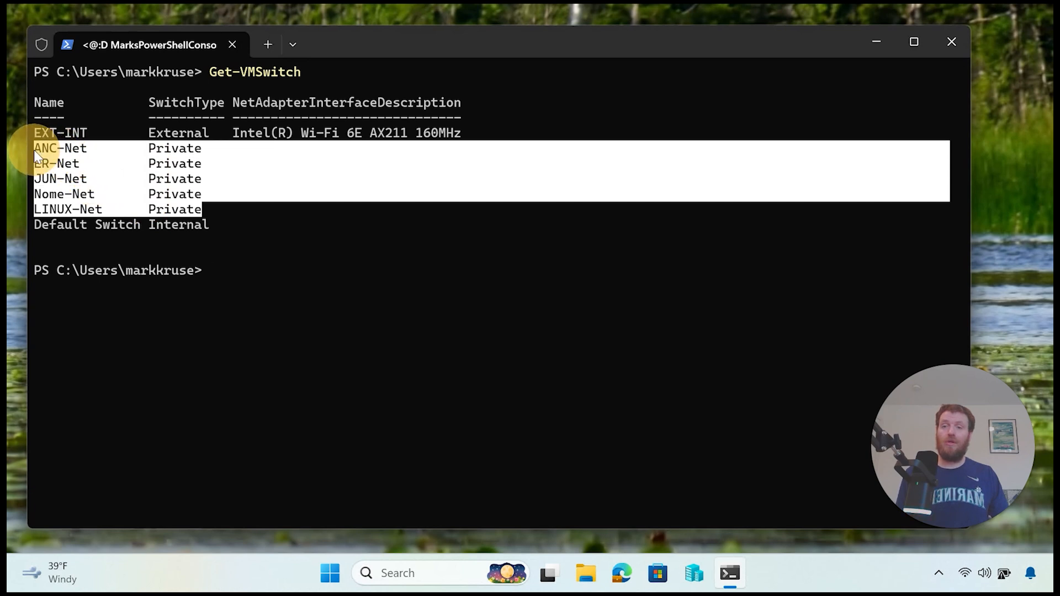
left_click(449, 132)
left_click_drag(449, 132, 42, 132)
left_click(344, 136)
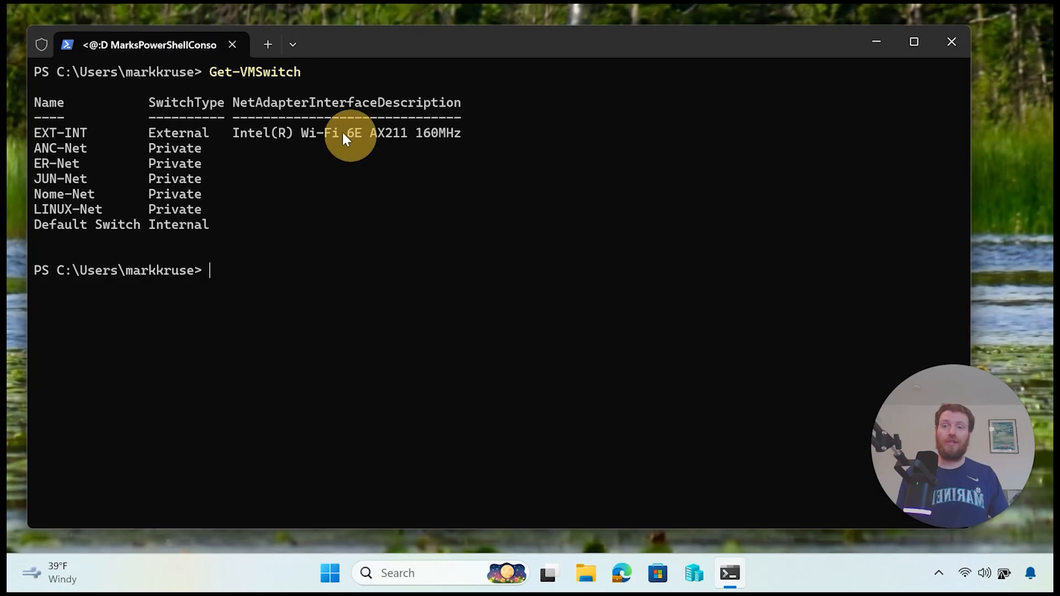
left_click_drag(312, 128, 309, 132)
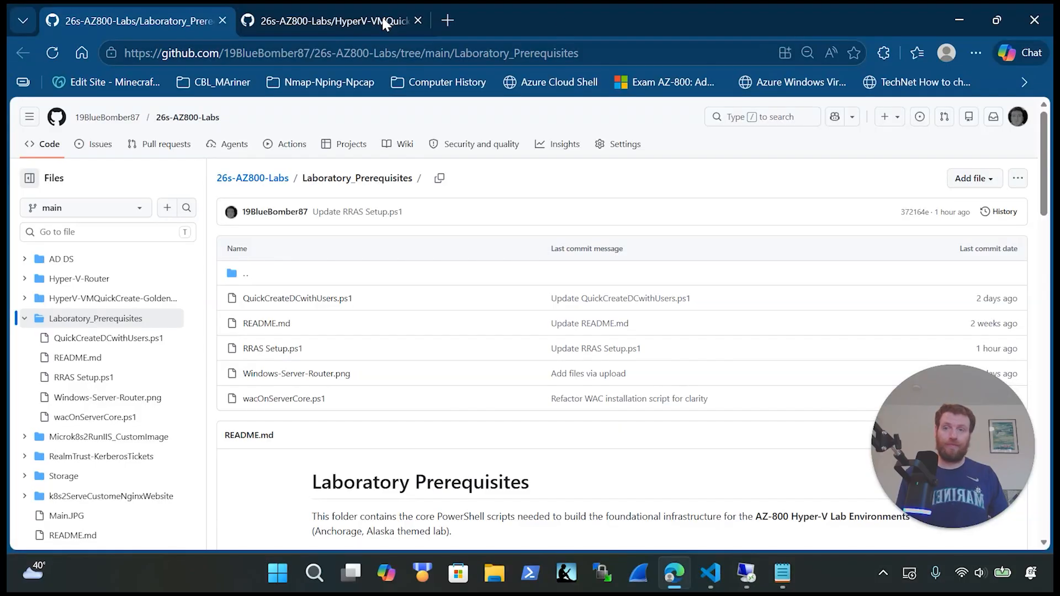
left_click(308, 21)
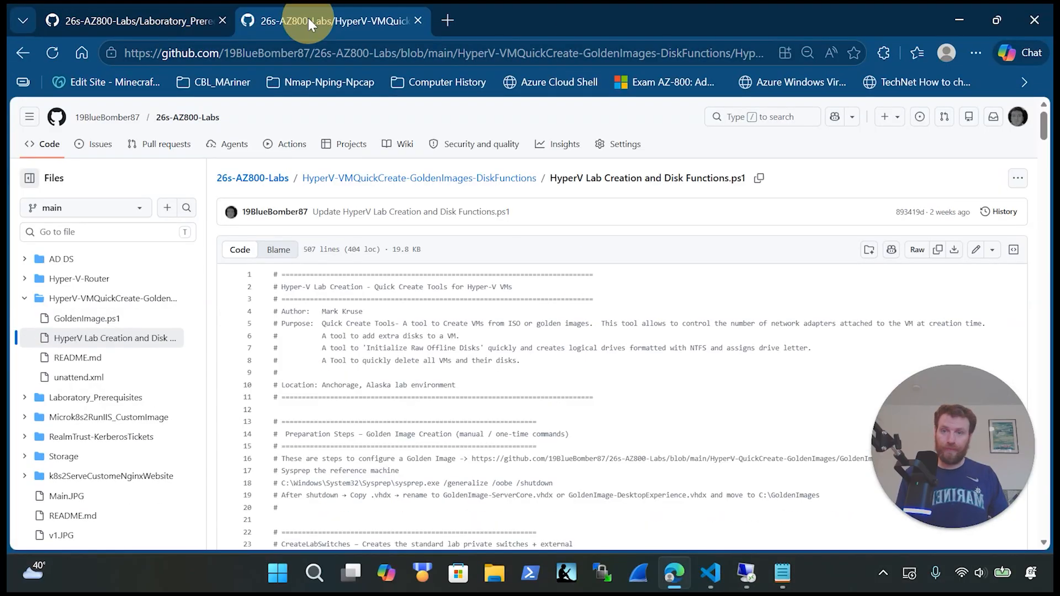
Step: Select all the script text, then erase the stray paste from the terminal prompt
left_click(391, 367)
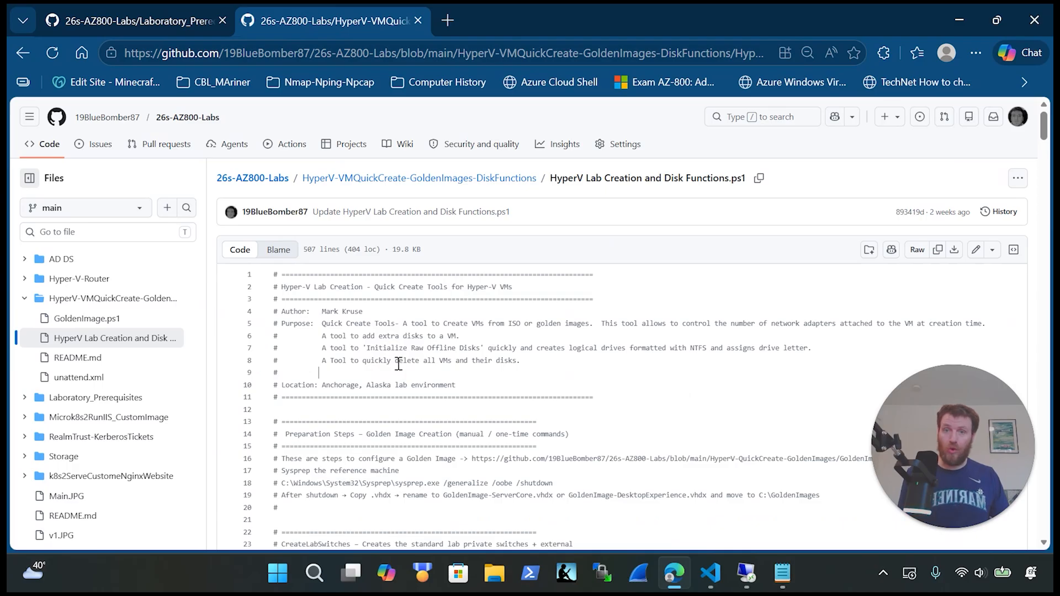
key("ctrl+a")
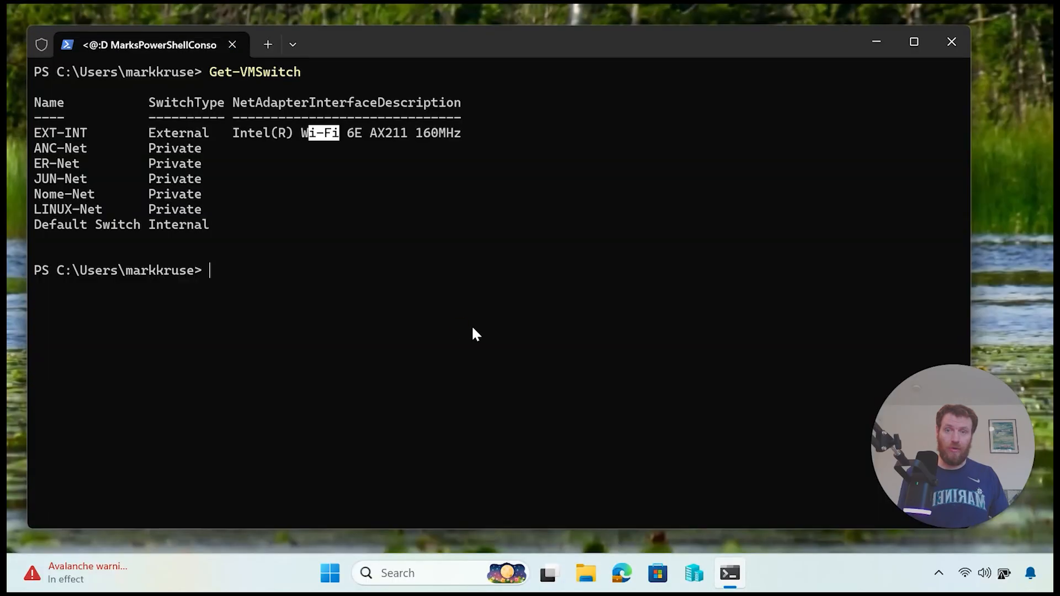
right_click(459, 323)
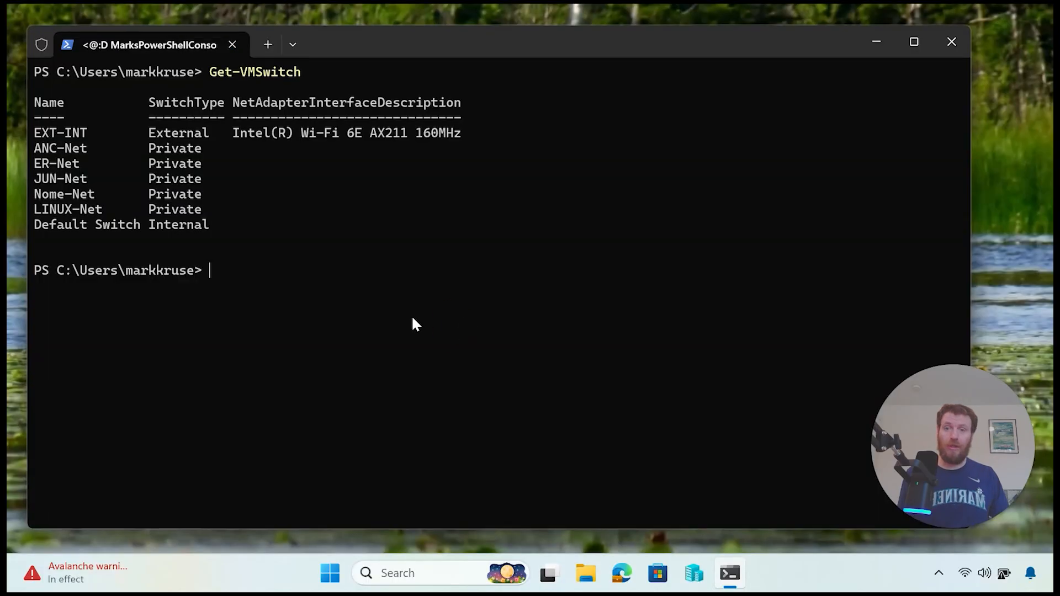
right_click(338, 294)
key("BackSpace")
key("BackSpace")
key("BackSpace")
key("BackSpace")
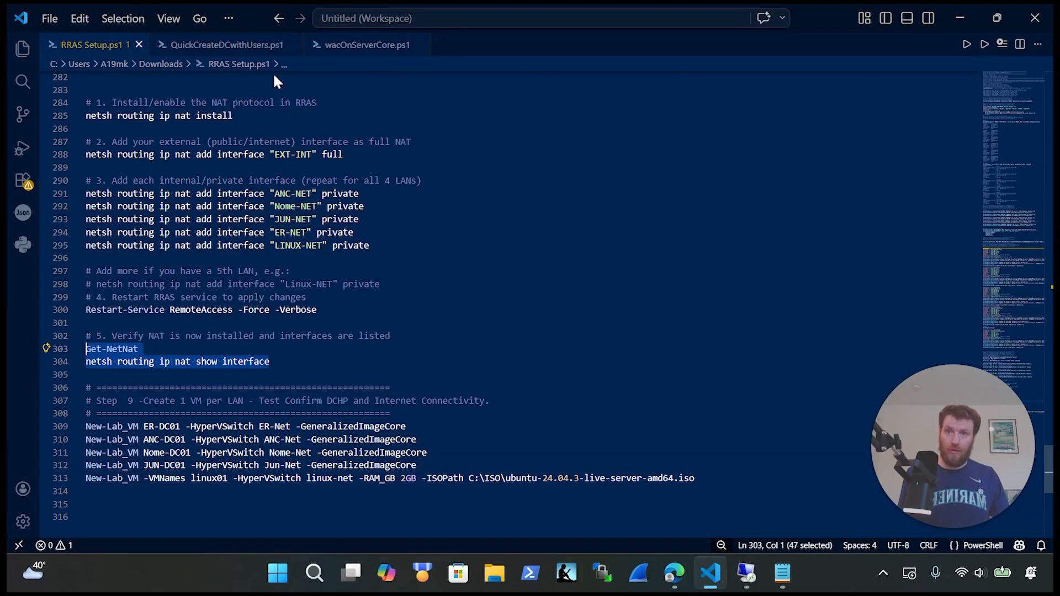
Step: Copy the selected HyperV Lab Creation and Disk Functions.ps1 code from GitHub in Edge
left_click(674, 573)
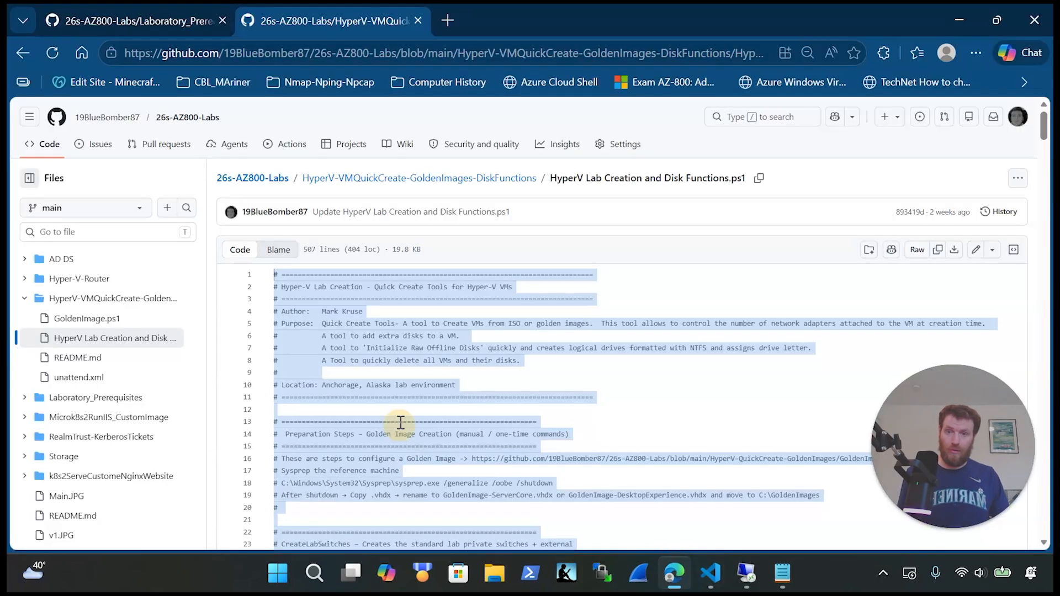
right_click(404, 430)
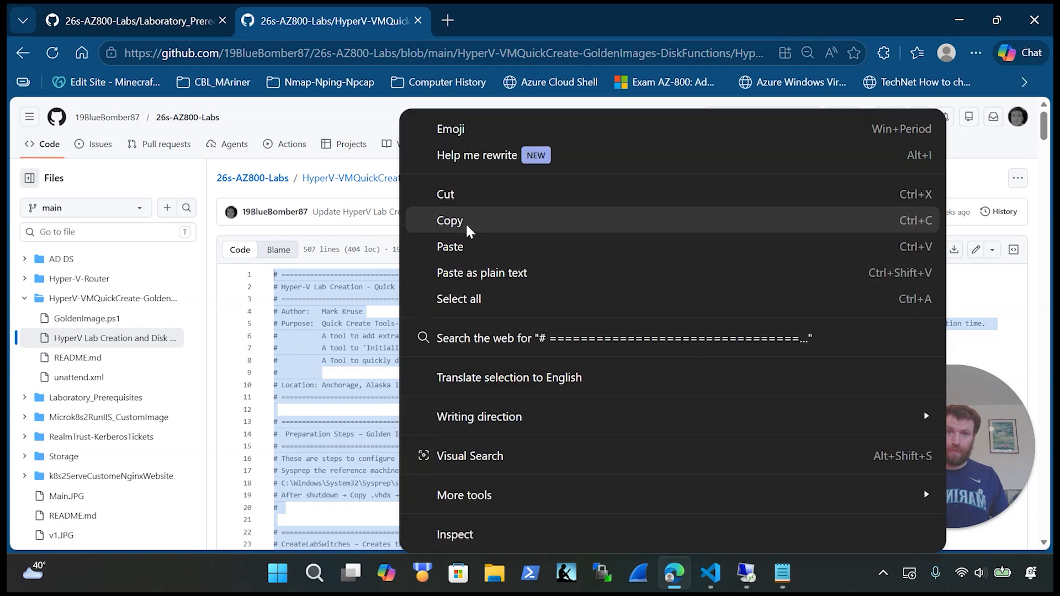
left_click(450, 220)
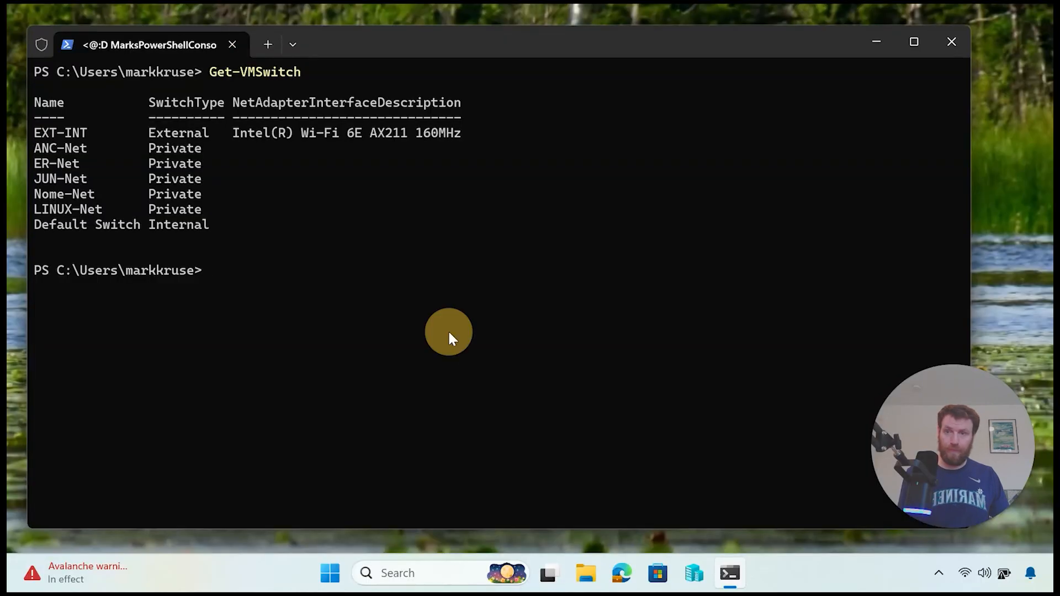
Step: Paste the lab functions script into PowerShell and clear the screen
right_click(449, 332)
left_click(457, 398)
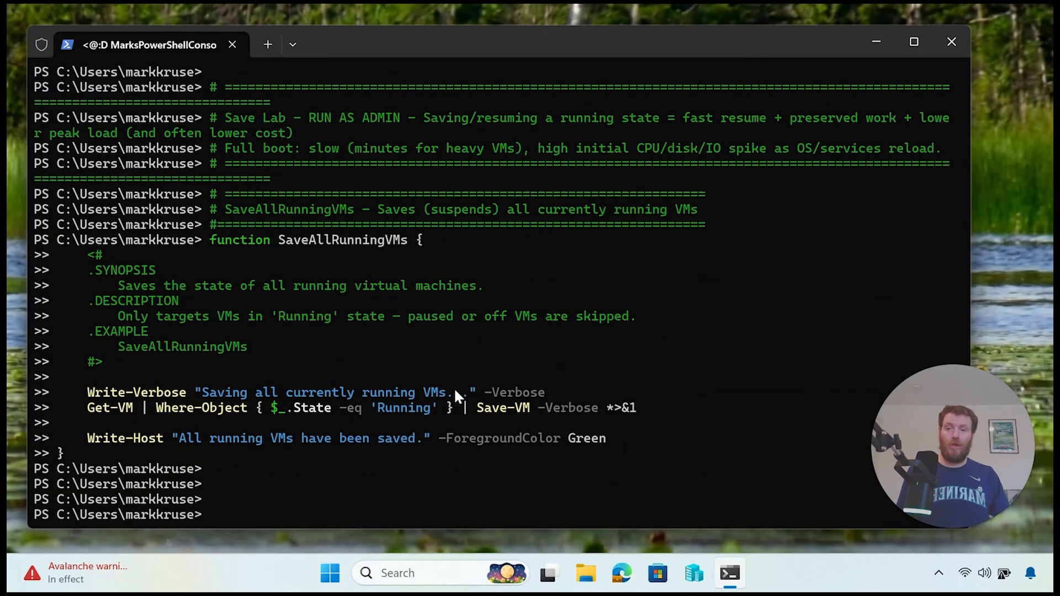
type("cls")
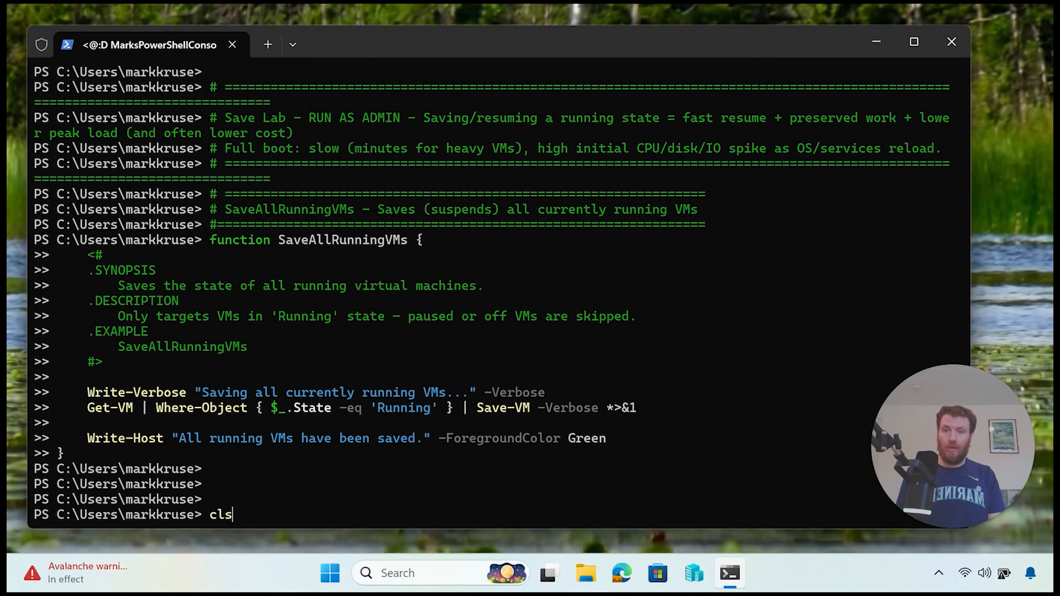
key("Return")
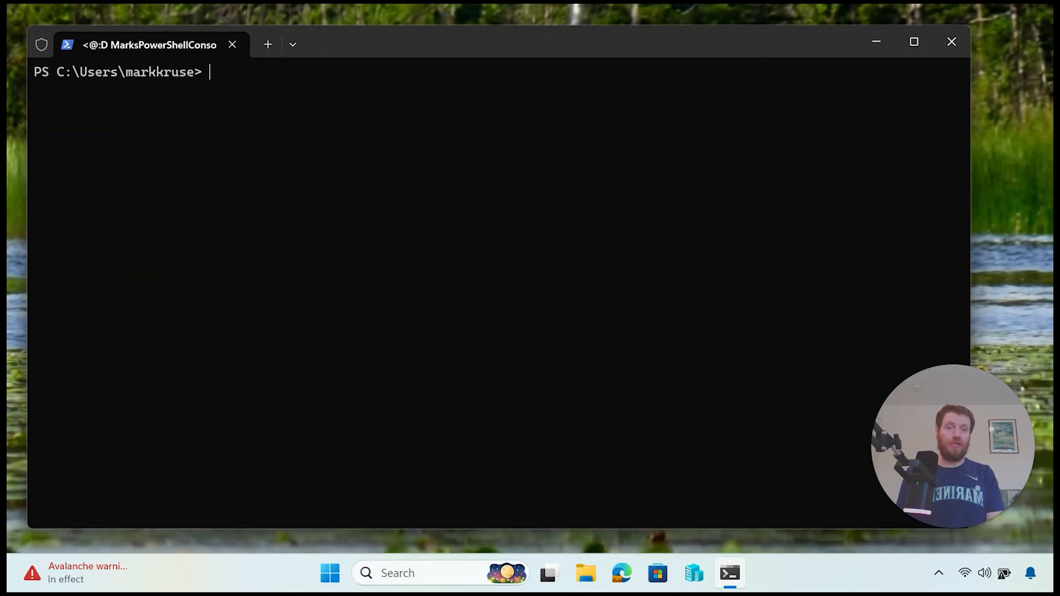
Step: Run CreateLabSwitches, highlight the six switch-already-exists messages, then clear the screen with cls
type("crea")
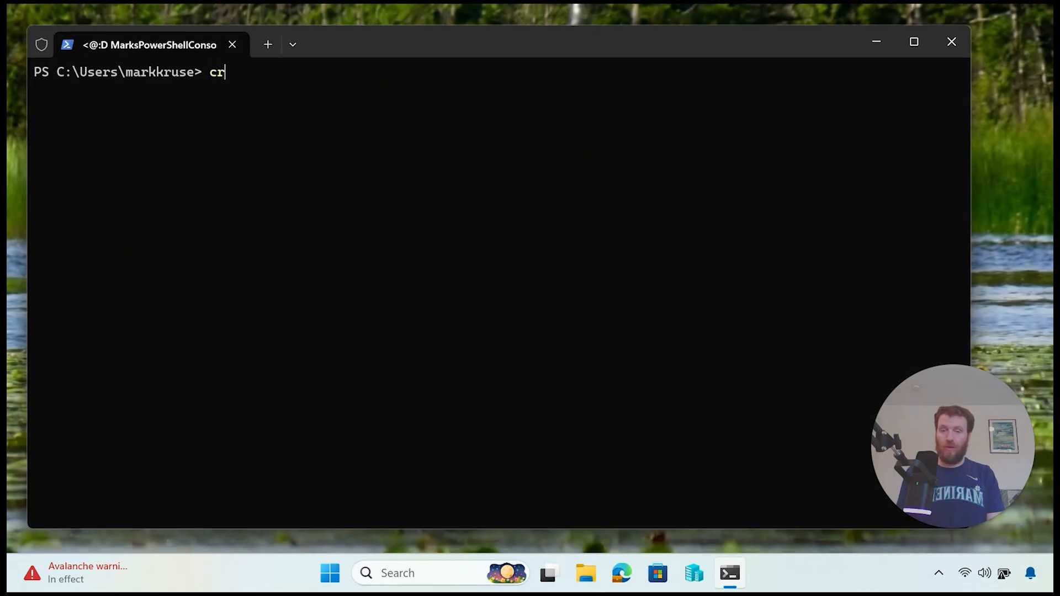
key("Tab")
key("Tab")
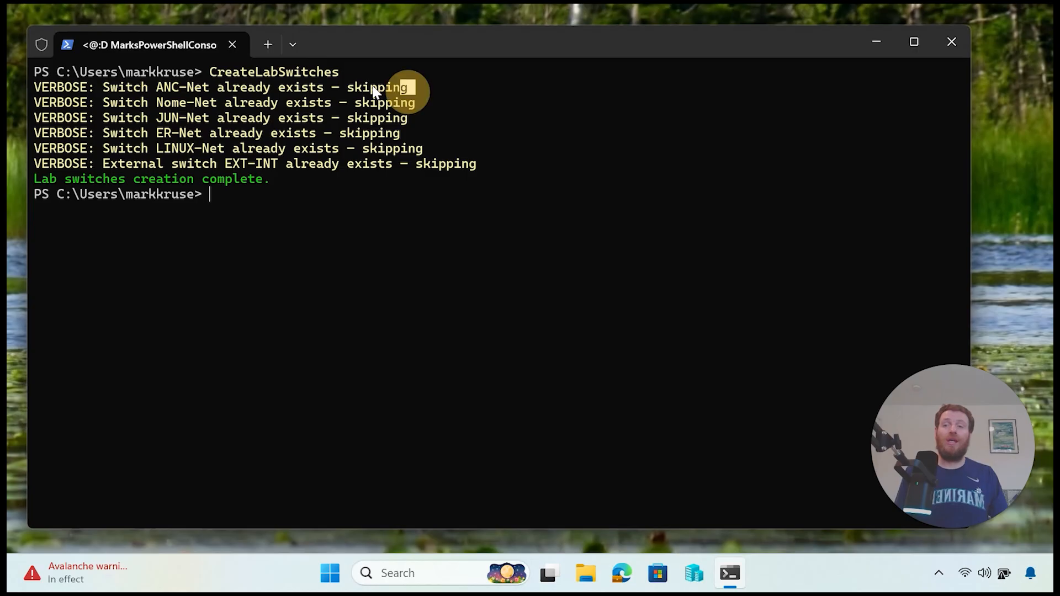
left_click_drag(373, 87, 57, 88)
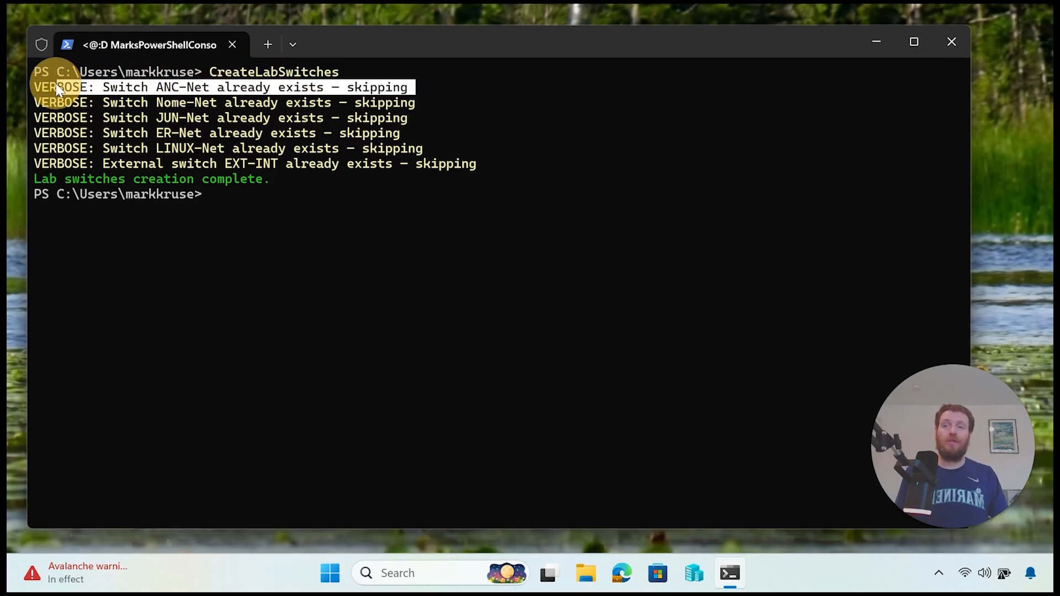
left_click_drag(55, 87, 41, 87)
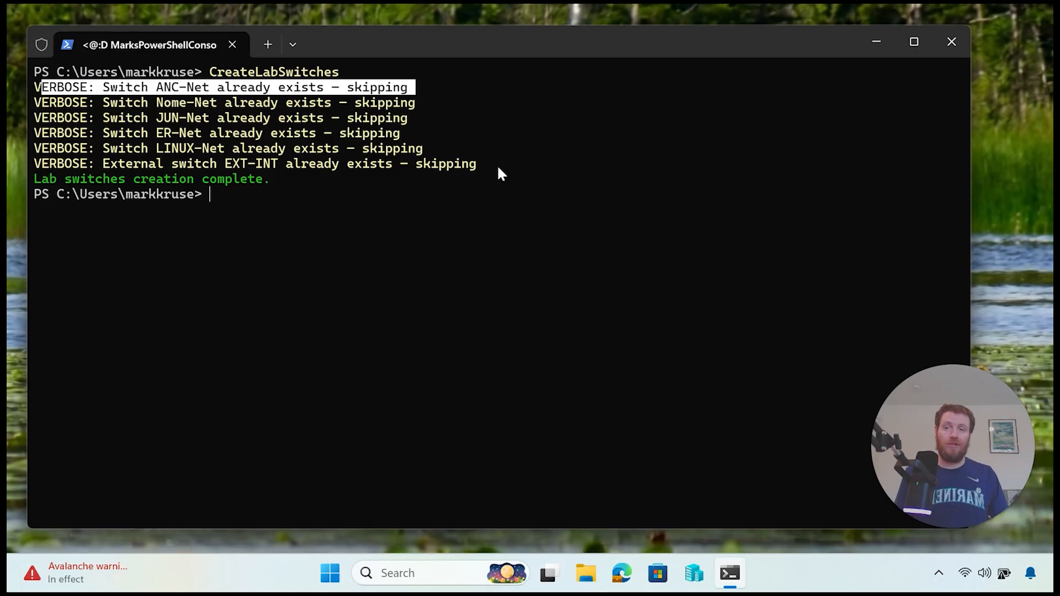
left_click_drag(499, 168, 36, 91)
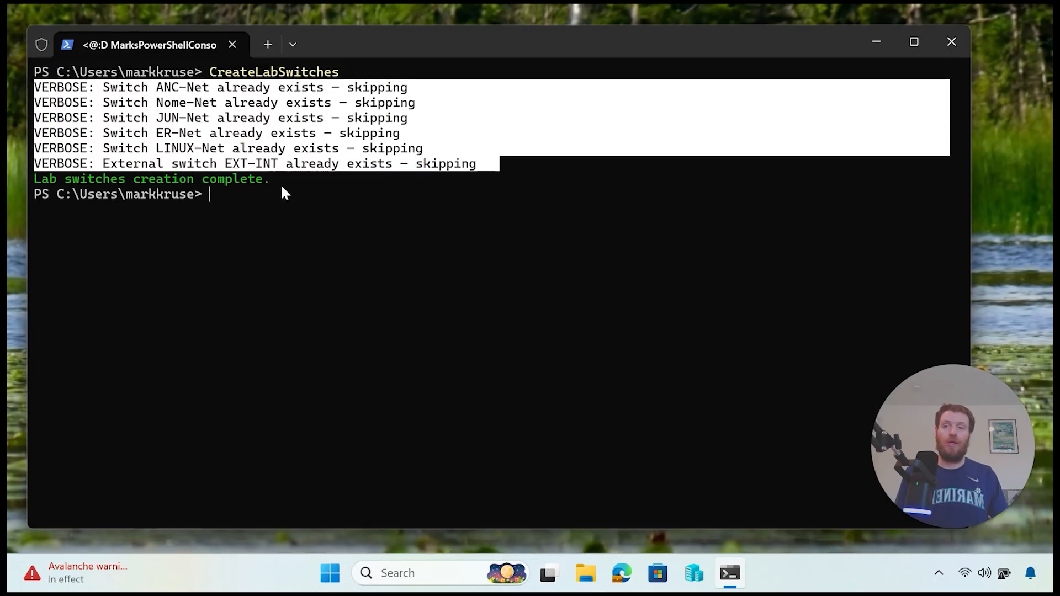
left_click(567, 173)
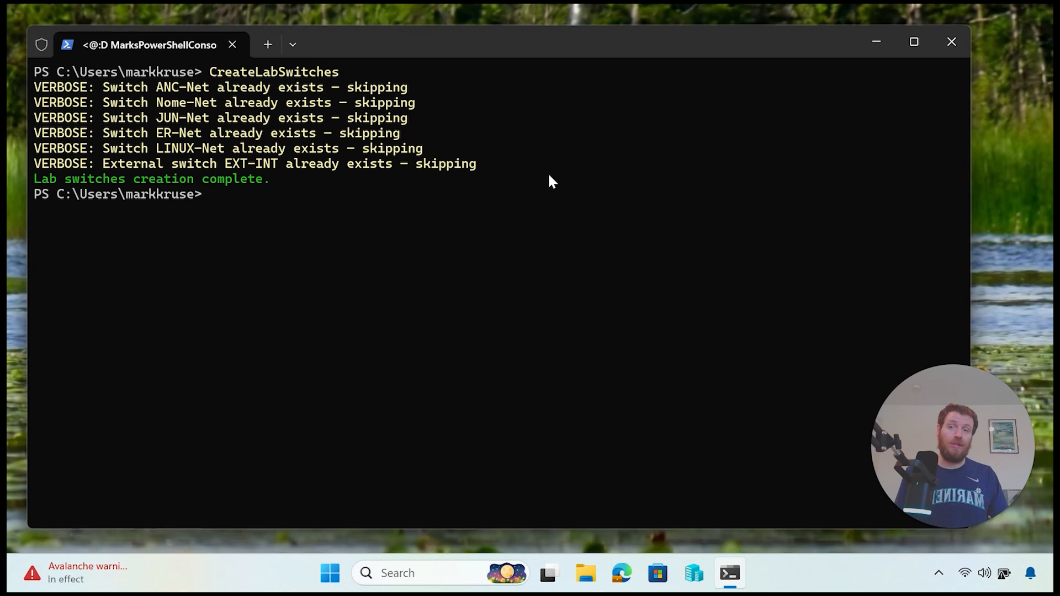
left_click_drag(549, 180, 17, 42)
left_click(354, 241)
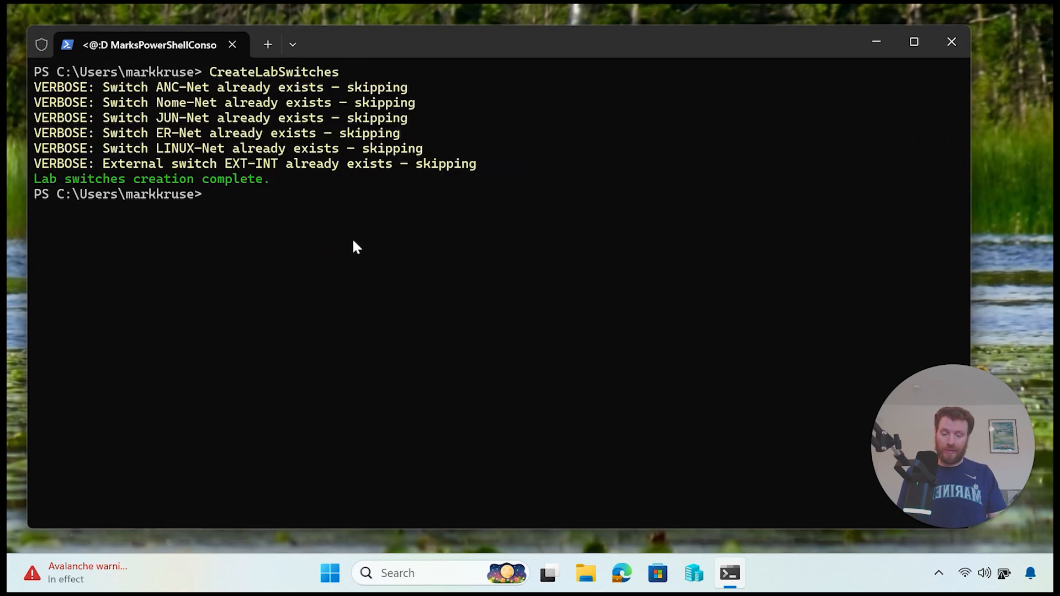
type("cls")
key("Return")
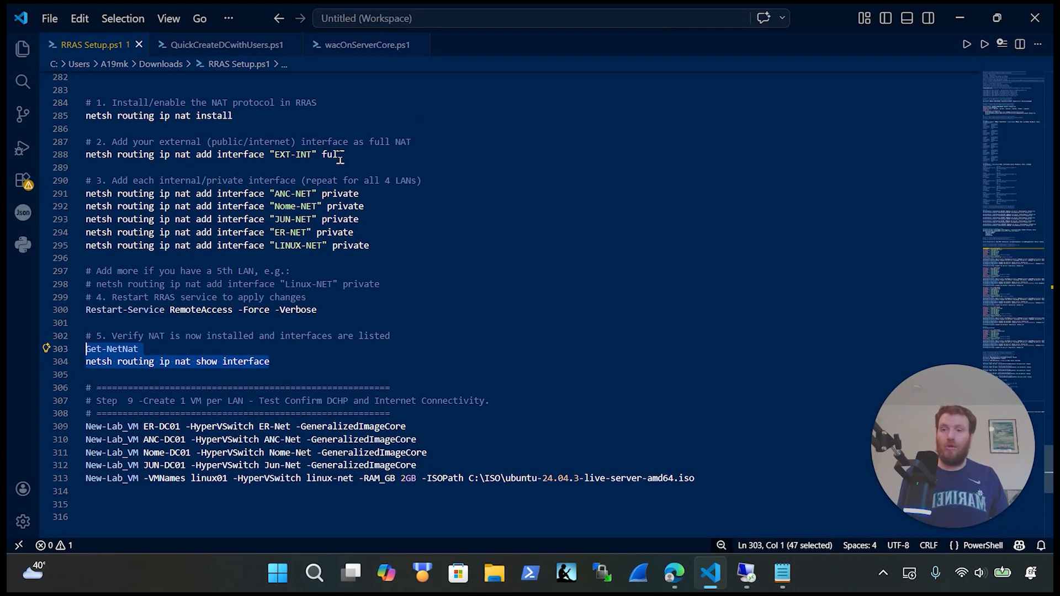
Step: Copy the New-Lab_VM command on lines 26–28 of RRAS Setup.ps1 for YAHOO-RRAS01
left_click(960, 18)
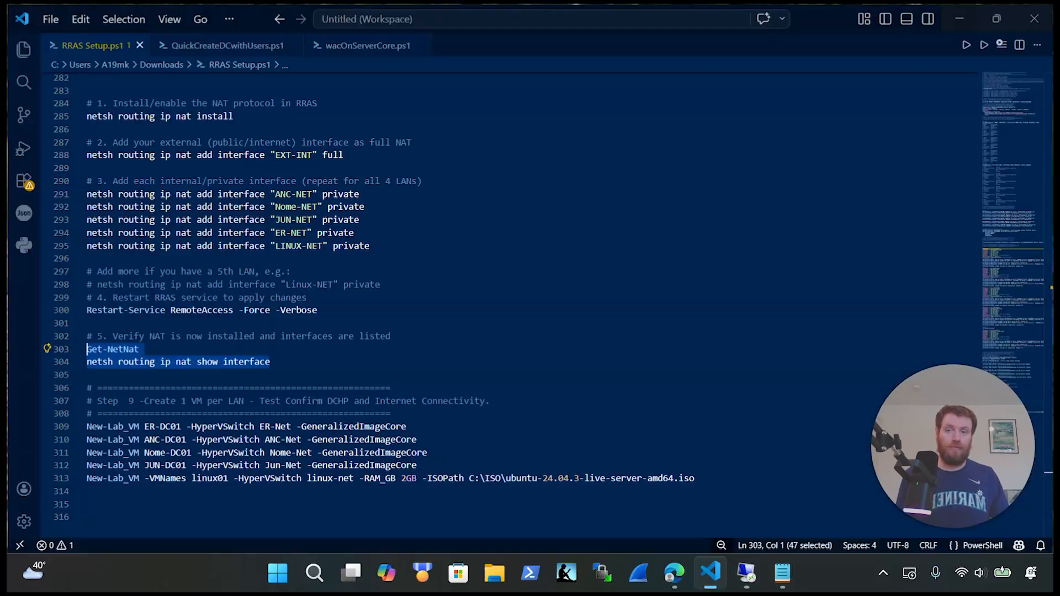
scroll(245, 224, "up", 20)
scroll(244, 225, "up", 20)
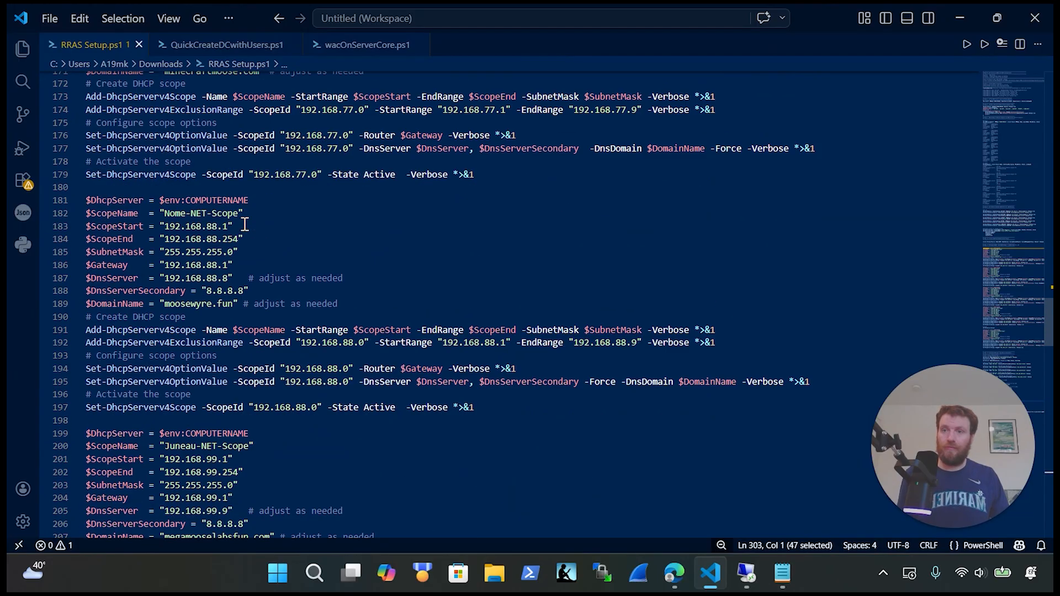
scroll(244, 224, "up", 20)
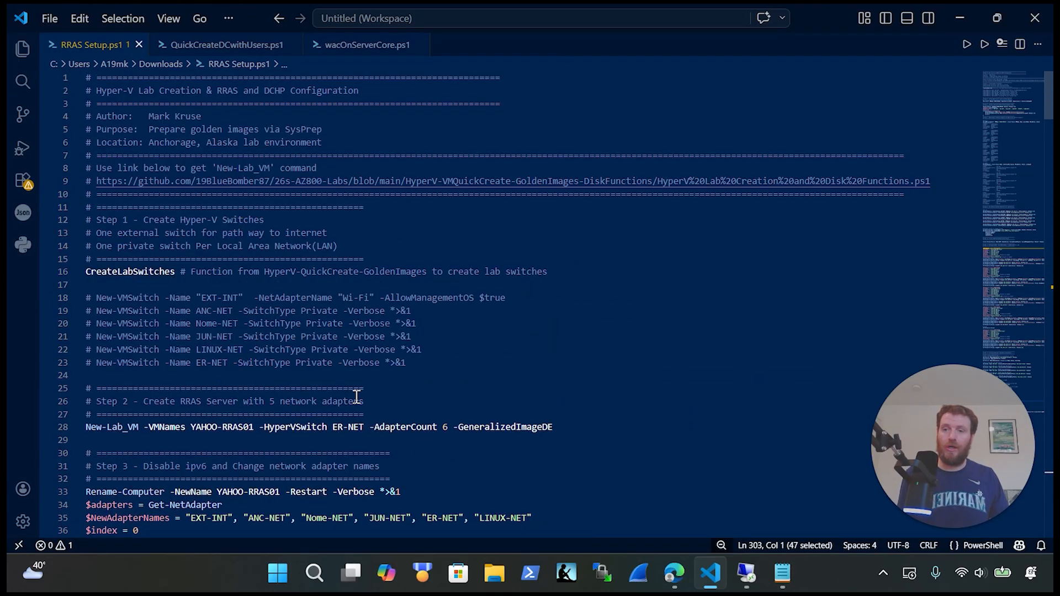
scroll(419, 392, "down", 1)
left_click_drag(588, 386, 20, 372)
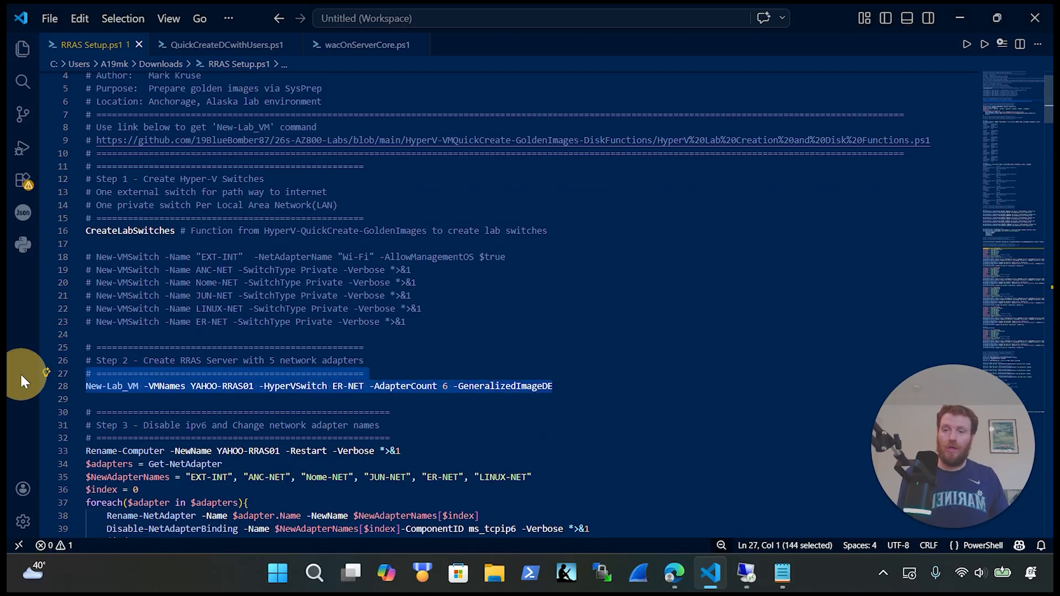
left_click(746, 576)
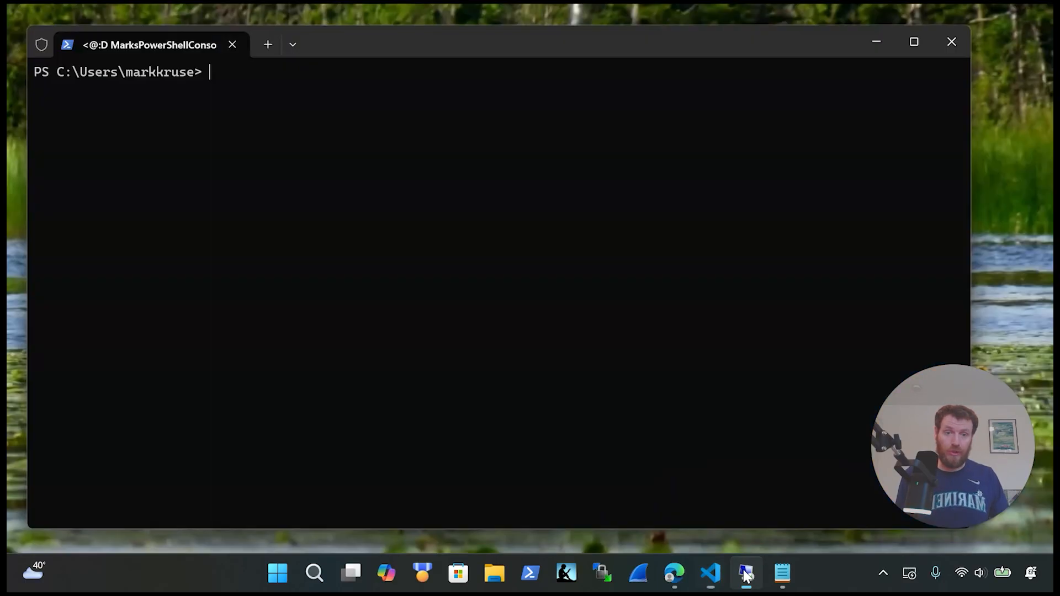
Step: Run the pasted New-Lab_VM command and place Hyper-V Manager beside the terminal
right_click(408, 230)
left_click(448, 385)
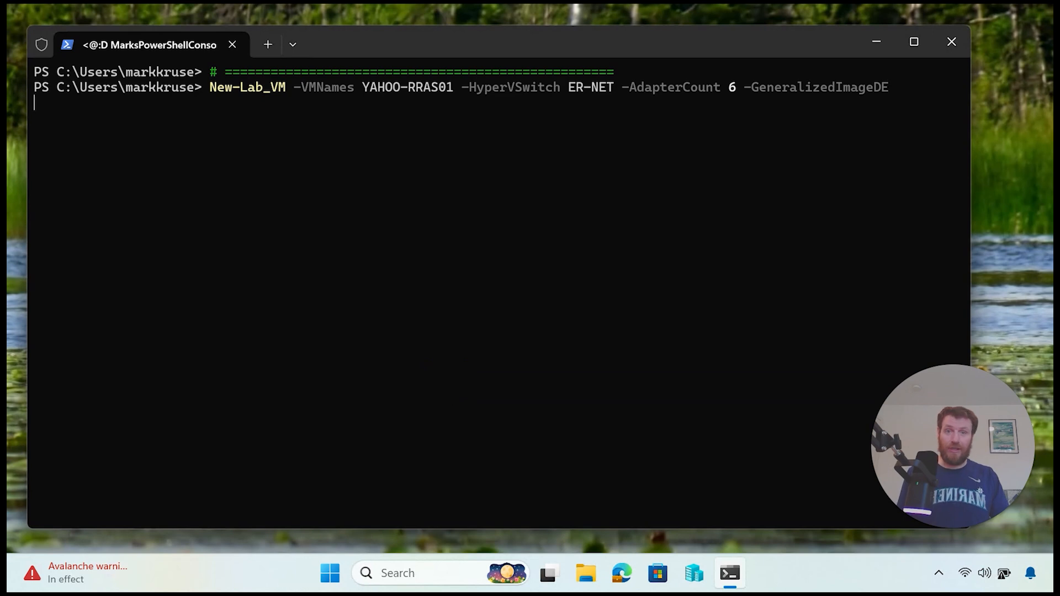
left_click(699, 575)
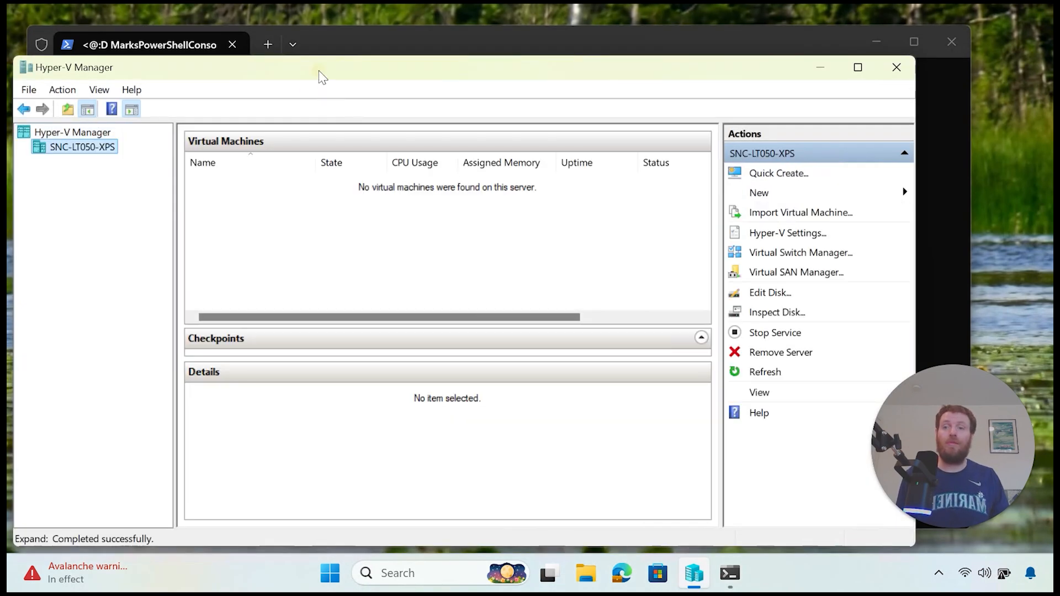
left_click_drag(319, 71, 640, 115)
left_click_drag(677, 89, 673, 87)
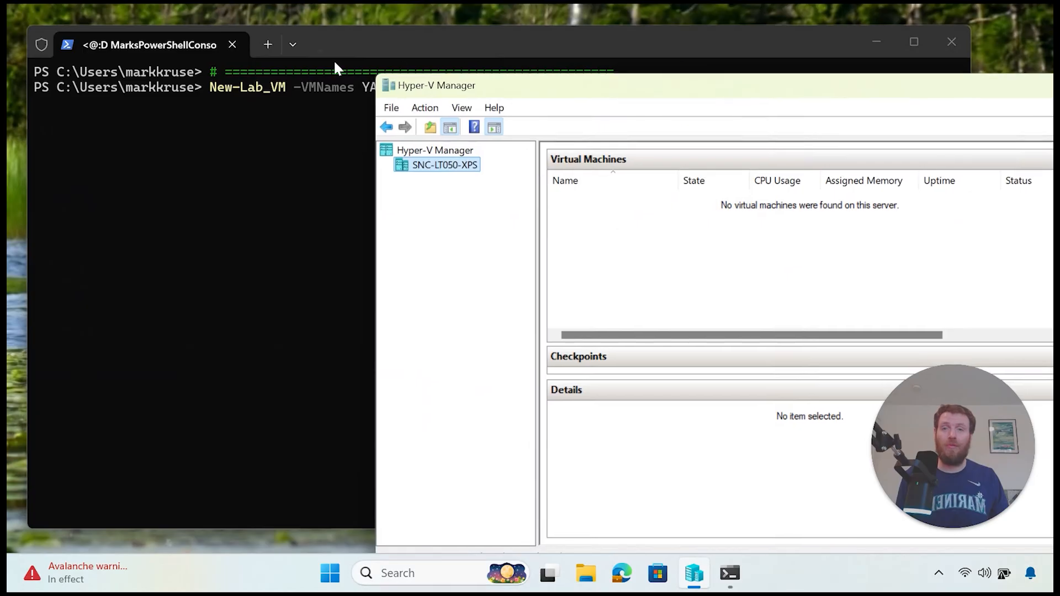
left_click_drag(375, 76, 496, 195)
left_click_drag(674, 201, 647, 48)
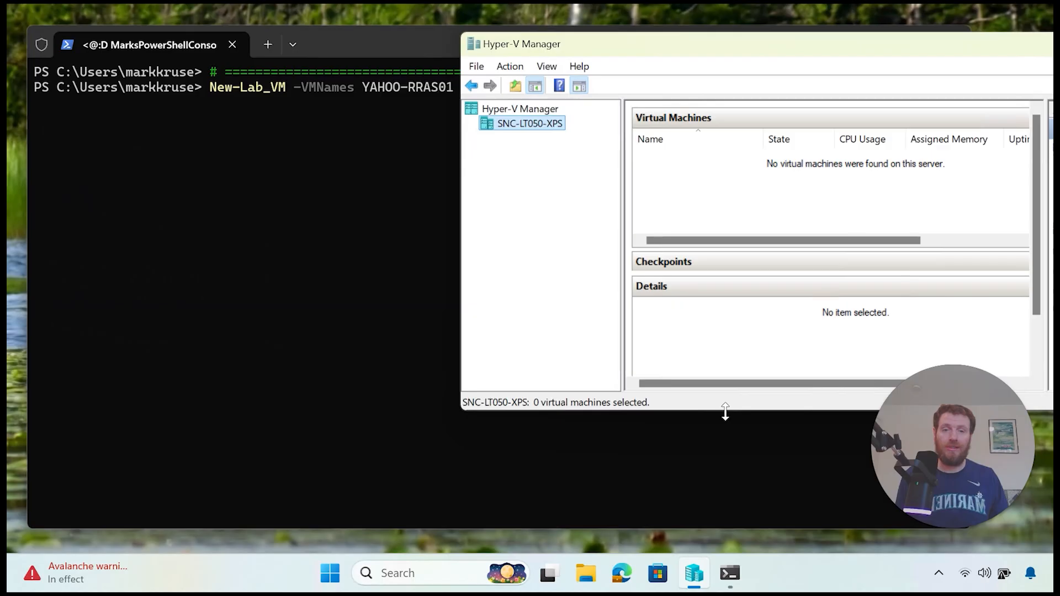
left_click_drag(725, 410, 756, 536)
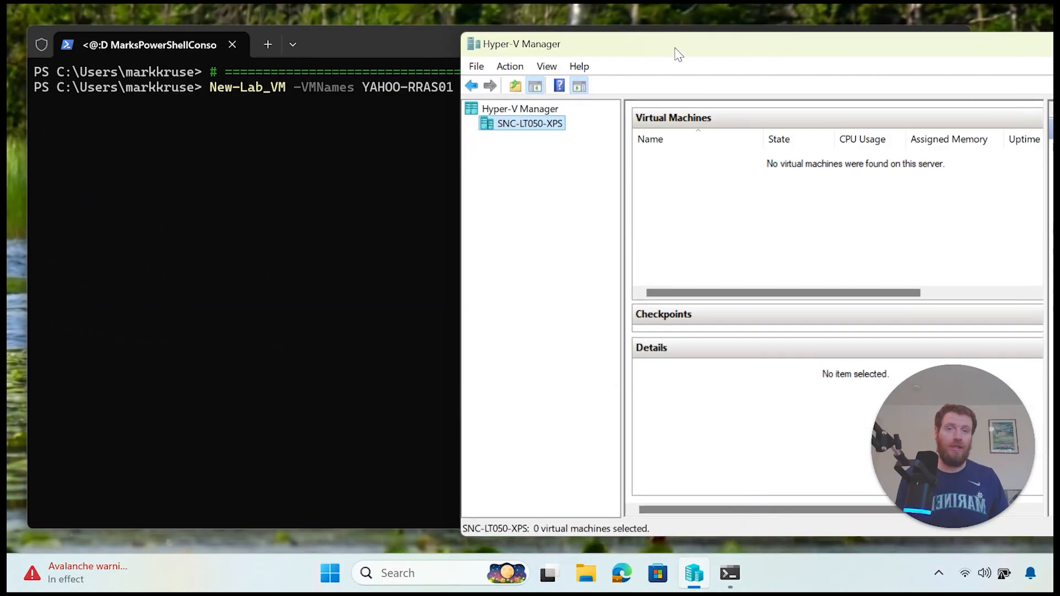
left_click_drag(677, 47, 723, 51)
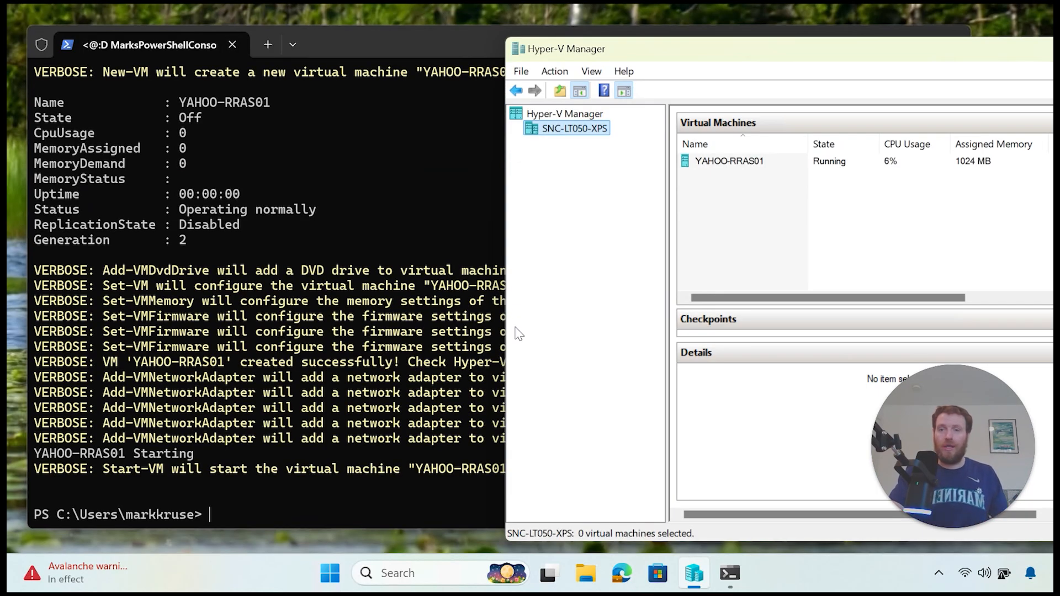
Step: Highlight the network adapter messages, maximize Hyper-V Manager, and connect to YAHOO-RRAS01
left_click(346, 387)
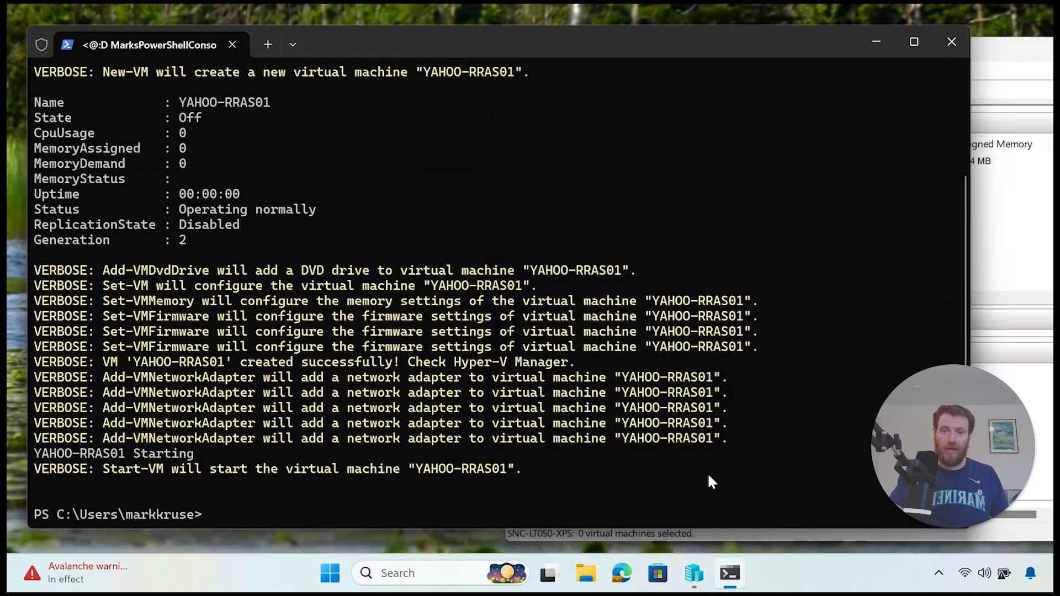
left_click_drag(737, 442, 46, 376)
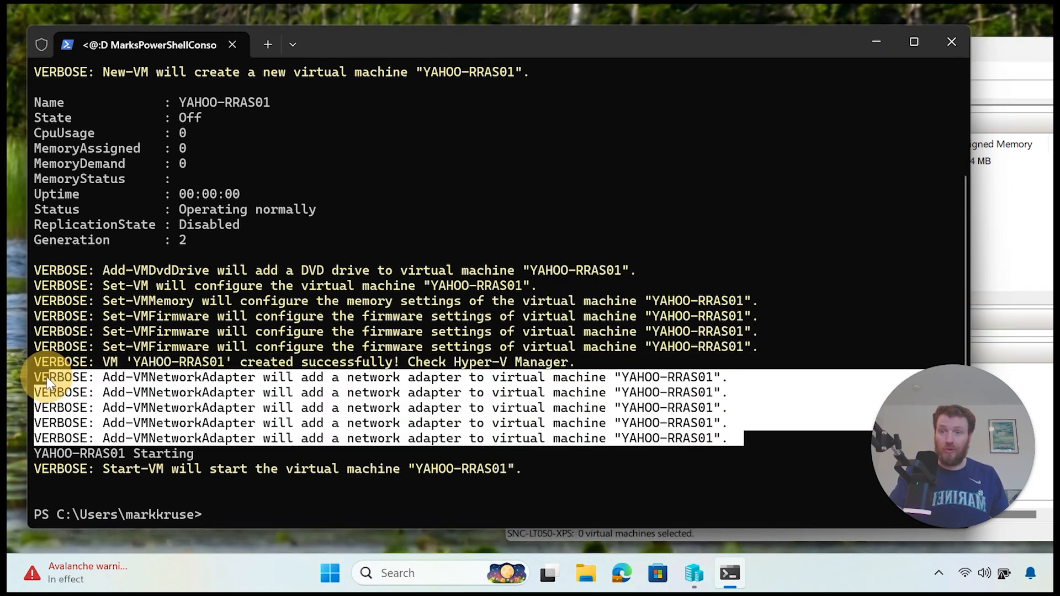
left_click(882, 36)
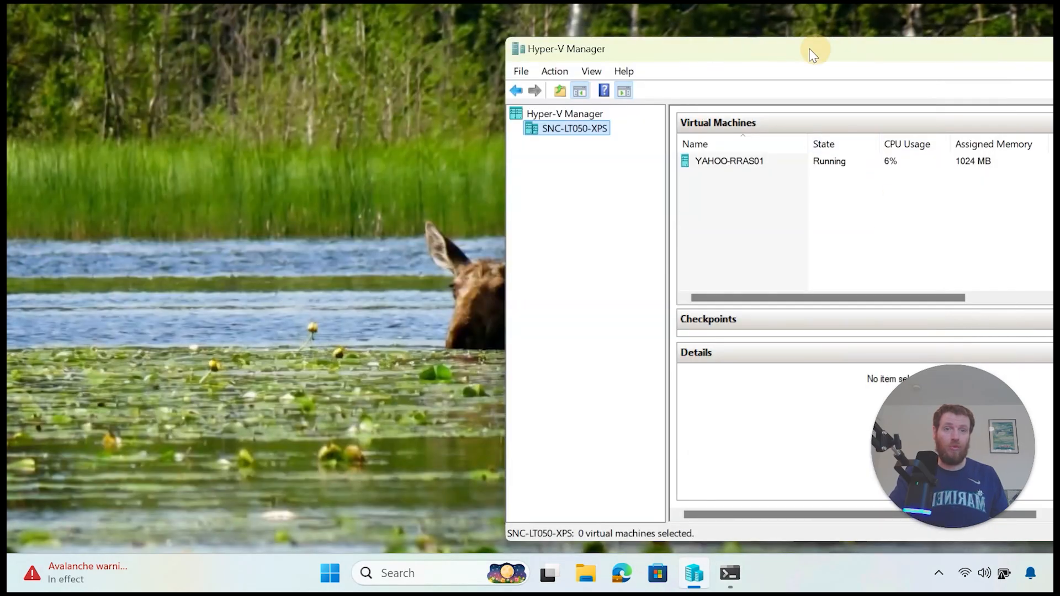
left_click_drag(809, 49, 529, 29)
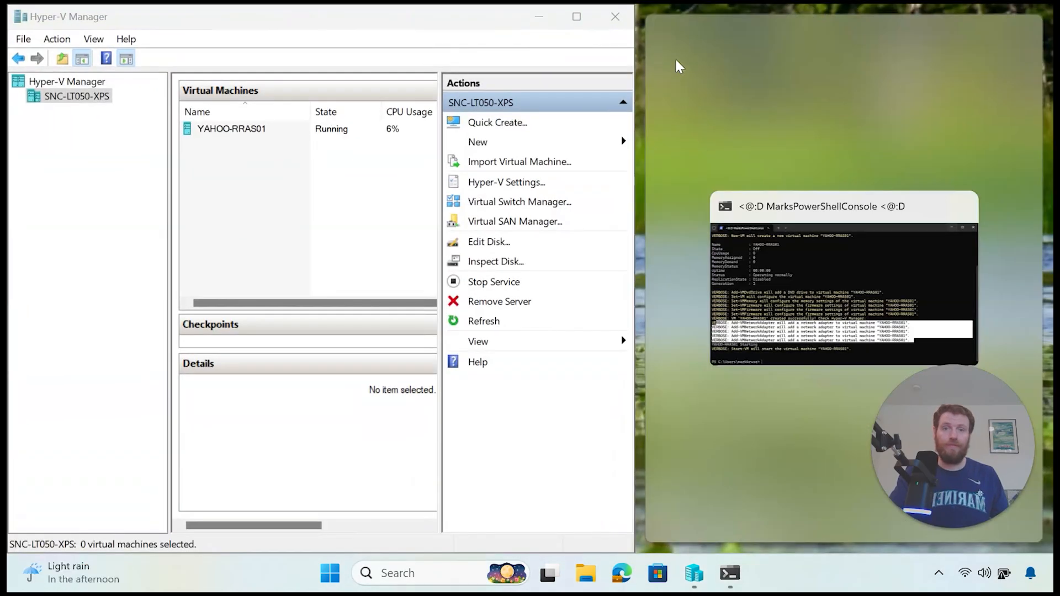
left_click(572, 17)
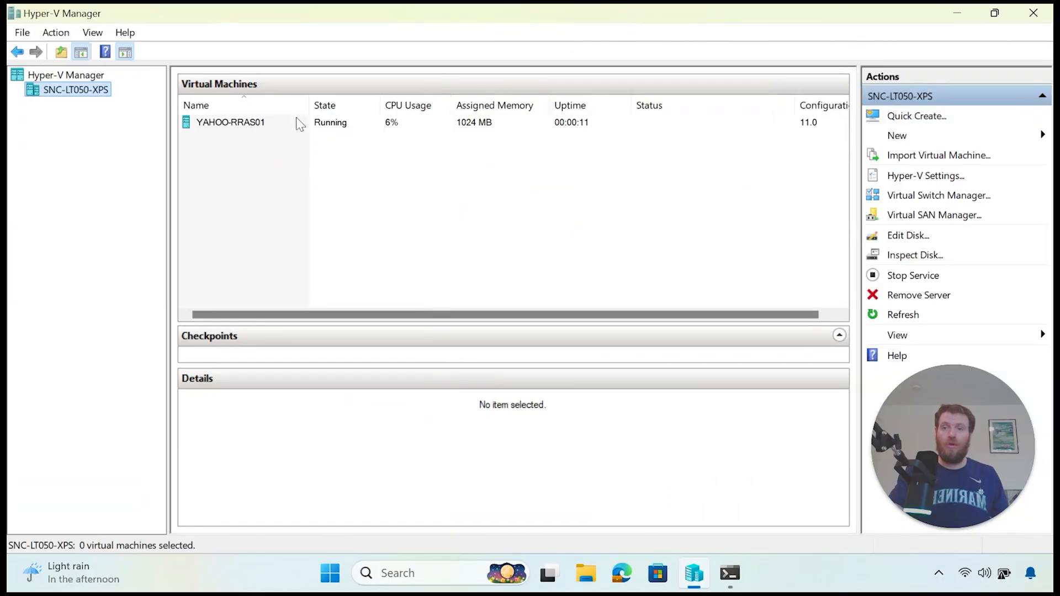
right_click(258, 125)
left_click(298, 137)
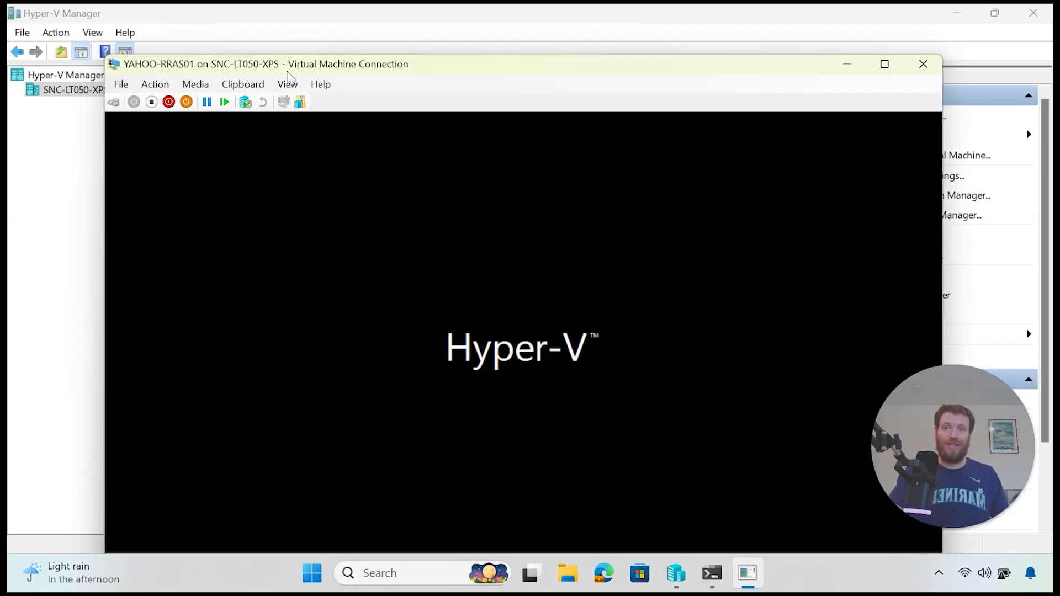
Step: Make the VM console full screen and accept the US region, language and keyboard defaults
left_click_drag(293, 64, 328, 44)
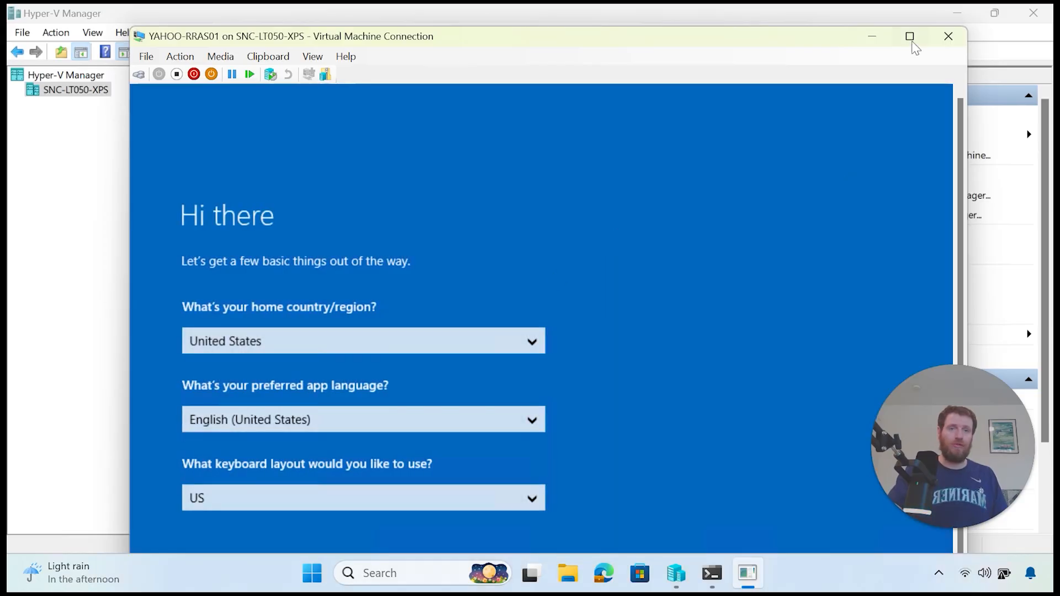
left_click(910, 36)
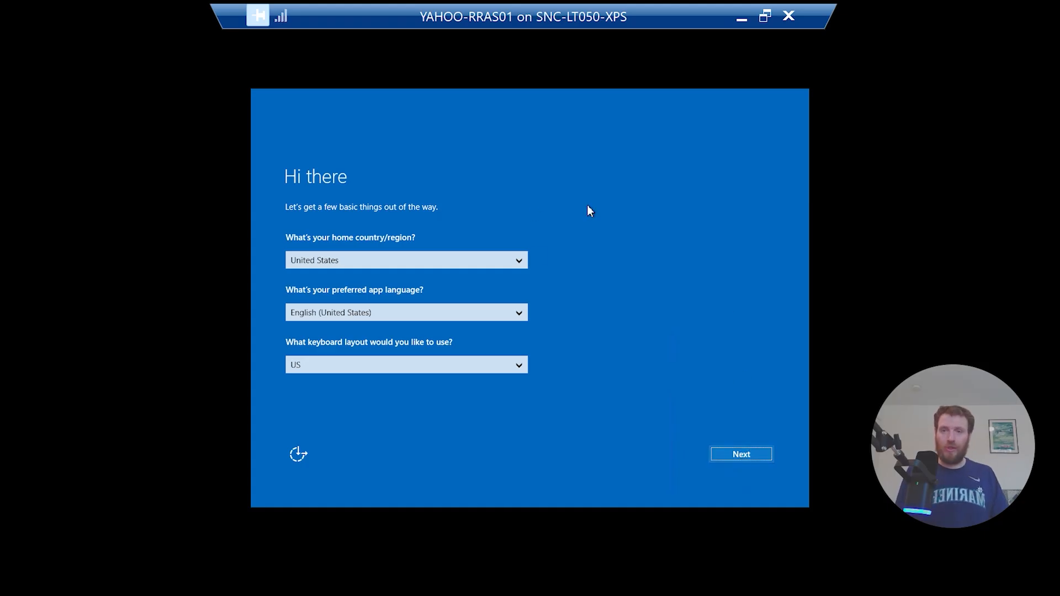
left_click(744, 454)
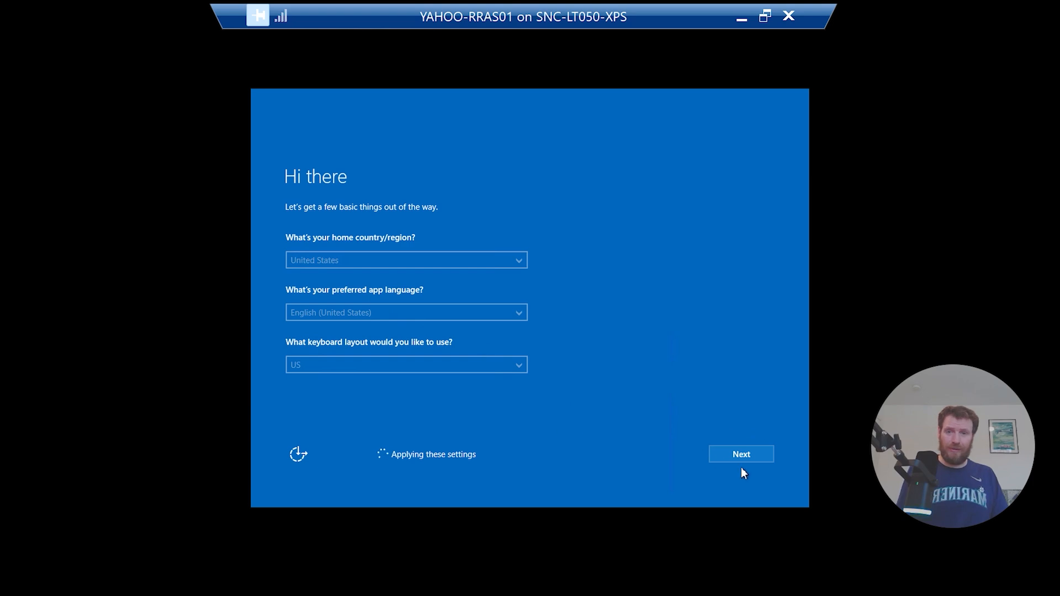
Step: Set and confirm the Administrator password to finish setup, then leave full screen
type("P")
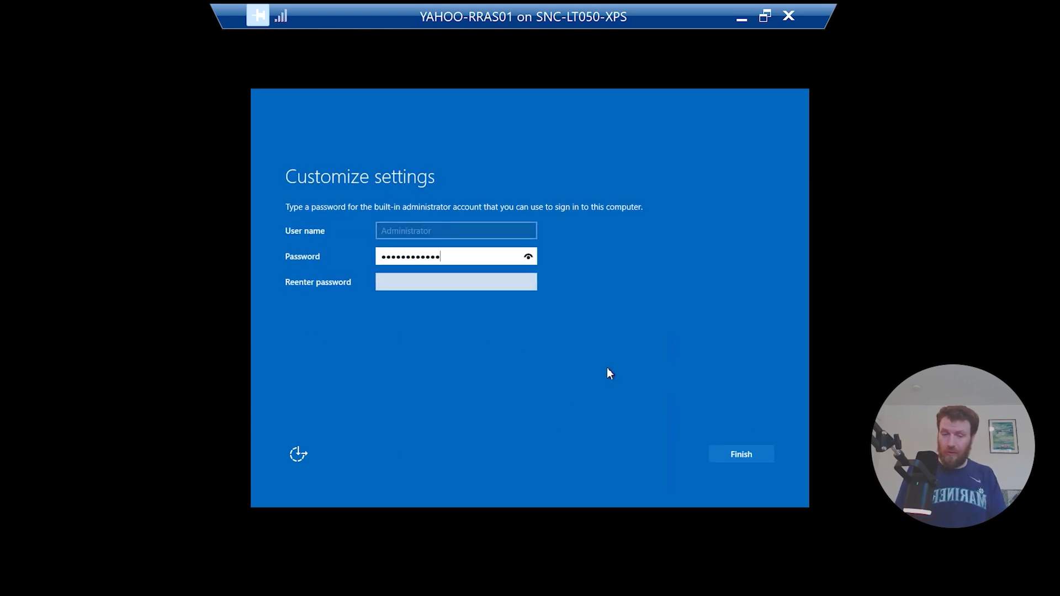
key("Tab")
type("P")
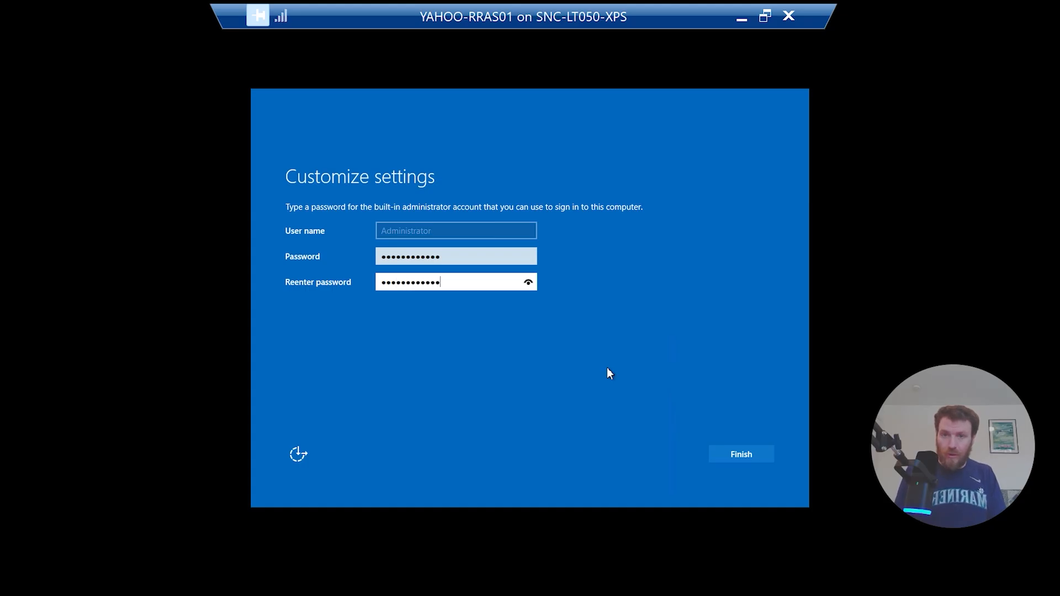
key("Return")
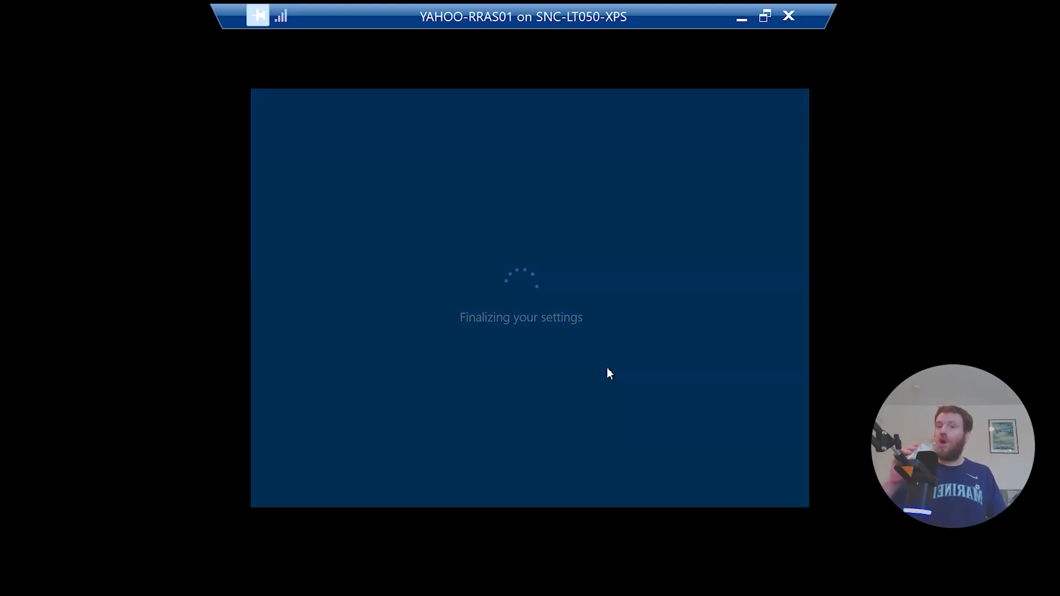
left_click(764, 17)
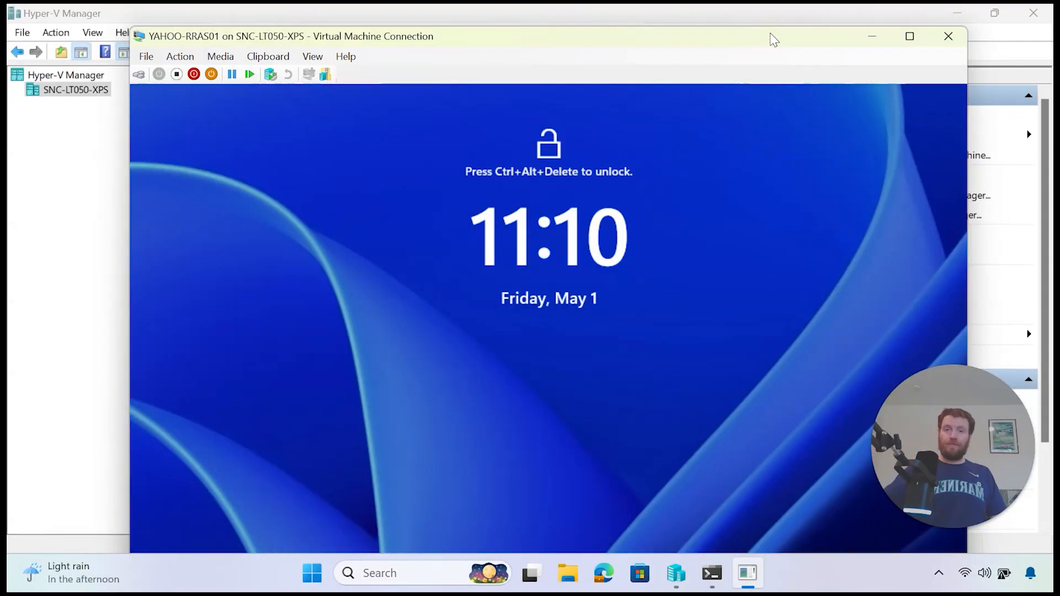
Step: Connect to YAHOO-RRAS01 and sign in as Administrator with the account password
left_click(587, 381)
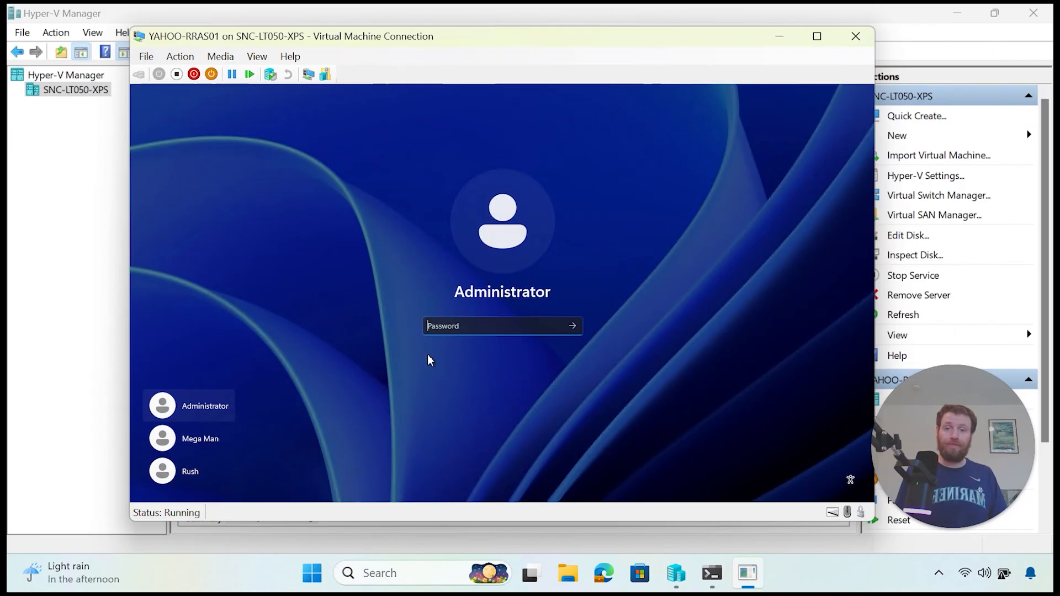
left_click(436, 330)
type("••")
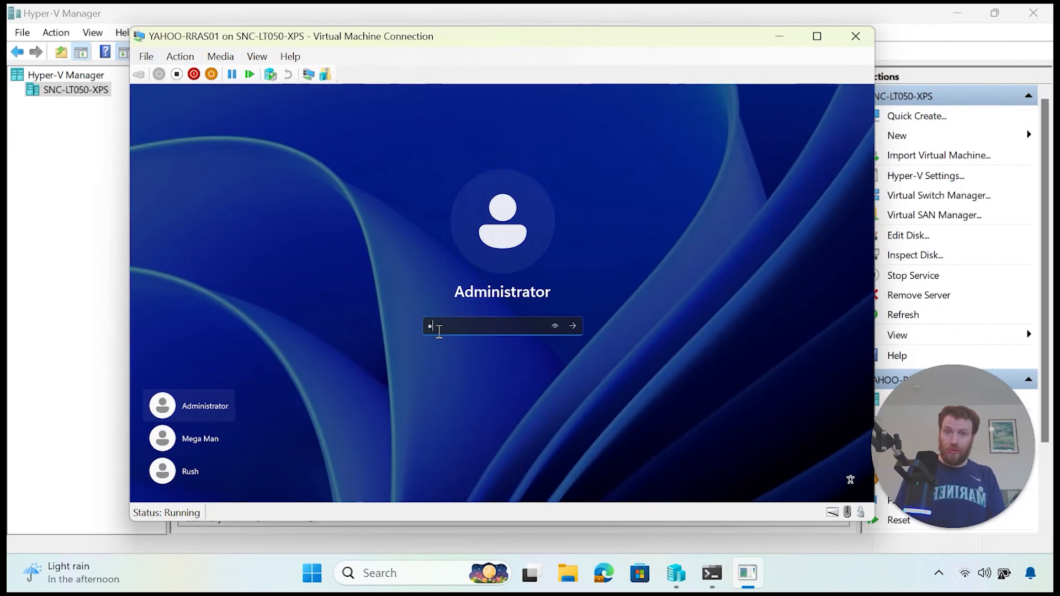
key("BackSpace")
type("•••")
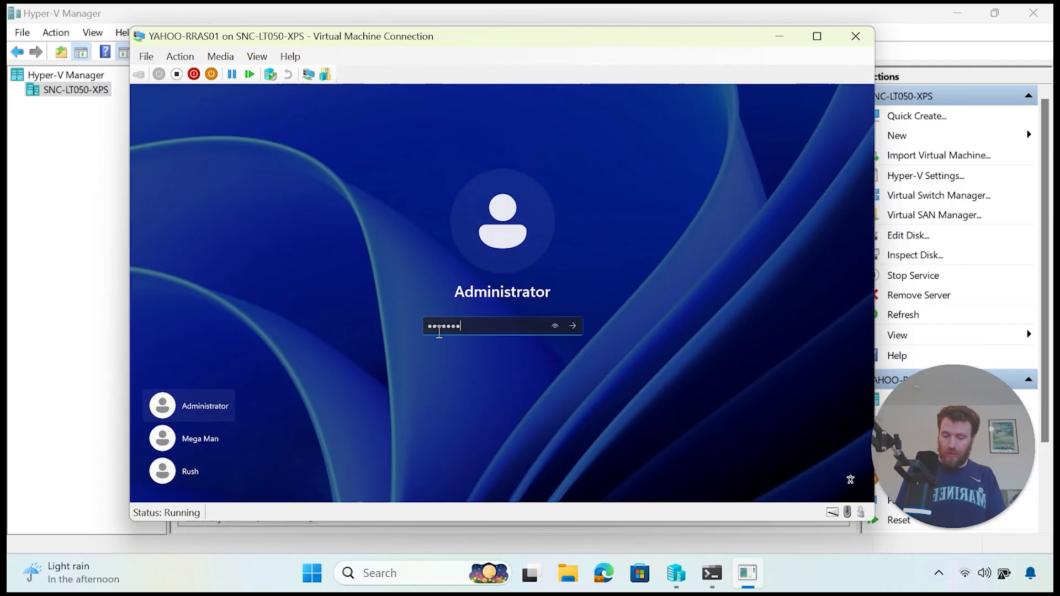
type("••••••••••")
key("Return")
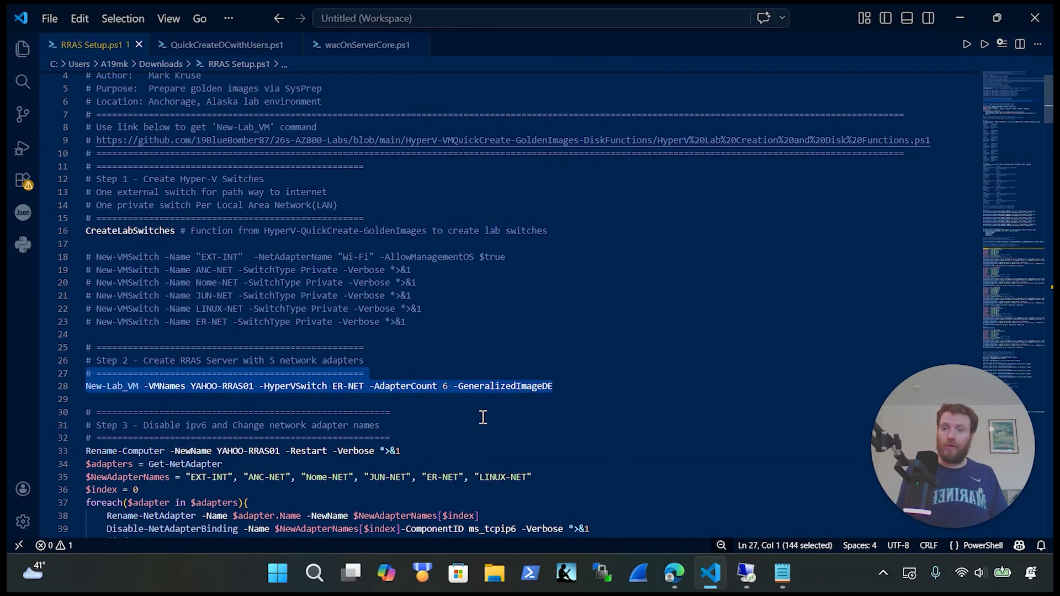
Step: Copy the Rename-Computer command on line 33 of RRAS Setup.ps1, leaving the script unchanged
scroll(481, 415, "down", 4)
left_click_drag(436, 288, 85, 287)
key("ctrl+x")
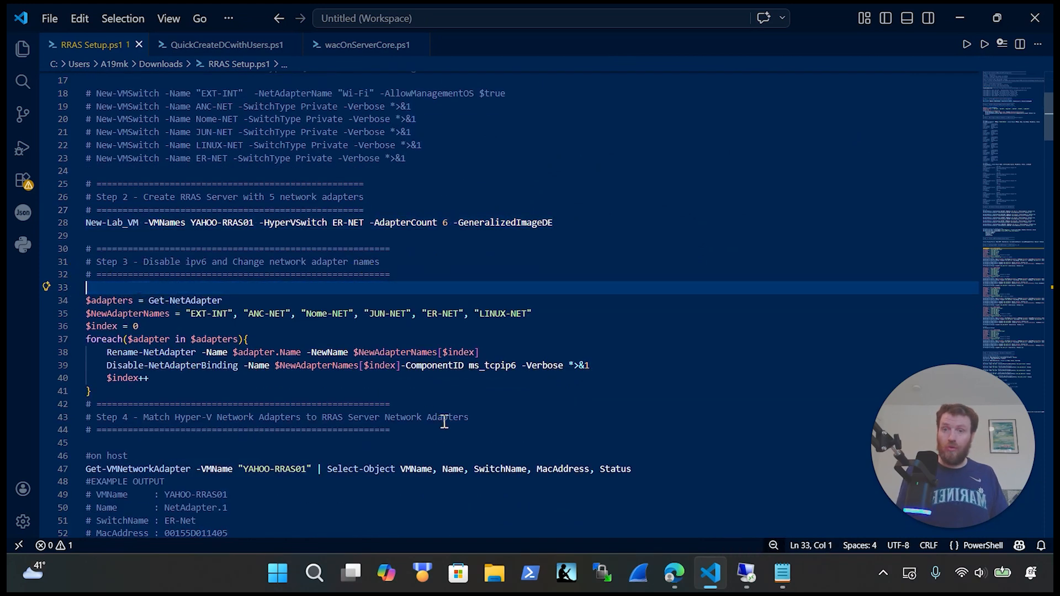
key("ctrl+z")
Step: Return to the VM connection window and show its console full screen
left_click(746, 574)
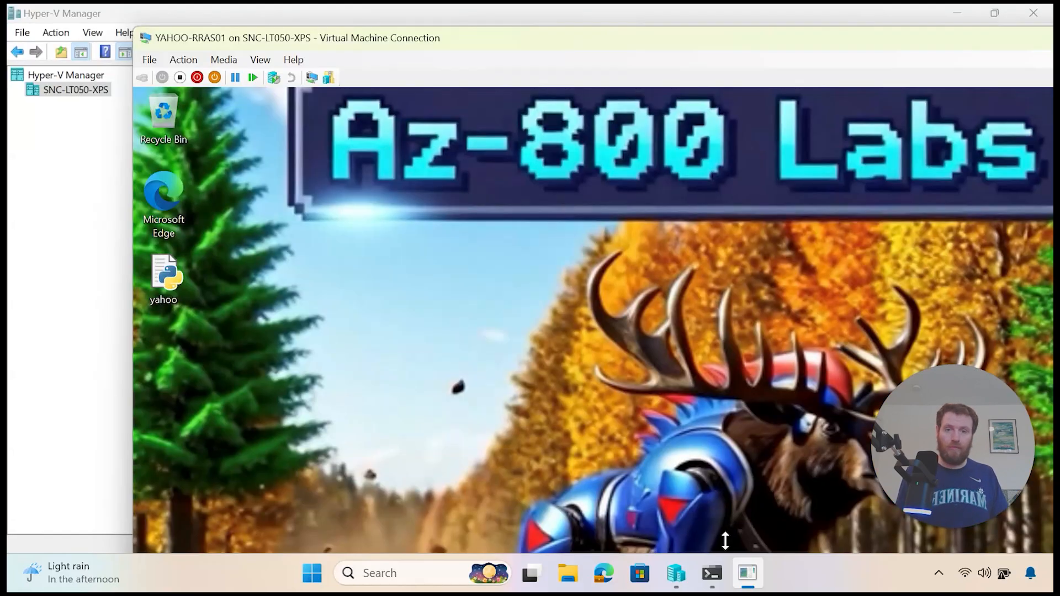
left_click_drag(695, 51, 551, 68)
left_click(977, 60)
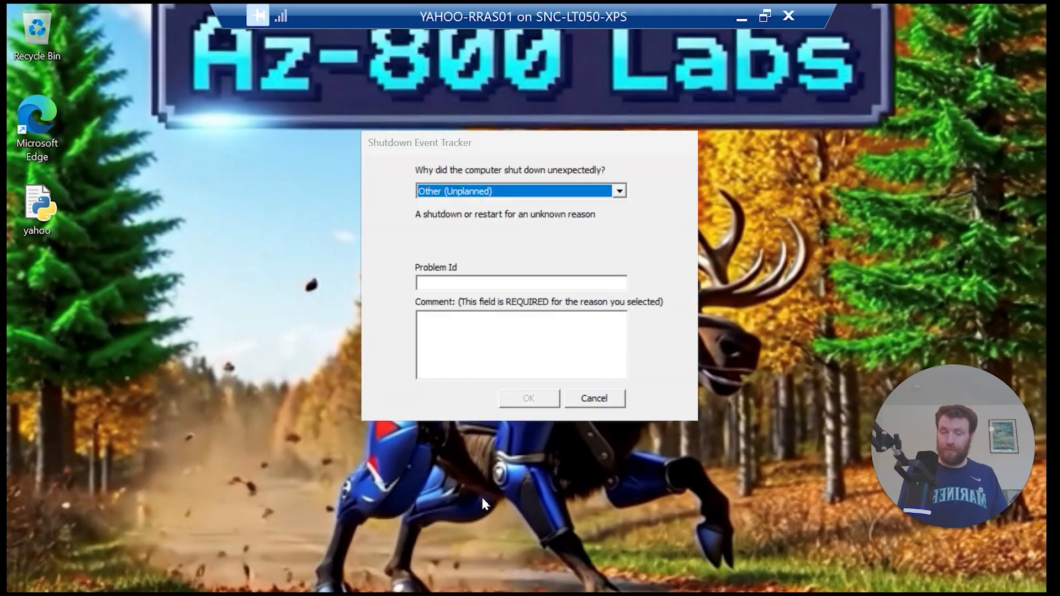
Step: Cancel the unexpected-shutdown Shutdown Event Tracker prompt on the VM
left_click(602, 399)
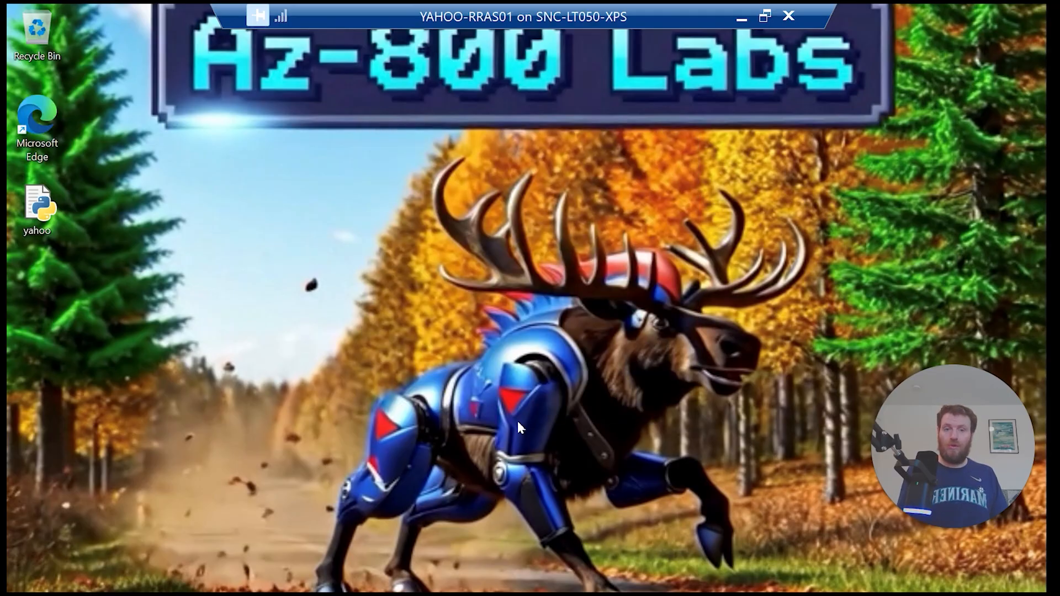
key("super")
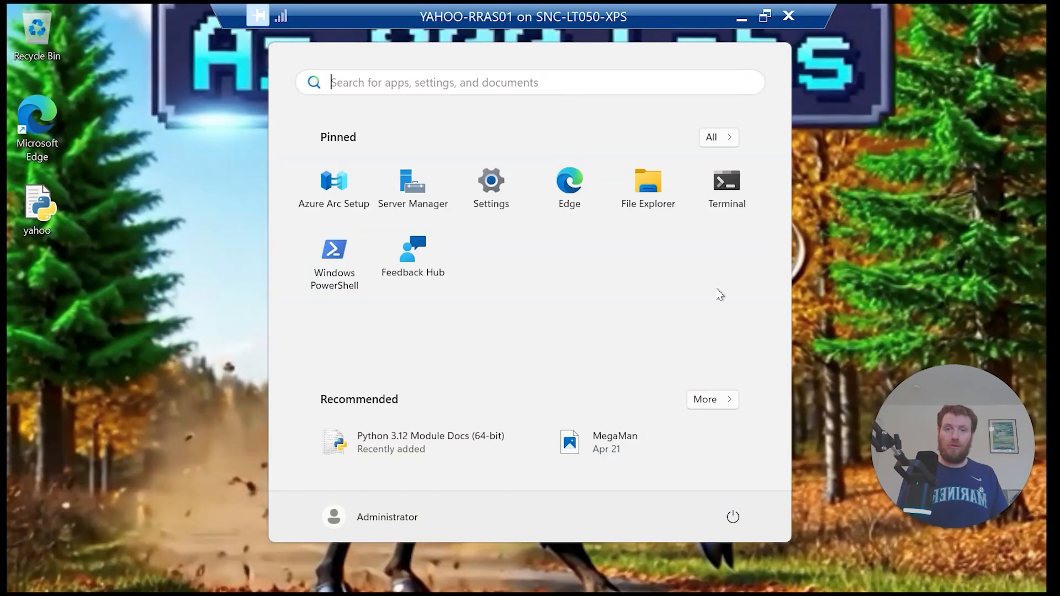
left_click(854, 282)
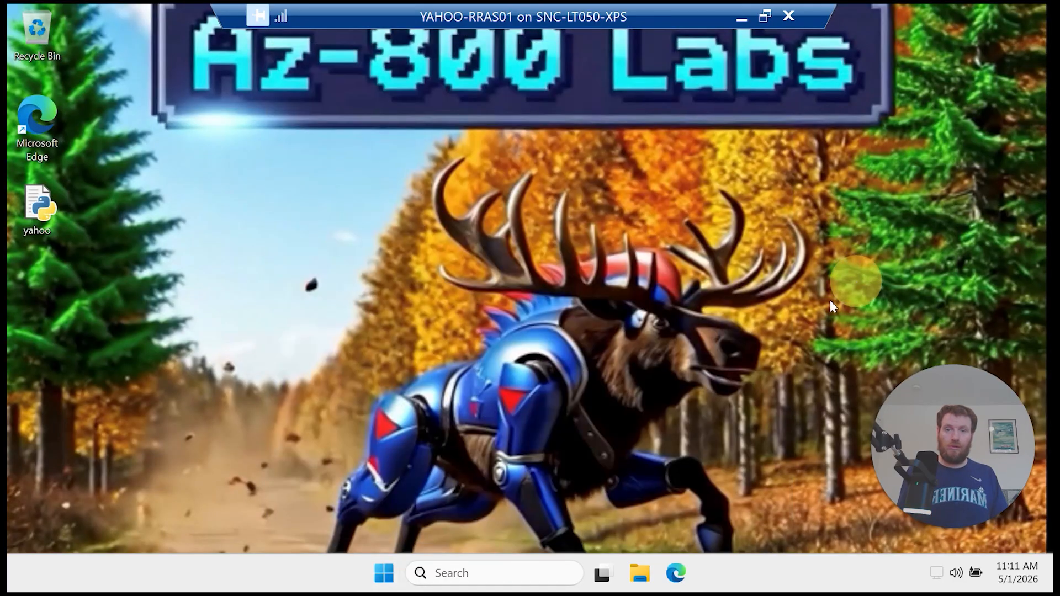
Step: Paste and run the Rename-Computer command in an administrator PowerShell, restarting the VM
right_click(393, 577)
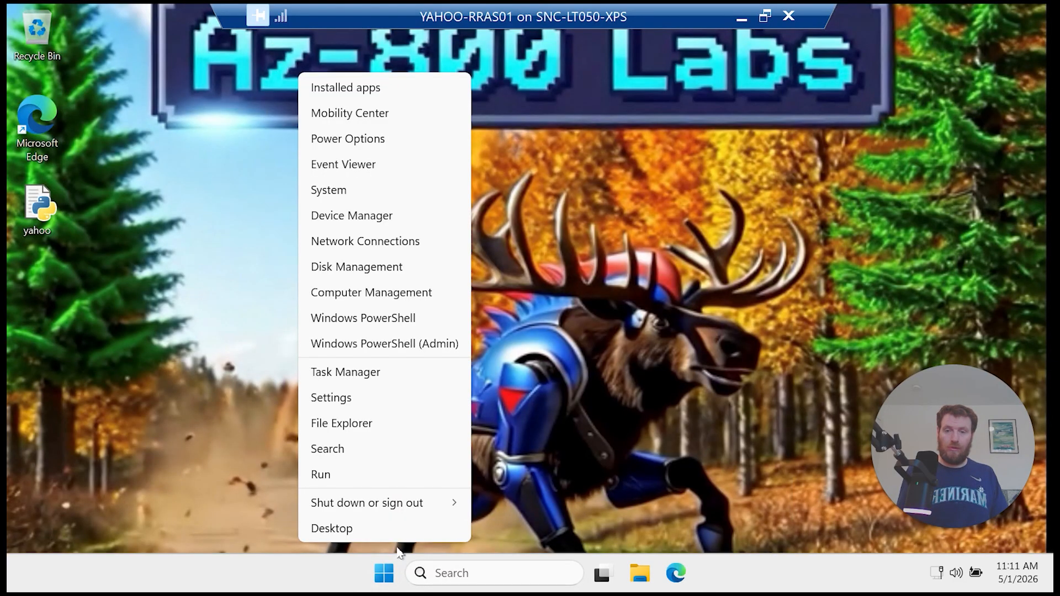
left_click(408, 342)
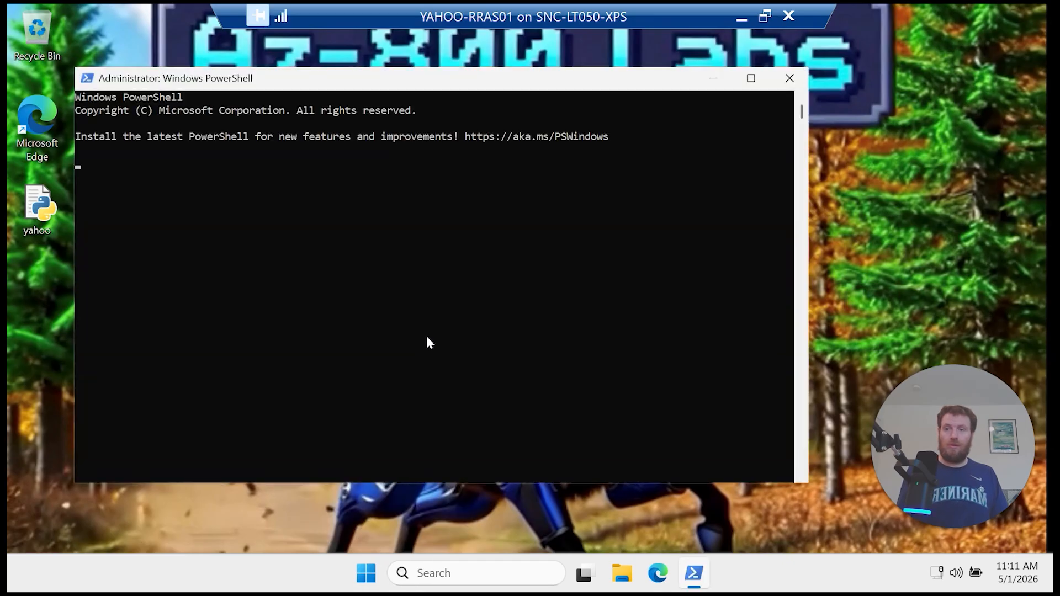
right_click(428, 258)
key("Return")
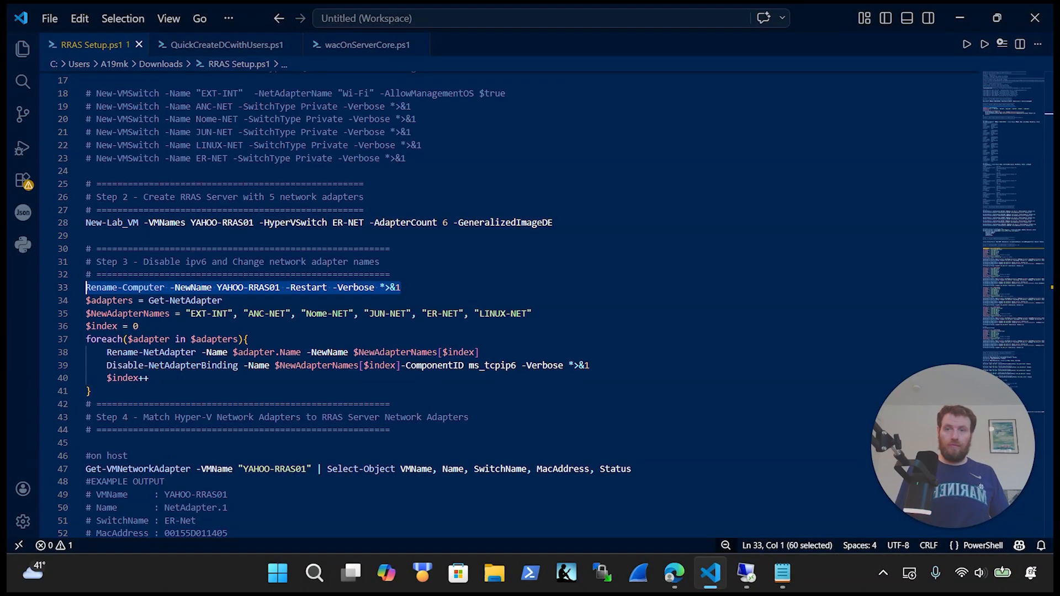
Step: Copy the adapter-renaming block, lines 34–41 of RRAS Setup.ps1, then return to the VM session
left_click(191, 391)
left_click_drag(174, 389, 32, 298)
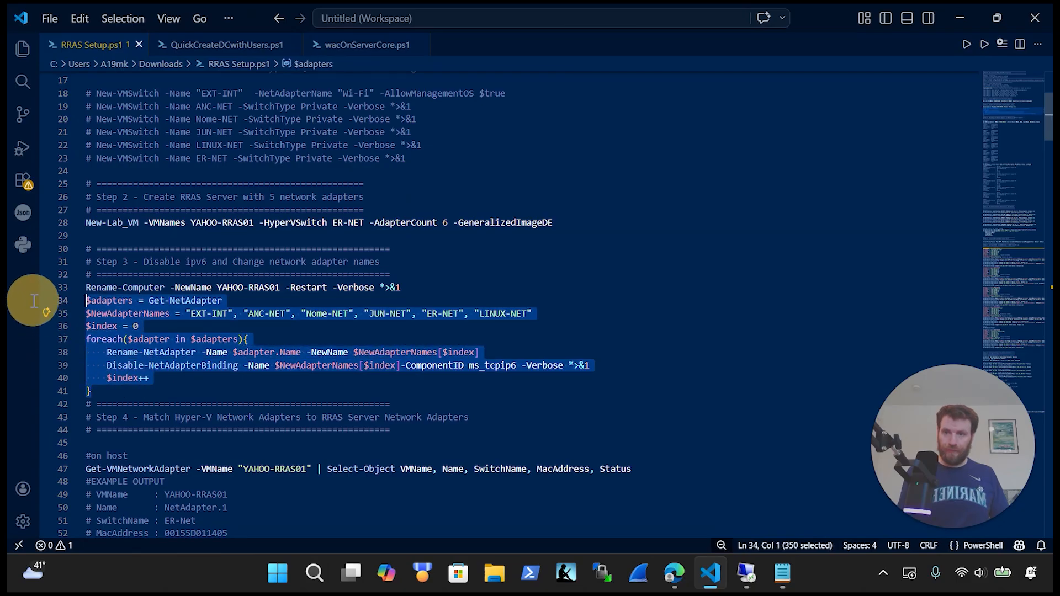
key("Delete")
key("ctrl+z")
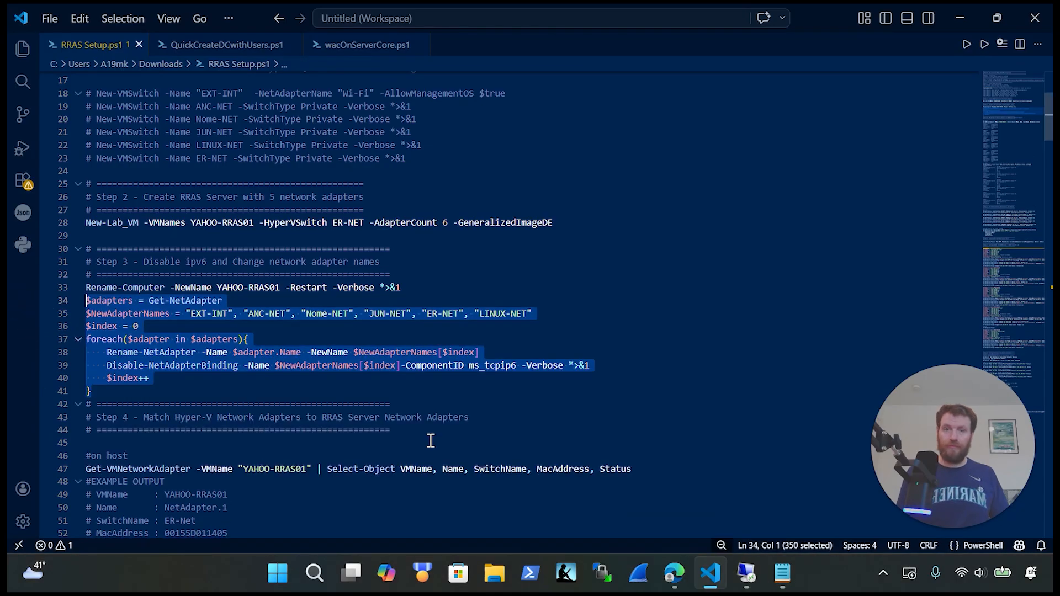
left_click(746, 573)
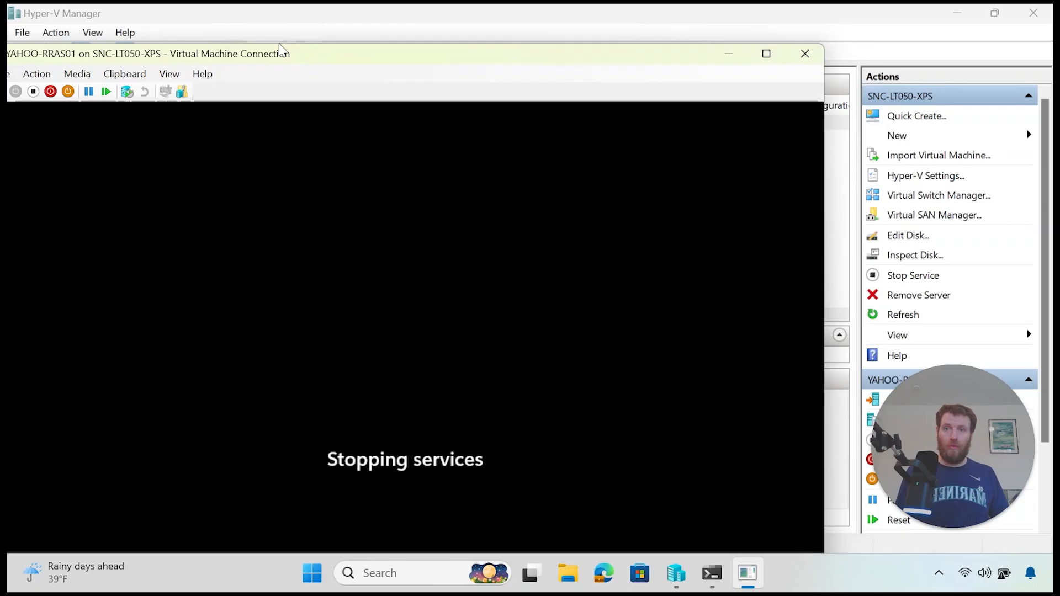
Step: Show the VM console full screen and sign in as Administrator, retrying after a wrong password
left_click_drag(303, 53, 421, 28)
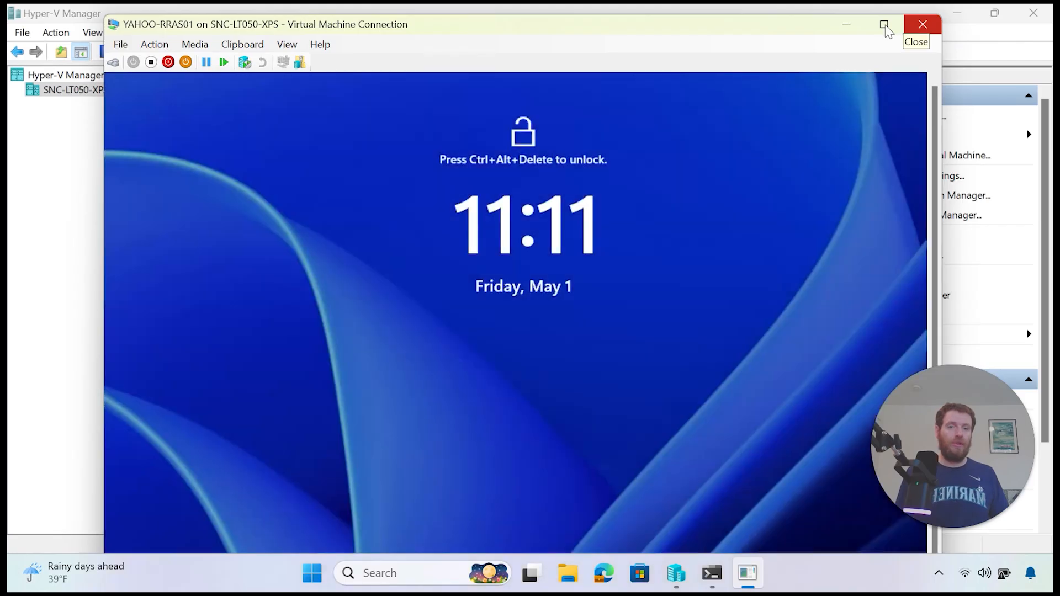
left_click(884, 24)
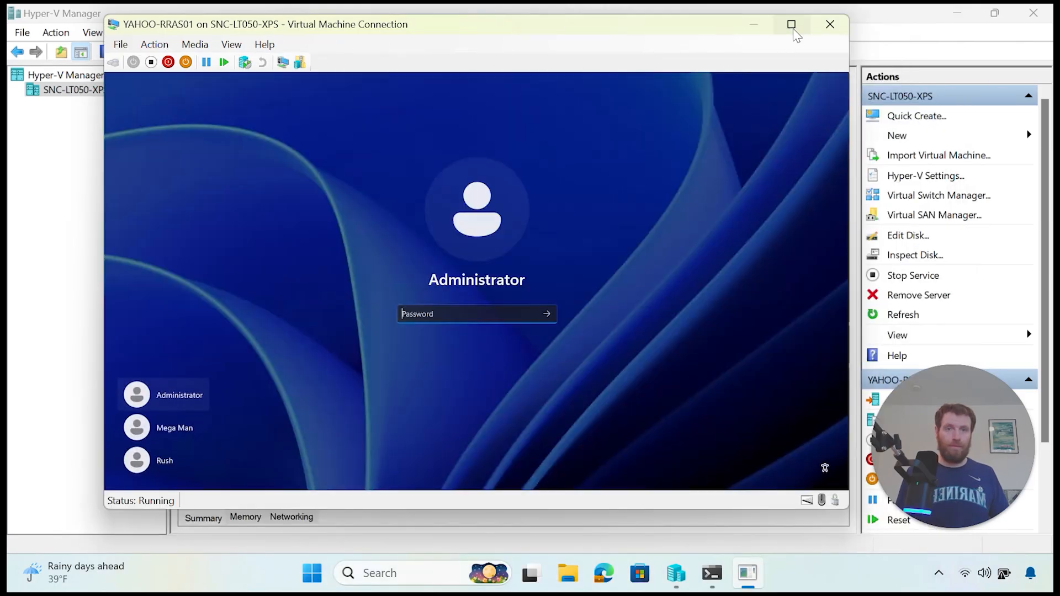
left_click(790, 24)
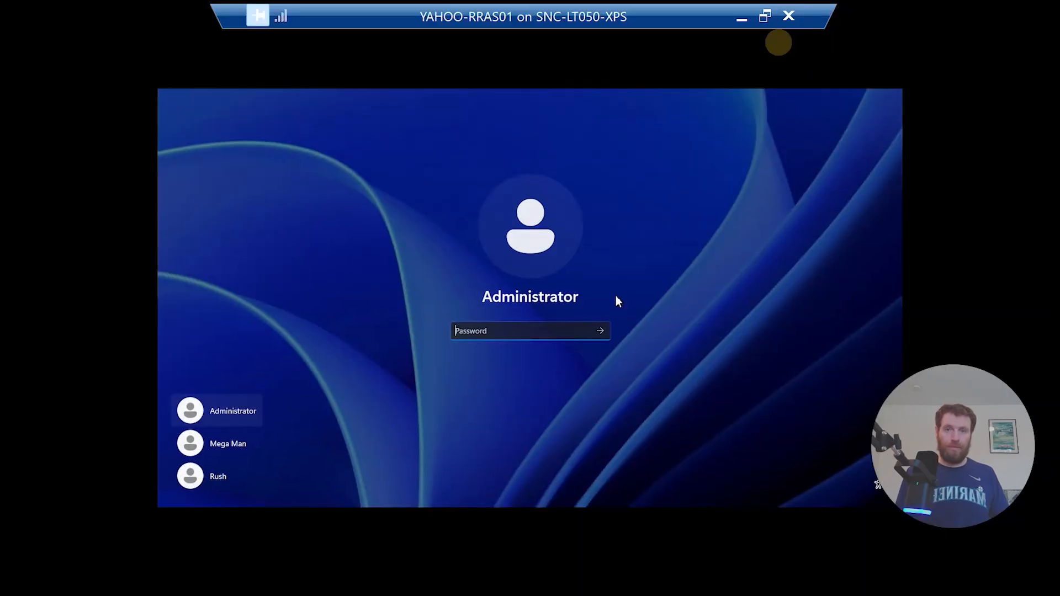
left_click(483, 330)
type("•••")
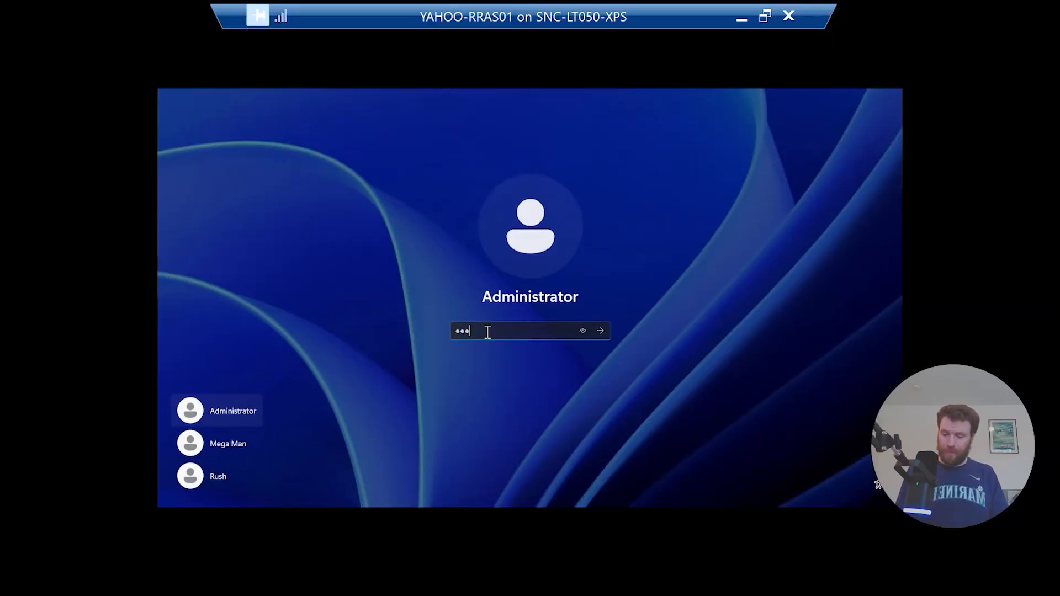
key("Return")
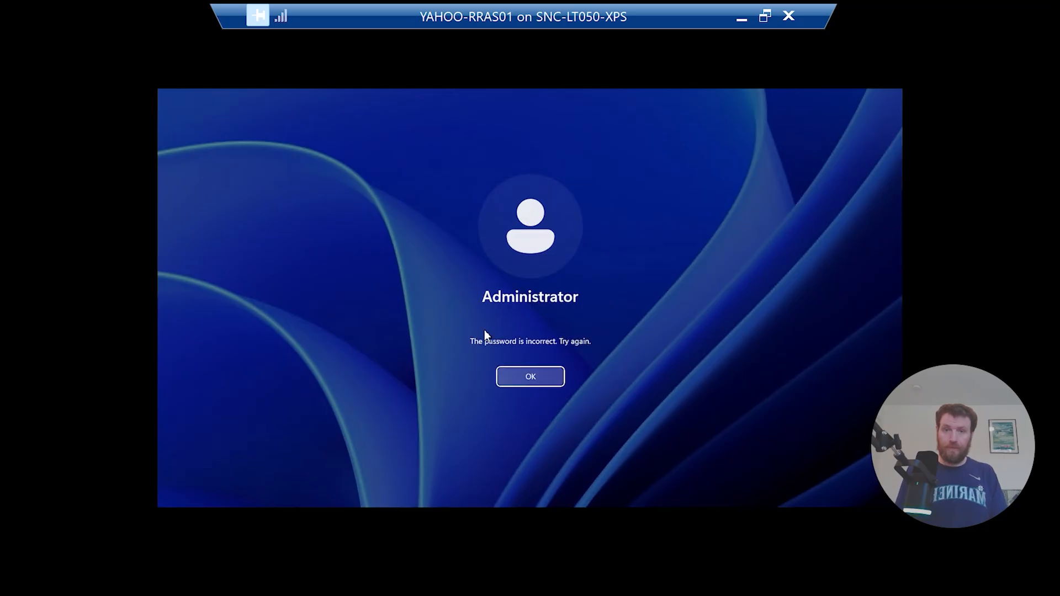
left_click(515, 383)
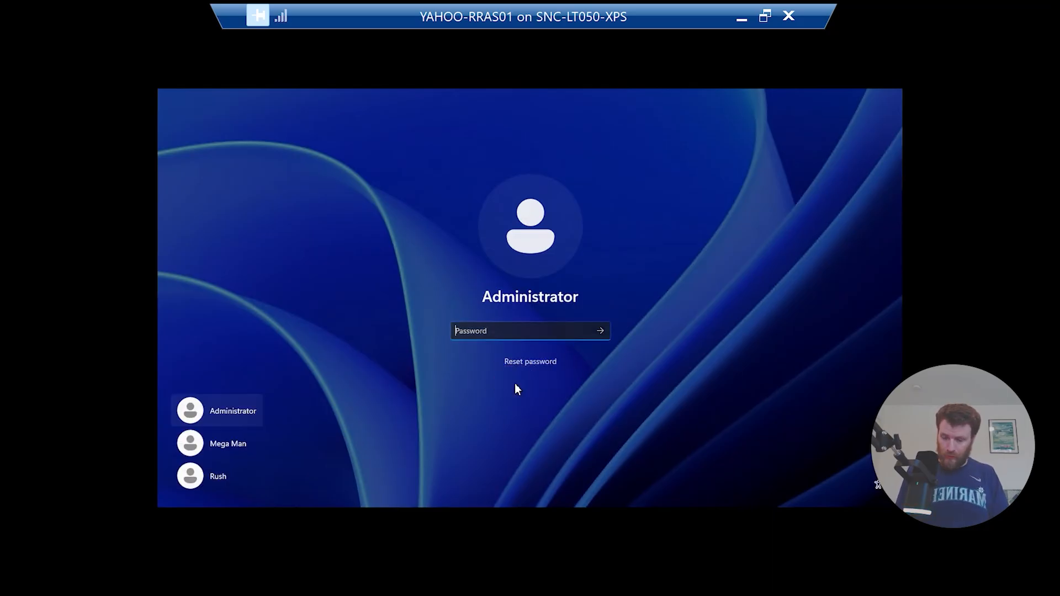
type("••••••••••••")
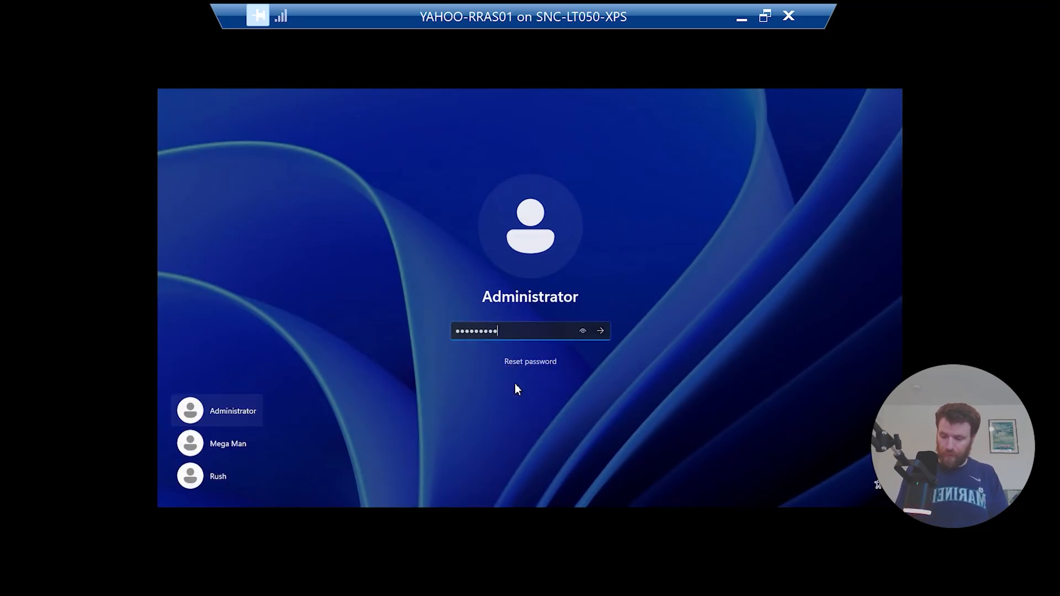
key("Return")
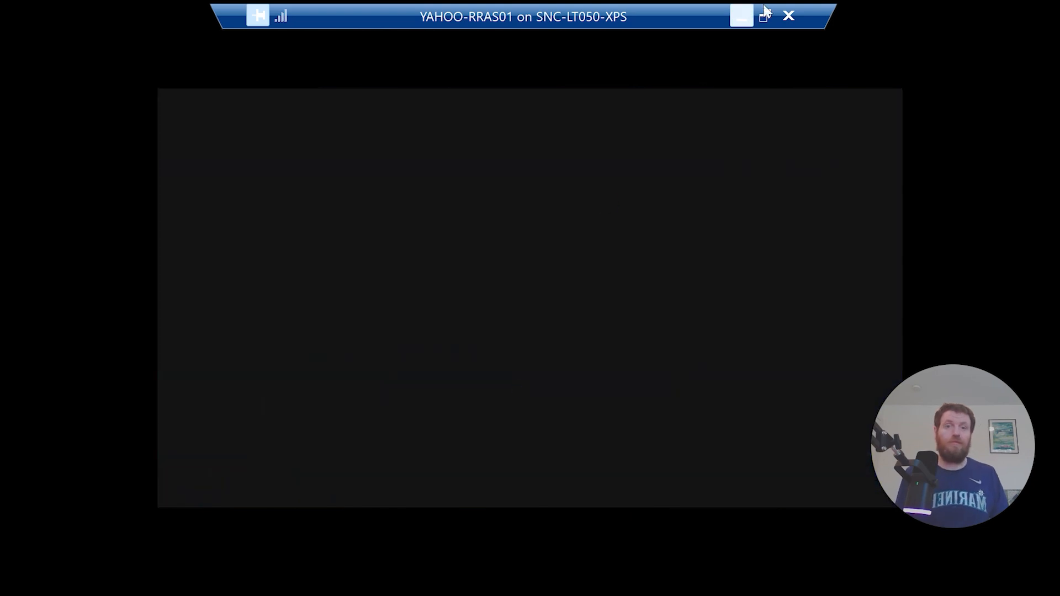
Step: Reposition the VM connection window and return its console to full screen
left_click(765, 16)
left_click_drag(675, 28, 544, 42)
left_click(968, 40)
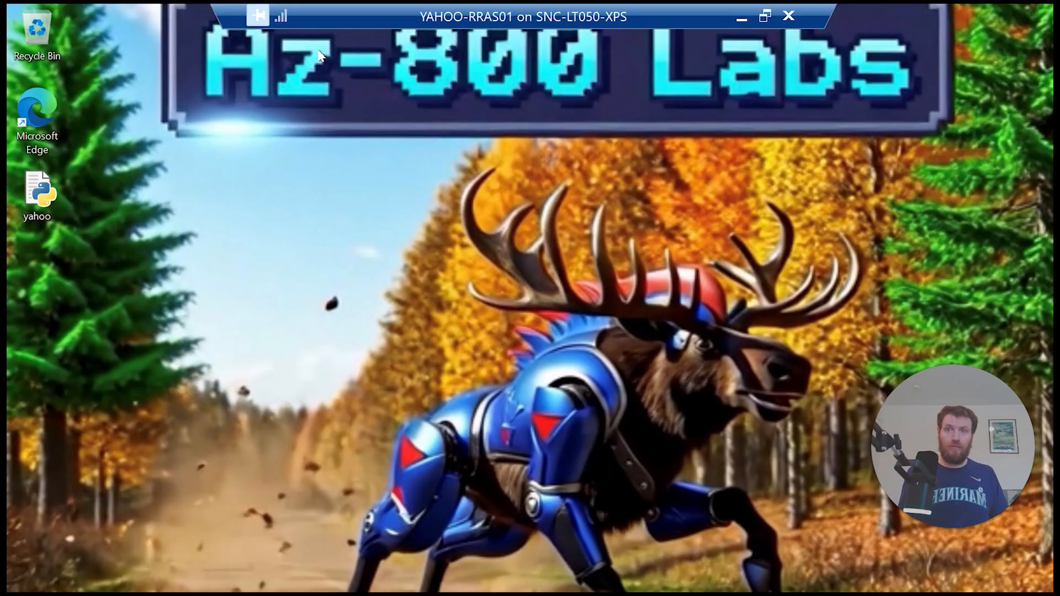
Step: Open the VM's Network Connections window by running ncpa.cpl from the Run dialog
key("super")
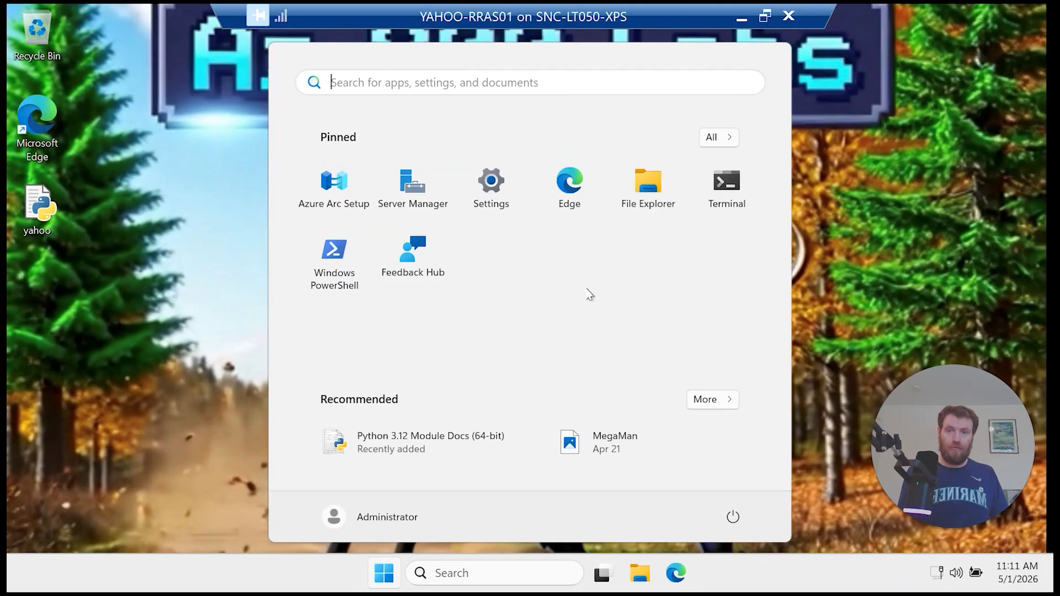
left_click(465, 575)
type("ru")
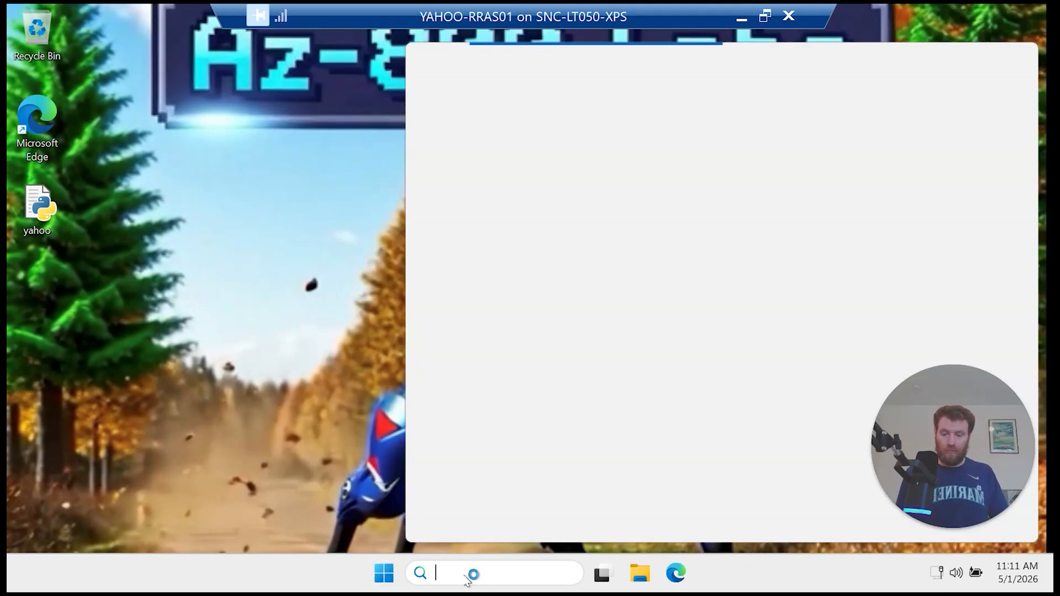
type("n")
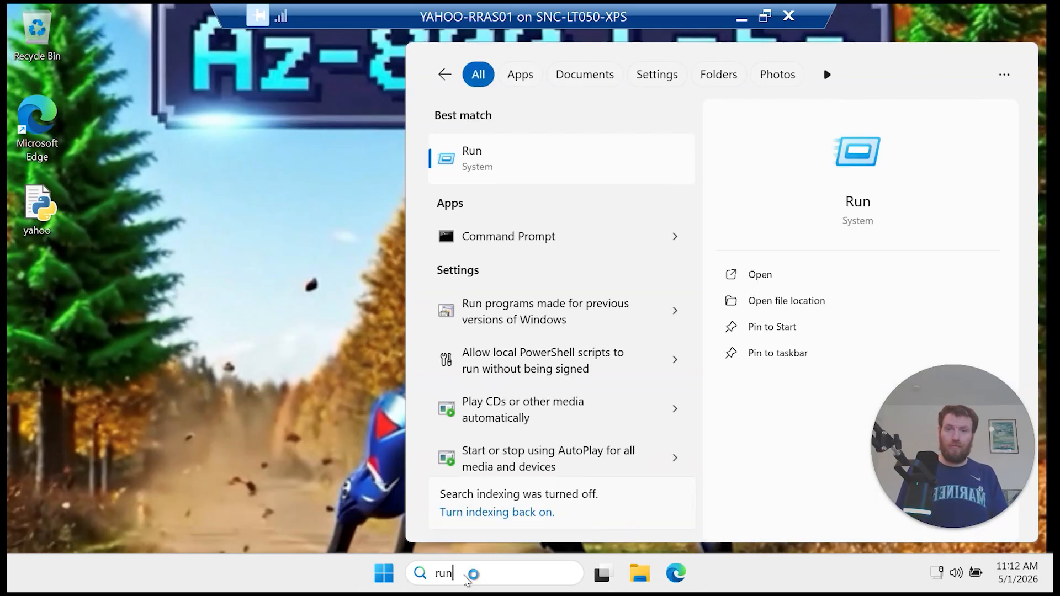
key("Return")
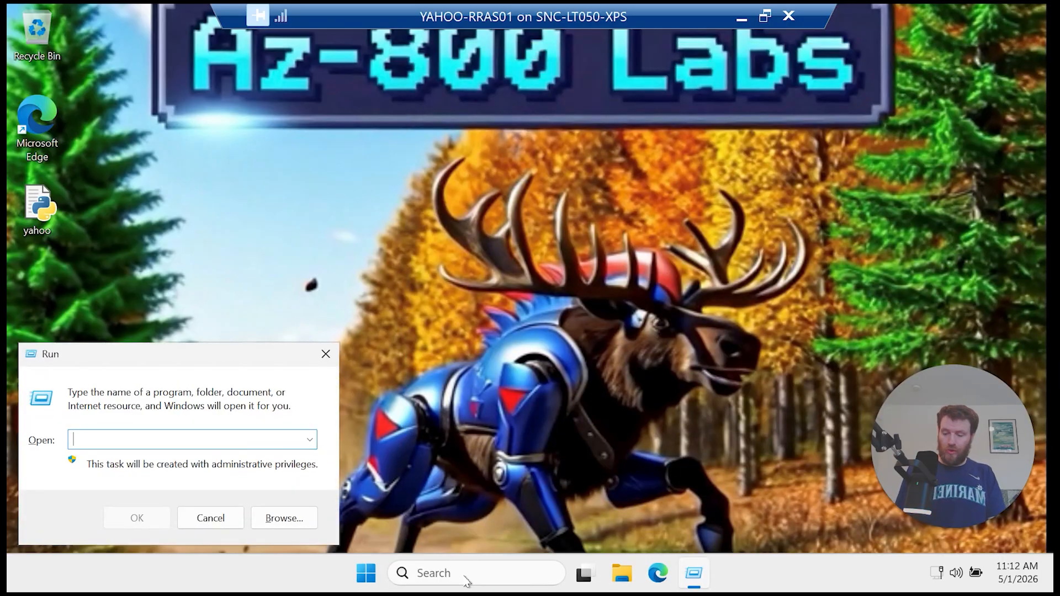
type("ncpa.cpl")
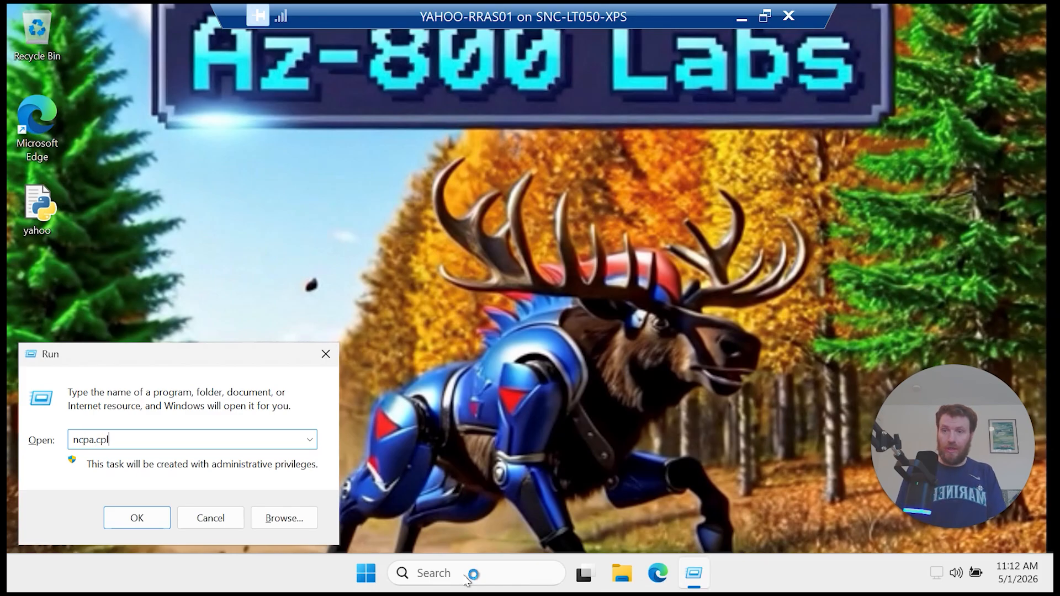
key("Return")
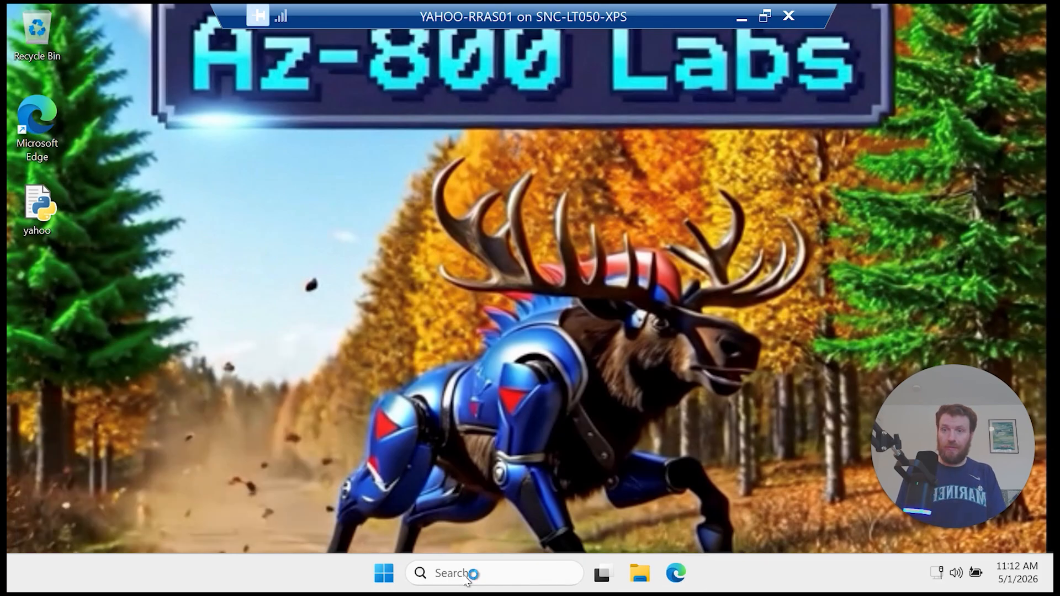
Step: Open an administrator terminal from the Start menu, closing a mistakenly opened Task Manager
right_click(393, 575)
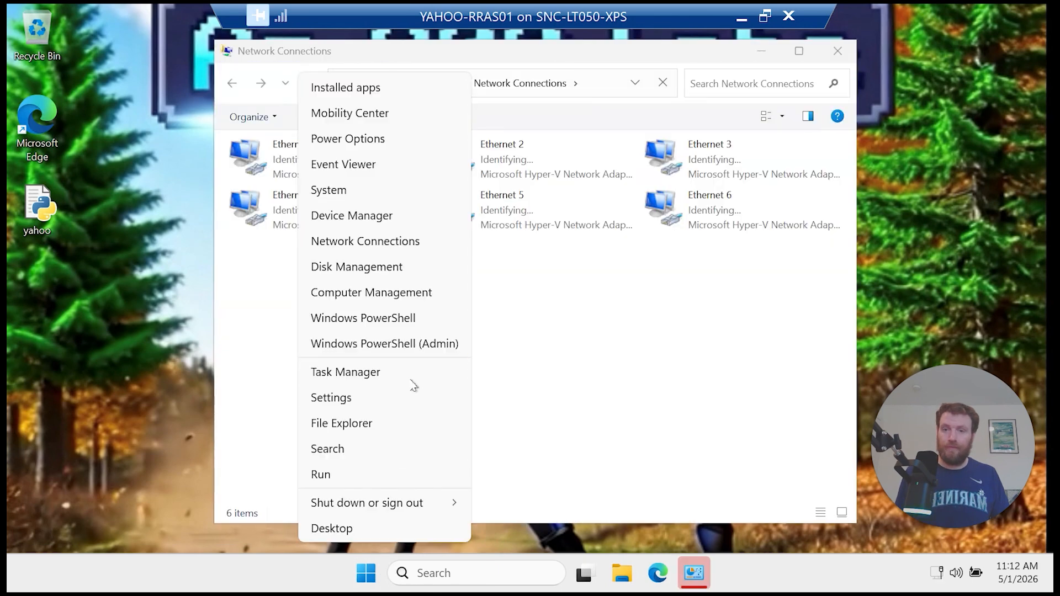
left_click(411, 383)
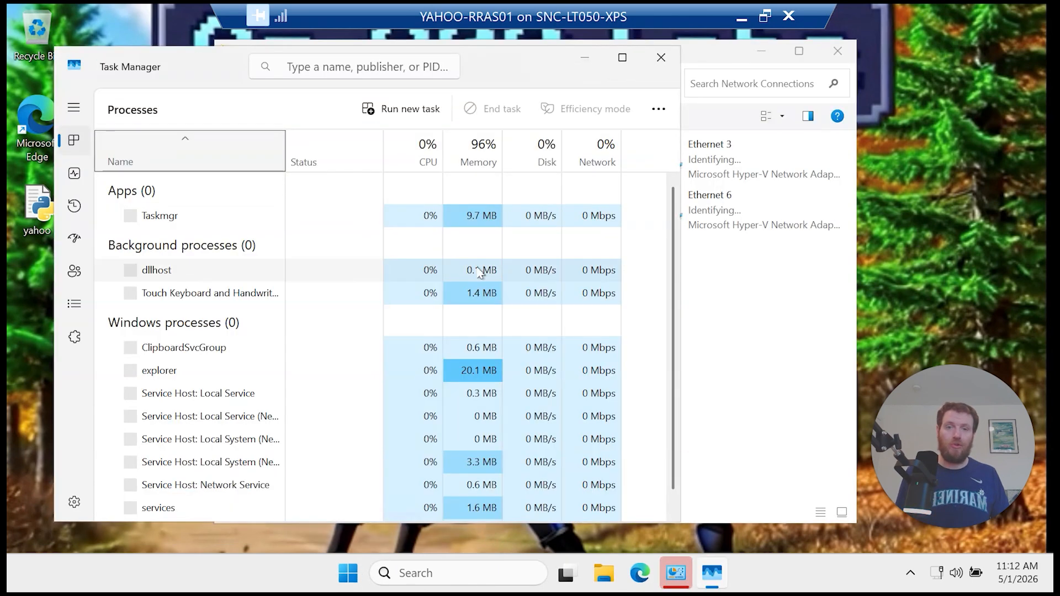
left_click_drag(199, 64, 402, 109)
left_click(862, 100)
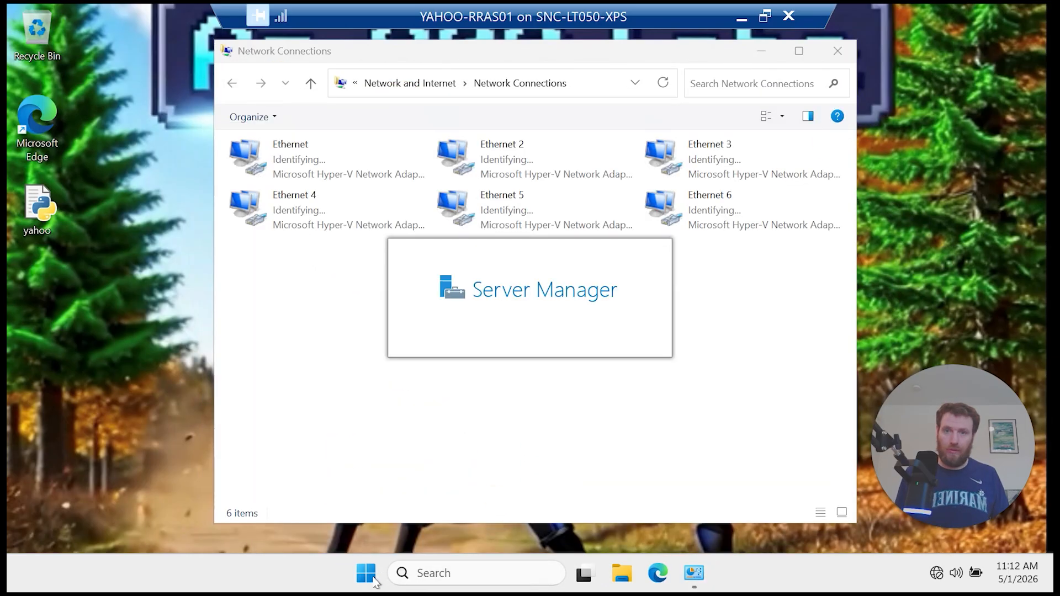
right_click(374, 580)
left_click(366, 348)
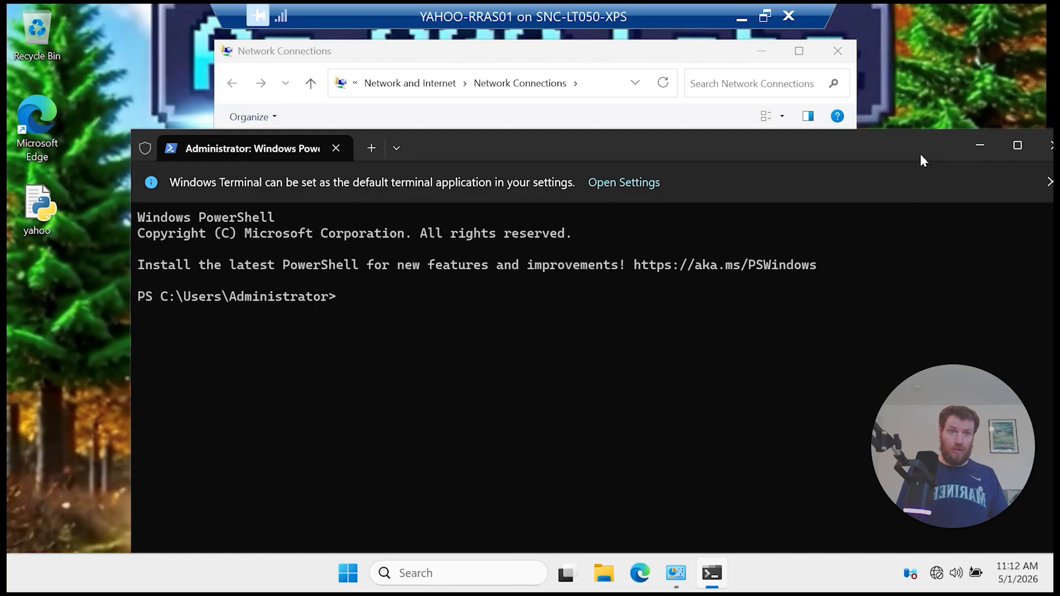
Step: Maximize the terminal and run Get-NetAdapter, showing six adapters Up at 10 Gbps
left_click_drag(922, 160, 783, 154)
left_click(896, 147)
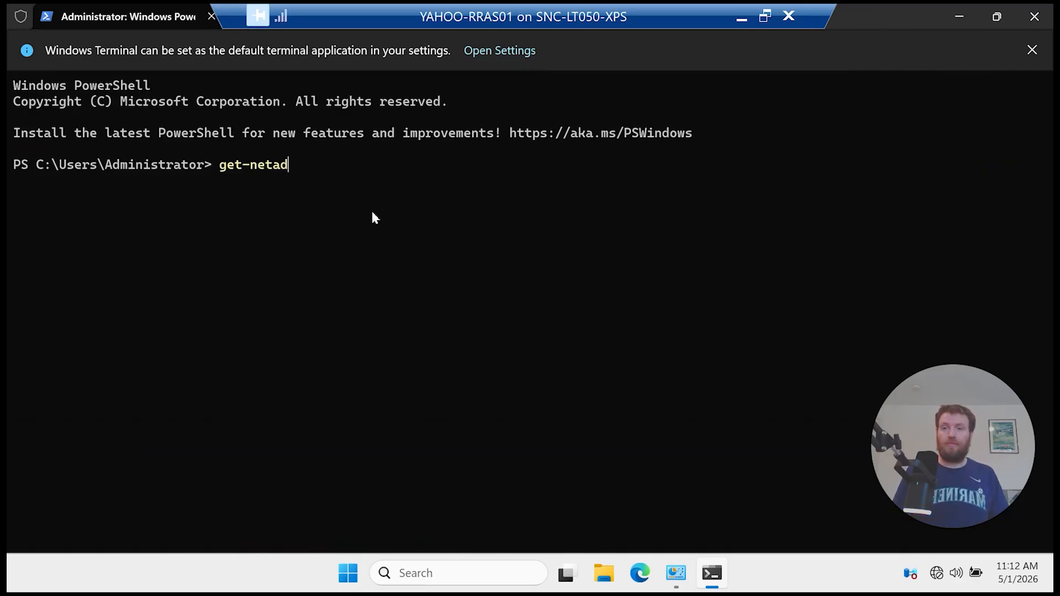
key("Tab")
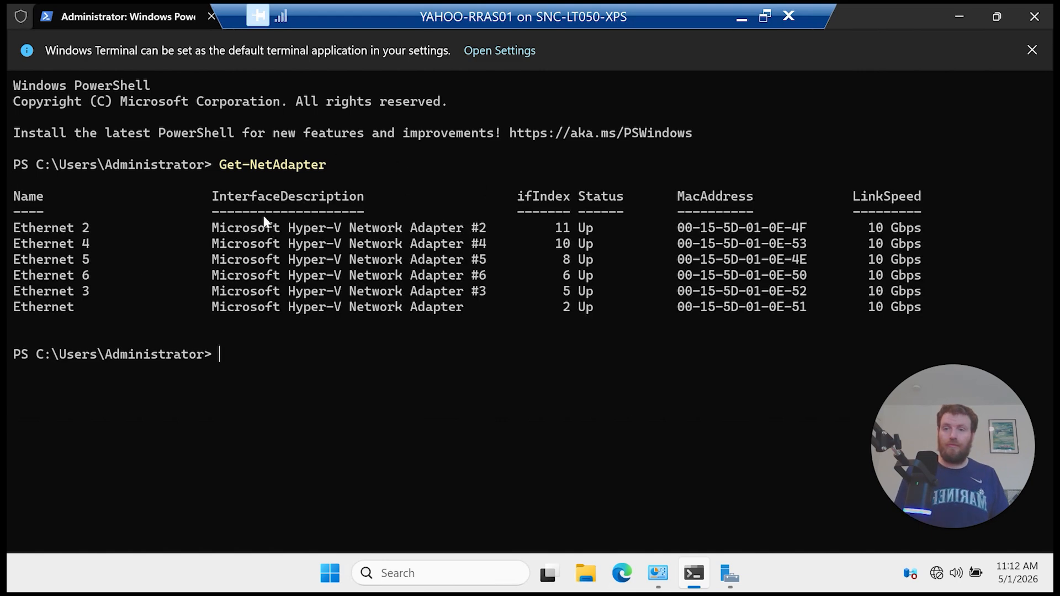
left_click_drag(43, 244, 112, 308)
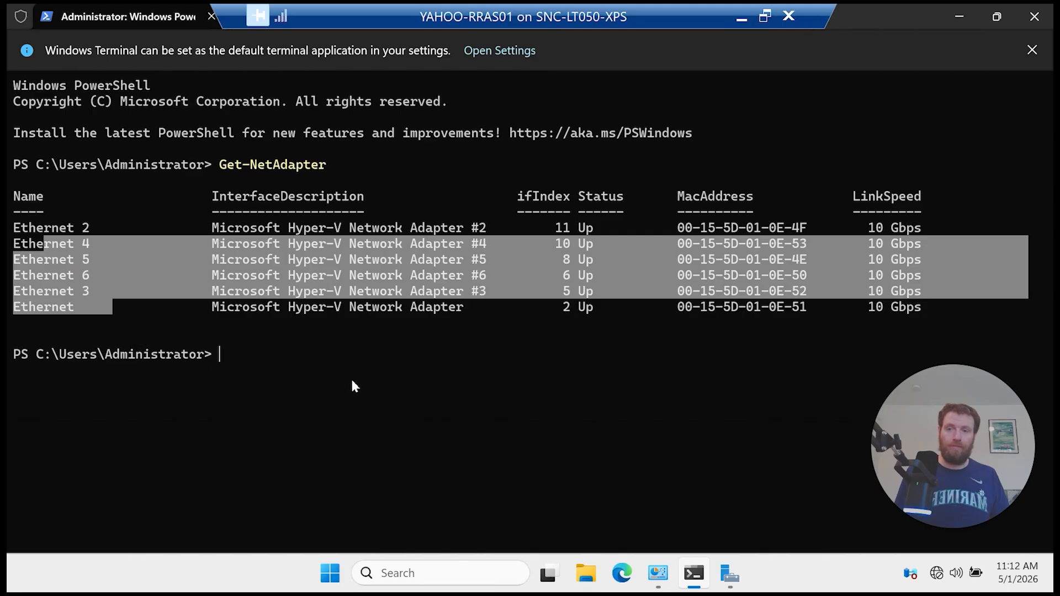
left_click(354, 376)
Step: Cancel the multi-line paste warning and minimize the VM session to reach the host
right_click(355, 374)
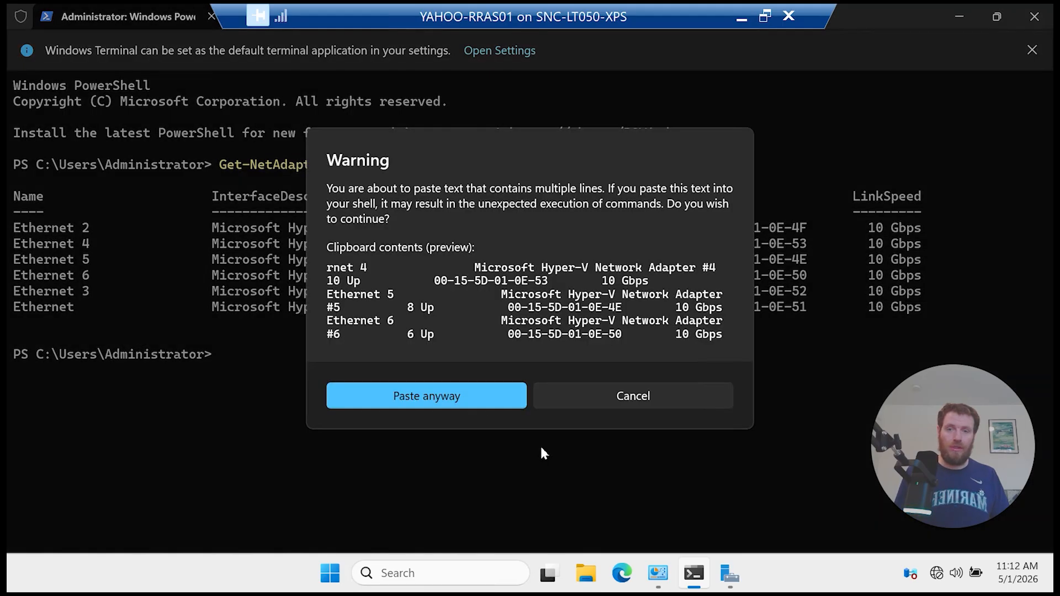
left_click(591, 388)
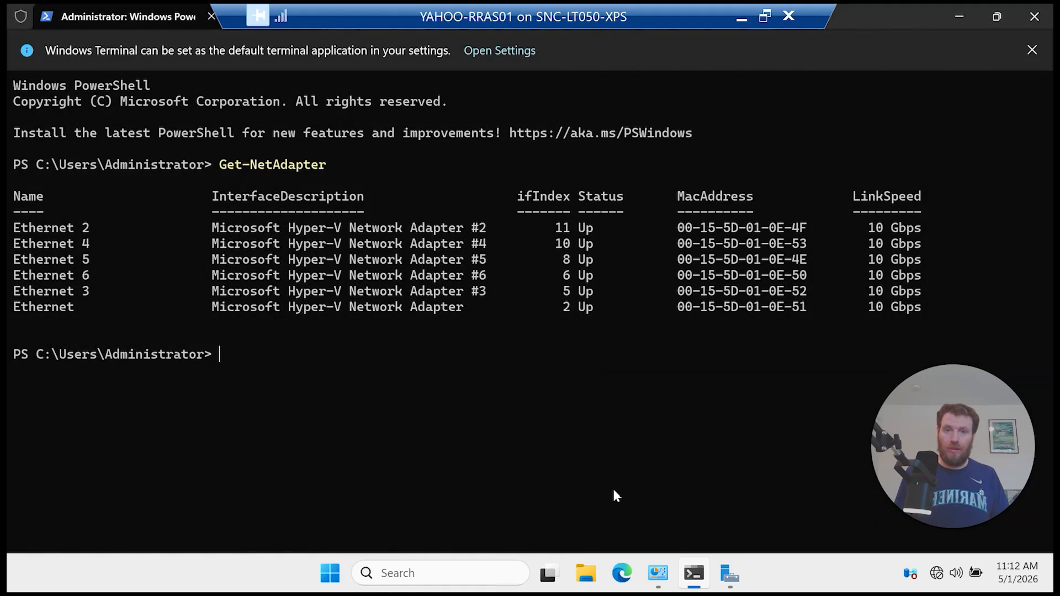
left_click(740, 21)
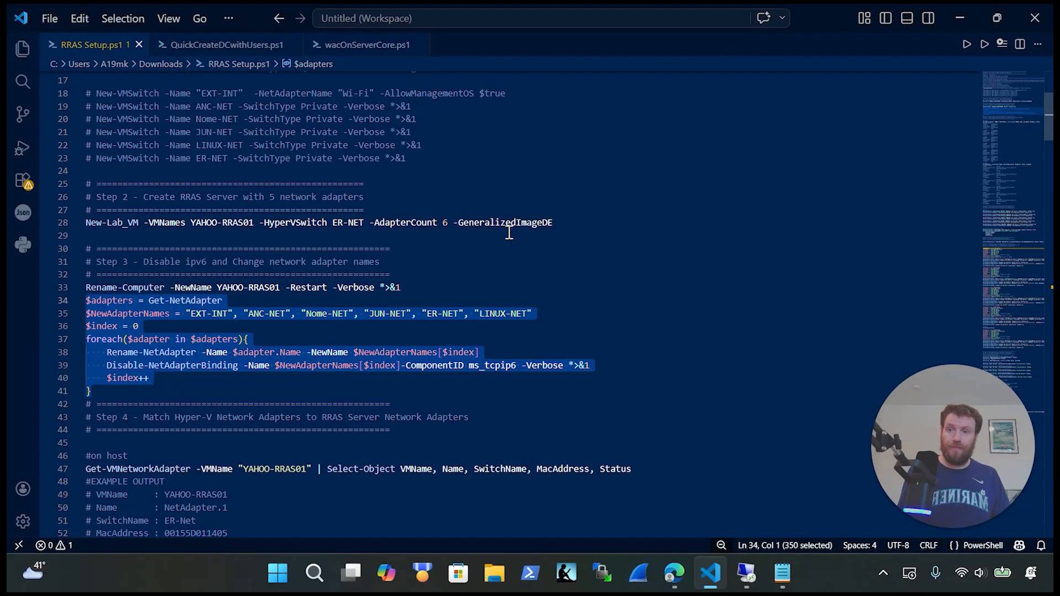
Step: Paste the rename loop into the VM terminal, renaming adapters EXT-INT through LINUX-NET and disabling IPv6
key("Delete")
key("ctrl+z")
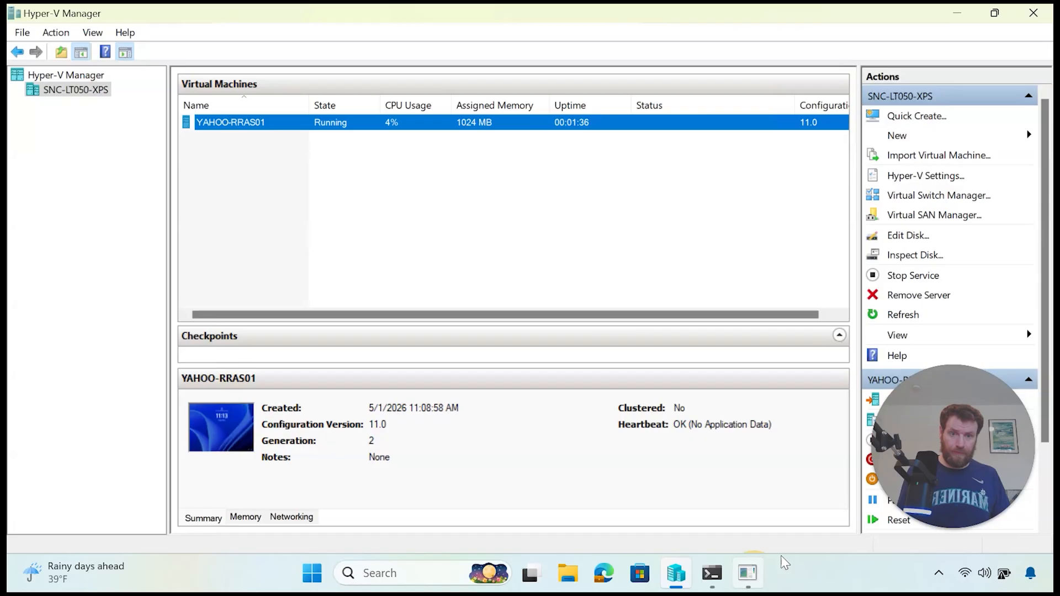
left_click(754, 574)
right_click(516, 400)
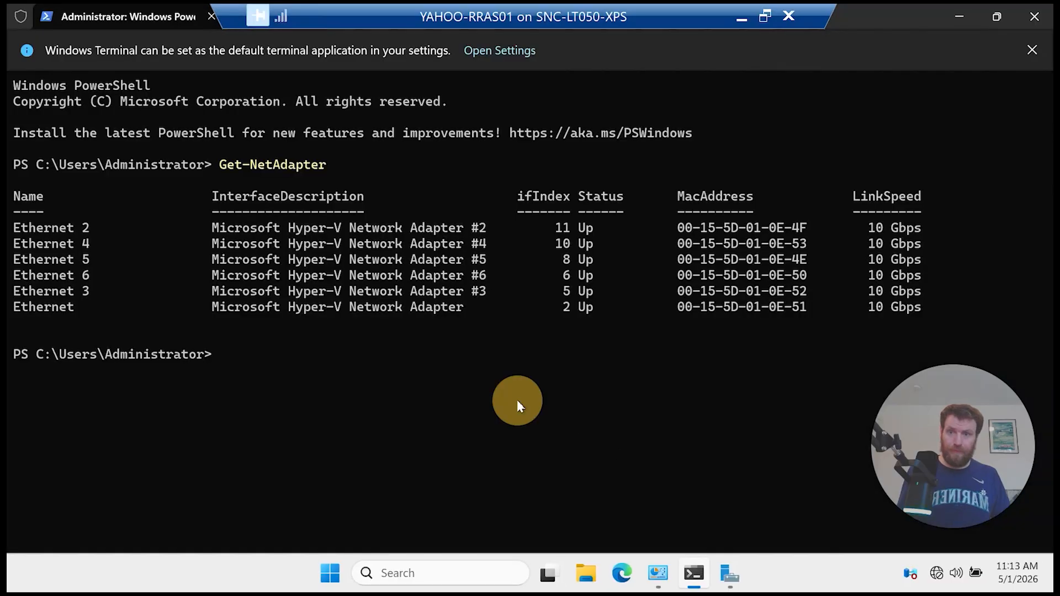
left_click(502, 399)
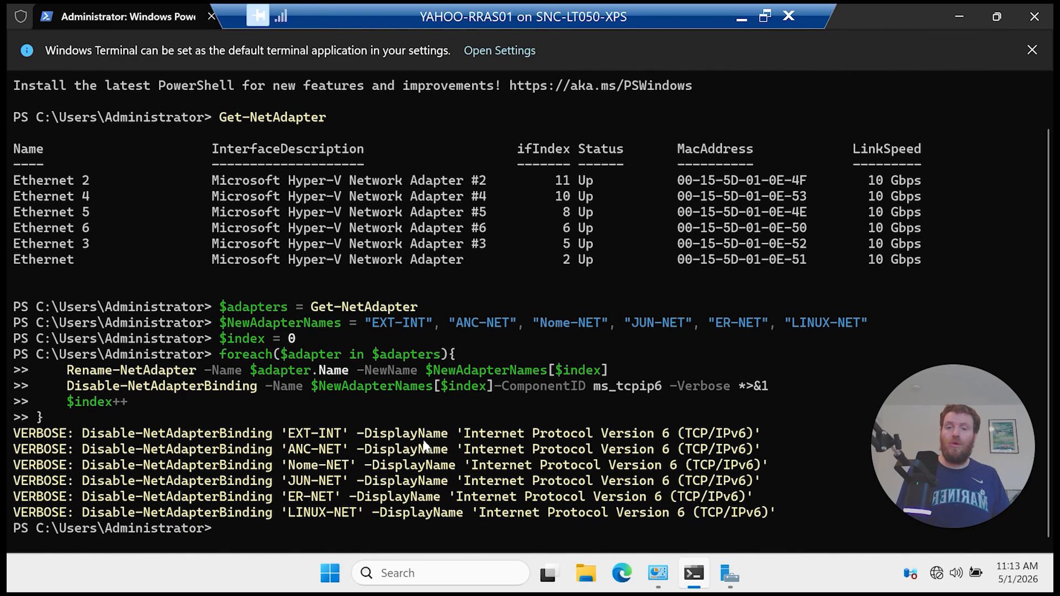
Step: Rerun Get-NetAdapter to confirm the adapters now carry the new names like EXT-INT
left_click_drag(707, 436, 181, 452)
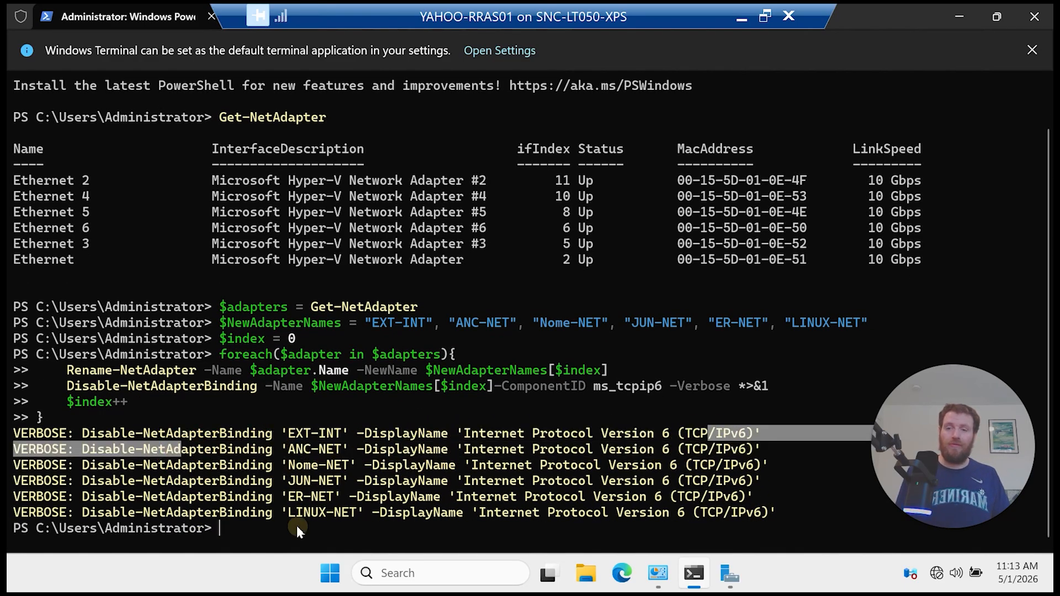
left_click(296, 526)
key("Up")
key("Up")
key("Up")
key("Up")
key("Up")
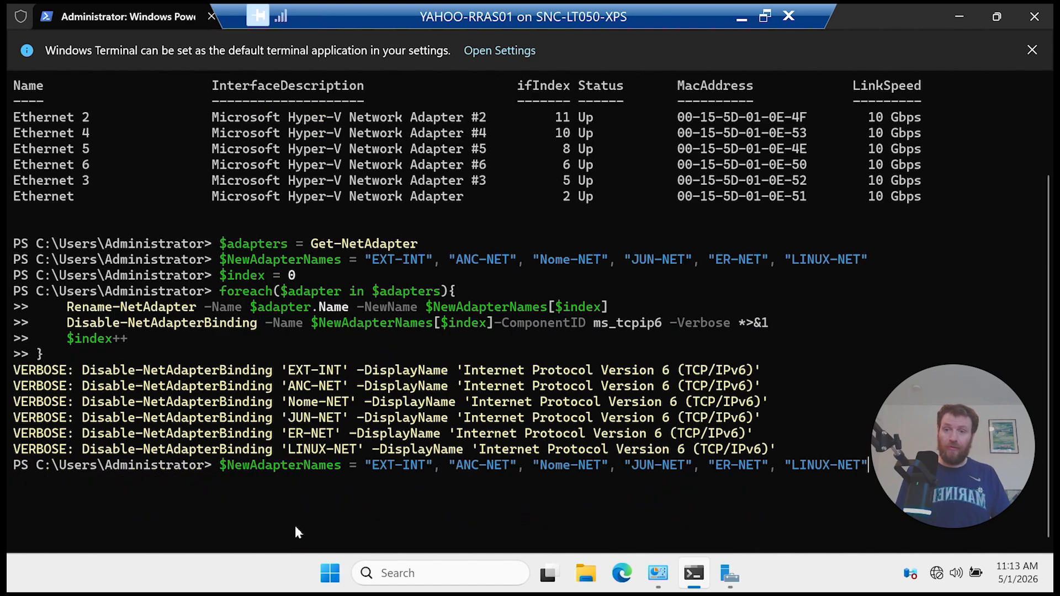
key("Return")
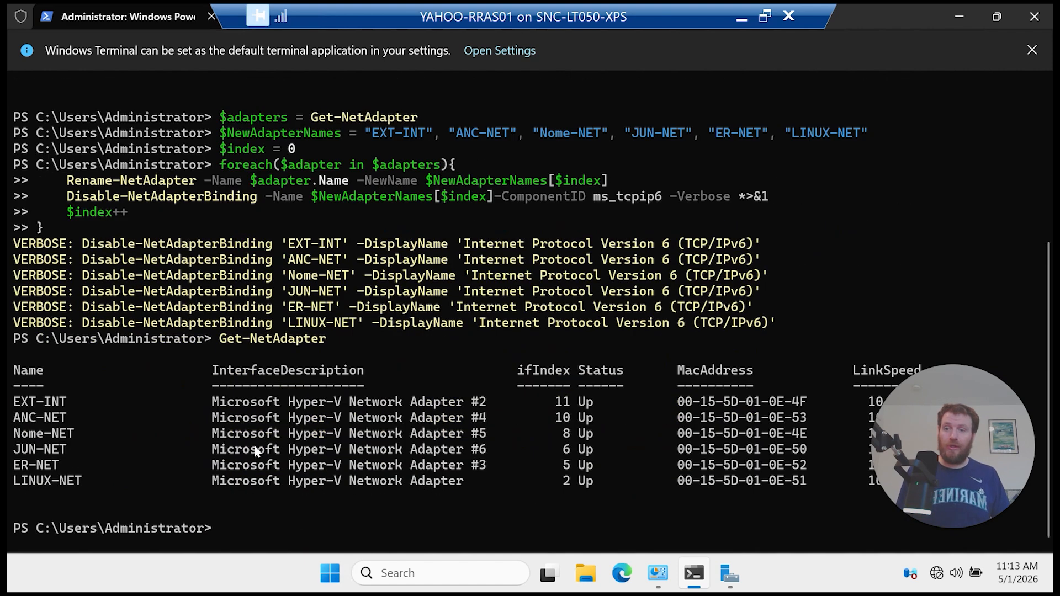
scroll(38, 400, "up", 5)
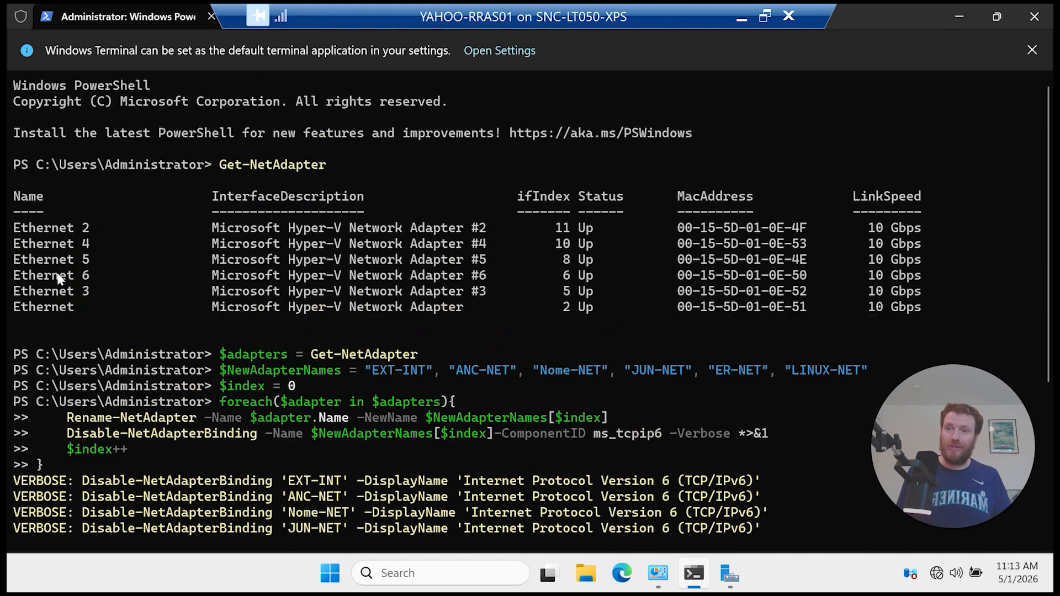
left_click_drag(60, 288, 51, 253)
scroll(51, 254, "down", 5)
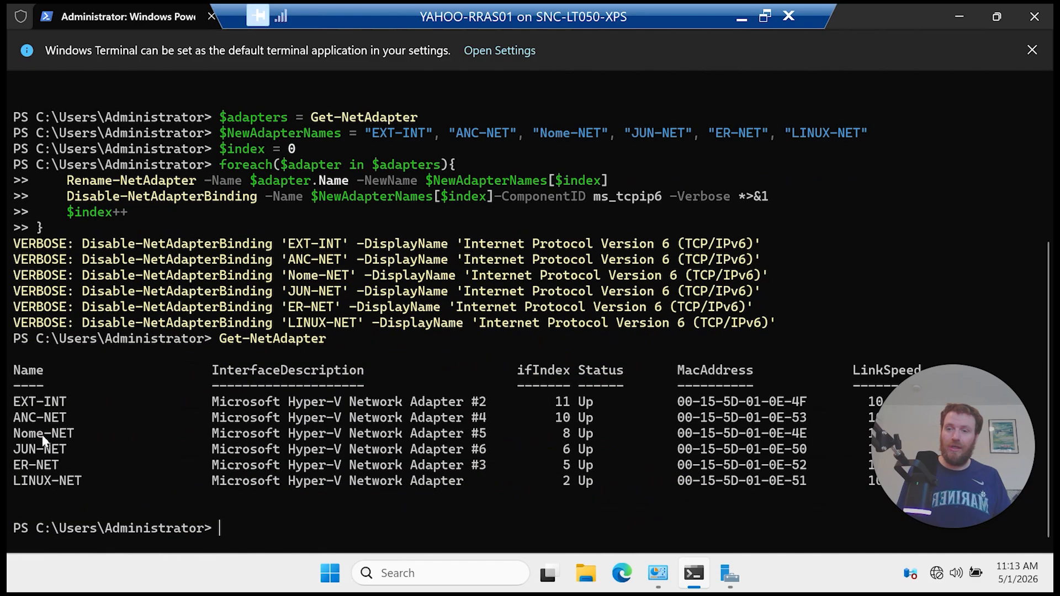
left_click_drag(31, 402, 58, 486)
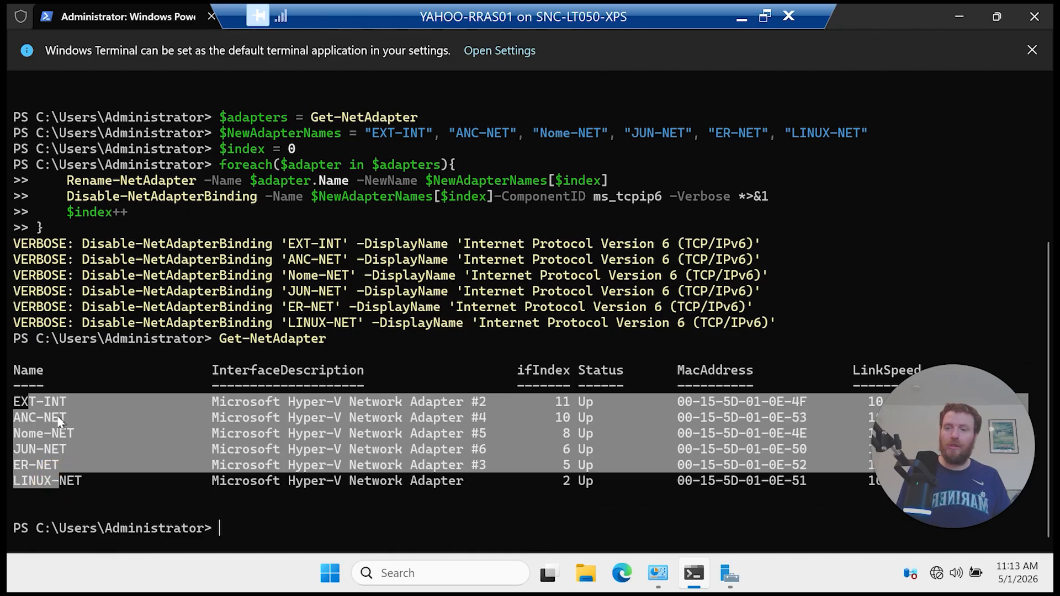
left_click(68, 399)
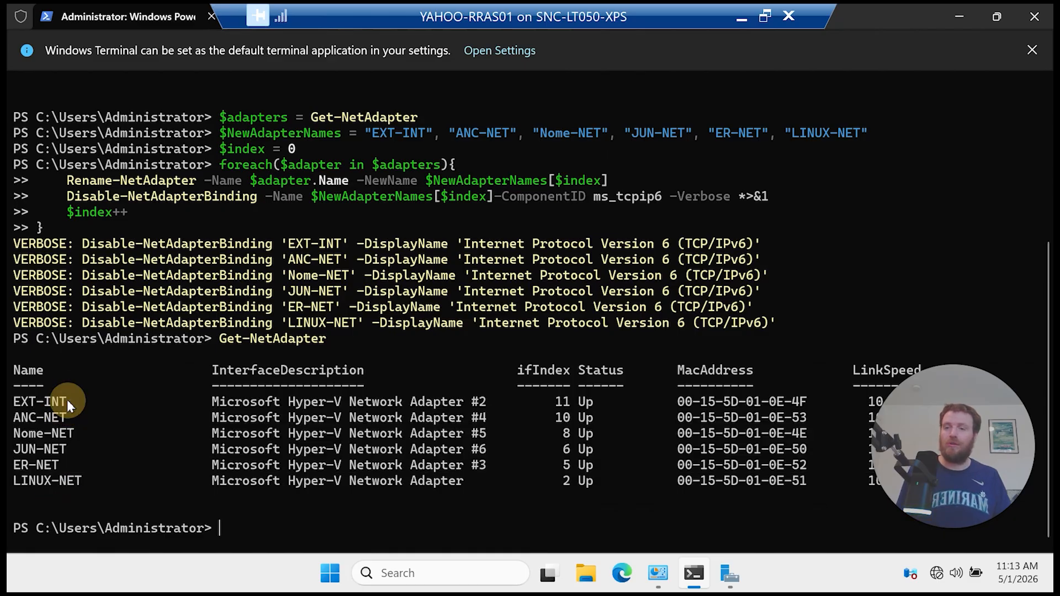
left_click_drag(67, 400, 192, 428)
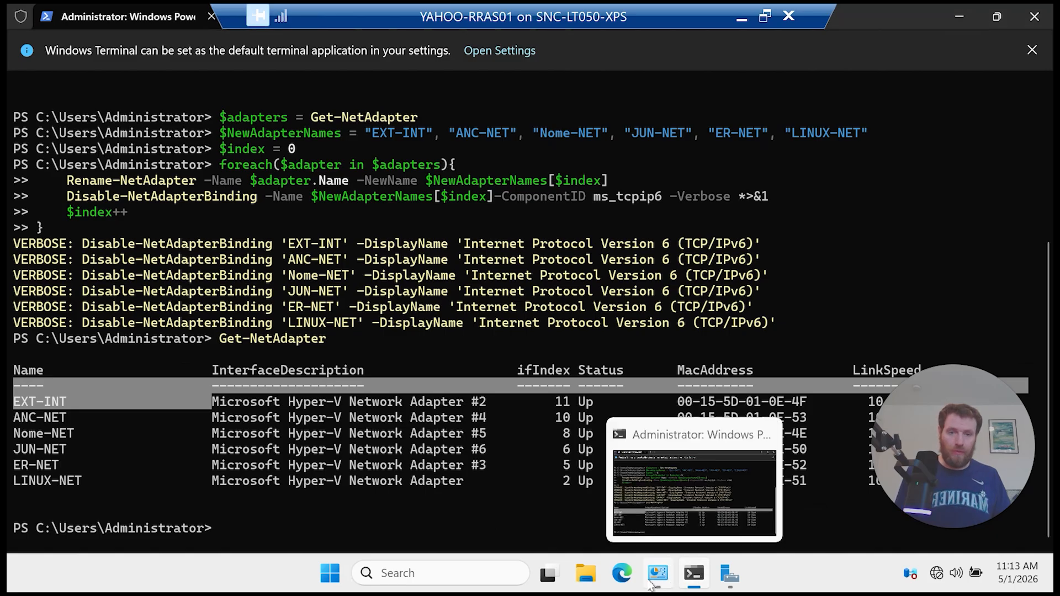
Step: Refresh Network Connections to check the six renamed adapters, then close the window
left_click(674, 521)
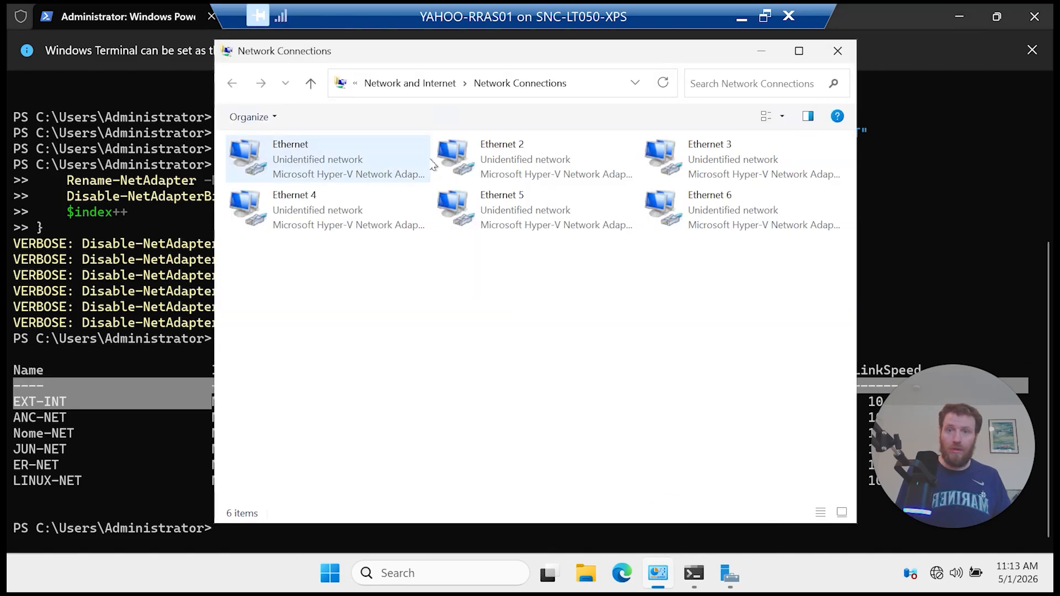
left_click(667, 83)
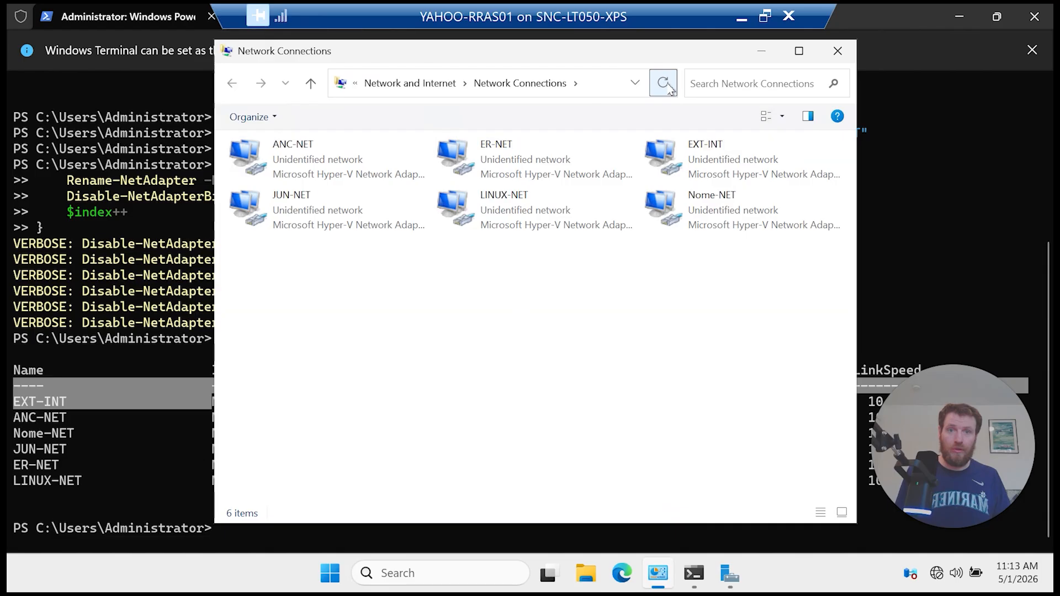
left_click_drag(756, 303, 345, 159)
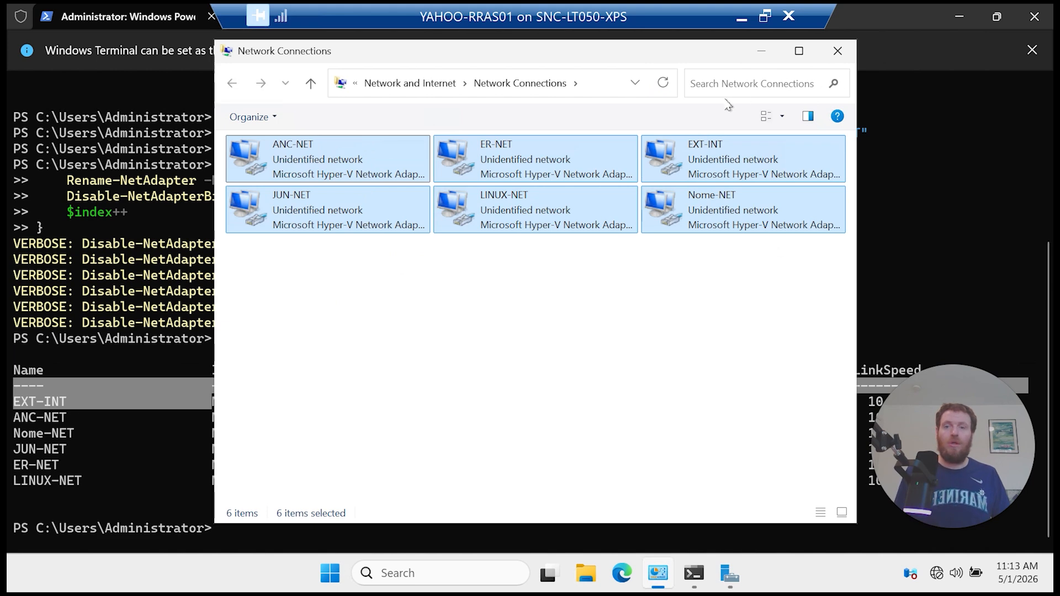
left_click(835, 54)
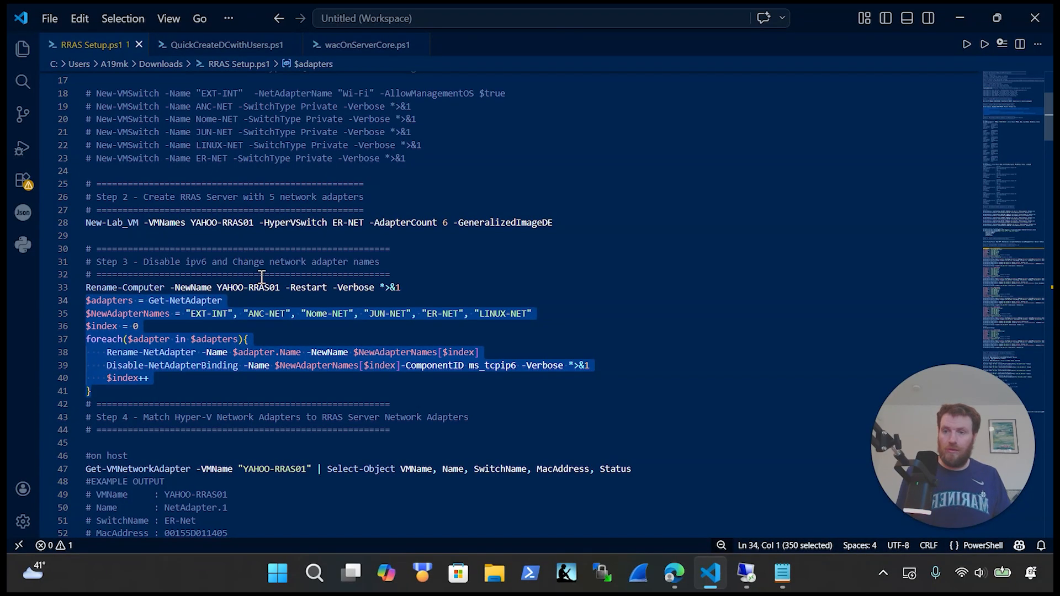
Step: Clear the guest PowerShell screen with cls
scroll(327, 264, "down", 7)
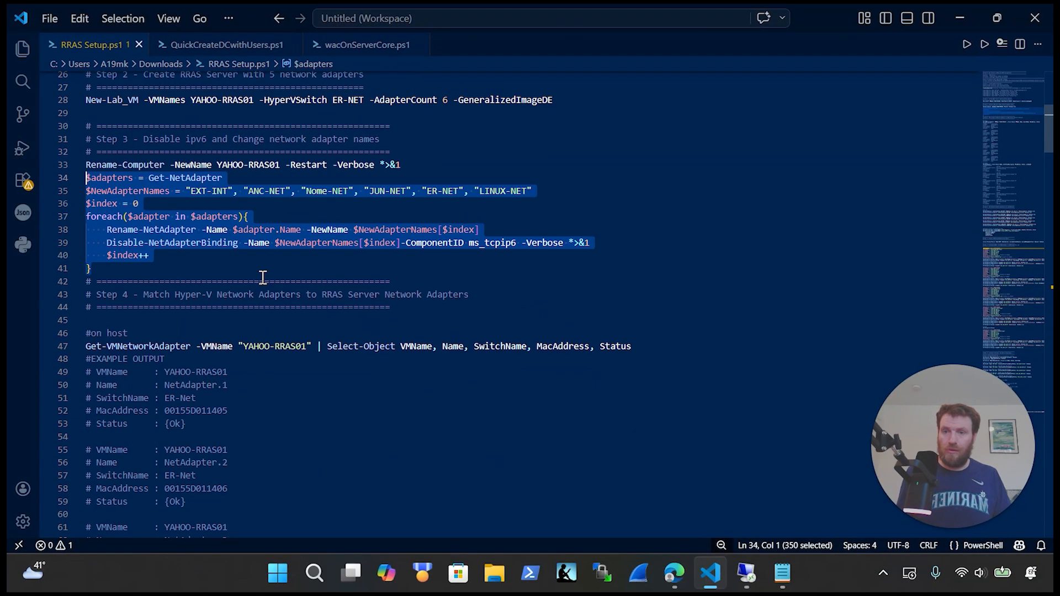
left_click(747, 573)
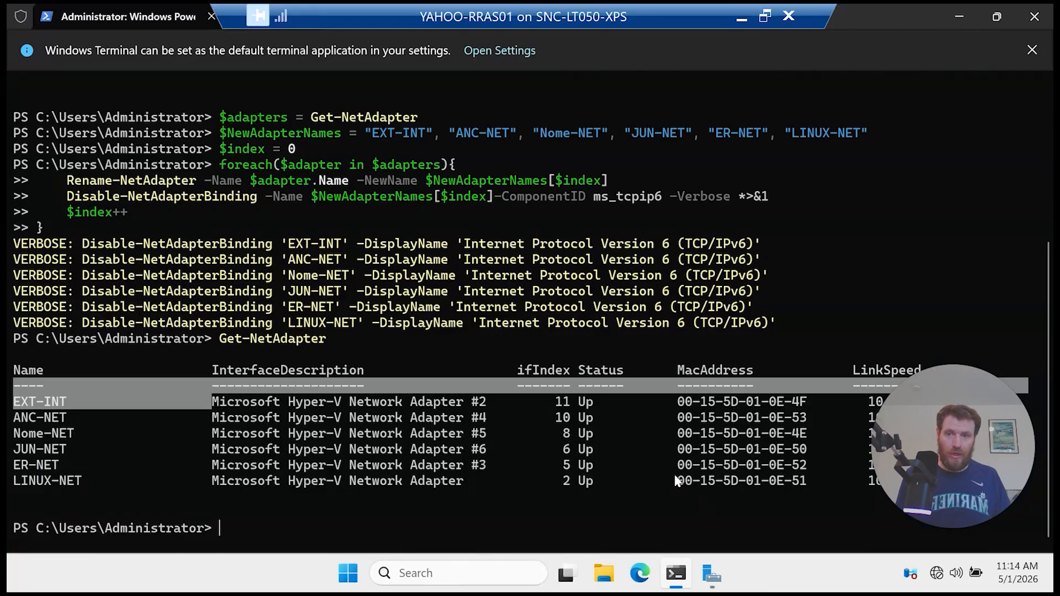
left_click(490, 453)
type("cls")
key("Return")
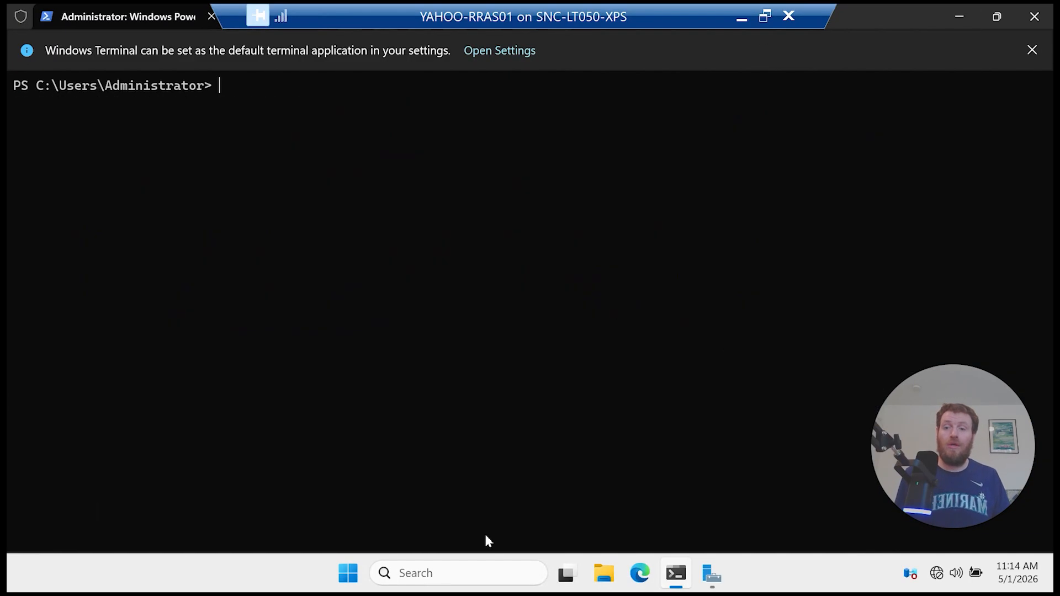
Step: Take the VM console out of full screen and resize it to sit over Hyper-V Manager
left_click(764, 20)
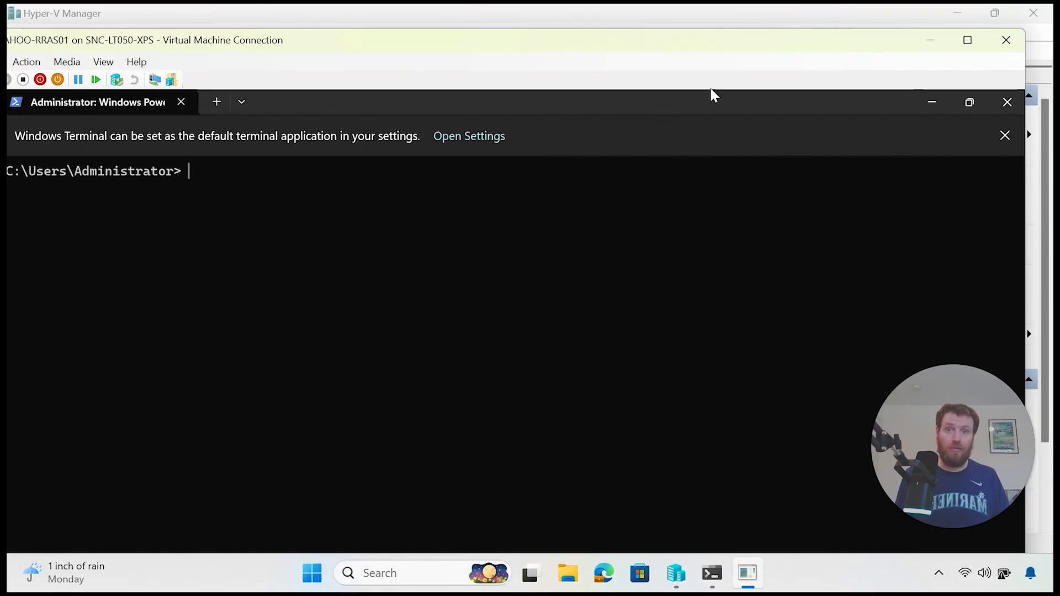
left_click_drag(538, 47, 679, 56)
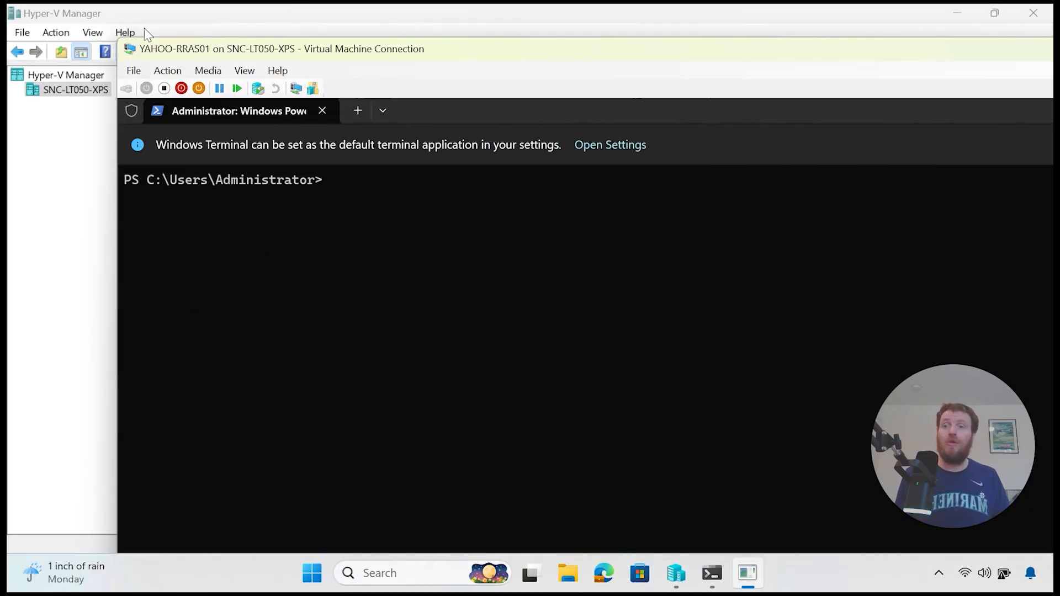
left_click_drag(119, 40, 486, 260)
left_click_drag(622, 278, 416, 59)
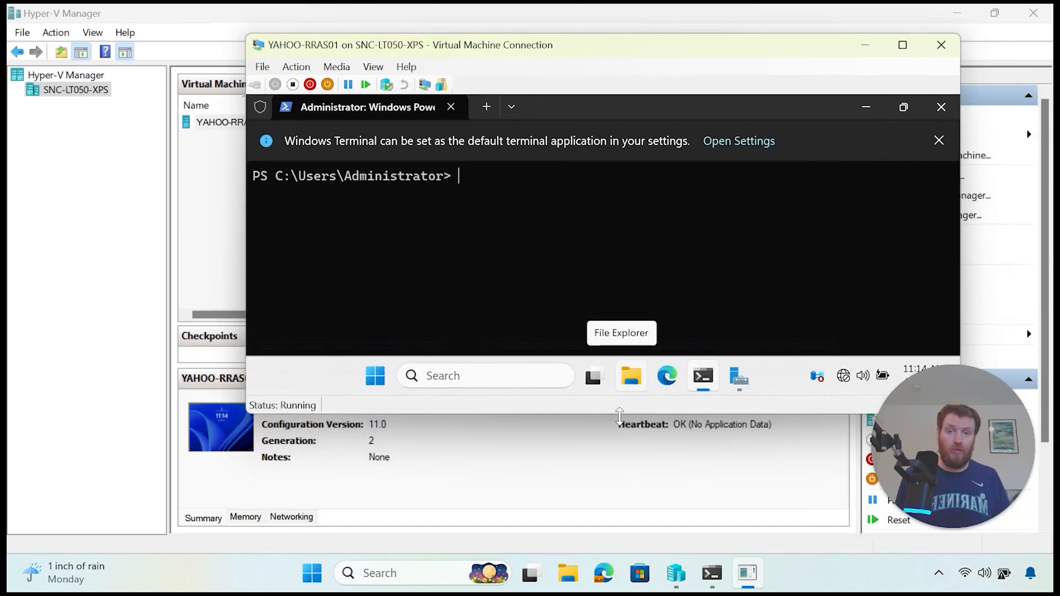
left_click_drag(622, 415, 626, 524)
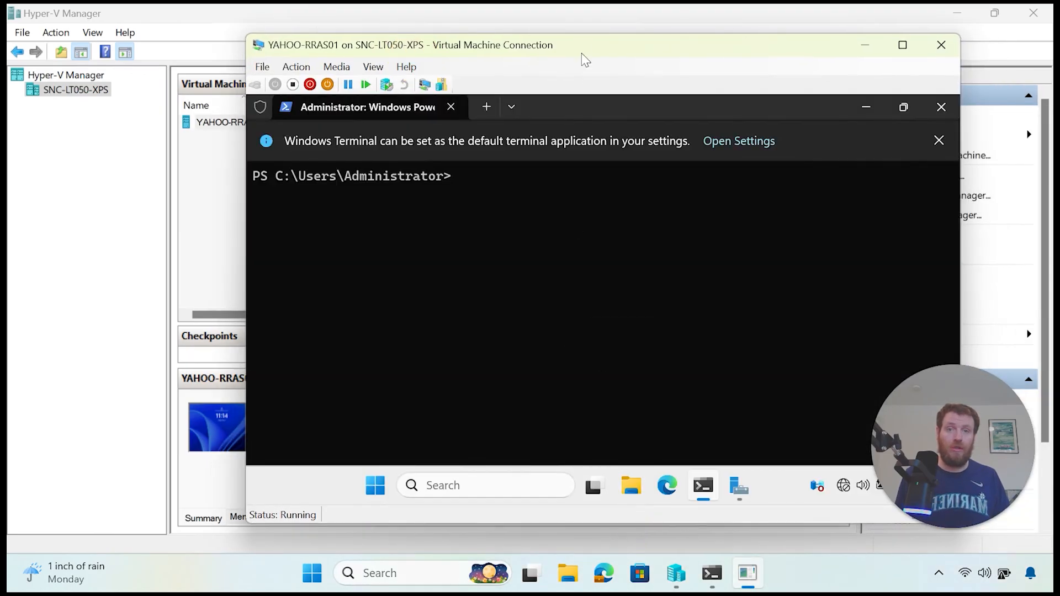
left_click_drag(580, 35, 584, 22)
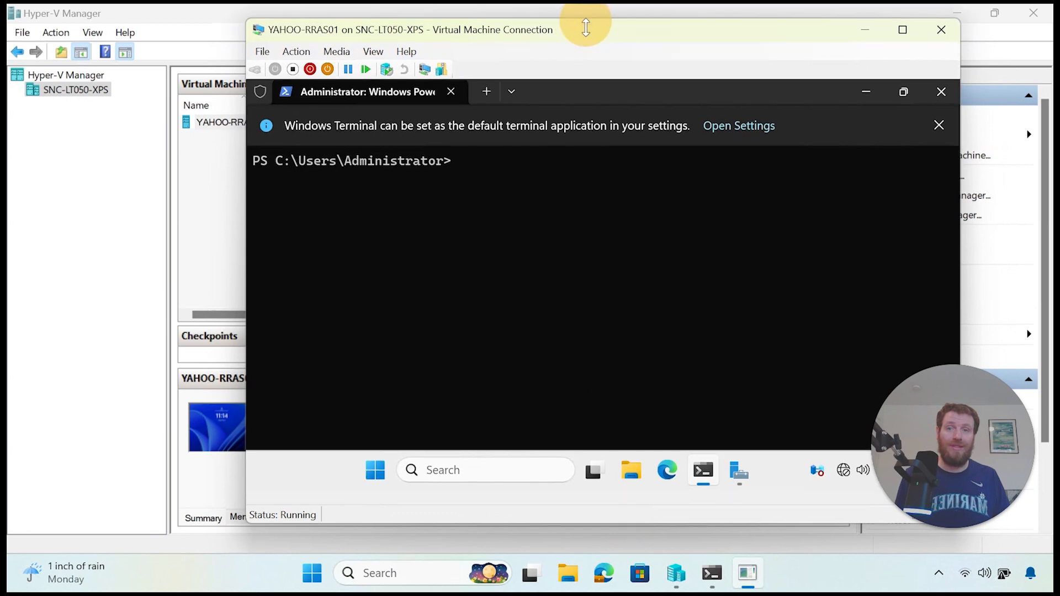
left_click_drag(666, 524, 673, 547)
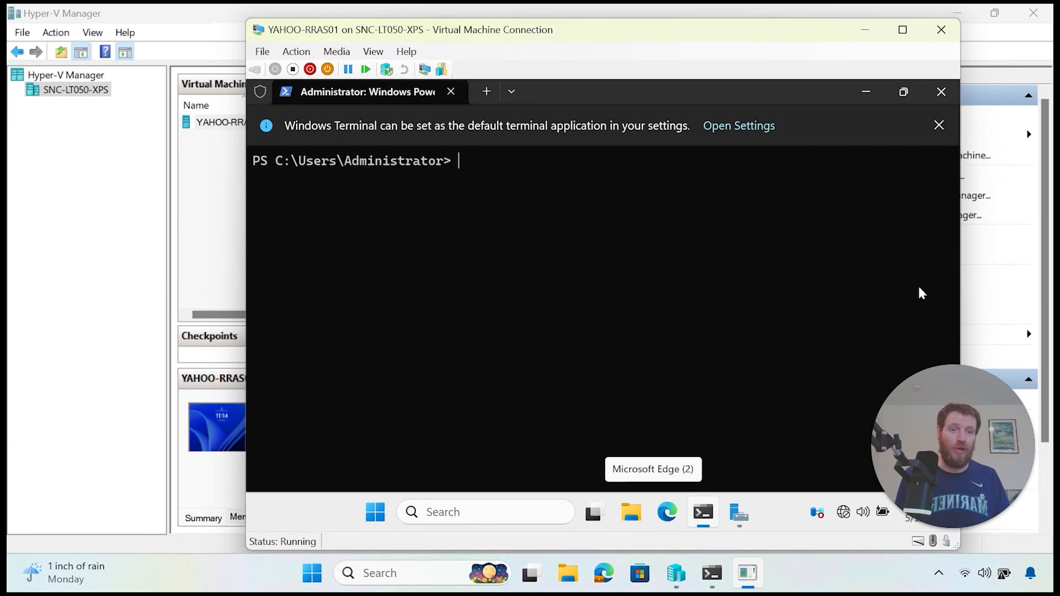
left_click_drag(961, 289, 730, 307)
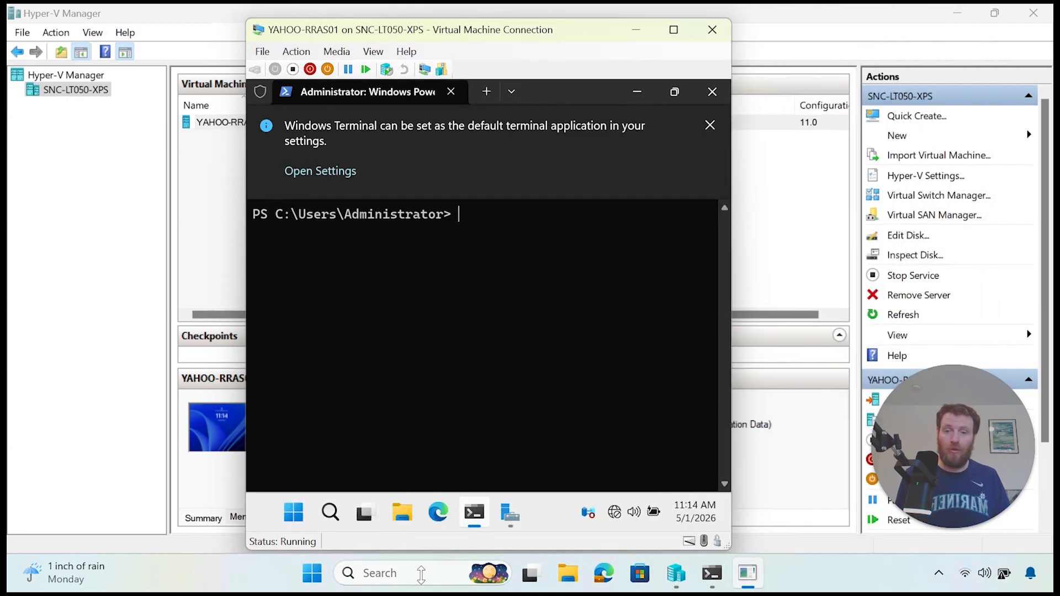
Step: Launch an elevated Terminal on the host, approving the UAC prompt
right_click(325, 574)
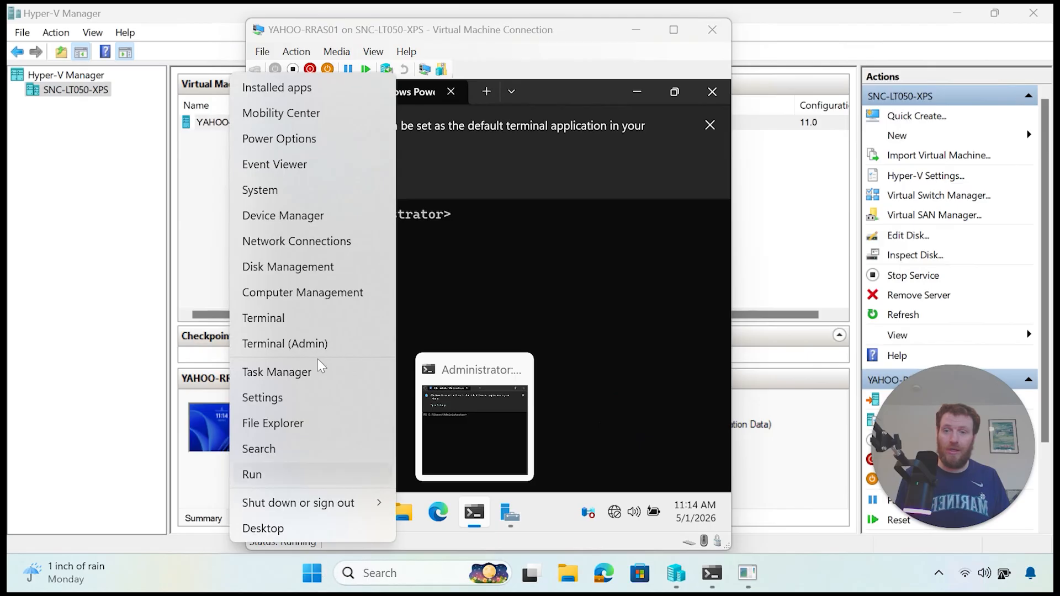
left_click(319, 343)
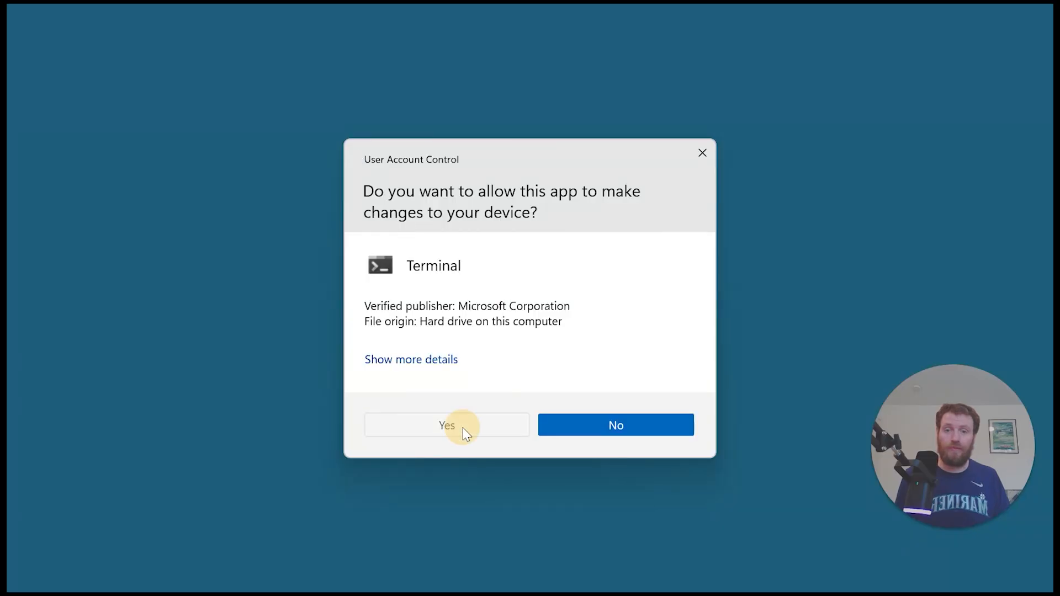
left_click(461, 429)
Step: Park the host terminal narrowly on the right and bring YAHOO-RRAS01 up in Hyper-V Manager
left_click_drag(506, 157, 467, 65)
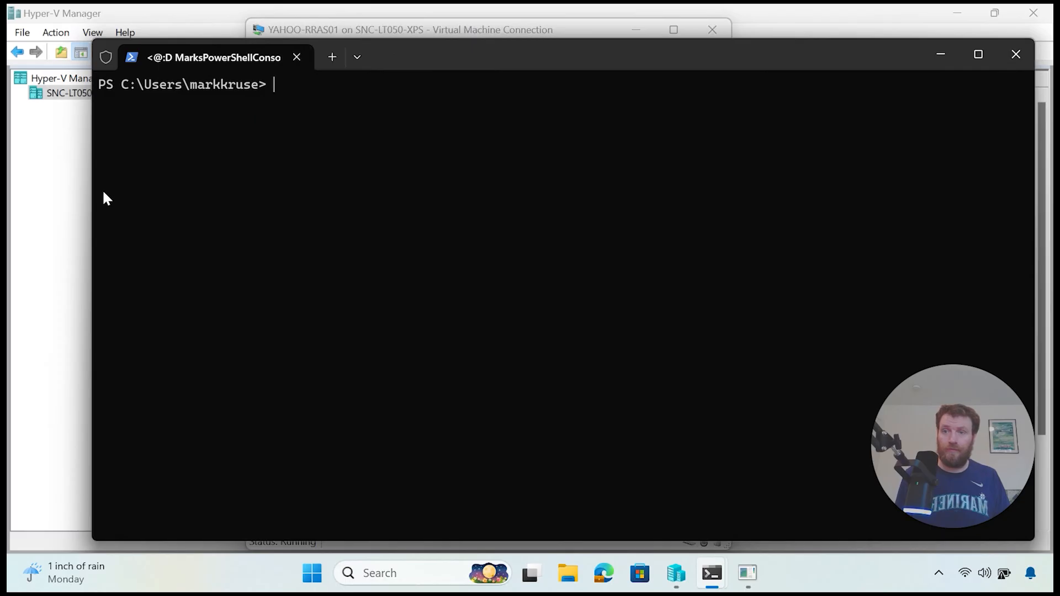
left_click_drag(89, 189, 718, 243)
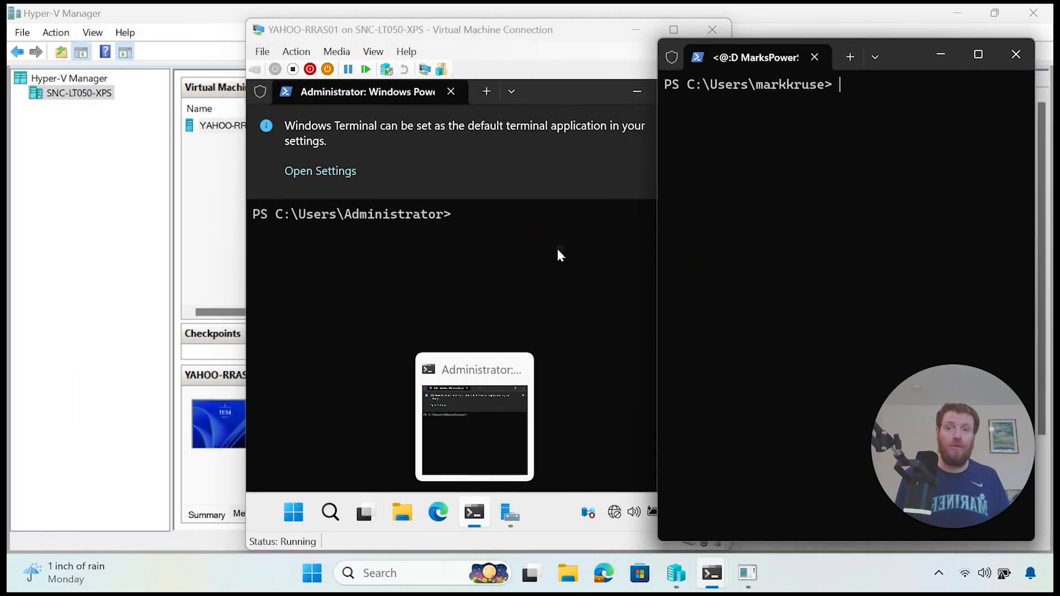
left_click(191, 197)
right_click(276, 125)
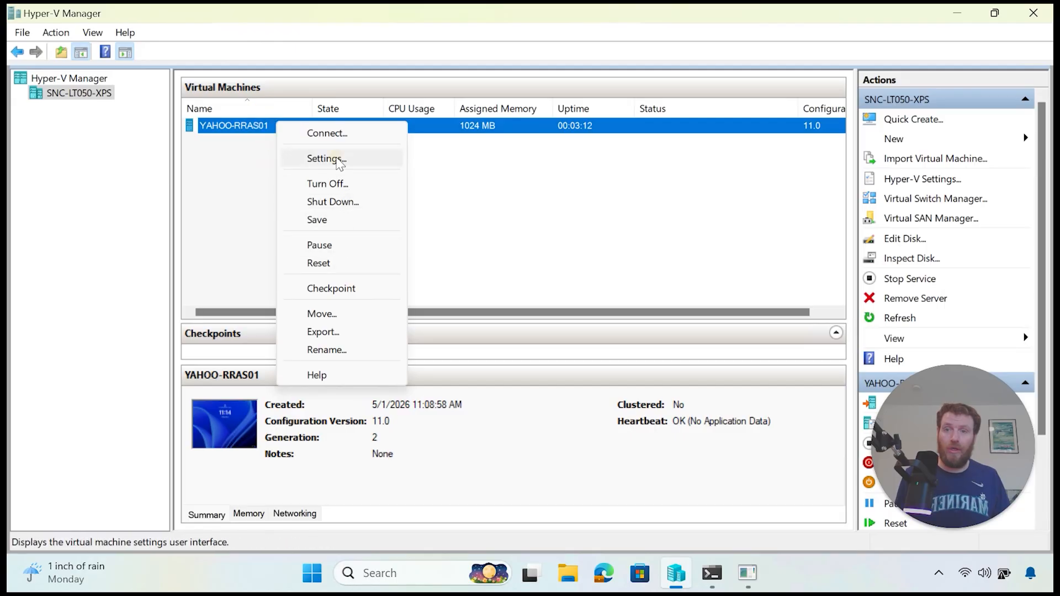
Step: Open YAHOO-RRAS01's settings and confirm NetAdapter.1's virtual switch stays ER-Net
left_click(333, 160)
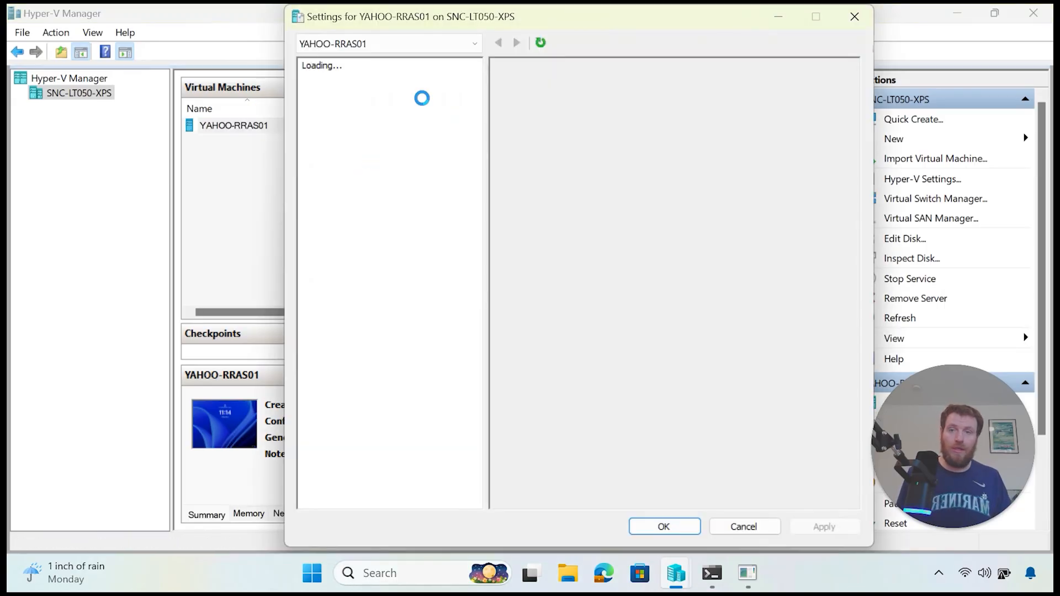
left_click(577, 17)
left_click_drag(582, 23, 314, 27)
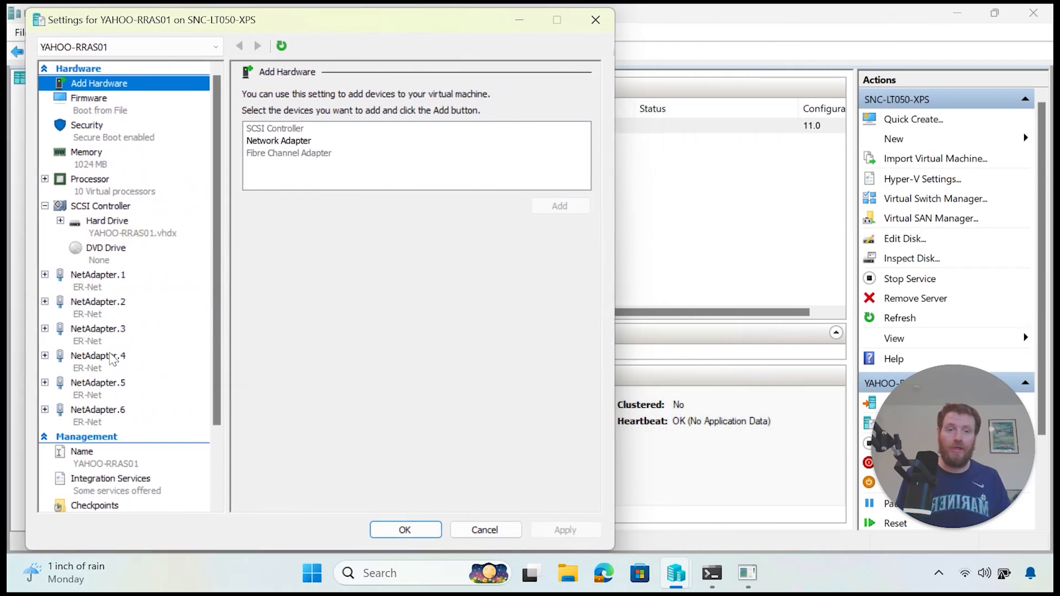
left_click(109, 282)
left_click(321, 126)
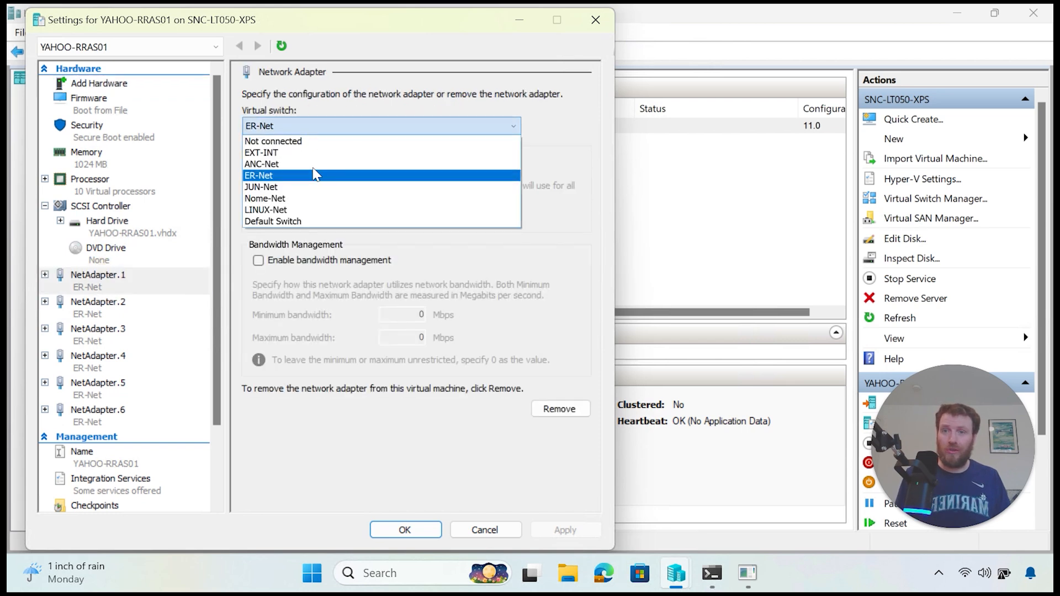
left_click(309, 177)
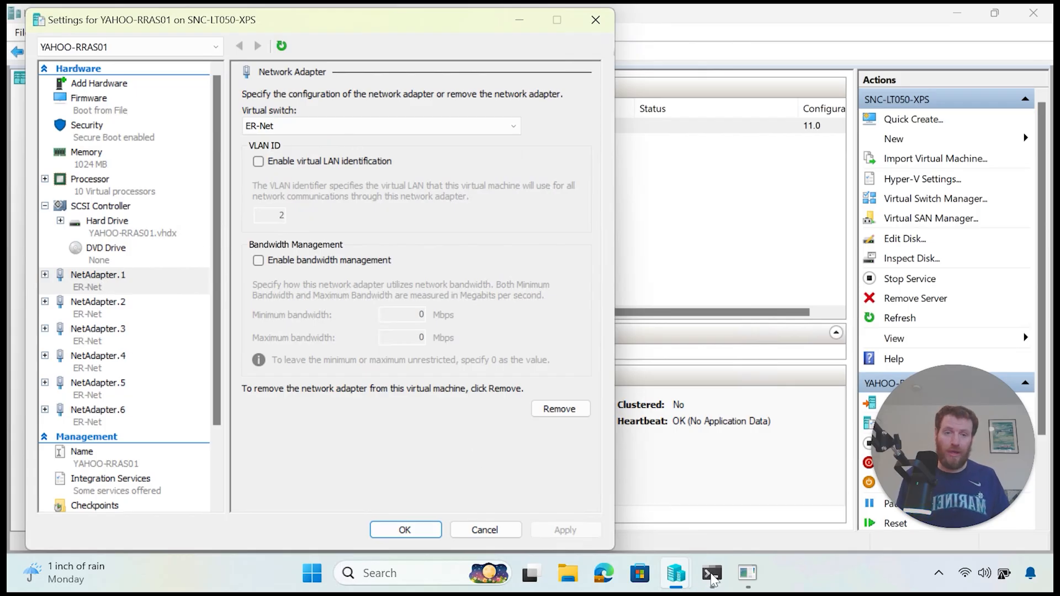
Step: Bring the elevated host PowerShell window forward
mouse_move(713, 582)
left_click(800, 514)
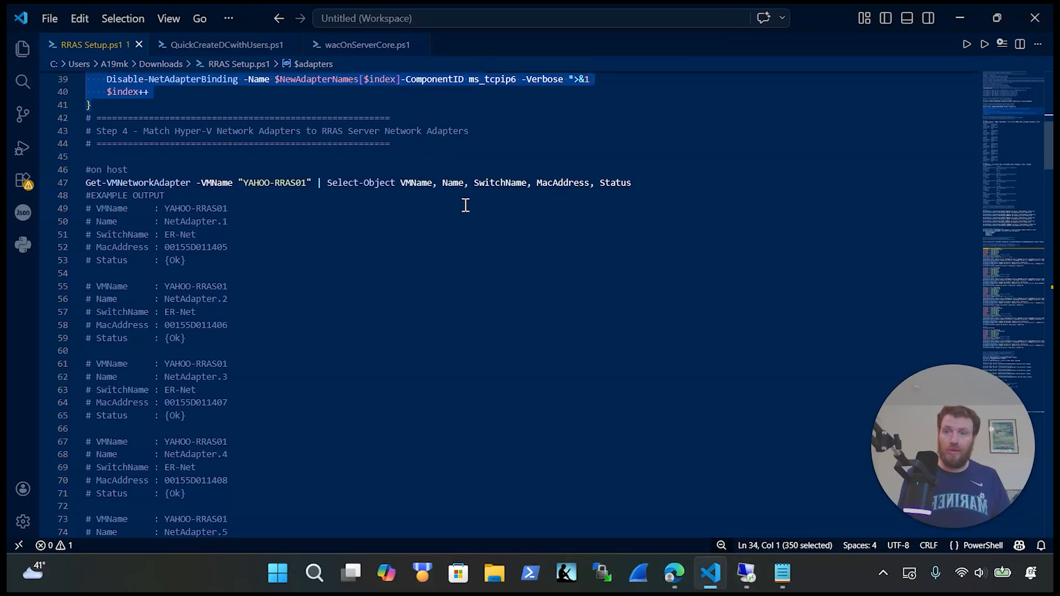
scroll(442, 220, "up", 4)
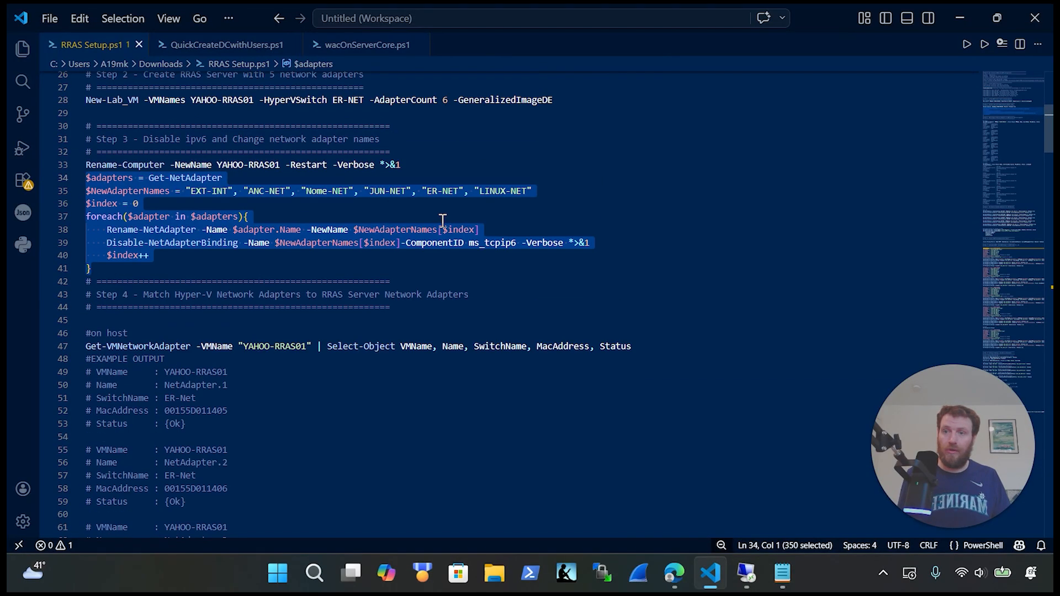
Step: Run Get-VMNetworkAdapter in the host terminal and shrink the font to show all six adapters
left_click_drag(662, 346, 71, 346)
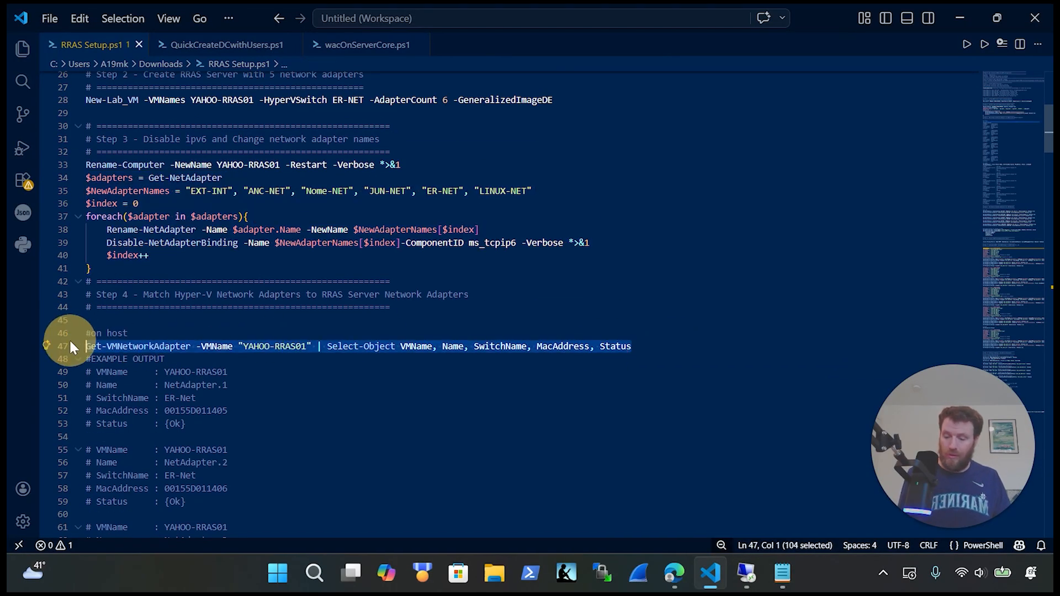
left_click(739, 575)
right_click(764, 271)
key("Return")
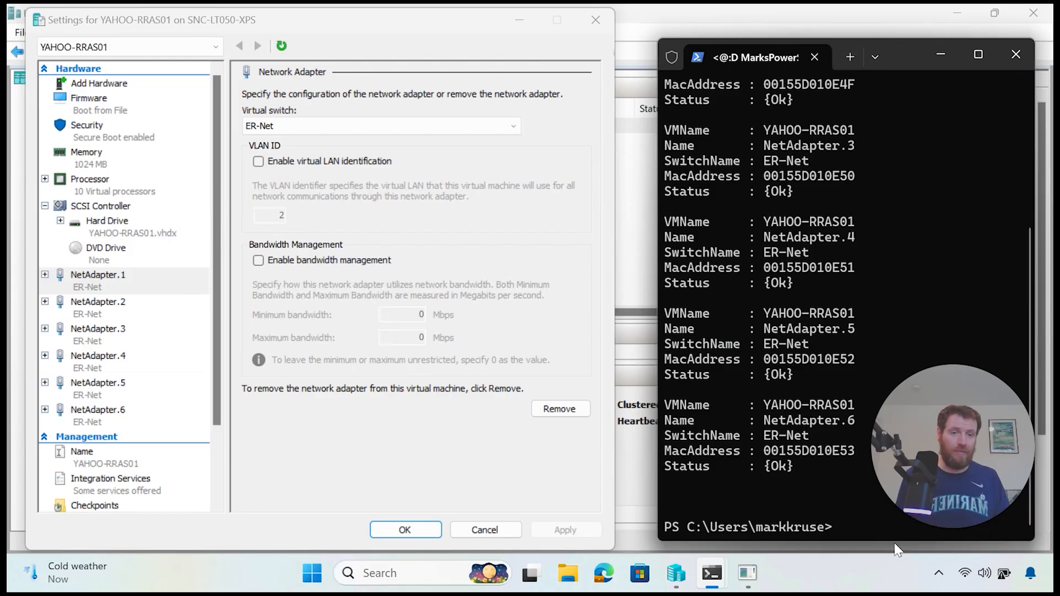
scroll(830, 353, "up", 5)
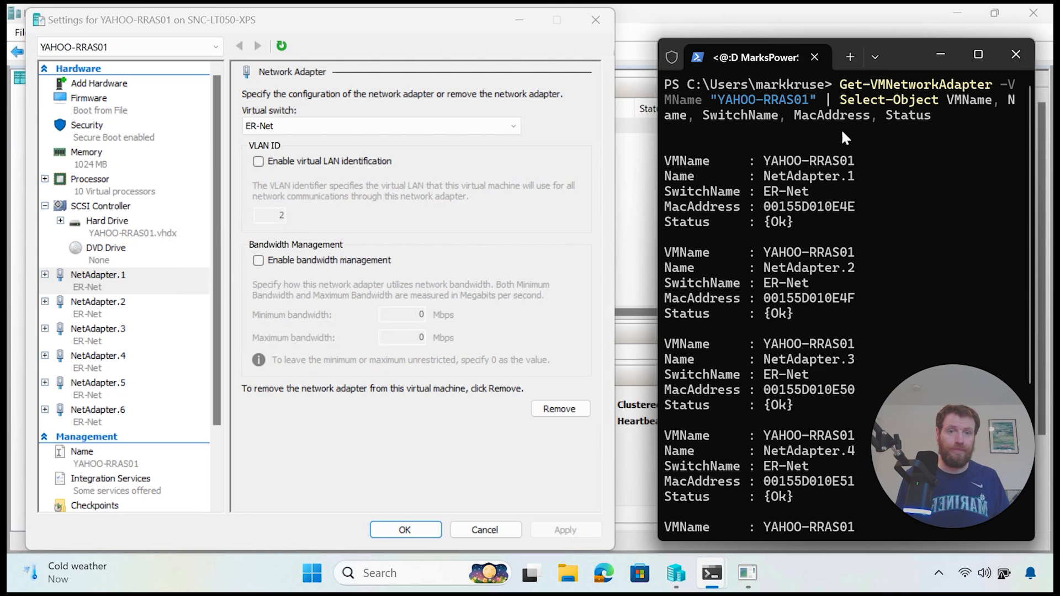
key("ctrl+minus")
key("ctrl+minus")
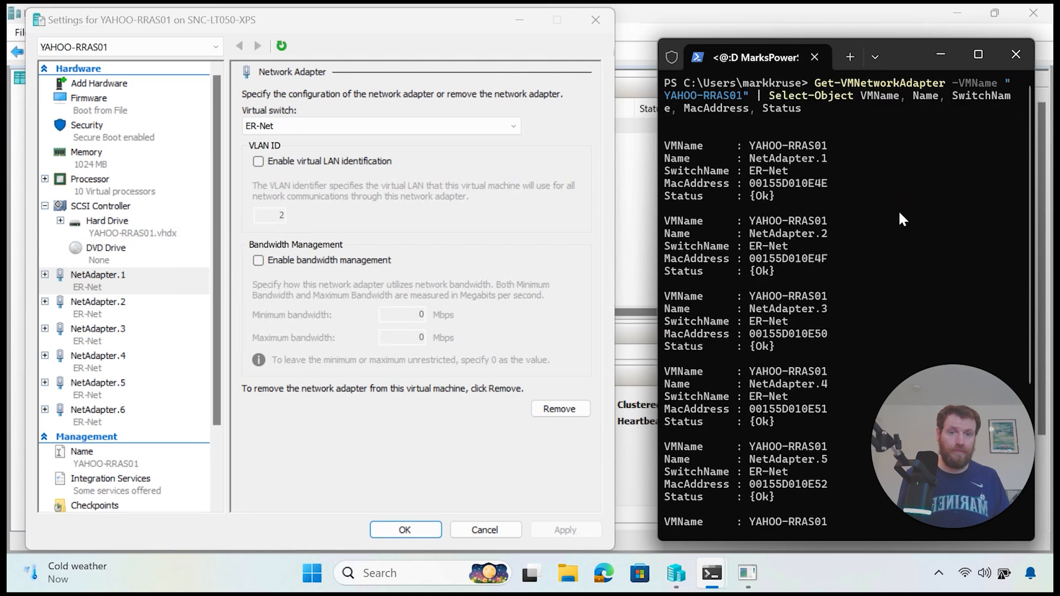
scroll(897, 218, "down", 2)
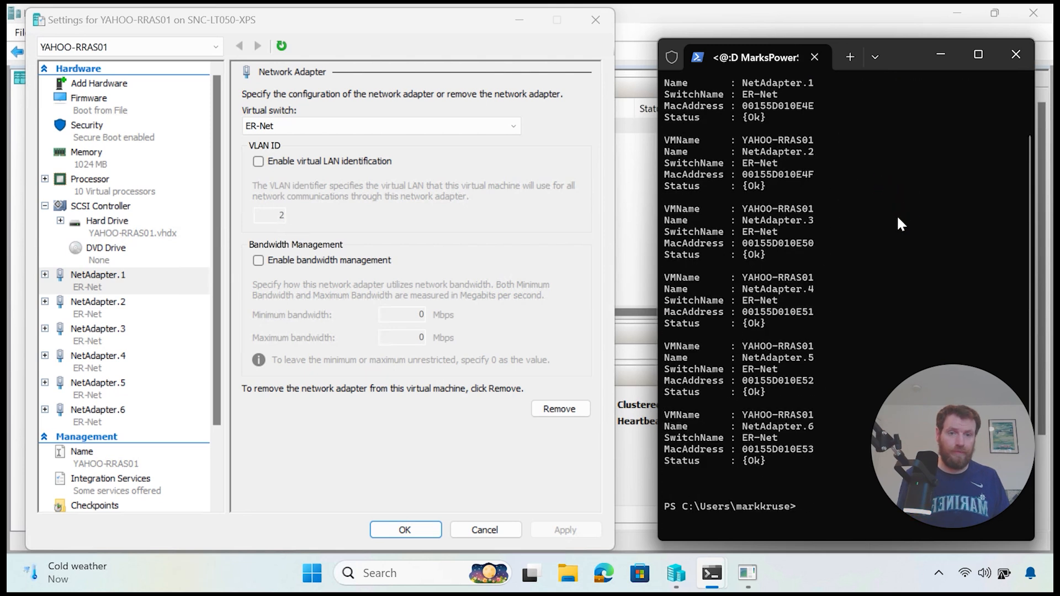
scroll(898, 217, "up", 1)
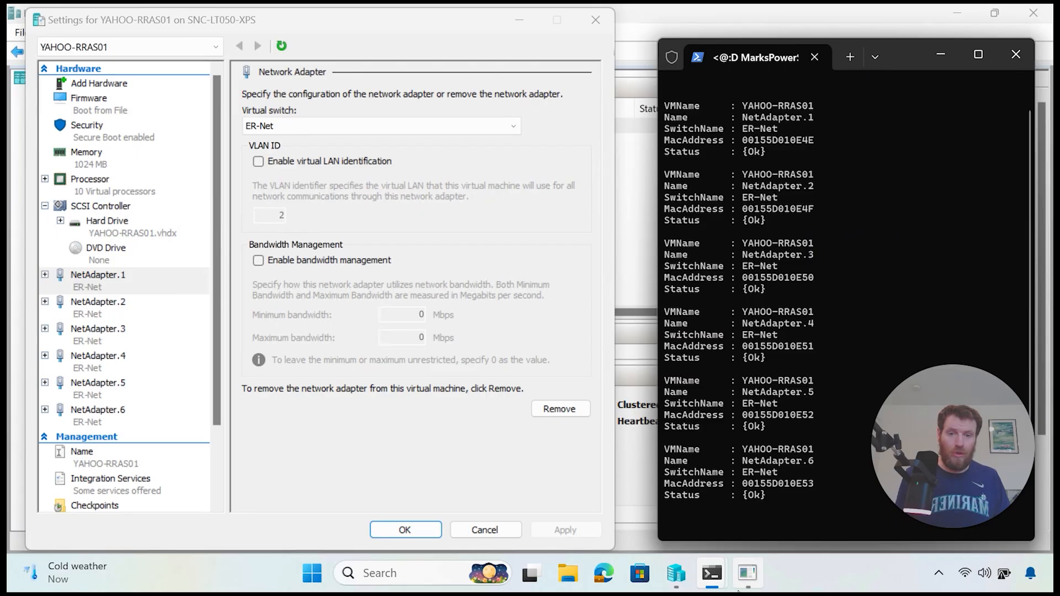
Step: Run Get-NetAdapter in the VM's PowerShell at a smaller font to show each adapter's MAC
left_click(747, 573)
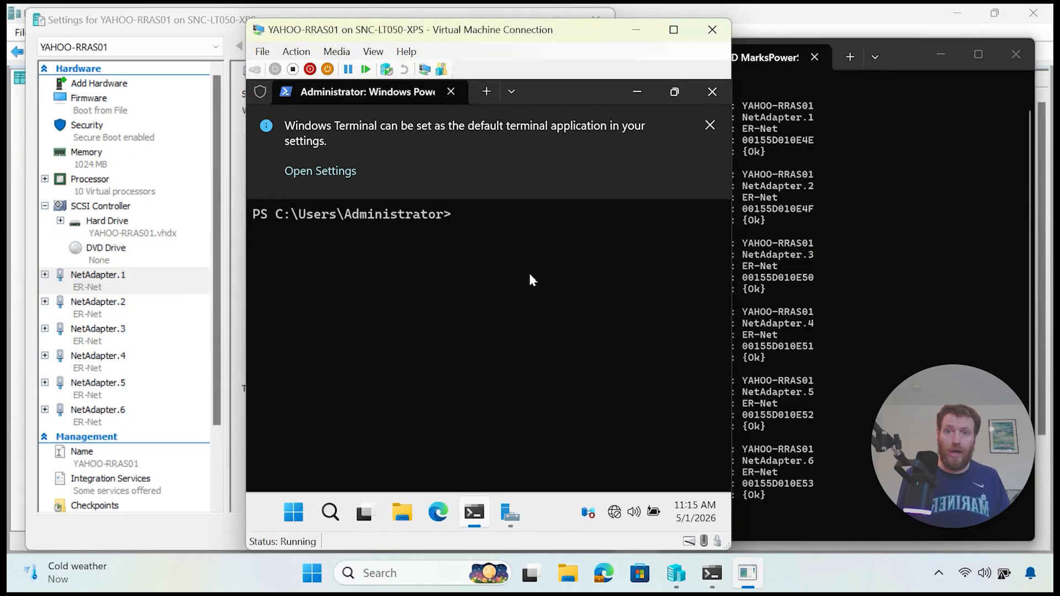
key("ctrl+minus")
key("ctrl+minus")
key("ctrl+minus")
key("ctrl+minus")
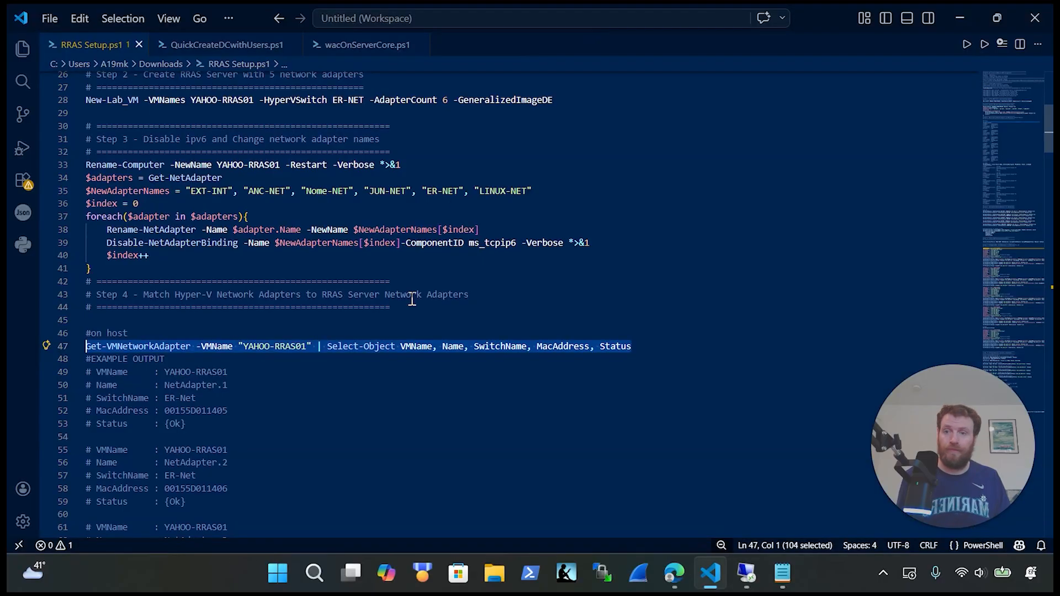
scroll(412, 299, "down", 10)
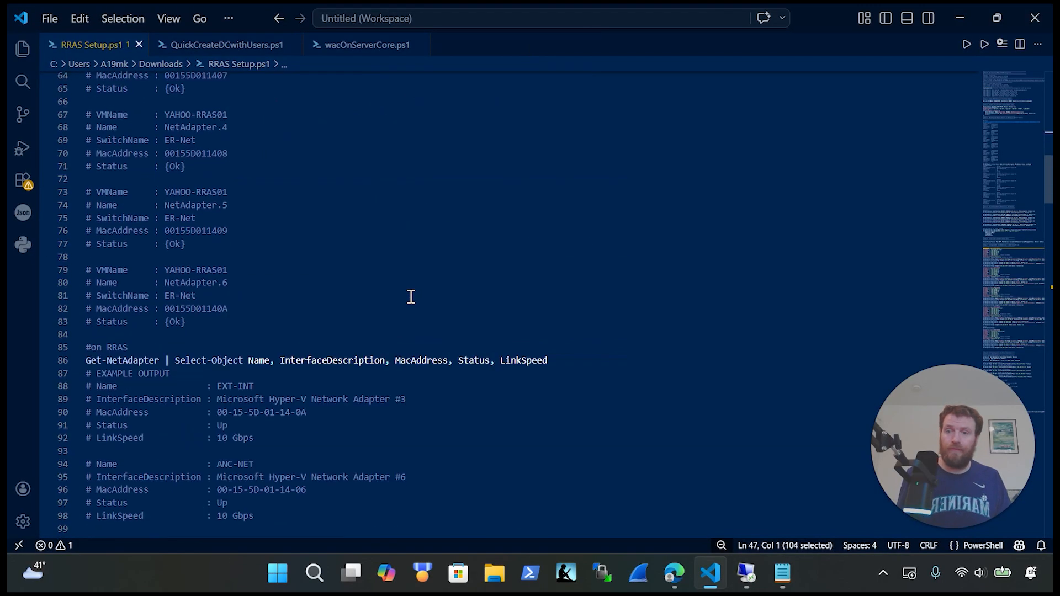
left_click_drag(552, 360, 58, 363)
key("BackSpace")
key("ctrl+z")
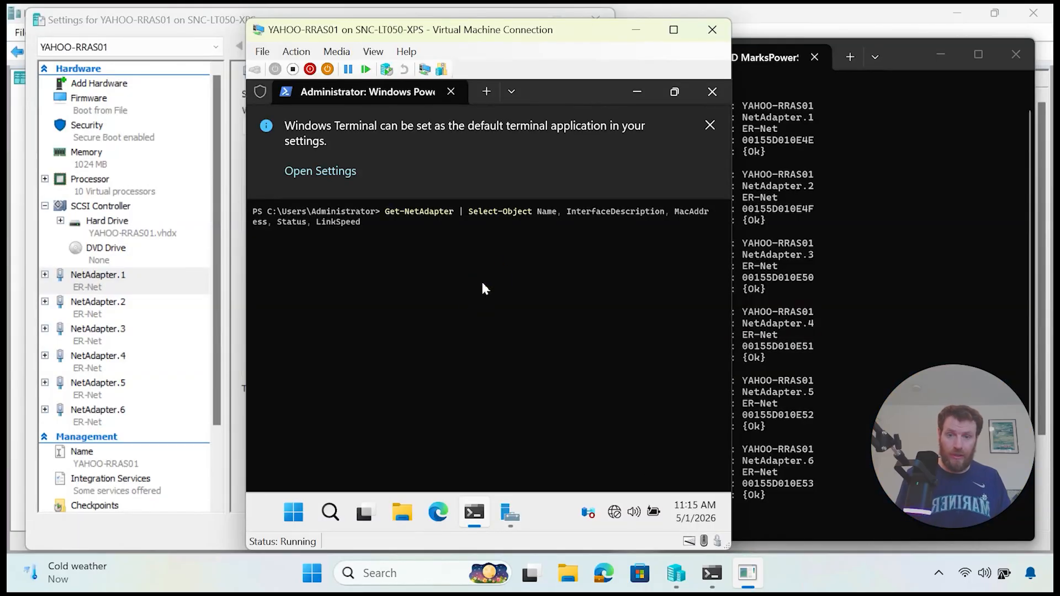
key("Return")
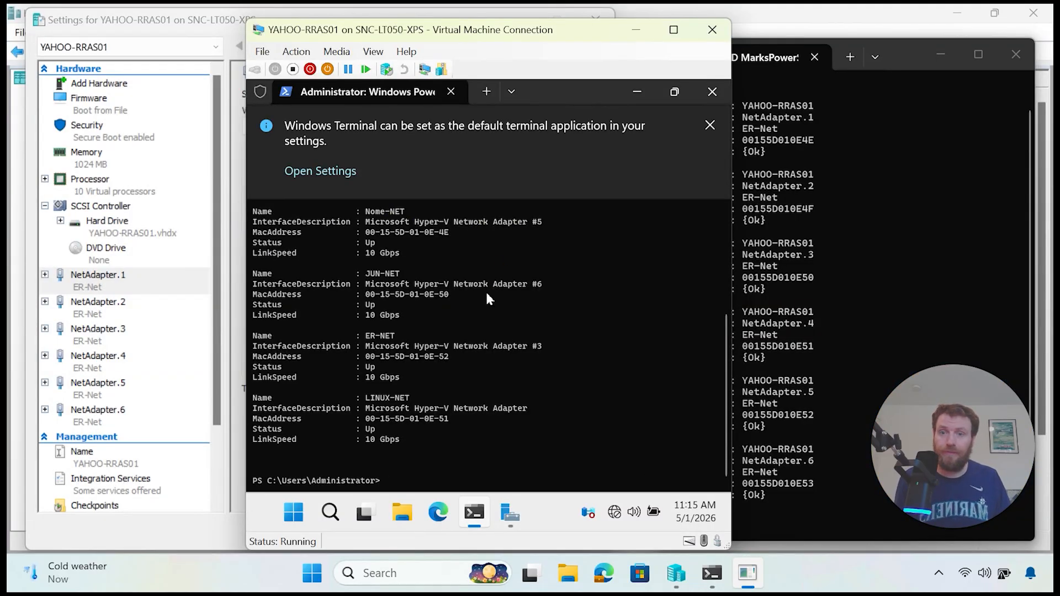
scroll(485, 290, "up", 5)
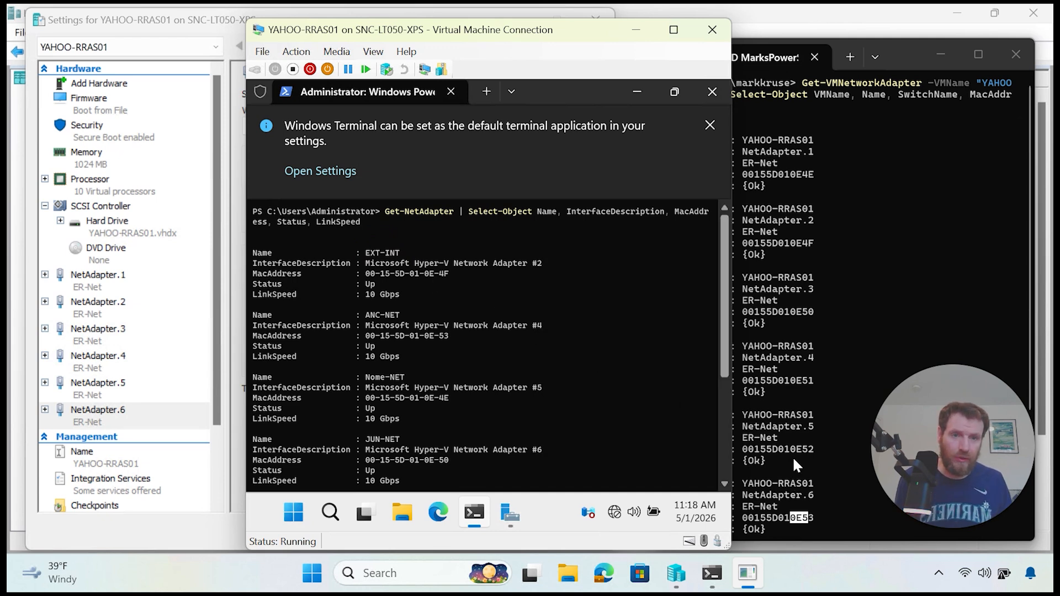
Step: Match NetAdapter.2's MAC and connect it to the EXT-INT switch
left_click(813, 252)
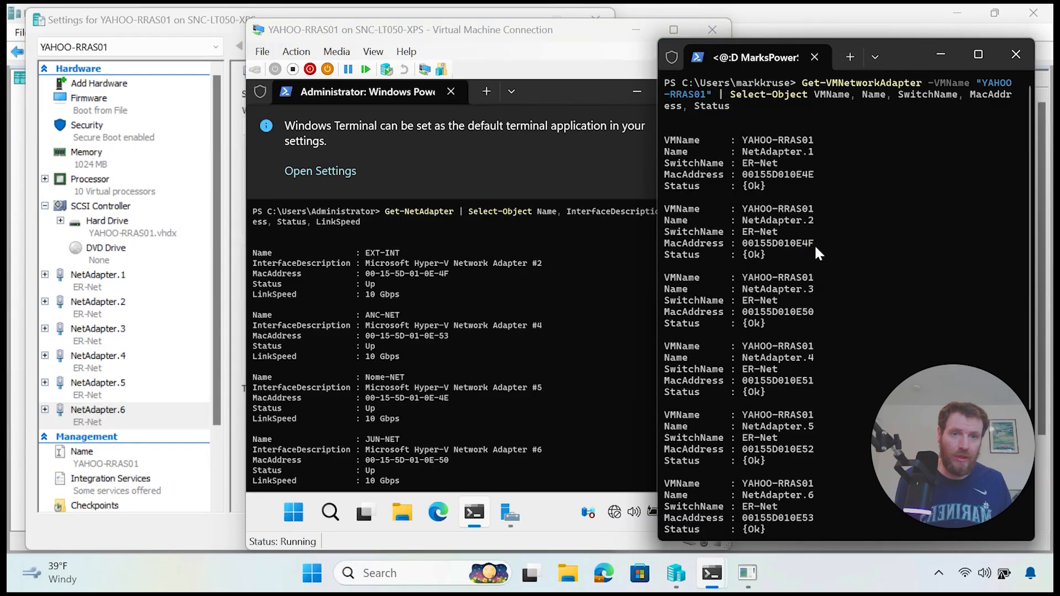
left_click_drag(816, 244, 799, 246)
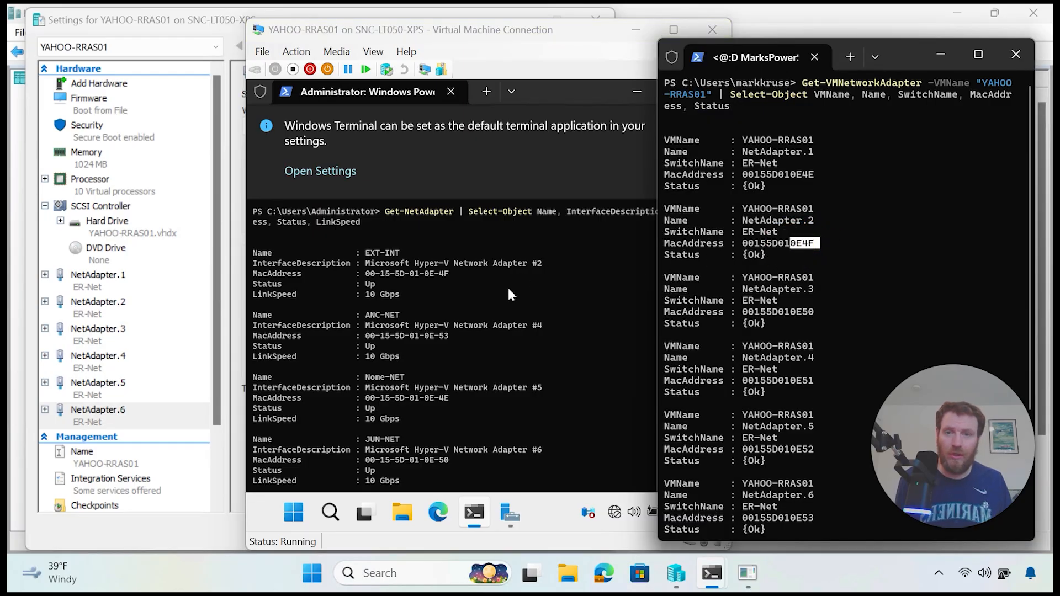
left_click(104, 306)
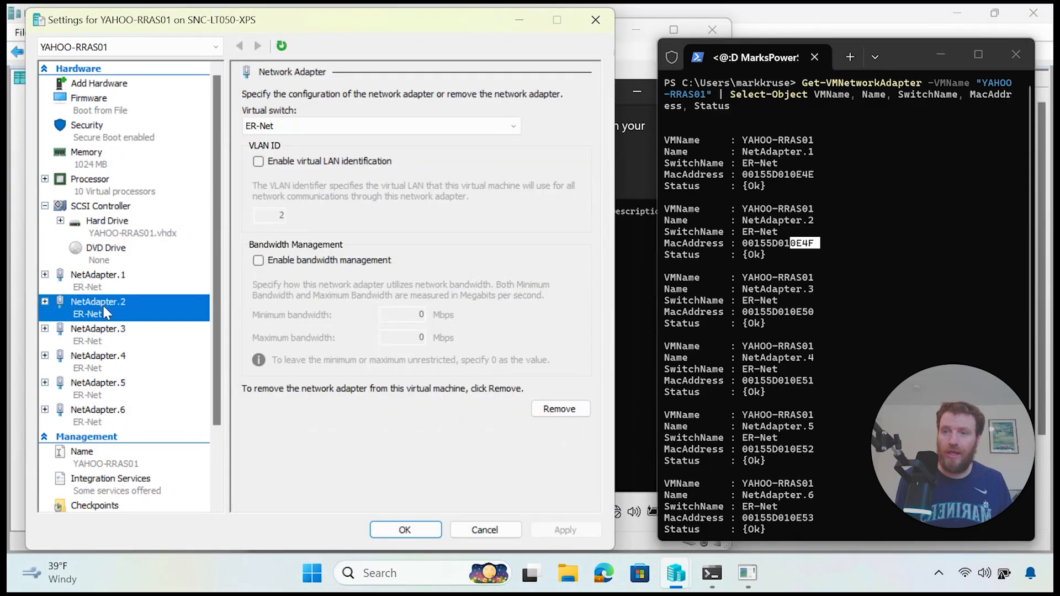
left_click(299, 126)
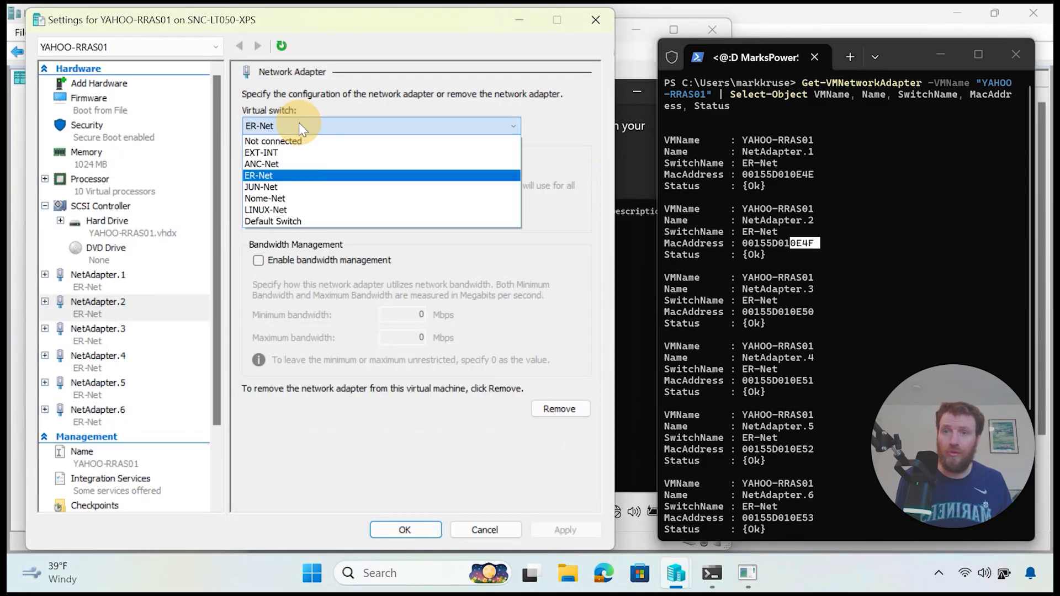
left_click(307, 160)
left_click(564, 530)
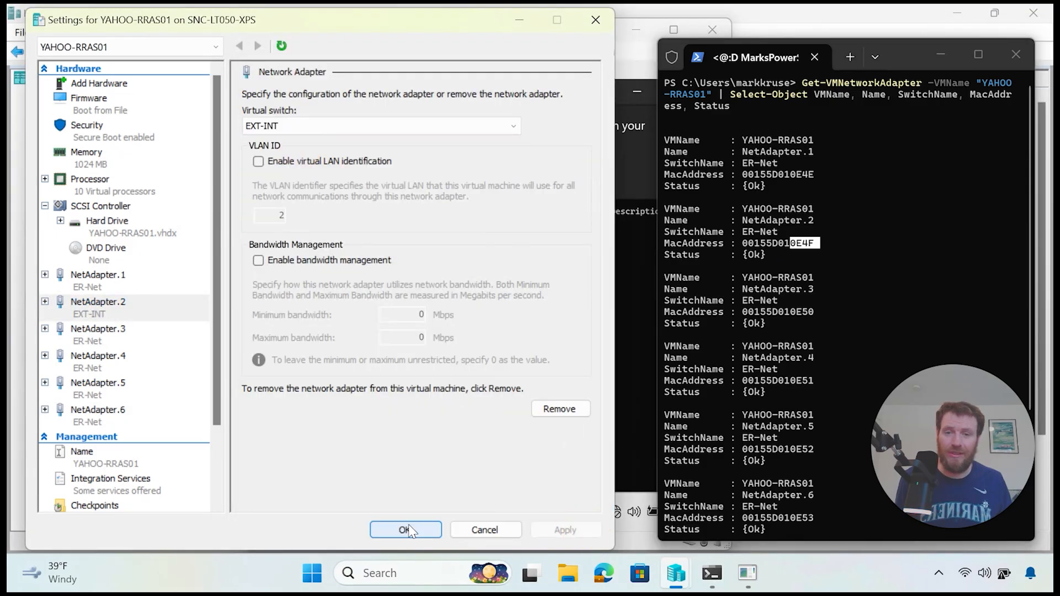
Step: Connect NetAdapter.6, MAC ending 0E53, to the ANC-Net switch
left_click(628, 327)
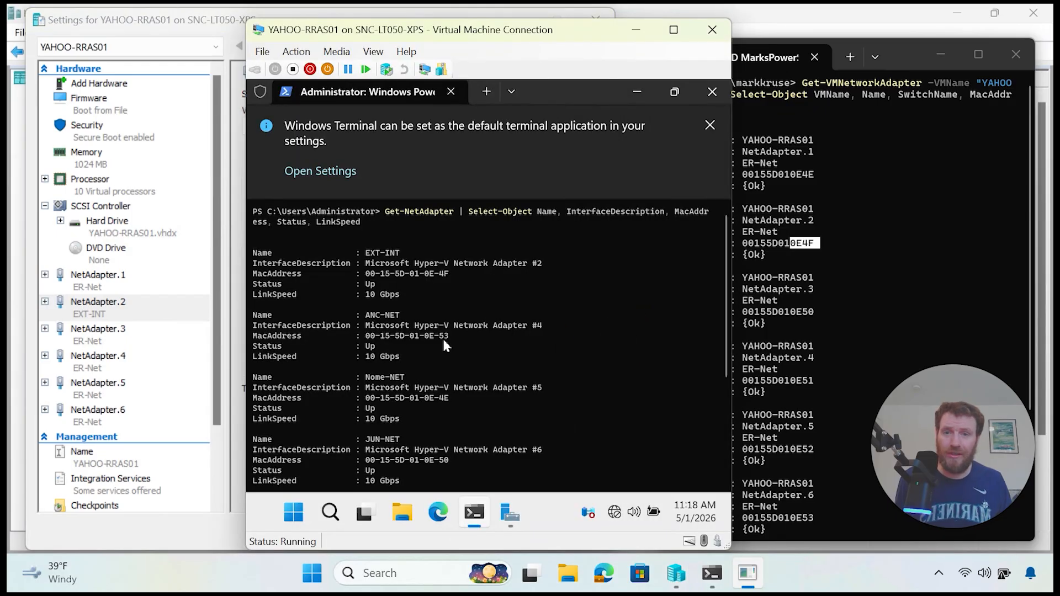
left_click(806, 509)
left_click_drag(814, 517, 790, 518)
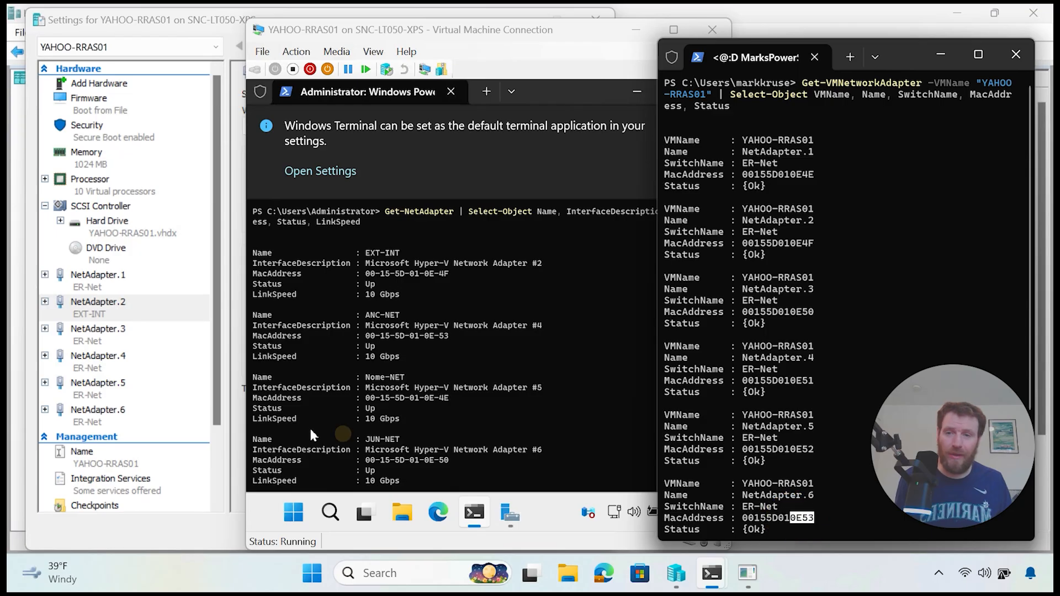
left_click(127, 414)
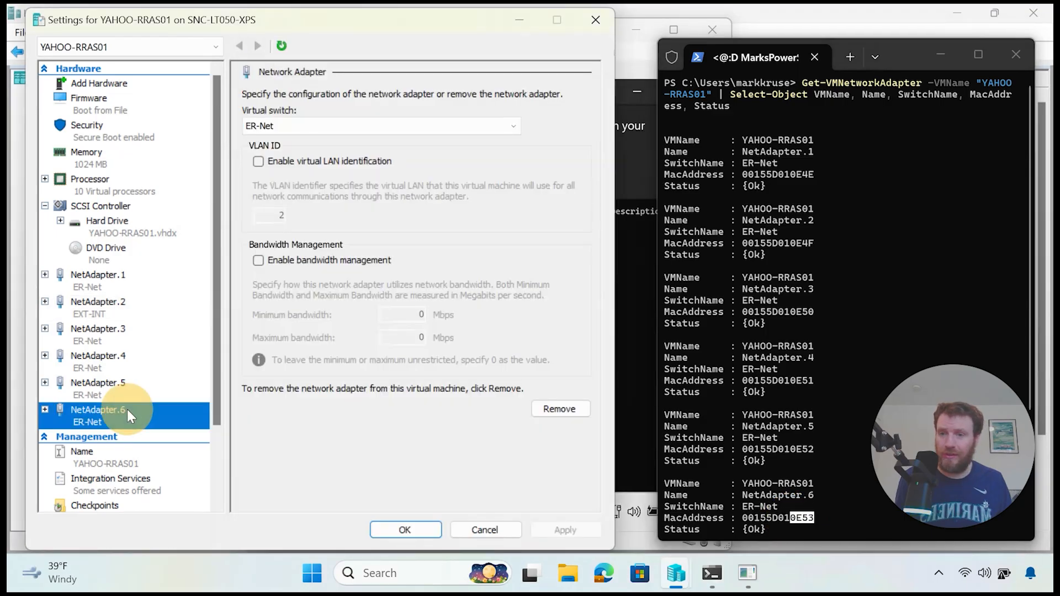
left_click(301, 126)
left_click(305, 164)
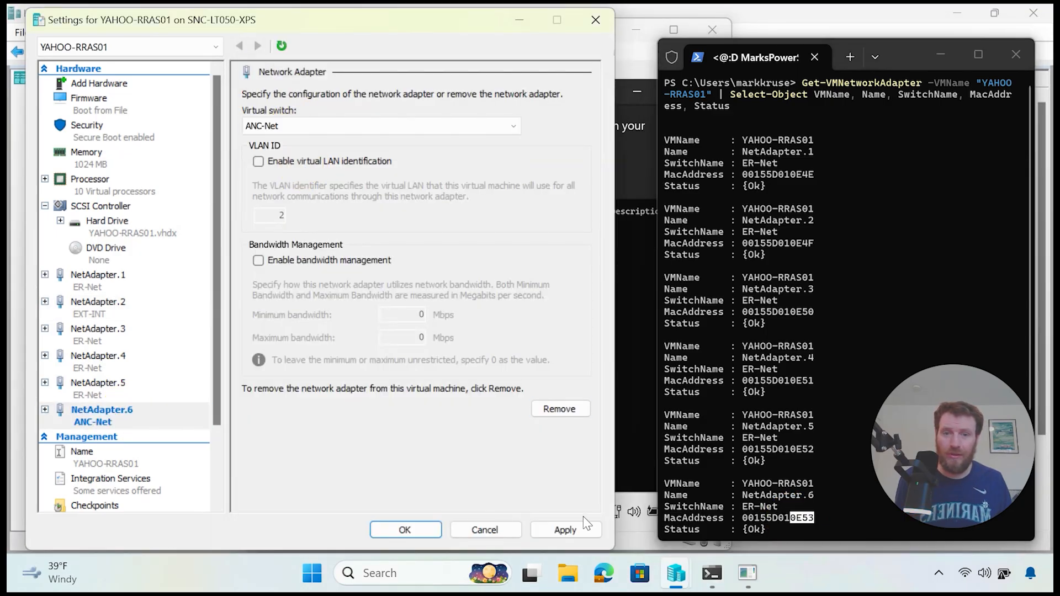
left_click(565, 530)
Step: Connect NetAdapter.1, MAC ending 0E4E, to the Nome-Net switch
left_click(621, 391)
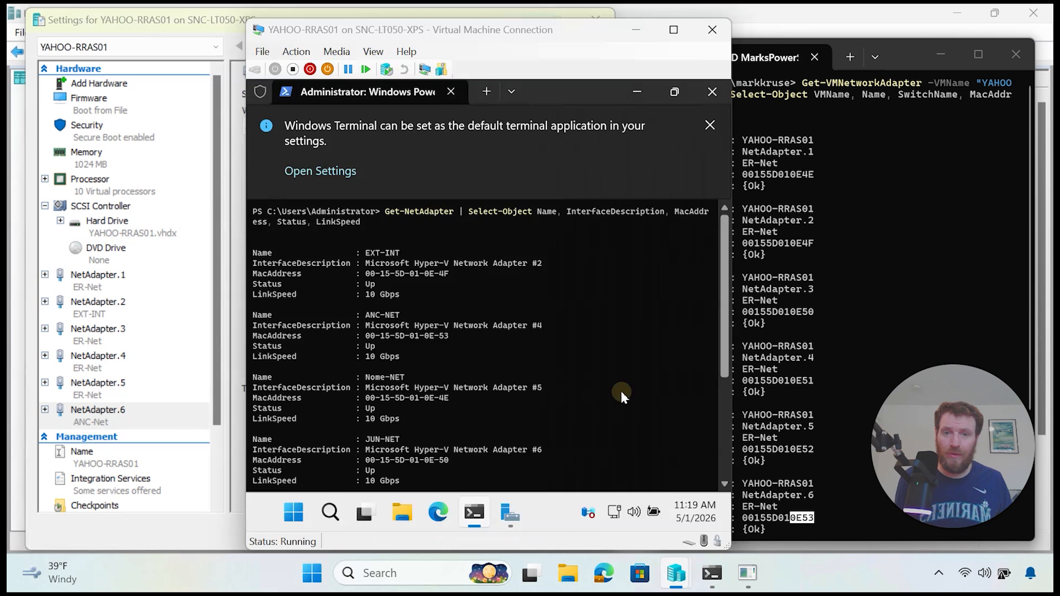
scroll(442, 387, "down", 1)
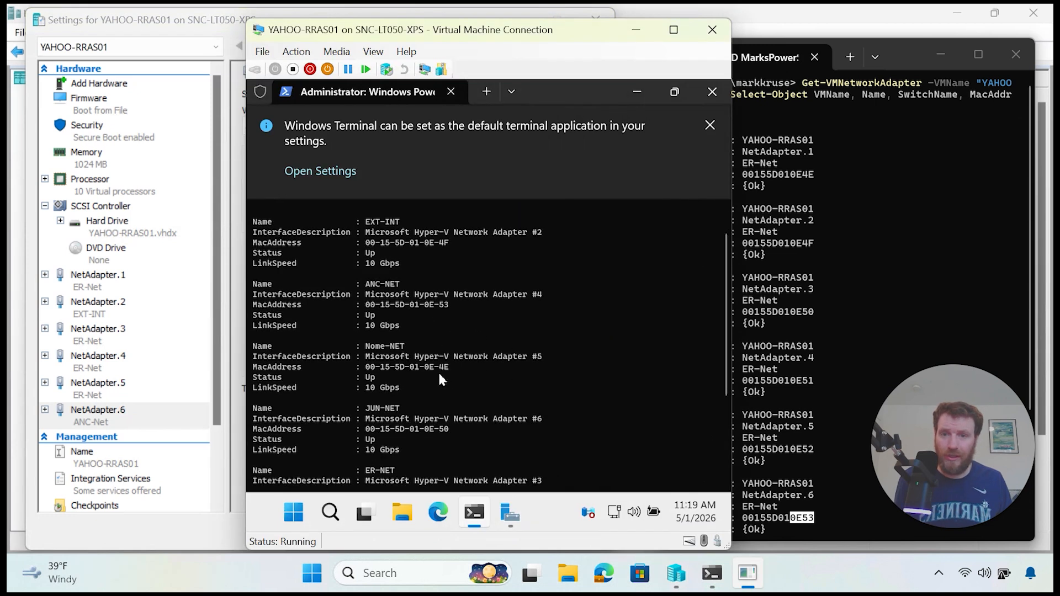
left_click(841, 164)
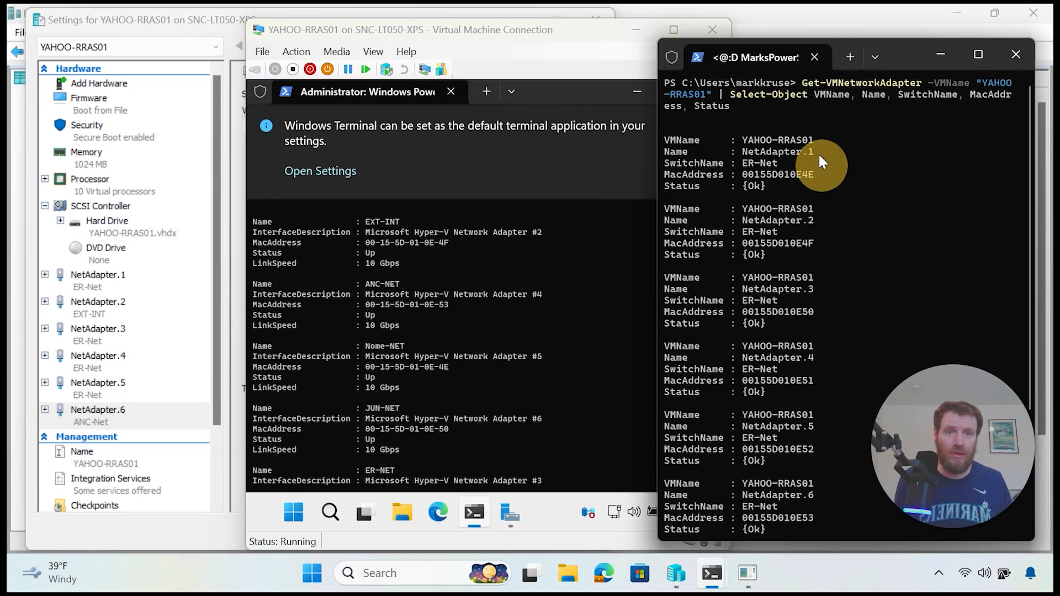
left_click_drag(818, 152, 746, 146)
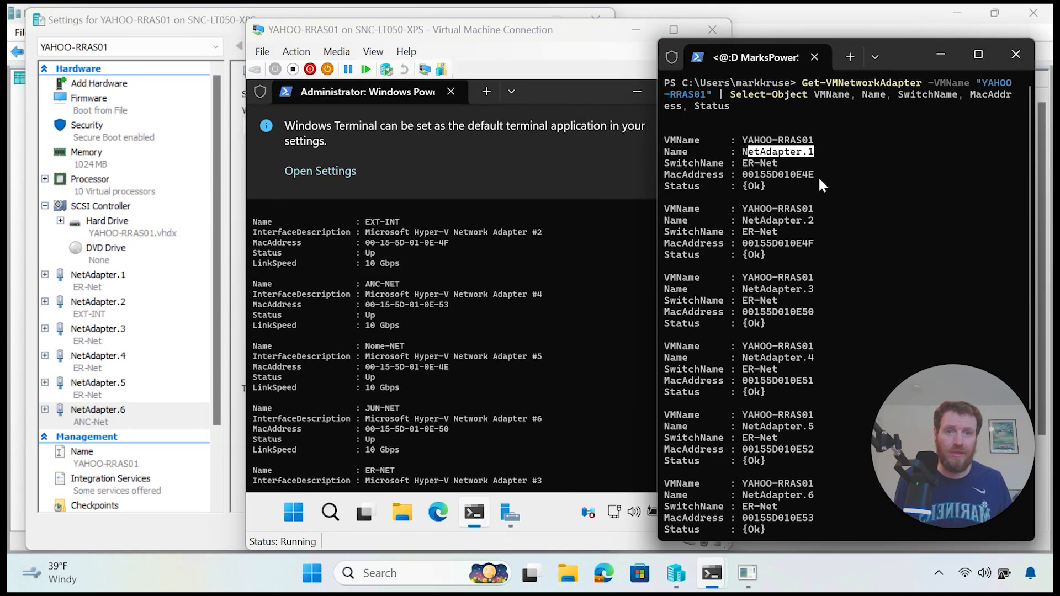
left_click_drag(818, 177, 793, 175)
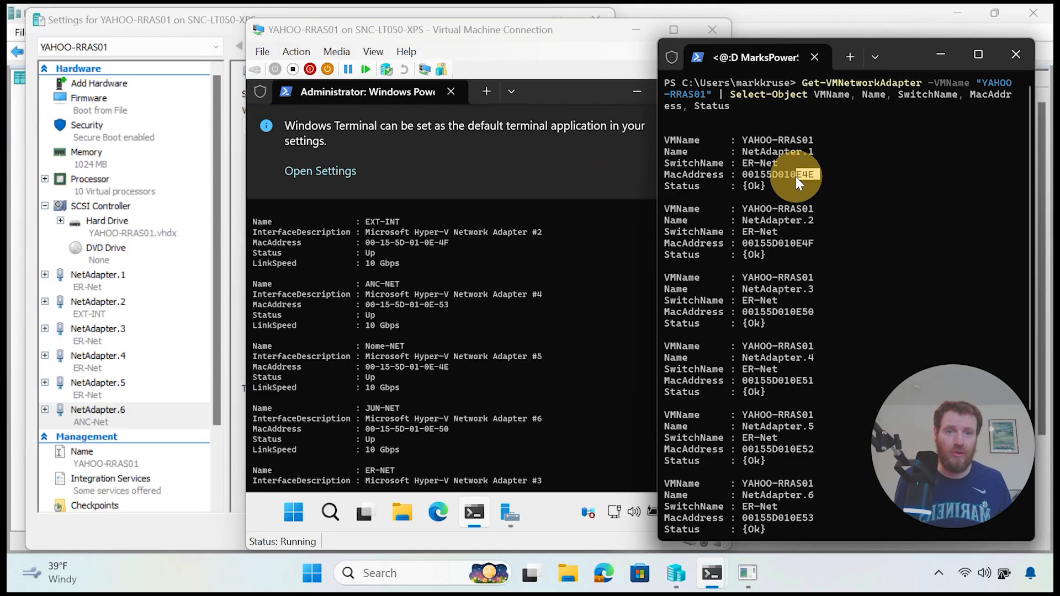
left_click(112, 277)
left_click(276, 130)
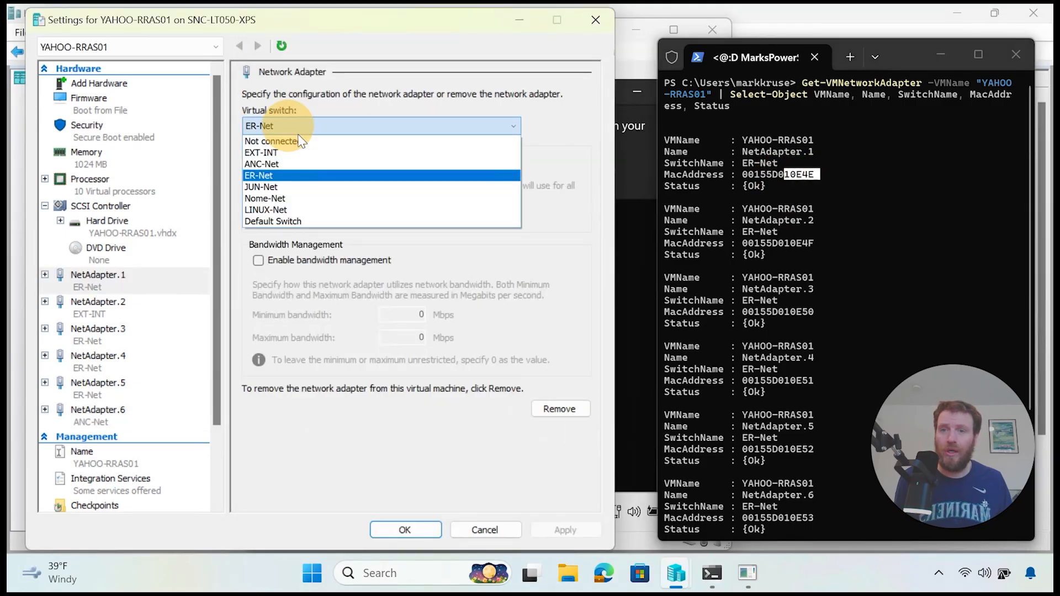
left_click(314, 198)
left_click(566, 530)
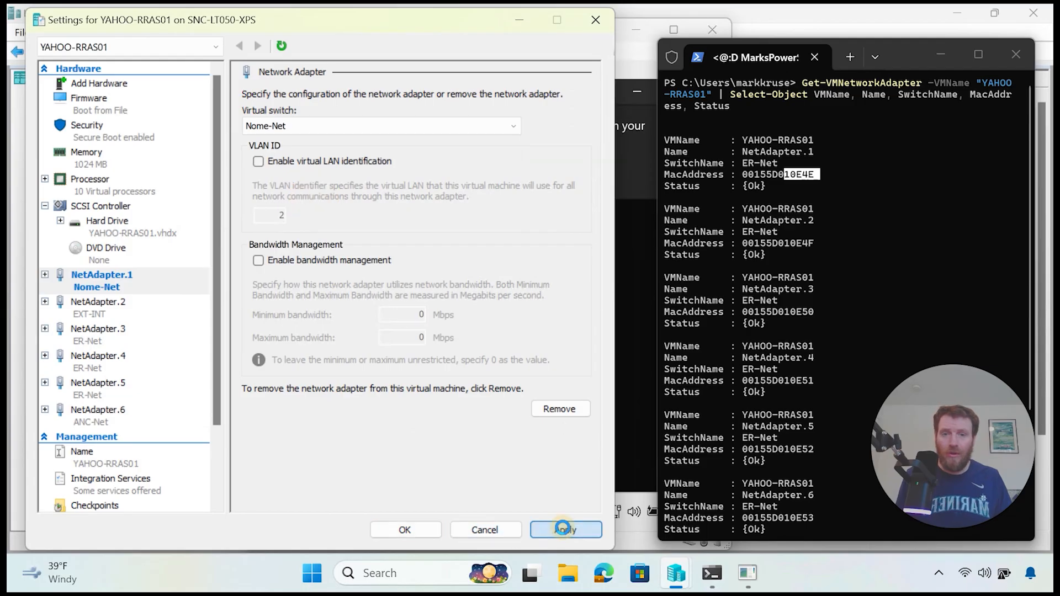
Step: Connect NetAdapter.3, MAC ending 0E50, to the JUN-Net switch
left_click(633, 436)
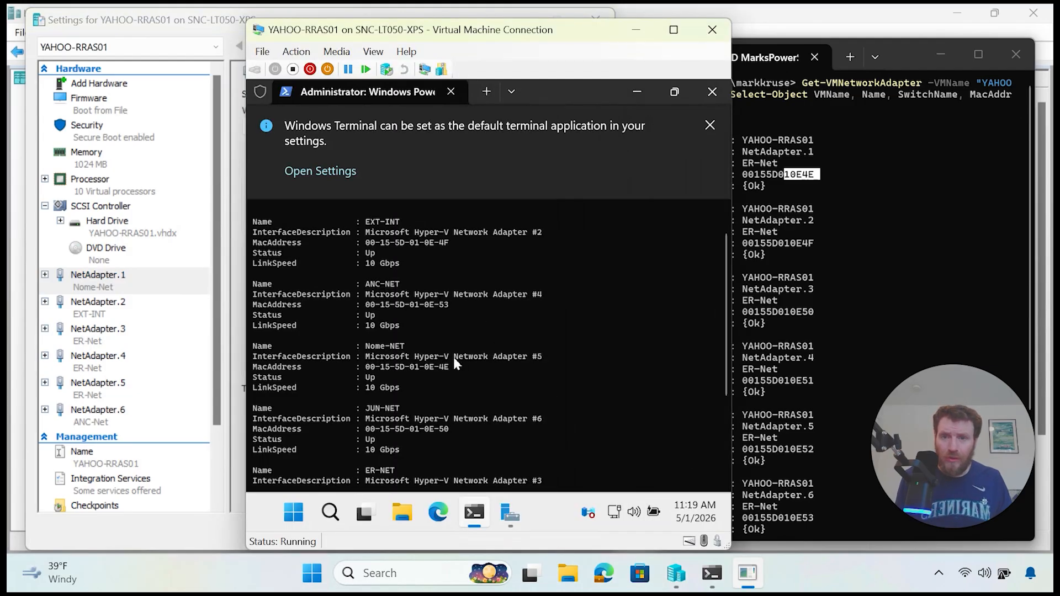
scroll(453, 356, "down", 1)
scroll(423, 415, "down", 1)
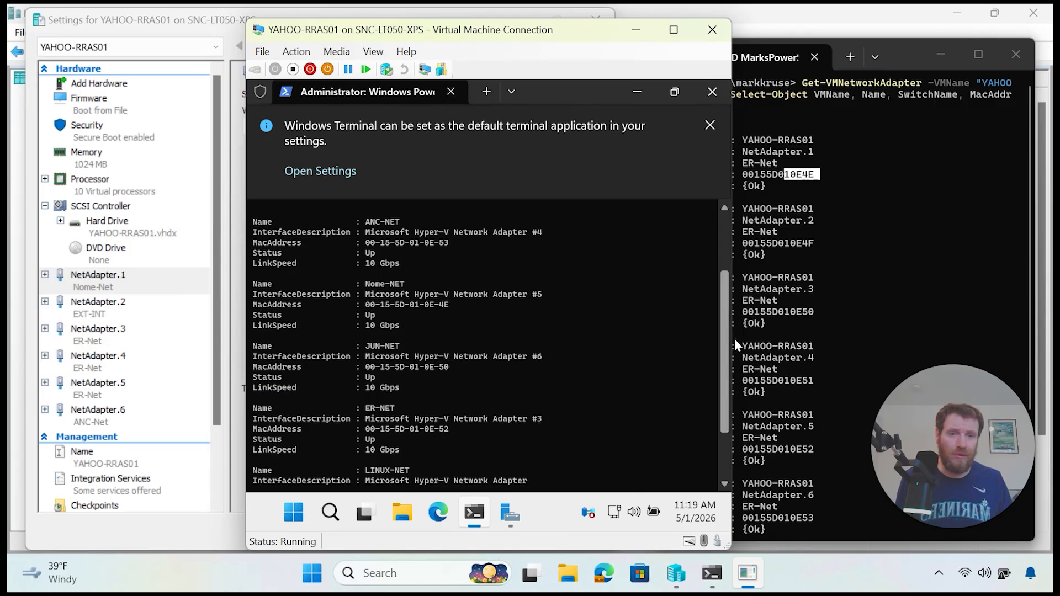
left_click_drag(814, 312, 795, 315)
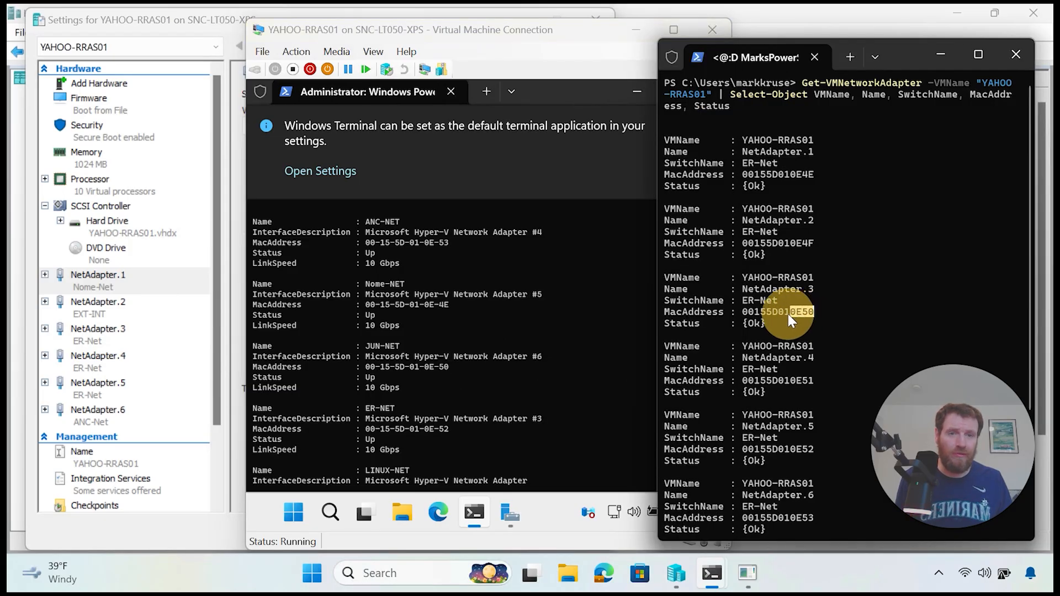
left_click(106, 335)
left_click(278, 128)
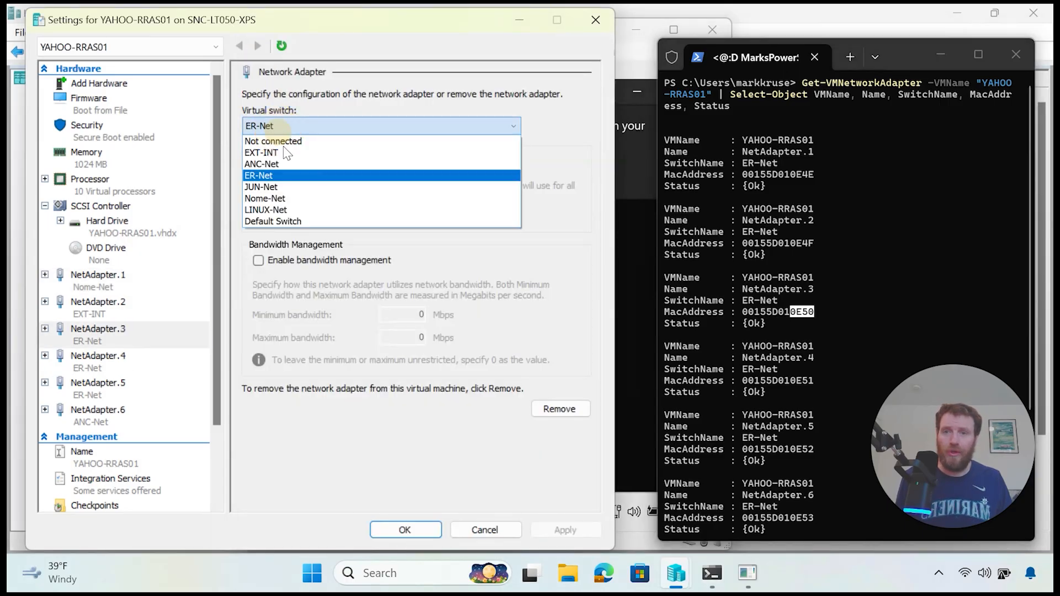
left_click(297, 191)
left_click(565, 530)
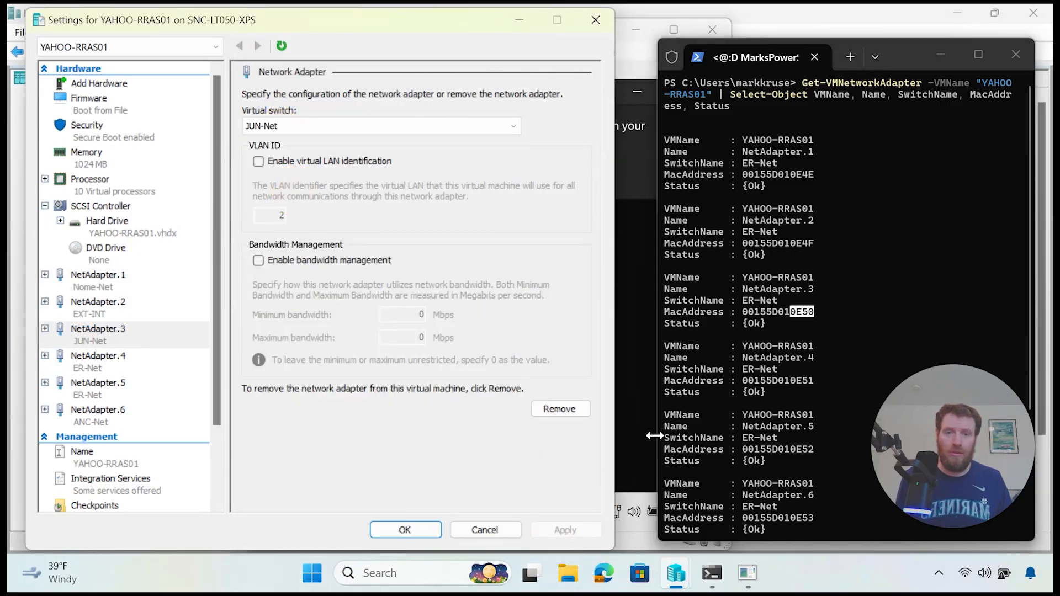
Step: Connect NetAdapter.4 to the LINUX-Net switch and close the VM settings with OK
left_click(640, 438)
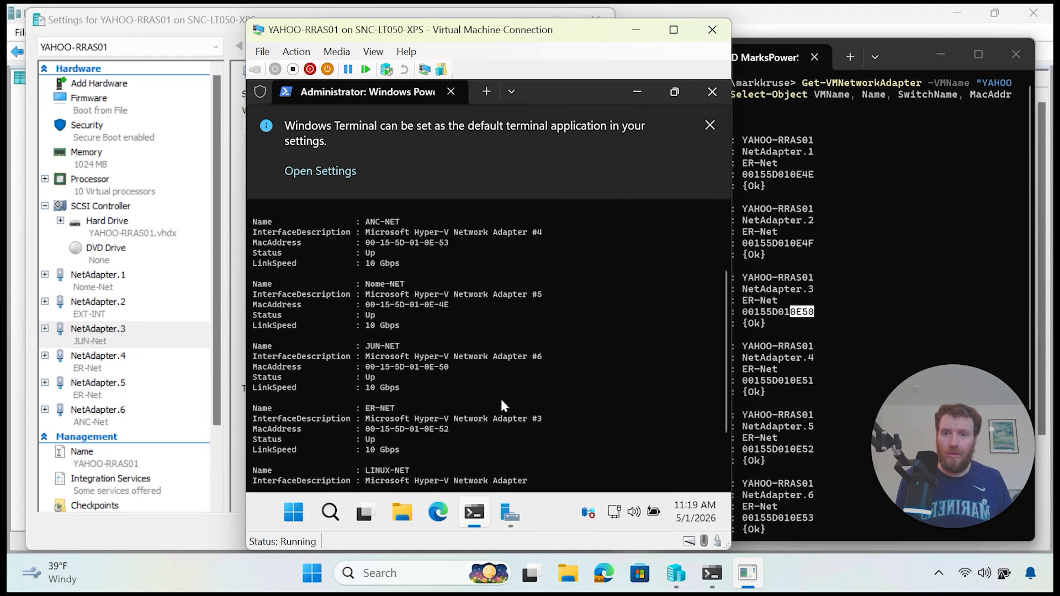
scroll(494, 406, "down", 1)
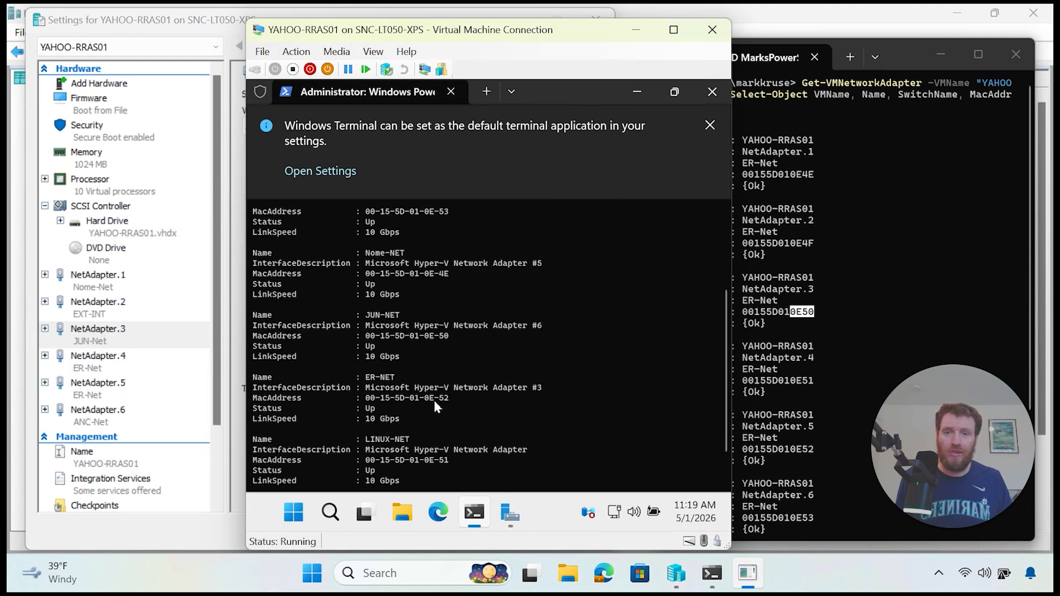
left_click(798, 476)
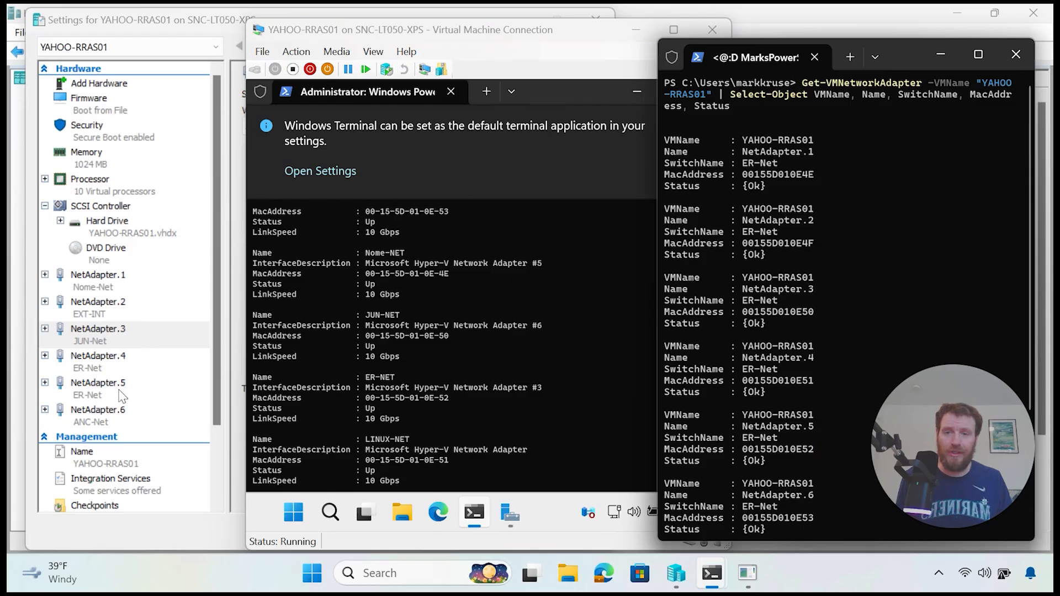
left_click(479, 429)
scroll(480, 430, "down", 1)
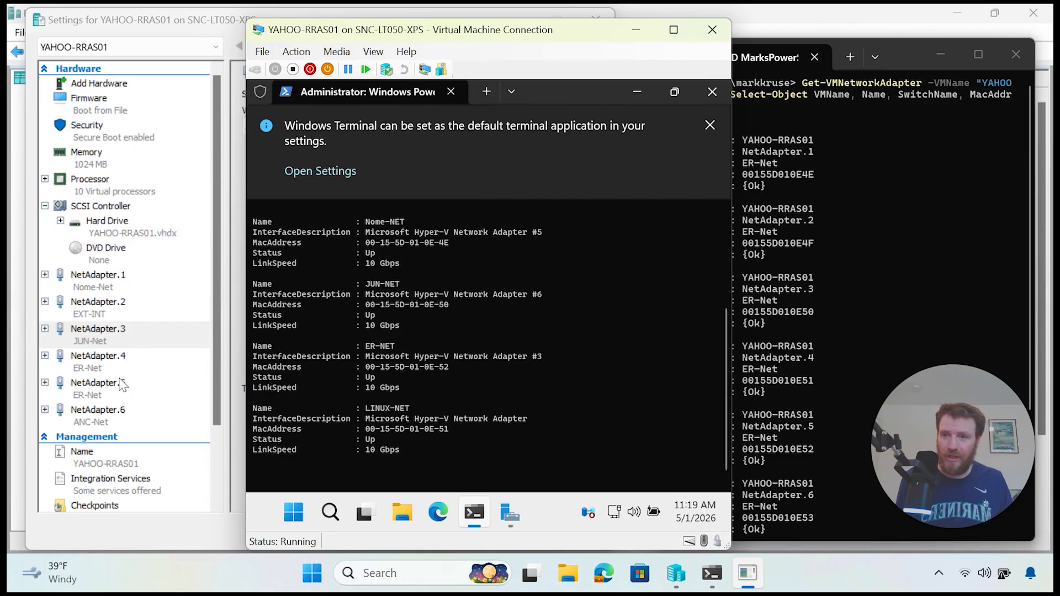
left_click(94, 360)
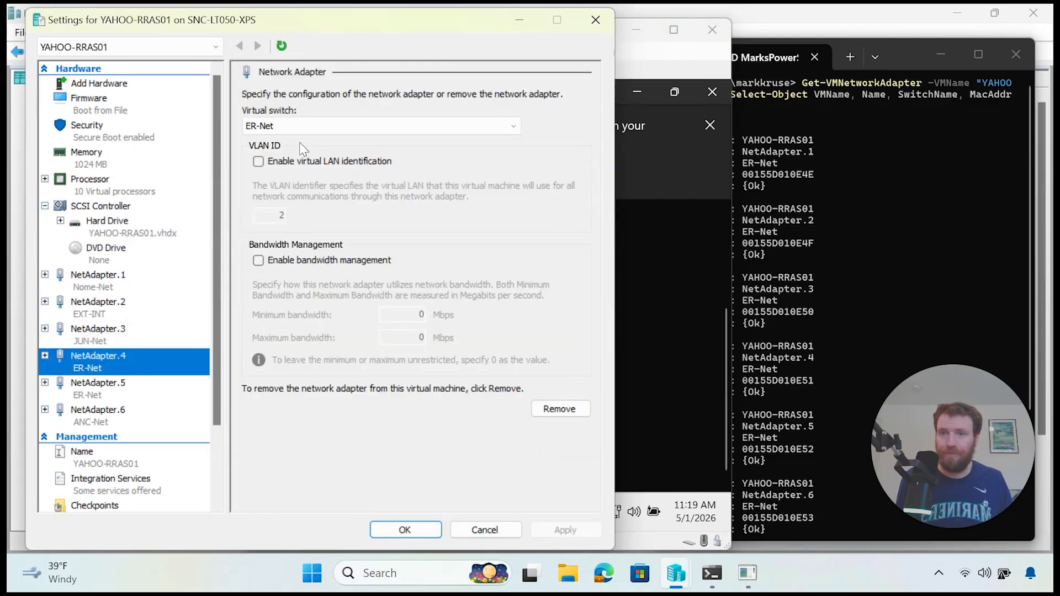
left_click(306, 129)
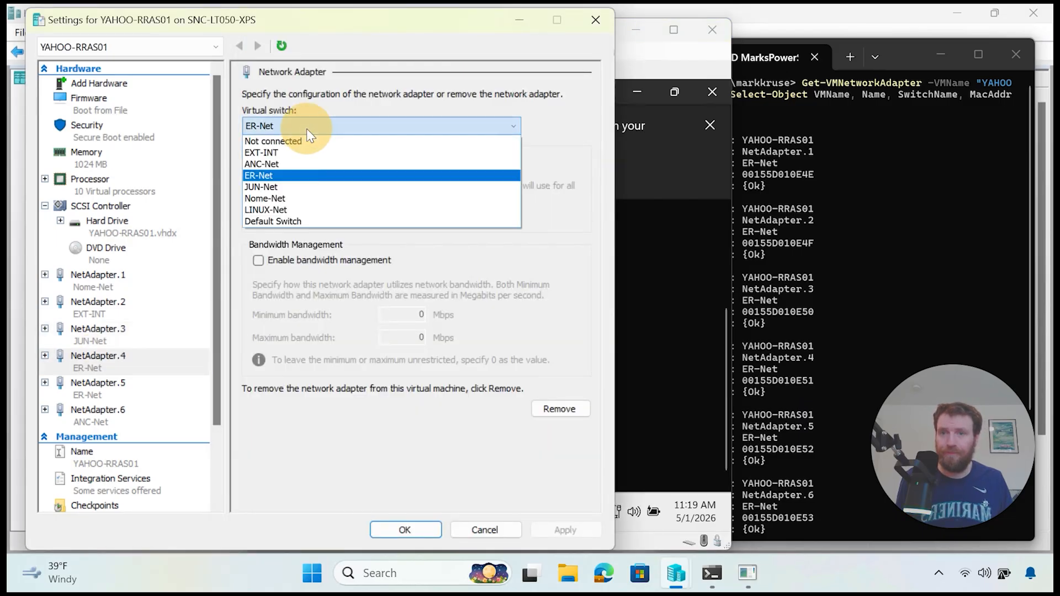
left_click(306, 208)
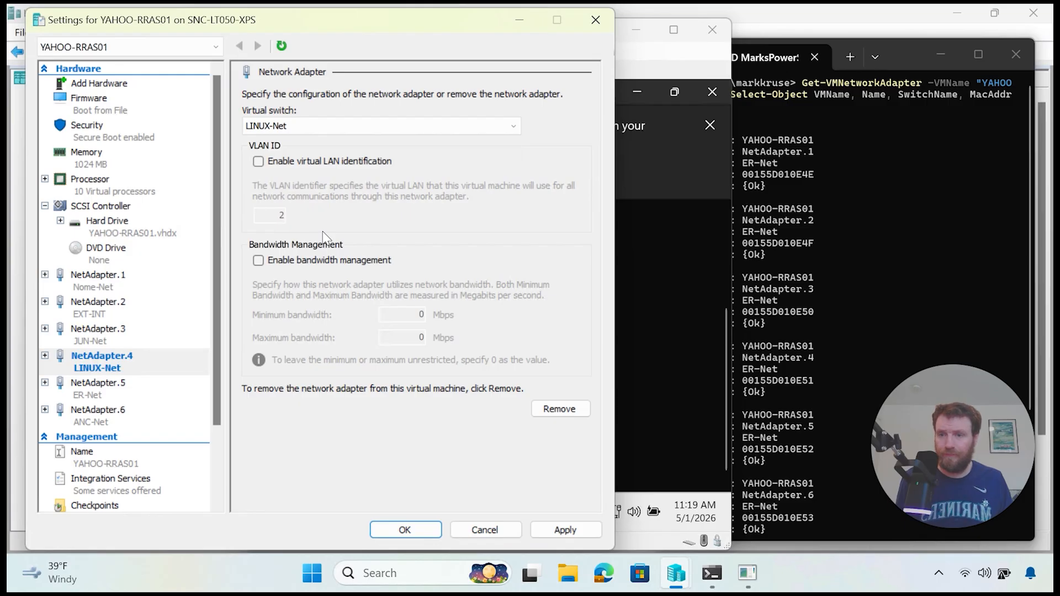
left_click(563, 529)
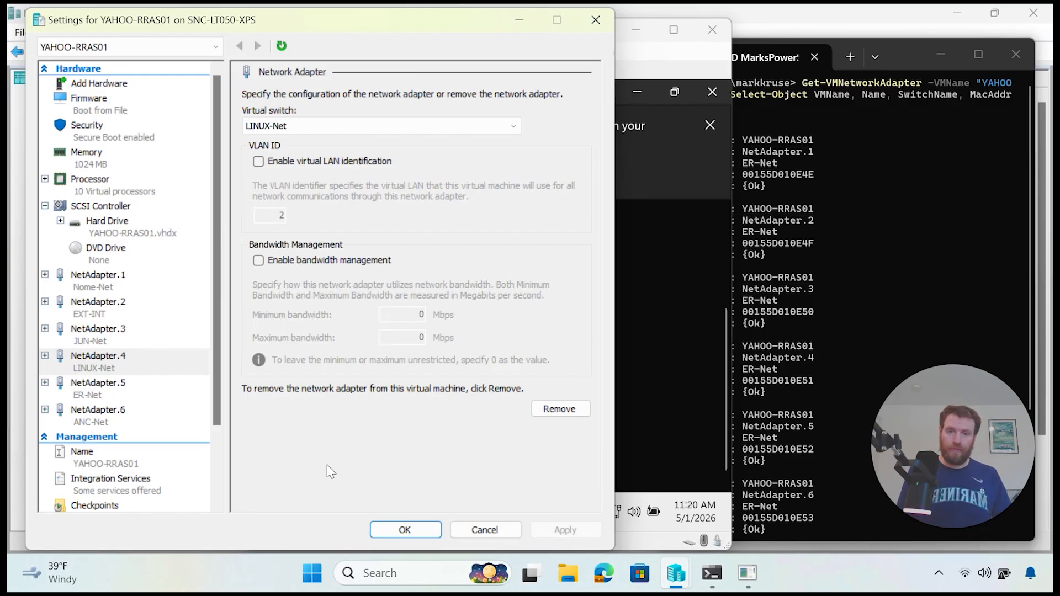
left_click(414, 533)
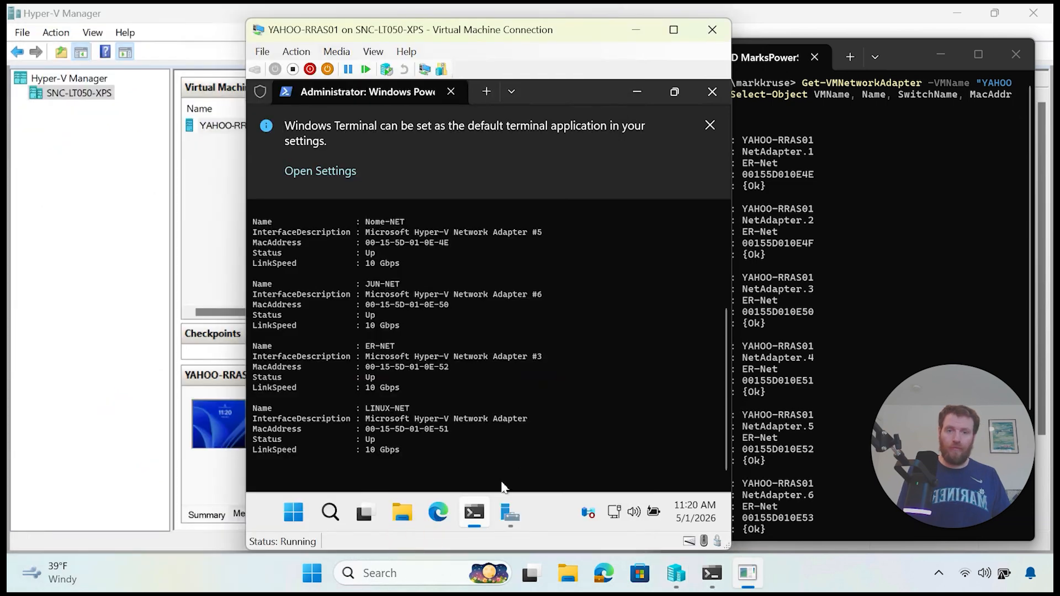
Step: Run ipconfig in the maximized VM console, showing EXT-INT at 192.168.1.64 and LAN adapters on 169.254
left_click(672, 29)
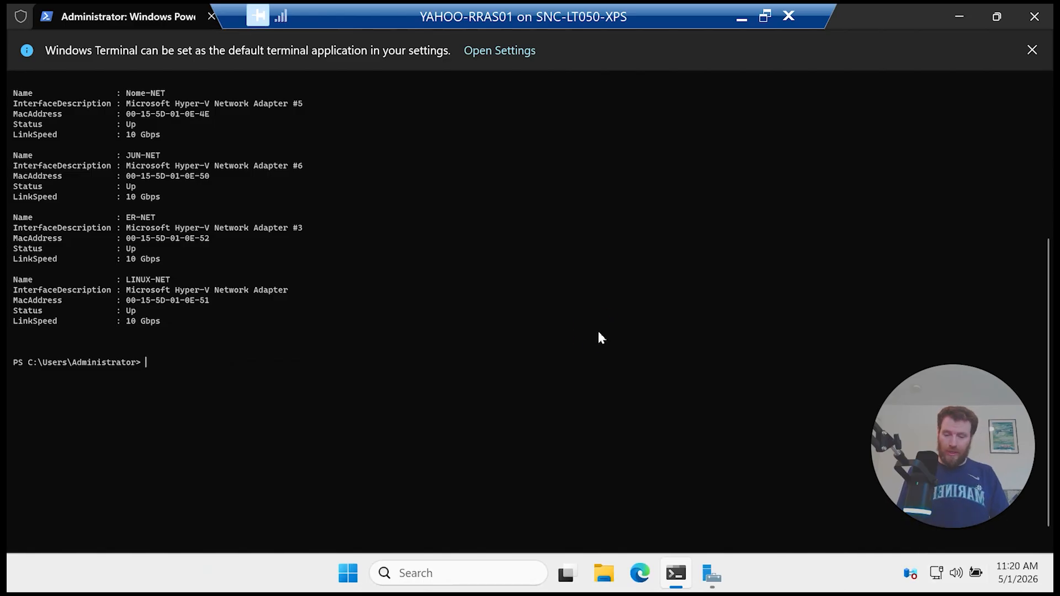
type("ipconfig")
key("Return")
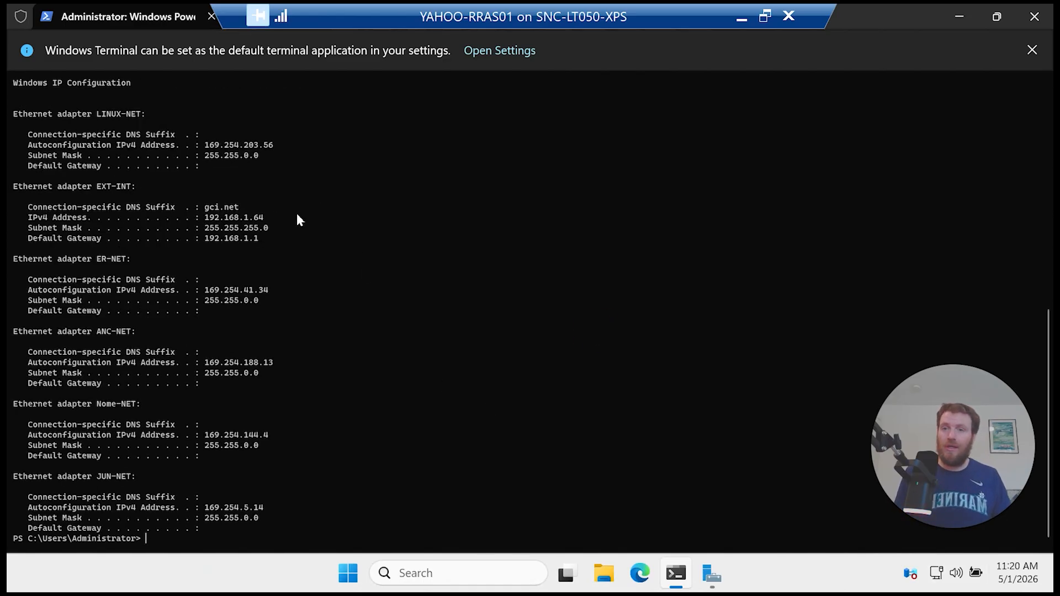
left_click_drag(276, 239, 31, 213)
left_click_drag(276, 487, 224, 359)
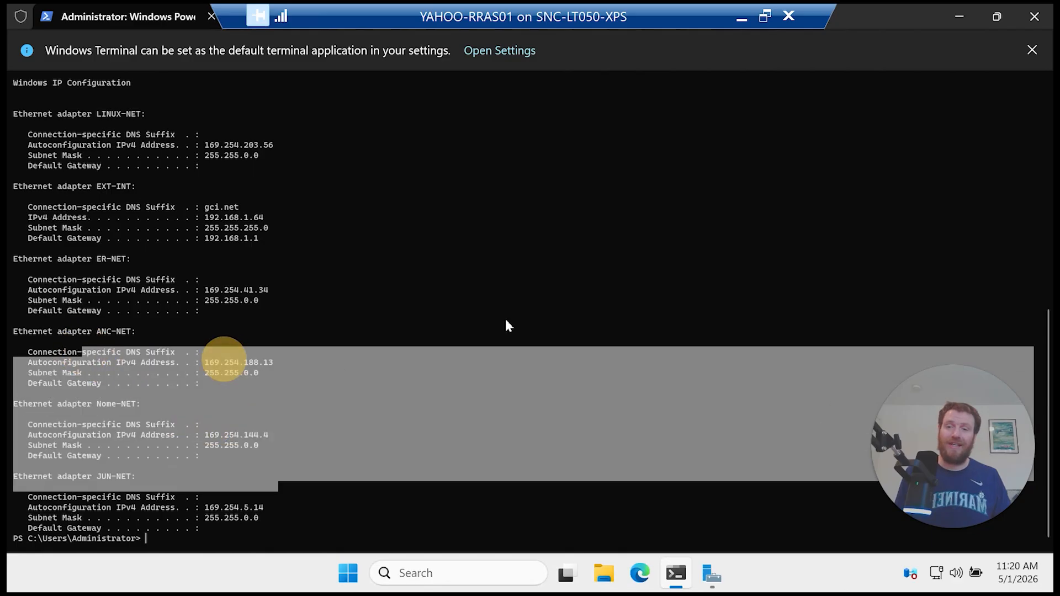
Step: Clear the VM's PowerShell window with cls
left_click(497, 242)
type("cls")
key("Return")
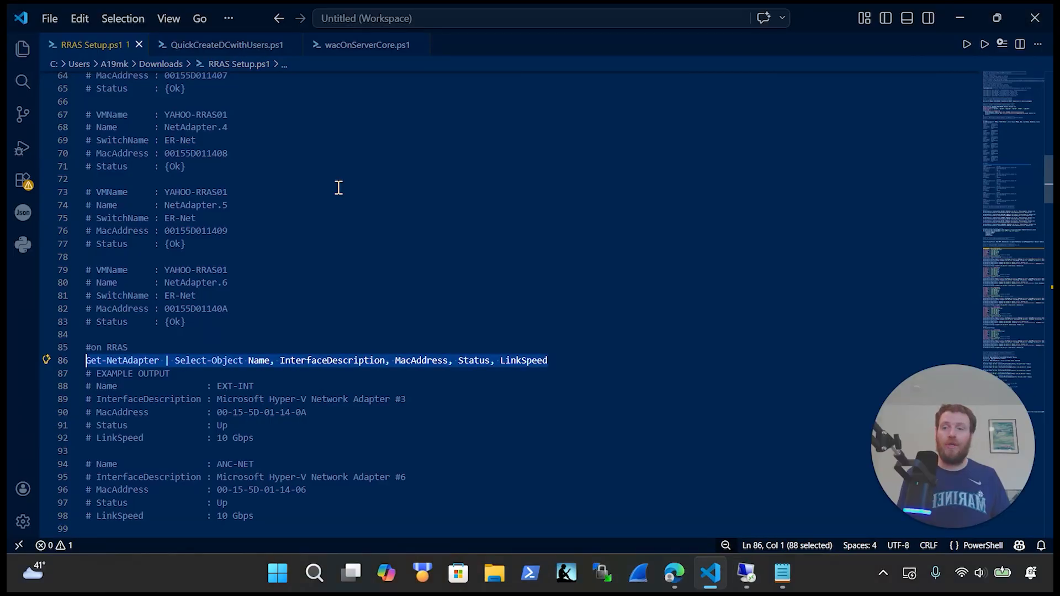
Step: Copy lines 127–151, the #Set IP block through New-NetFirewallRule, from the RRAS script
scroll(338, 232, "down", 15)
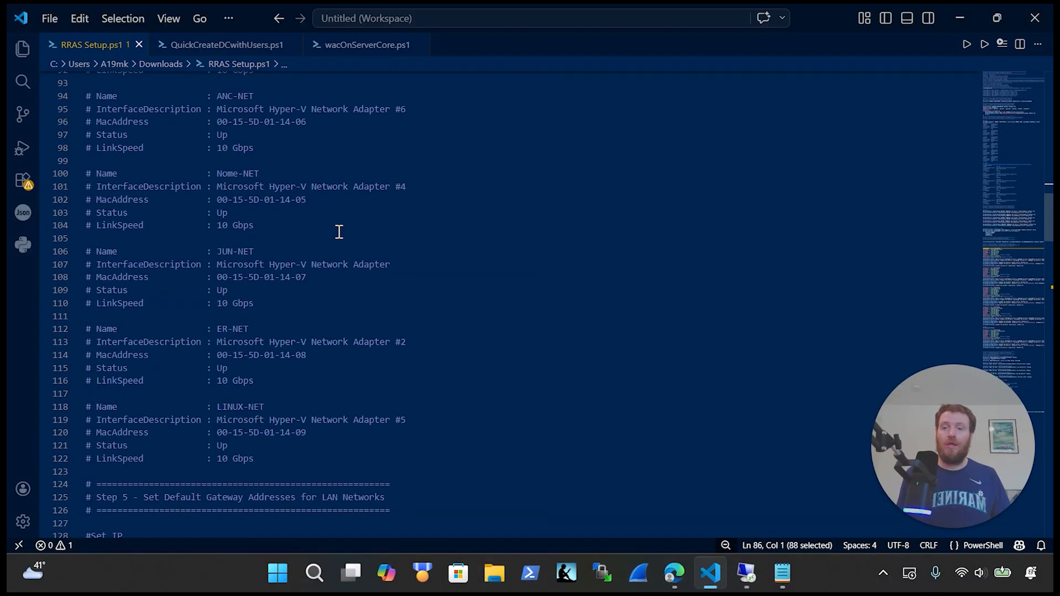
scroll(337, 235, "down", 1)
left_click_drag(620, 362, 59, 164)
key("ctrl+x")
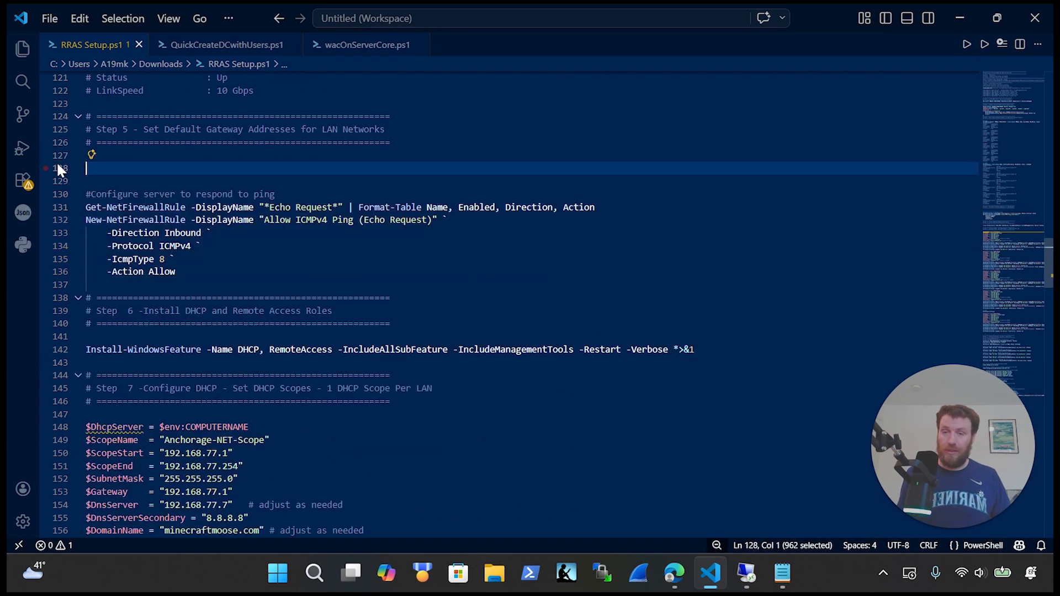
key("ctrl+z")
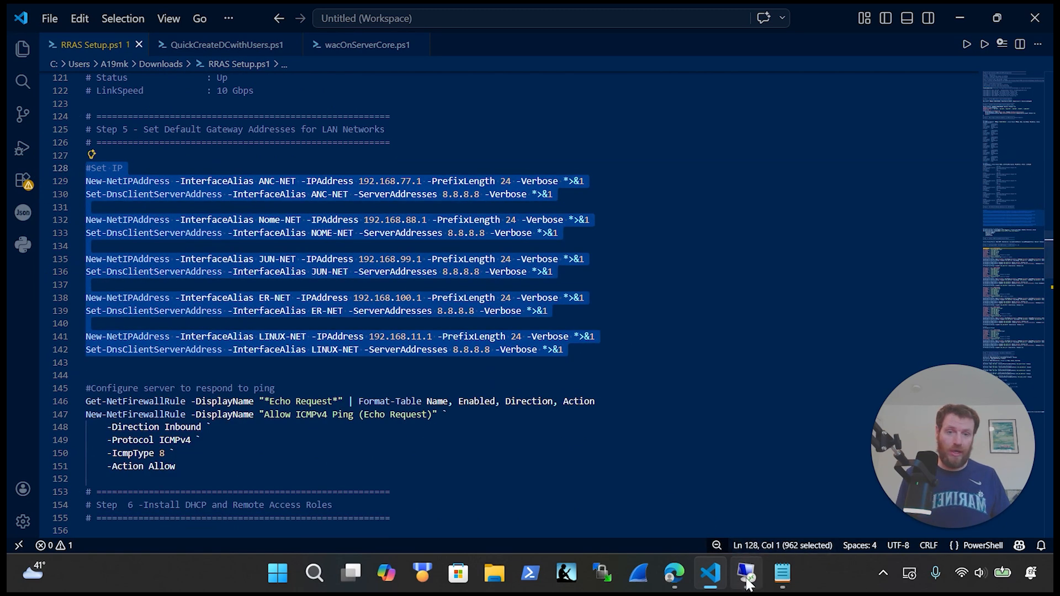
left_click_drag(217, 468, 128, 402)
left_click_drag(101, 369, 49, 166)
key("ctrl+x")
key("ctrl+z")
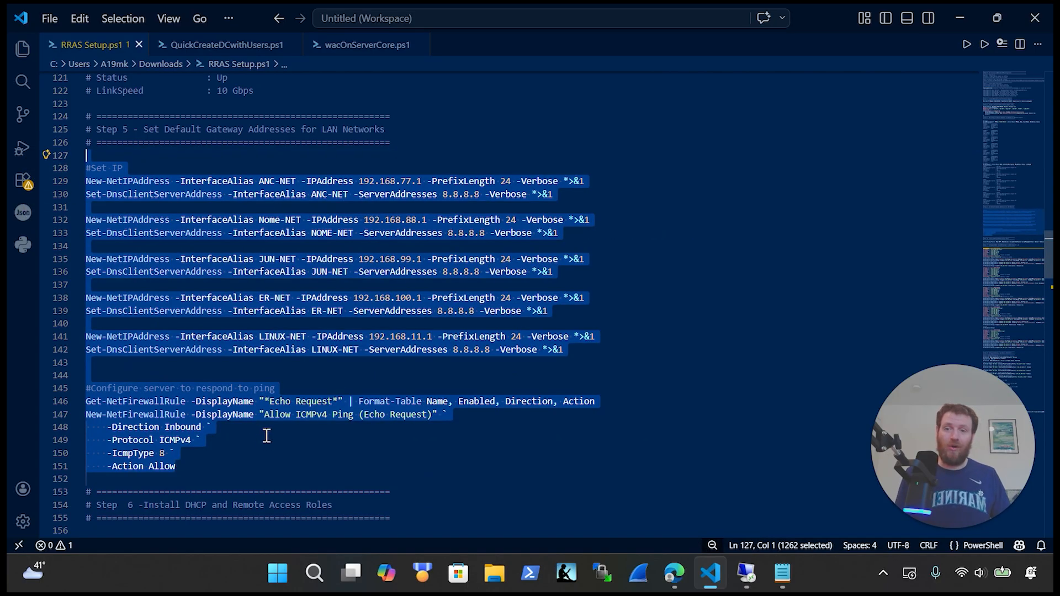
scroll(266, 436, "down", 1)
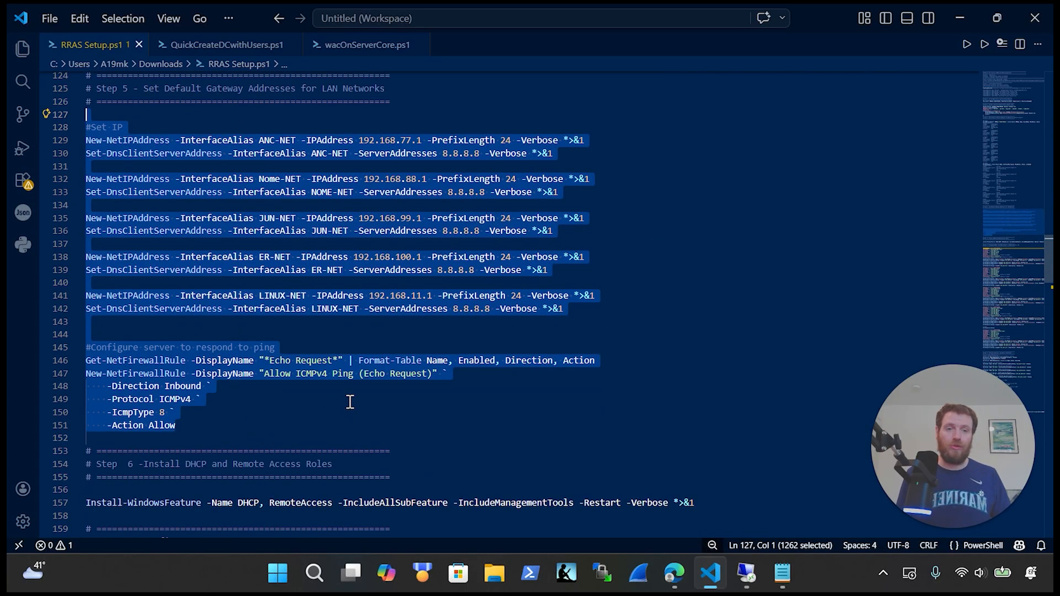
left_click(749, 573)
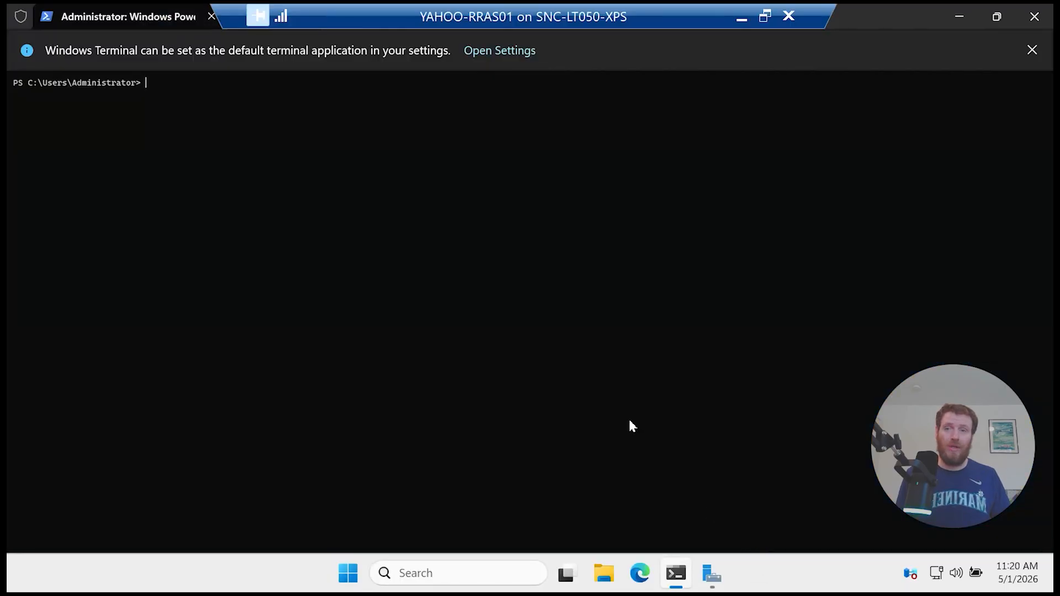
Step: Paste the static IP, DNS and ICMPv4 firewall commands into the VM's PowerShell
right_click(387, 176)
left_click(486, 395)
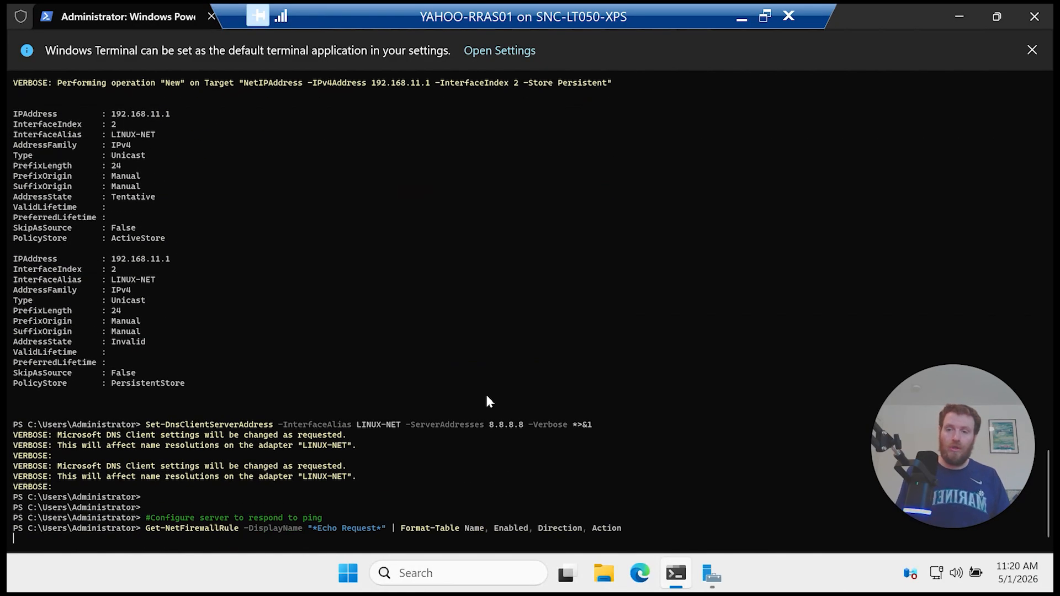
scroll(486, 396, "up", 3)
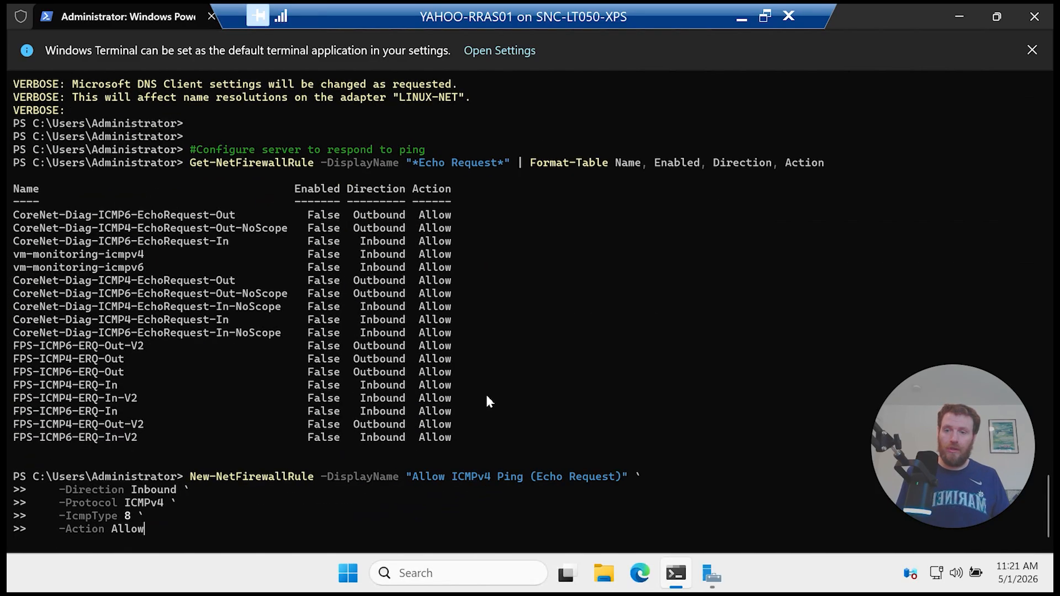
scroll(486, 397, "up", 1)
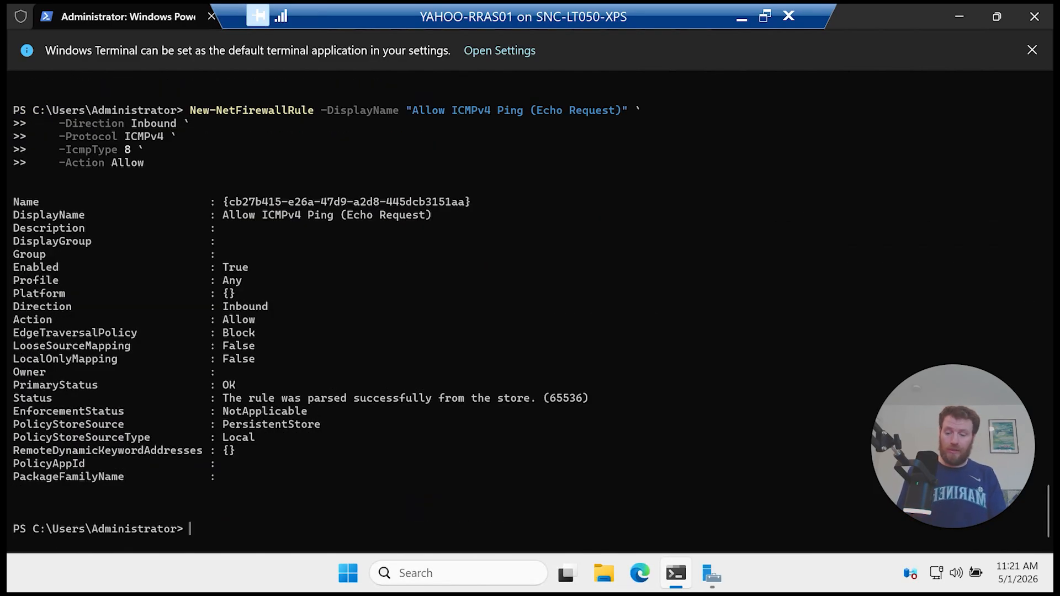
Step: Run ipconfig to confirm ER-NET at 192.168.100.1 and ANC-NET at 192.168.77.1
type("ipconfig")
key("Return")
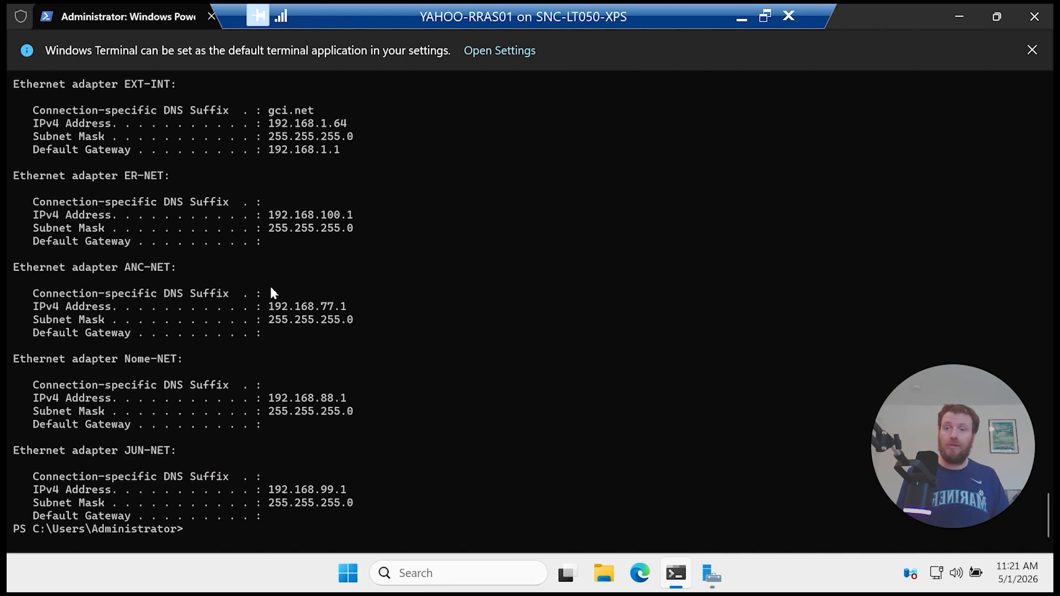
left_click_drag(352, 214, 259, 214)
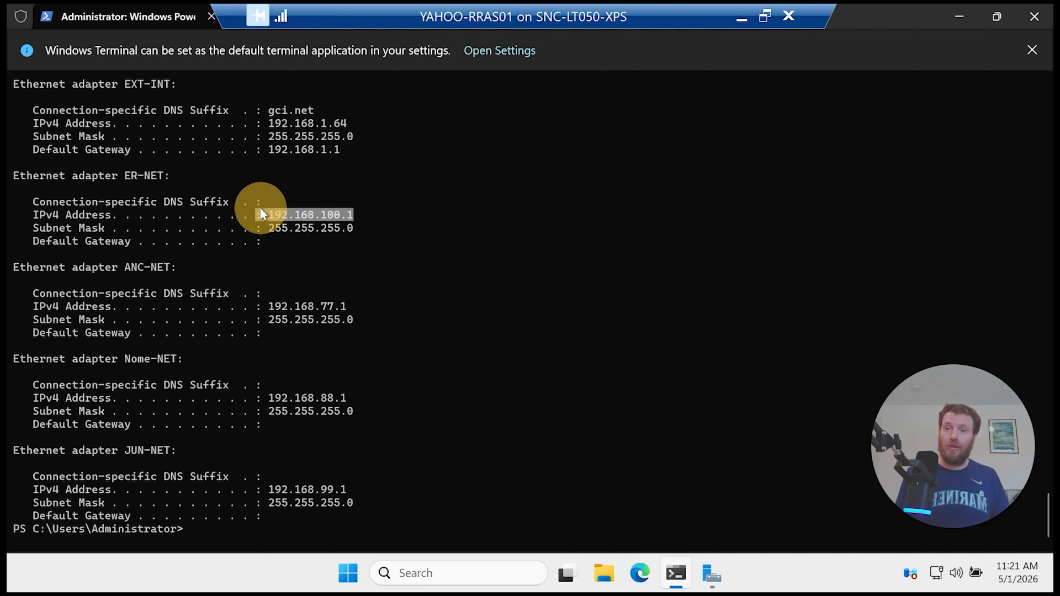
left_click_drag(197, 175, 131, 168)
left_click_drag(365, 307, 241, 300)
left_click_drag(189, 267, 138, 268)
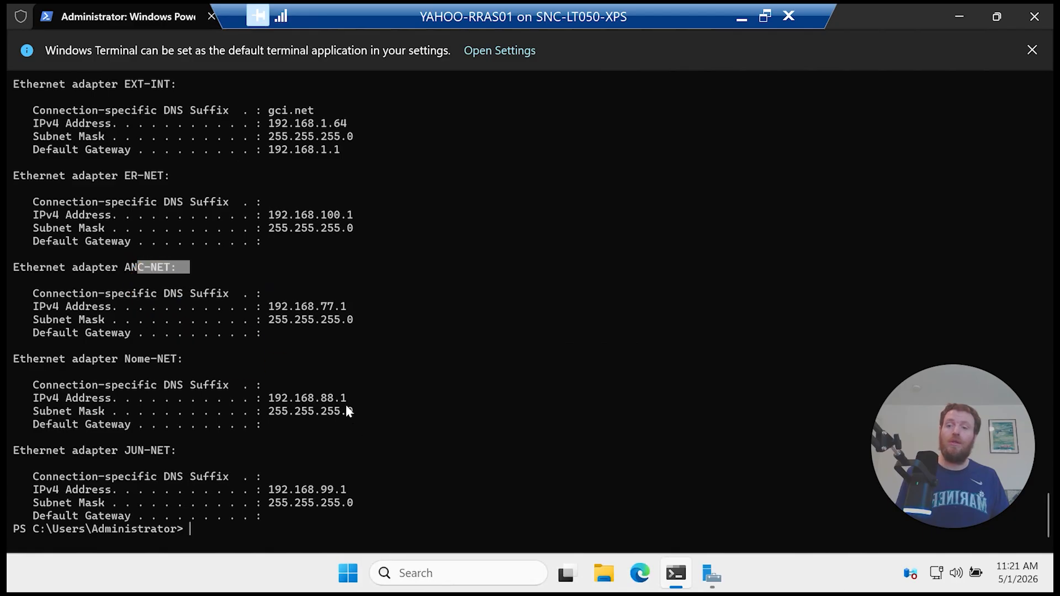
scroll(306, 336, "up", 2)
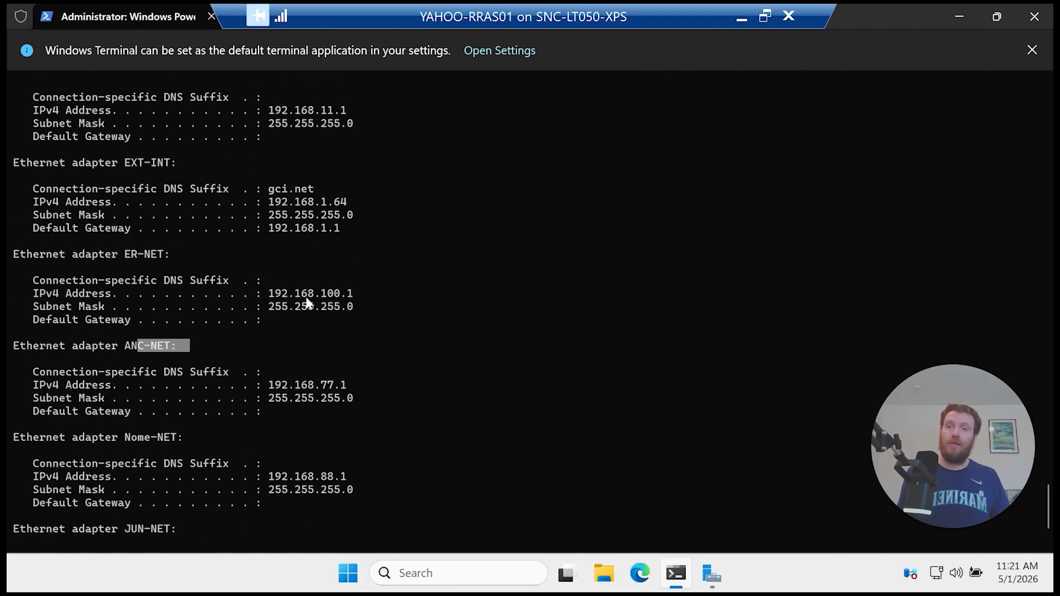
scroll(450, 392, "down", 2)
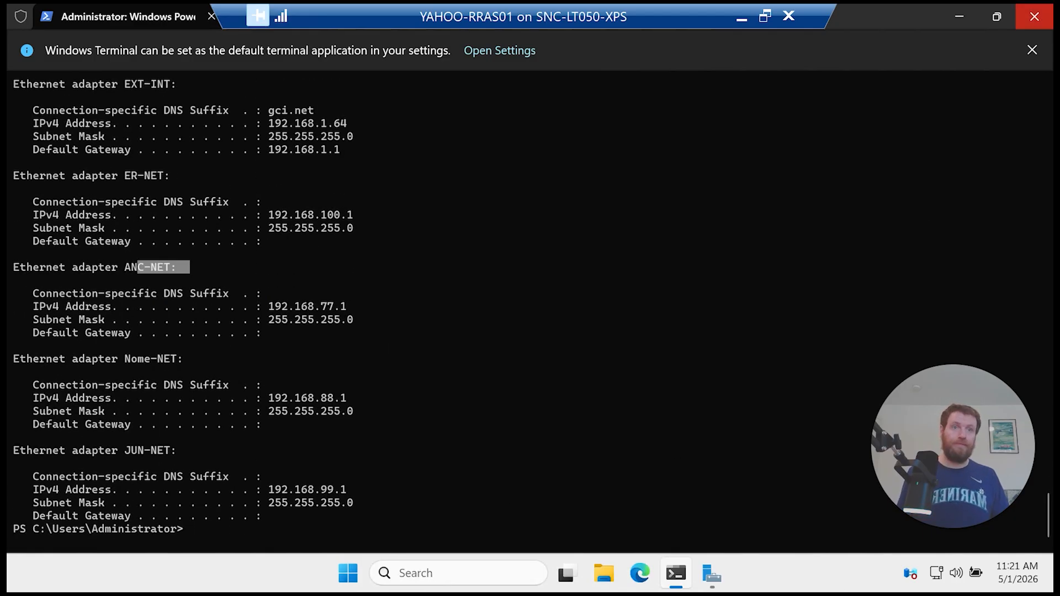
scroll(441, 292, "down", 5)
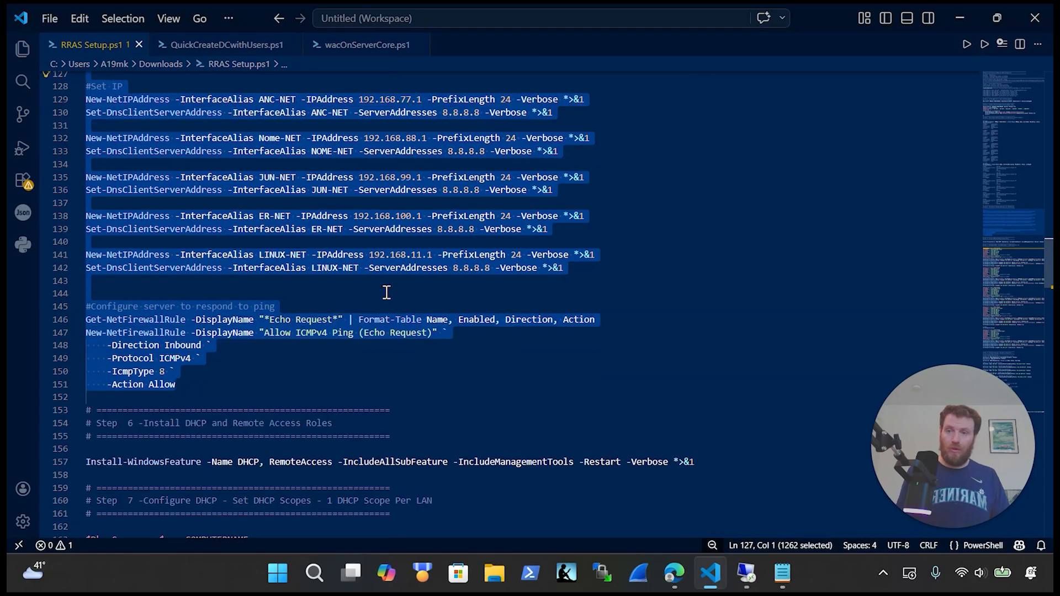
Step: Select the Install-WindowsFeature line and try pasting it in the VM, discarding the wrong text
left_click(727, 298)
left_click_drag(335, 285, 88, 295)
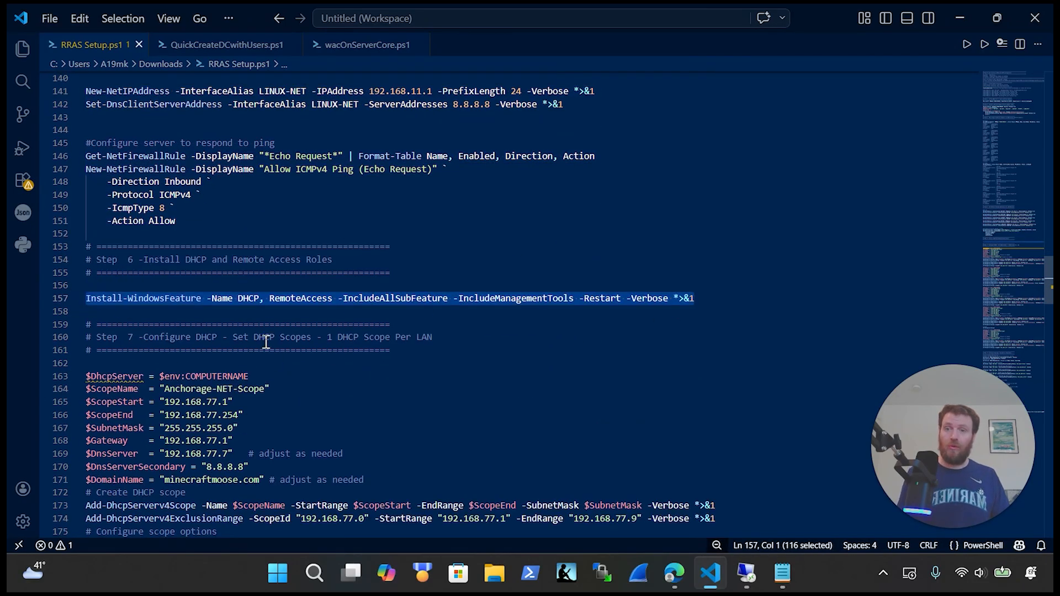
left_click(737, 587)
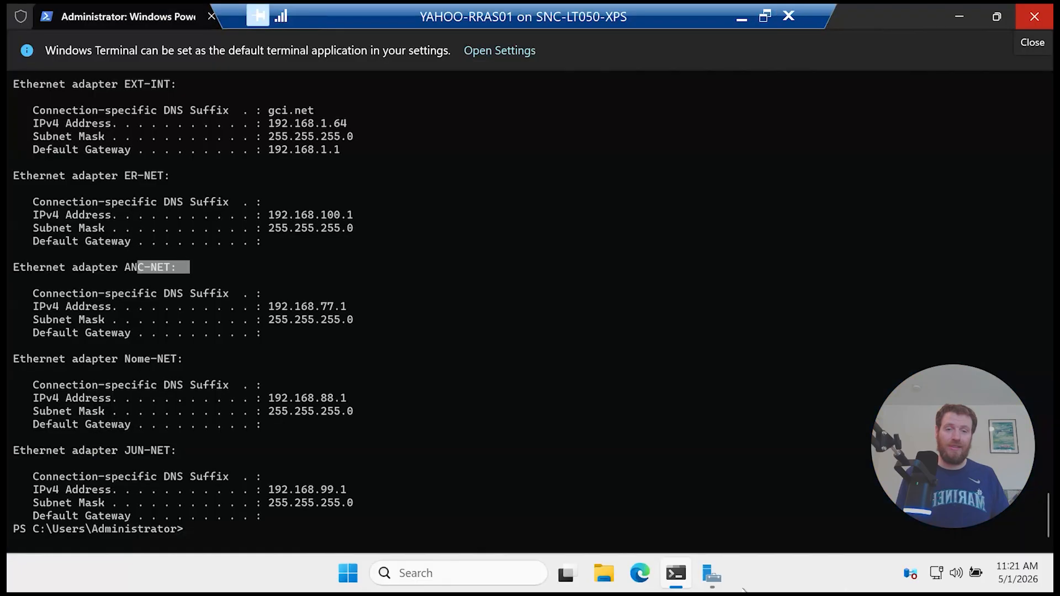
left_click(589, 473)
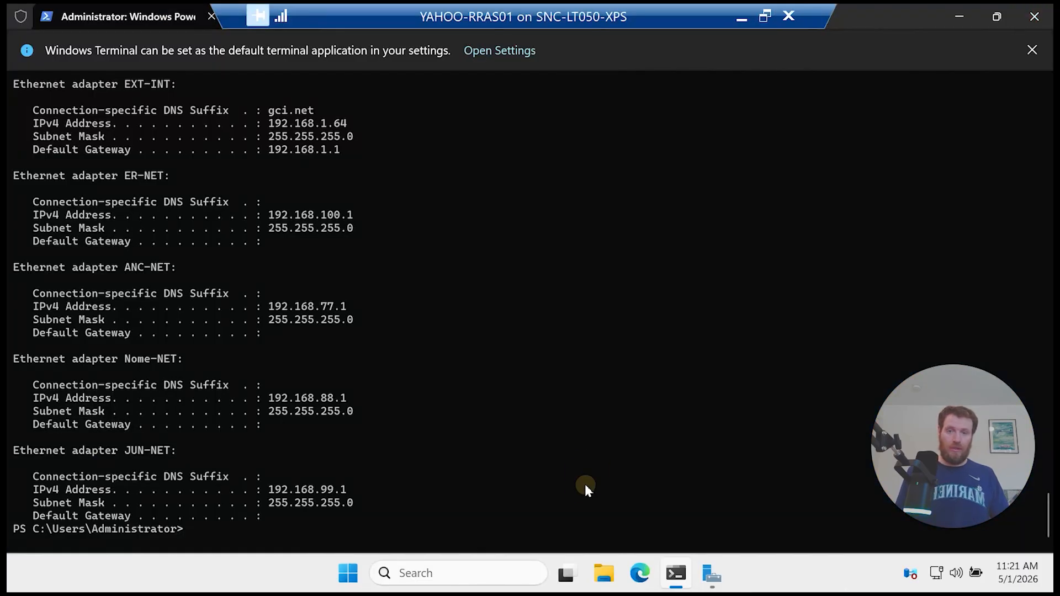
right_click(585, 485)
key("Escape")
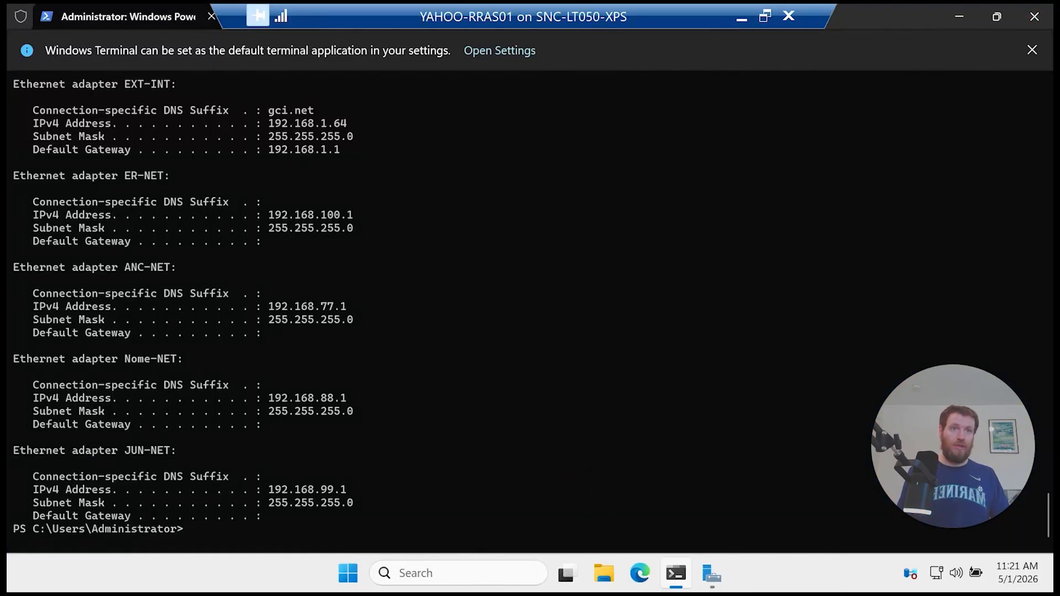
Step: Copy the Install-WindowsFeature line again and run it in the VM for DHCP and RemoteAccess
key("alt+Tab")
key("ctrl+x")
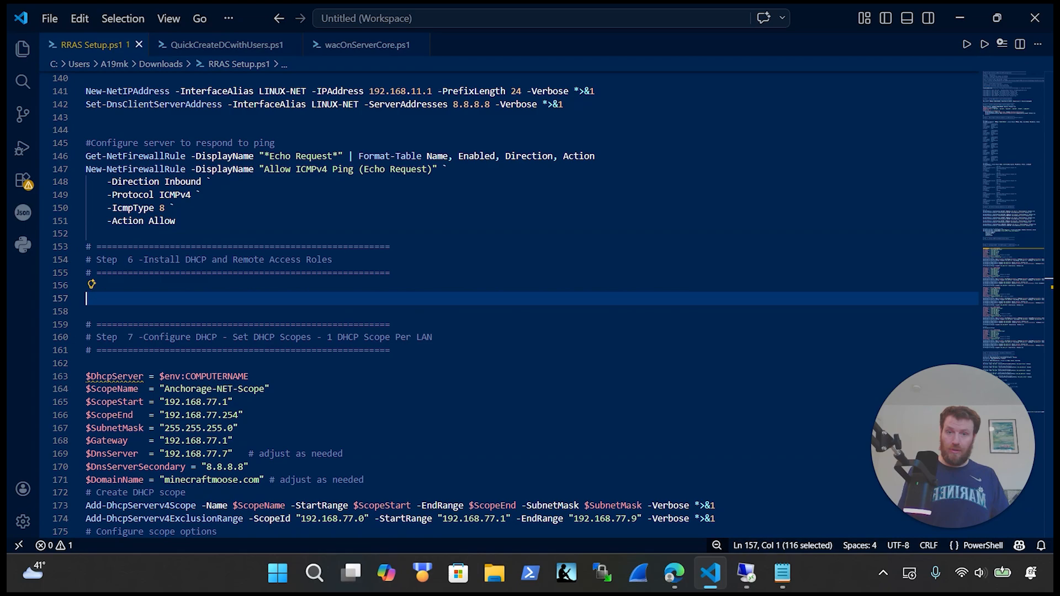
key("ctrl+z")
key("alt+Tab")
right_click(468, 258)
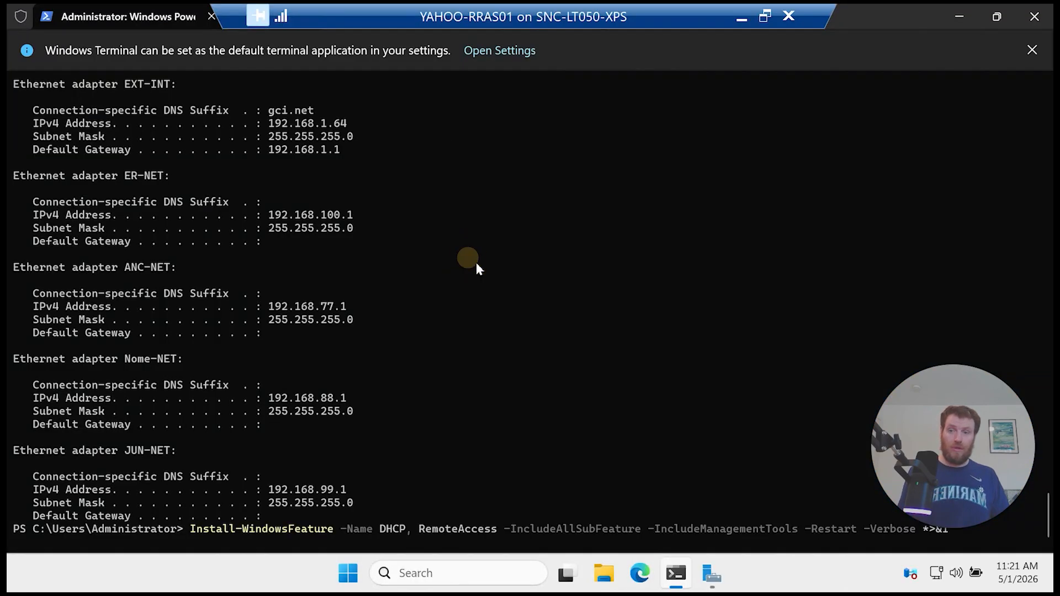
key("Return")
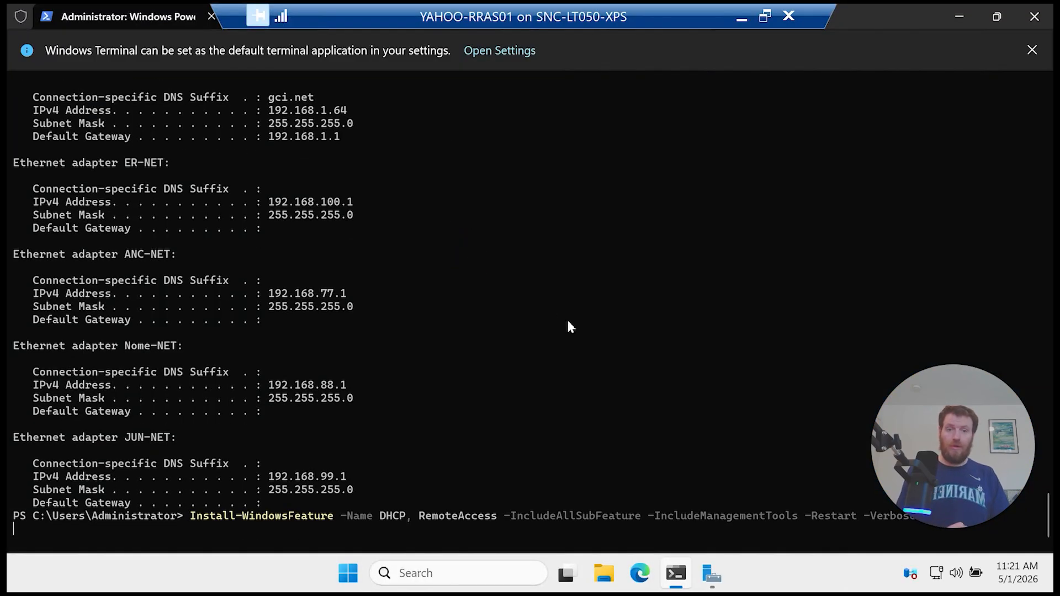
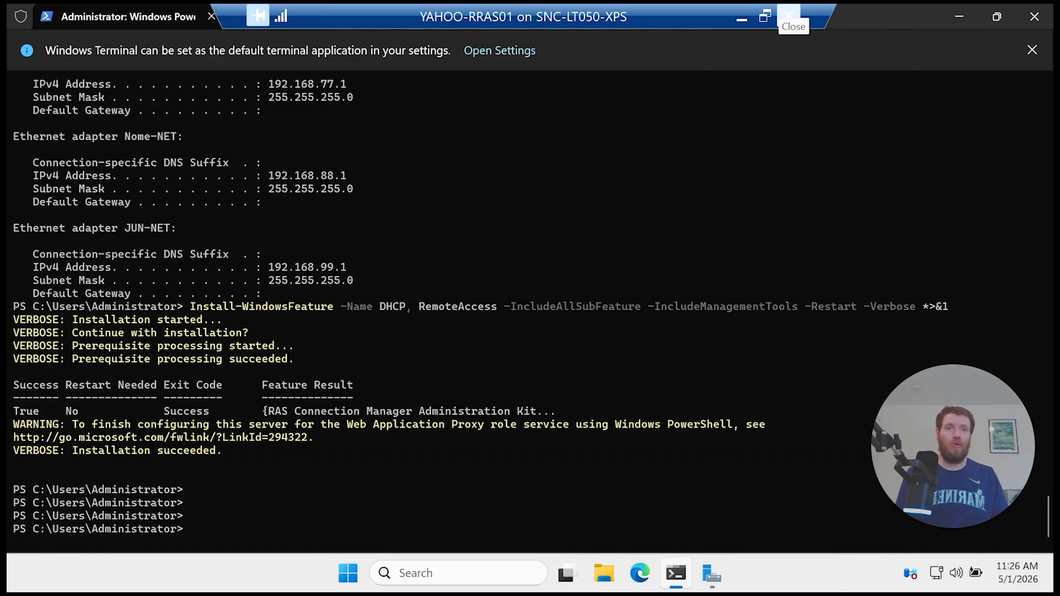
Step: Copy the DHCP scope block from the setup script in VS Code
left_click(741, 18)
scroll(381, 244, "down", 19)
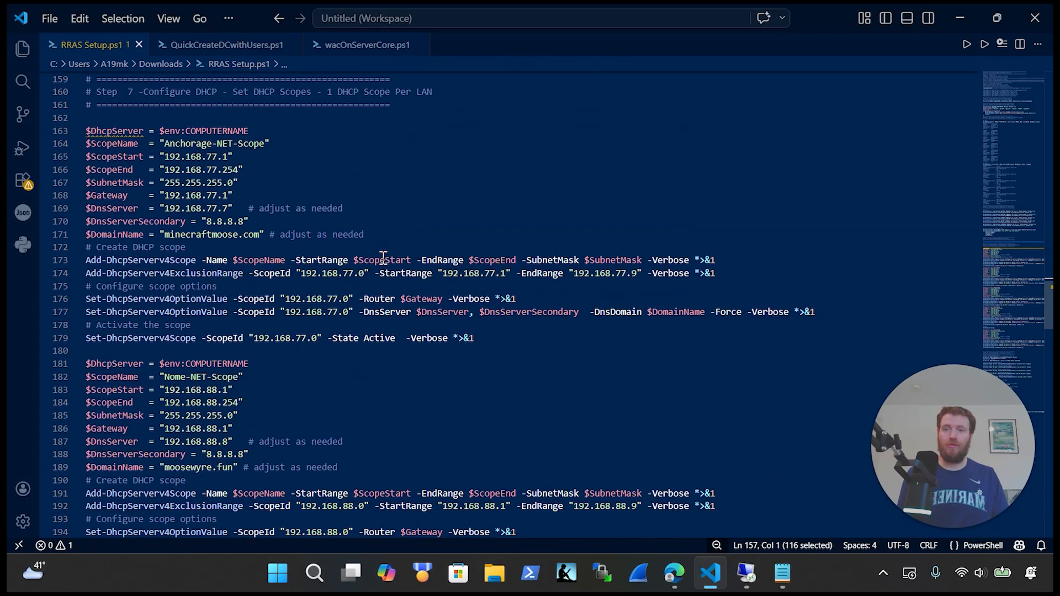
scroll(383, 259, "down", 9)
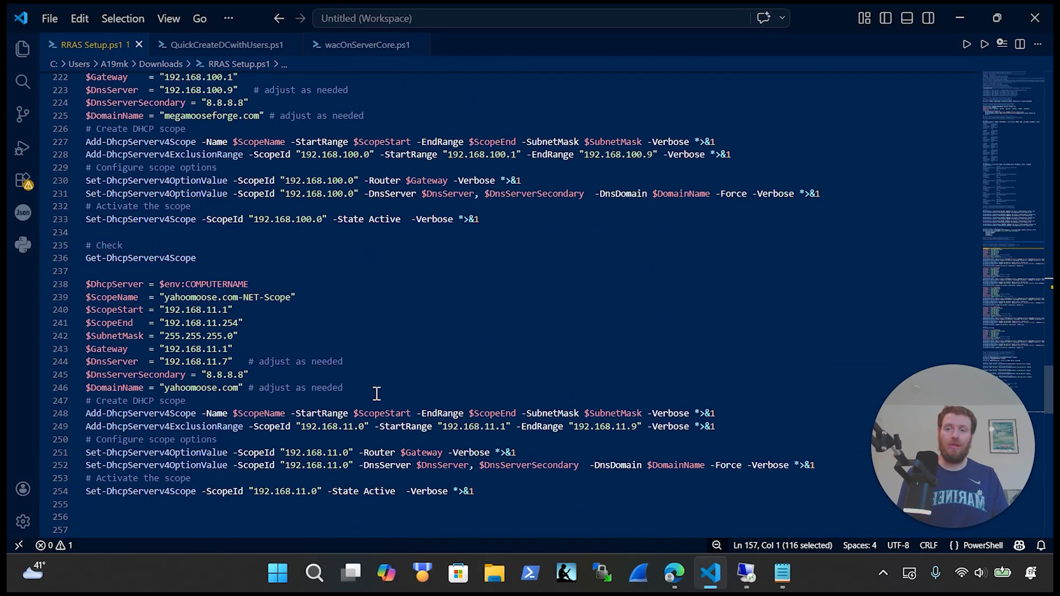
left_click_drag(547, 471, 81, 508)
key("Delete")
key("ctrl+z")
key("ctrl+c")
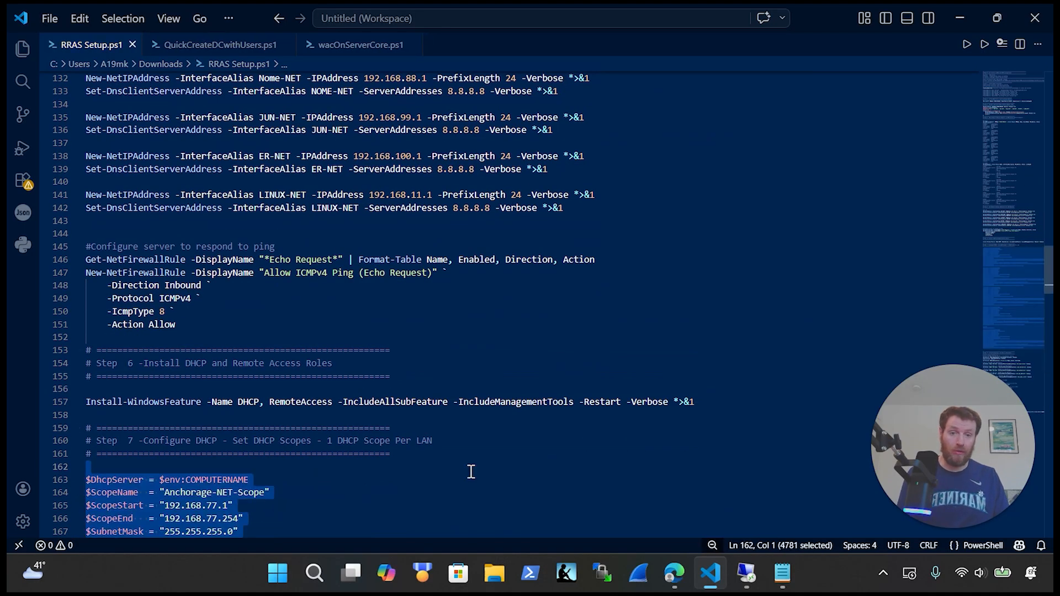
Step: Run the scope block in the VM's PowerShell, activating the 192.168.11.0 yahoomoose.com scope
left_click(751, 580)
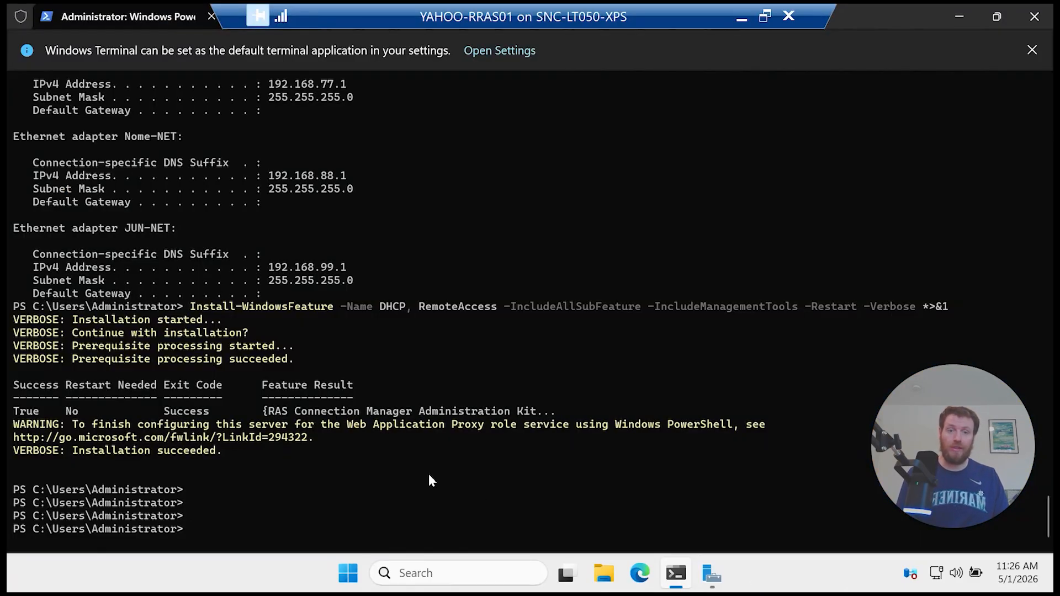
right_click(436, 428)
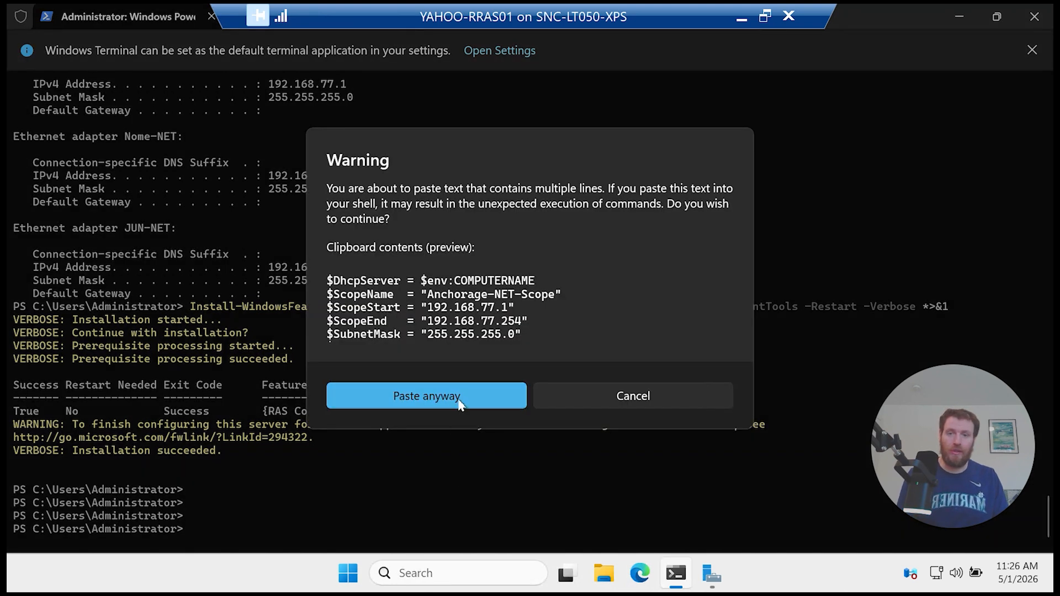
left_click(459, 395)
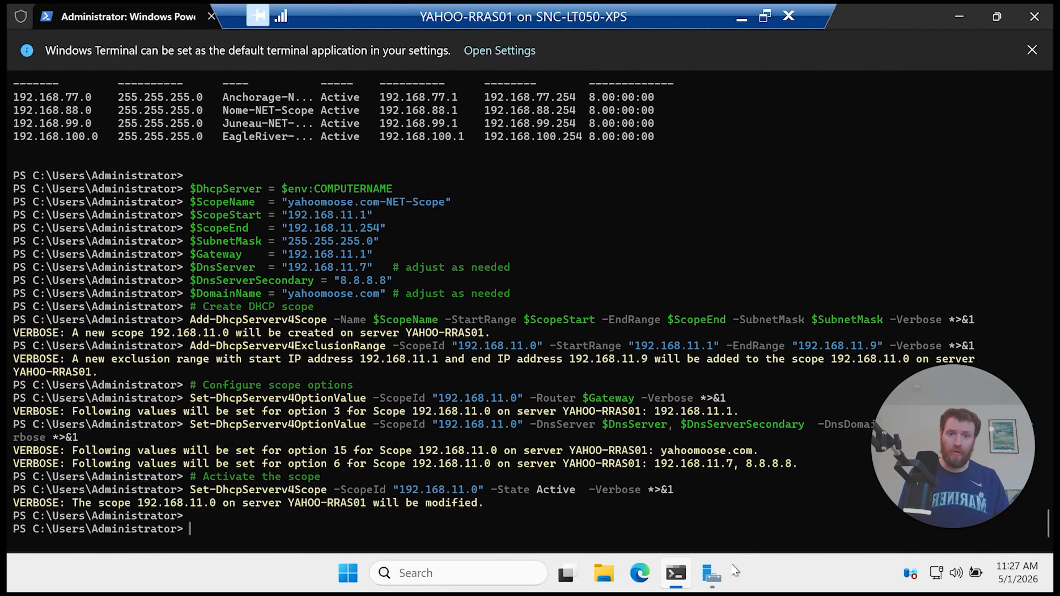
left_click(711, 574)
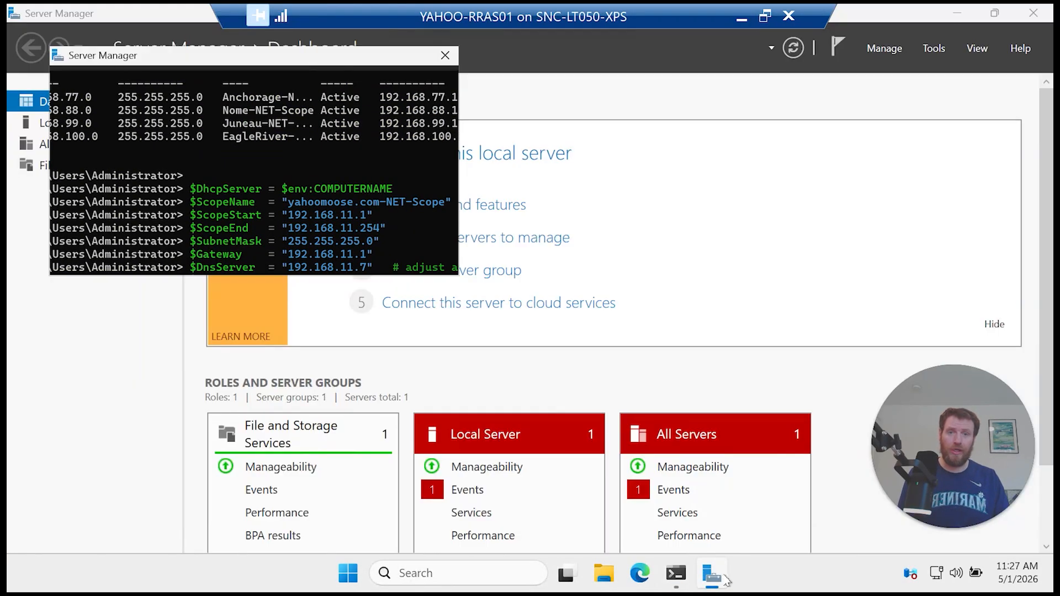
Step: Launch the DHCP console from Server Manager's Tools and enlarge its window and tree pane
left_click(938, 50)
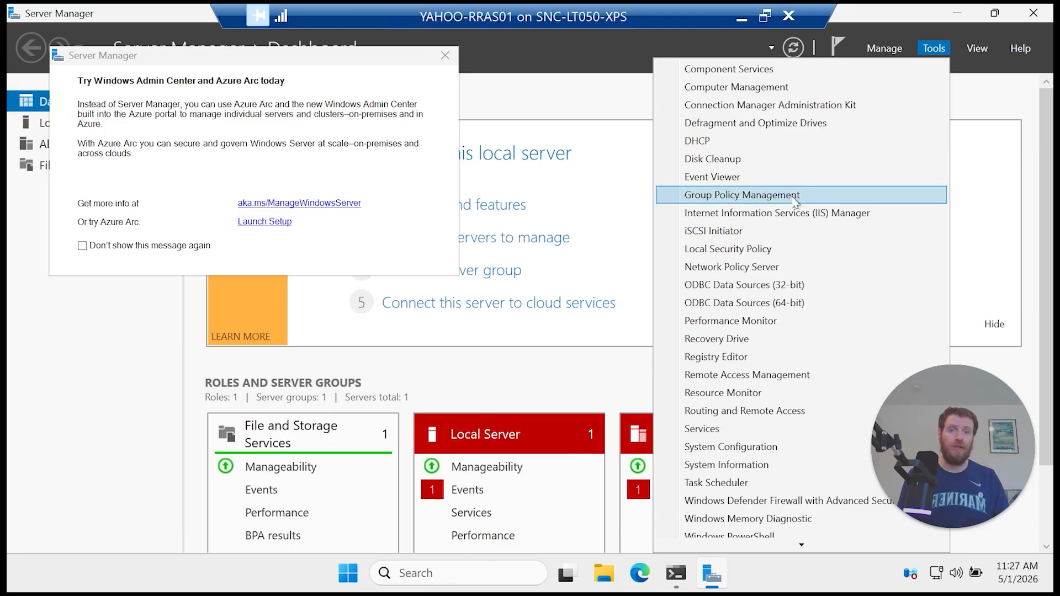
left_click(774, 140)
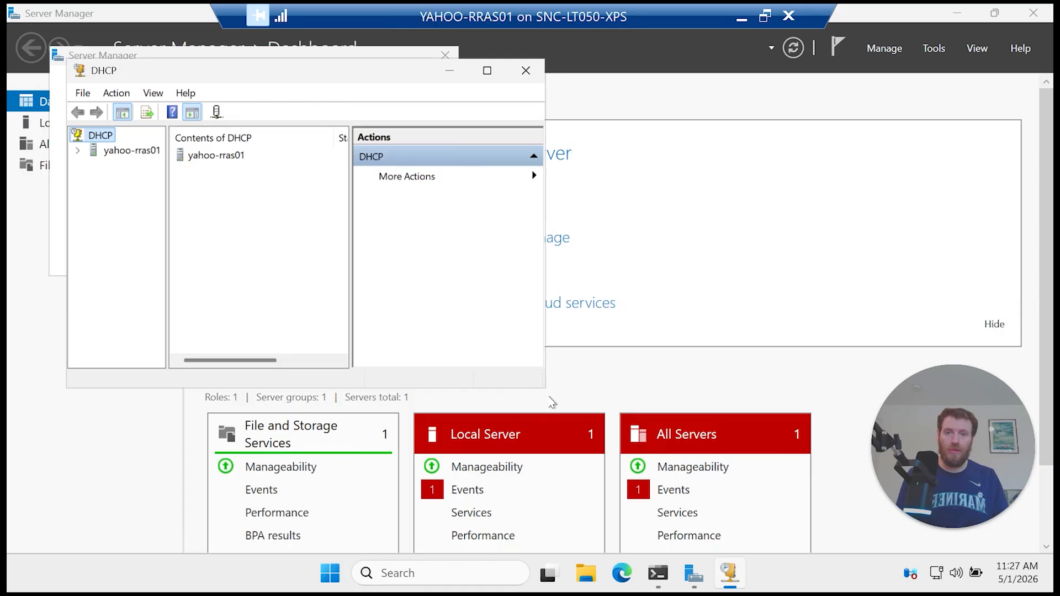
left_click_drag(546, 388, 762, 498)
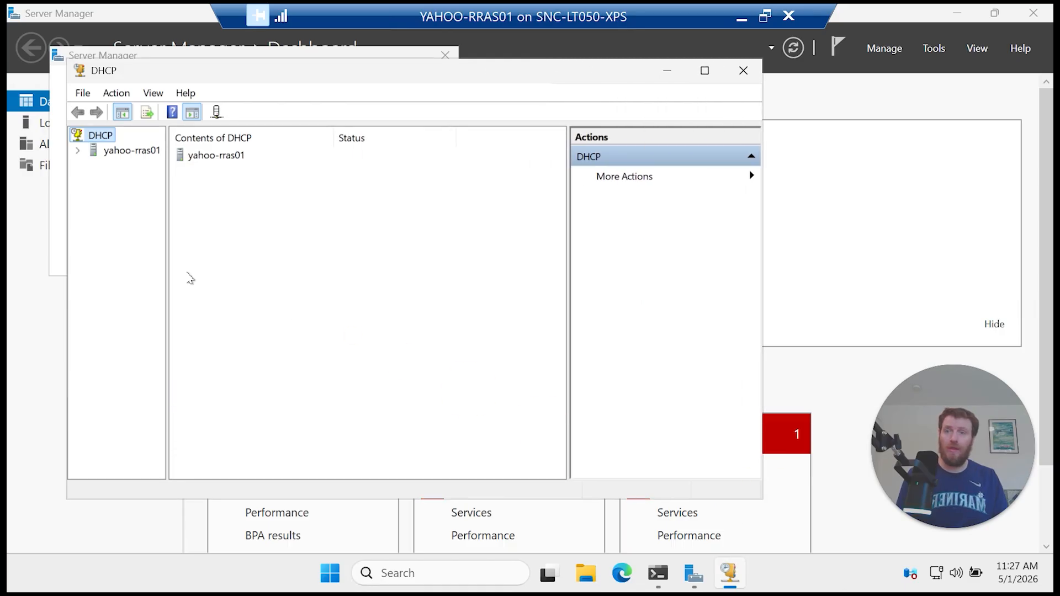
left_click(166, 270)
left_click_drag(165, 269, 225, 276)
Step: Show Anchorage-NET-Scope's address pool: 192.168.77.1–254 with 192.168.77.1–9 excluded
left_click(77, 150)
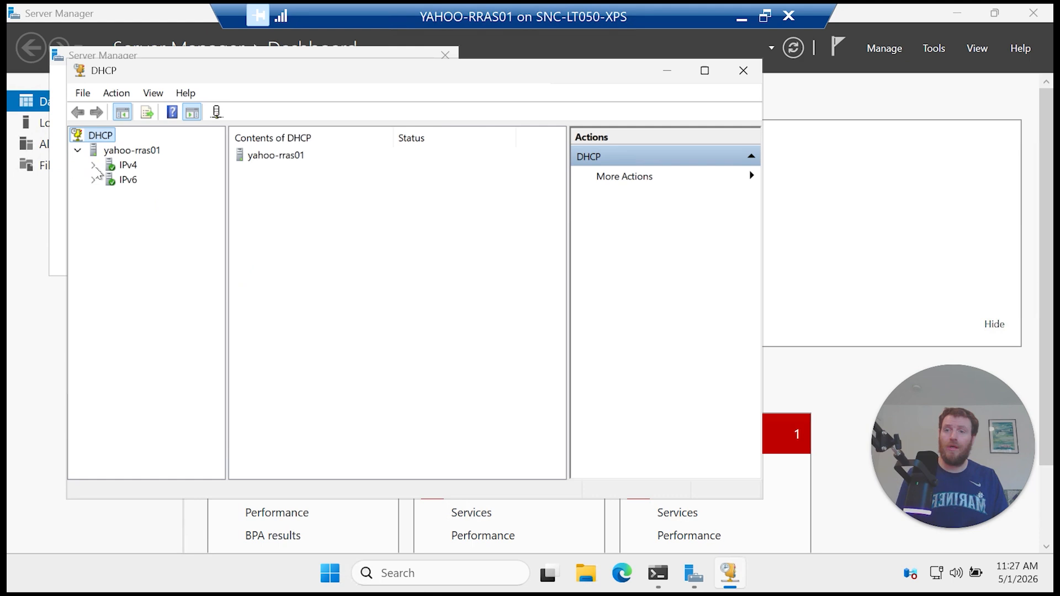
left_click(93, 164)
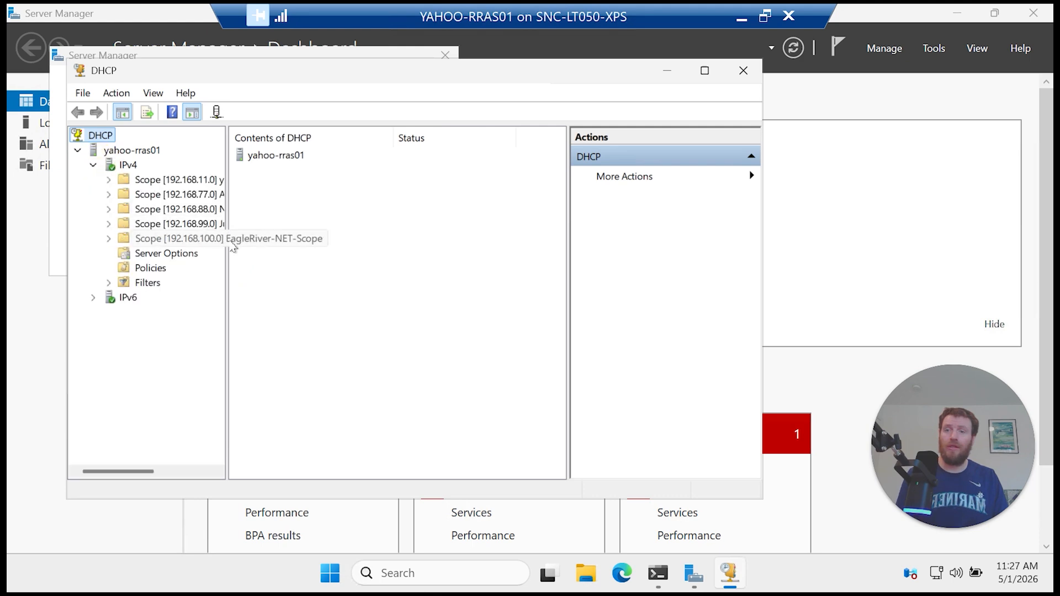
left_click_drag(226, 242, 352, 271)
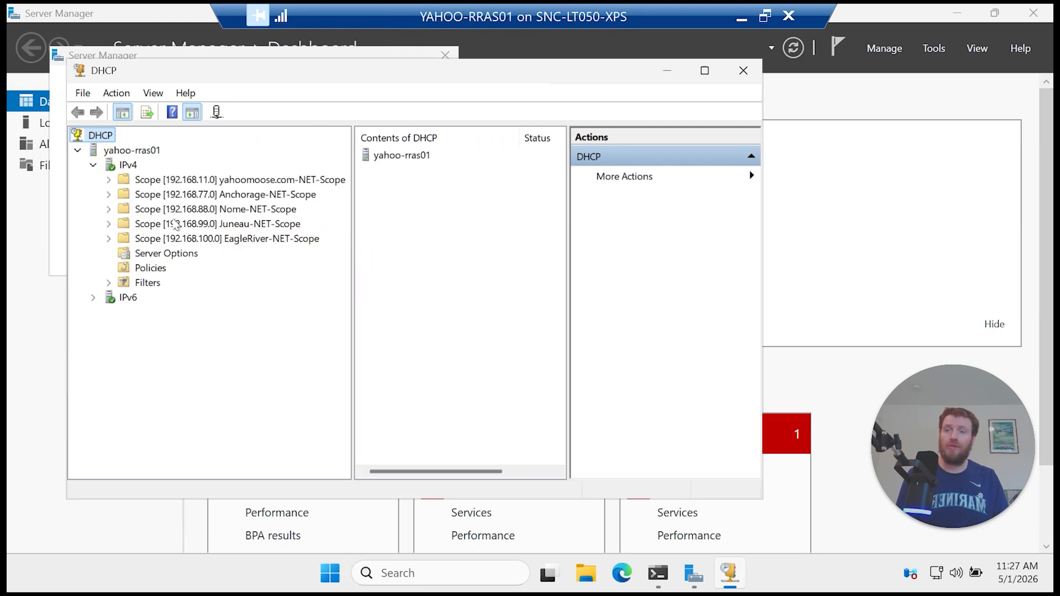
left_click(109, 194)
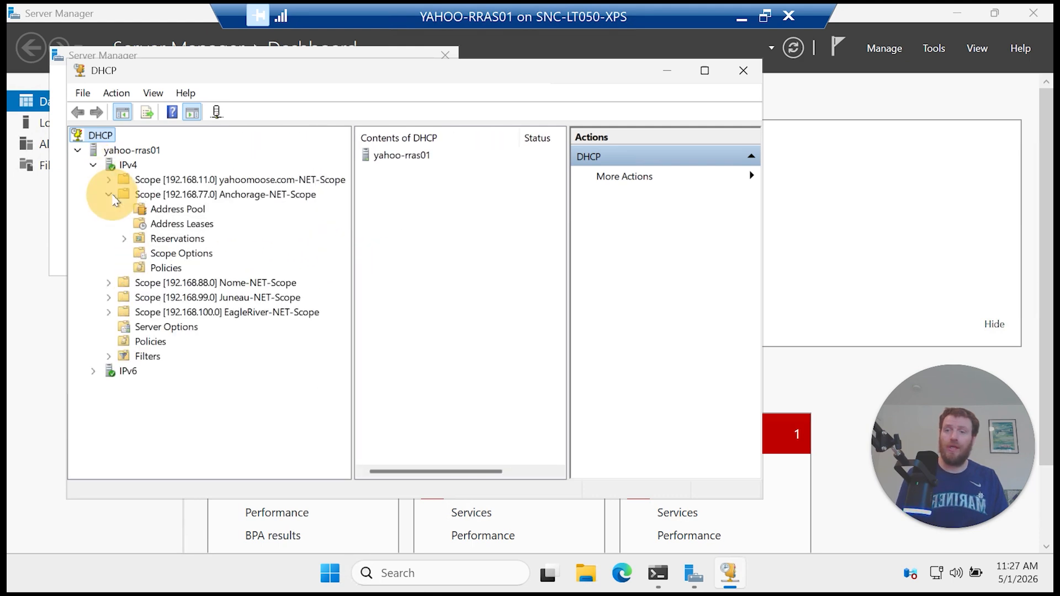
left_click(177, 209)
left_click_drag(762, 253, 939, 269)
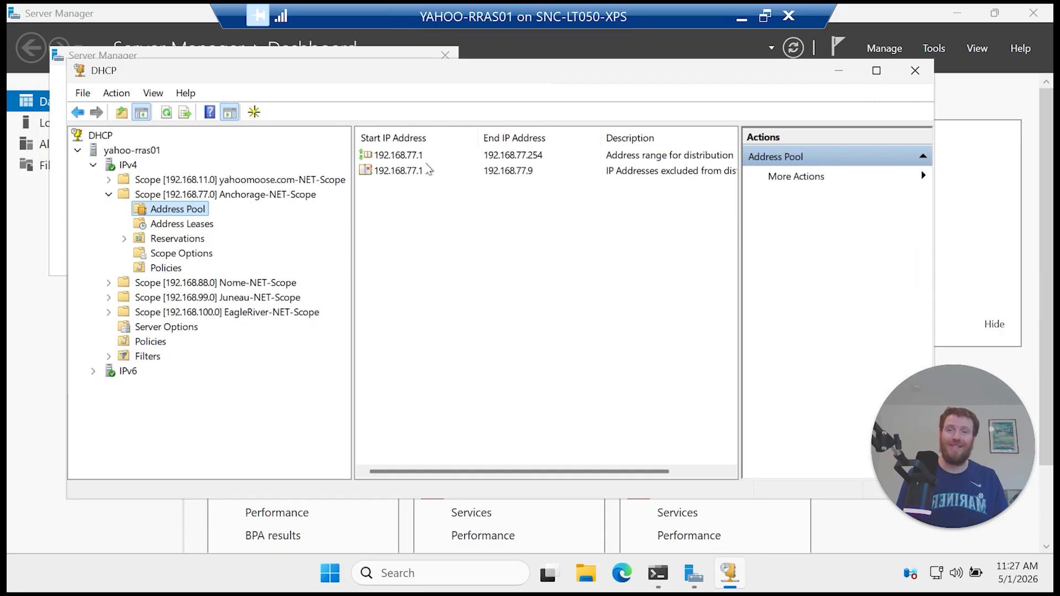
Step: Review Anchorage's exclusion, leases and options 003 Router, 006 DNS Servers, 015 DNS Domain Name
left_click(525, 171)
left_click(201, 227)
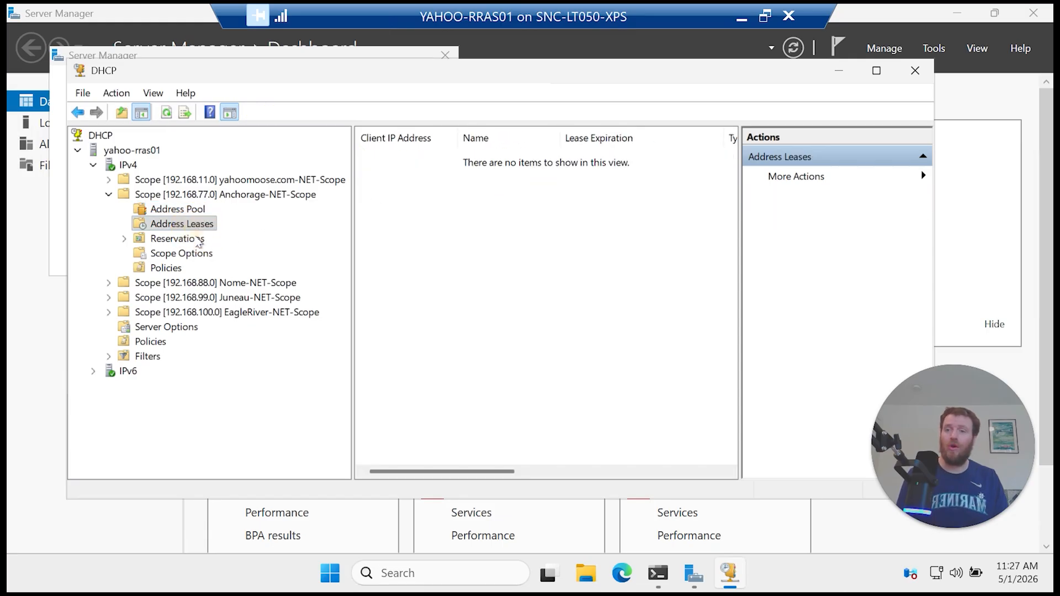
left_click(212, 253)
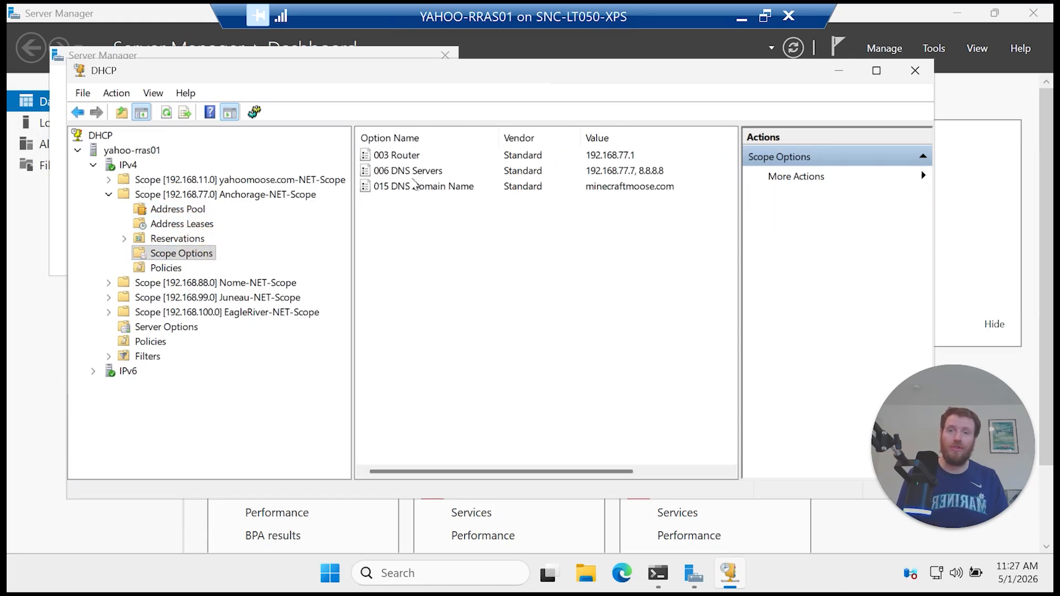
left_click(410, 156)
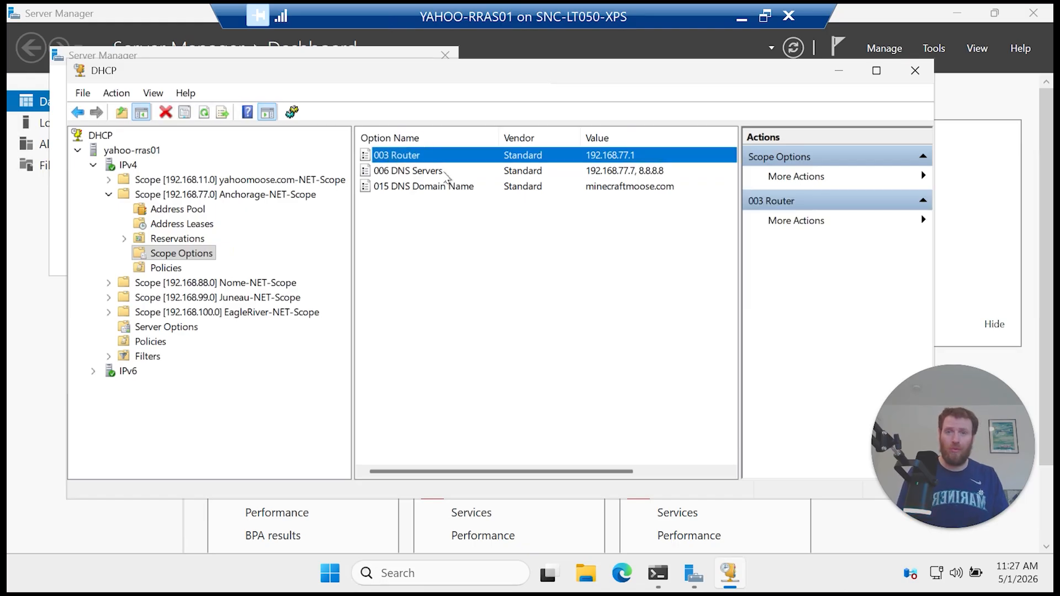
left_click(446, 176)
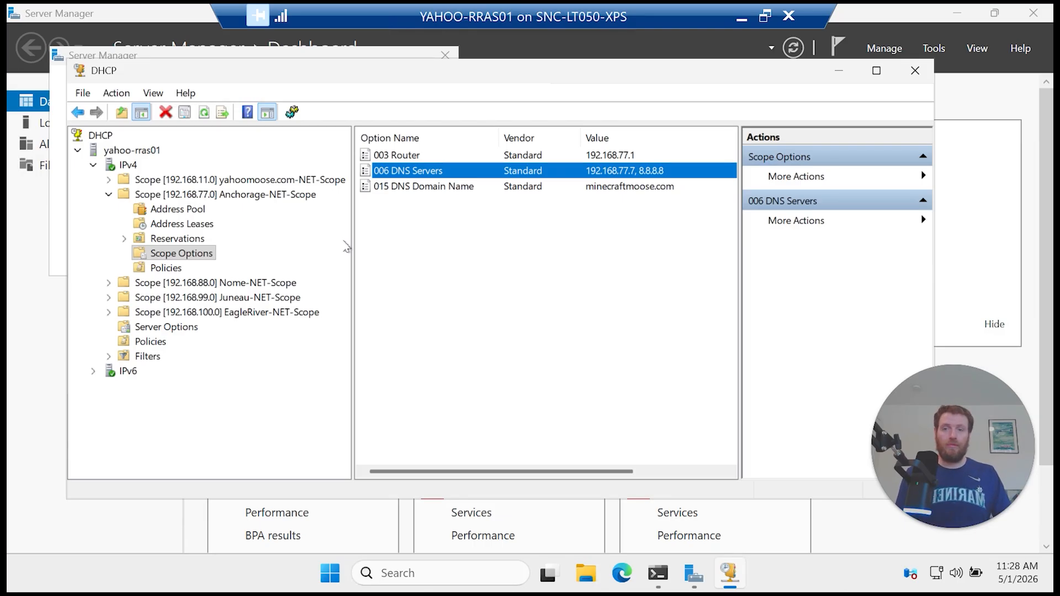
left_click(472, 188)
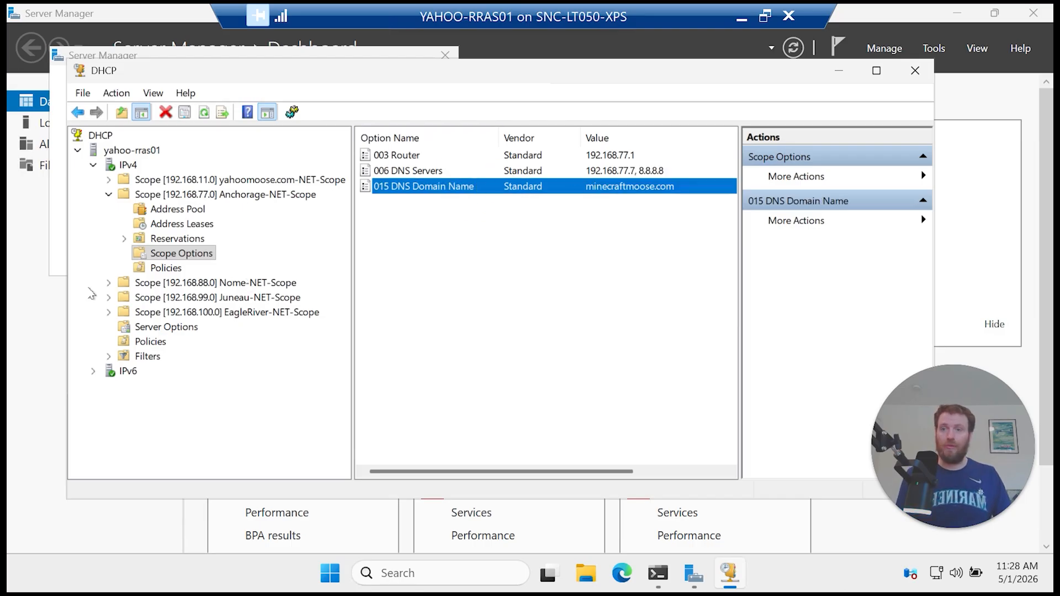
Step: Check the Nome and Juneau scope options (router, DNS servers, domain name), then close the console
left_click(112, 282)
left_click(200, 344)
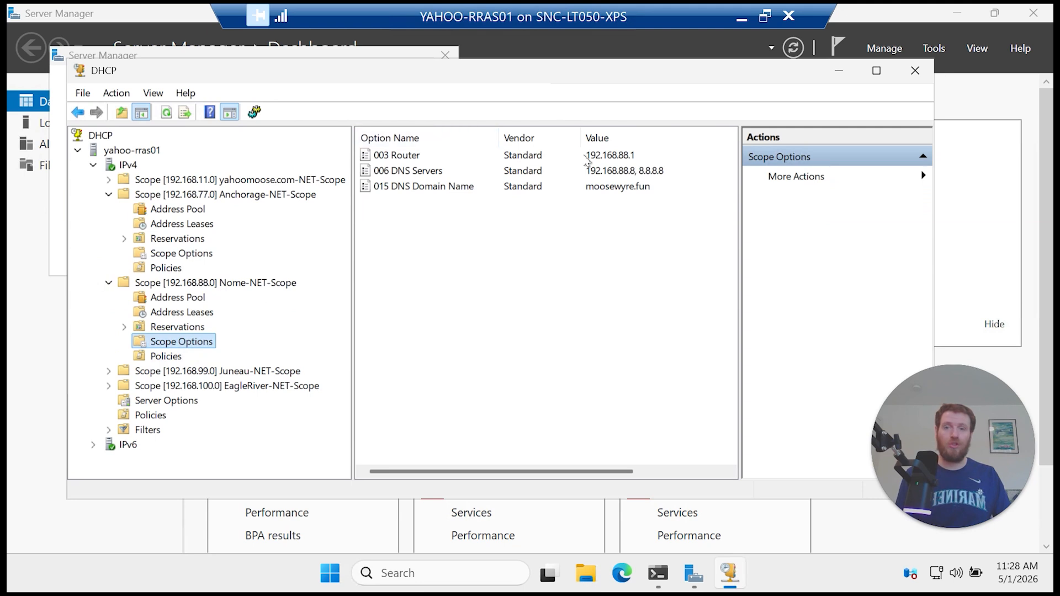
left_click(635, 161)
left_click(636, 187)
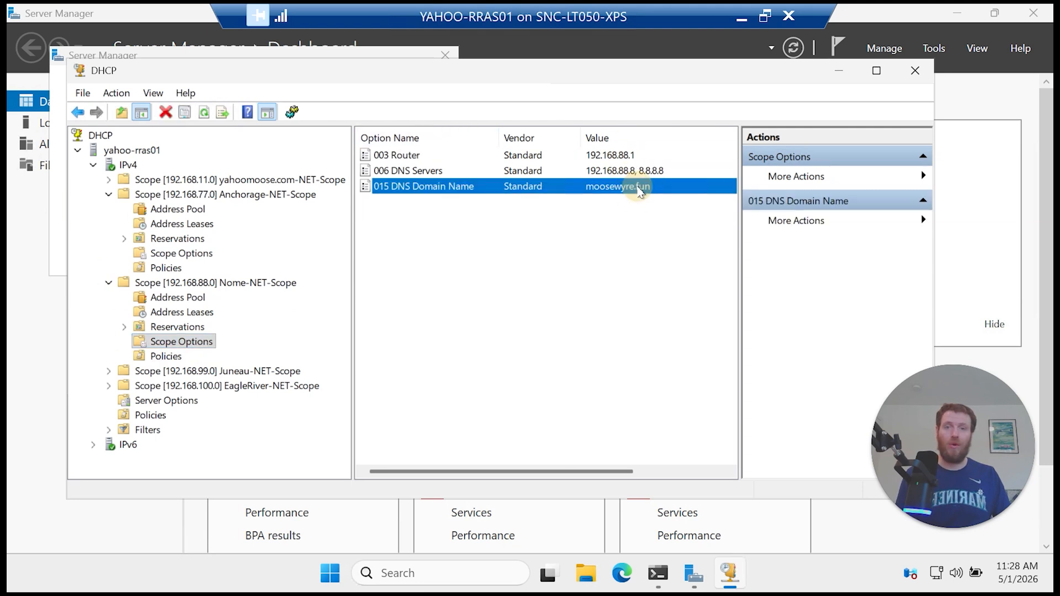
left_click(112, 373)
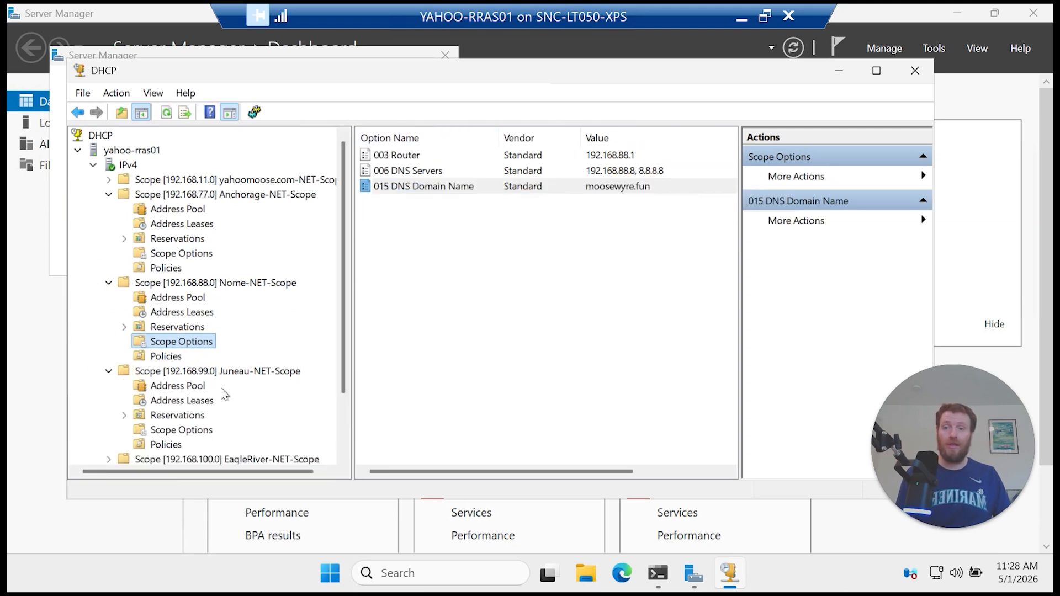
left_click(202, 431)
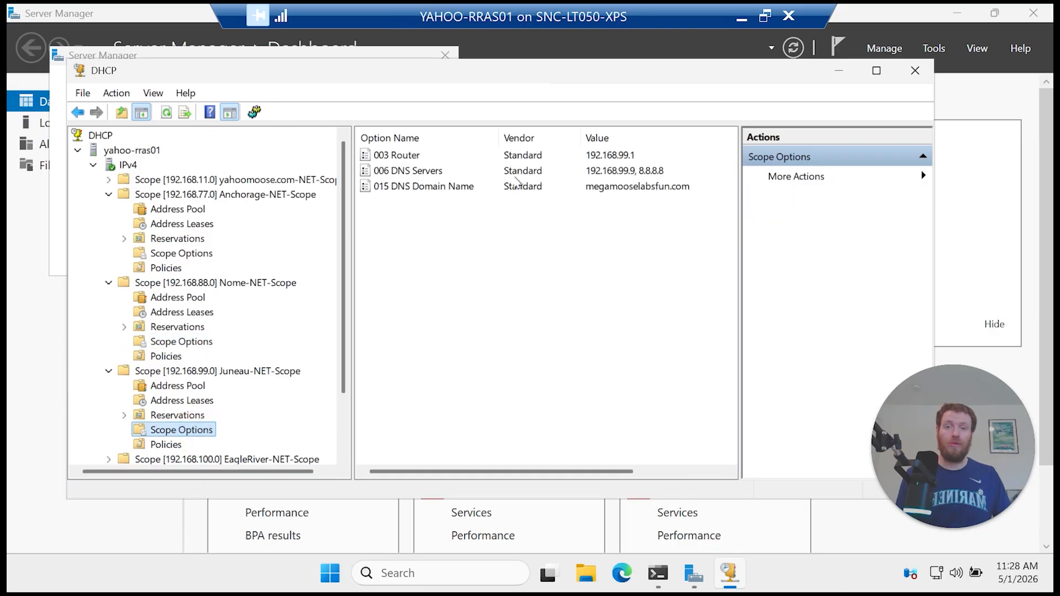
left_click(632, 161)
left_click(655, 175)
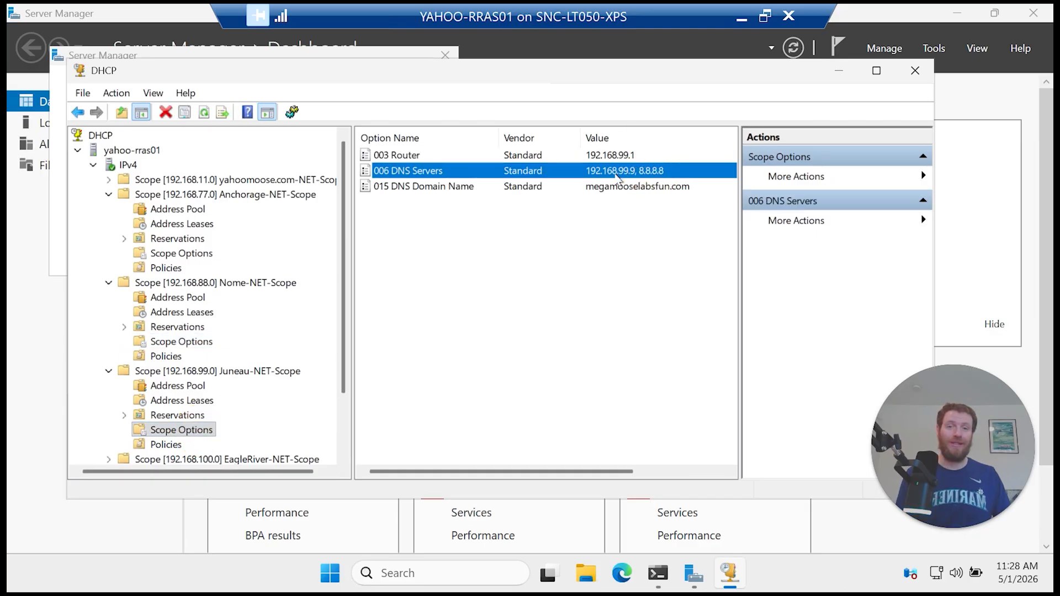
left_click(638, 190)
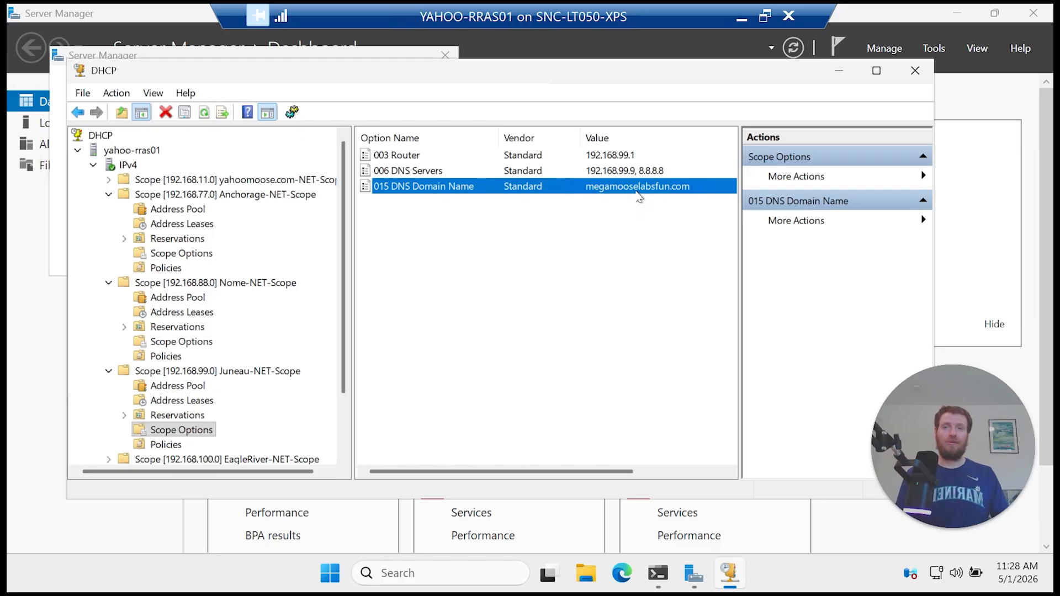
left_click(916, 70)
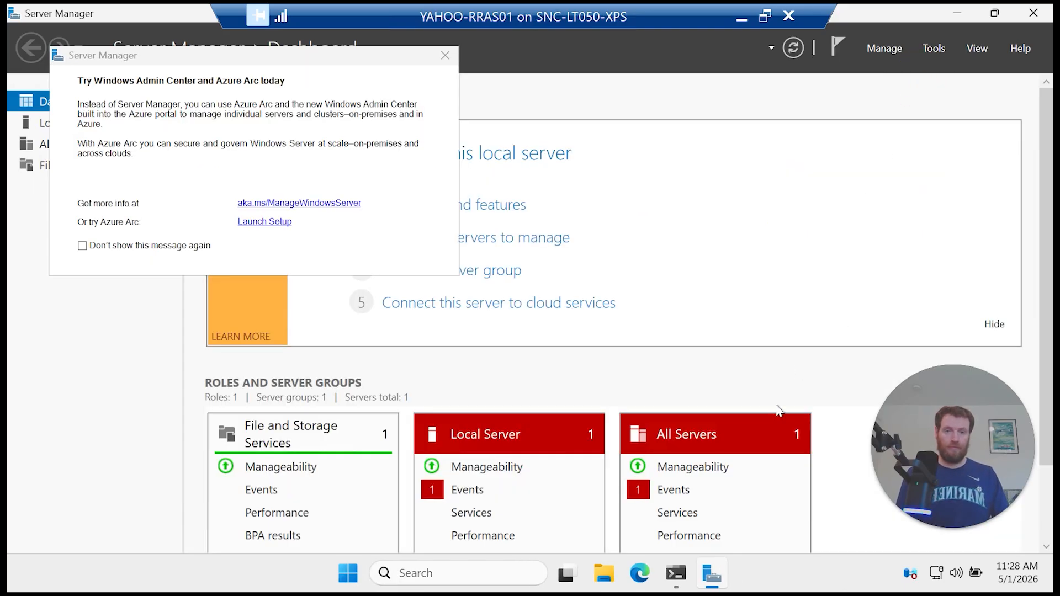
Step: Copy the four RemoteAccess service lines (263–266) from the script
left_click(675, 569)
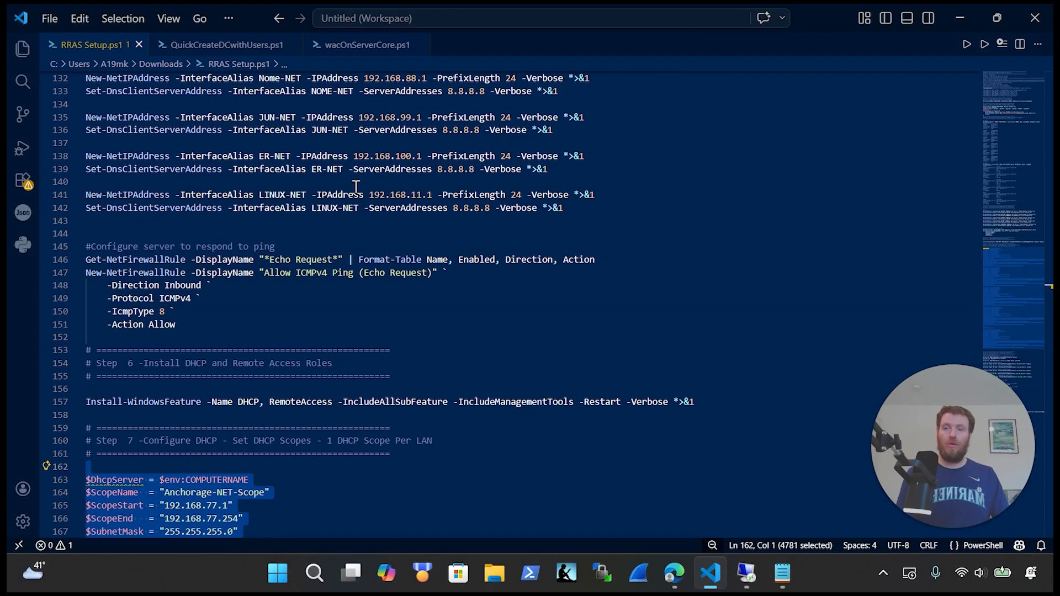
scroll(309, 250, "down", 10)
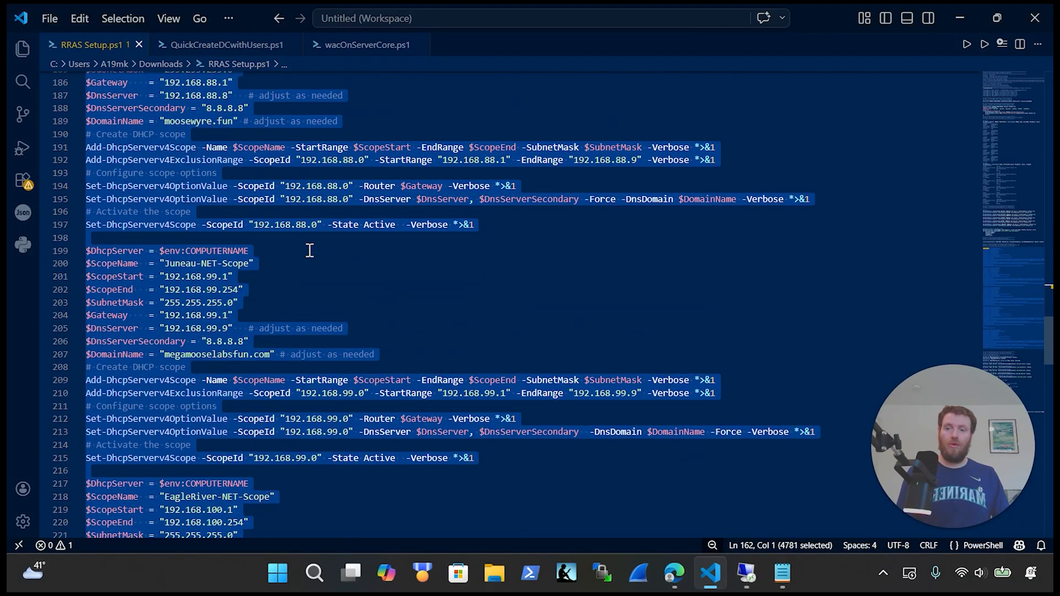
scroll(309, 250, "down", 15)
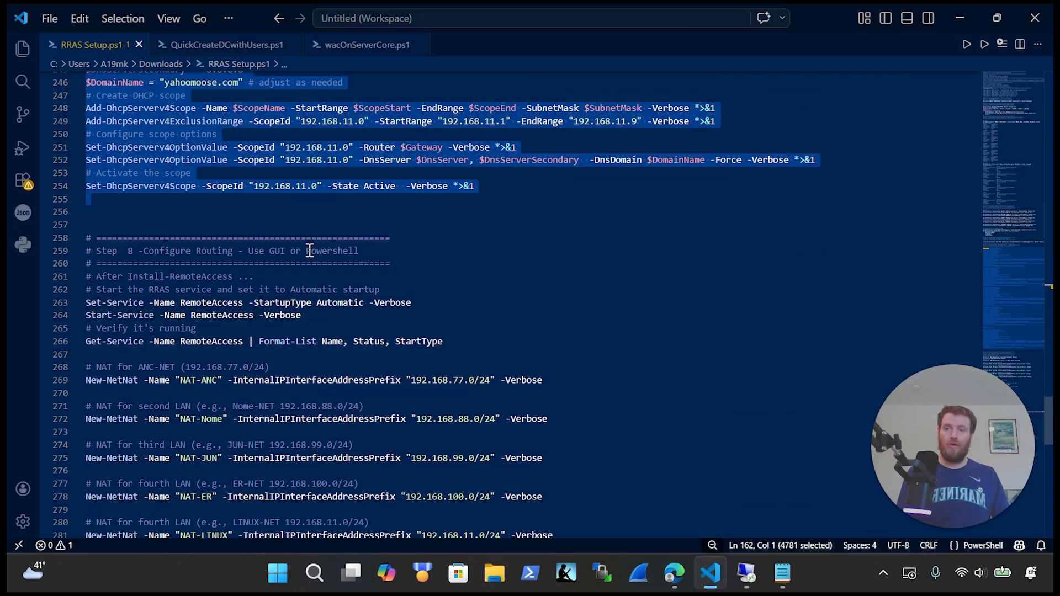
scroll(310, 251, "down", 3)
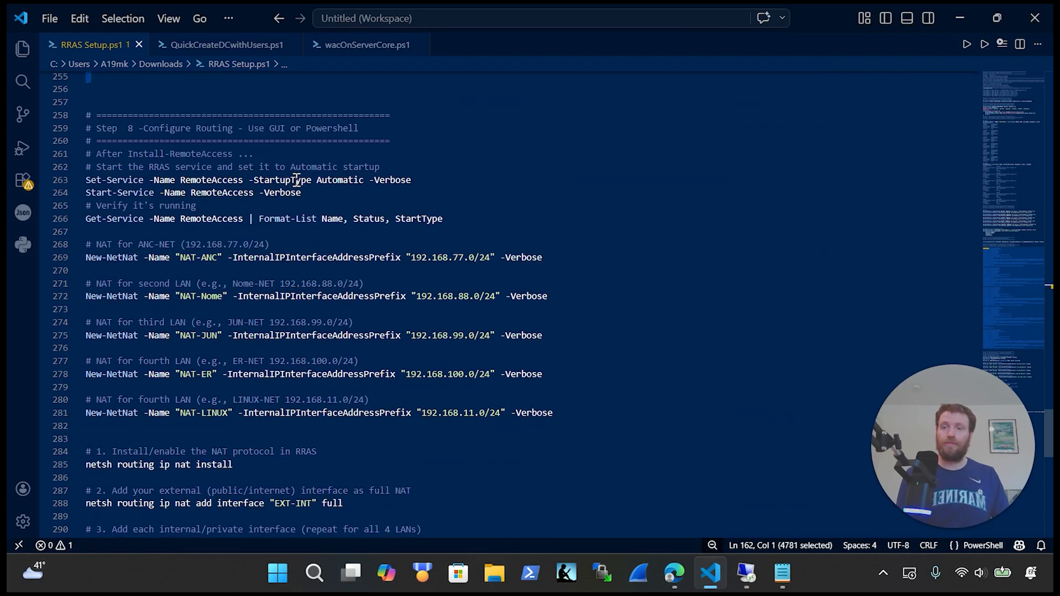
left_click_drag(445, 219, 74, 183)
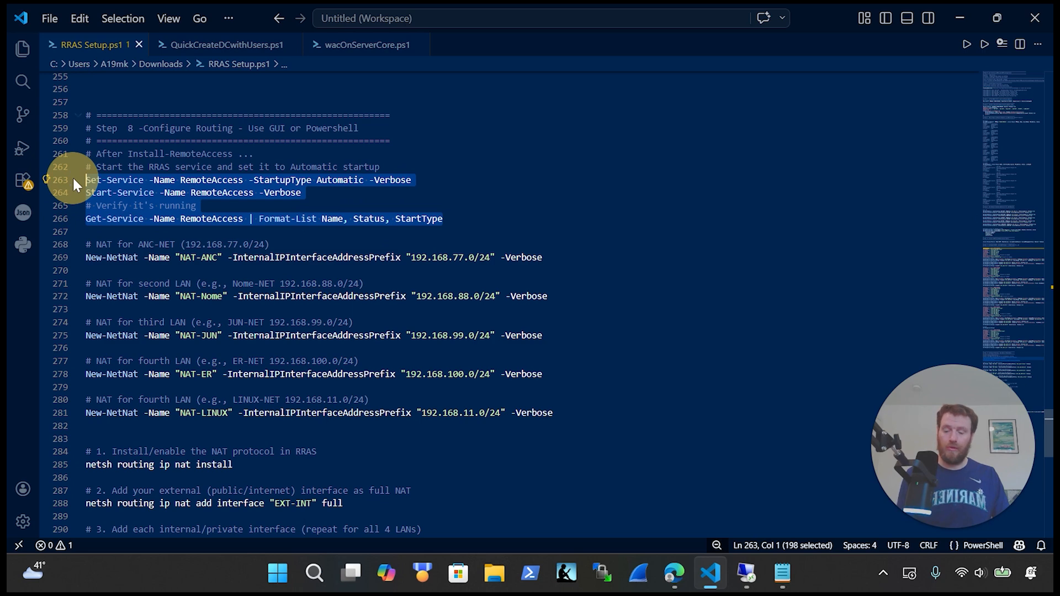
key("ctrl+x")
key("ctrl+z")
Step: Run them on YAHOO-RRAS01 and confirm RemoteAccess is Running with Automatic startup
left_click(746, 573)
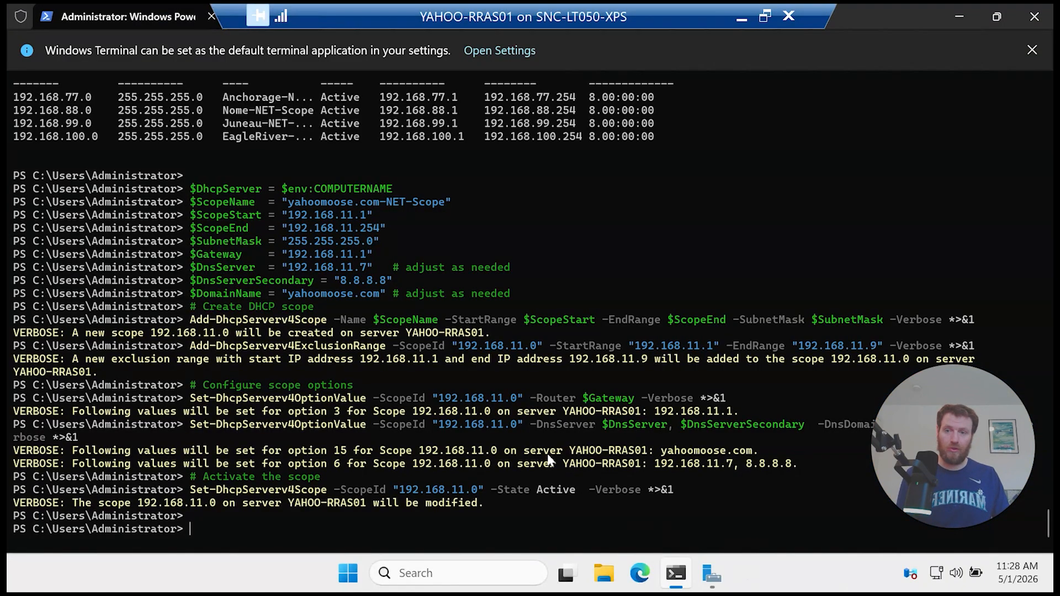
key("ctrl+v")
left_click(503, 400)
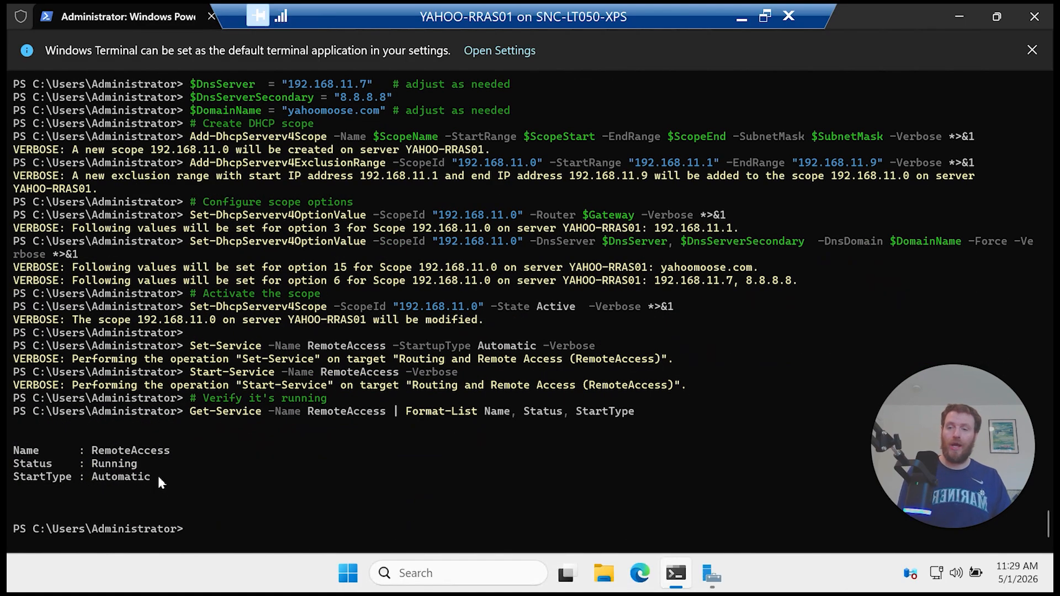
left_click_drag(162, 478, 28, 450)
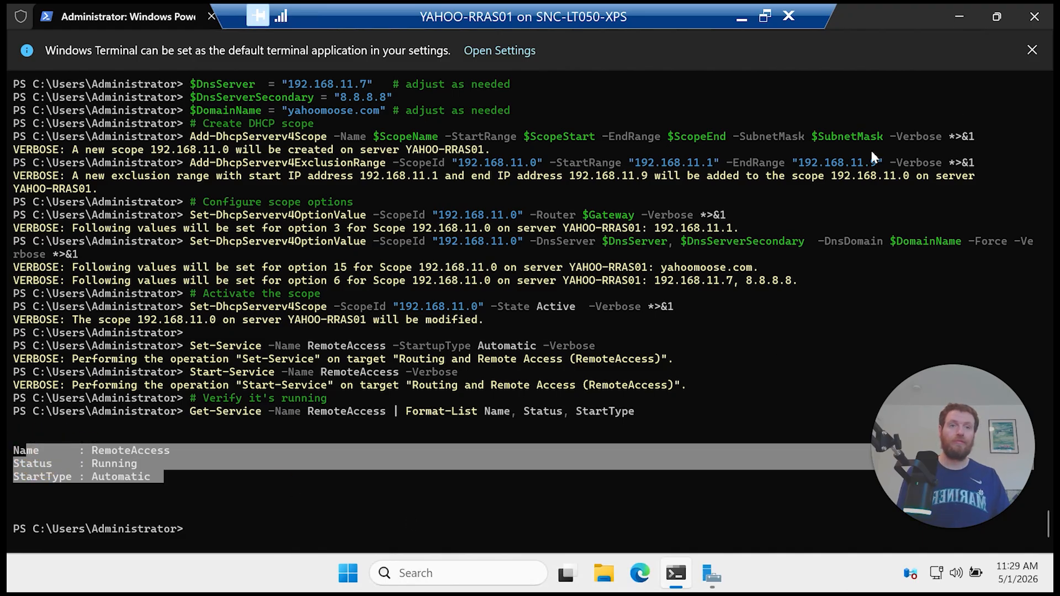
mouse_move(765, 17)
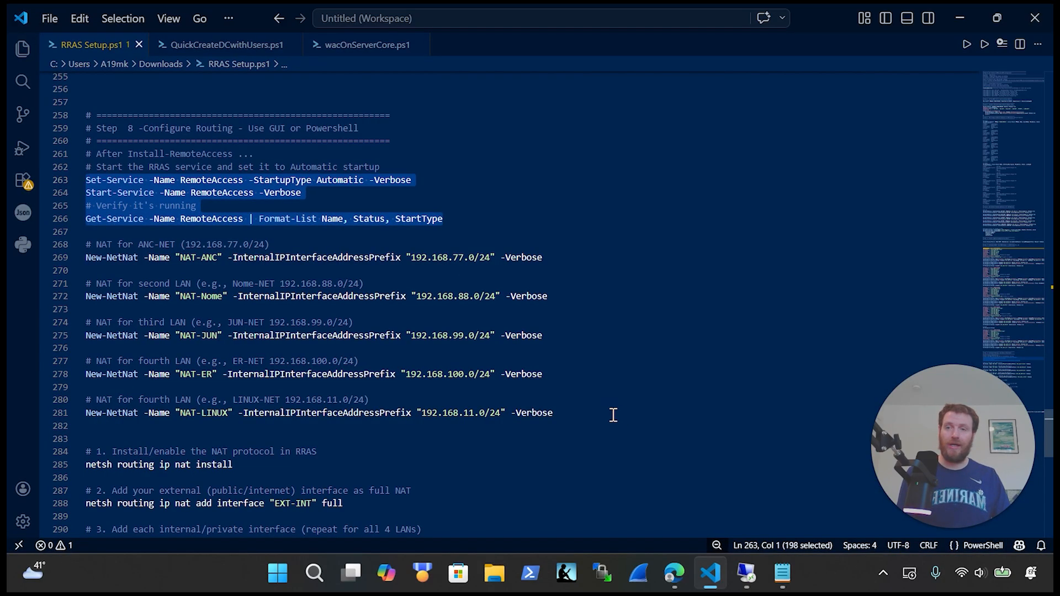
Step: Select the five New-NetNat lines and cancel a stale paste of old output in the remote terminal
left_click_drag(614, 415, 62, 255)
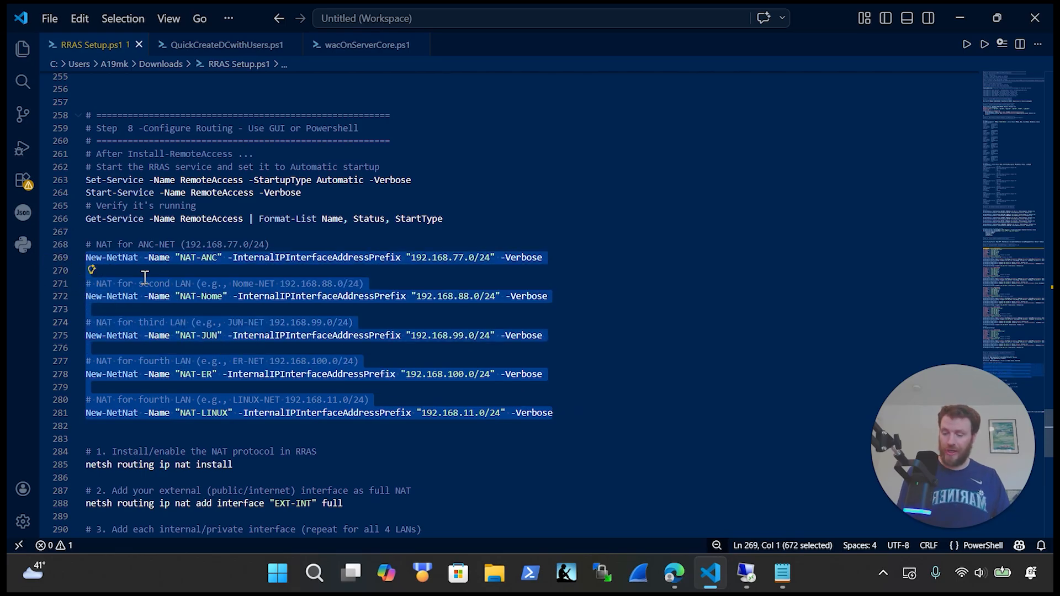
left_click(746, 573)
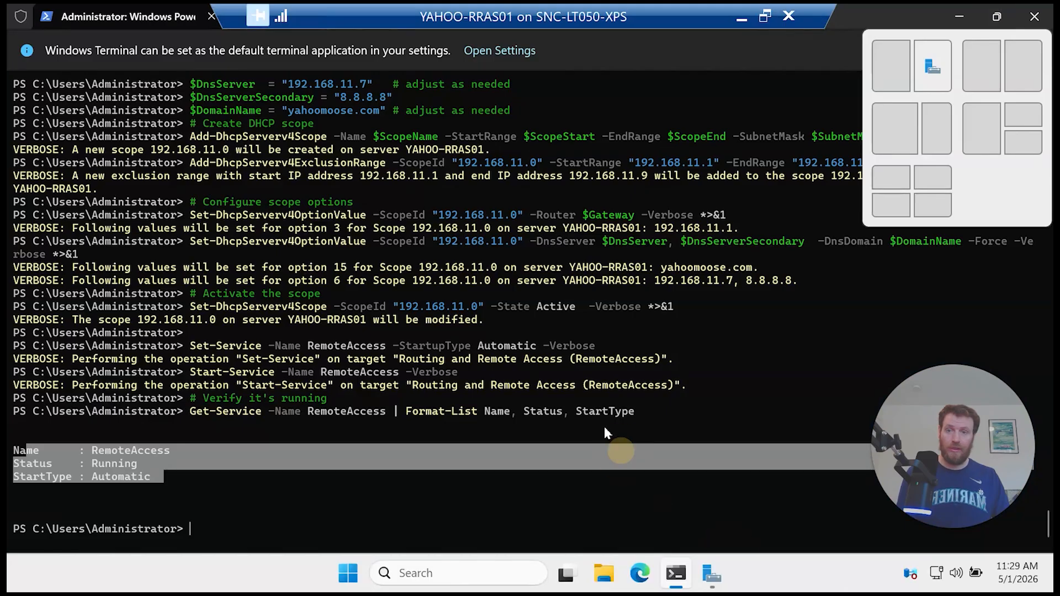
left_click(562, 451)
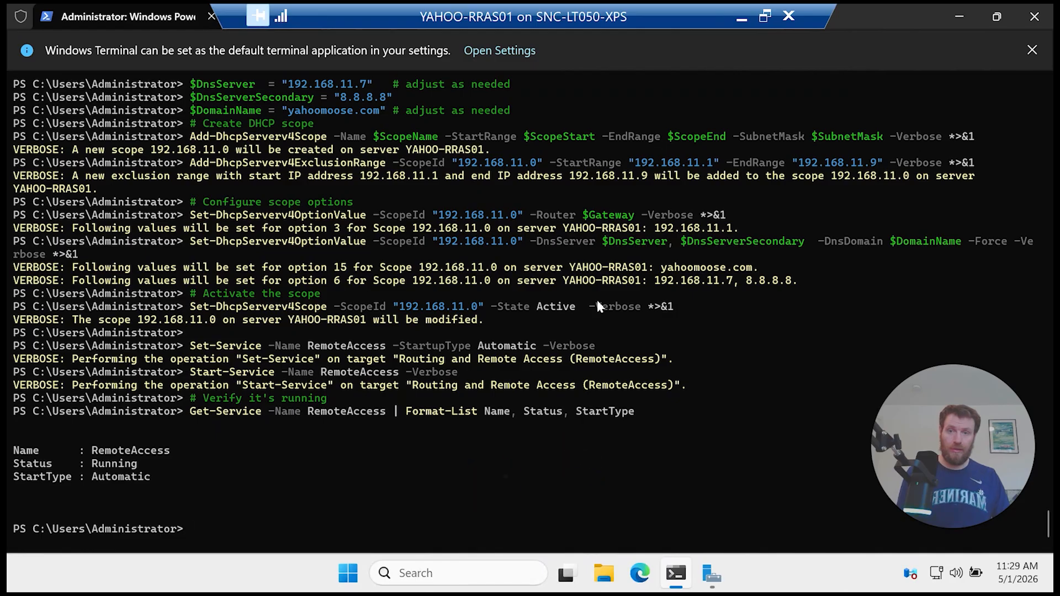
key("ctrl+v")
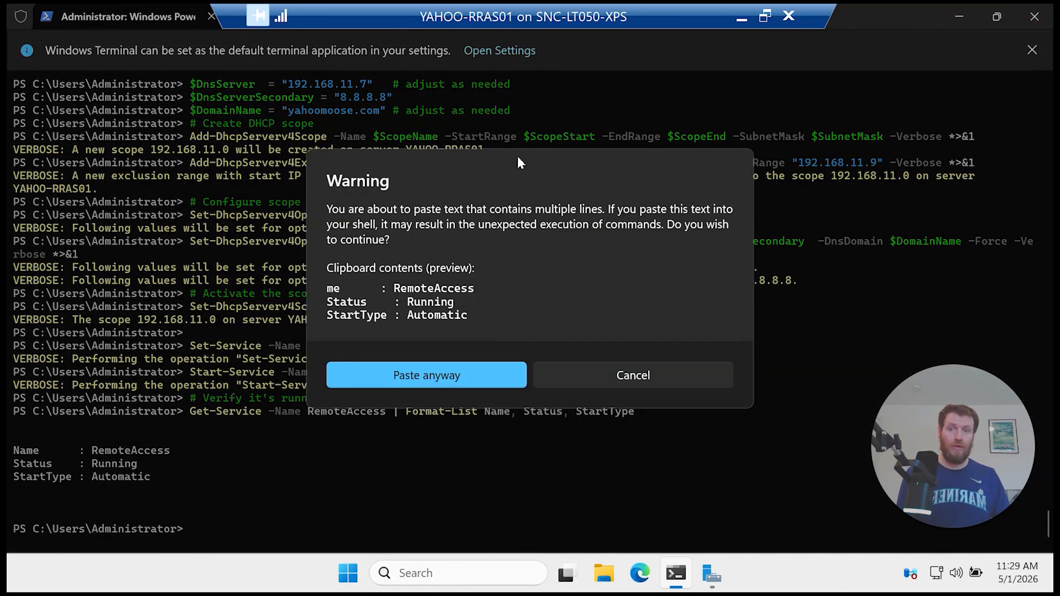
left_click(566, 370)
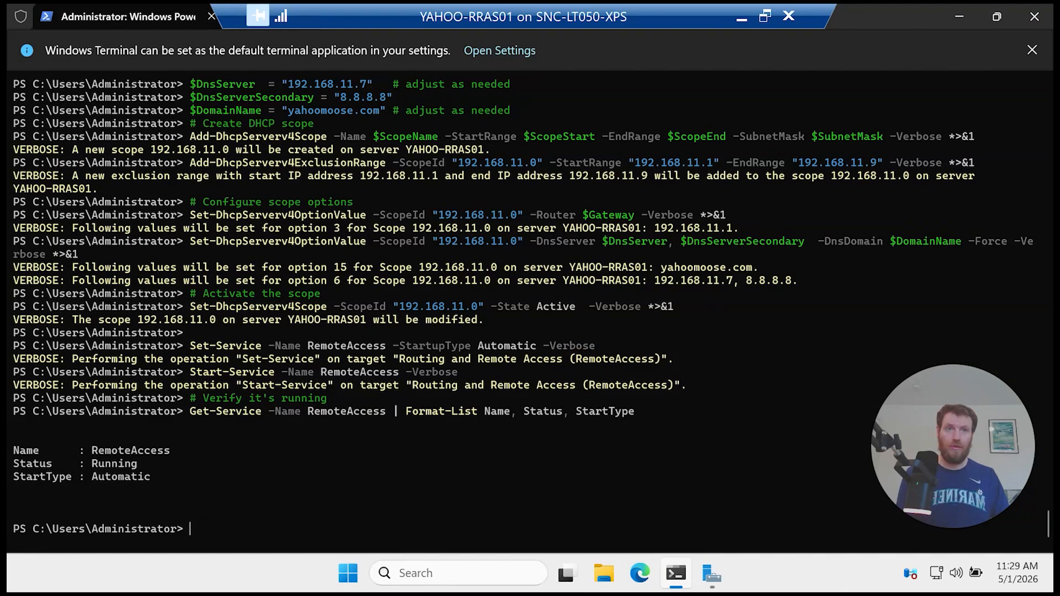
left_click(788, 15)
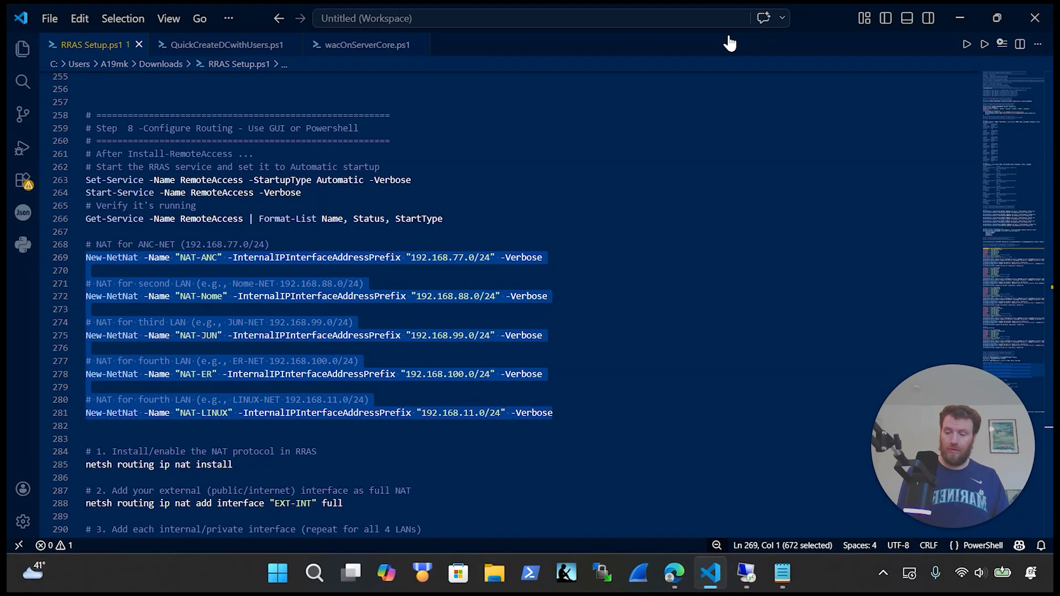
Step: Run the New-NetNat lines on YAHOO-RRAS01, creating NAT-ANC through NAT-LINUX
key("ctrl+c")
key("alt+Tab")
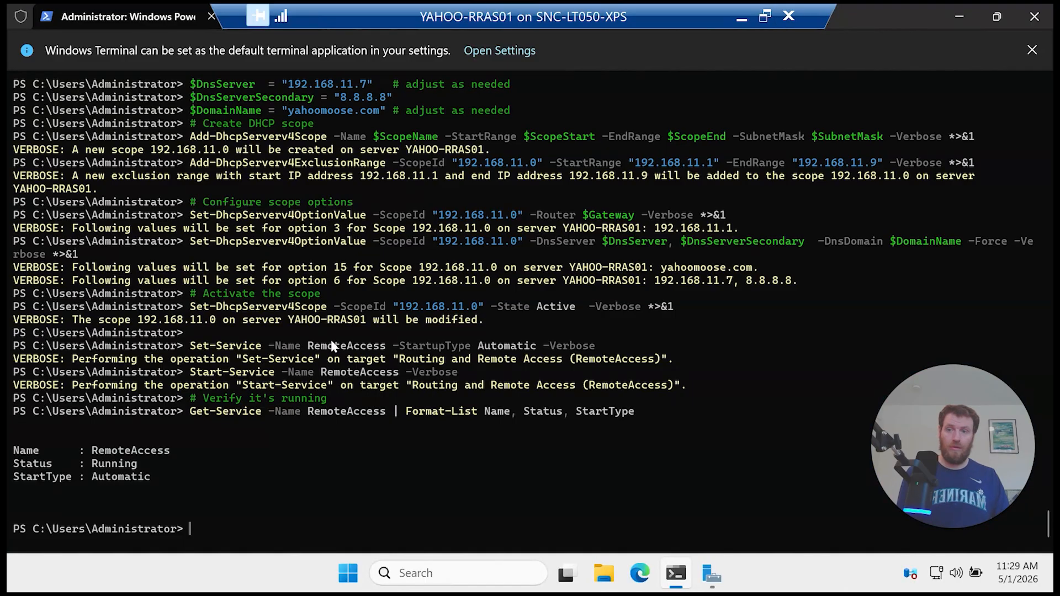
key("ctrl+v")
left_click(345, 401)
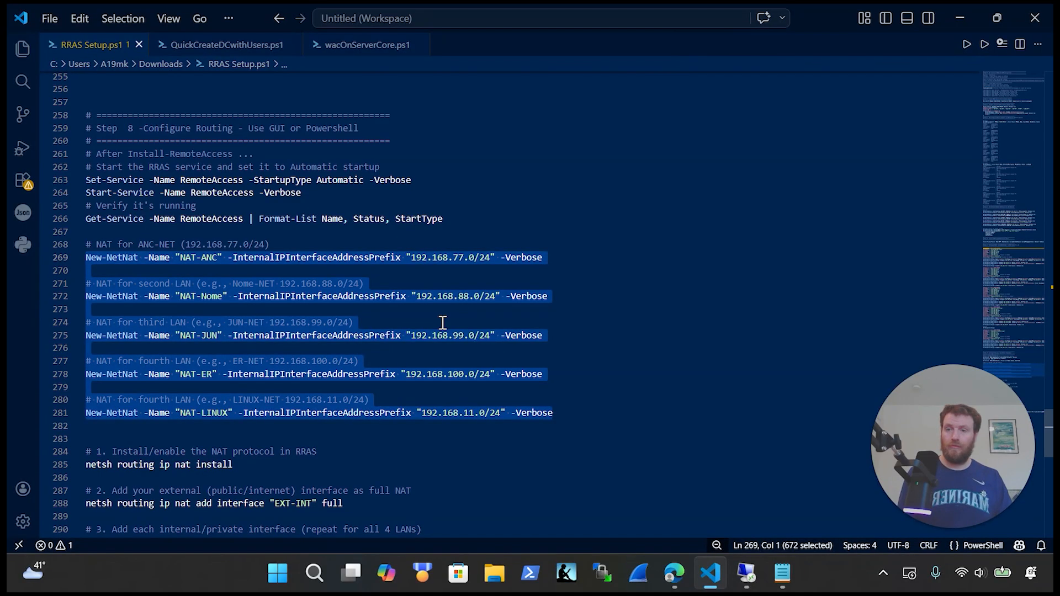
scroll(436, 326, "down", 2)
scroll(381, 362, "down", 1)
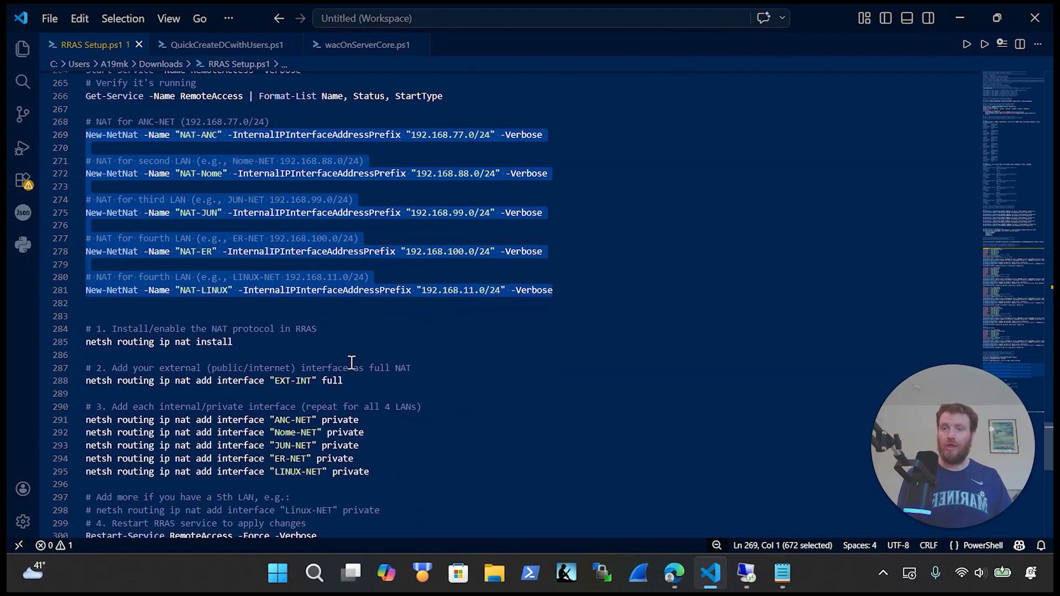
Step: Highlight the EXT-INT full NAT line and the five private-interface netsh lines in the script
scroll(433, 401, "down", 2)
left_click(422, 391)
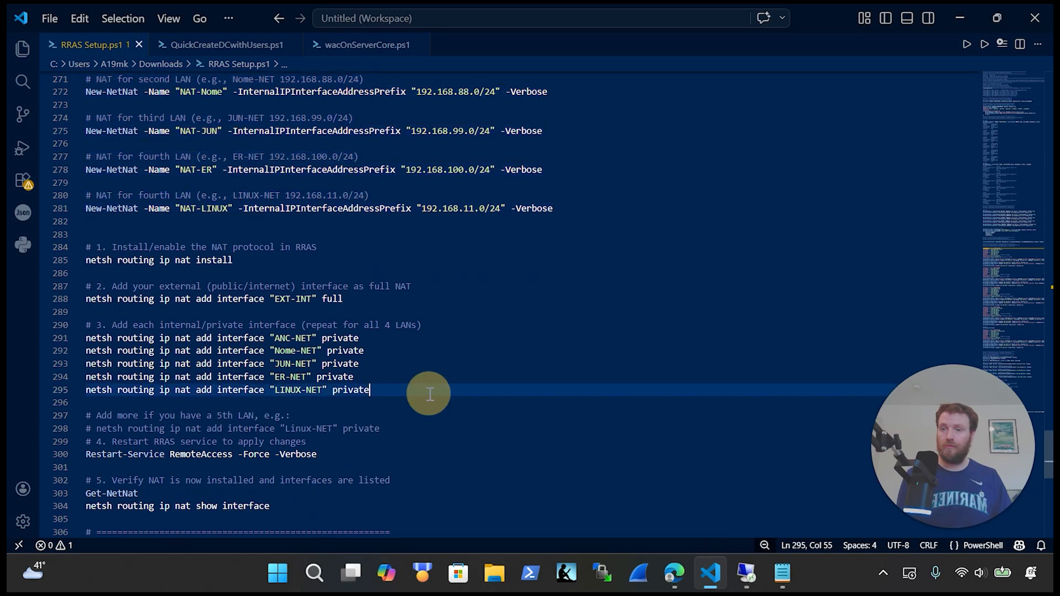
left_click_drag(398, 298, 72, 297)
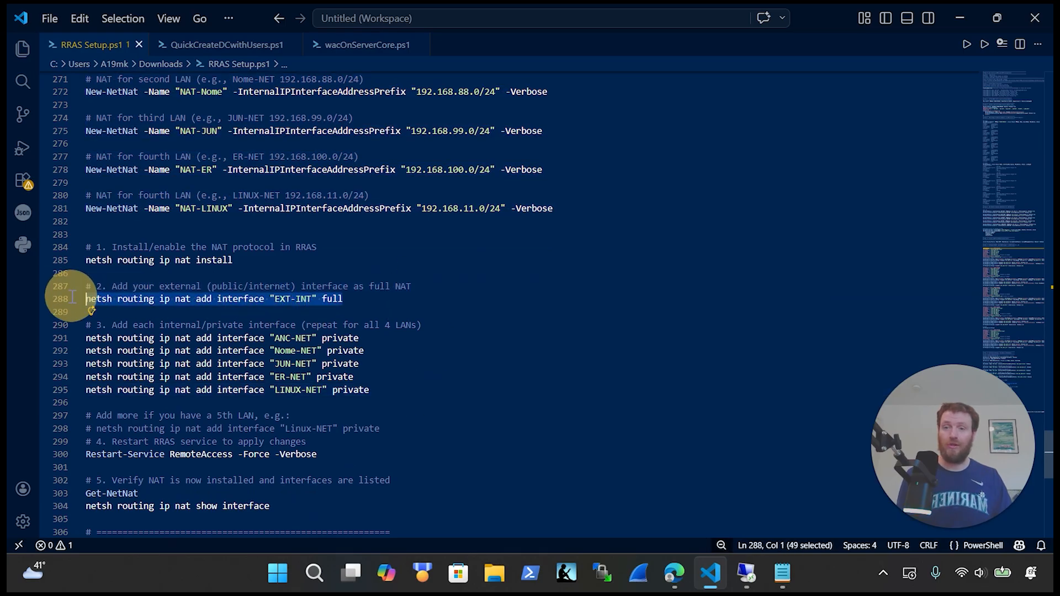
left_click(375, 301)
left_click(340, 300)
left_click_drag(341, 299, 328, 300)
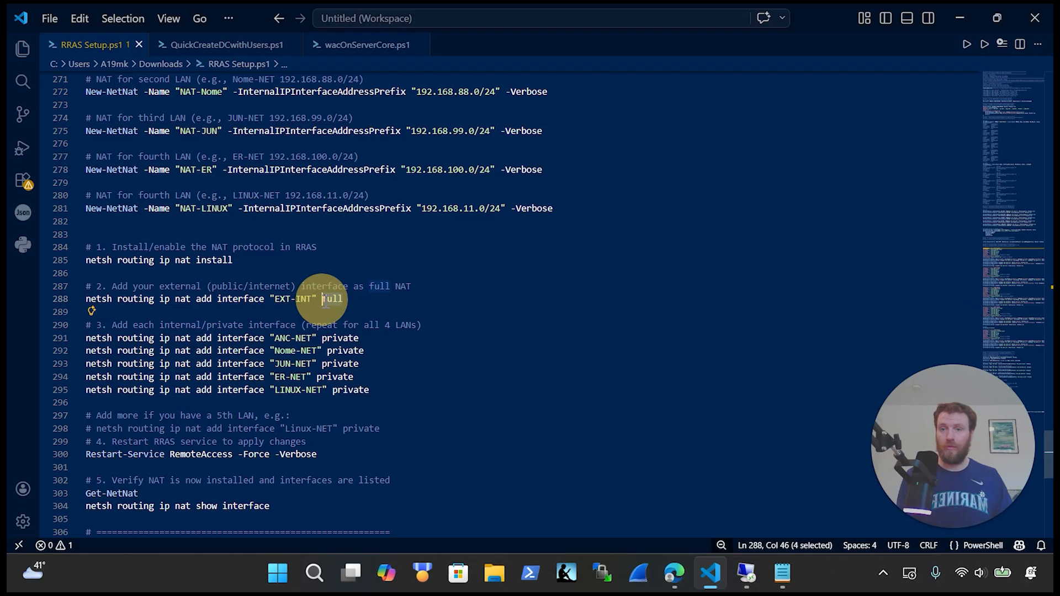
left_click_drag(381, 390, 106, 337)
left_click(447, 350)
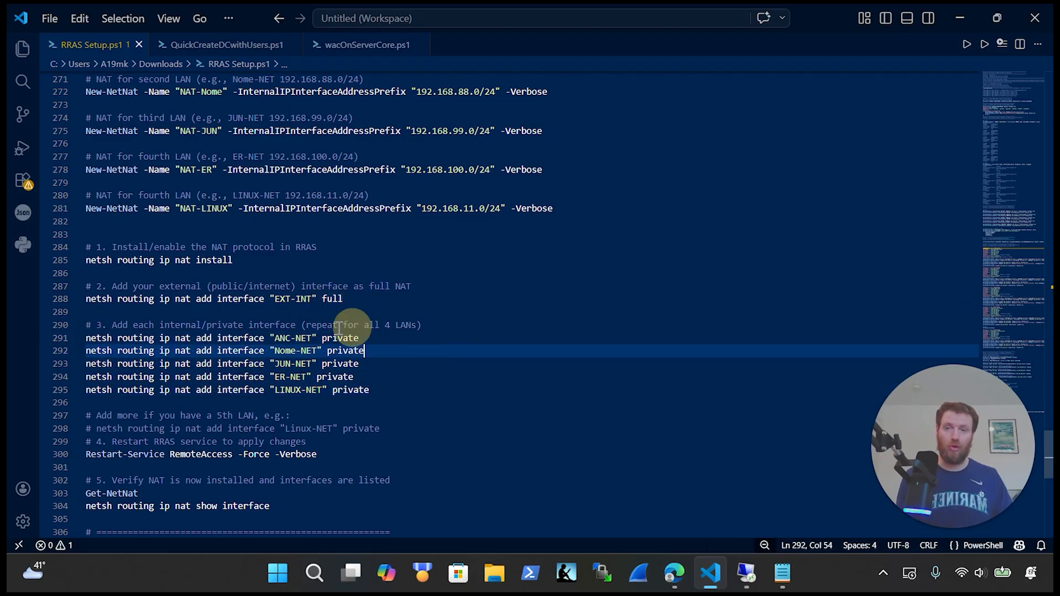
Step: Run netsh lines 284–300 on the RRAS server, ending with the RemoteAccess restart
left_click_drag(446, 393, 93, 260)
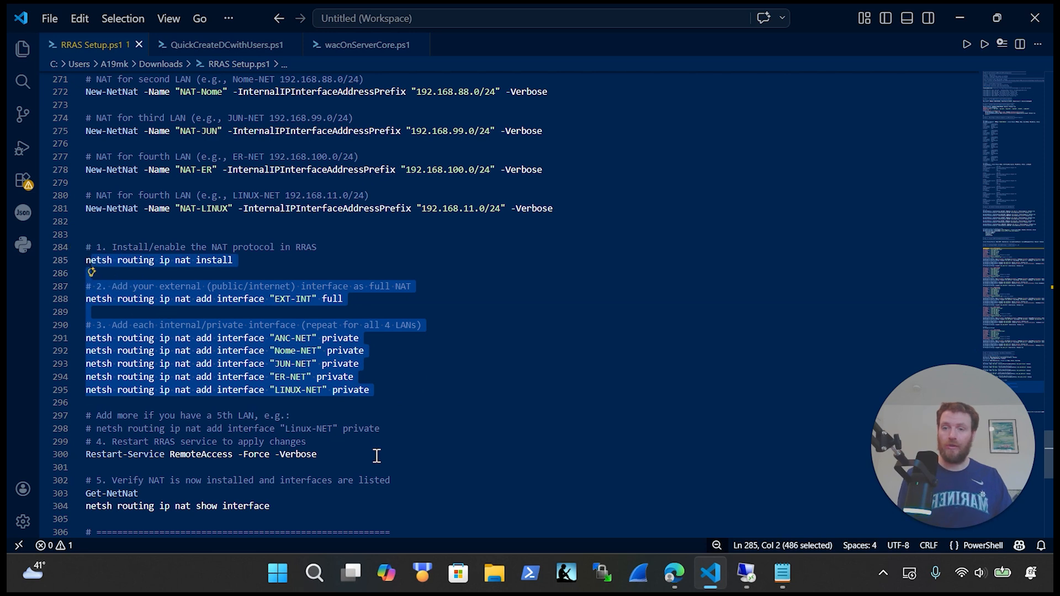
left_click_drag(376, 453, 78, 248)
key("ctrl+c")
left_click(747, 573)
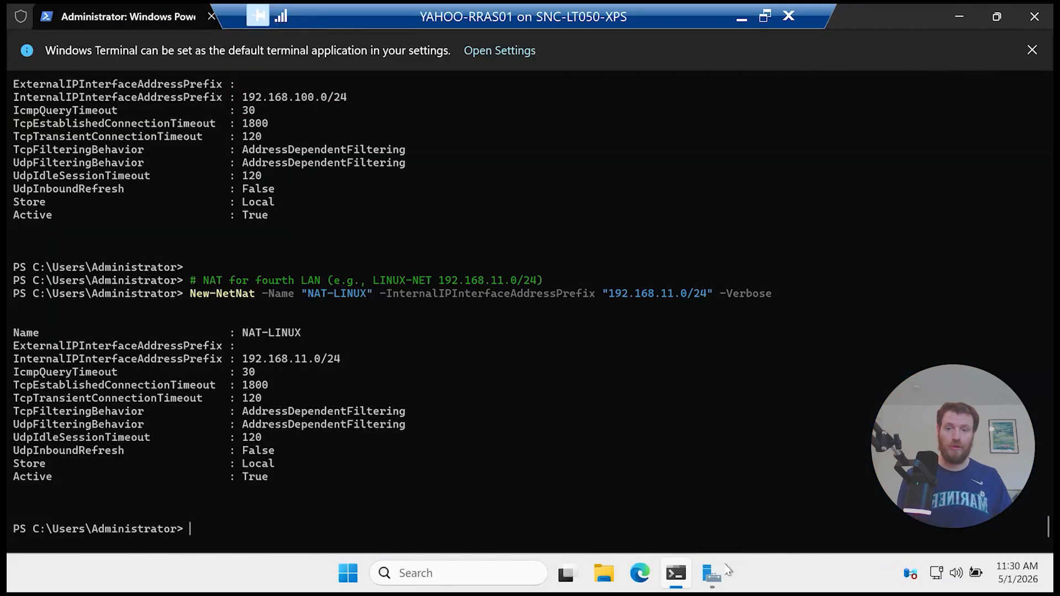
right_click(512, 462)
left_click(489, 406)
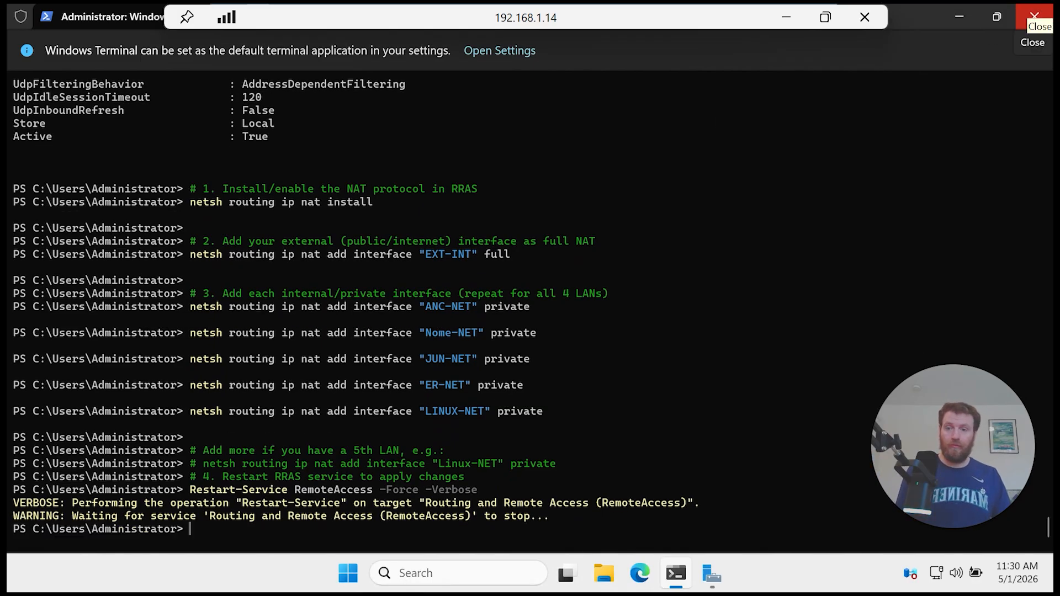
Step: Run the Get-NetNat and netsh show interface verification lines on the RRAS server
left_click(787, 17)
scroll(362, 308, "down", 3)
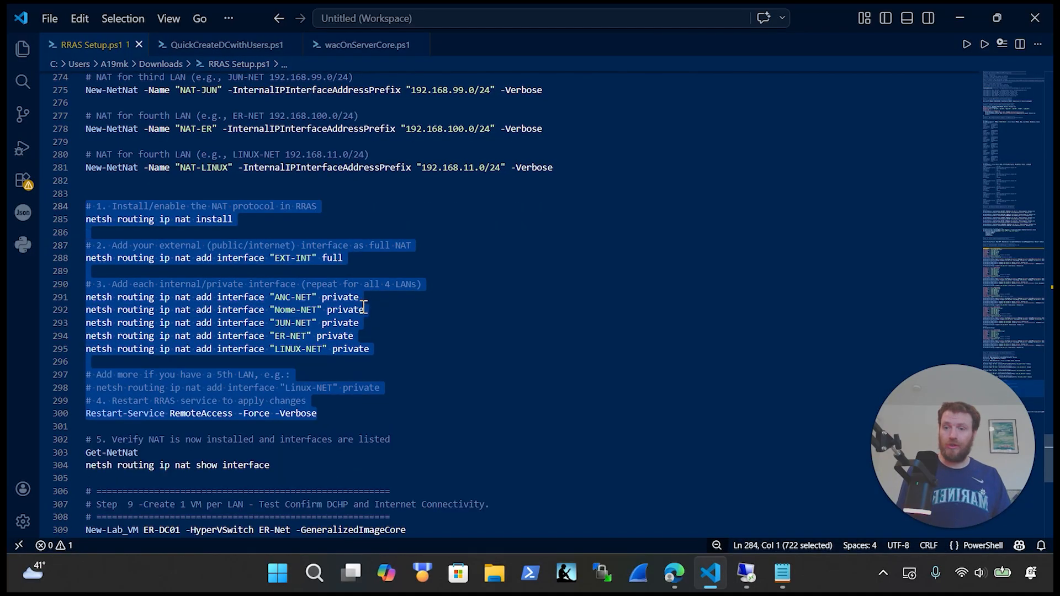
left_click_drag(305, 382, 217, 379)
left_click(53, 372, "shift")
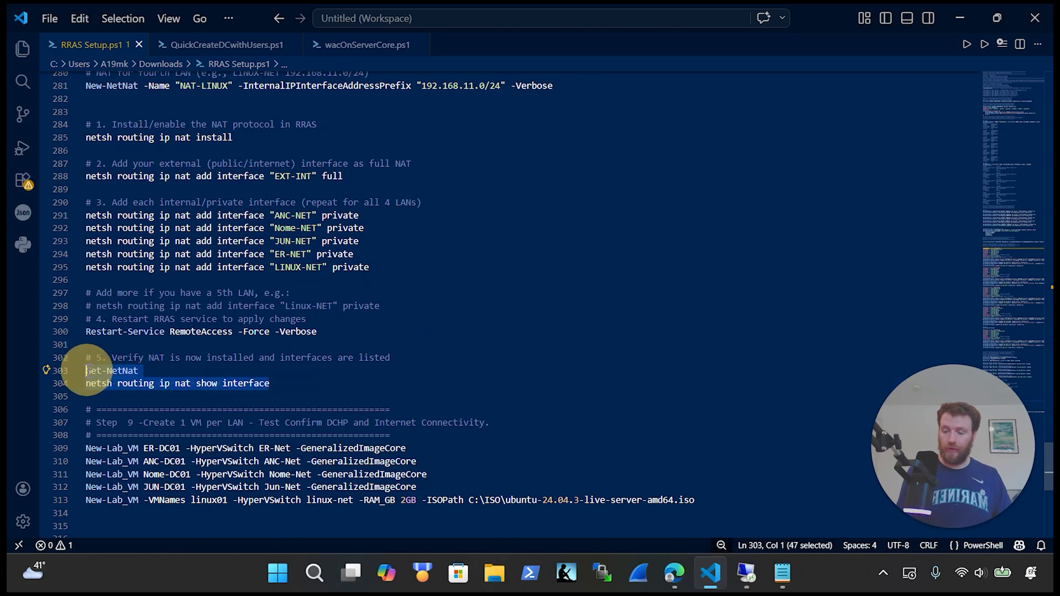
key("ctrl+c")
left_click(746, 573)
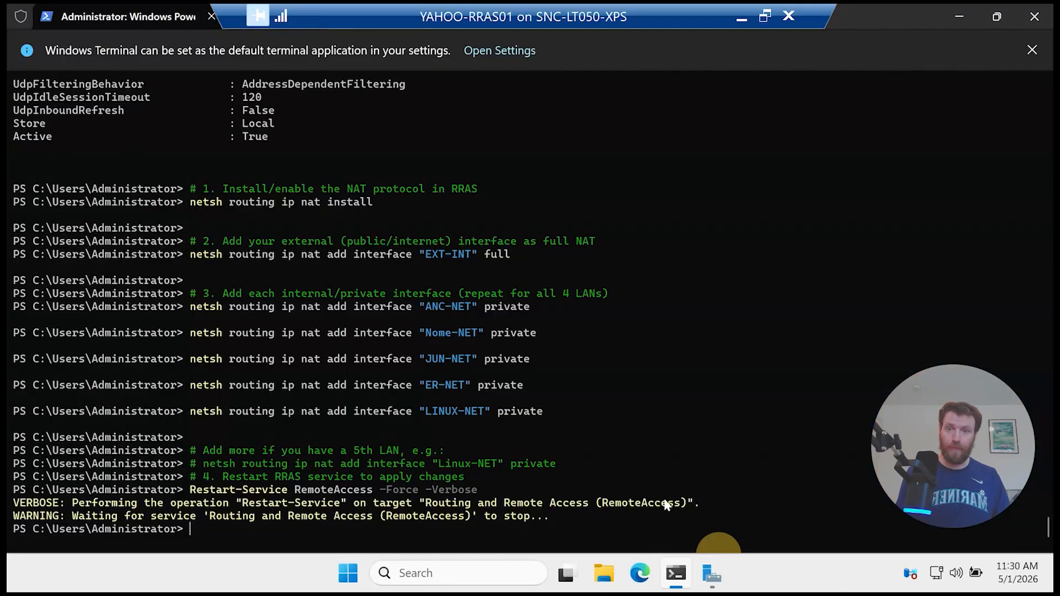
right_click(647, 472)
left_click(464, 367)
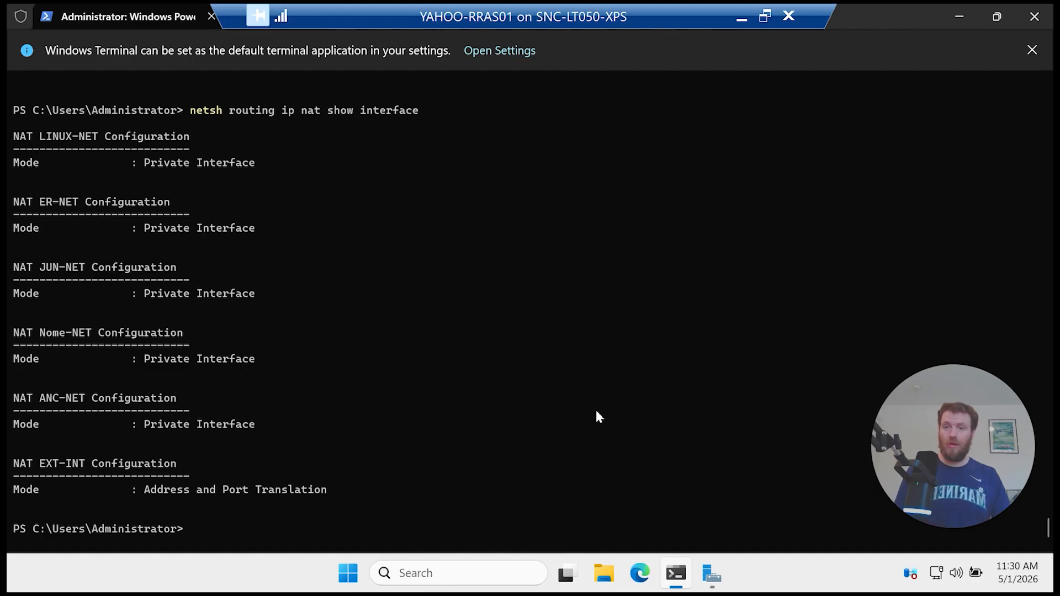
Step: Highlight LINUX-NET as a Private interface and EXT-INT as Address and Port Translation in the output
scroll(276, 408, "up", 12)
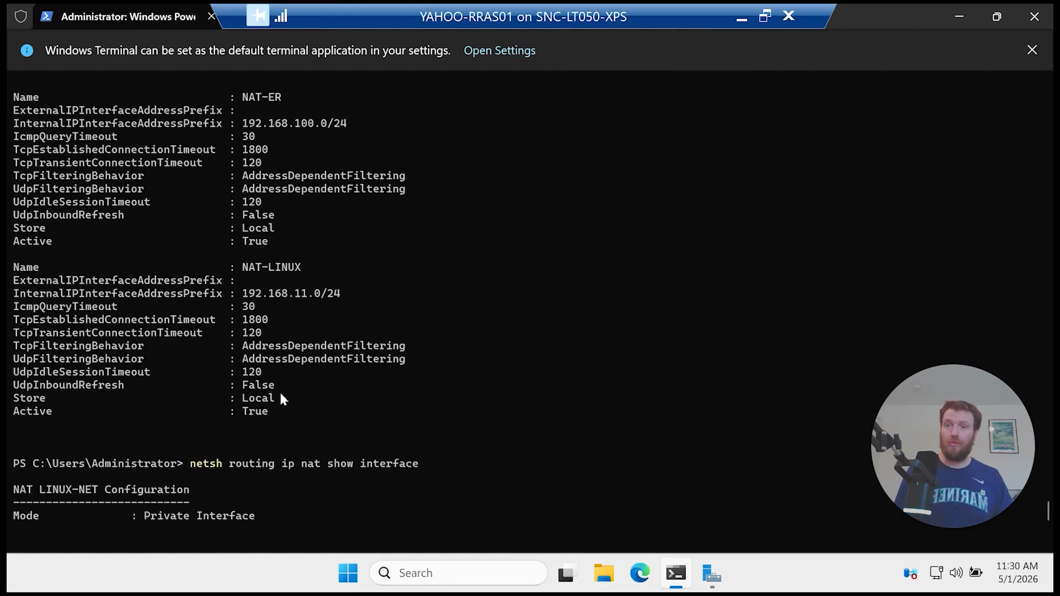
scroll(300, 356, "up", 6)
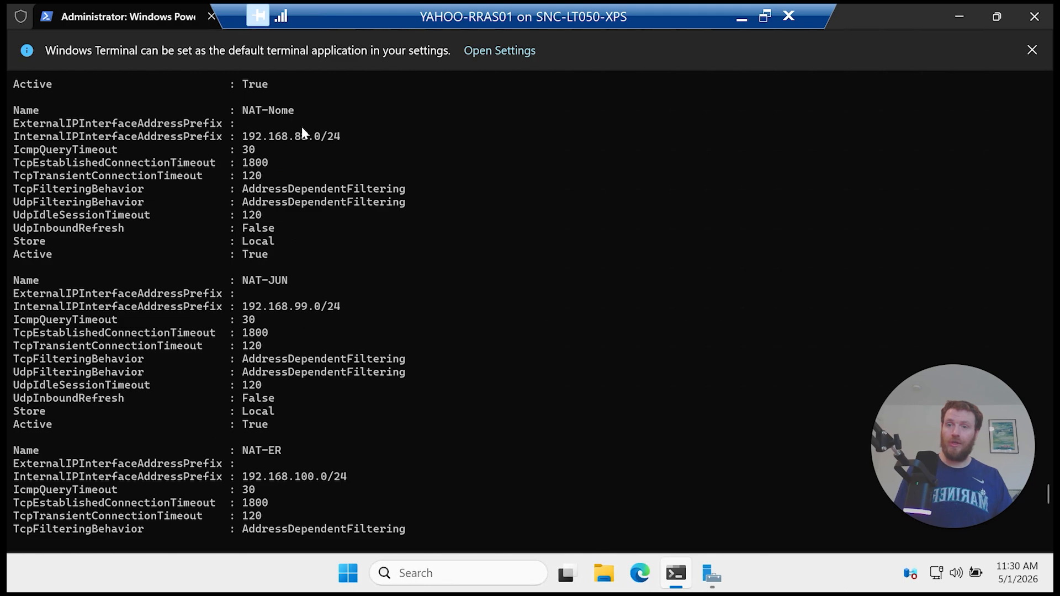
scroll(257, 140, "down", 7)
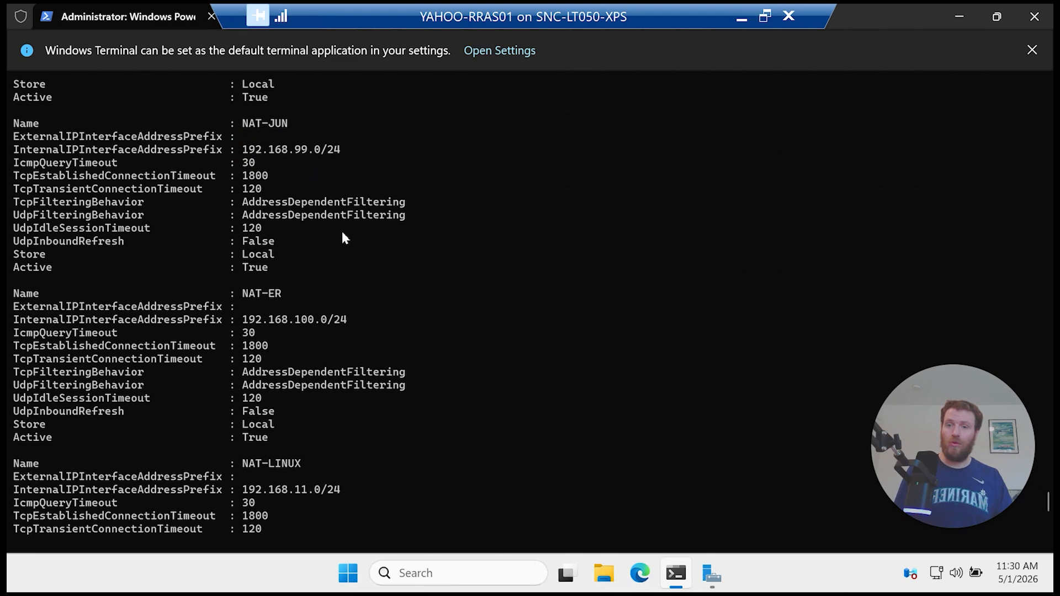
scroll(345, 254, "down", 7)
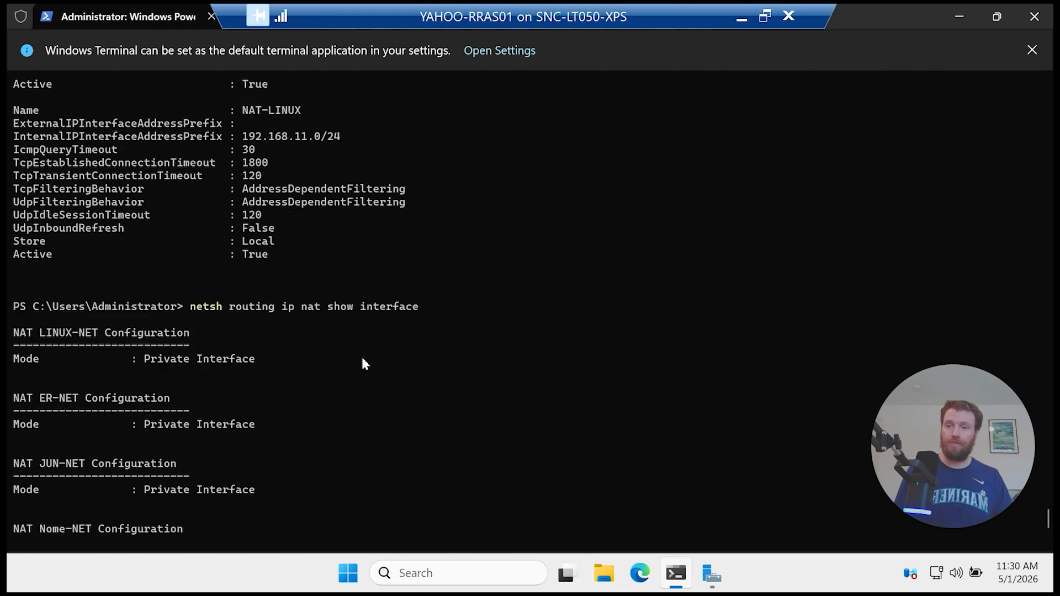
scroll(246, 307, "down", 2)
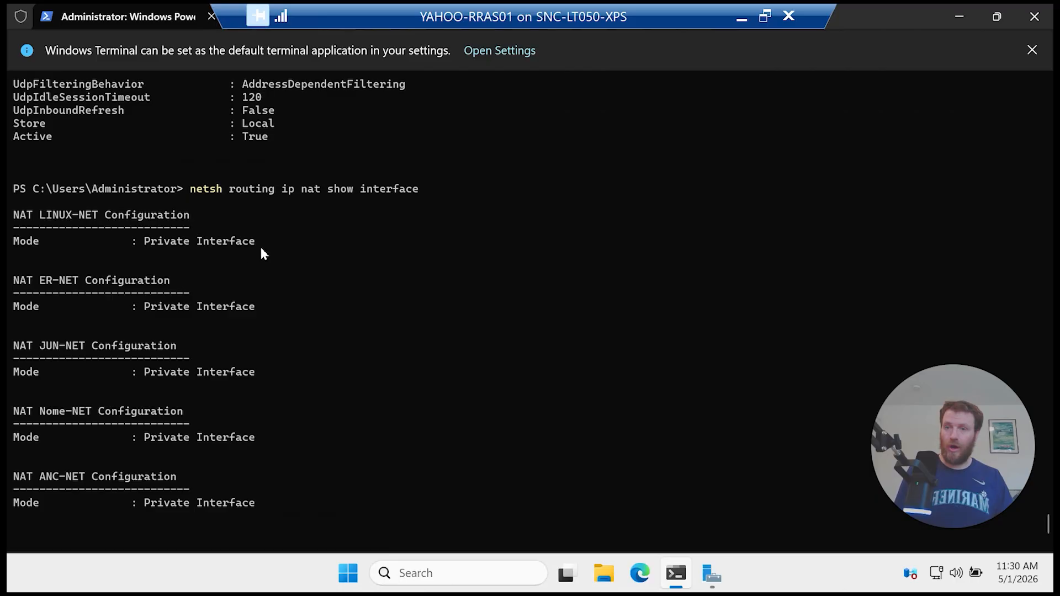
left_click_drag(262, 247, 155, 243)
scroll(202, 275, "down", 2)
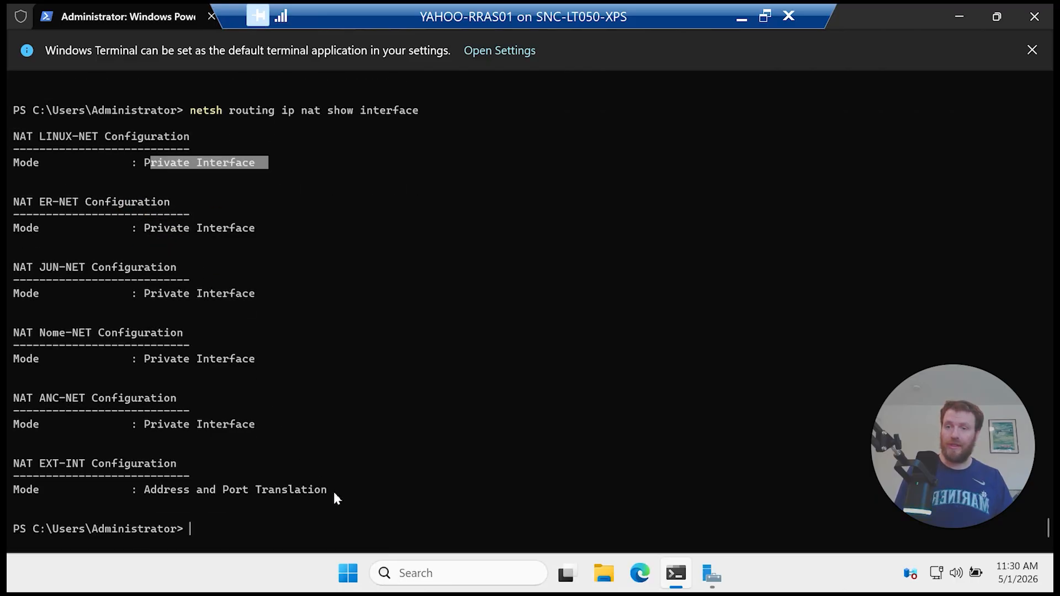
left_click_drag(345, 489, 159, 493)
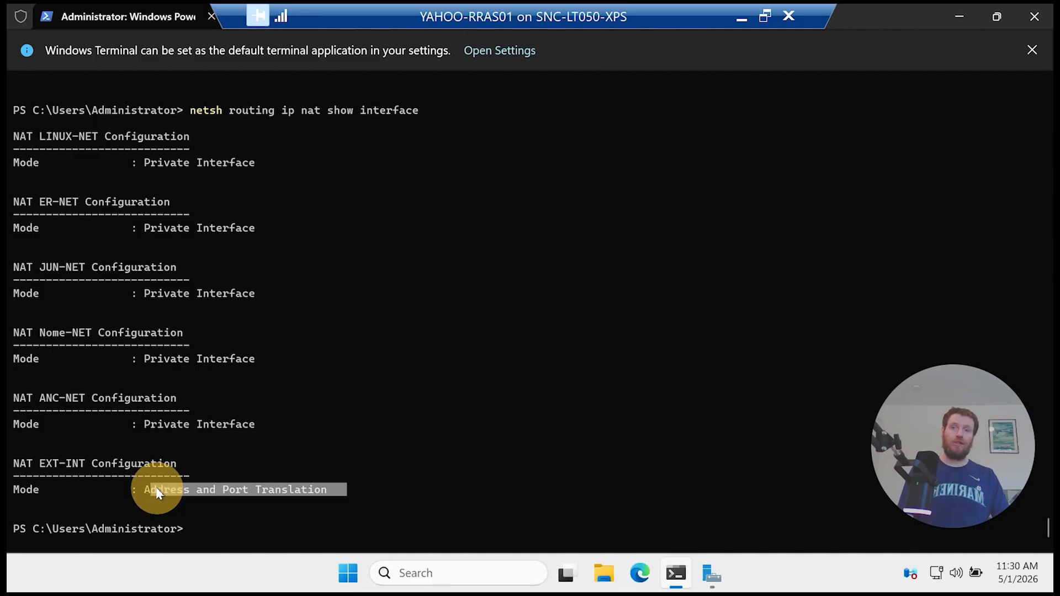
left_click(457, 480)
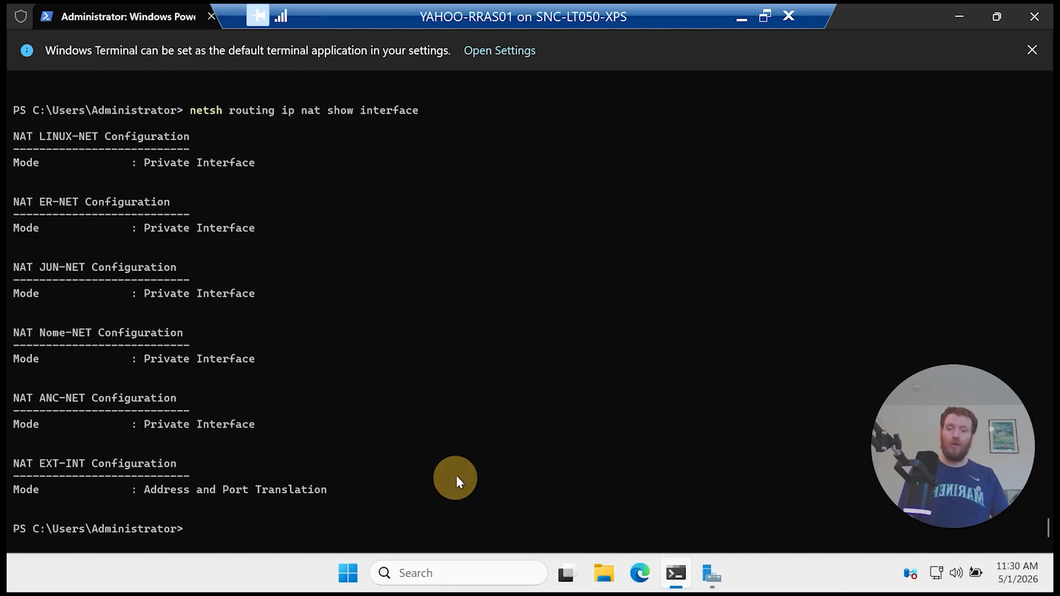
Step: Clear the router's terminal with cls and minimize the YAHOO-RRAS01 console
type("cls")
key("Return")
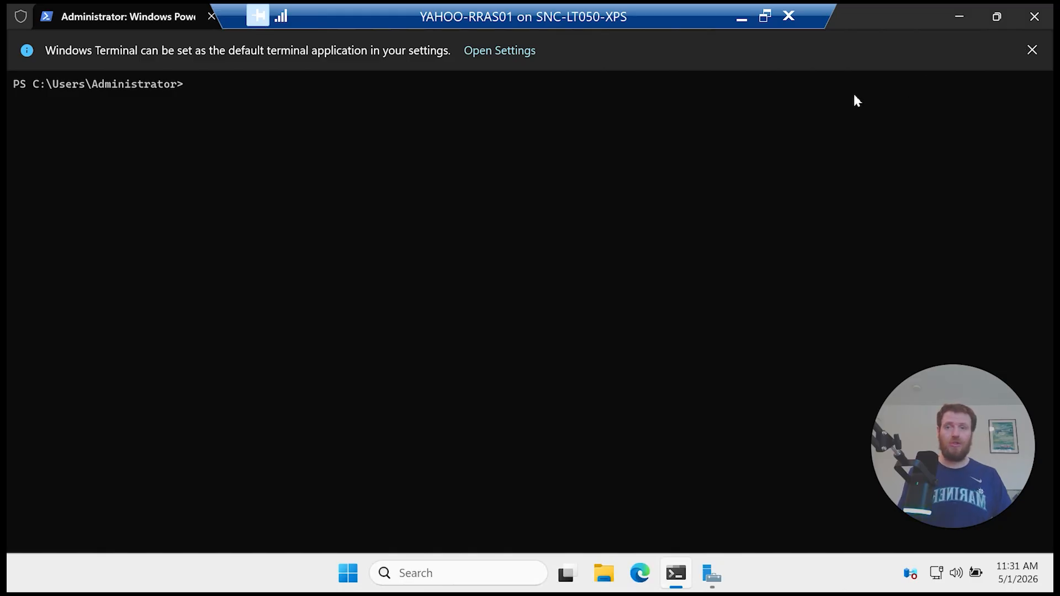
left_click(740, 20)
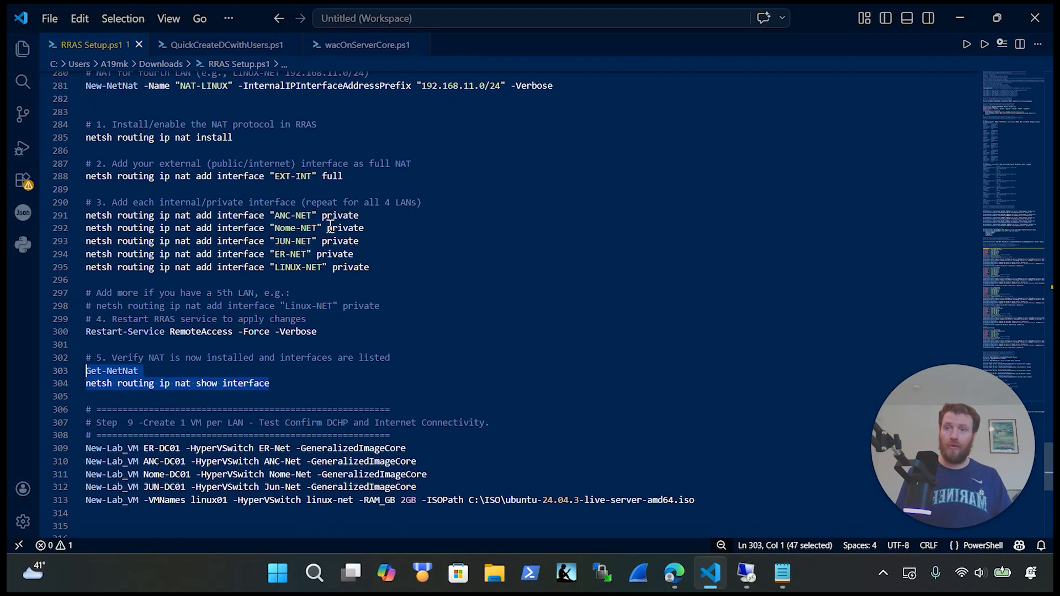
Step: Copy the New-Lab_VM ANC-DC01 command from line 15 of QuickCreateDCwithUsers.ps1
left_click(229, 46)
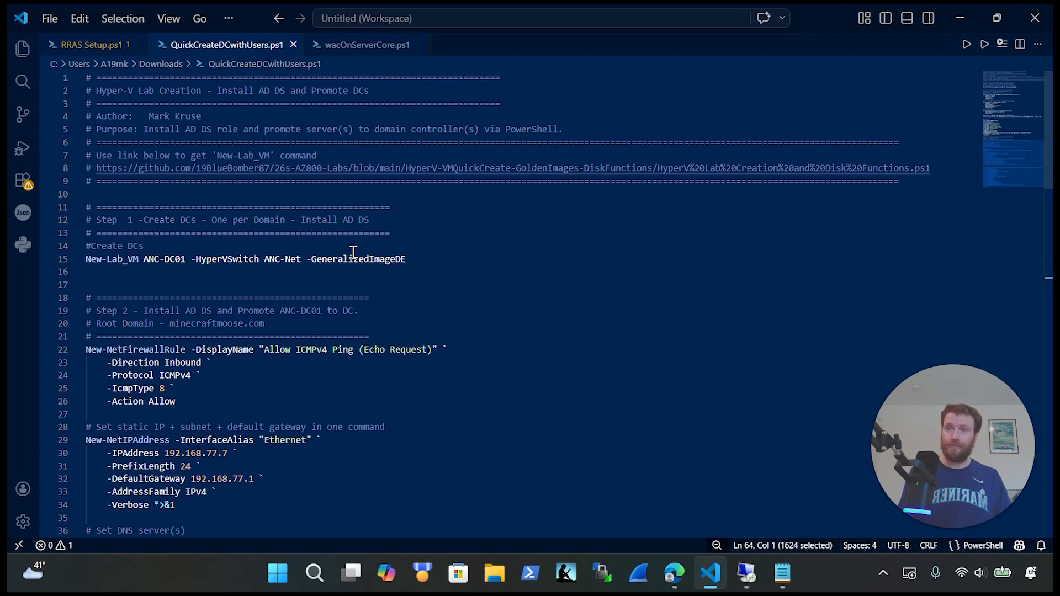
left_click_drag(449, 258, 57, 264)
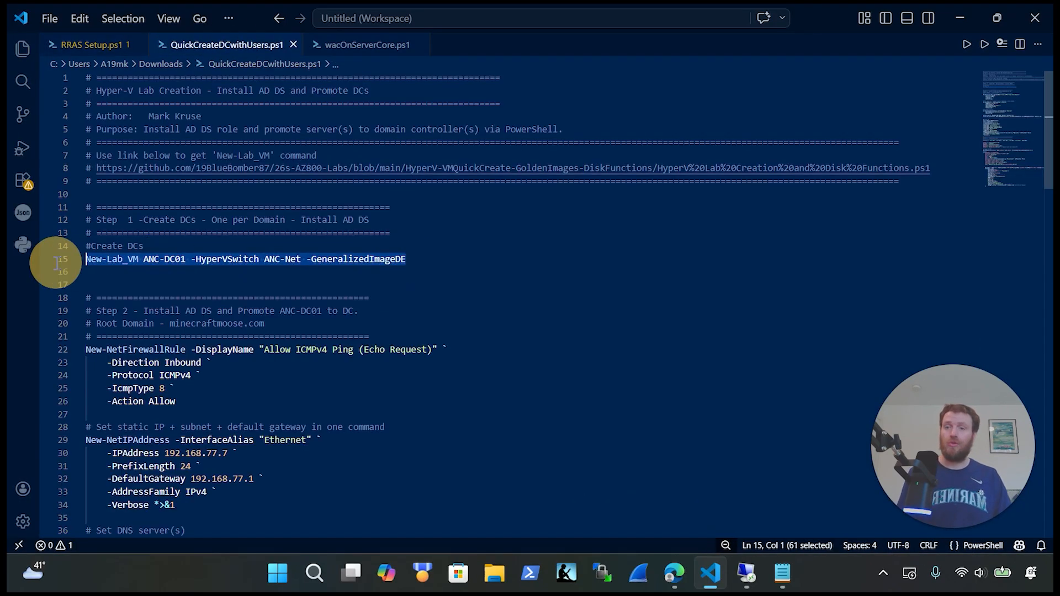
key("ctrl+x")
key("ctrl+z")
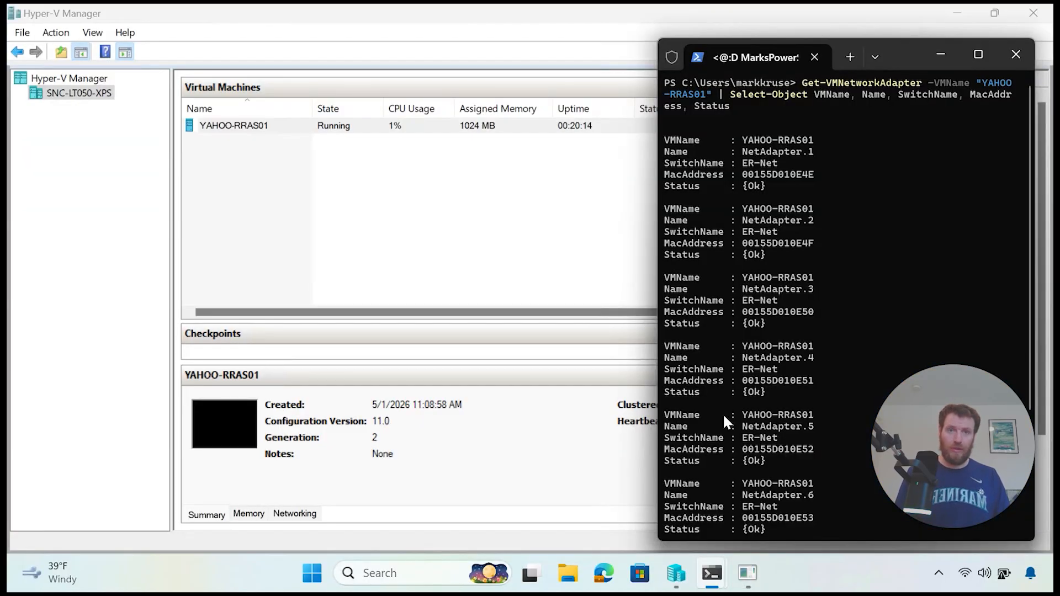
Step: Paste the ANC-DC01 command into cleared host PowerShell, try adding a parameter, then discard it
left_click(977, 55)
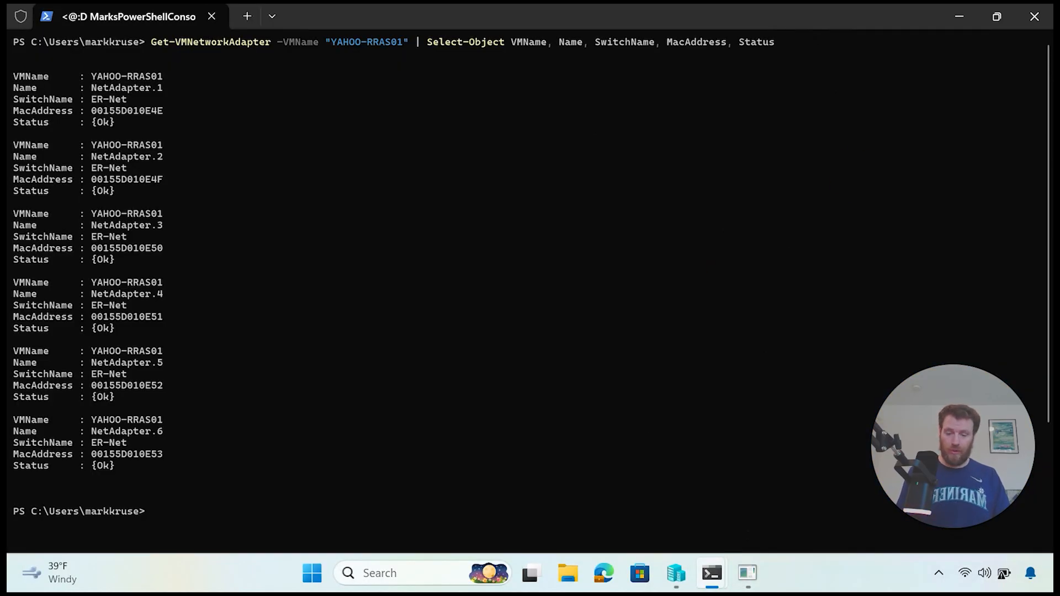
type("cls")
key("Return")
key("ctrl+v")
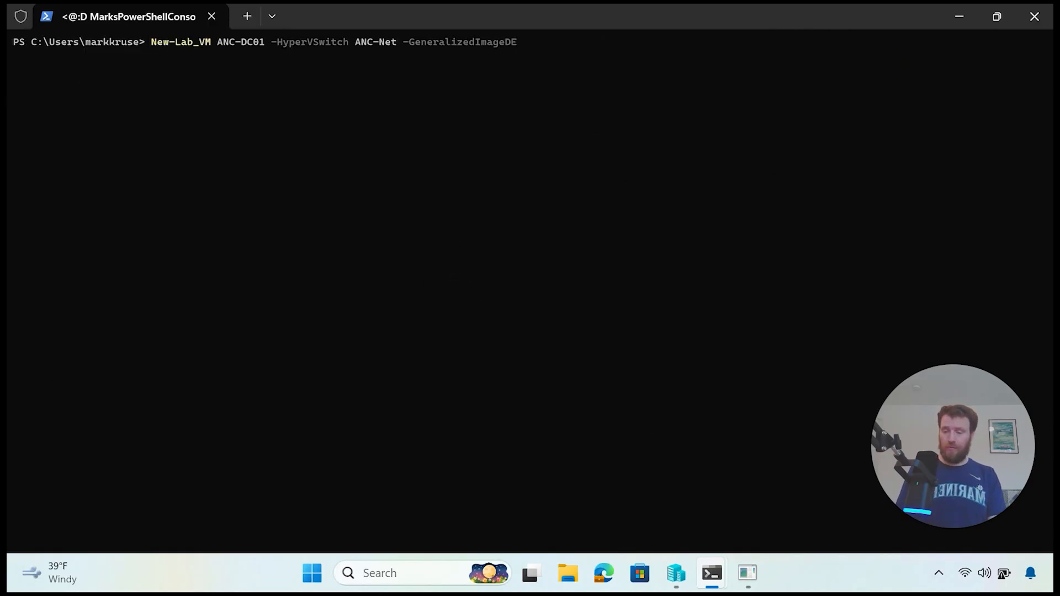
type("-r")
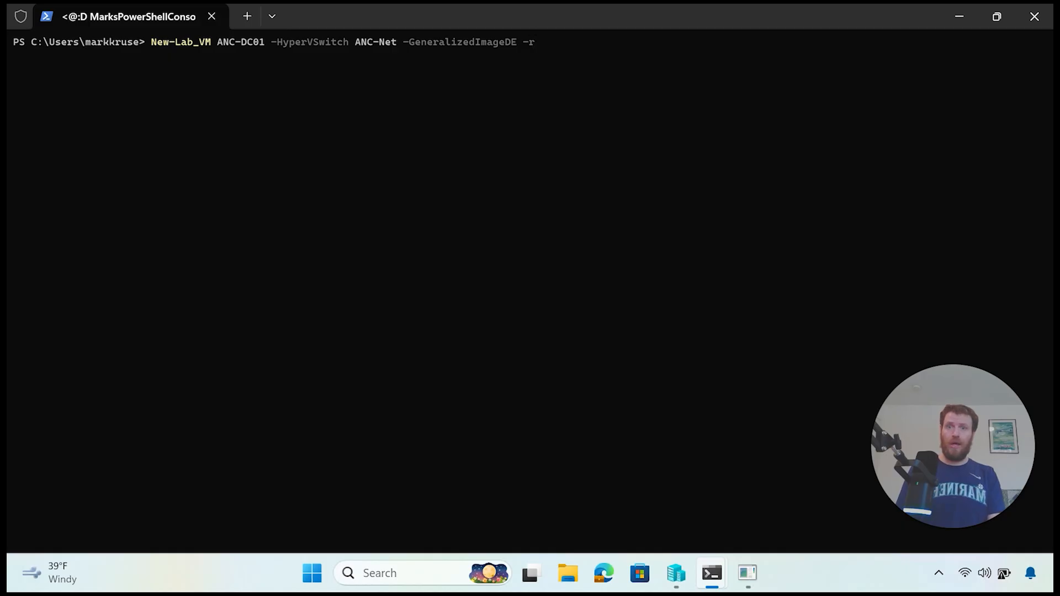
key("BackSpace")
key("BackSpace")
key("BackSpace")
key("ctrl+Left")
key("ctrl+Left")
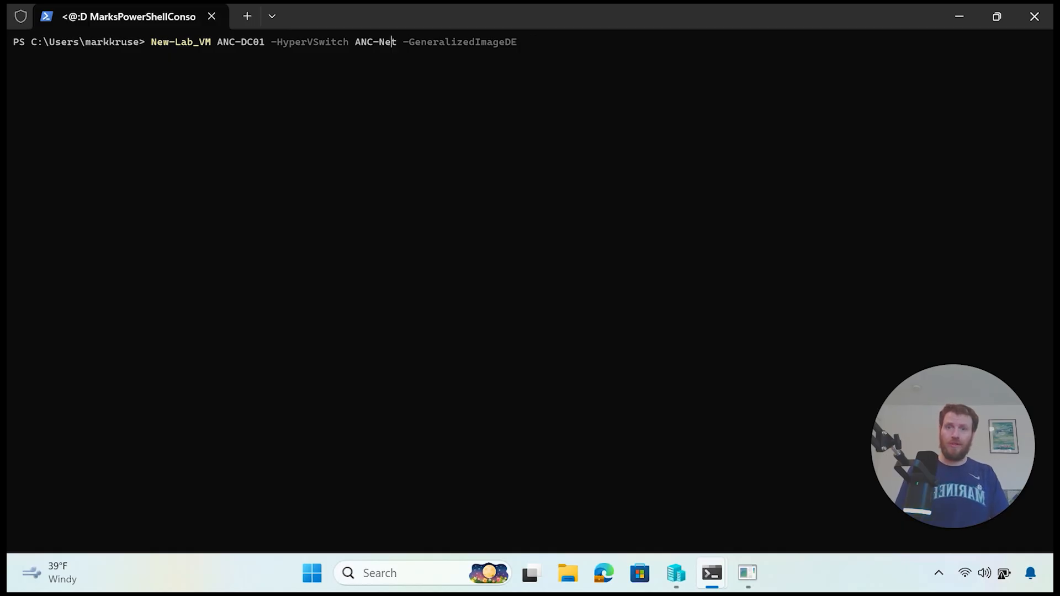
type("-r")
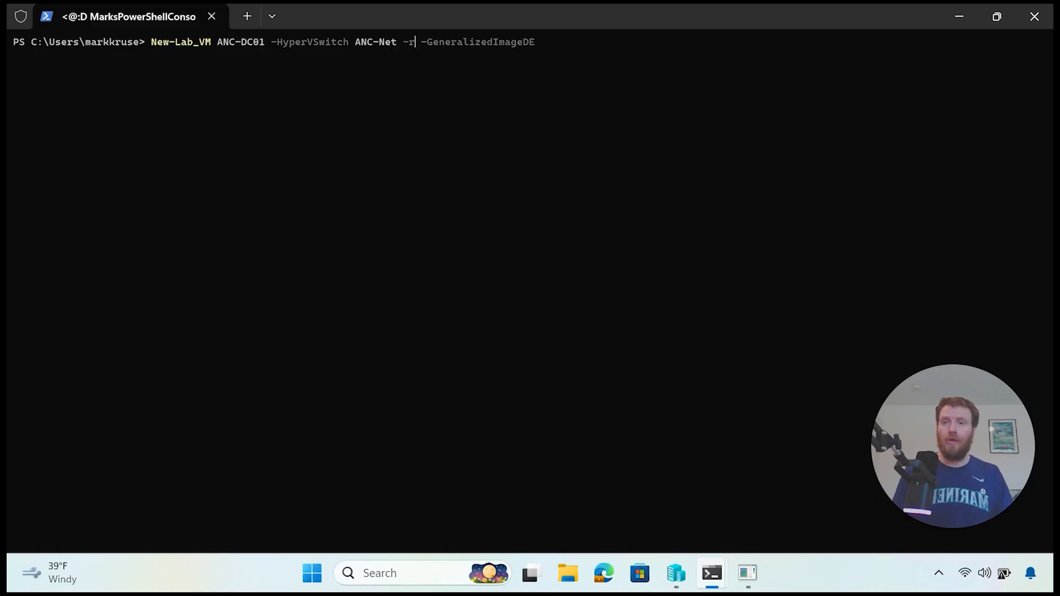
key("Escape")
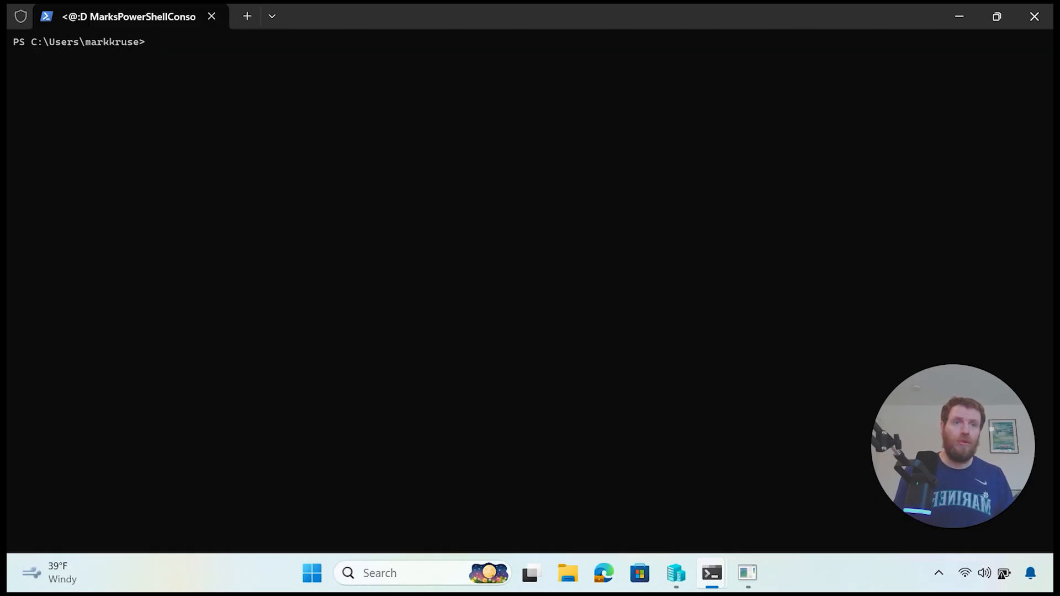
key("alt+Tab")
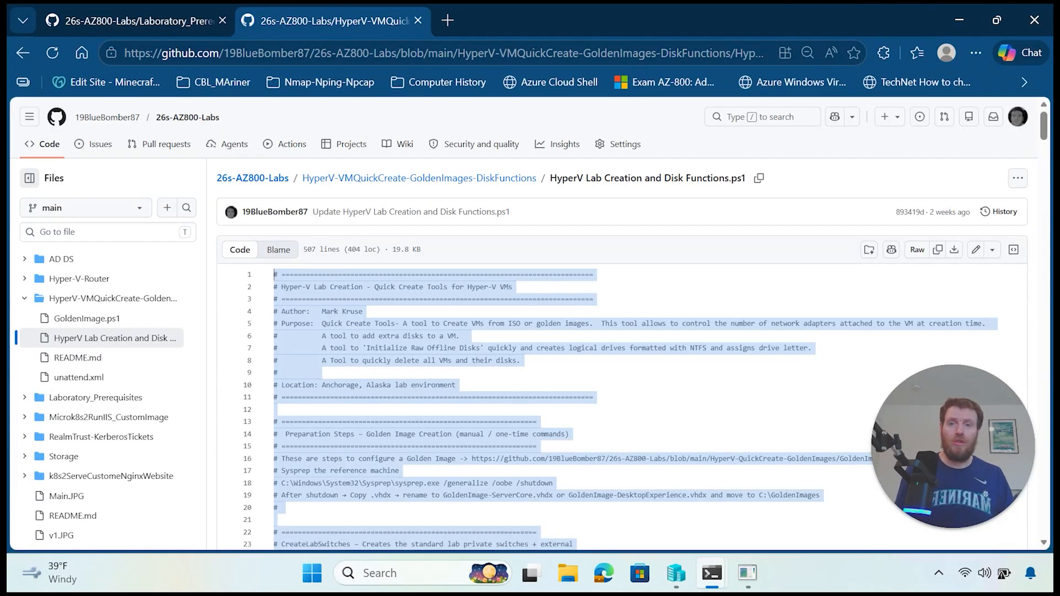
Step: Copy the lab VM functions from GitHub and load them into host PowerShell
right_click(385, 340)
left_click(482, 223)
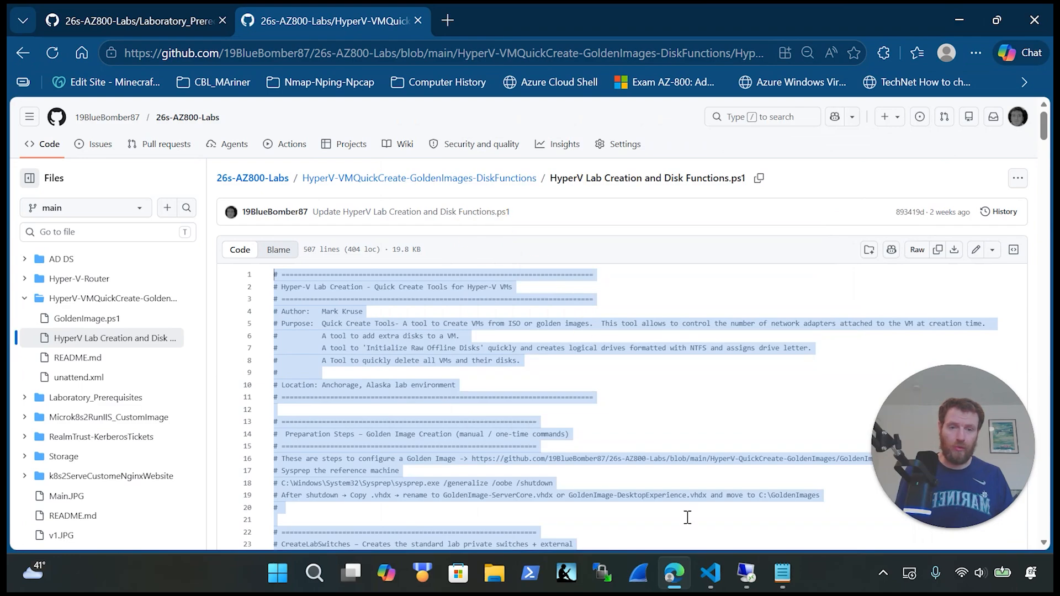
left_click(748, 573)
right_click(548, 362)
left_click(472, 402)
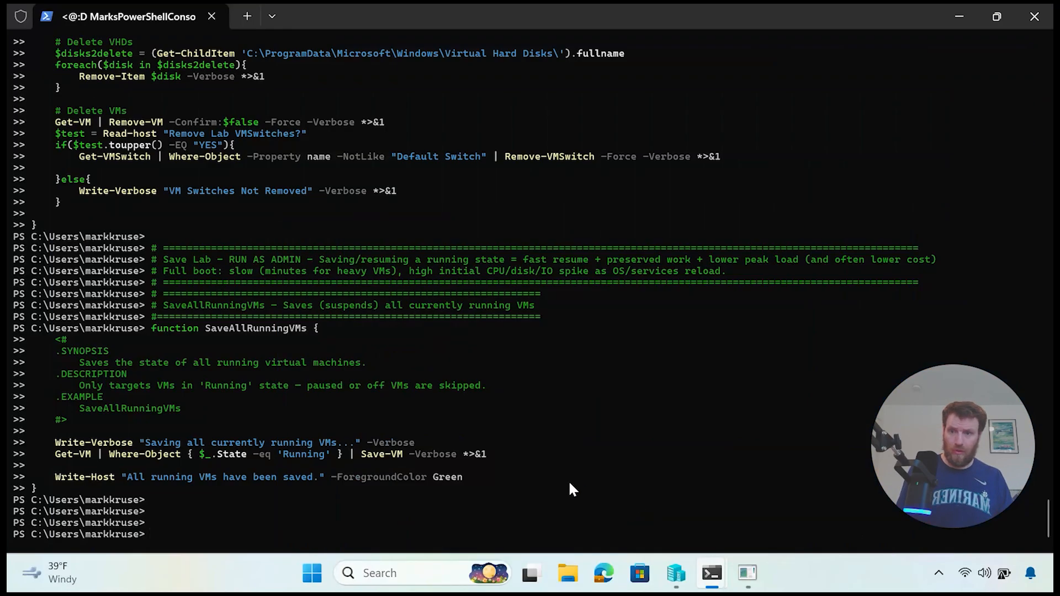
Step: Run New-Lab_VM ANC-DC01 on ANC-Net with -RAM 2GB added
key("ctrl+v")
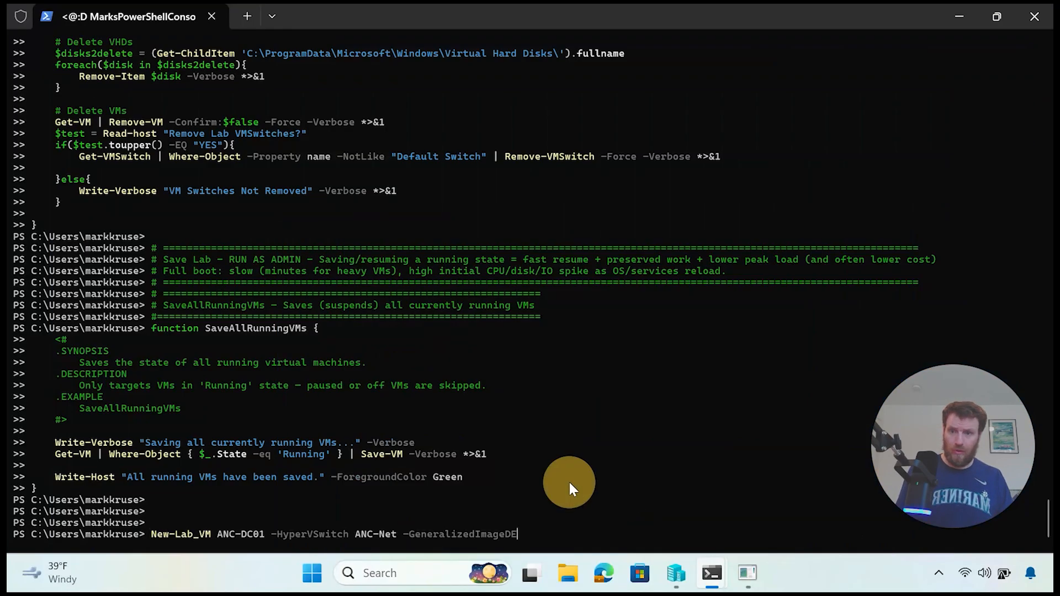
key("ctrl+Left")
key("ctrl+Left")
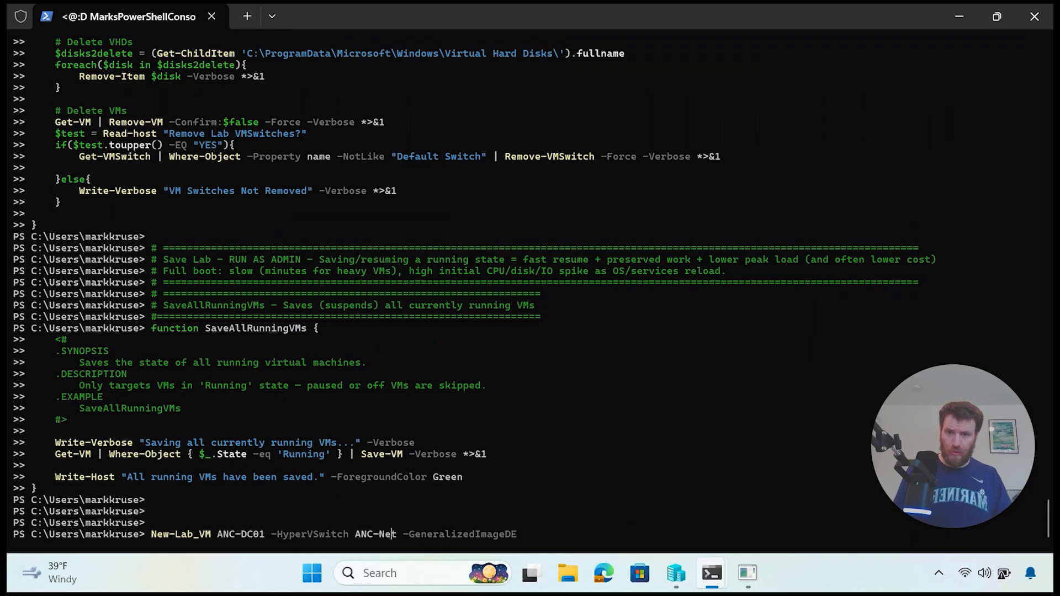
type("-RAM")
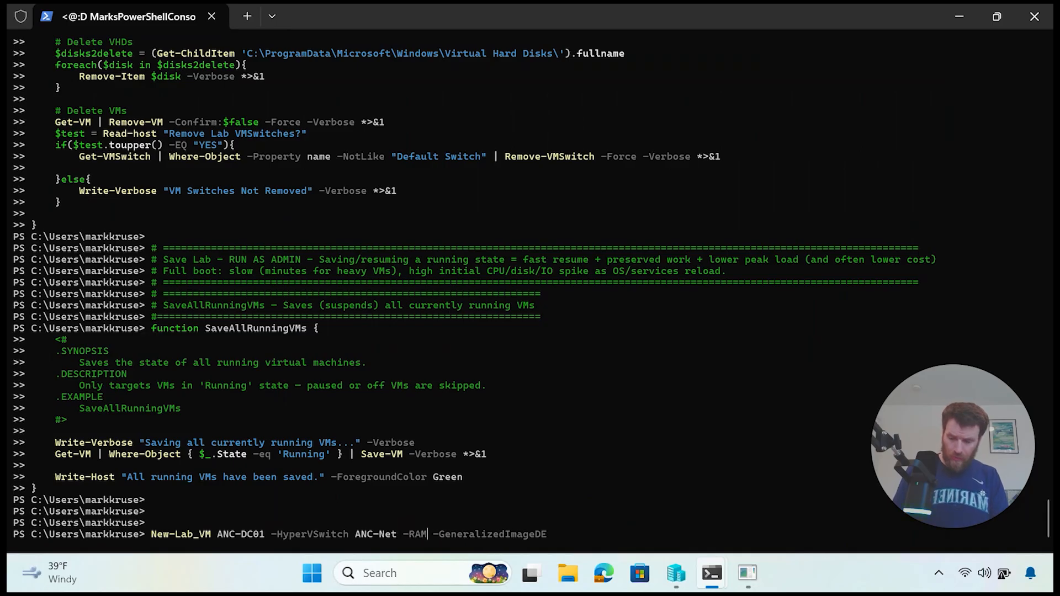
type(" 2GB")
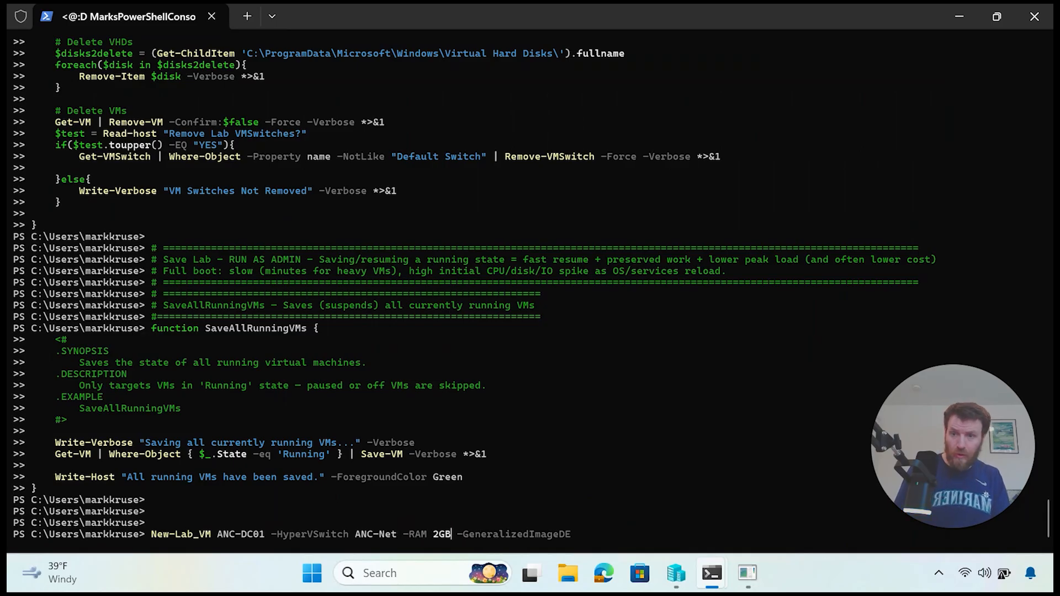
key("Return")
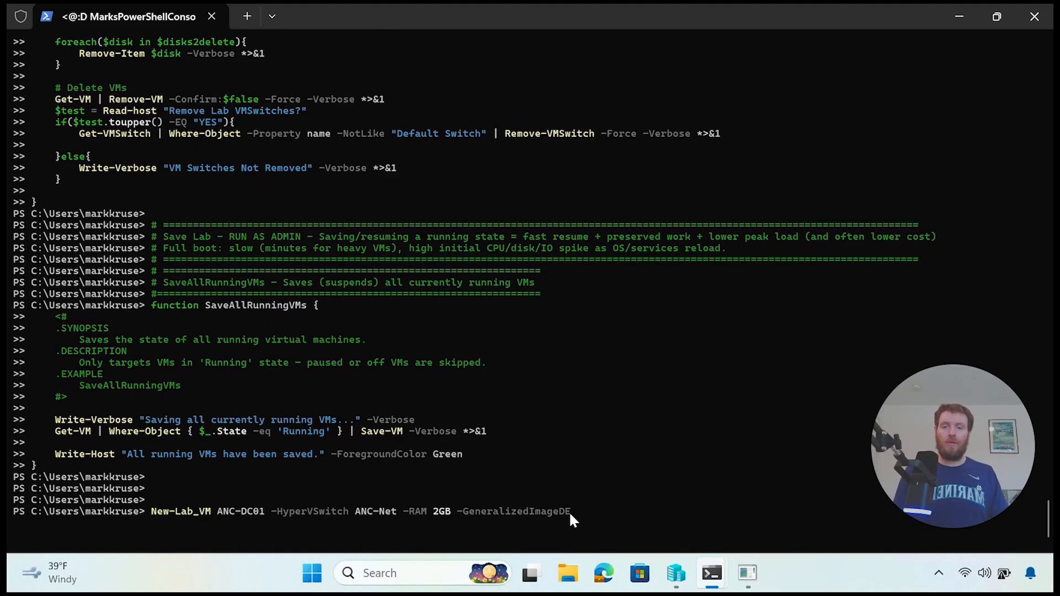
Step: Highlight the GeneralizedImageDE and RAM 2GB parameters in the New-Lab_VM command
left_click_drag(570, 513, 448, 516)
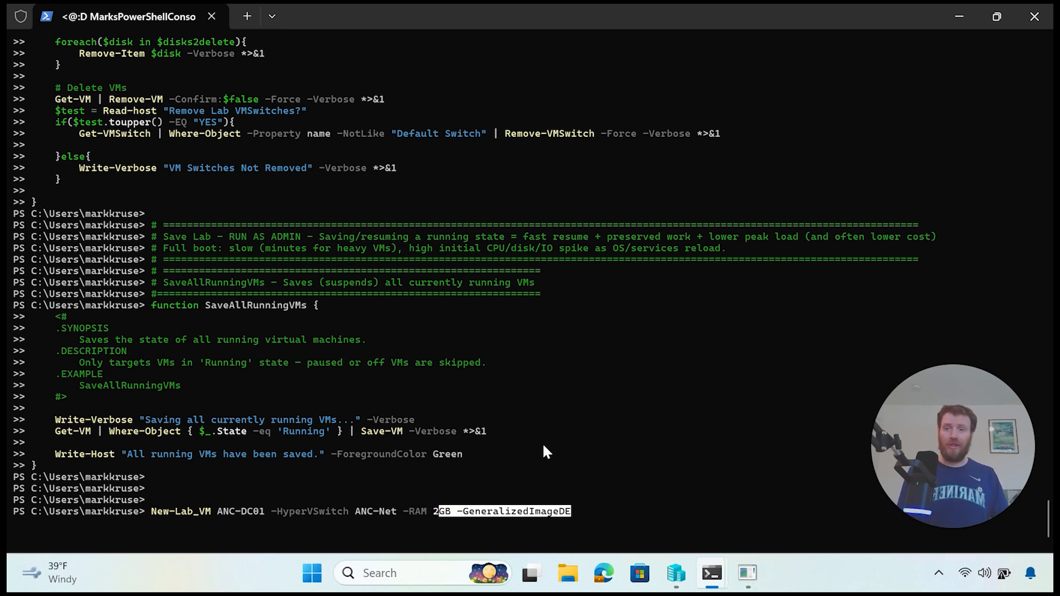
left_click(638, 480)
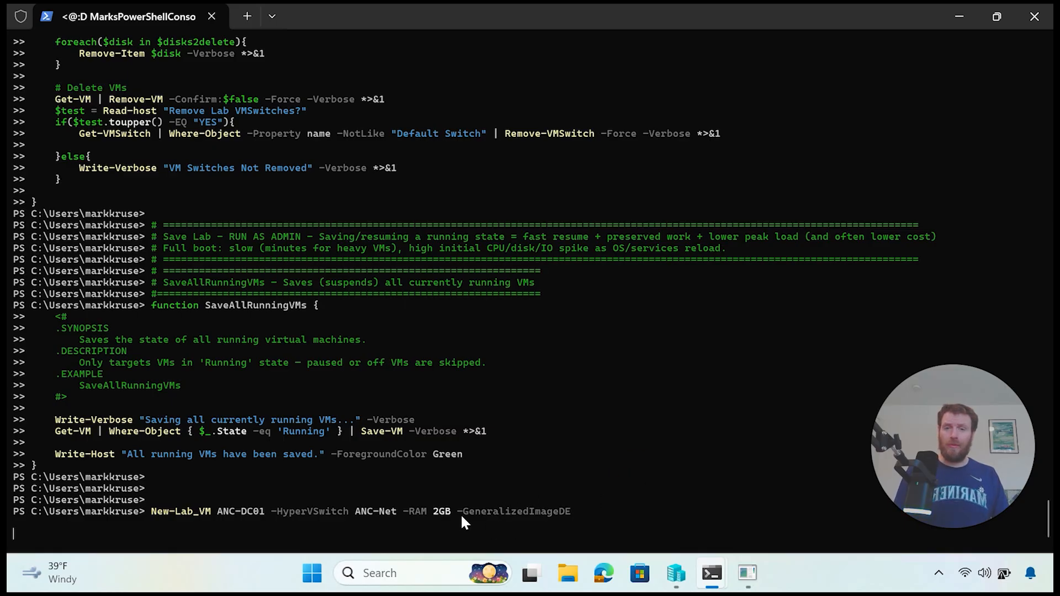
left_click_drag(452, 512, 413, 512)
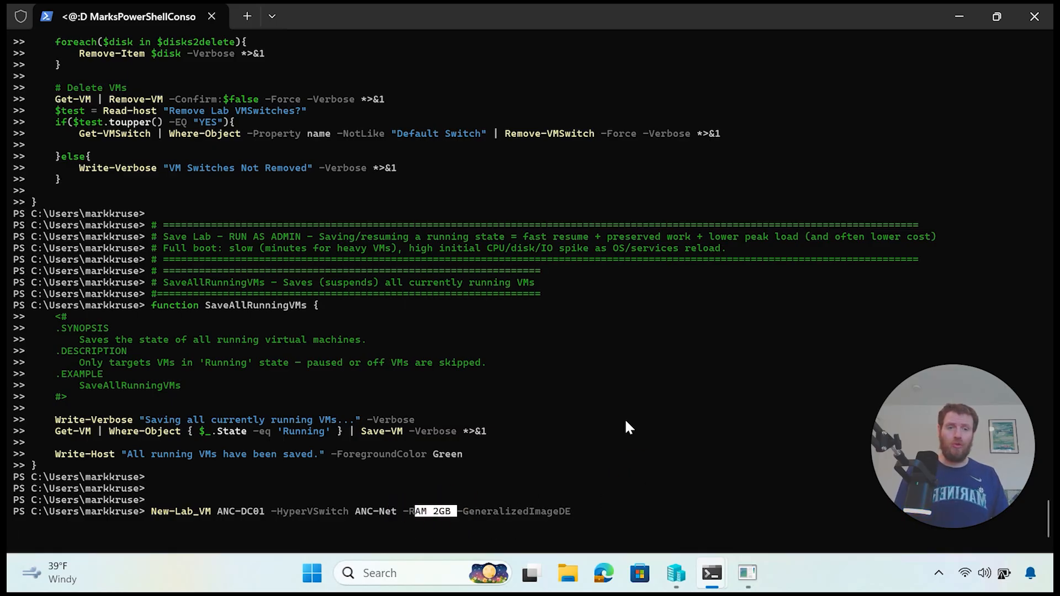
Step: Check ANC-DC01 is running in Hyper-V Manager, then highlight the VM creation output in PowerShell
left_click(676, 573)
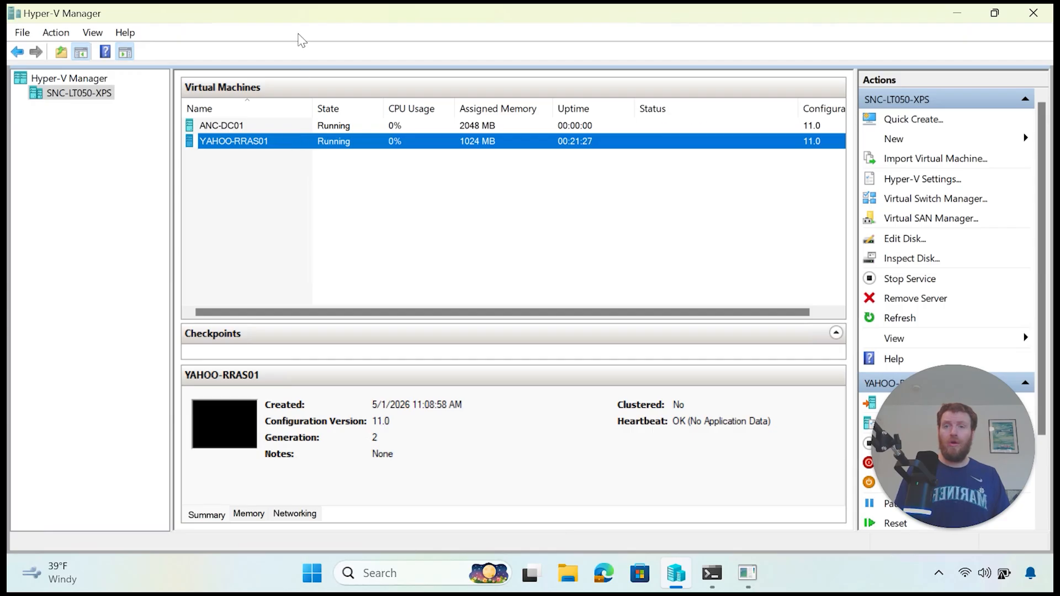
left_click_drag(298, 13, 653, 53)
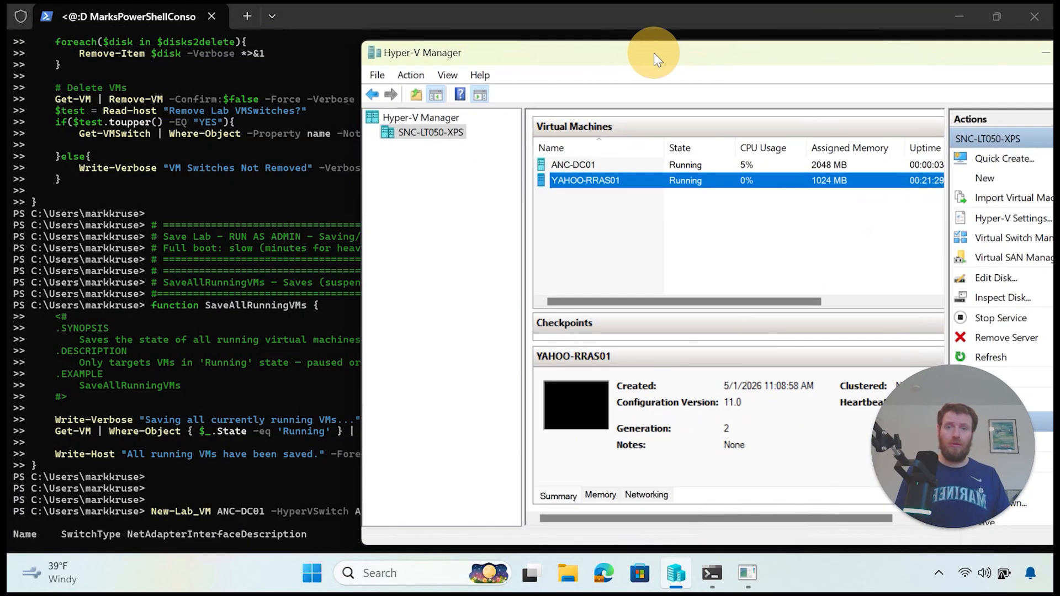
left_click(259, 344)
scroll(406, 376, "down", 10)
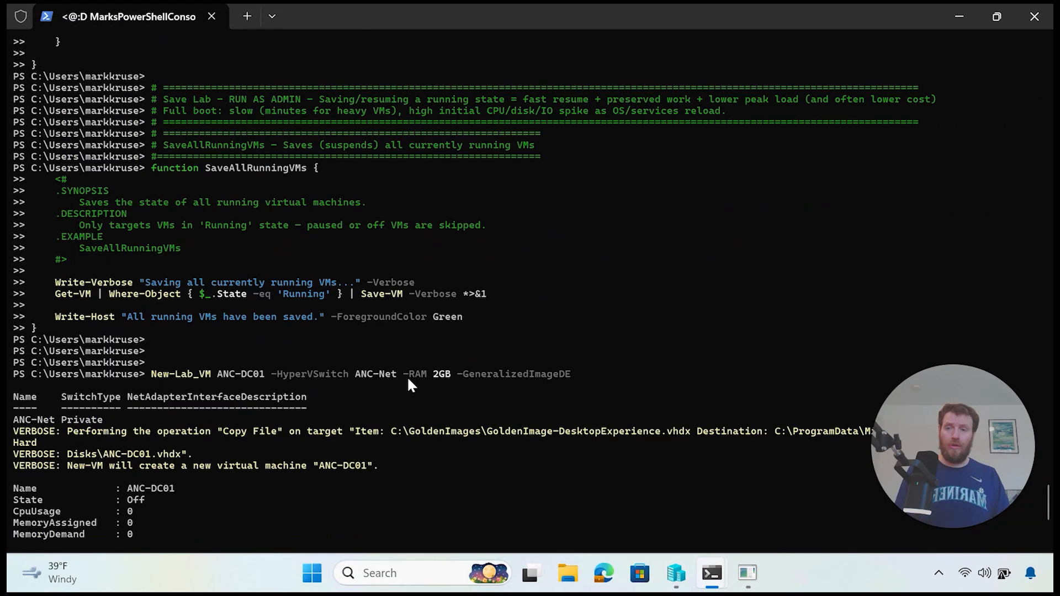
left_click_drag(408, 491, 145, 396)
Step: Clear the PowerShell console with cls
key("ctrl+c")
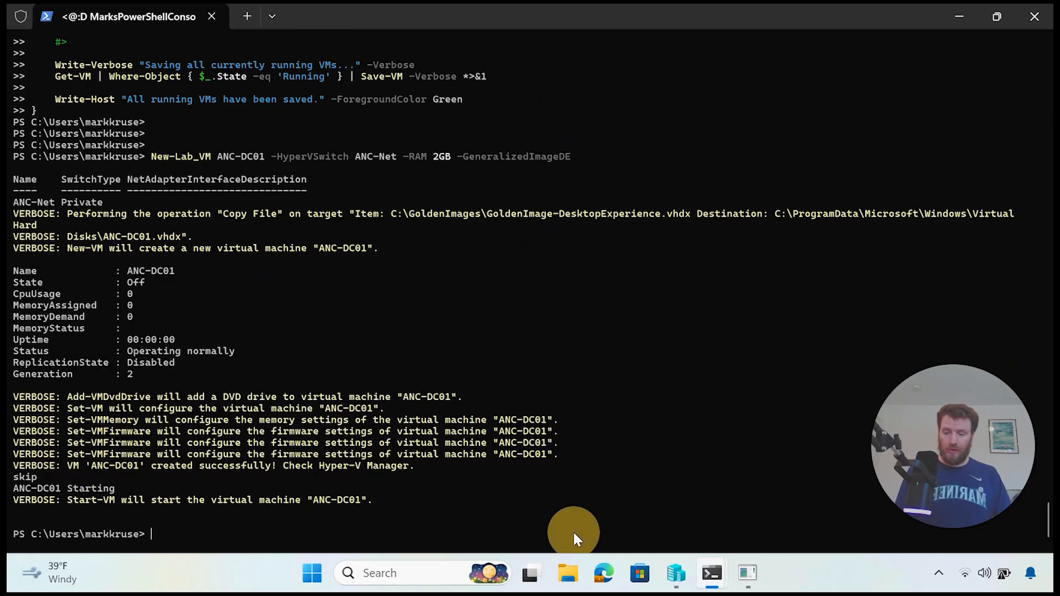
type("cls")
key("Return")
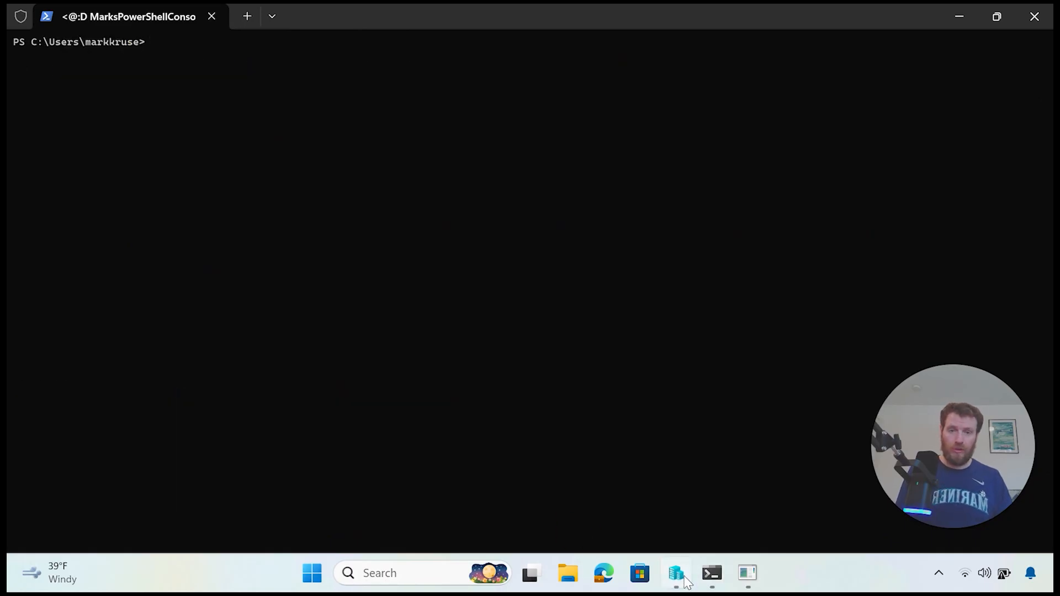
Step: Connect to ANC-DC01 from Hyper-V Manager and show its session full screen
left_click(675, 573)
right_click(663, 166)
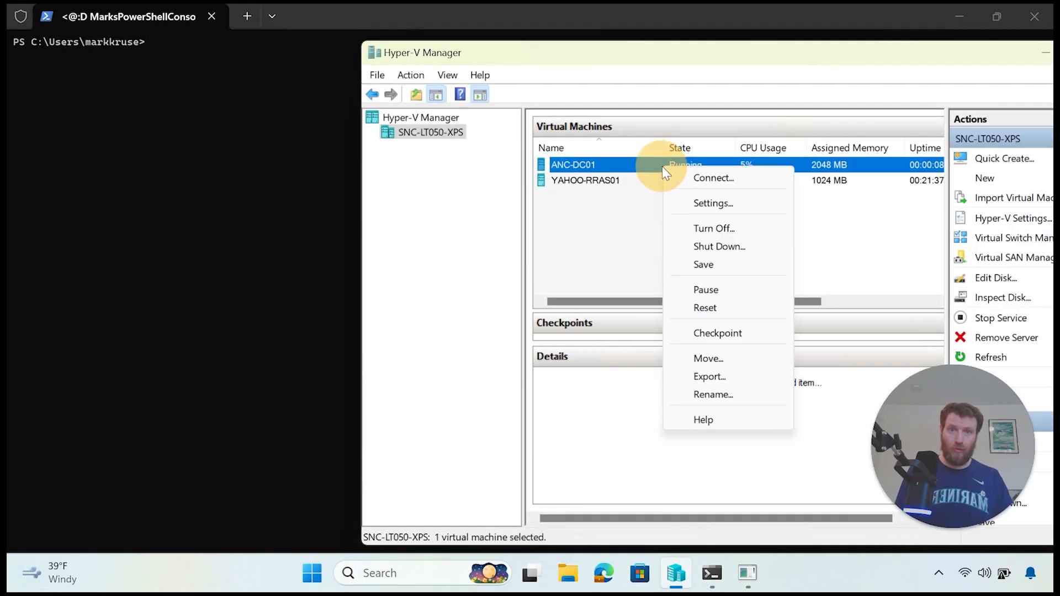
left_click(698, 180)
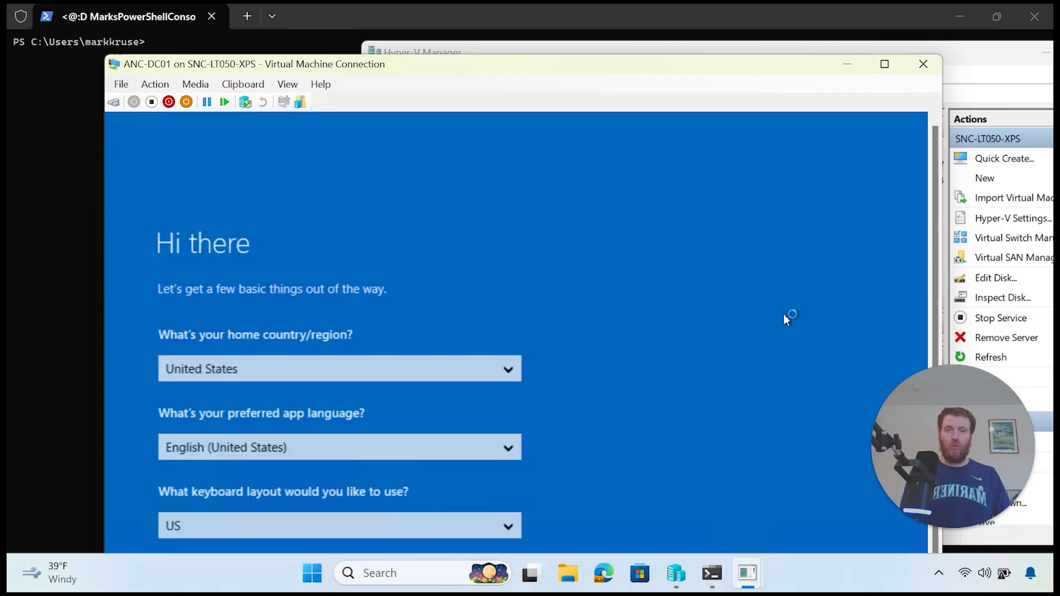
left_click(893, 66)
Step: Set and confirm the built-in Administrator password to finish ANC-DC01's setup, then leave full screen
left_click(741, 454)
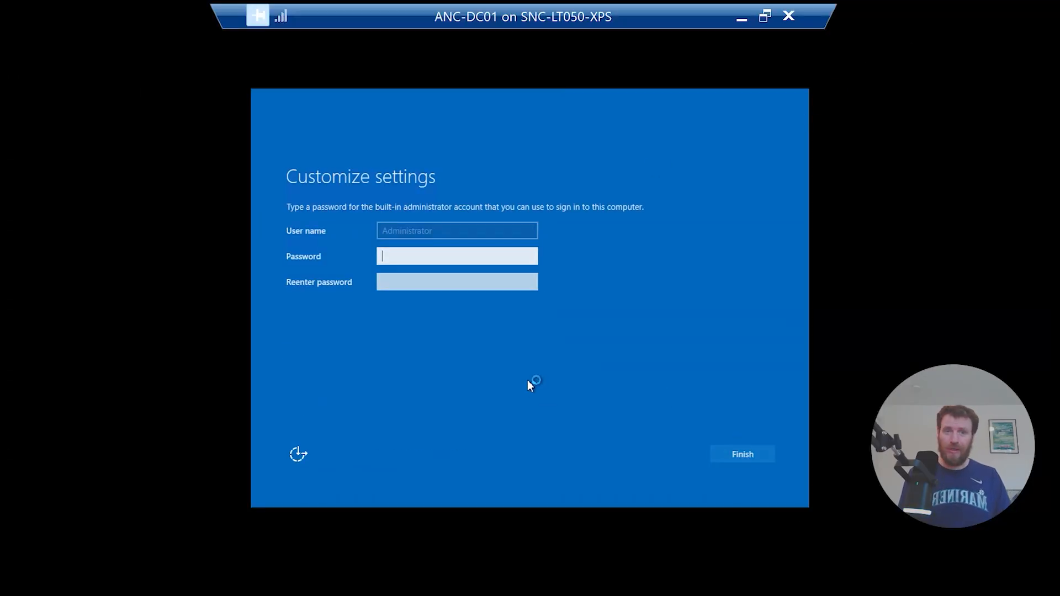
type("P••")
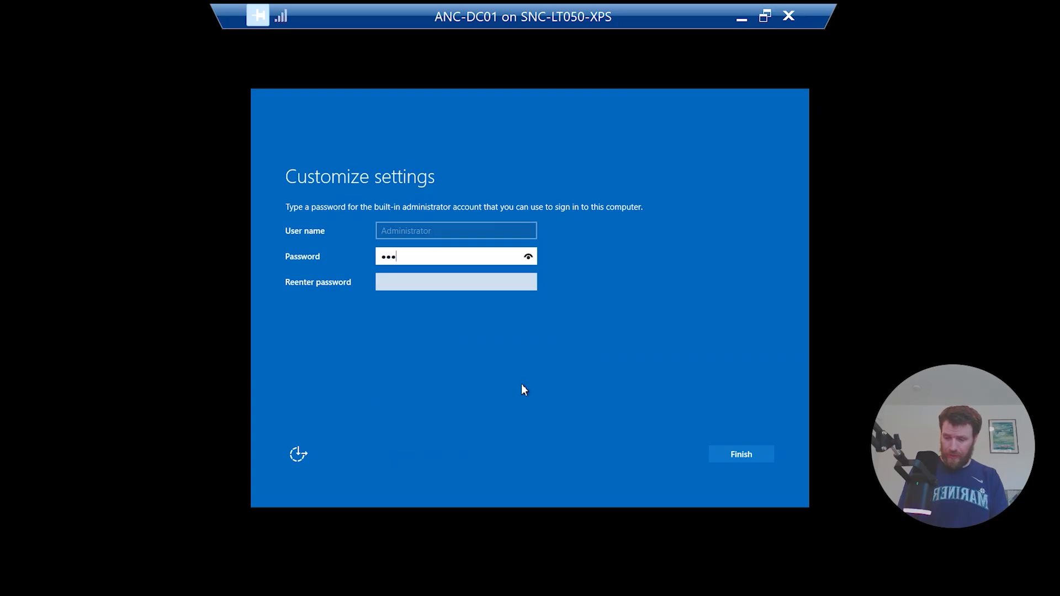
type("•••••••••")
key("Tab")
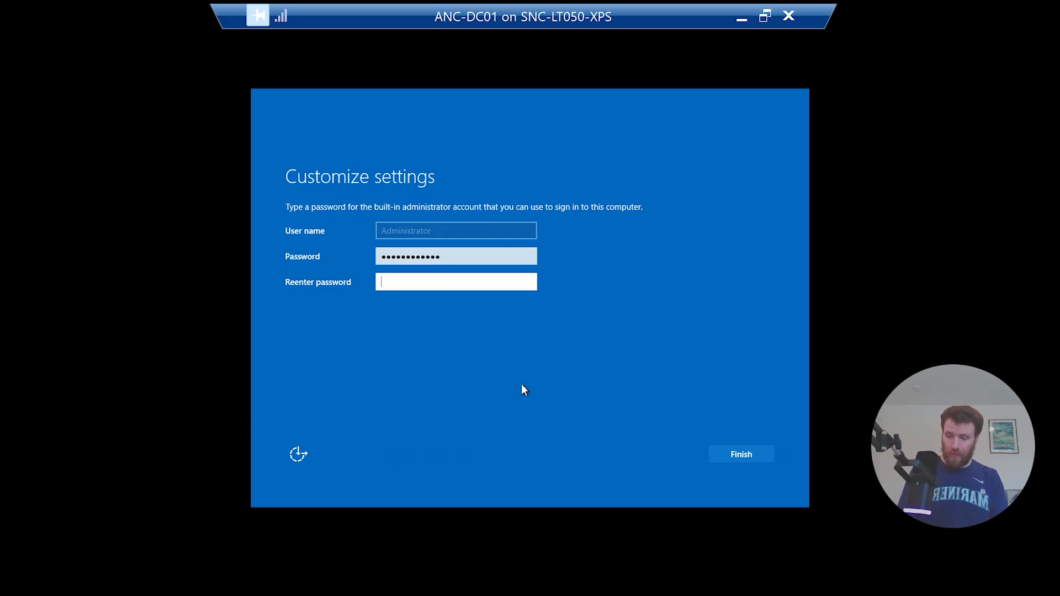
type("••••••••")
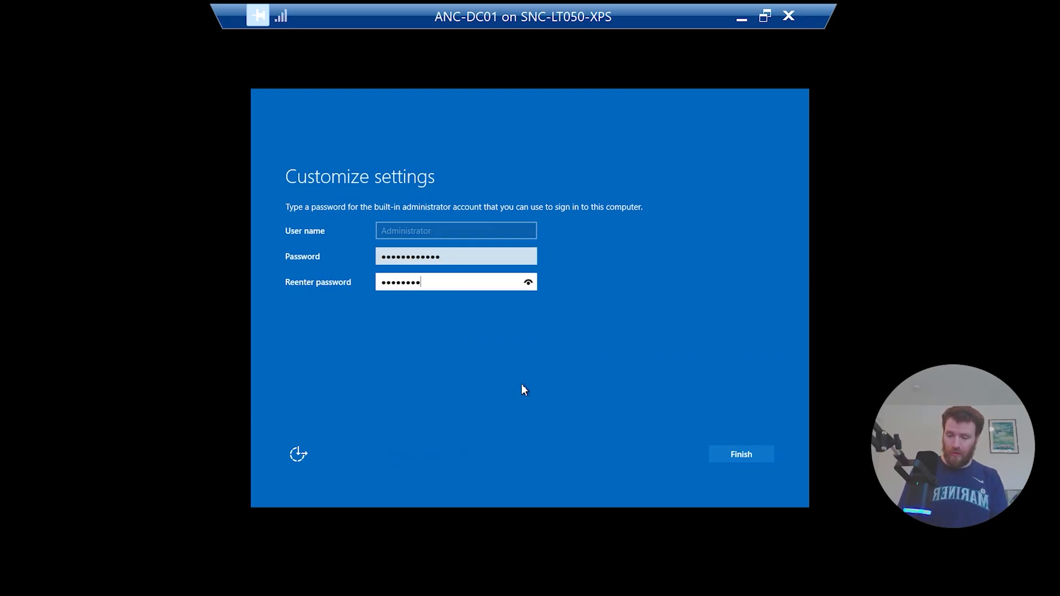
type("••••")
key("Return")
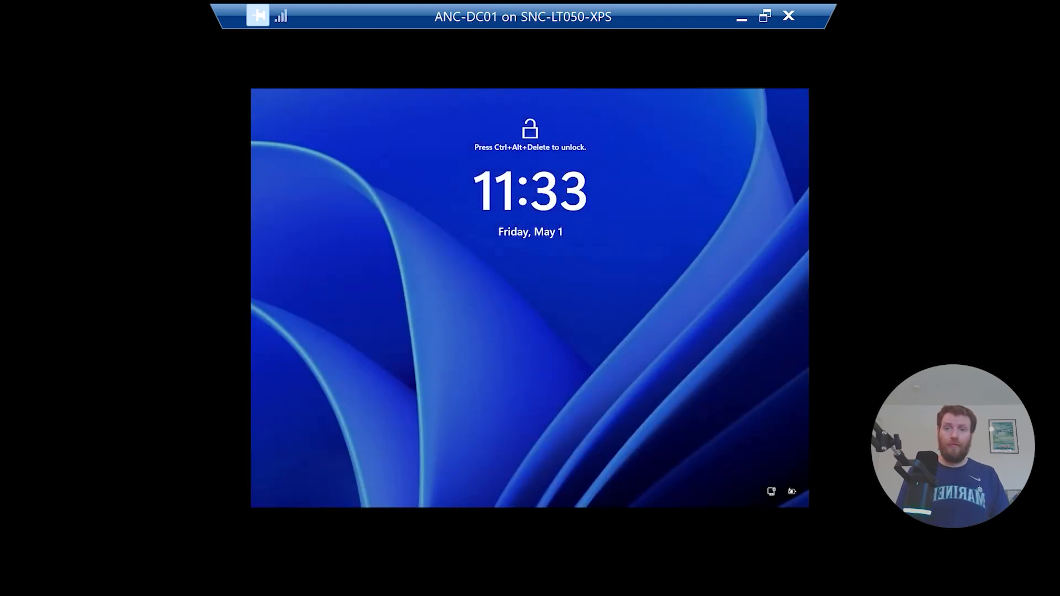
left_click(772, 17)
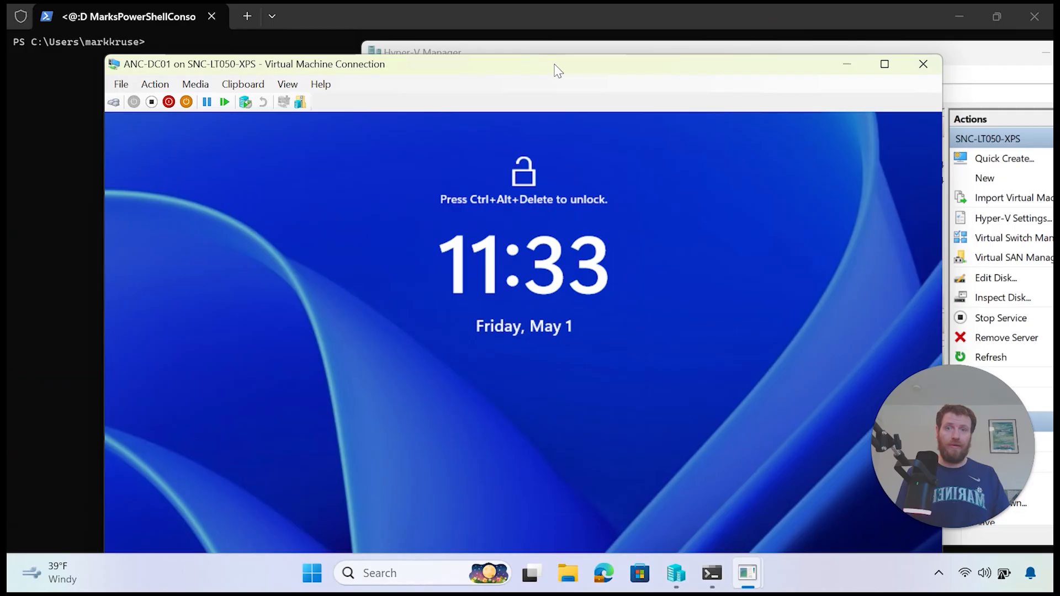
Step: Close the VM window, reconnect to ANC-DC01 at 1366×768, and sign in with the Administrator password
left_click_drag(554, 65, 538, 48)
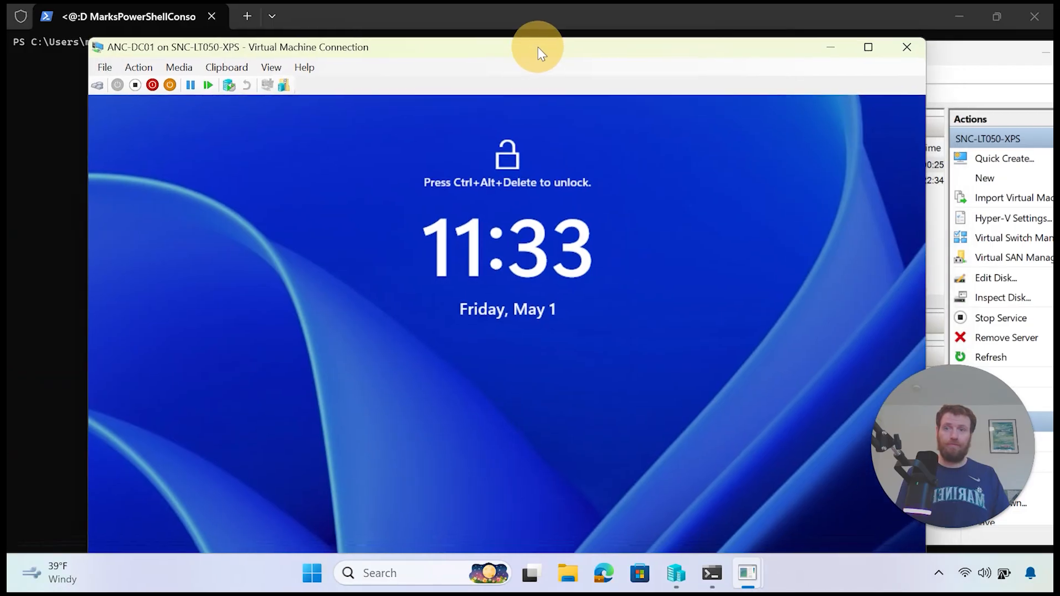
left_click(907, 47)
left_click(615, 165)
right_click(615, 164)
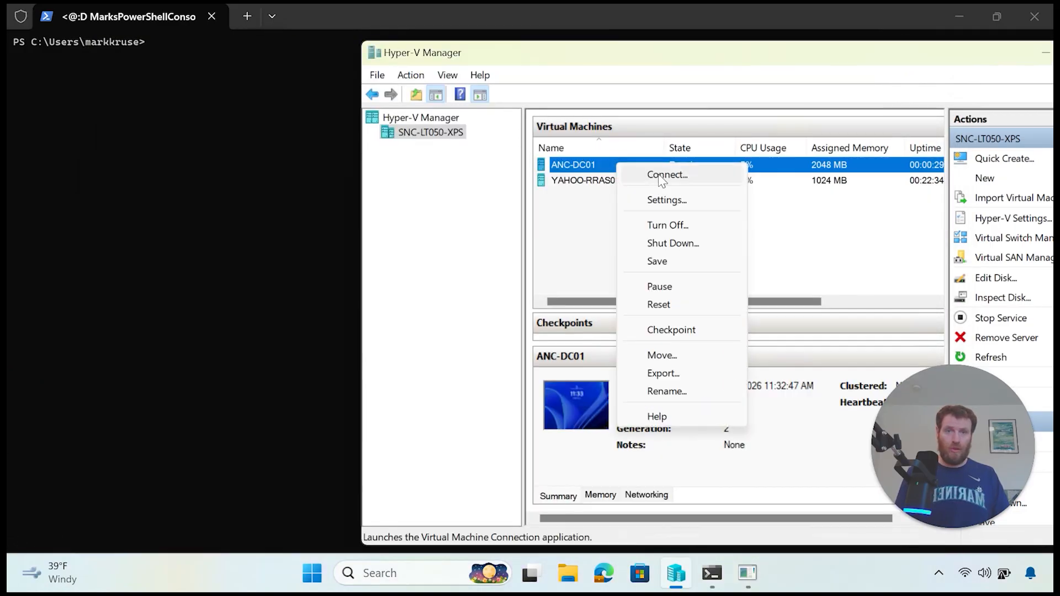
left_click(658, 174)
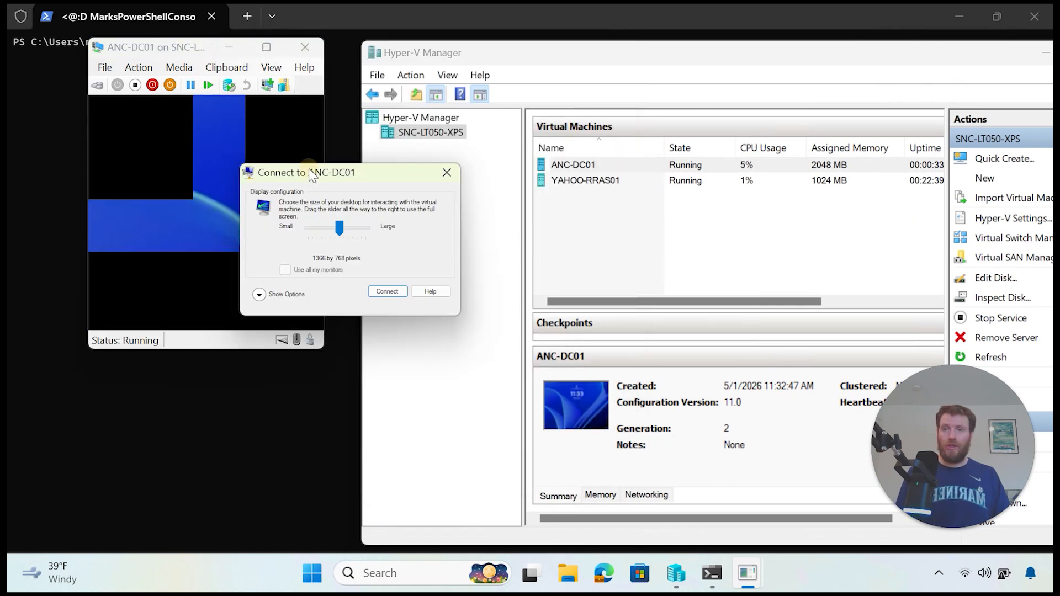
left_click_drag(306, 172, 429, 148)
left_click(510, 271)
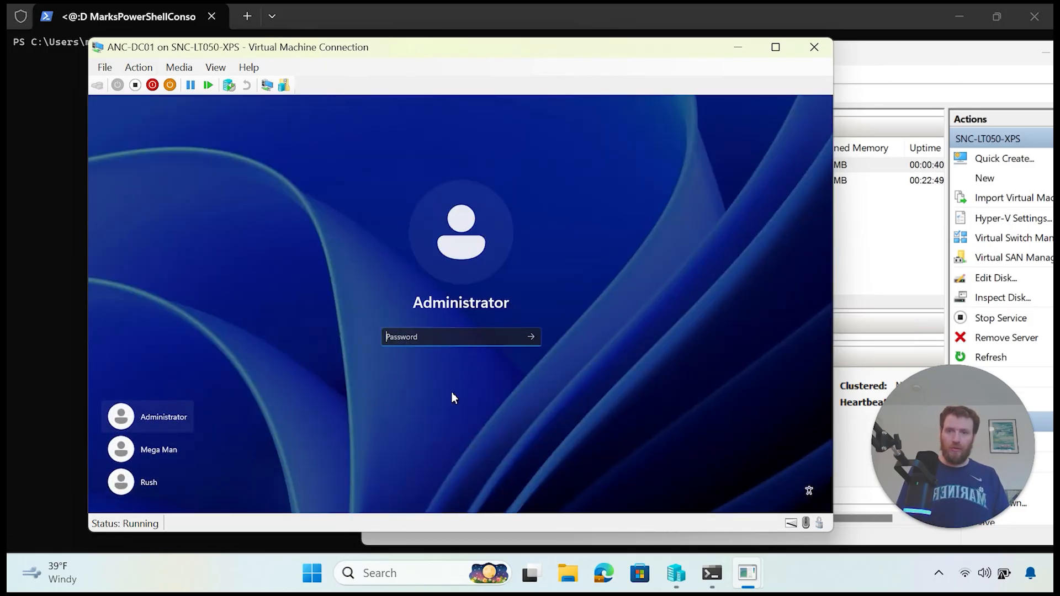
type("•")
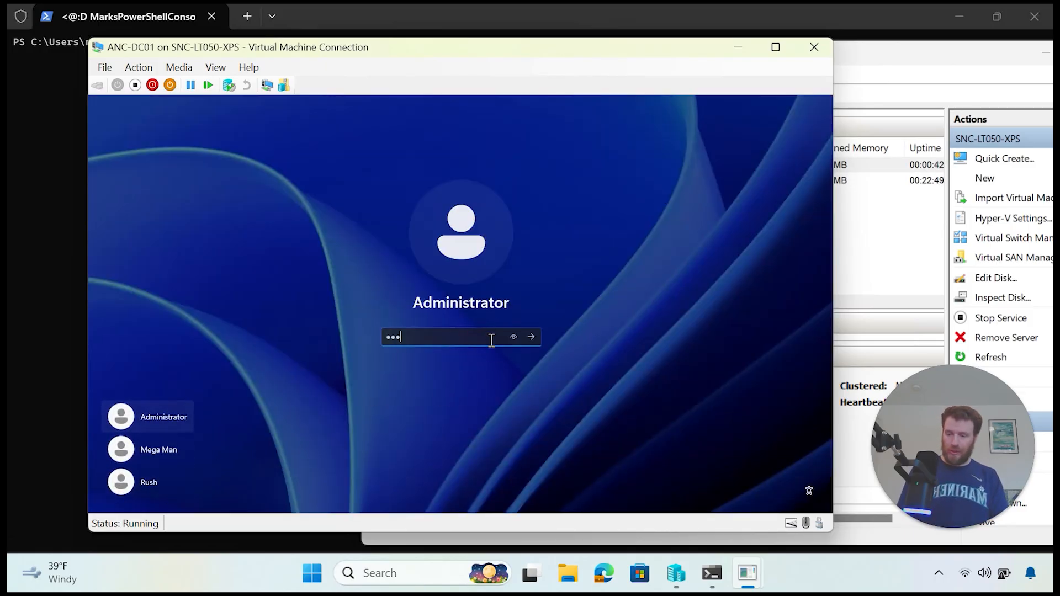
type("••••••••••")
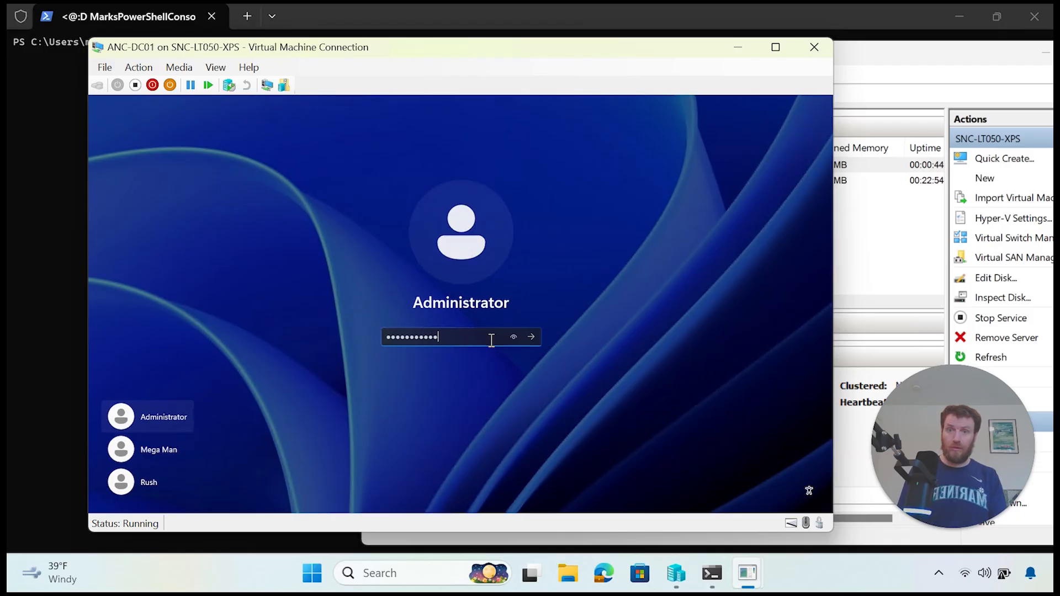
key("Return")
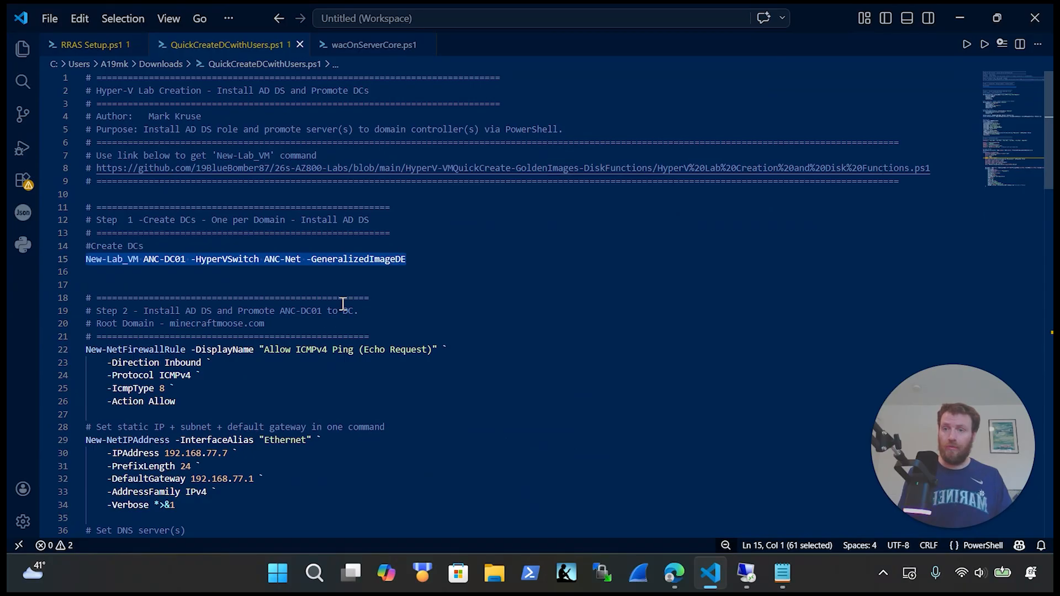
Step: Cut the Rename-Computer command from line 41 and paste it on a new line 22 under Step 2
scroll(388, 319, "down", 5)
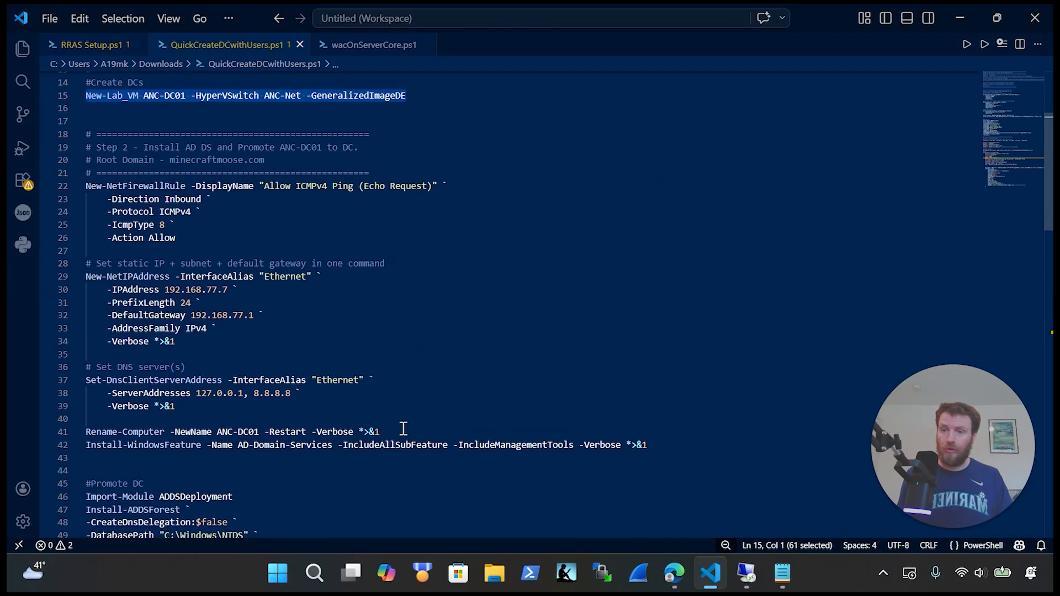
left_click_drag(404, 428, 82, 433)
key("Delete")
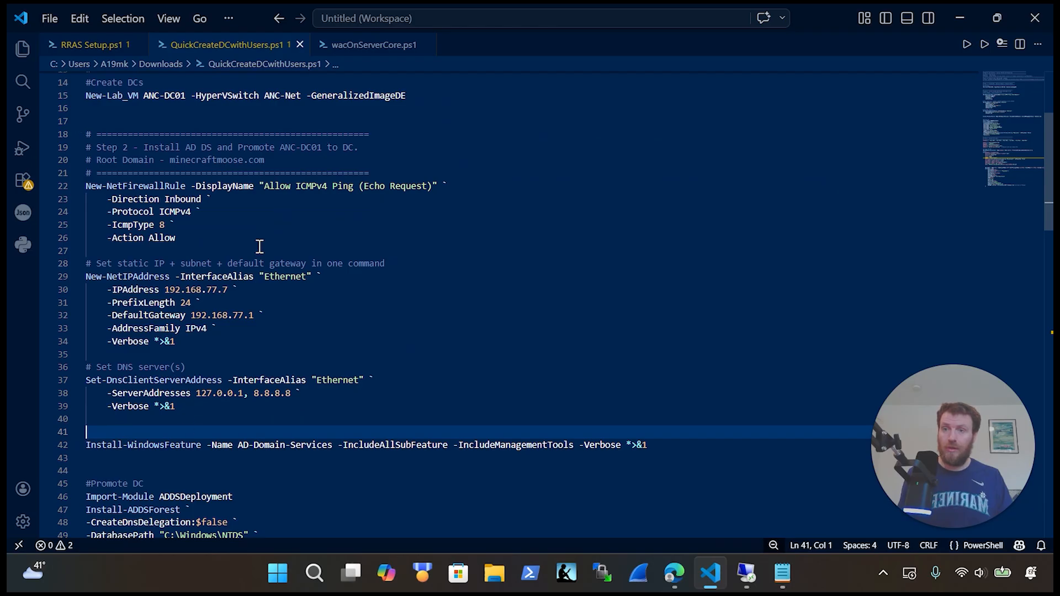
left_click(403, 174)
key("Return")
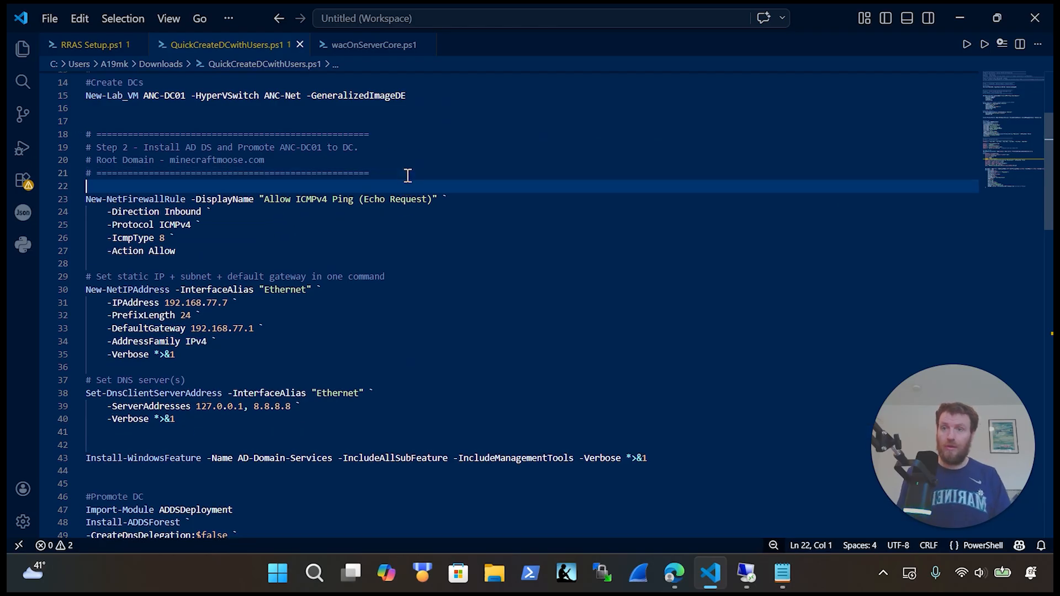
key("ctrl+v")
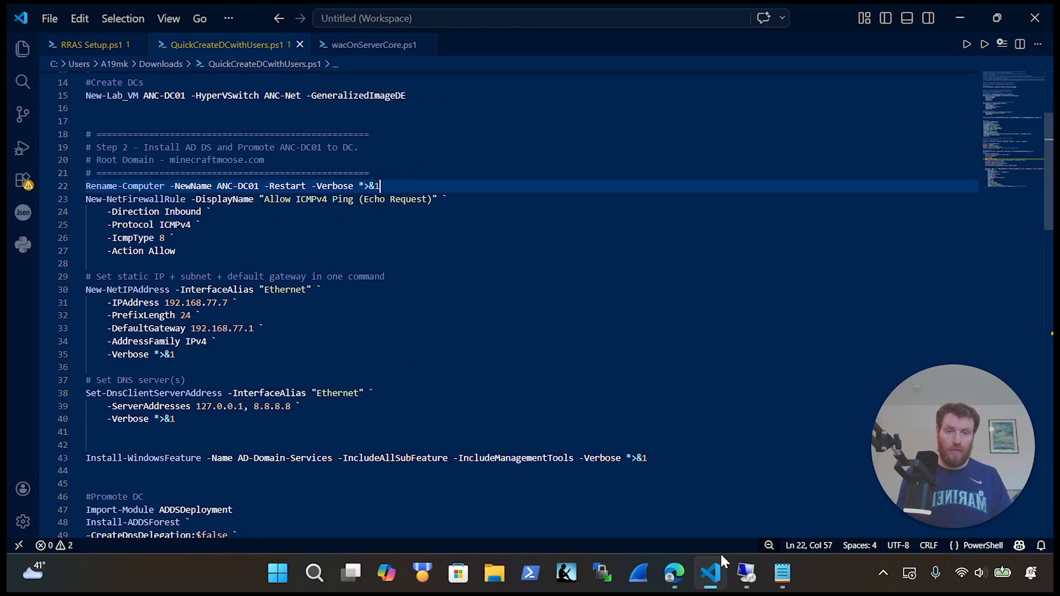
left_click(742, 574)
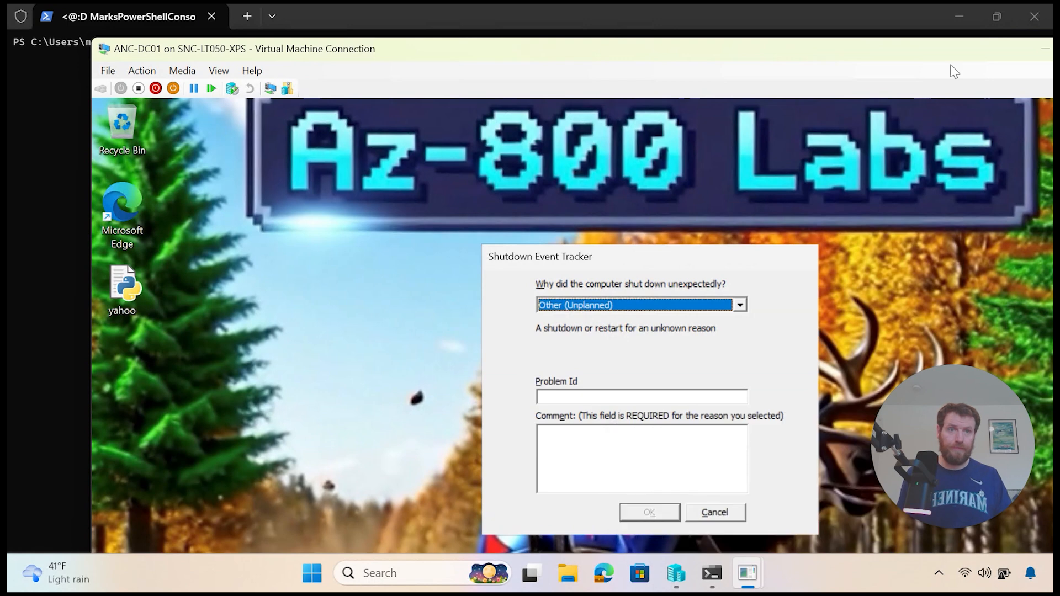
Step: Show ANC-DC01's session full screen and launch Terminal (Admin) from the guest Start menu
left_click_drag(947, 50, 892, 50)
double_click(892, 51)
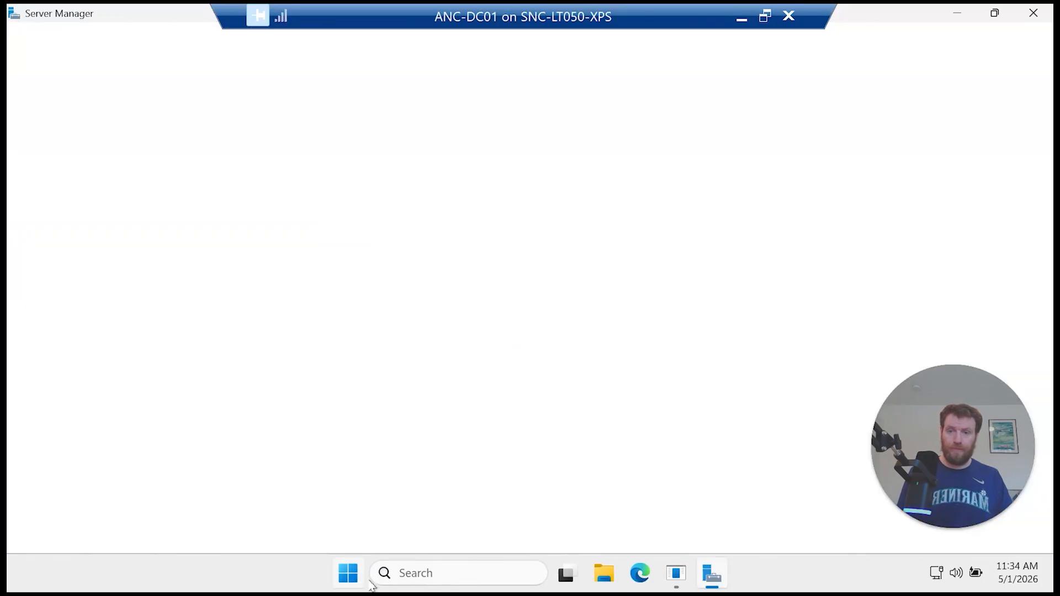
right_click(375, 573)
right_click(349, 572)
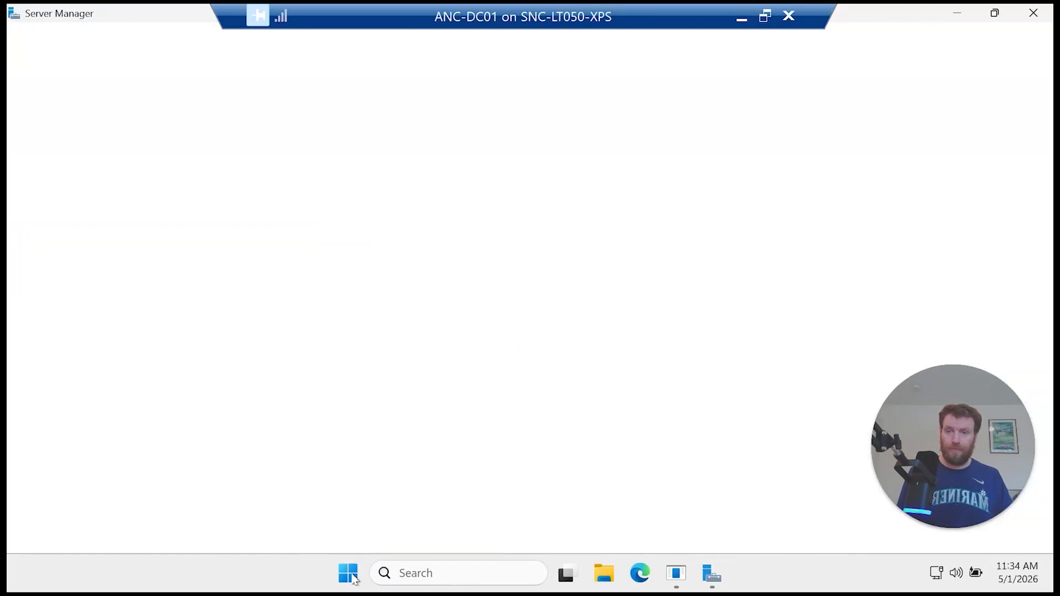
left_click(369, 347)
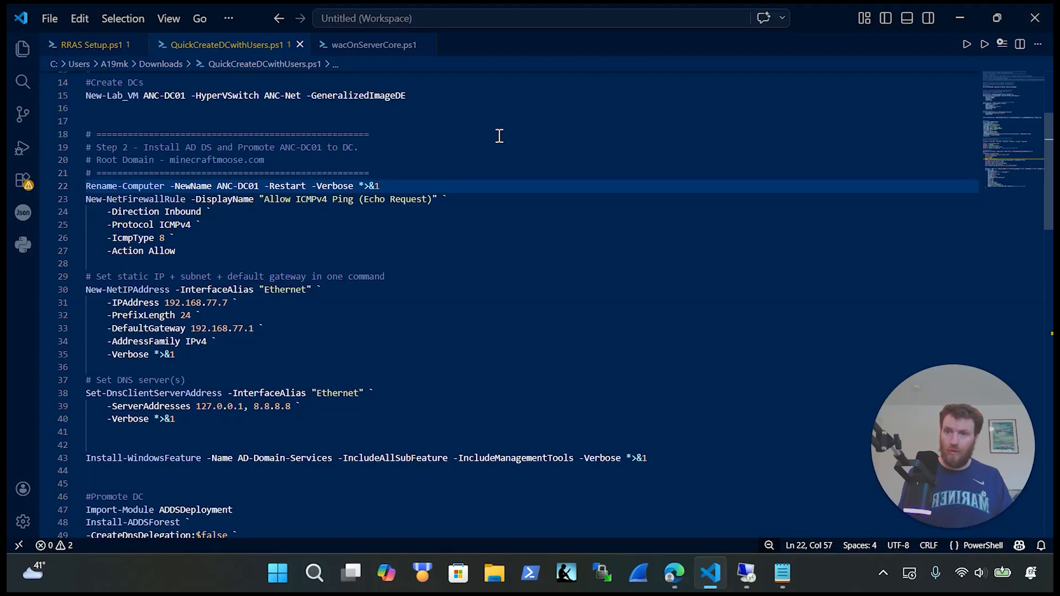
Step: Undo the move so Rename-Computer sits back at line 41
key("shift+Home")
key("BackSpace")
key("BackSpace")
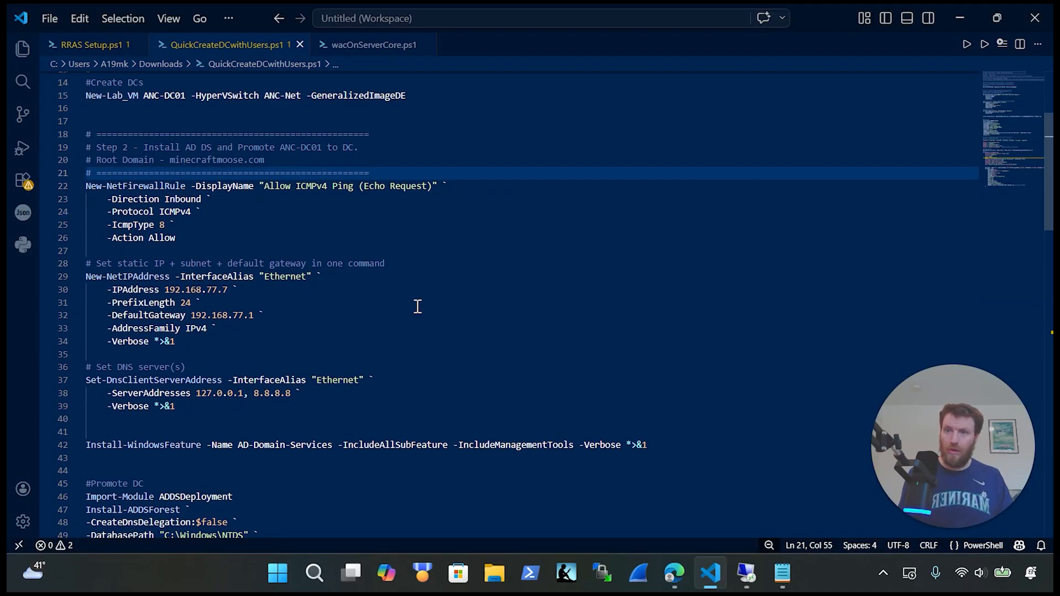
key("ctrl+z")
Step: Highlight the 192.168.77.7 static IP and 127.0.0.1 DNS server address in the script
left_click_drag(446, 430, 36, 186)
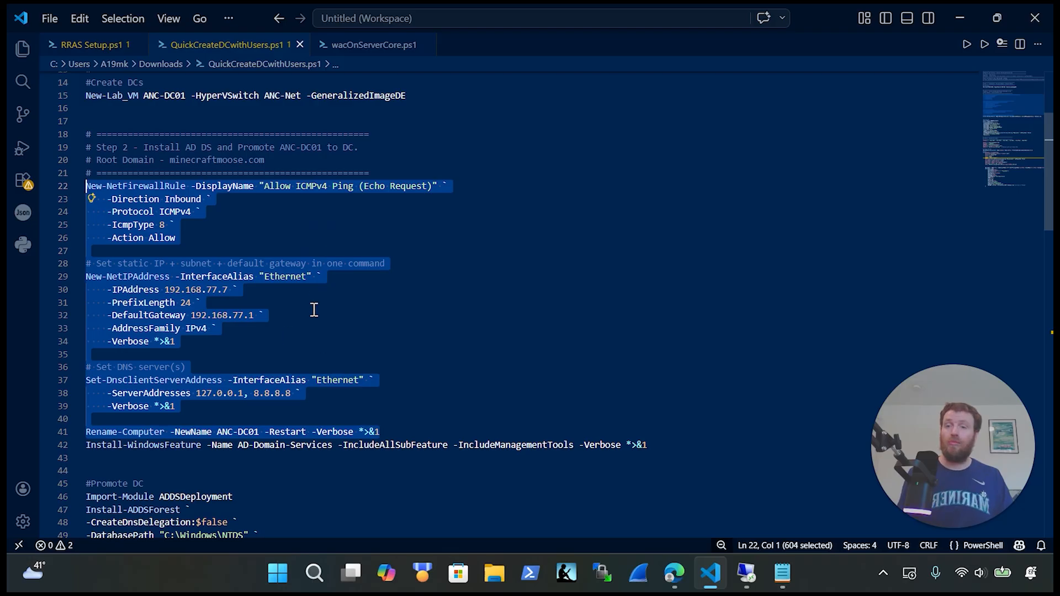
left_click(264, 289)
left_click_drag(264, 289, 119, 291)
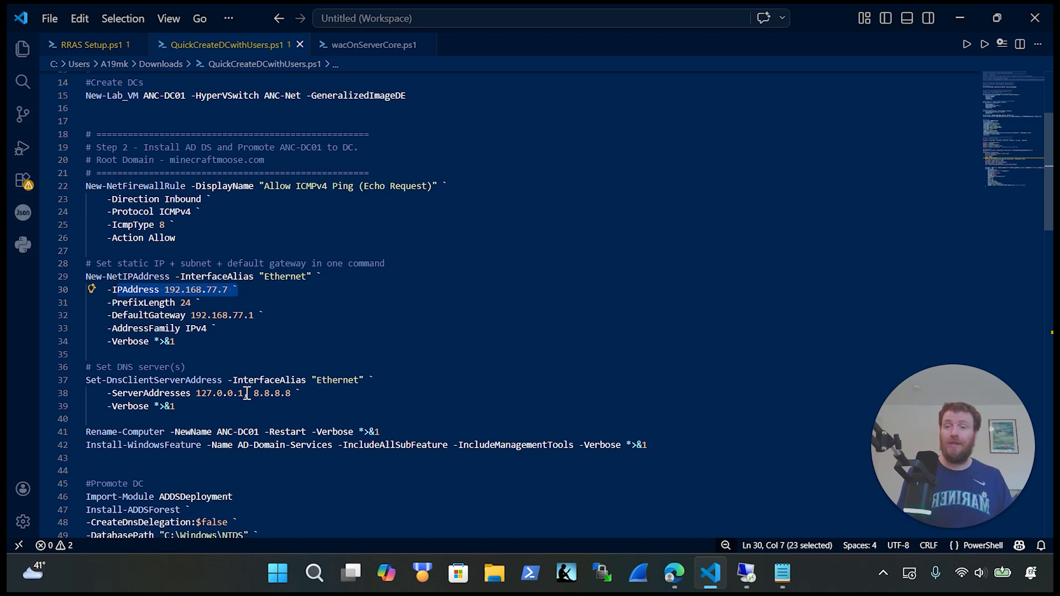
left_click_drag(244, 393, 201, 393)
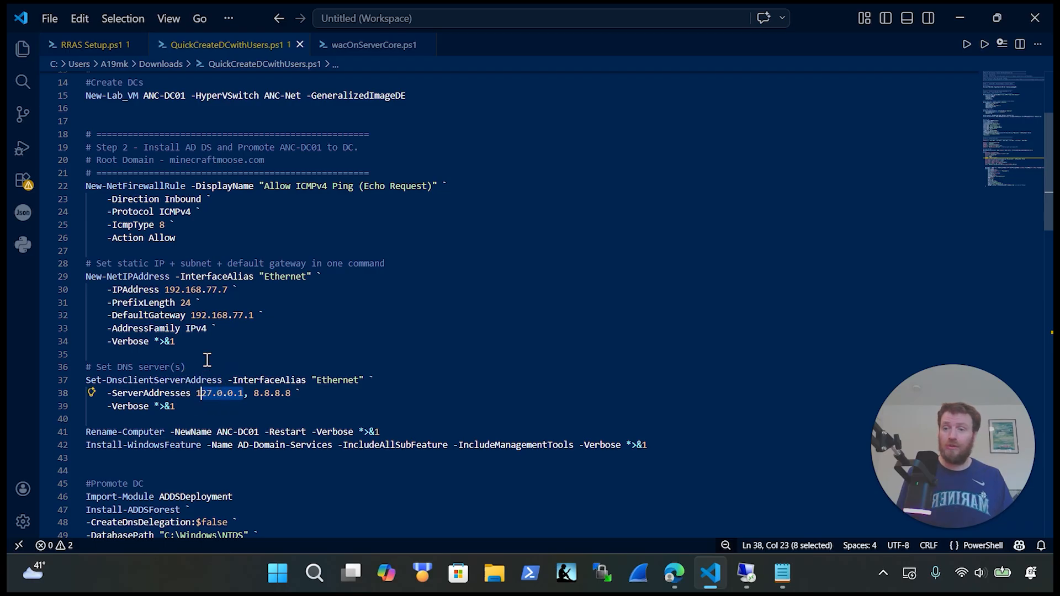
Step: Copy the network setup commands on lines 21–41
scroll(248, 359, "down", 1)
left_click_drag(397, 386, 25, 152)
key("ctrl+x")
key("ctrl+z")
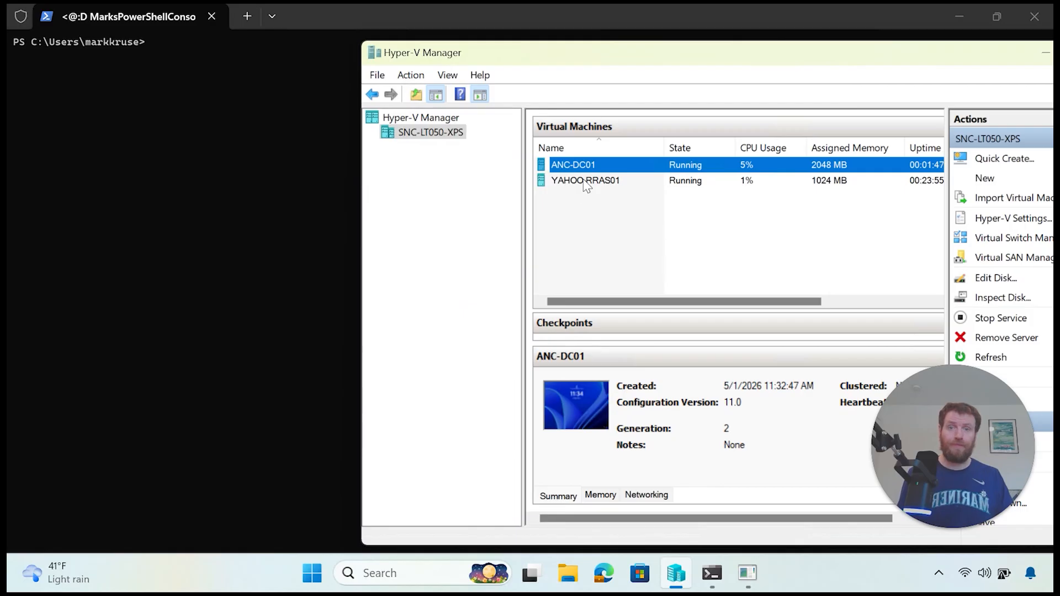
Step: Paste and run the ping rule, 192.168.77.7 IP, 127.0.0.1/8.8.8.8 DNS and Rename-Computer commands in ANC-DC01
right_click(585, 166)
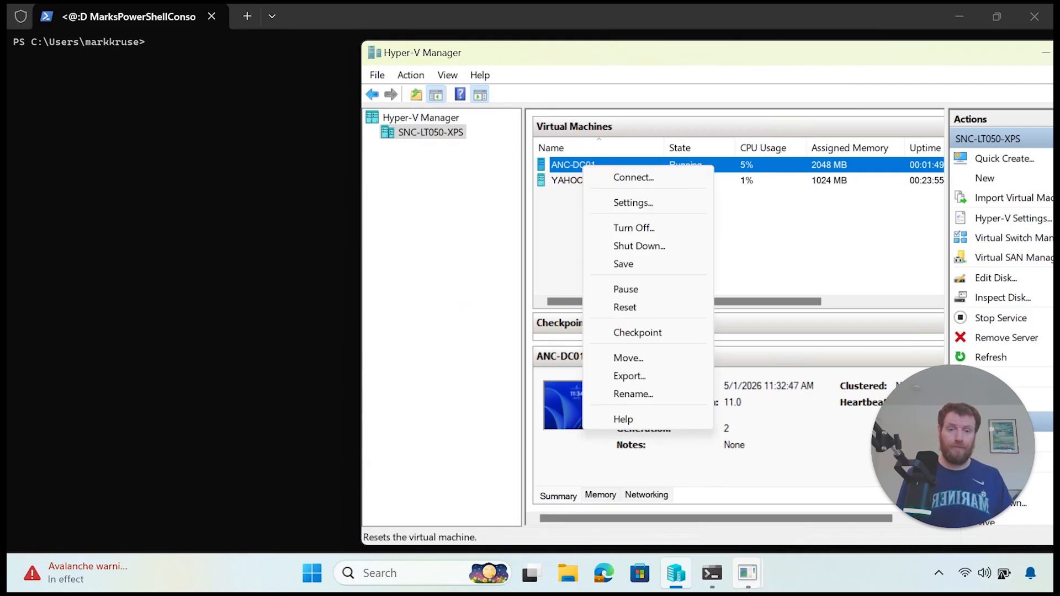
left_click(747, 572)
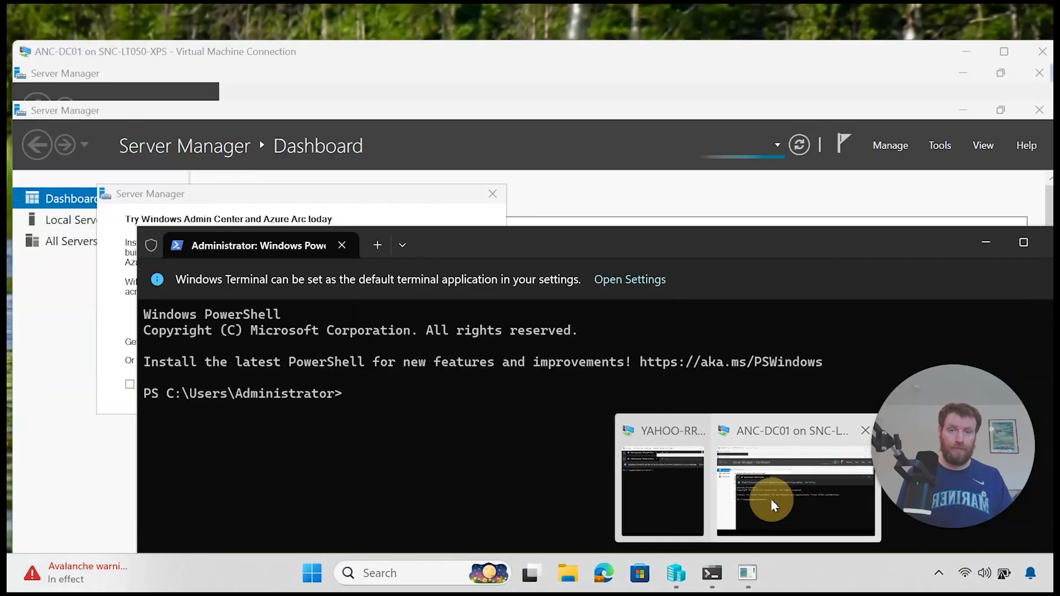
left_click(771, 498)
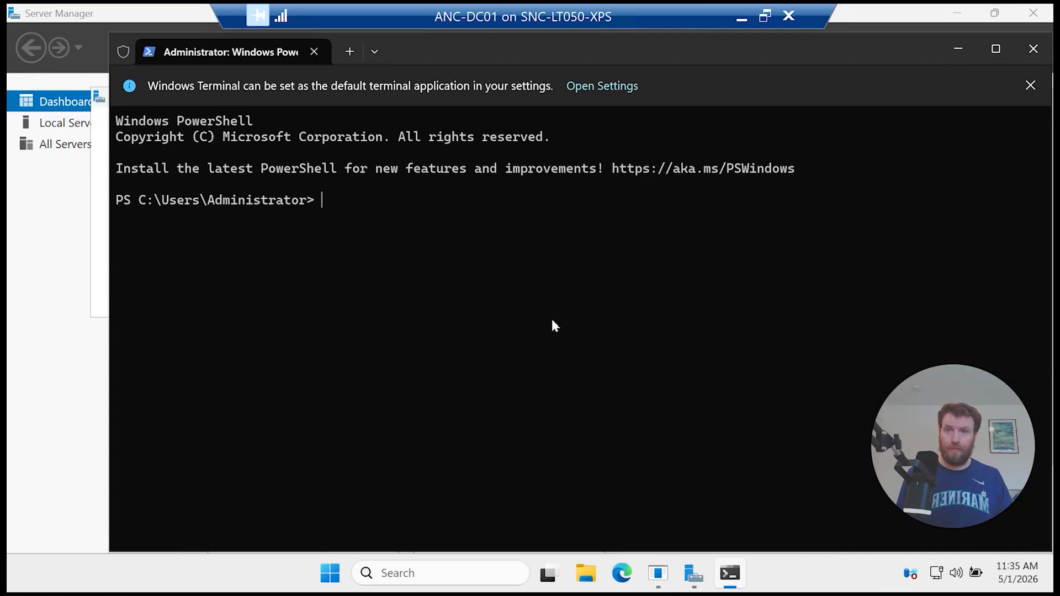
key("ctrl+v")
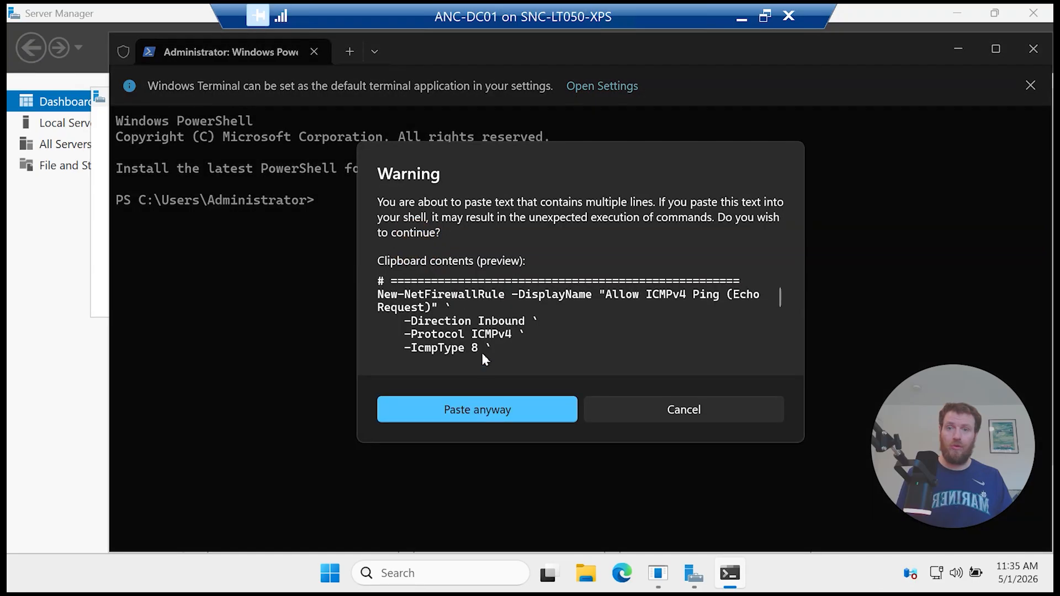
left_click(482, 399)
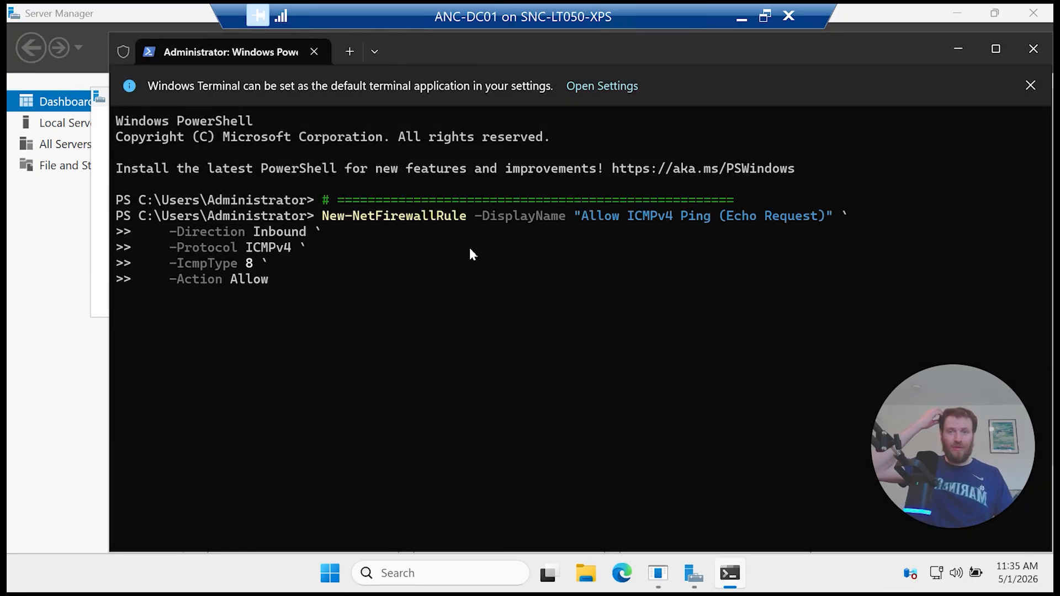
key("Return")
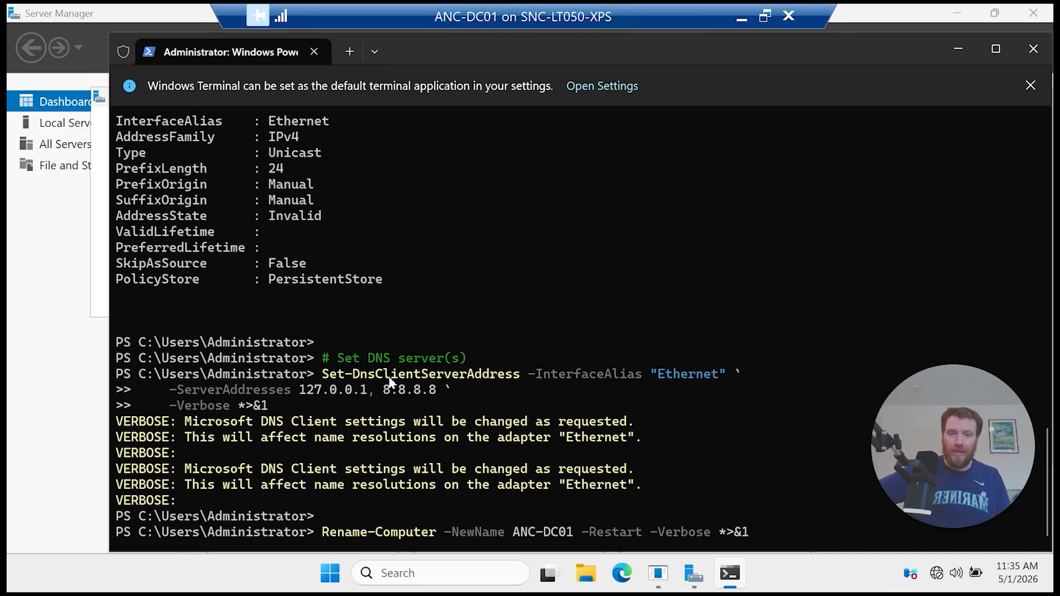
key("Return")
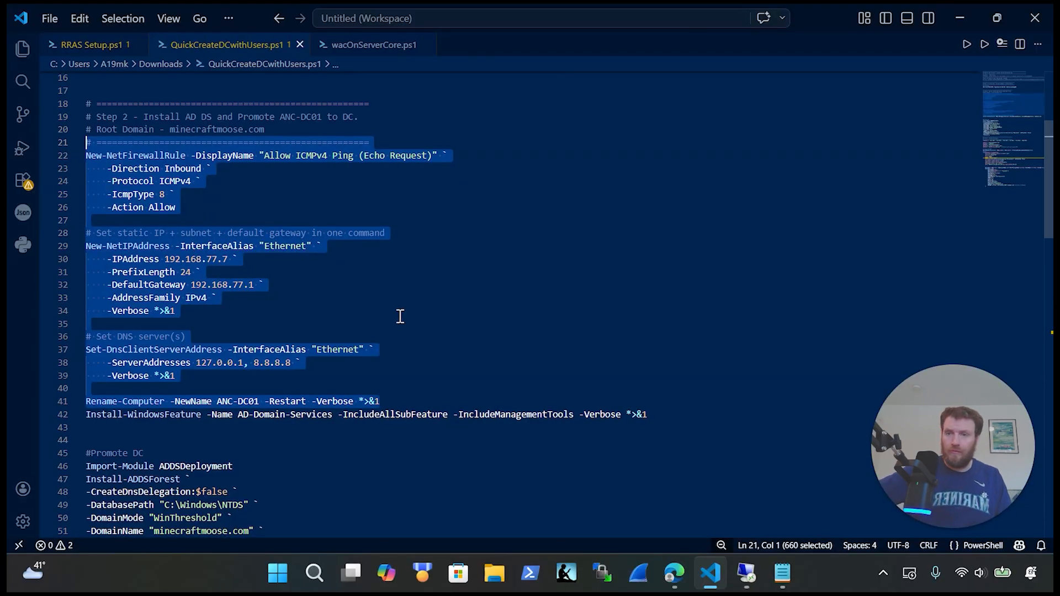
Step: Copy line 42's Install-WindowsFeature command for AD Domain Services with management tools
scroll(400, 315, "down", 3)
left_click_drag(686, 293, 81, 293)
key("ctrl+x")
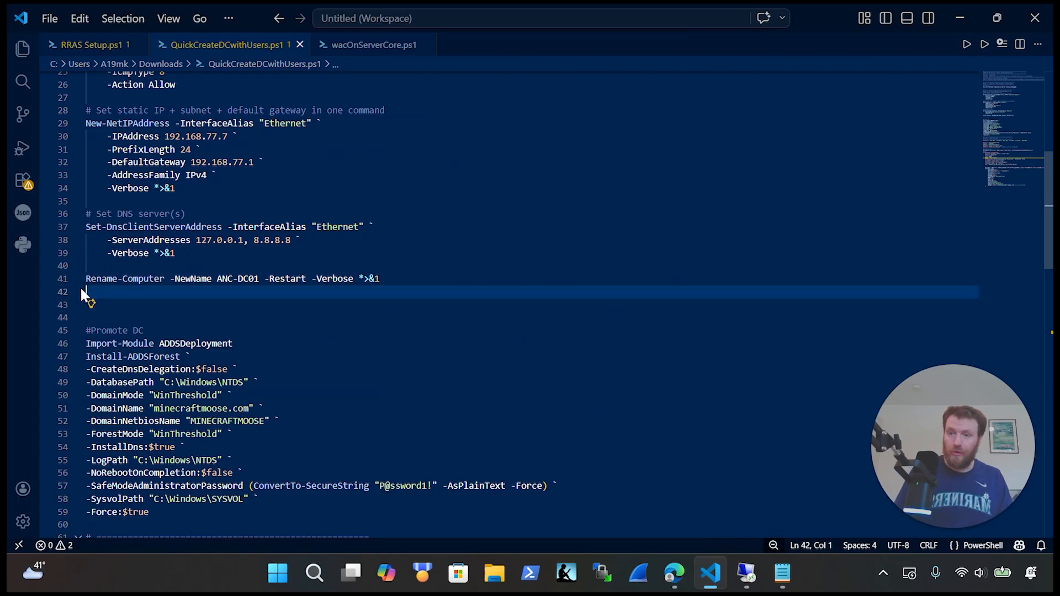
key("ctrl+z")
left_click(754, 577)
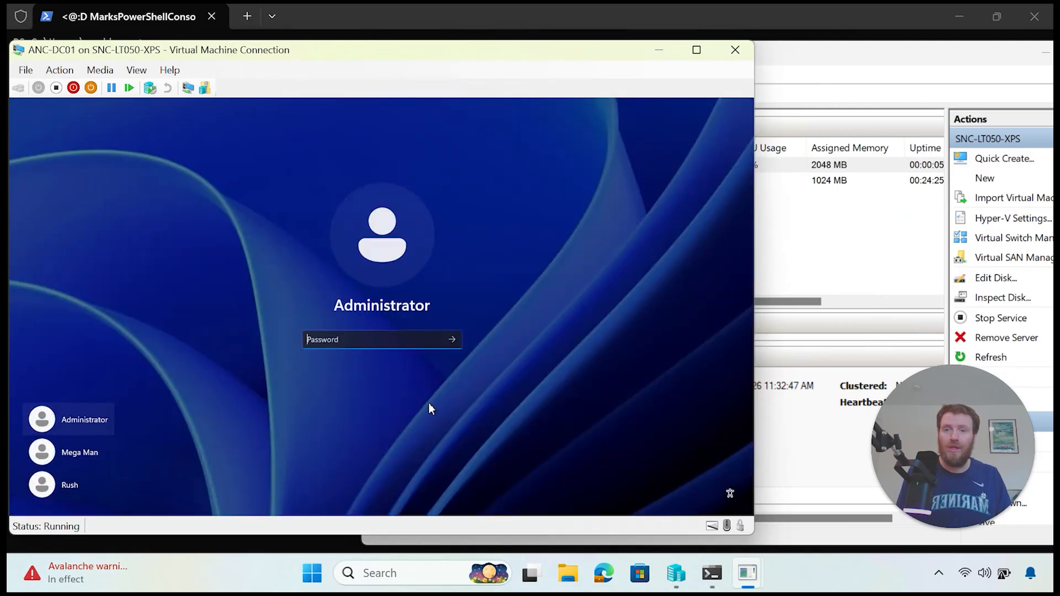
Step: Enter the Administrator password to sign in to ANC-DC01 and make the VM console full screen
type("•••")
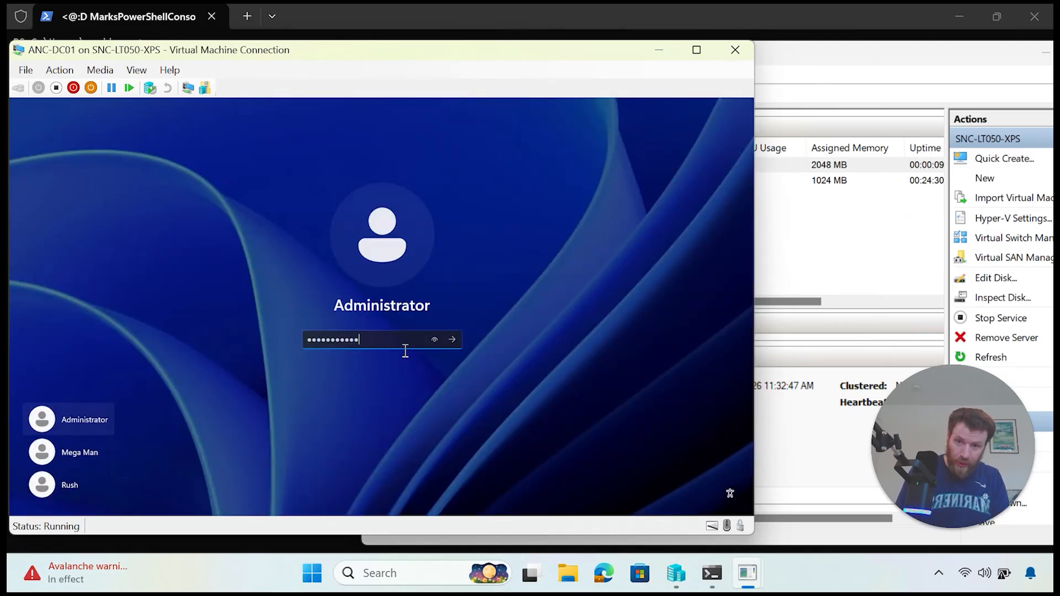
key("Return")
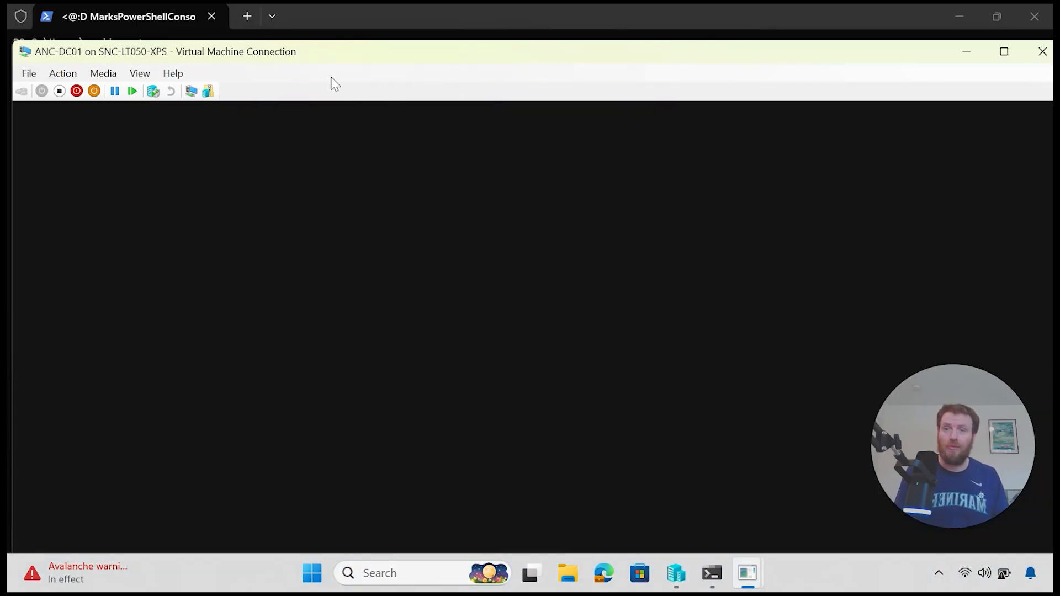
left_click_drag(312, 49, 341, 75)
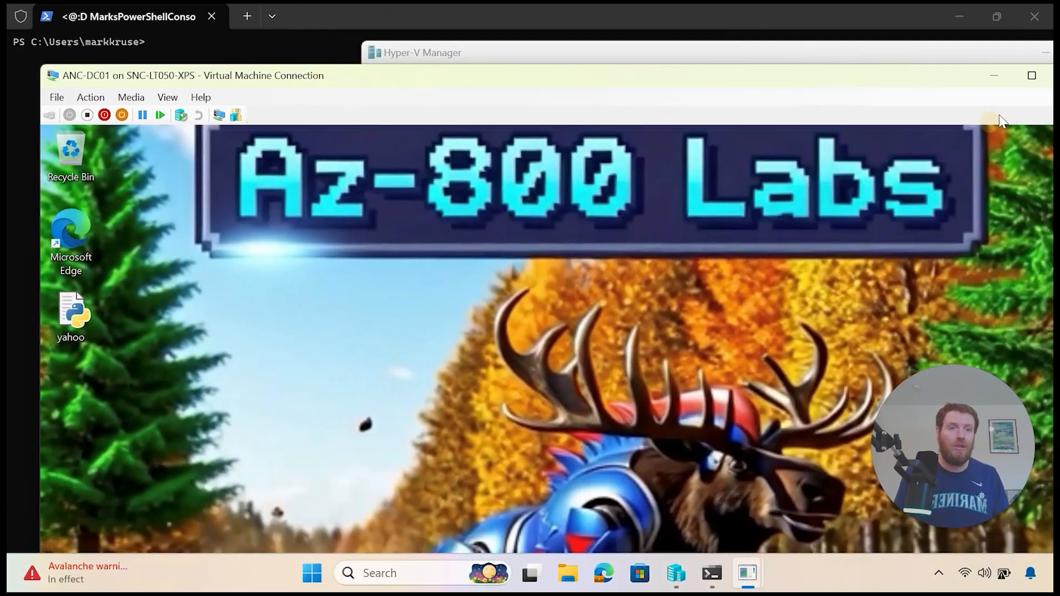
left_click(1031, 76)
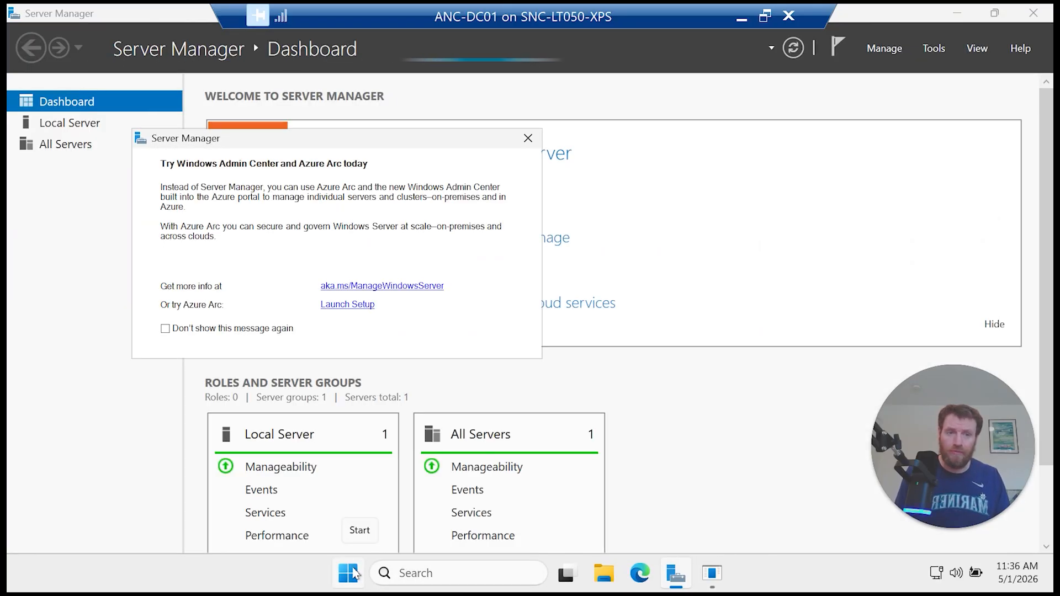
Step: Install AD Domain Services with management tools from an administrator PowerShell on ANC-DC01
right_click(353, 574)
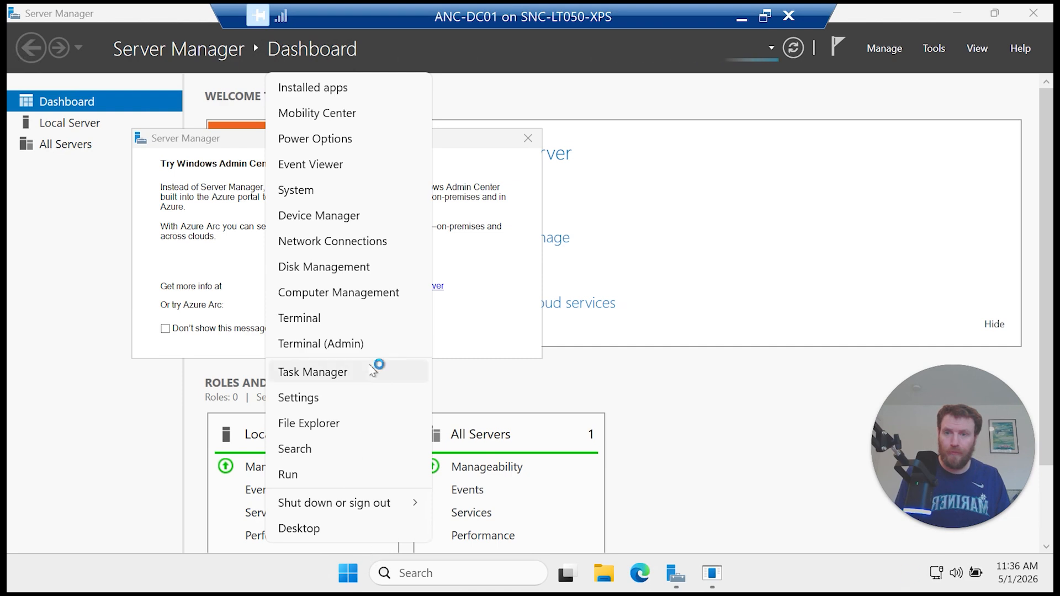
left_click(369, 350)
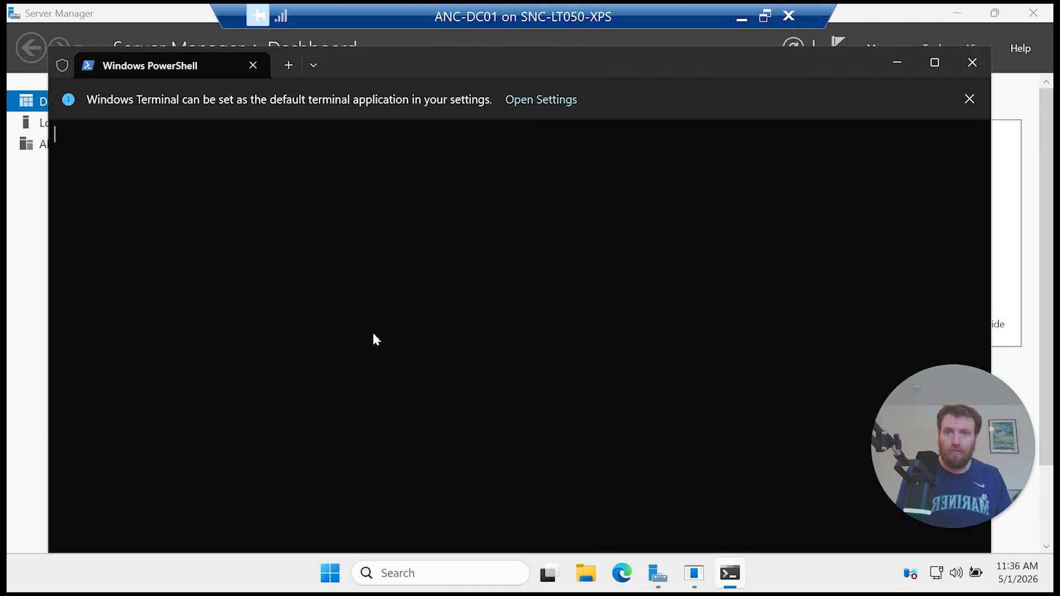
left_click(395, 265)
key("ctrl+v")
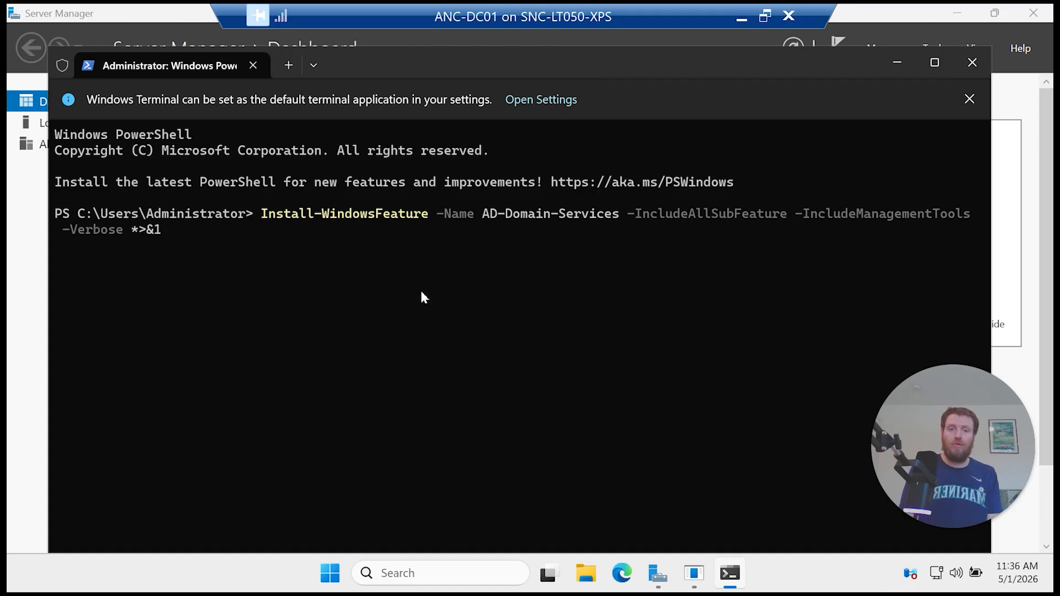
key("Return")
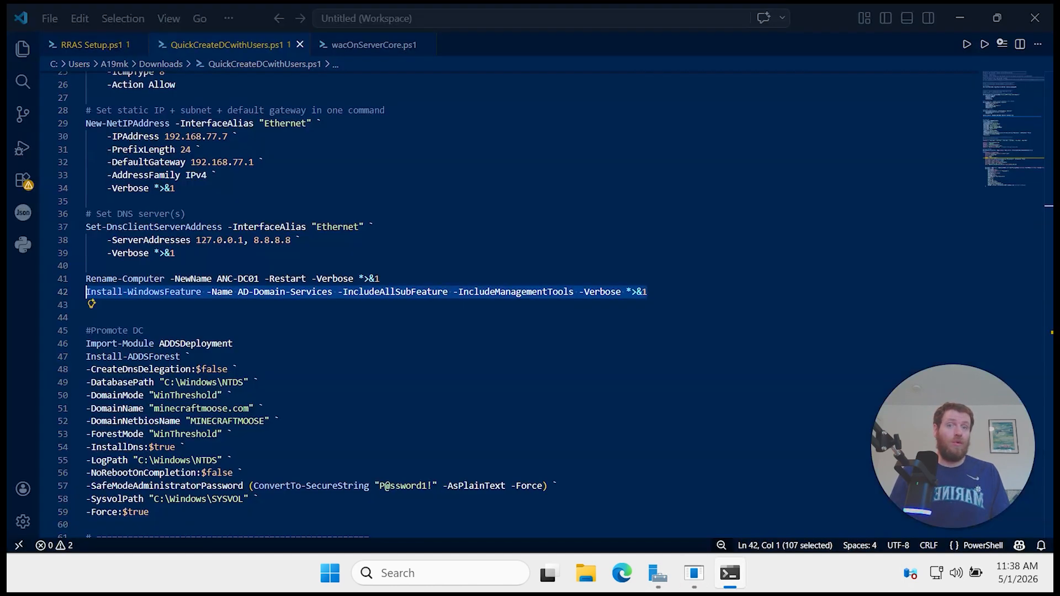
Step: Highlight the Promote DC block, pointing out its NetBIOS name and minecraftmoose.com domain settings
scroll(386, 331, "down", 2)
left_click_drag(256, 439, 78, 243)
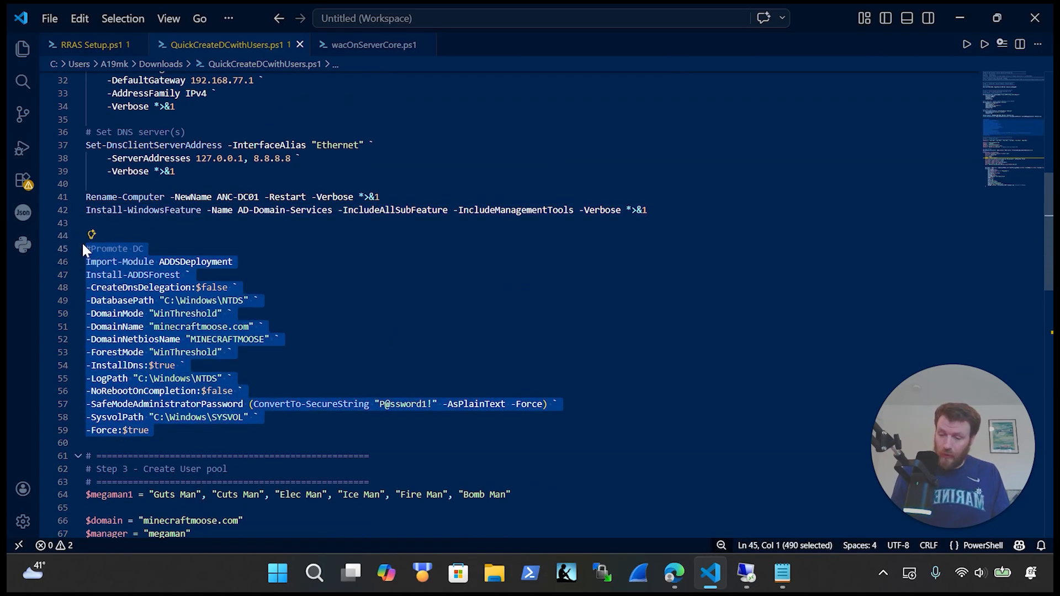
key("ctrl+x")
key("ctrl+z")
left_click(303, 339)
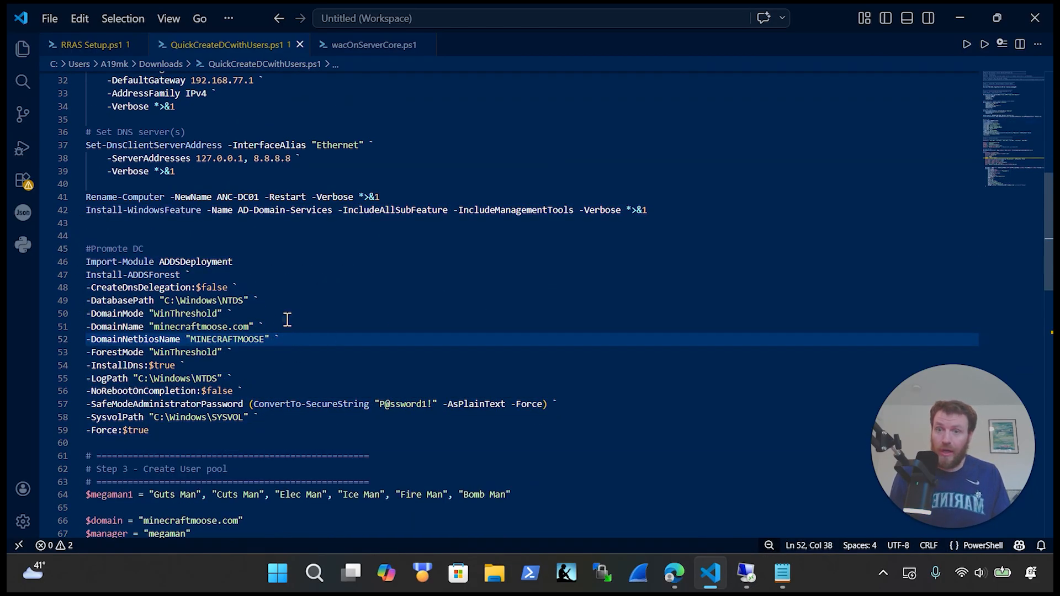
left_click_drag(238, 313, 220, 326)
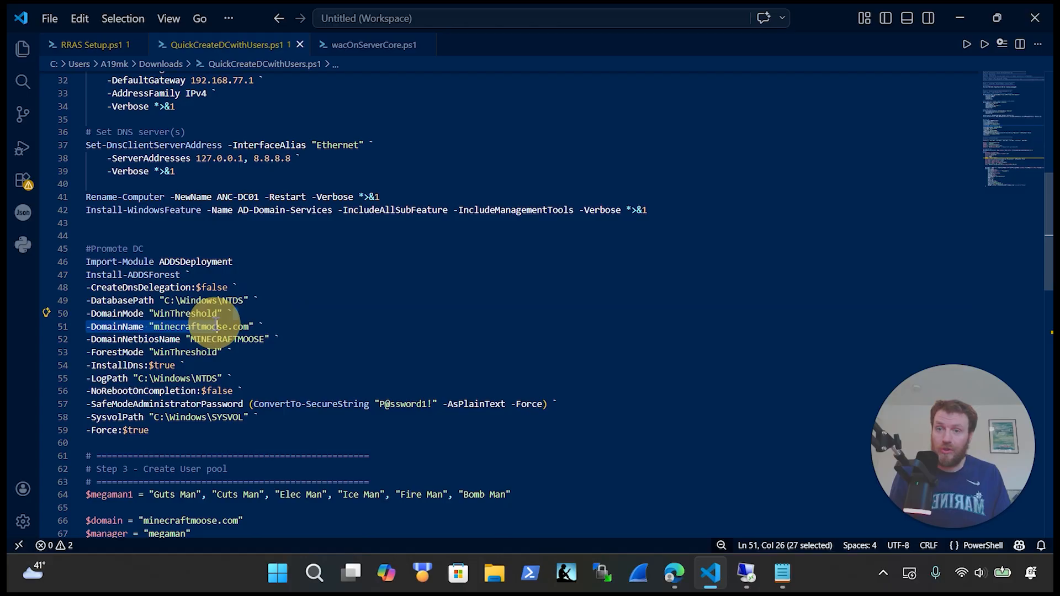
left_click(373, 343)
Step: Copy the whole Promote DC block (lines 45–59) and return to the ANC-DC01 session
left_click(140, 441)
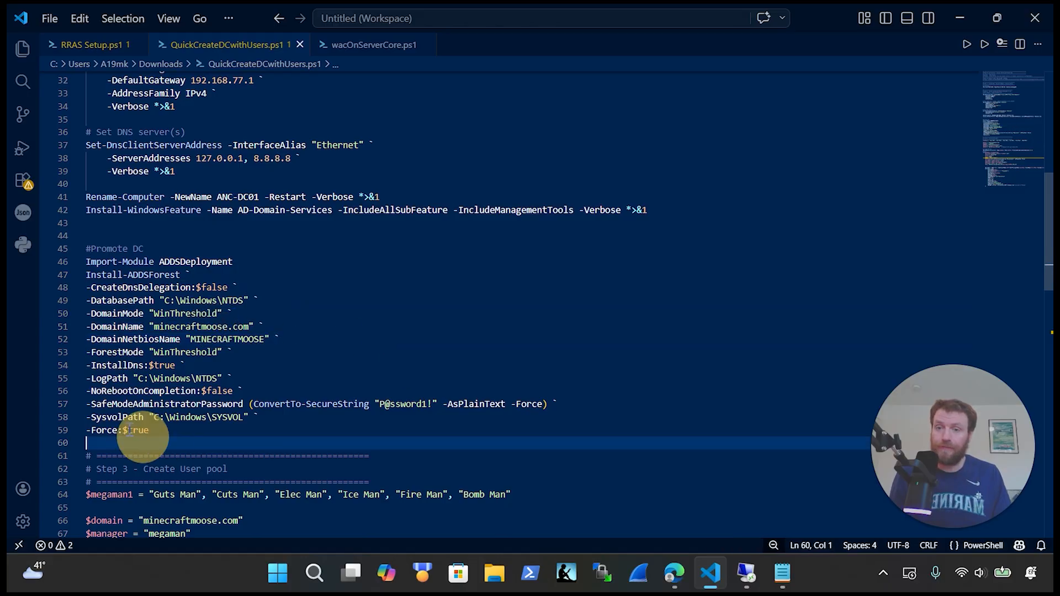
left_click_drag(141, 440, 53, 248)
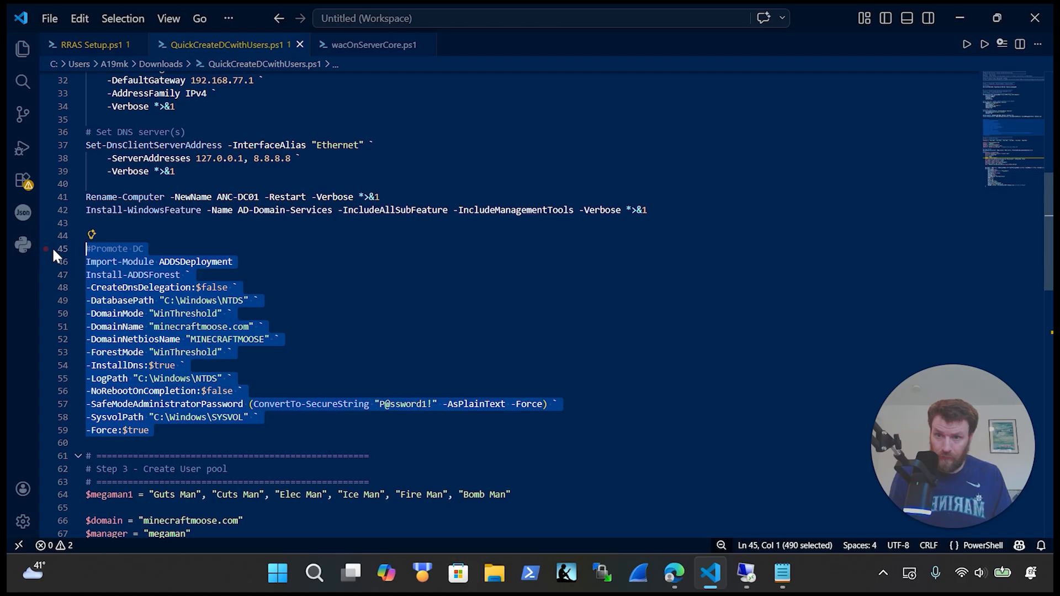
key("ctrl+x")
key("ctrl+z")
left_click(756, 580)
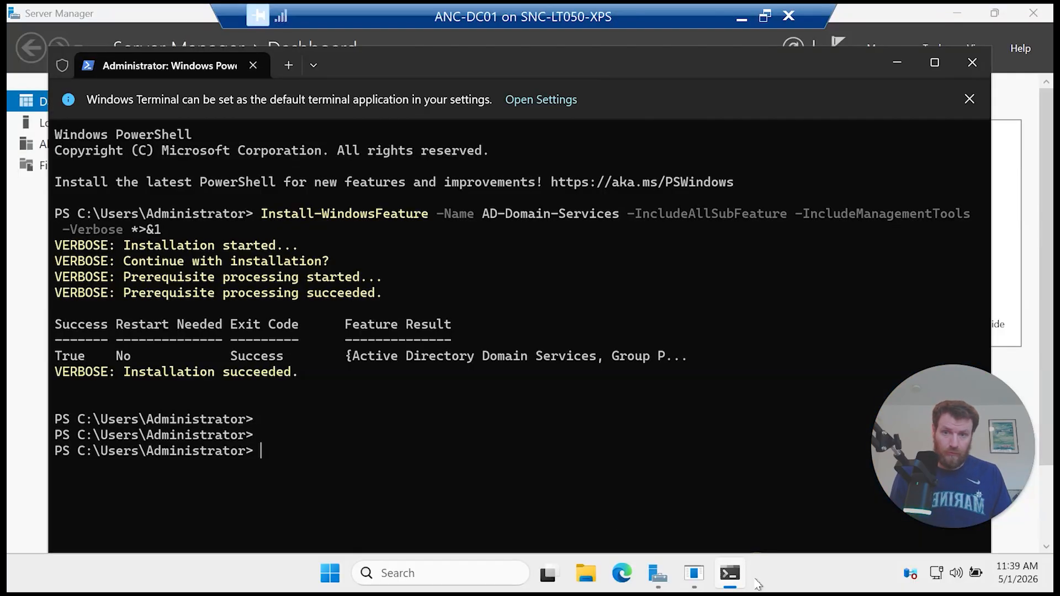
Step: Paste the Install-ADDSForest script for minecraftmoose.com into PowerShell, accepting the multi-line warning
right_click(505, 473)
left_click(472, 426)
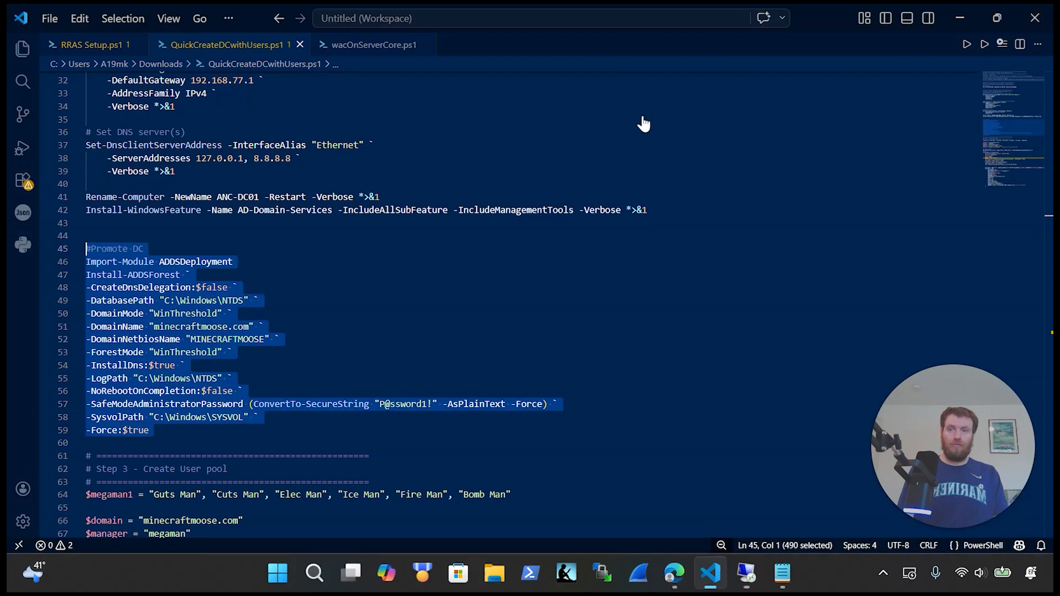
scroll(435, 328, "down", 4)
scroll(436, 328, "down", 4)
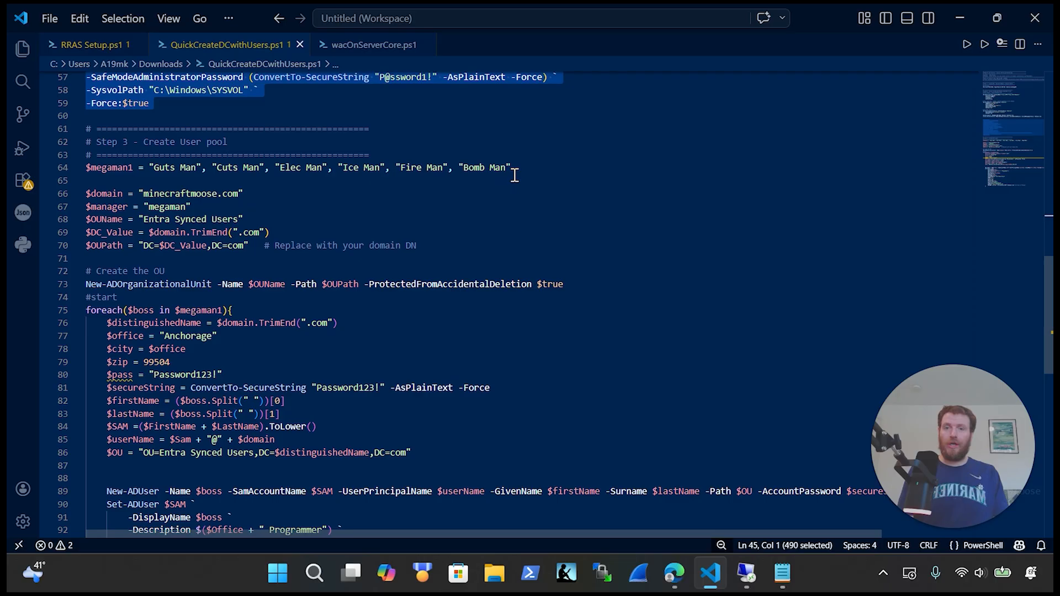
left_click(549, 168)
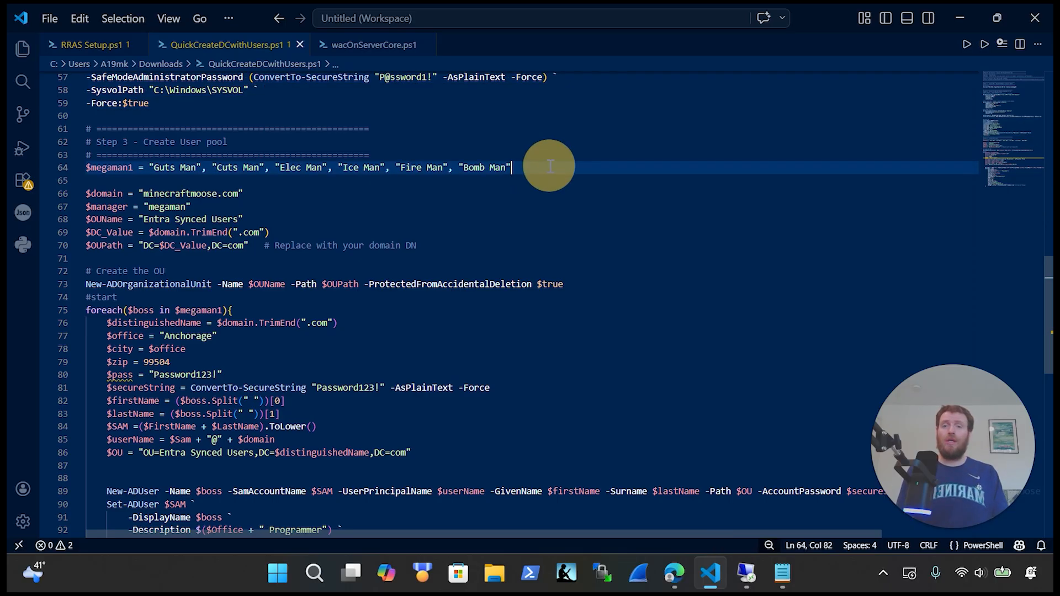
left_click_drag(471, 159, 87, 166)
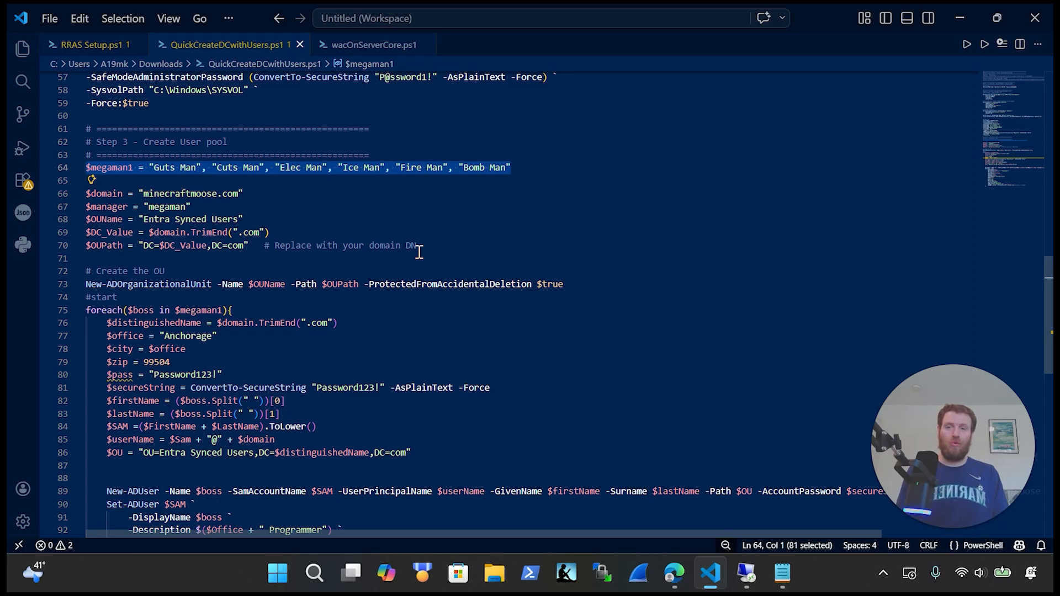
left_click(542, 166)
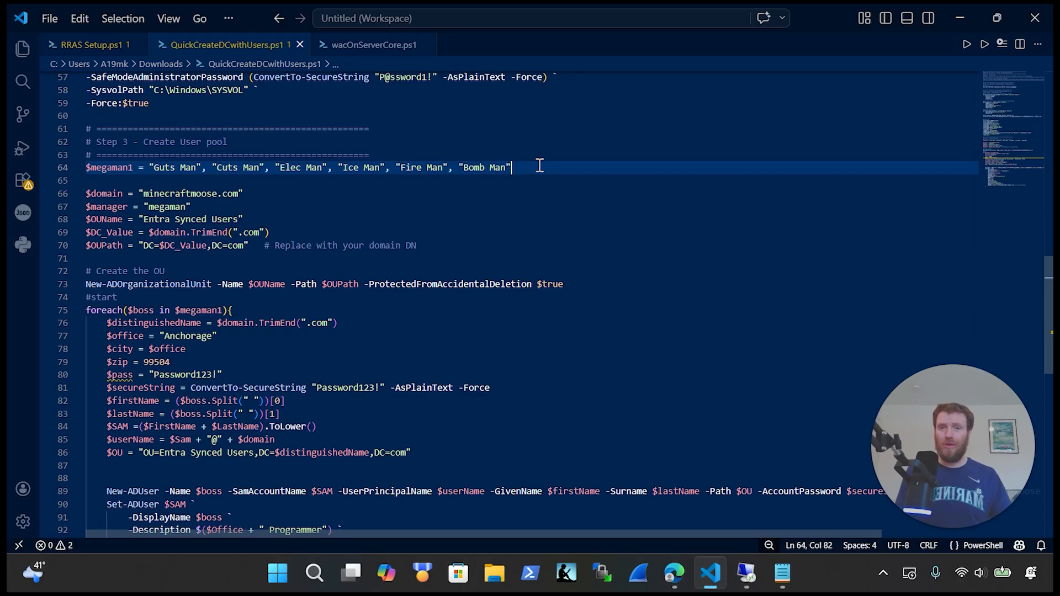
left_click_drag(539, 165, 139, 167)
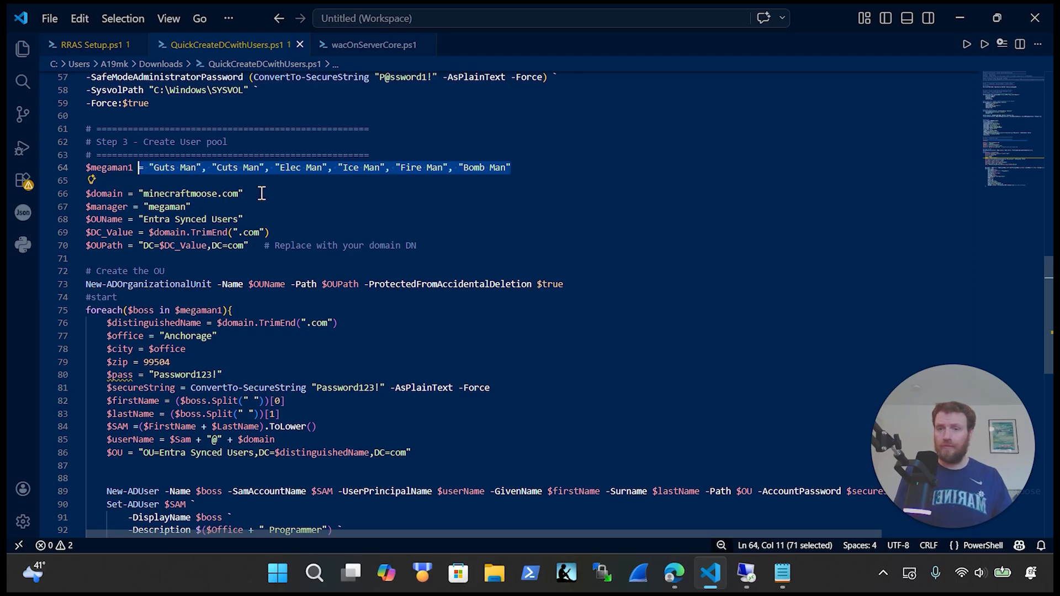
left_click_drag(269, 196, 95, 194)
left_click_drag(234, 211, 72, 208)
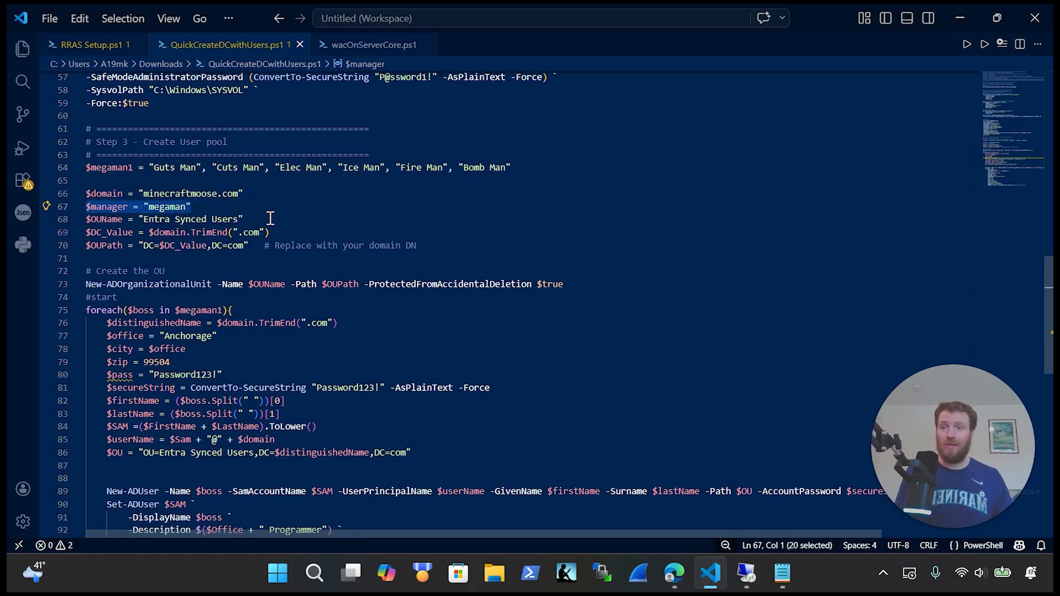
left_click_drag(270, 218, 85, 220)
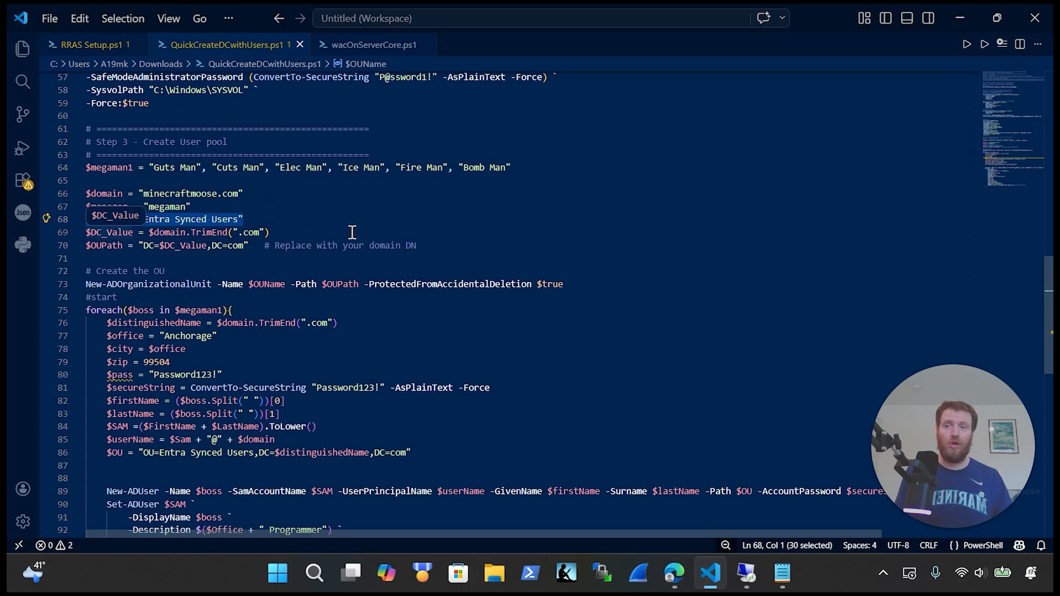
left_click(283, 232)
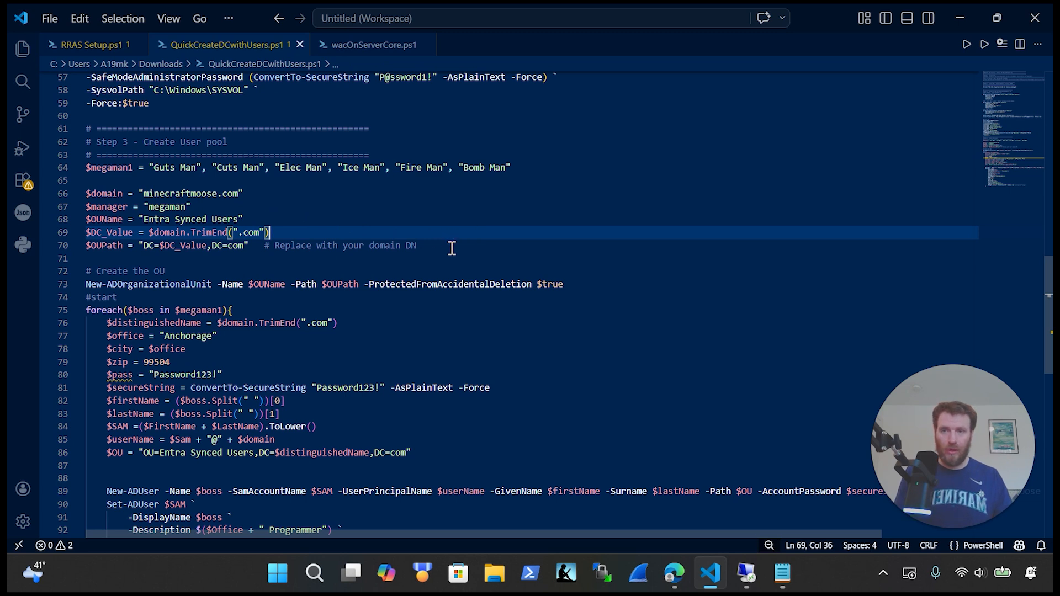
left_click_drag(442, 246, 87, 247)
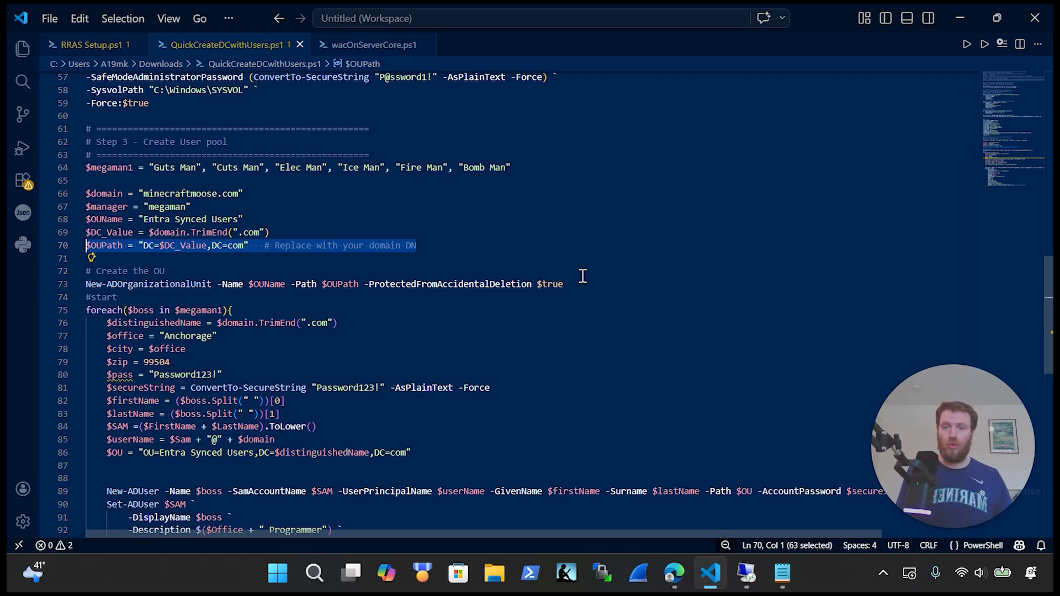
Step: Review the foreach loop over $megaman1 with $boss, highlighting the distinguished name and office lines
scroll(356, 330, "down", 2)
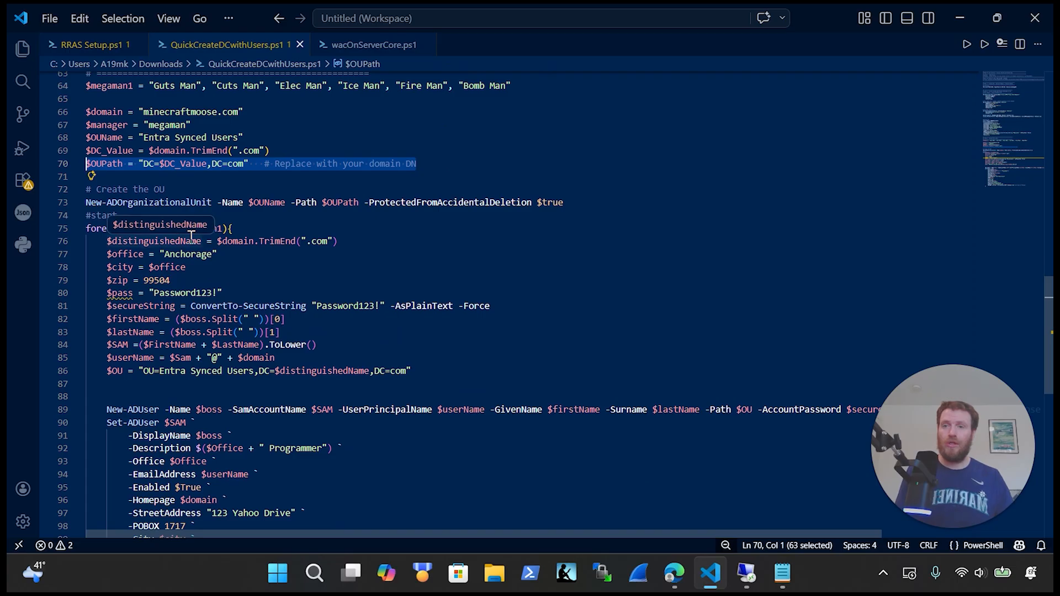
scroll(191, 236, "up", 1)
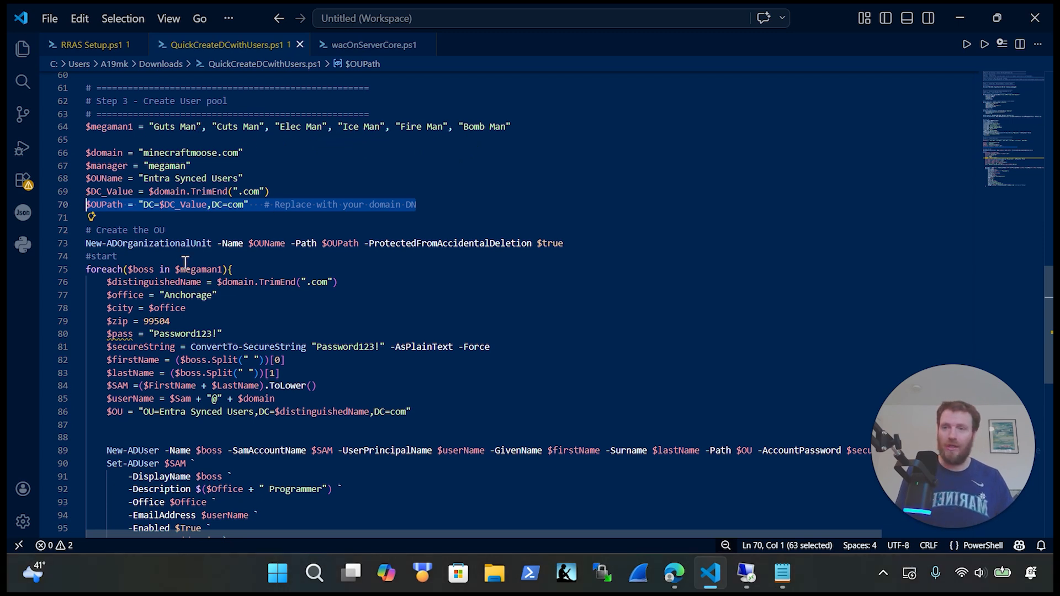
left_click_drag(155, 268, 128, 269)
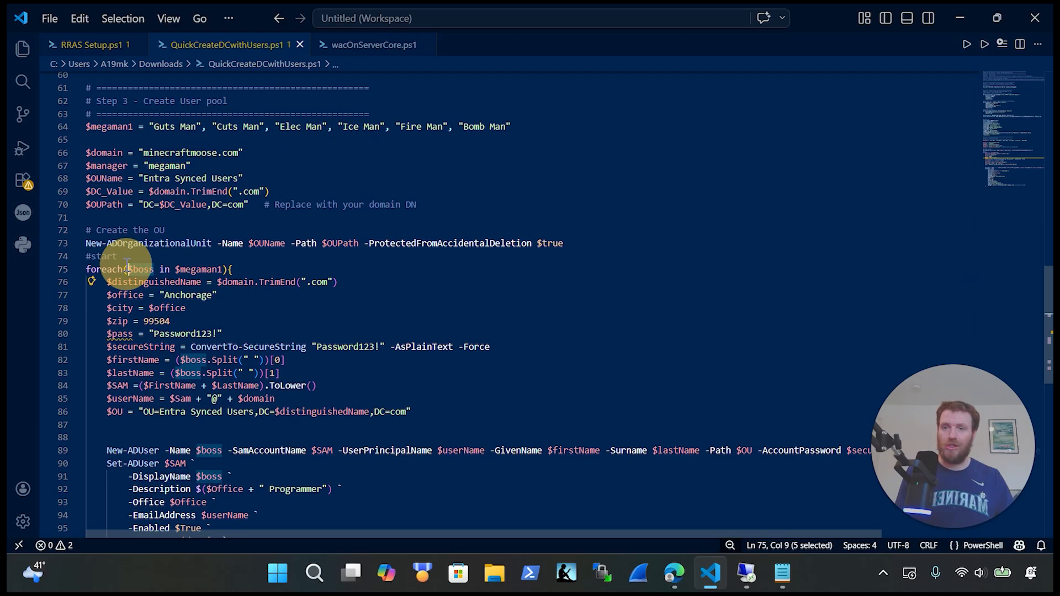
left_click_drag(223, 269, 185, 269)
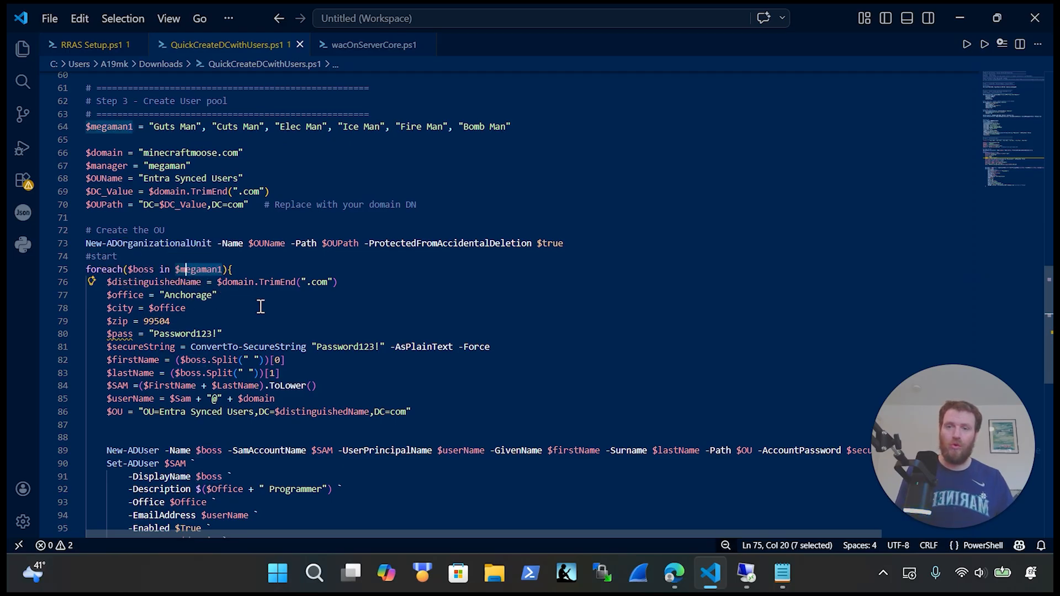
scroll(257, 301, "down", 1)
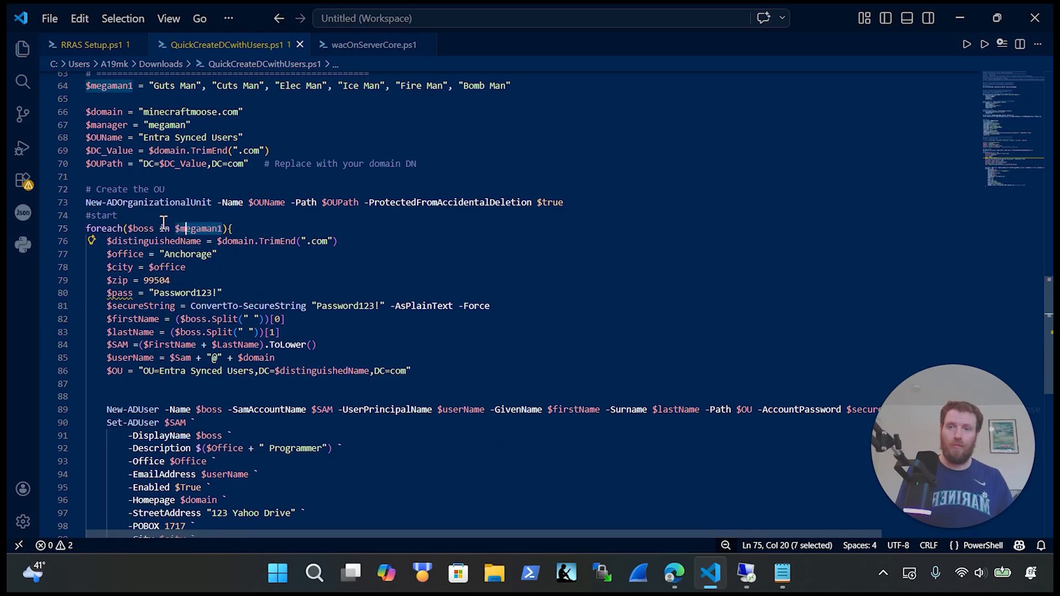
scroll(204, 280, "down", 1)
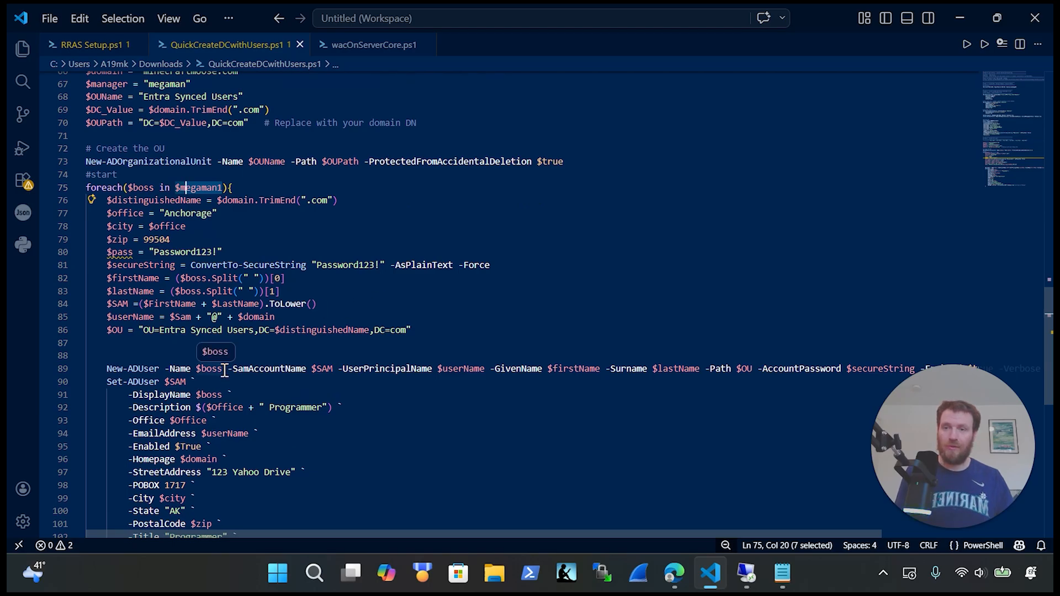
scroll(240, 319, "up", 2)
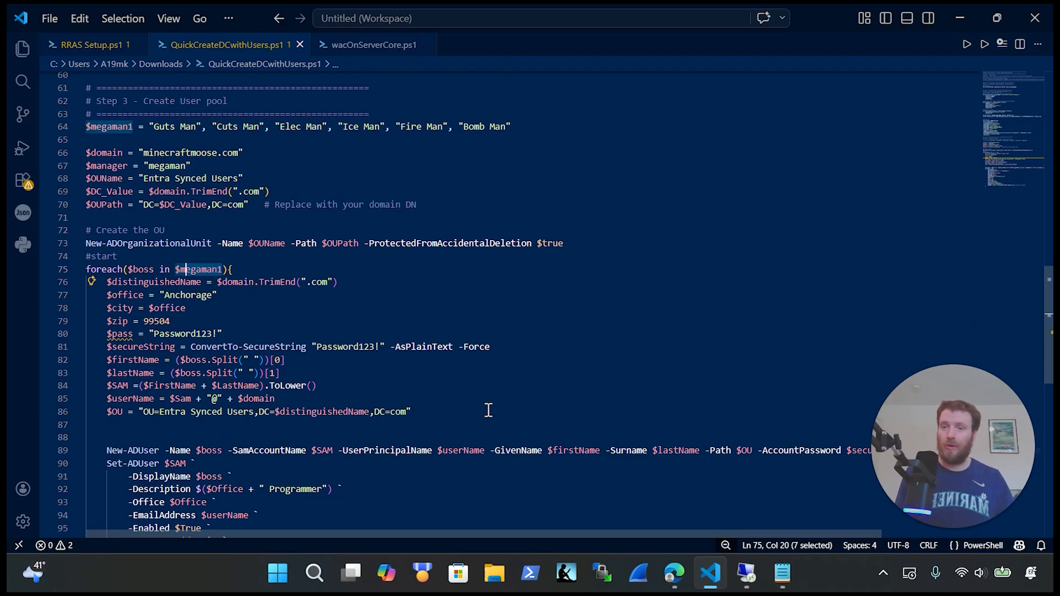
left_click_drag(236, 296, 86, 282)
left_click(331, 308)
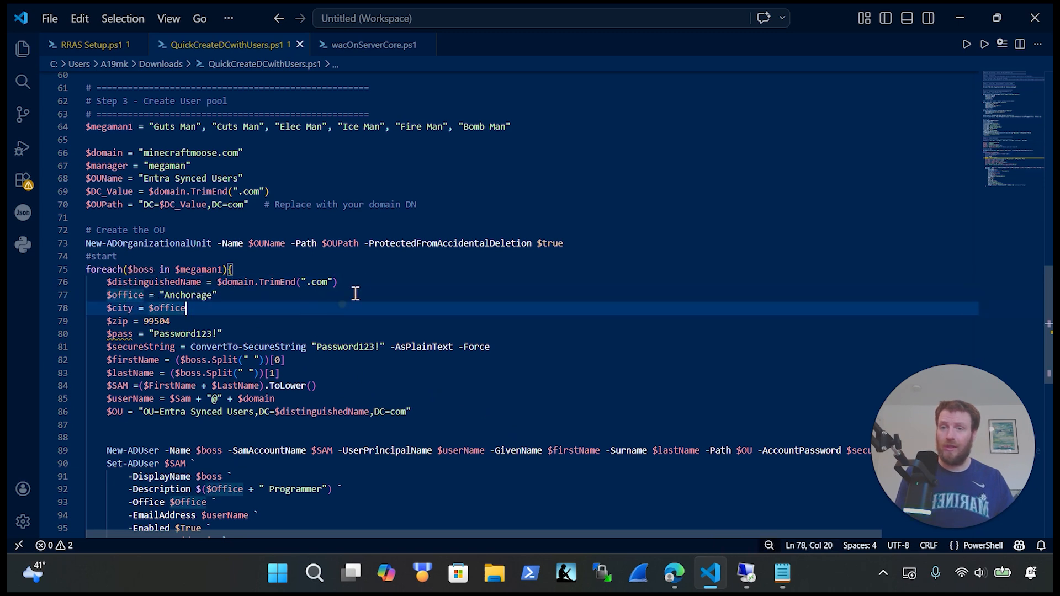
left_click(356, 283)
left_click_drag(357, 283, 101, 282)
Step: Highlight the New-ADUser command and Set-ADUser attribute block, then bring up the ANC-DC01 window
scroll(250, 335, "down", 1)
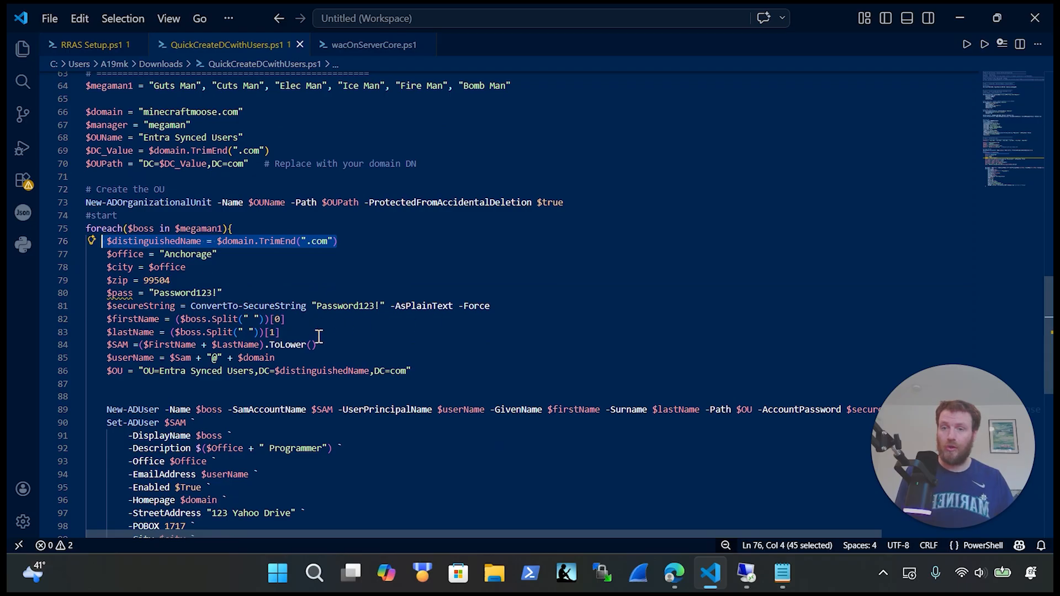
scroll(315, 366, "down", 1)
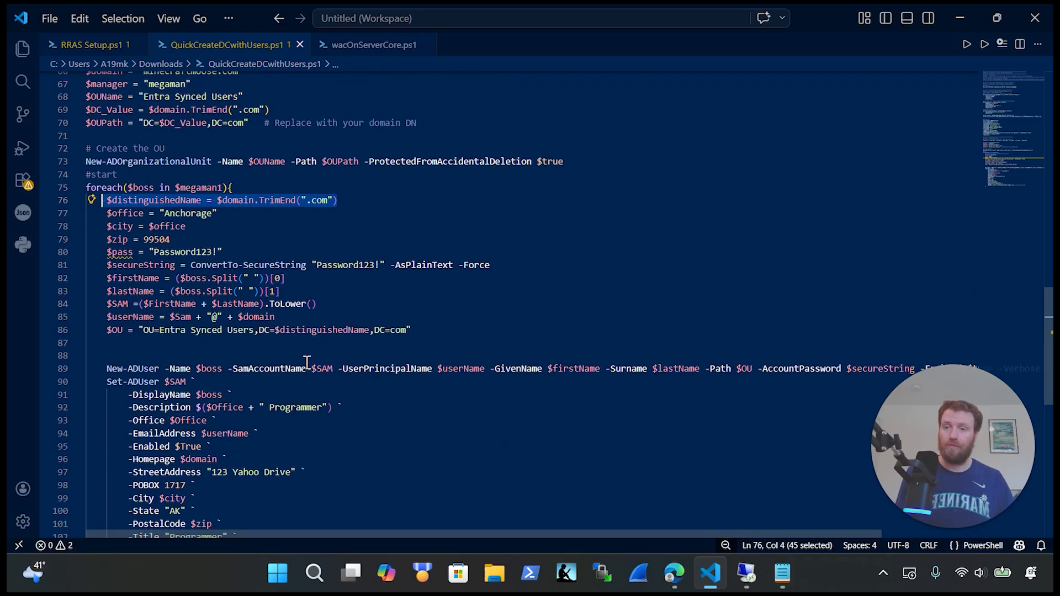
scroll(309, 364, "down", 1)
left_click_drag(109, 330, 896, 320)
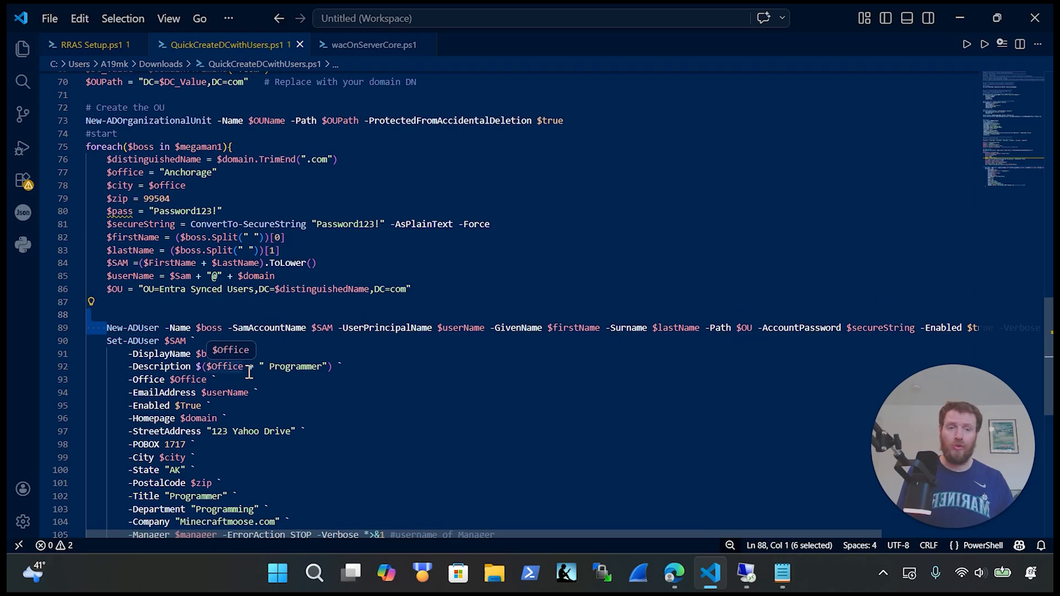
scroll(287, 414, "down", 2)
left_click_drag(182, 479, 85, 259)
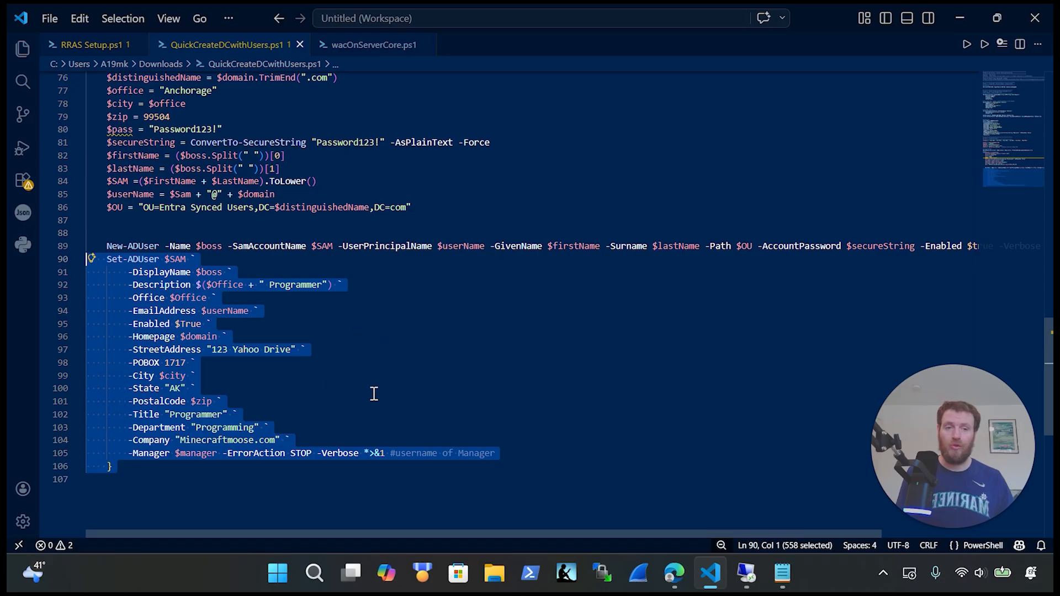
left_click(438, 465)
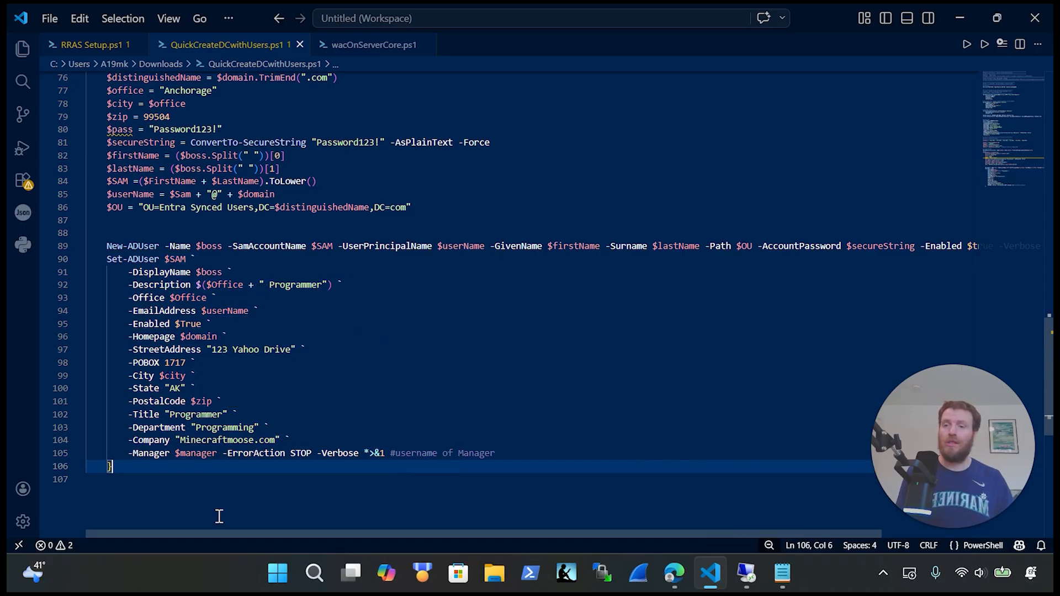
left_click(175, 466)
left_click_drag(176, 466, 46, 248)
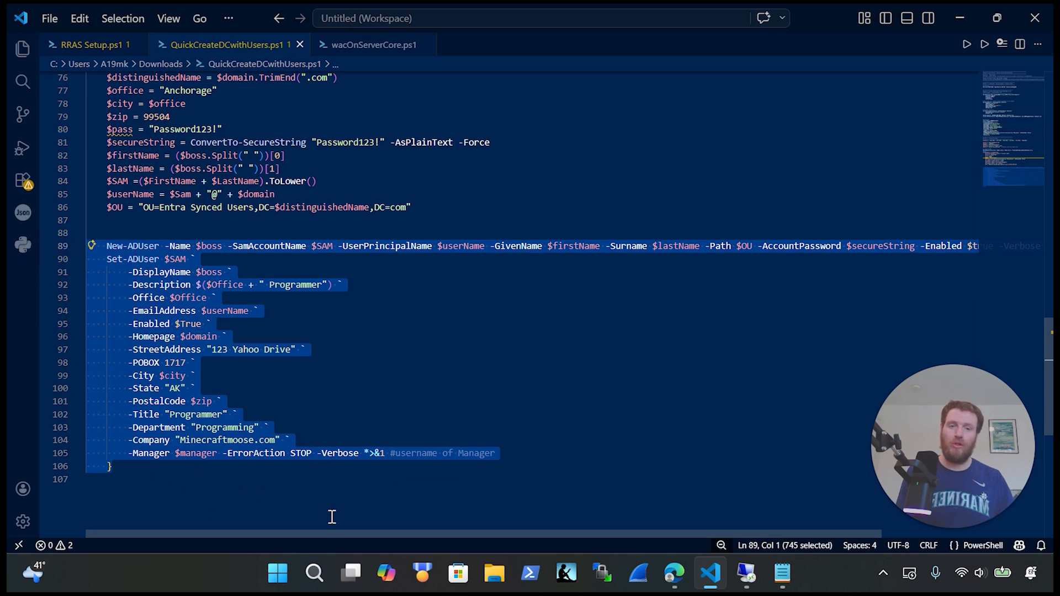
left_click(272, 490)
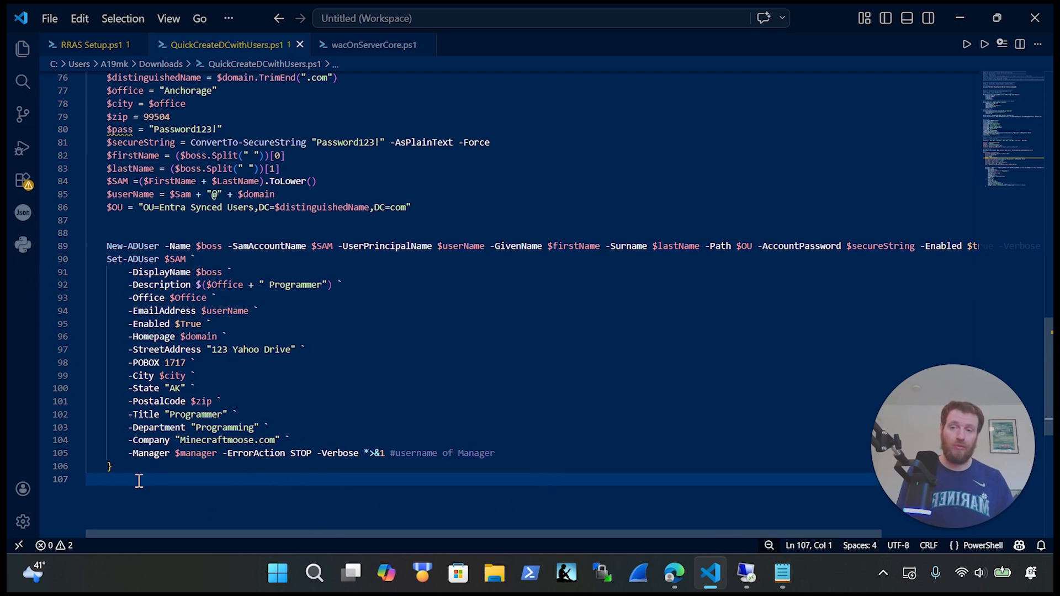
left_click_drag(138, 481, 82, 223)
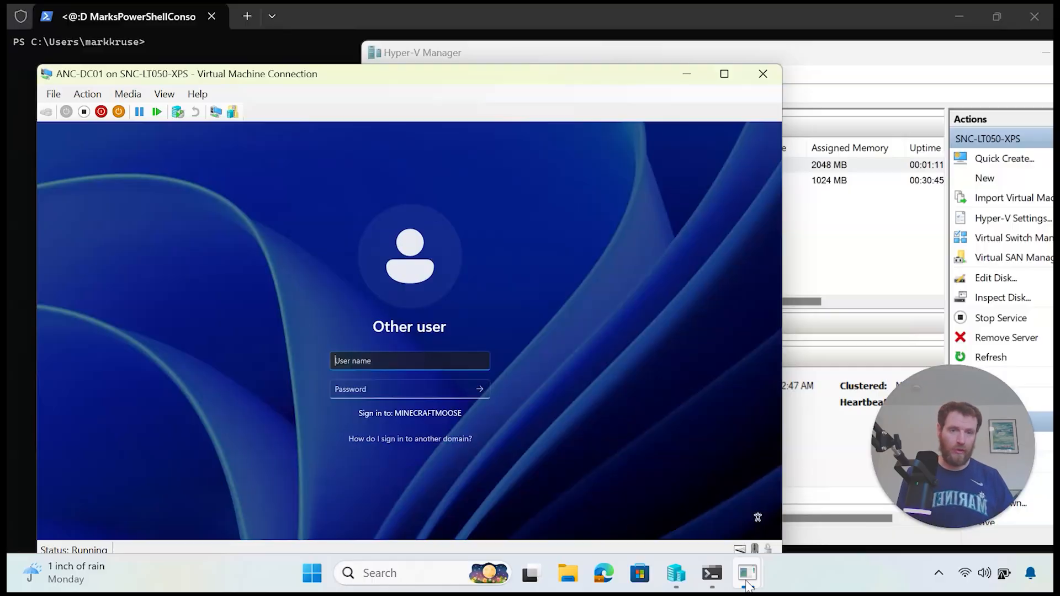
left_click(746, 574)
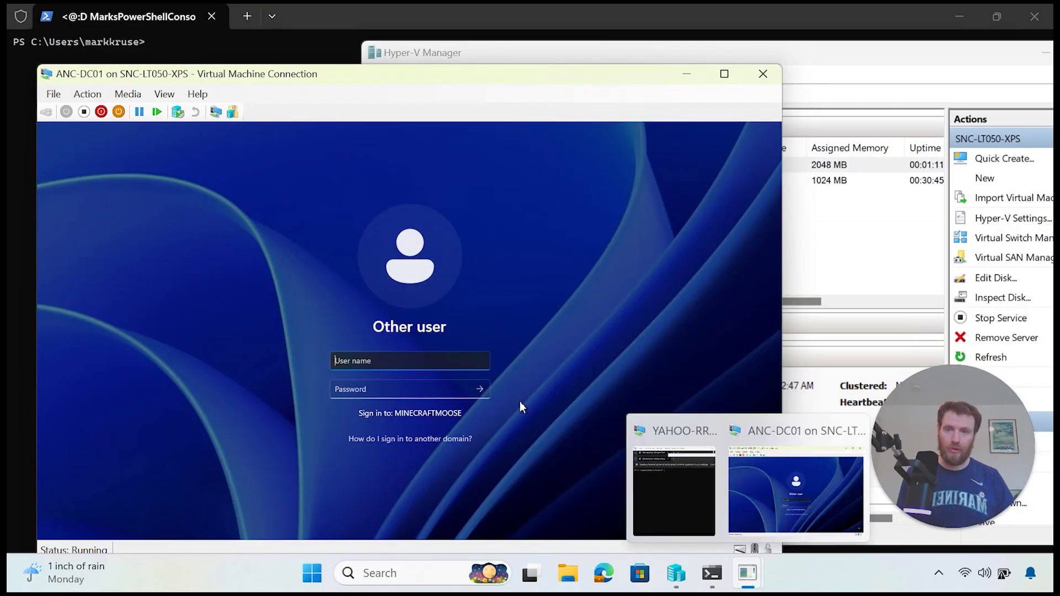
Step: Sign in to ANC-DC01 with the domain account, re-entering the password after the first attempt fails
left_click_drag(370, 79, 503, 53)
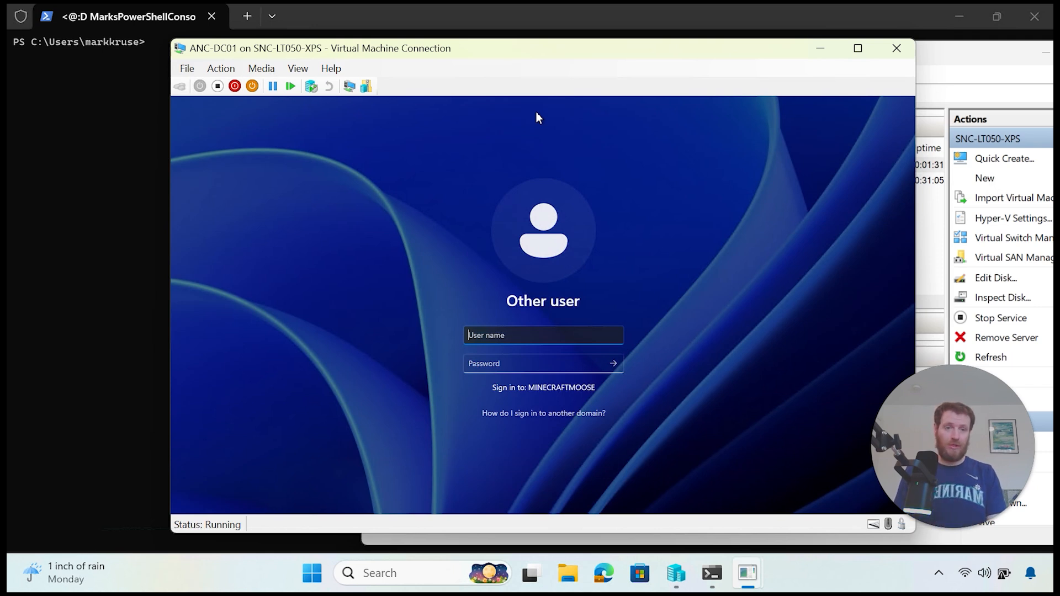
type("mega")
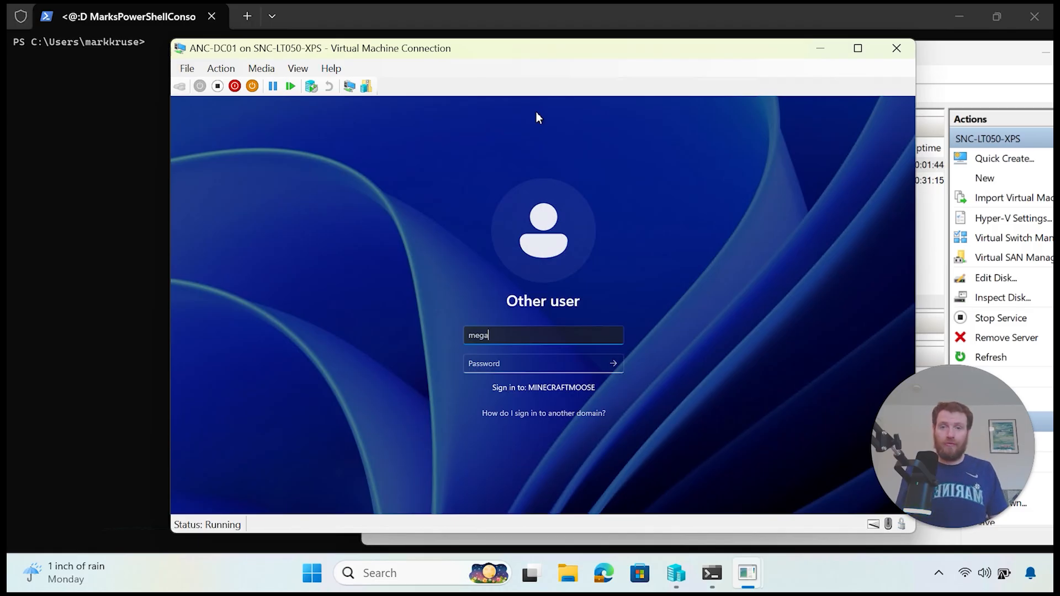
key("BackSpace")
key("BackSpace")
key("BackSpace")
type("me")
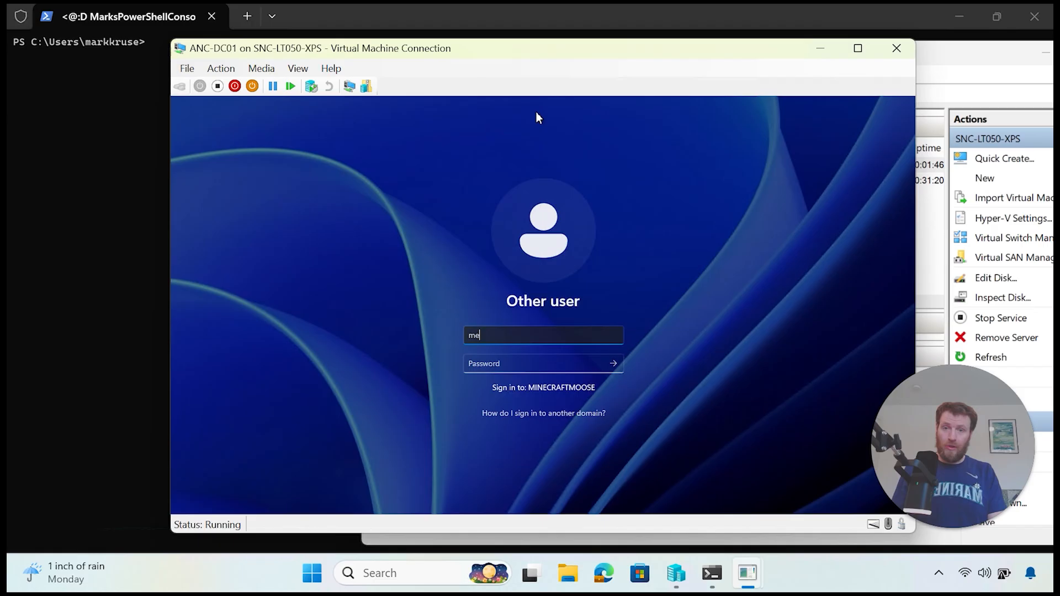
key("Tab")
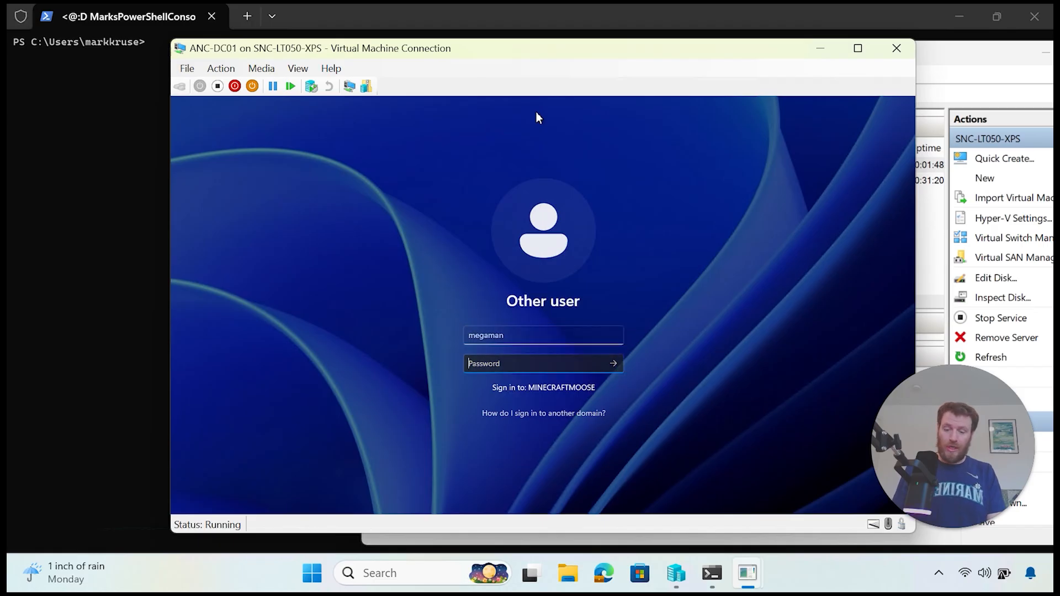
type("P")
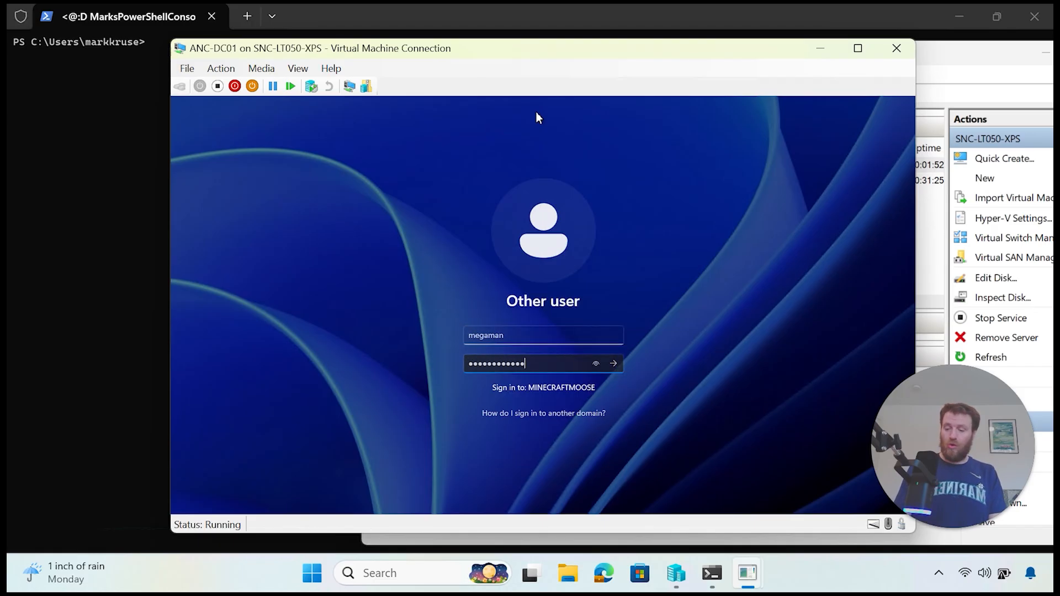
key("Return")
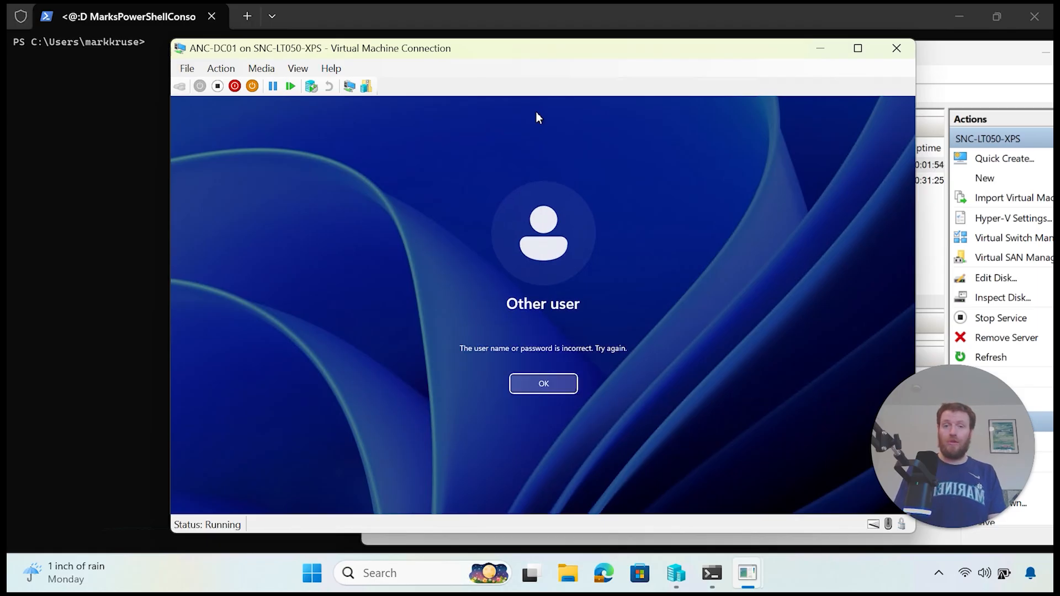
key("Return")
type("P")
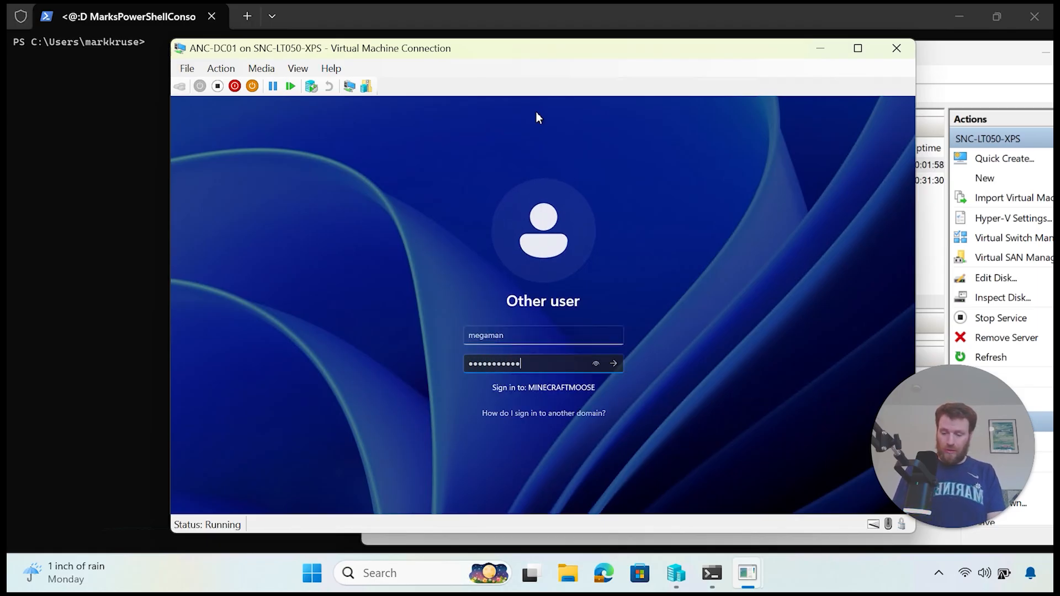
key("Return")
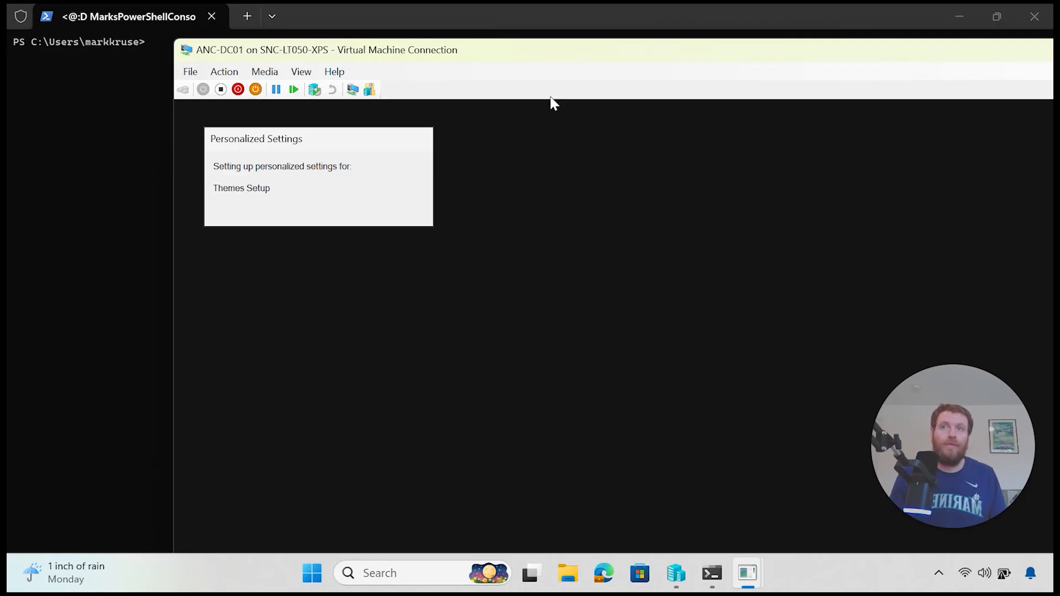
Step: Make the VM full screen, cancel the Shutdown Event Tracker, and launch Active Directory Users and Computers
left_click_drag(589, 49, 425, 63)
left_click(1003, 61)
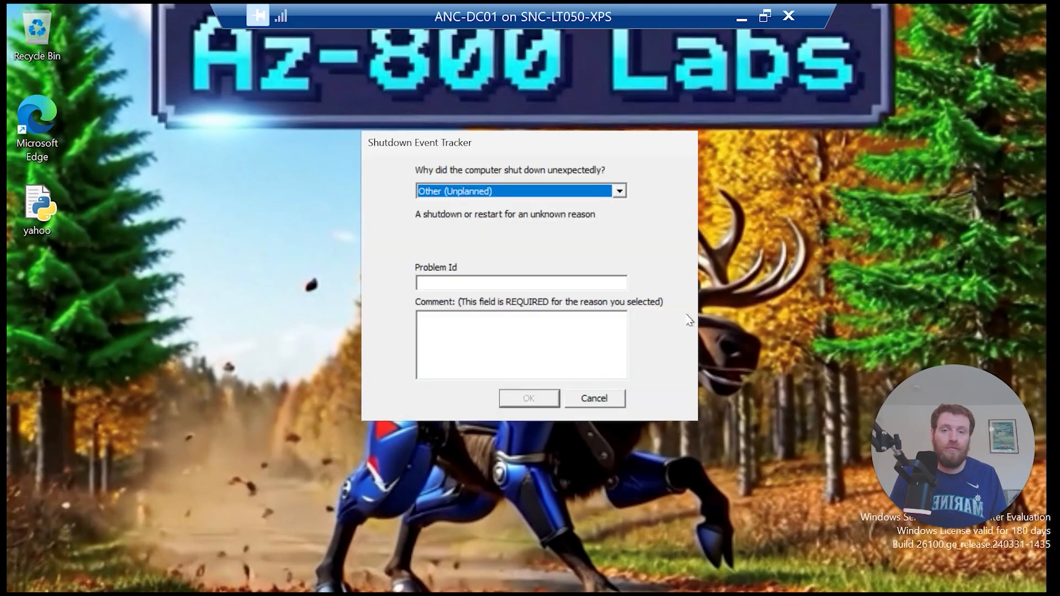
left_click(592, 397)
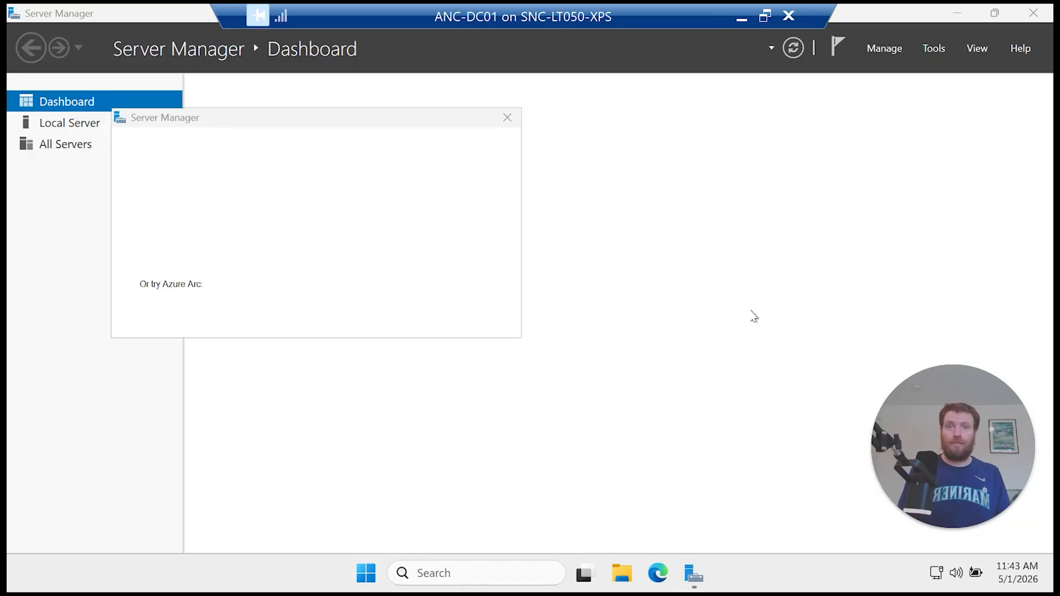
left_click(926, 50)
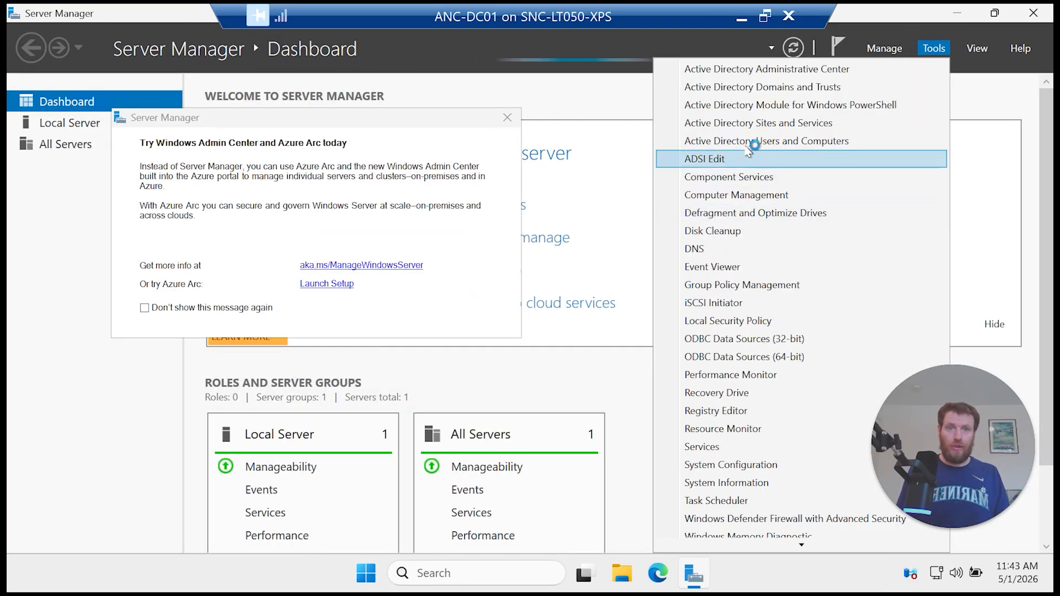
left_click(751, 141)
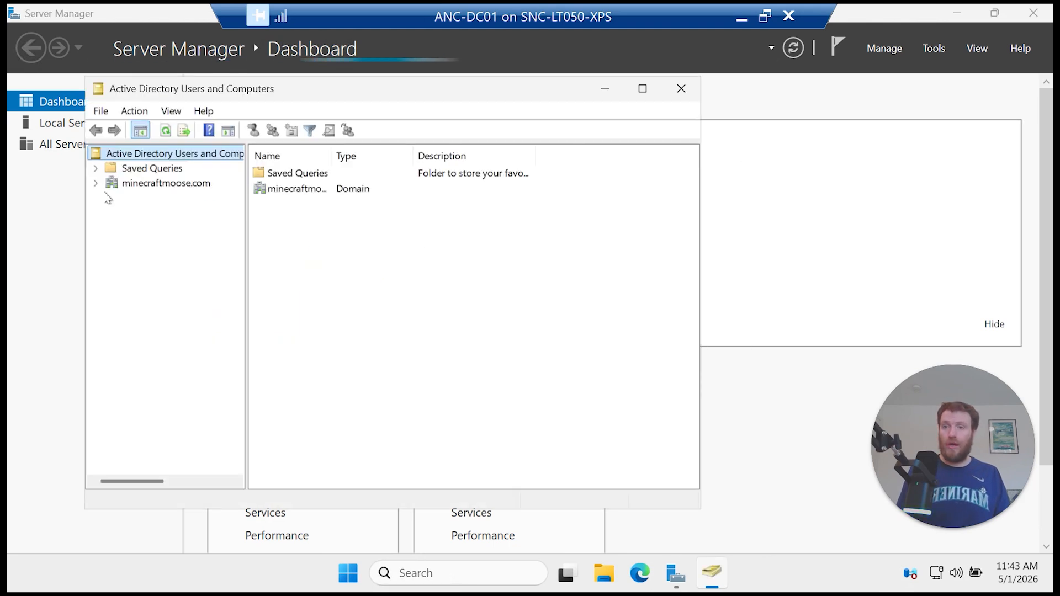
Step: Expand minecraftmoose.com and browse the accounts in the Users container
left_click(95, 183)
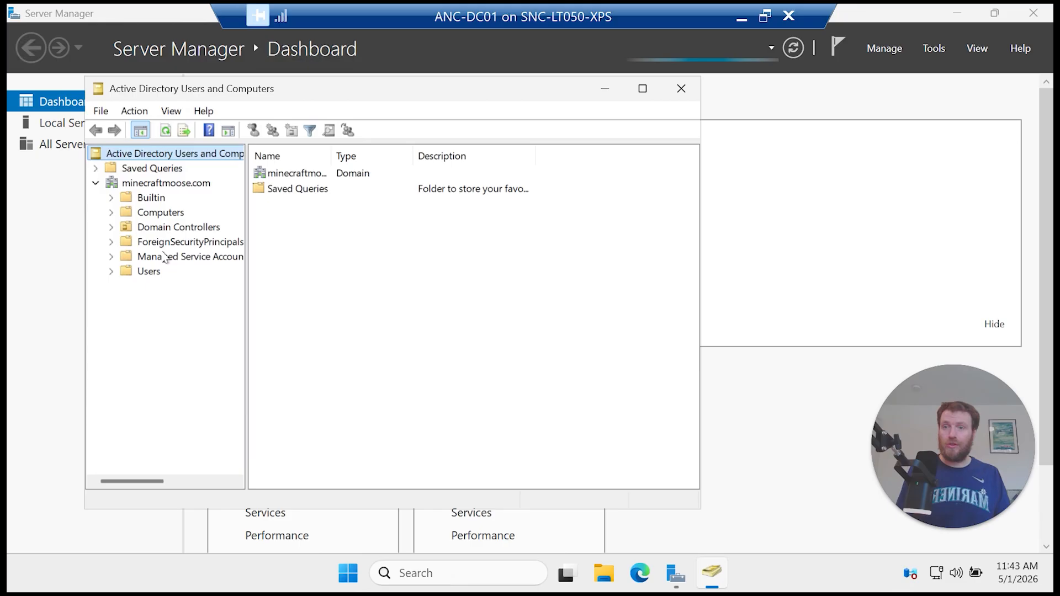
left_click(157, 272)
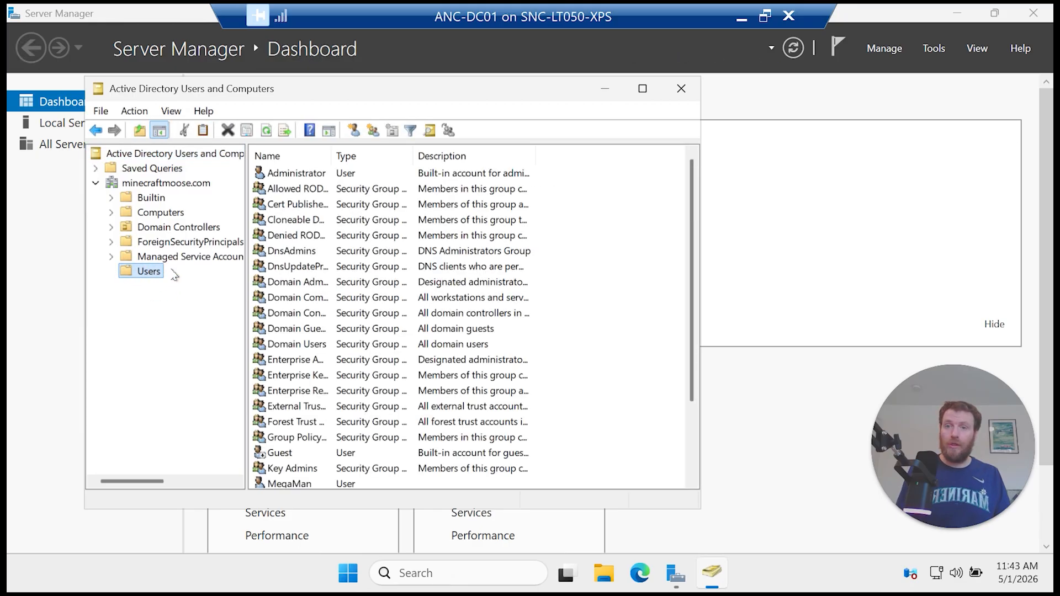
left_click(308, 331)
scroll(310, 342, "down", 2)
left_click(314, 392)
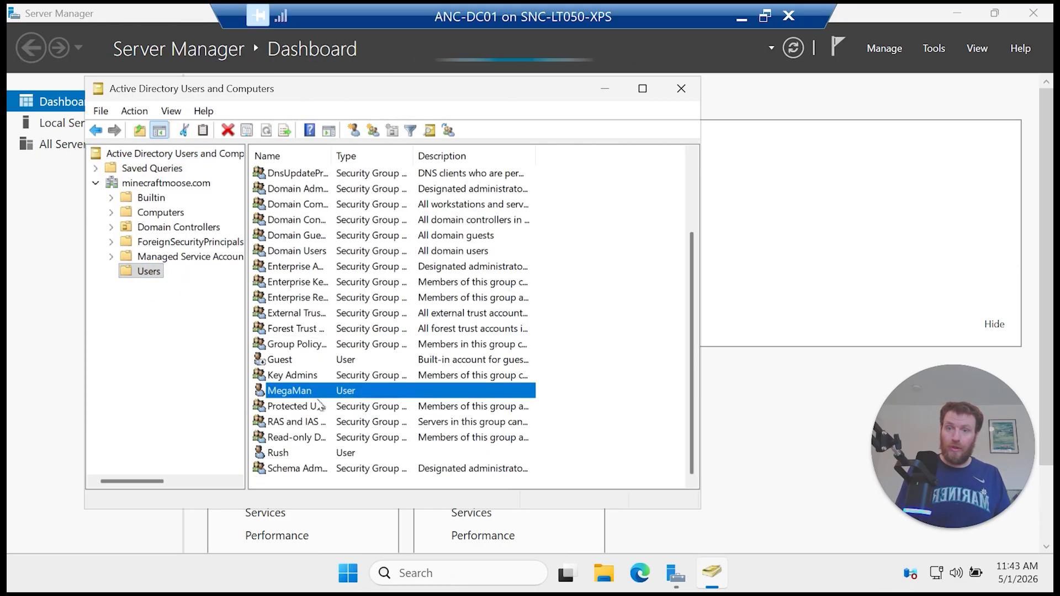
left_click(301, 457)
scroll(292, 321, "up", 2)
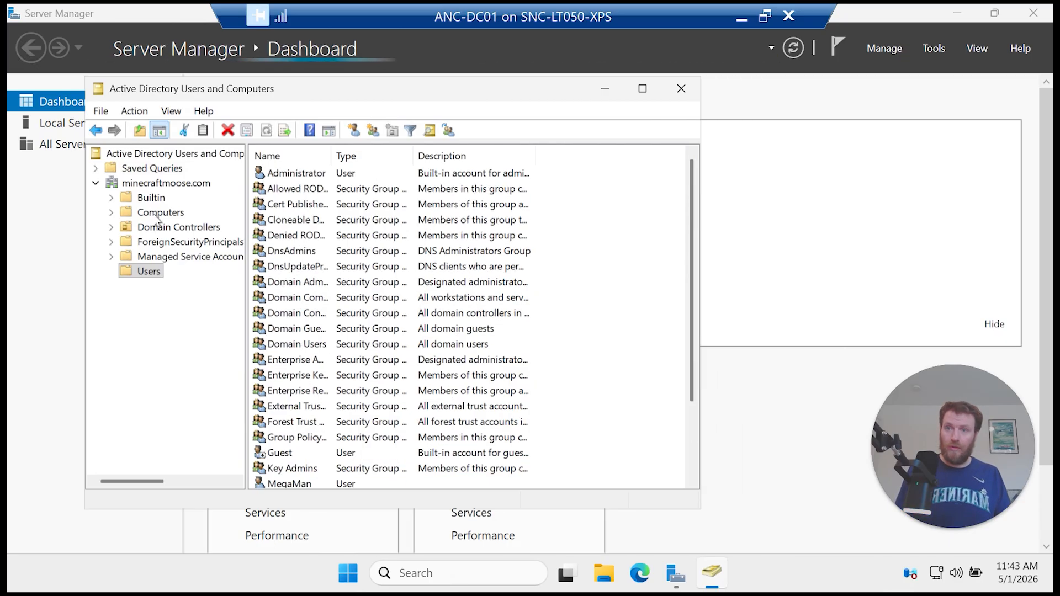
Step: Check the Builtin Administrators group's members, then look over other Builtin groups like Event Log Readers
left_click(151, 197)
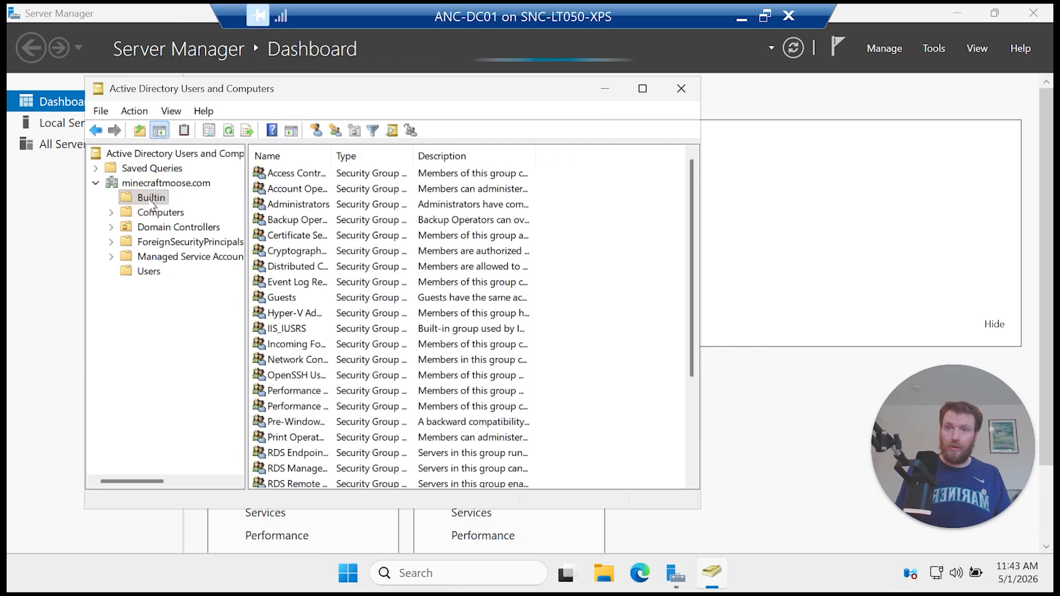
double_click(309, 205)
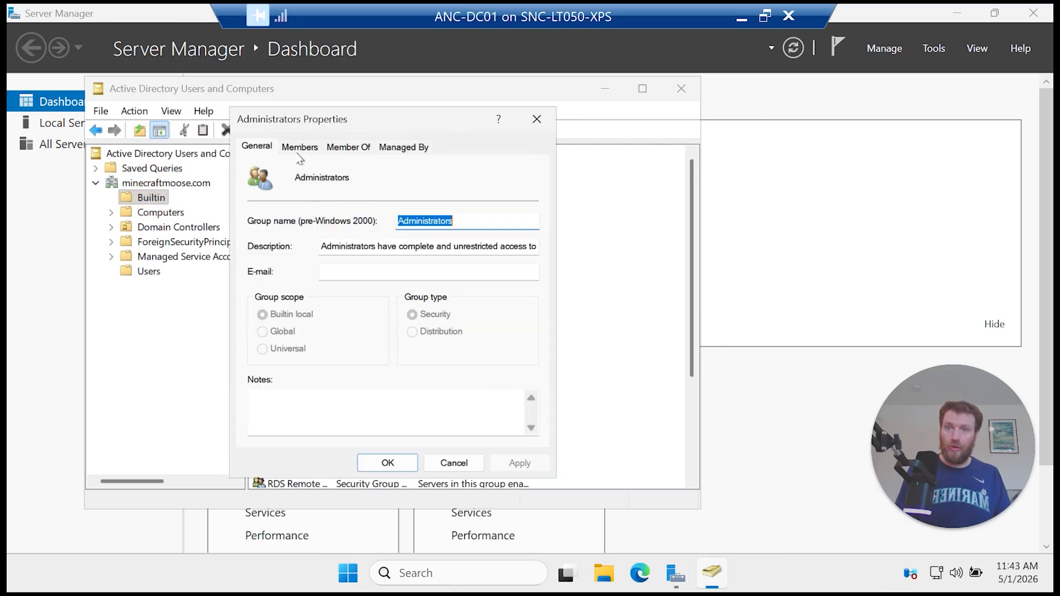
left_click(298, 147)
left_click(307, 249)
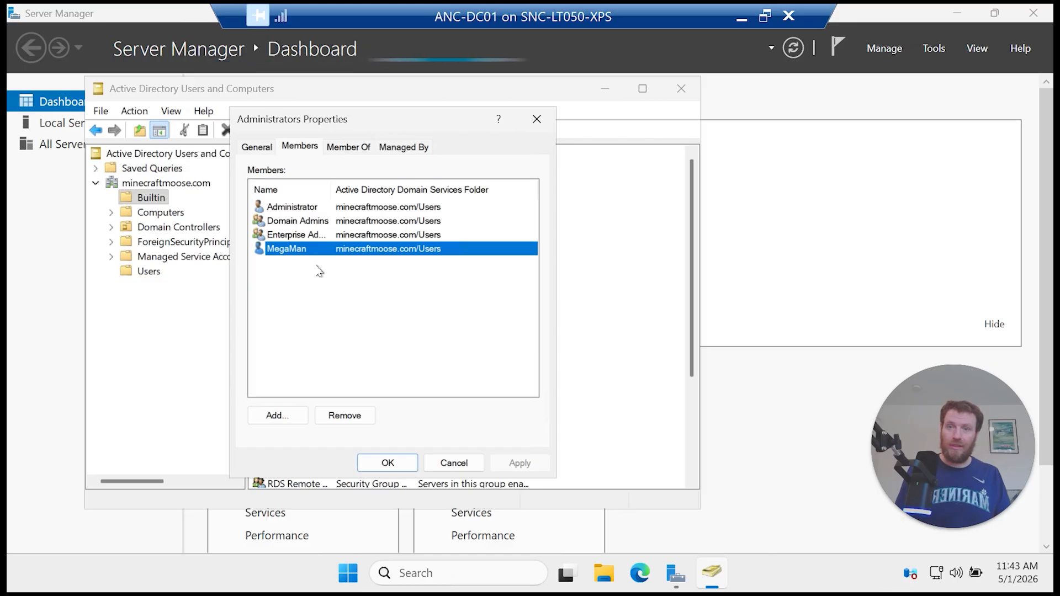
left_click(409, 468)
left_click(293, 267)
left_click(330, 284)
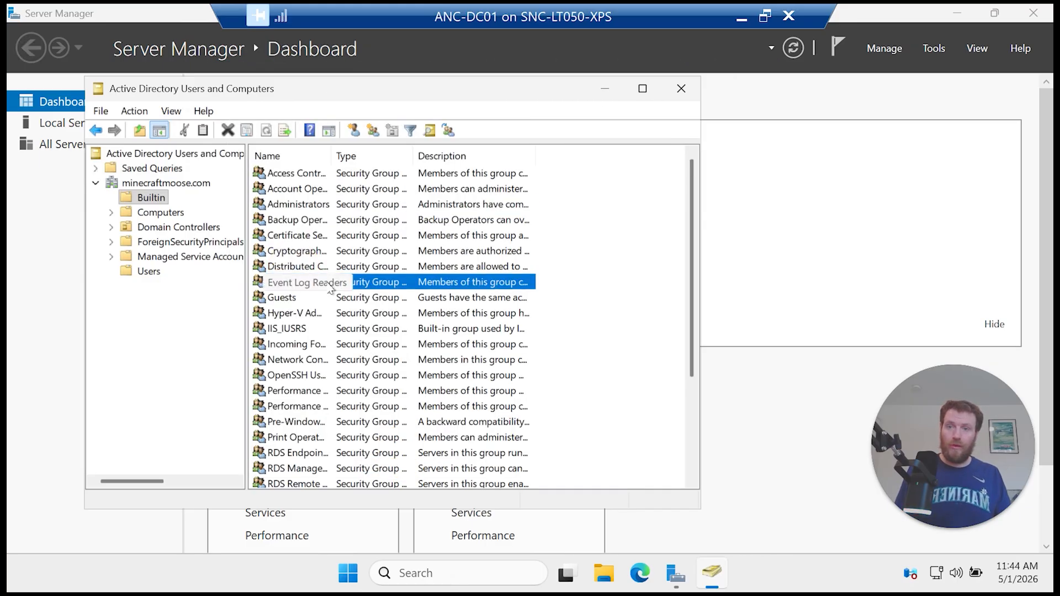
left_click(297, 253)
left_click(311, 283)
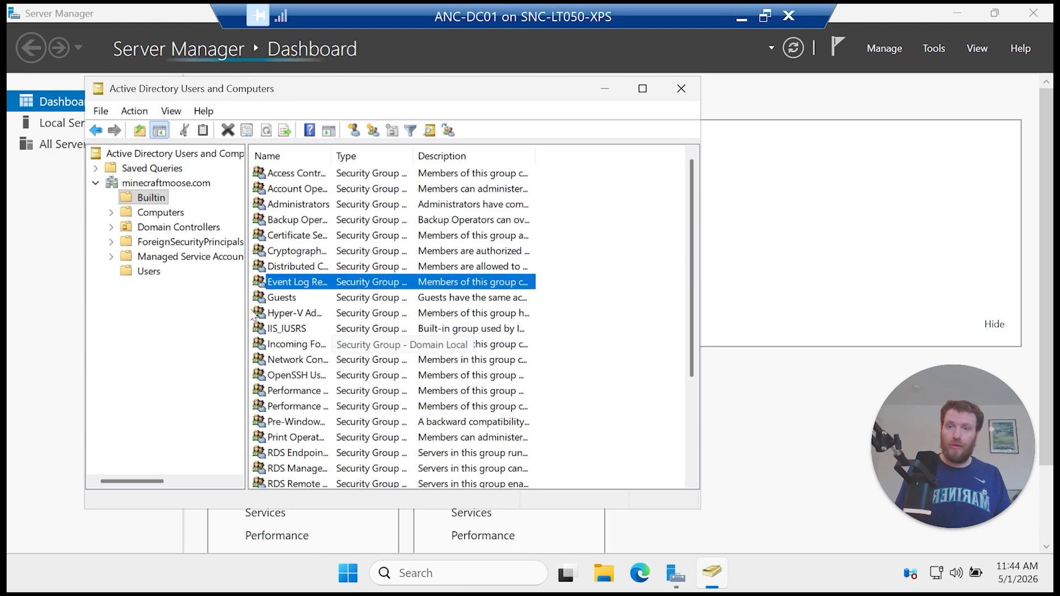
Step: Confirm Enterprise Admins in Users contains only Administrator, closing without changes
left_click(168, 276)
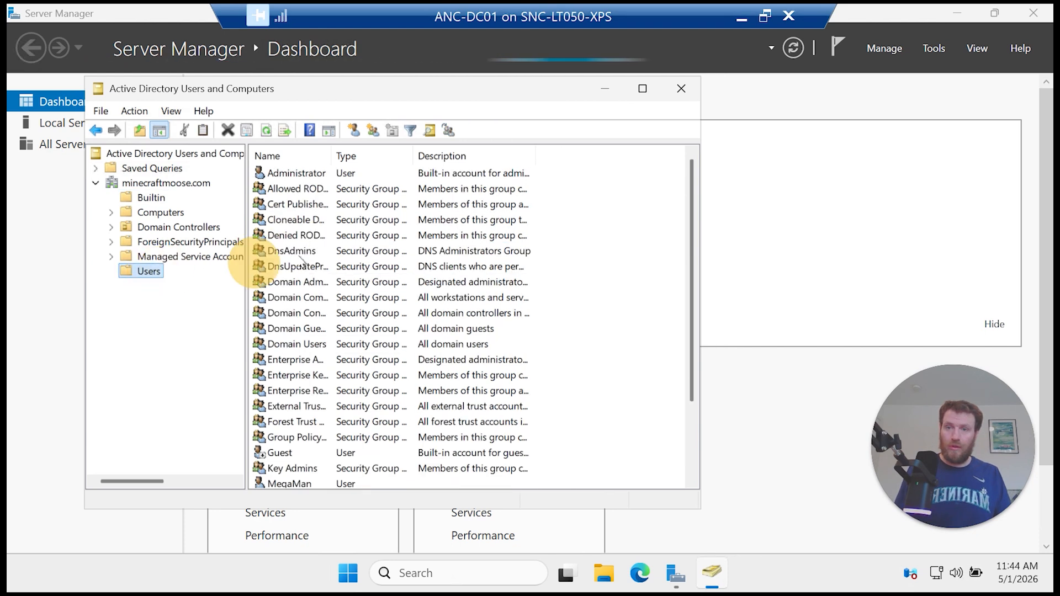
left_click(383, 282)
double_click(322, 360)
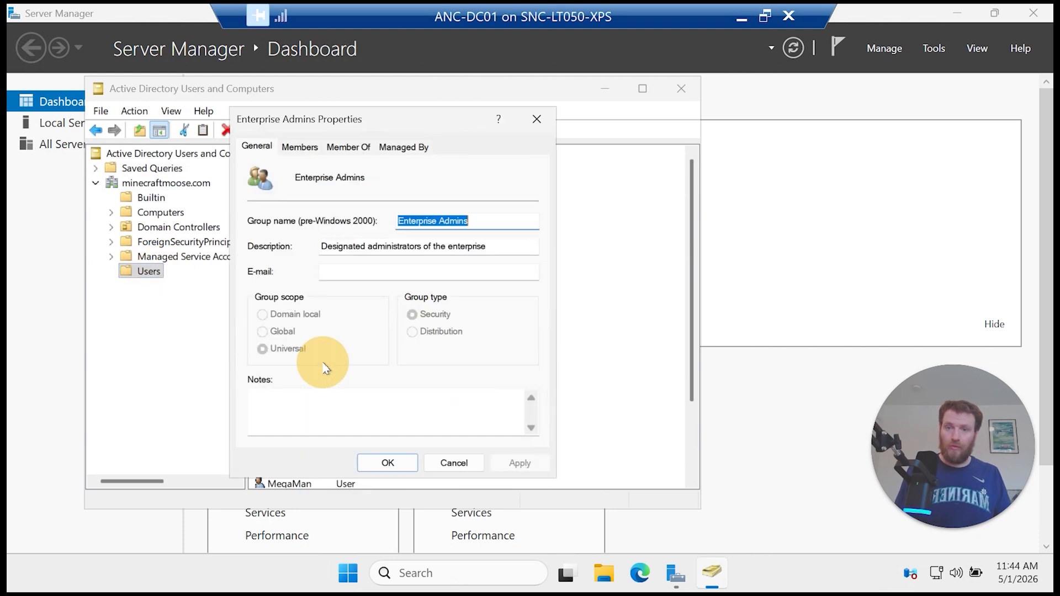
left_click(301, 147)
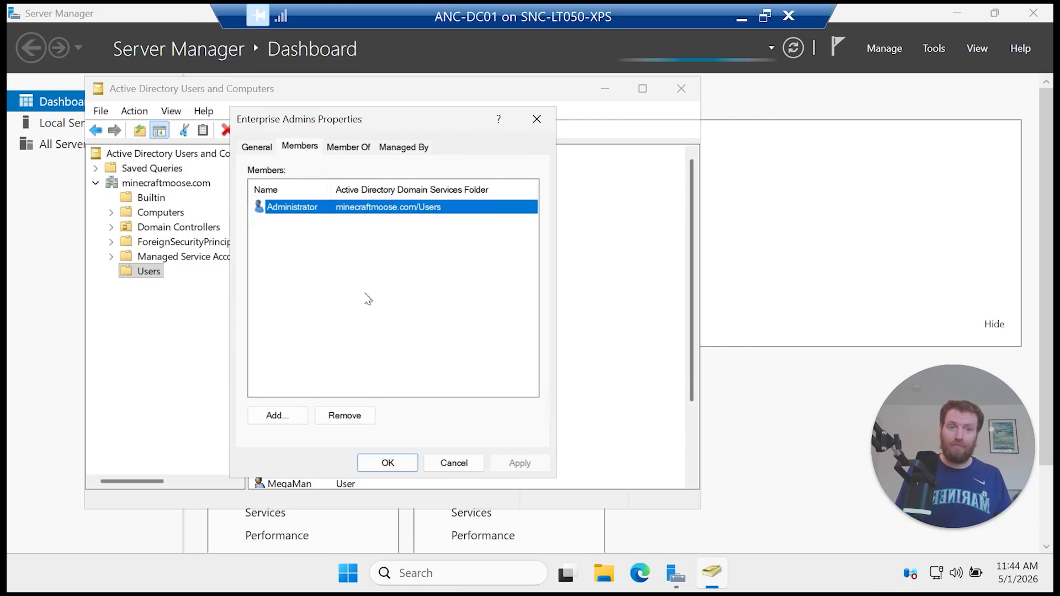
left_click(462, 467)
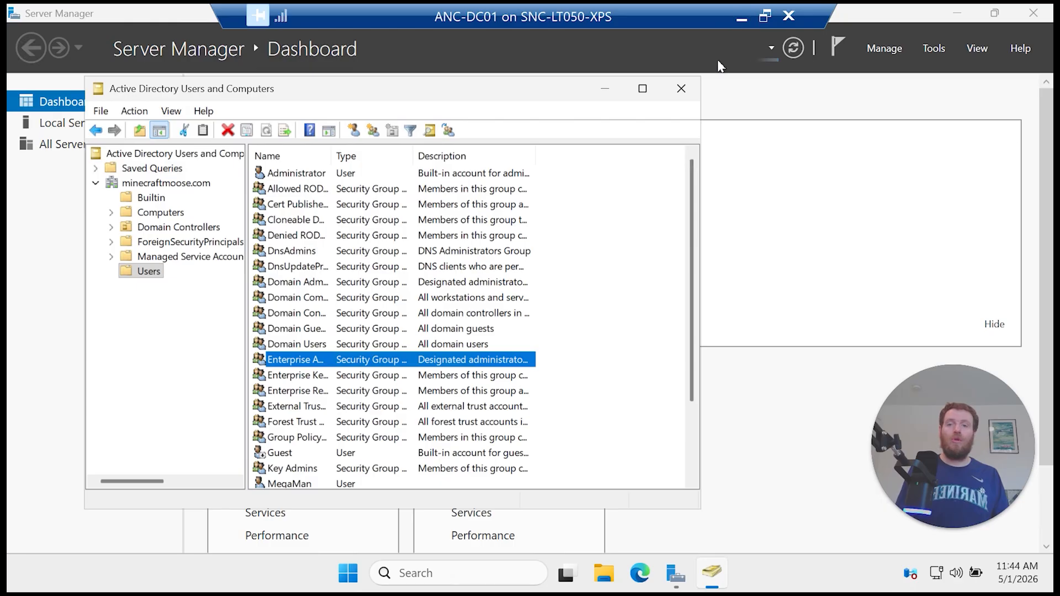
Step: Launch an elevated Terminal (Admin) in the VM, approve UAC, and minimize the VM session
left_click(348, 573)
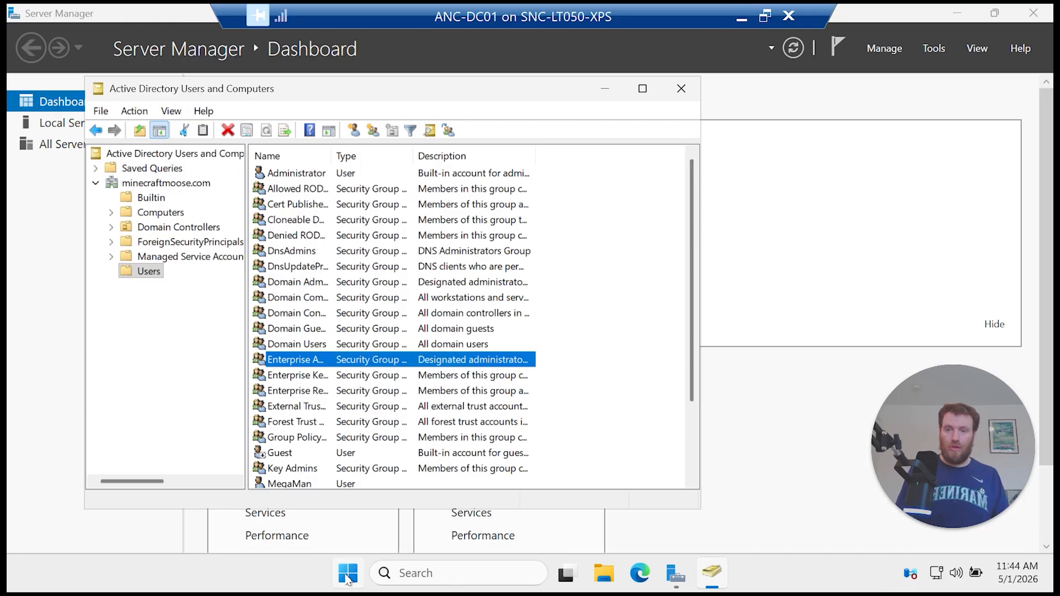
left_click(827, 283)
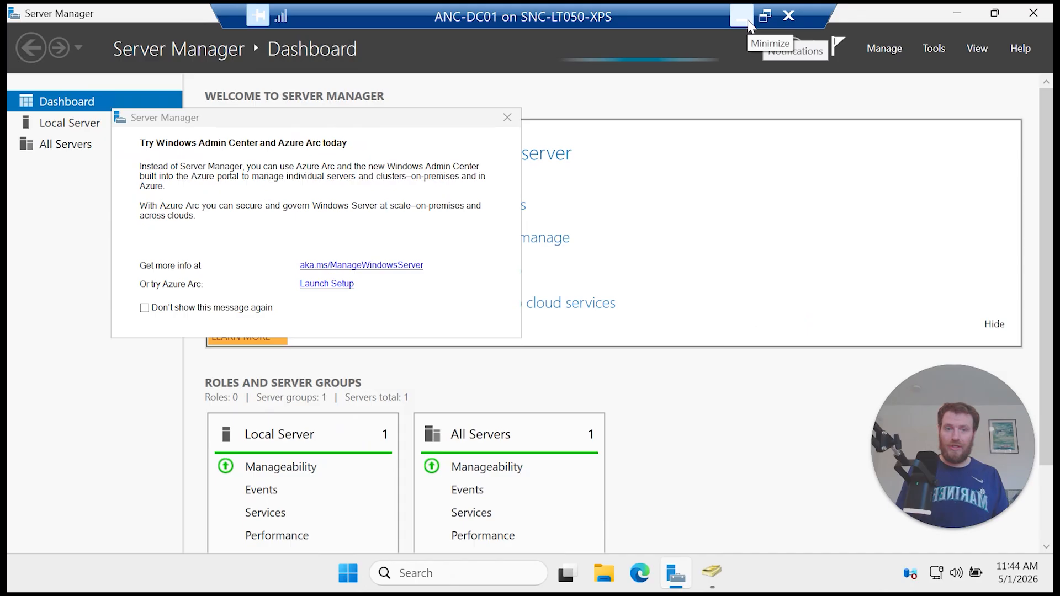
right_click(346, 577)
left_click(353, 347)
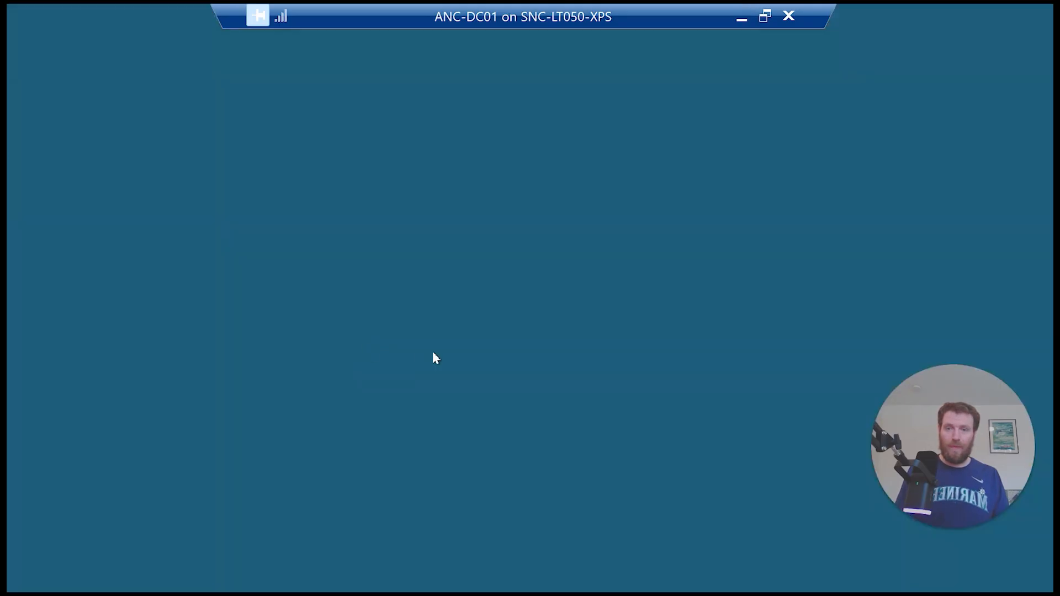
left_click(479, 423)
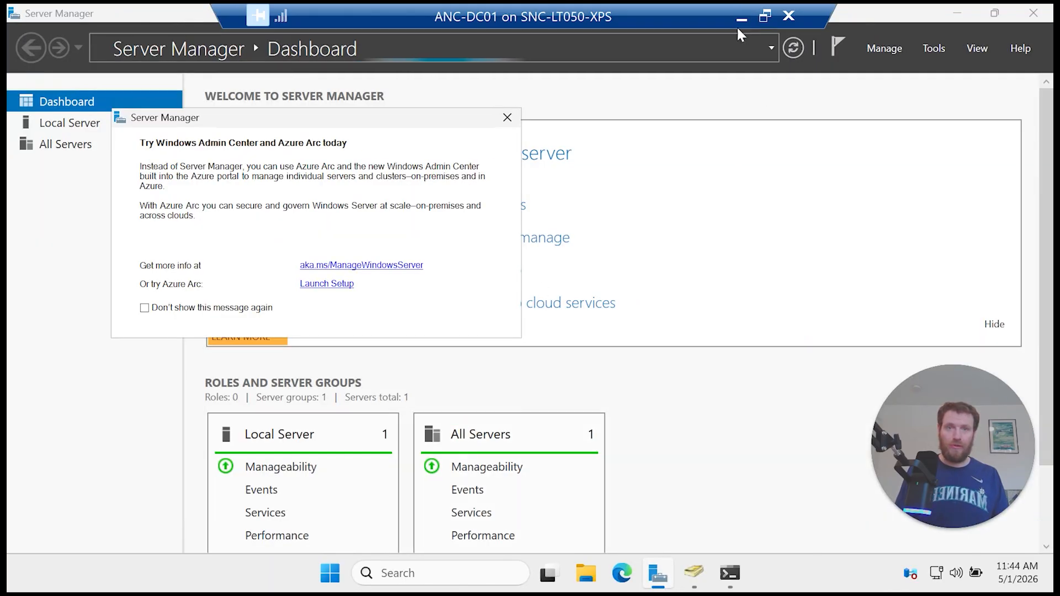
left_click(741, 19)
left_click(679, 584)
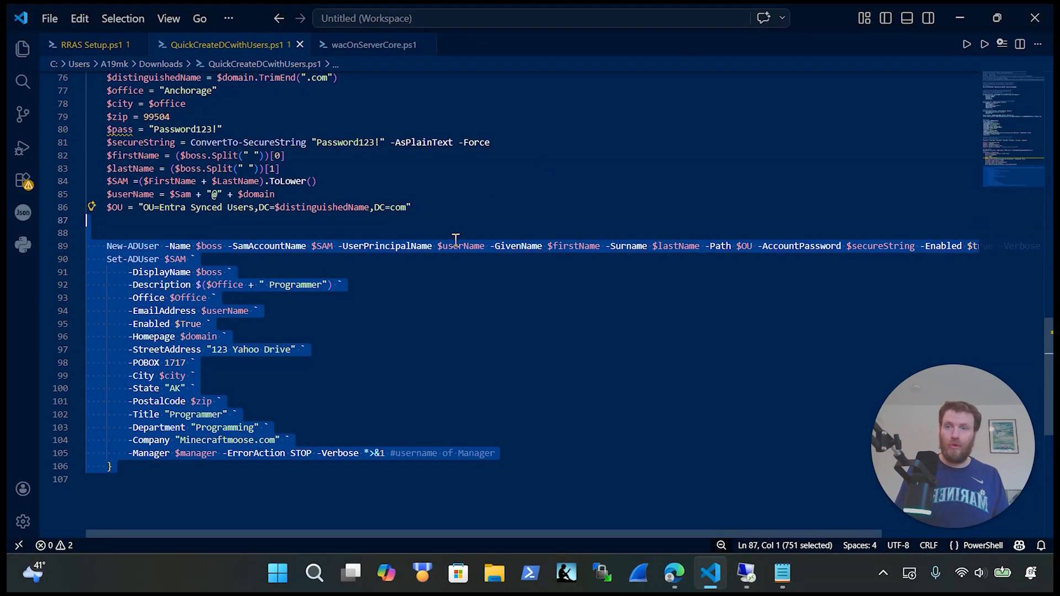
Step: Select lines 64–106 of the Step 3 user code, delete them, then undo to restore
scroll(453, 249, "up", 5)
scroll(452, 249, "down", 15)
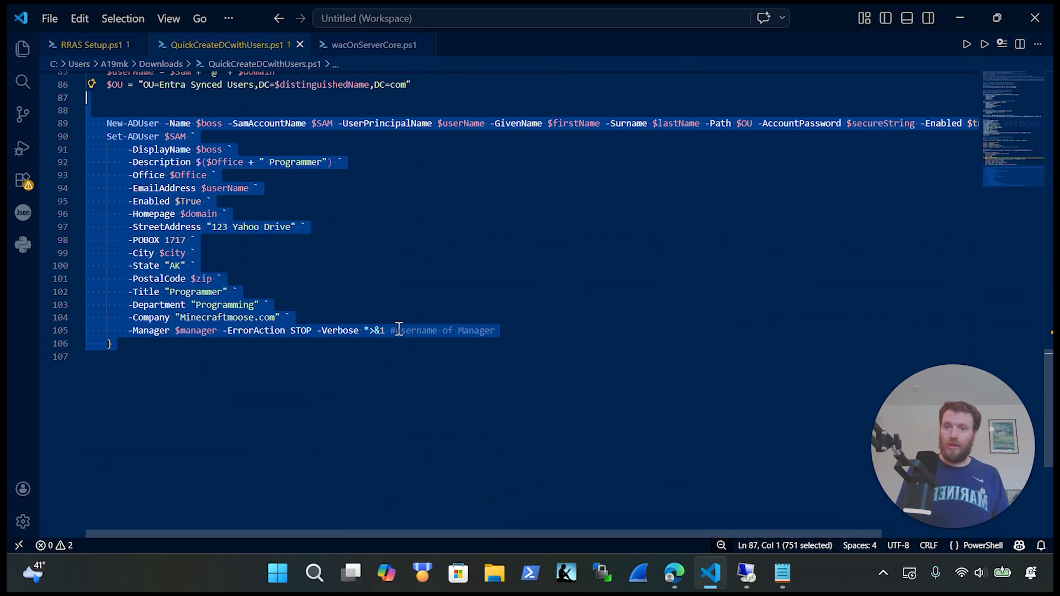
left_click(185, 395)
left_click(91, 84, "shift")
left_click_drag(91, 84, 59, 184)
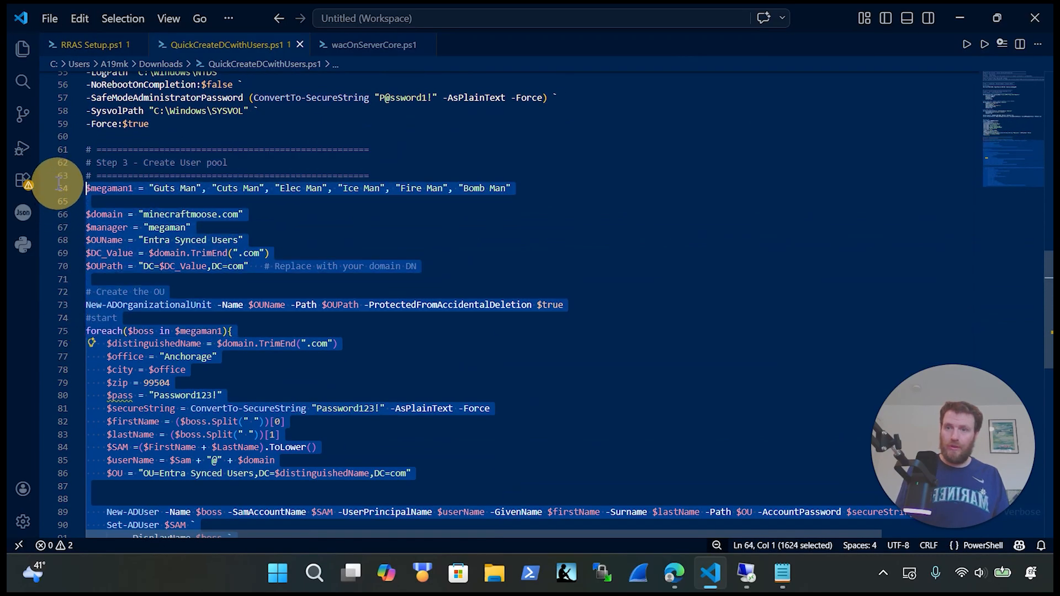
key("Delete")
key("ctrl+z")
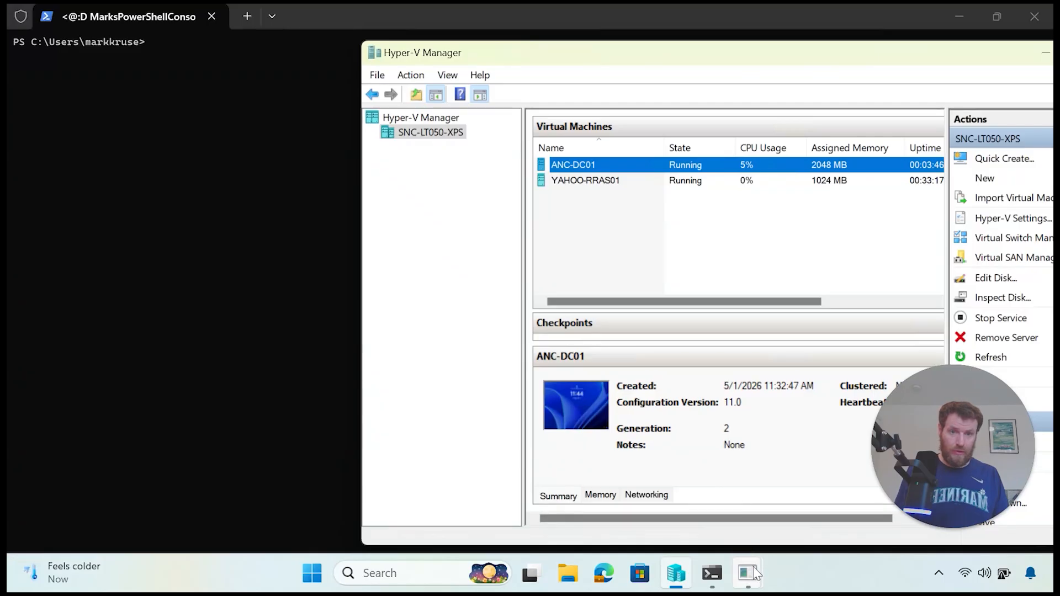
Step: Paste and run the Step 3 script in the VM's PowerShell, highlighting the VERBOSE user-creation output
mouse_move(748, 571)
left_click(800, 485)
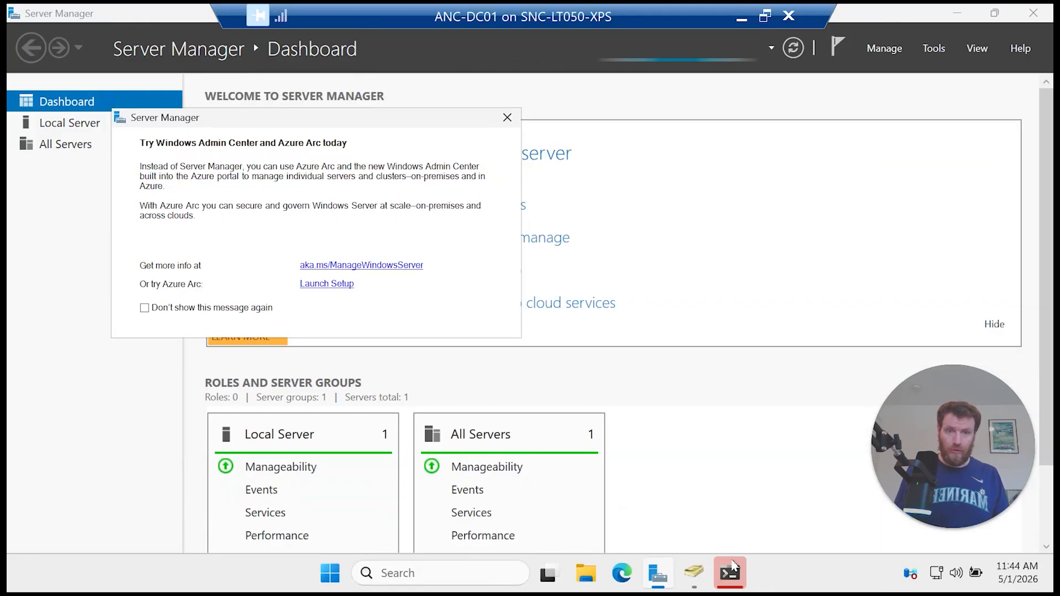
left_click(730, 573)
key("ctrl+v")
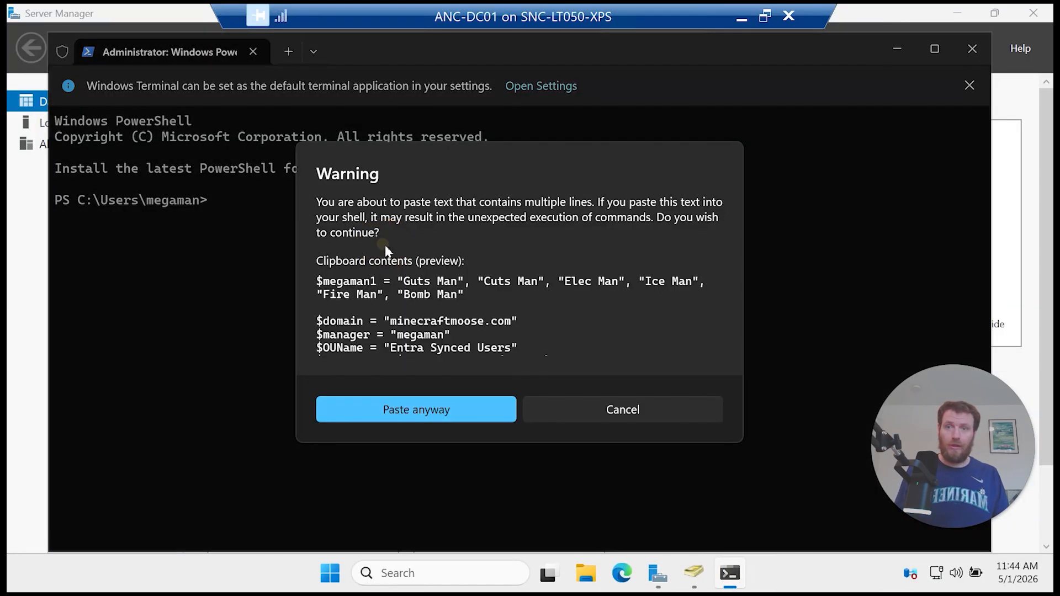
left_click(457, 407)
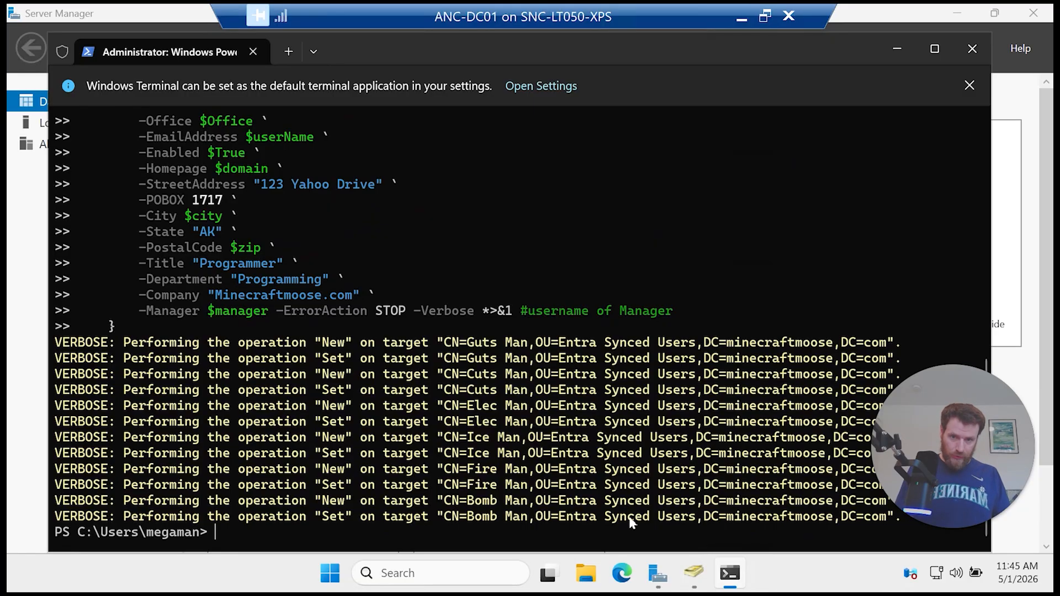
left_click_drag(577, 516, 192, 340)
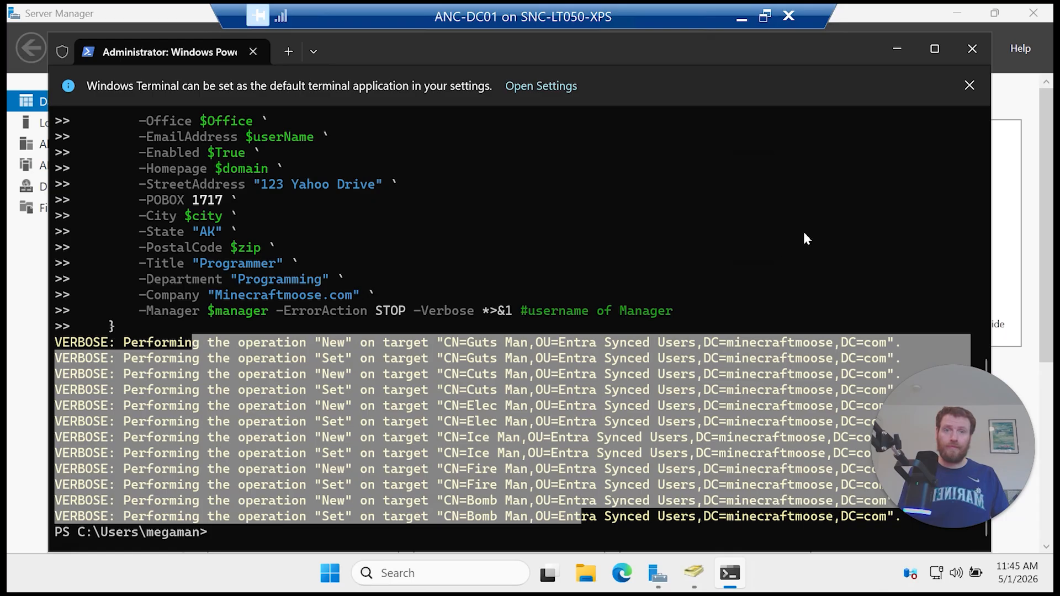
Step: Open Active Directory Users and Computers and refresh the minecraftmoose.com domain
left_click(897, 49)
left_click(934, 48)
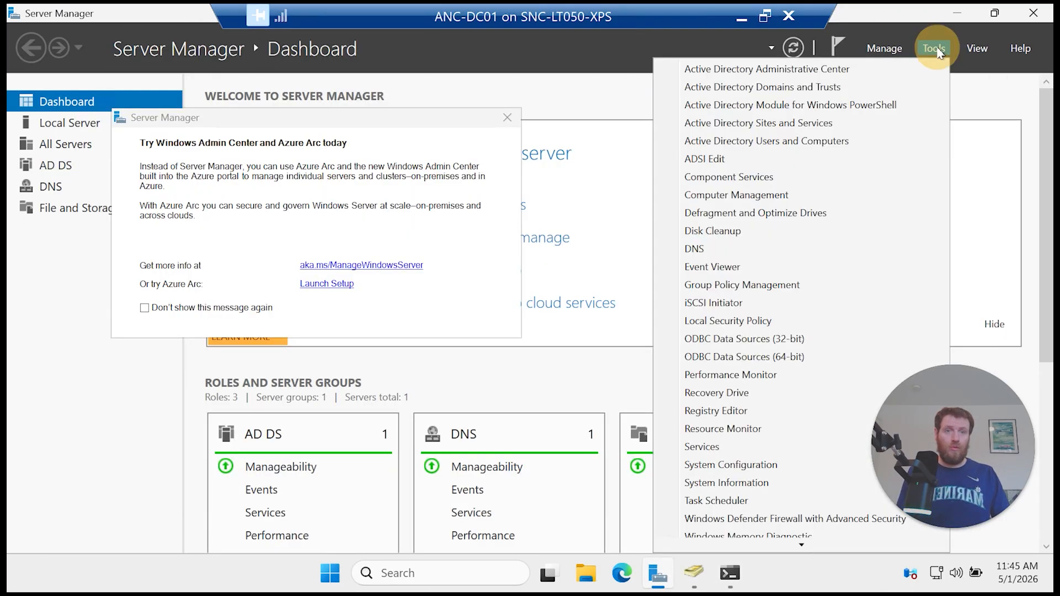
left_click(697, 576)
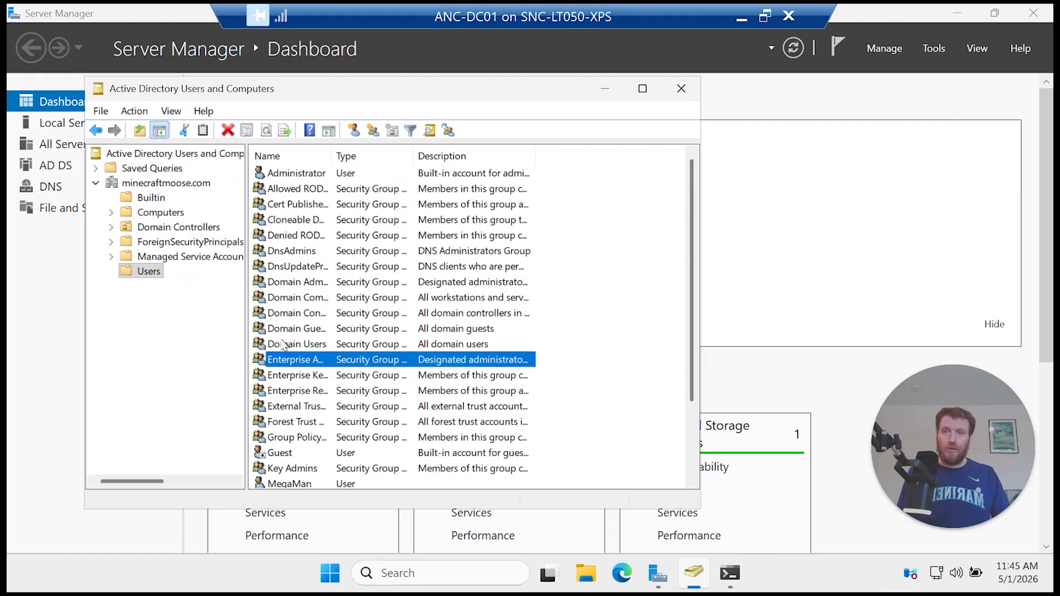
left_click(150, 271)
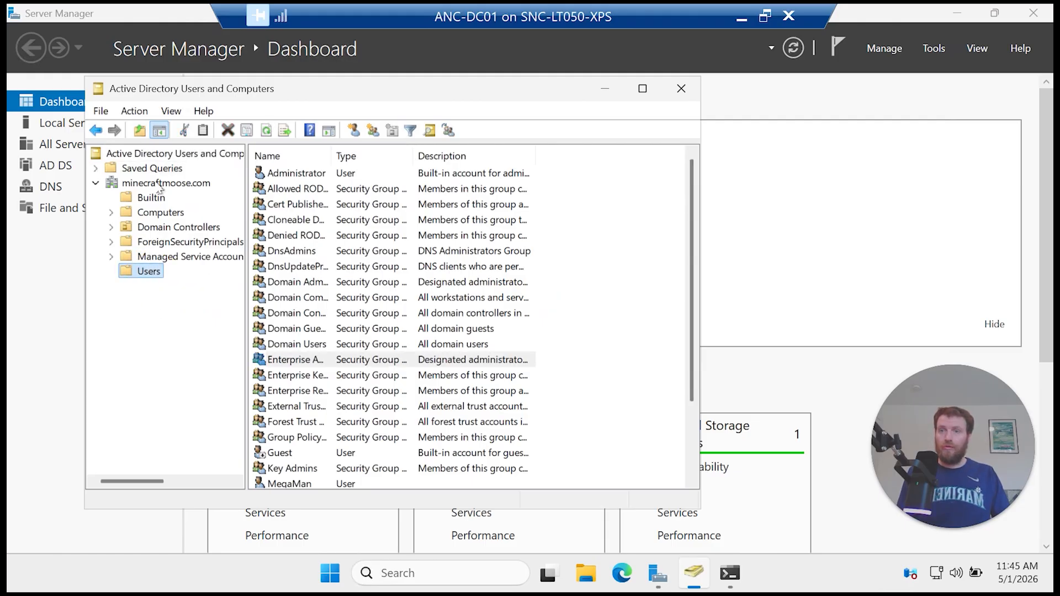
right_click(159, 186)
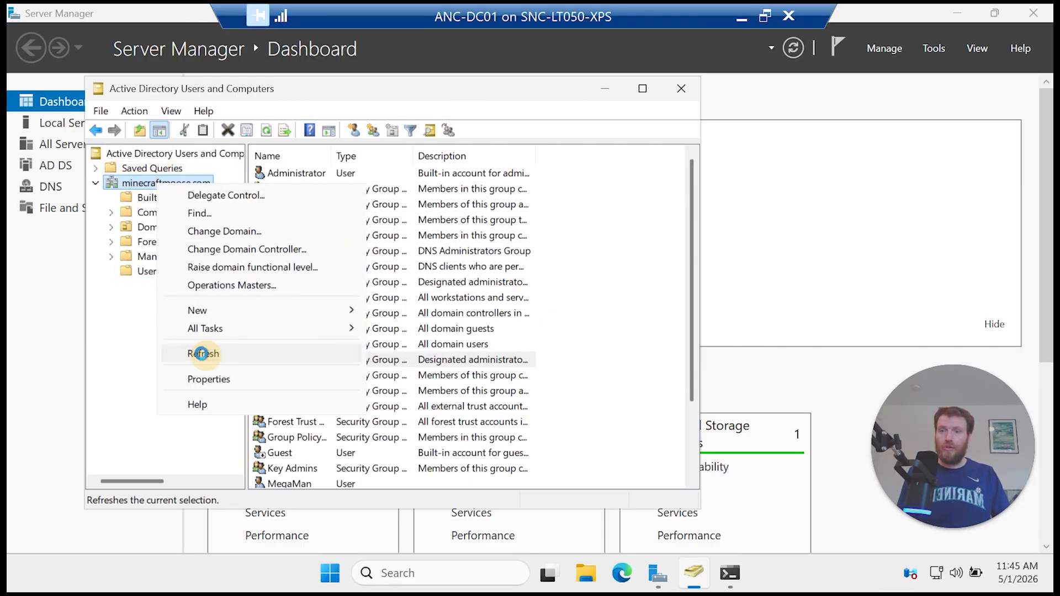
left_click(201, 353)
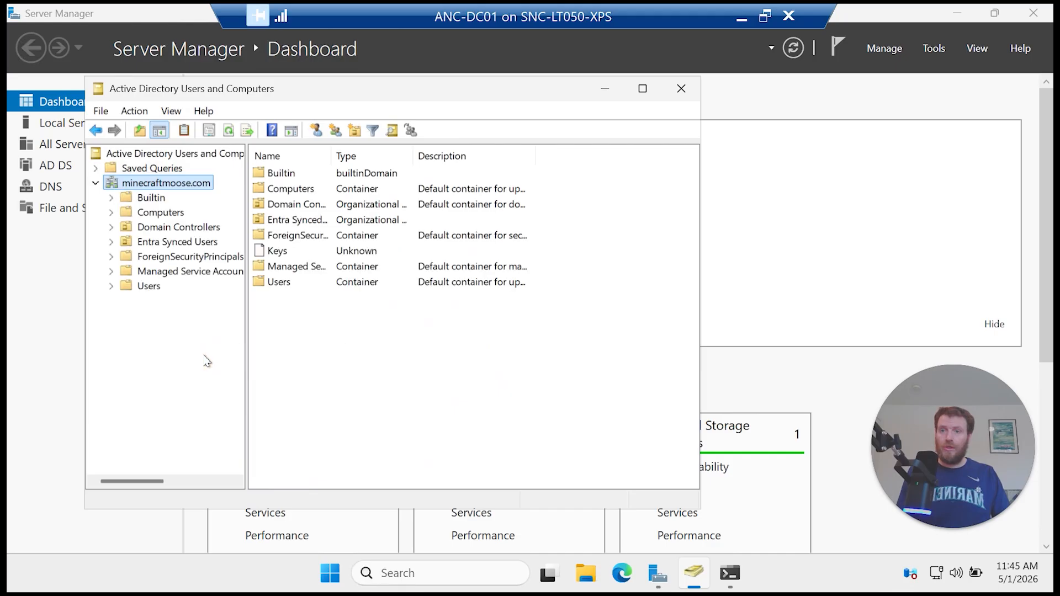
Step: View the Entra Synced Users OU and select its six new Anchorage Programmer accounts
left_click(166, 243)
left_click_drag(585, 358, 279, 172)
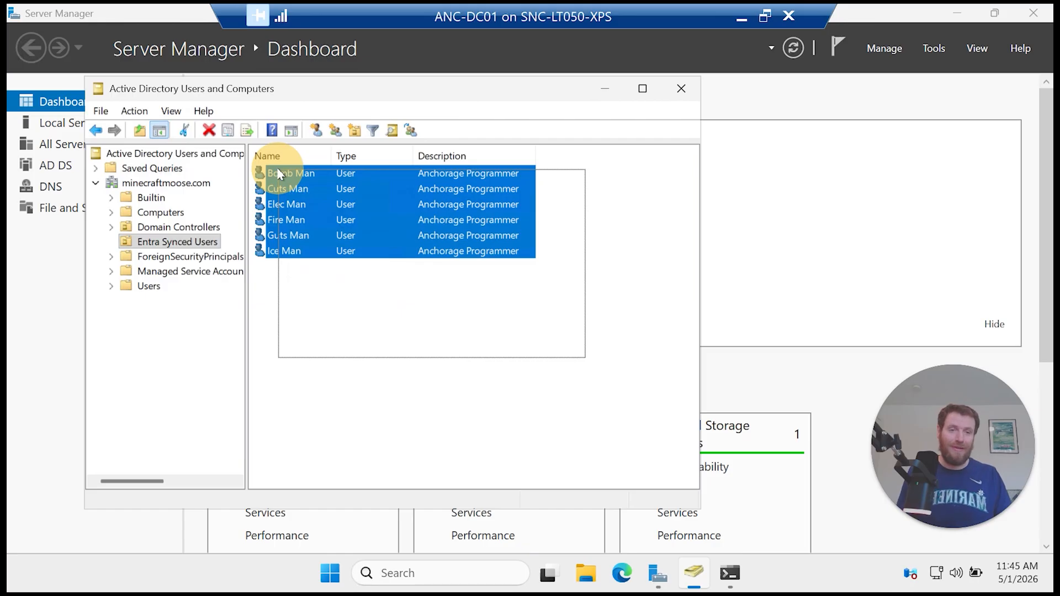
left_click_drag(279, 171, 278, 172)
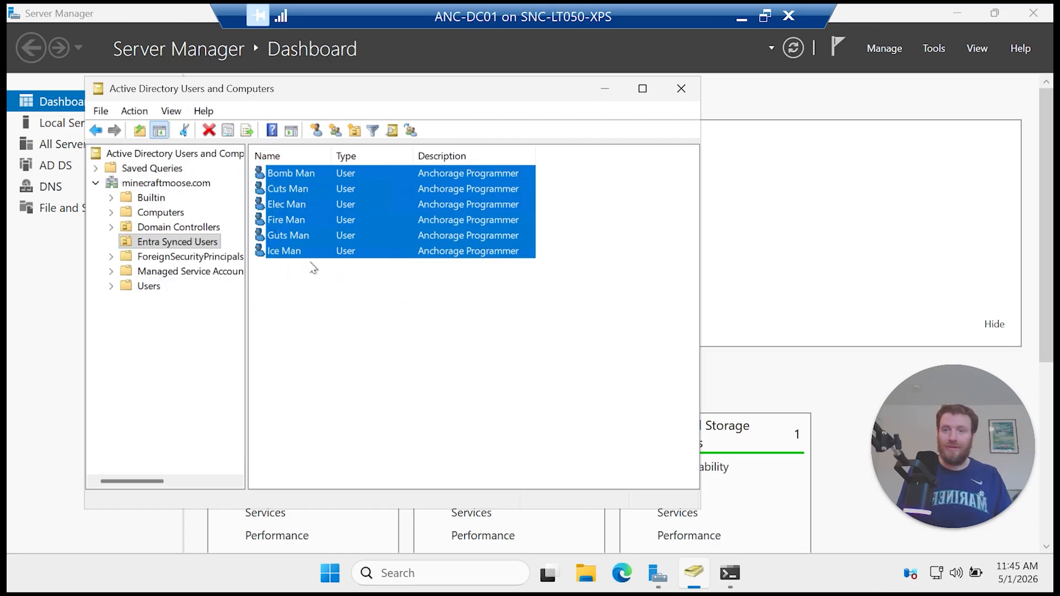
left_click(154, 286)
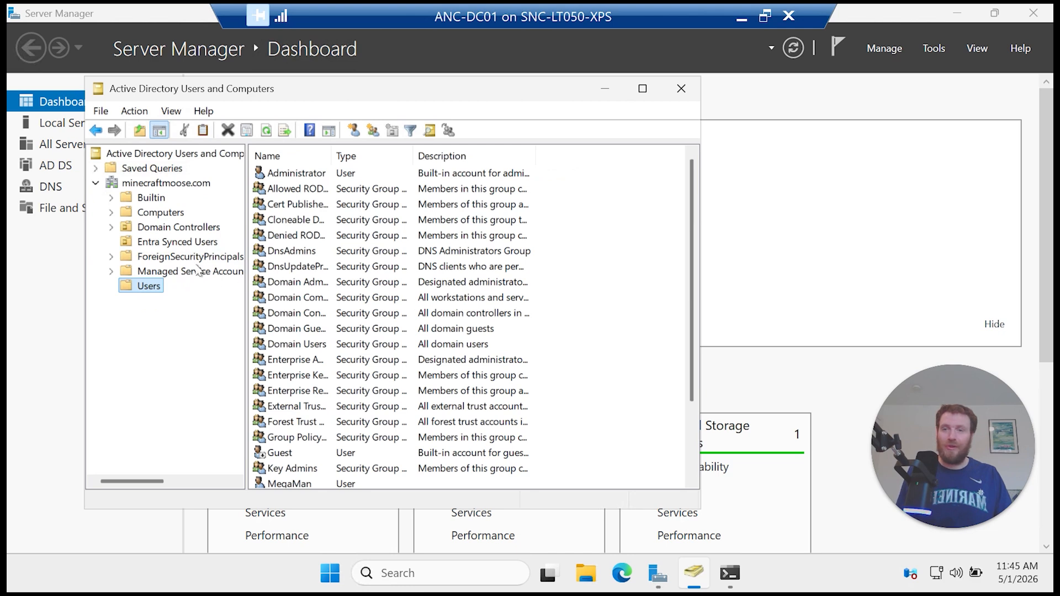
left_click(182, 243)
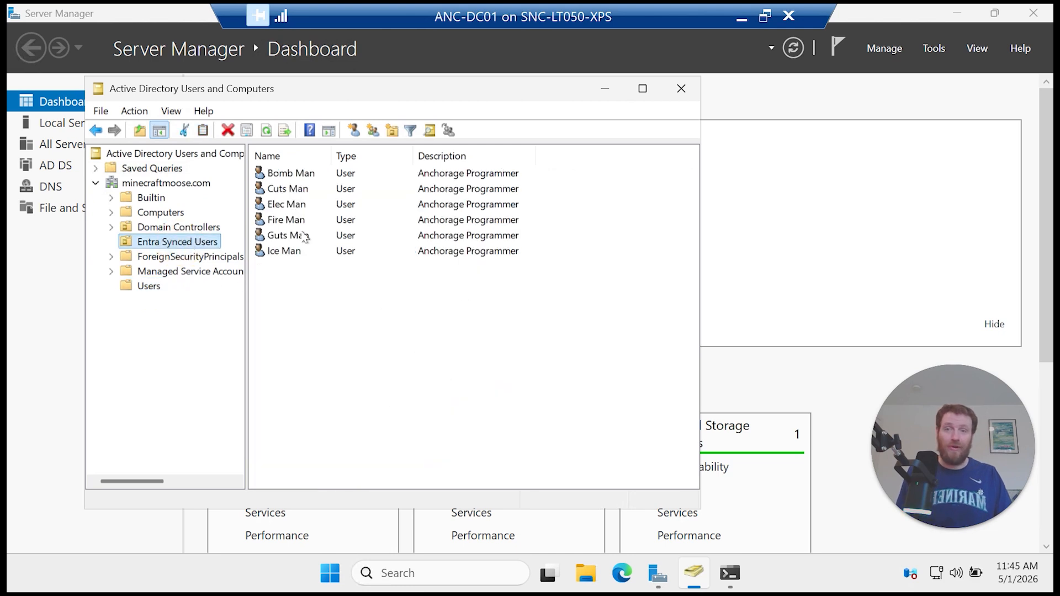
Step: Review Elec Man's properties: the Anchorage Programmer description, plus the address, account, profile and telephone details
right_click(296, 205)
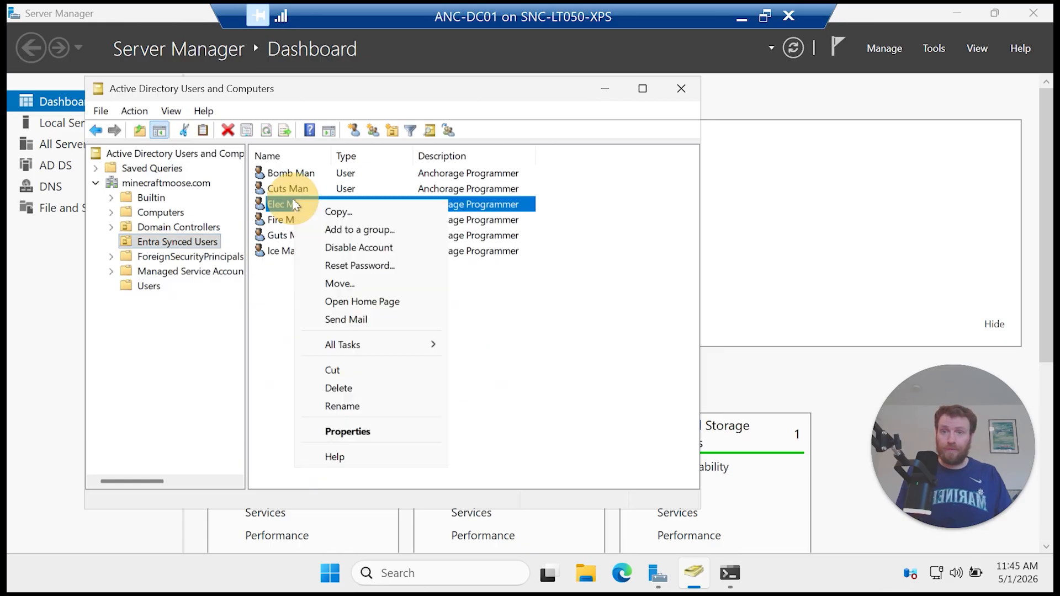
left_click(367, 430)
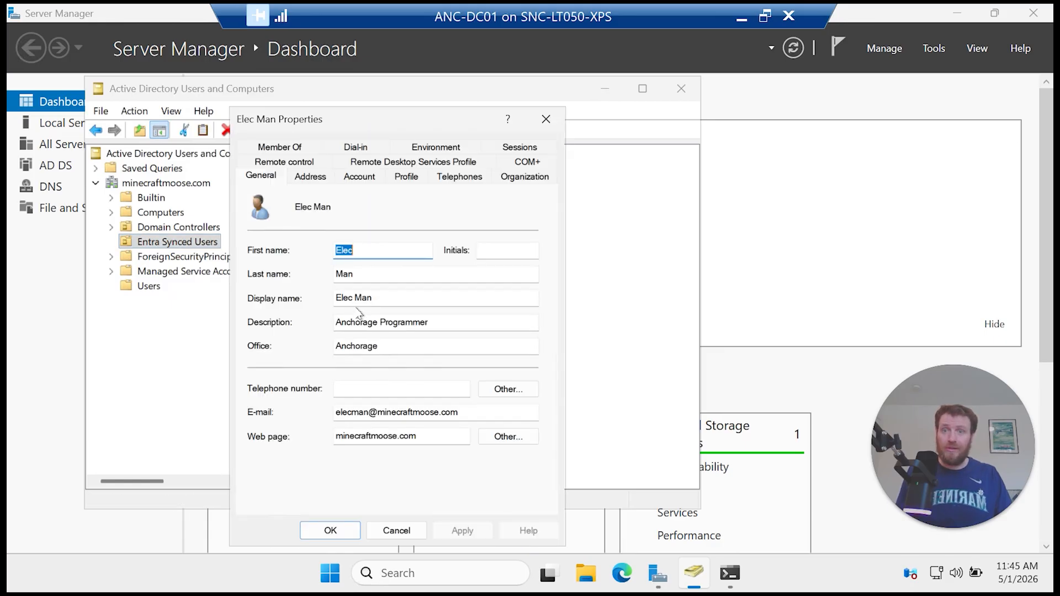
left_click_drag(458, 326, 346, 323)
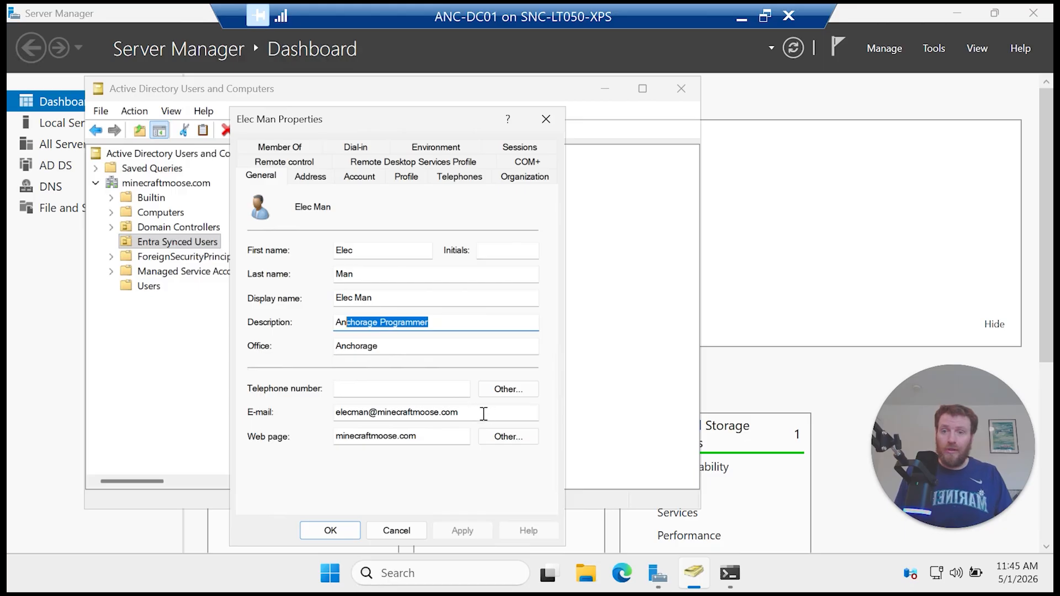
left_click(302, 183)
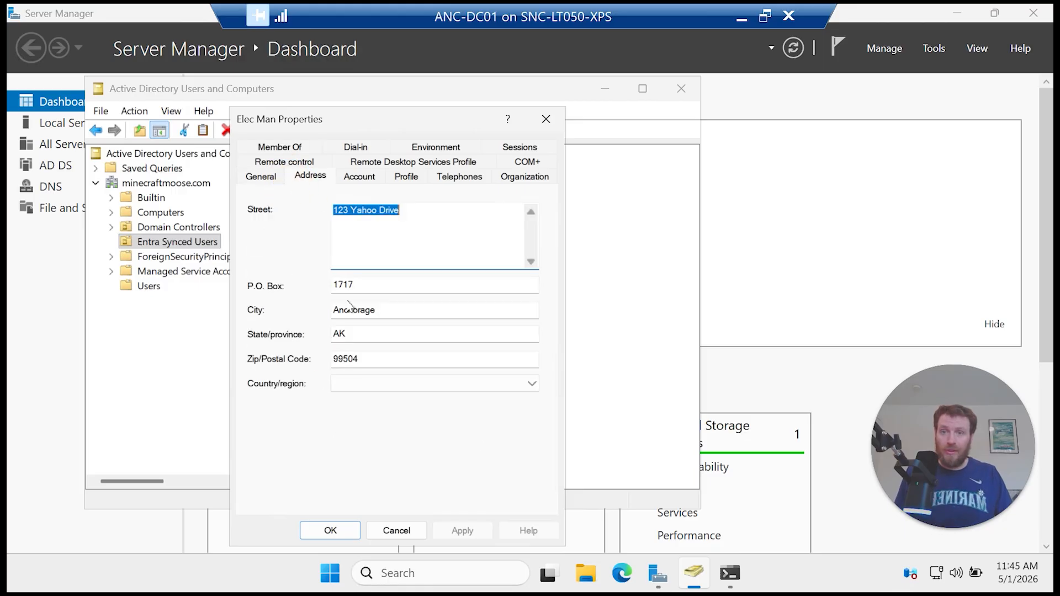
left_click(358, 175)
left_click(405, 177)
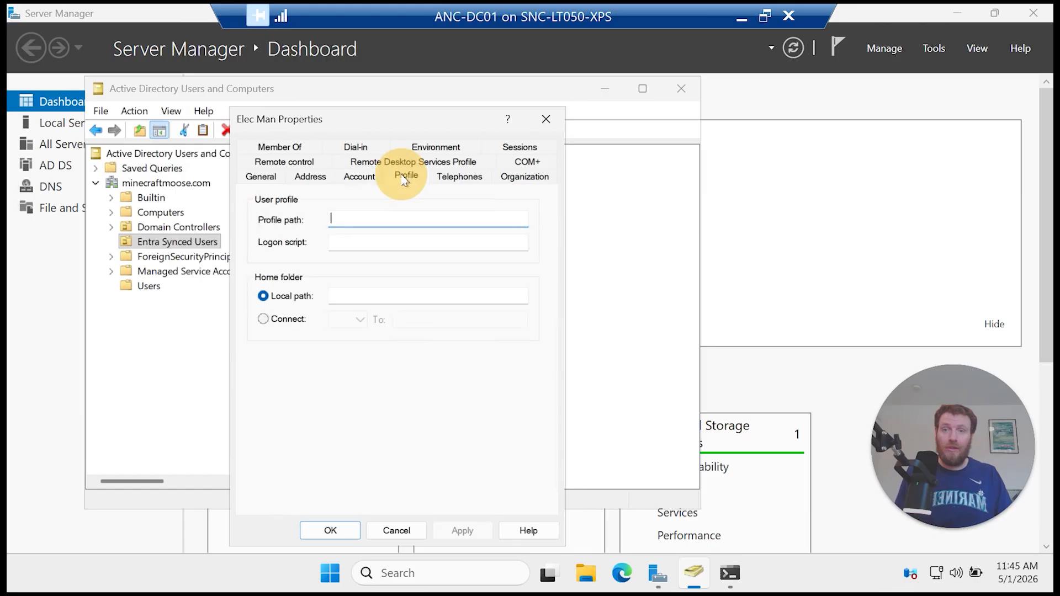
left_click(458, 176)
Step: Confirm Elec Man's manager is MegaMan, then close the properties and the domain controller session to show Hyper-V Manager
left_click(524, 177)
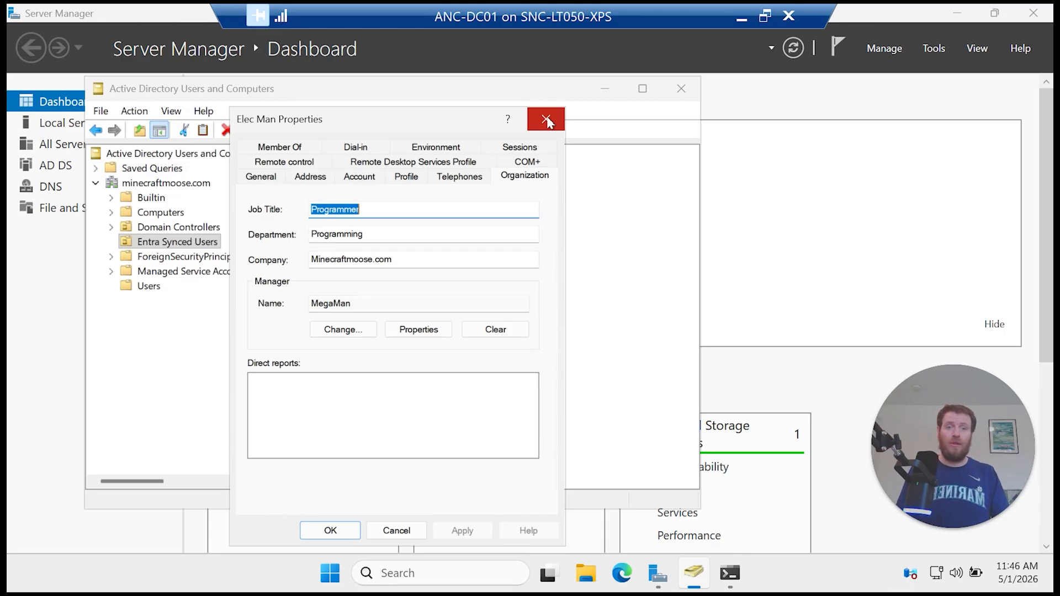
double_click(367, 303)
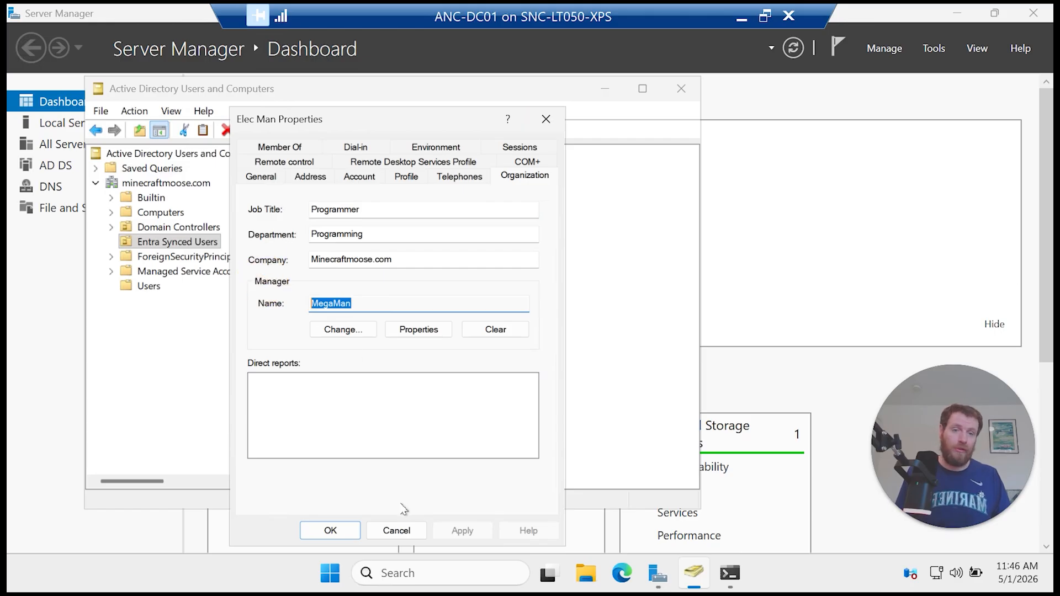
left_click(330, 529)
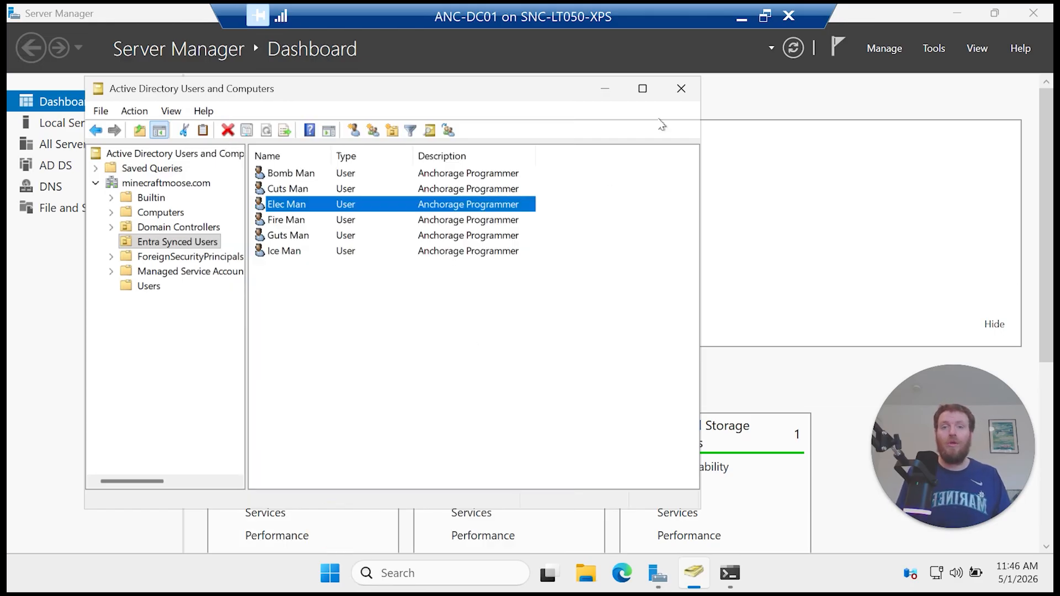
left_click(789, 18)
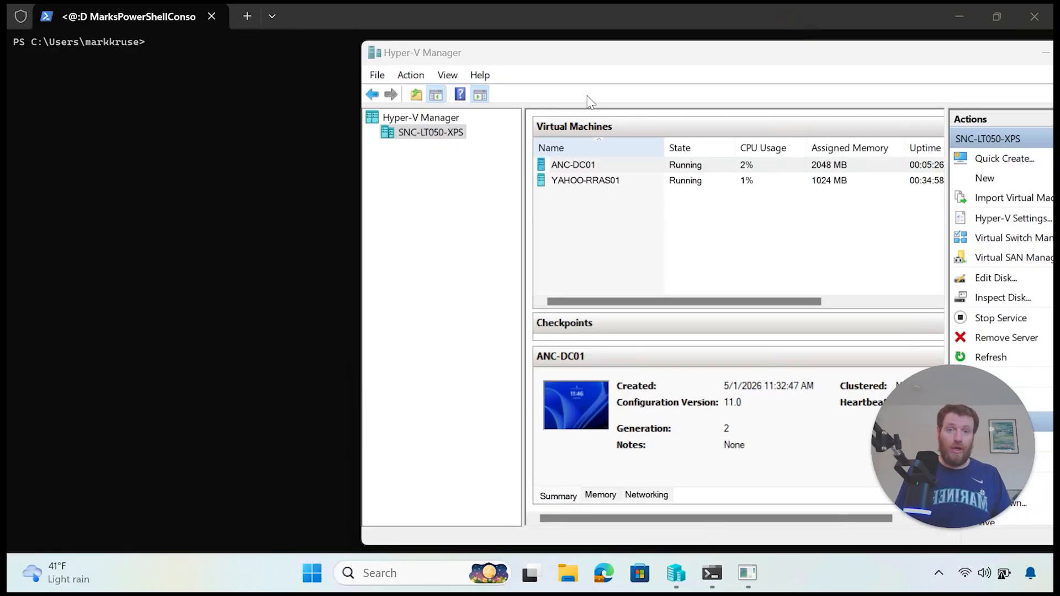
left_click_drag(584, 54, 373, 49)
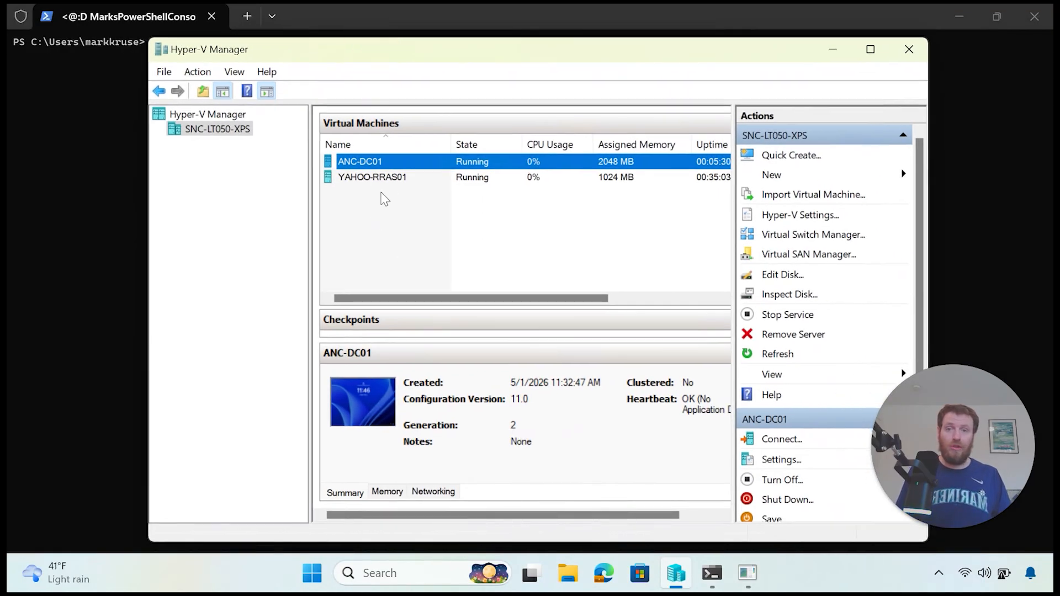
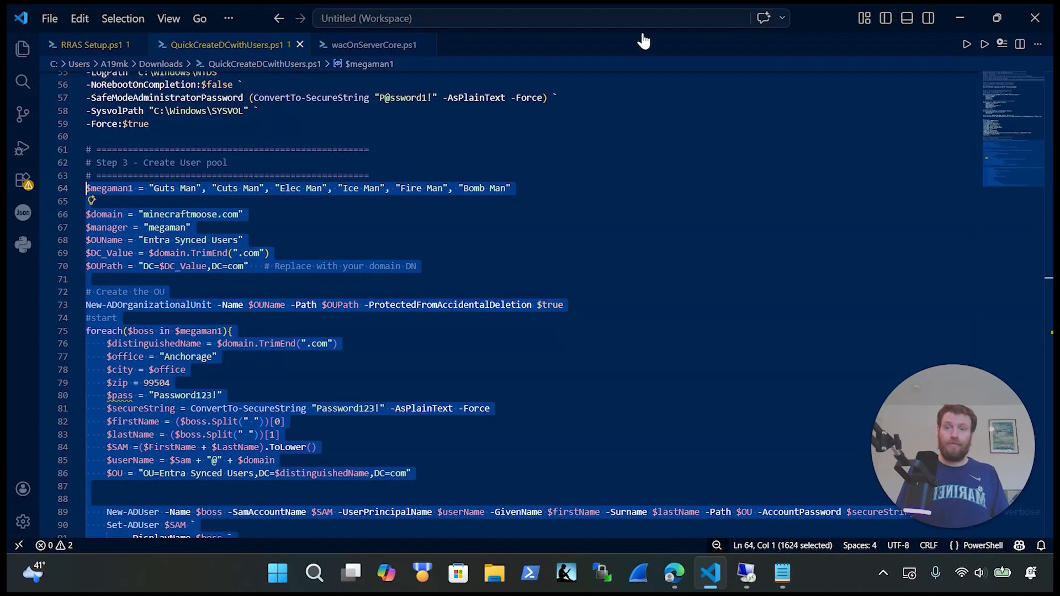
Step: Copy the line-24 New-Lab_VM command for YAHOO-WAC01 from wacOnServerCore.ps1
left_click(350, 43)
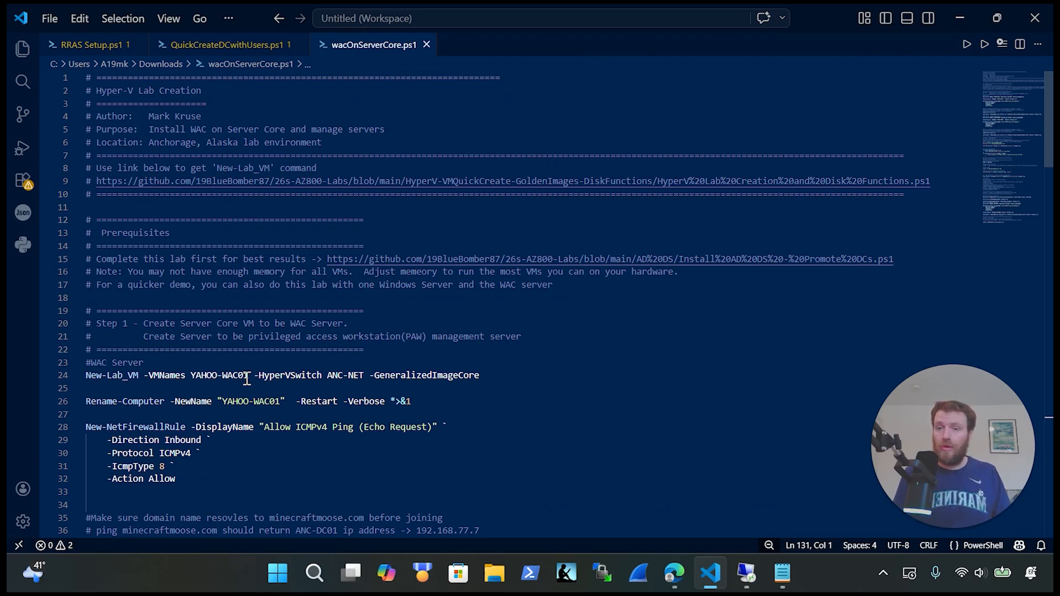
left_click(503, 375)
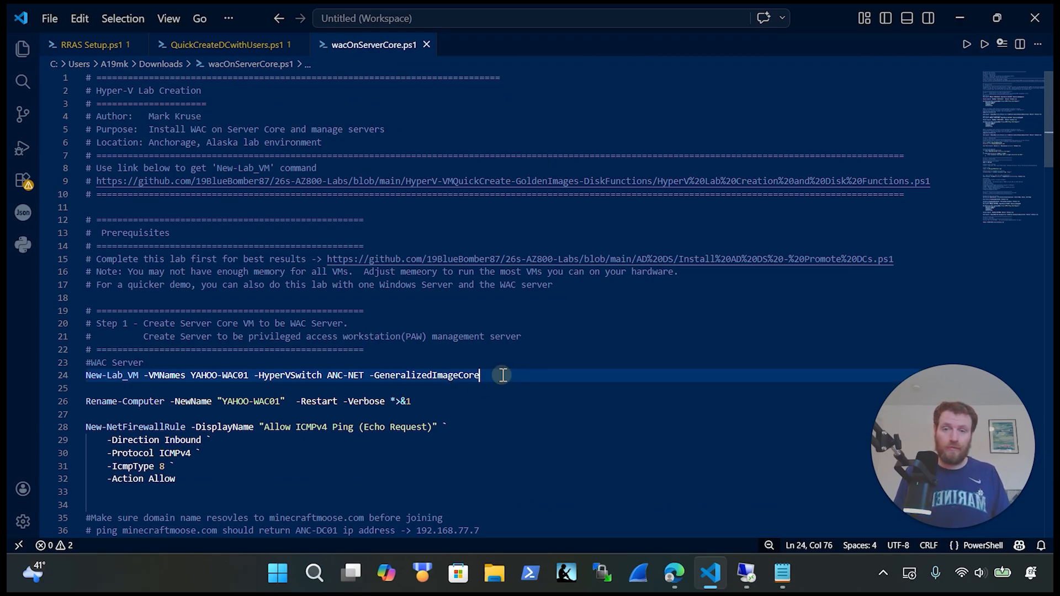
left_click_drag(502, 375, 76, 372)
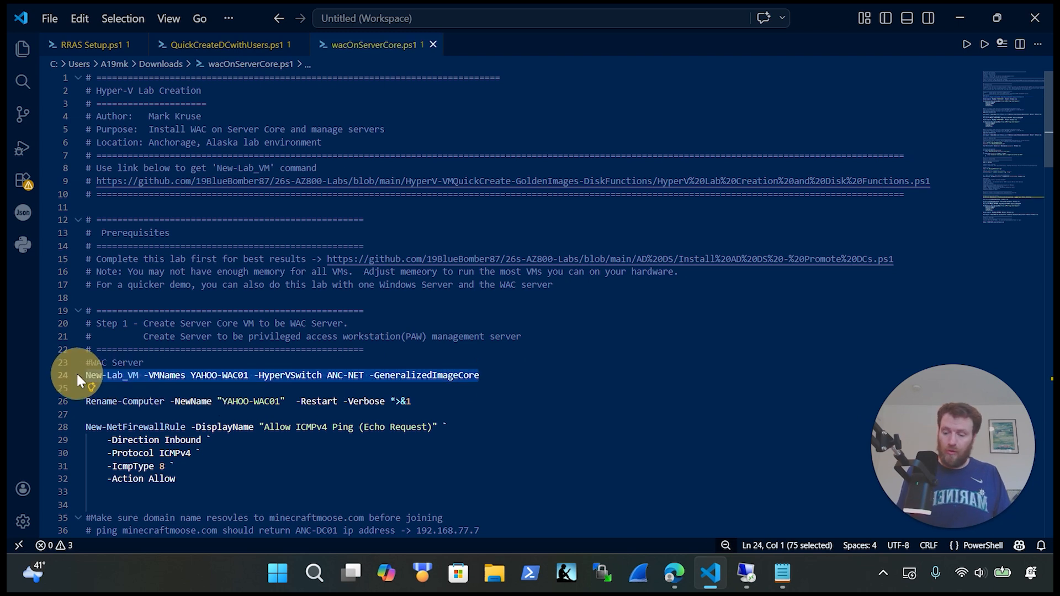
key("ctrl+x")
key("ctrl+z")
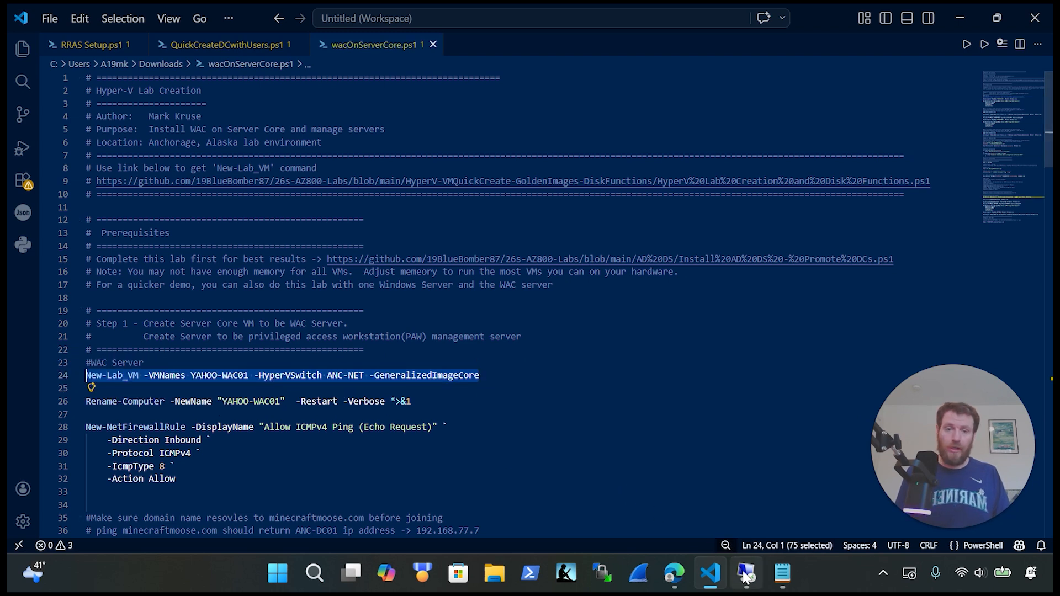
Step: Run the New-Lab_VM command in the PowerShell window to build YAHOO-WAC01
left_click(745, 577)
mouse_move(745, 575)
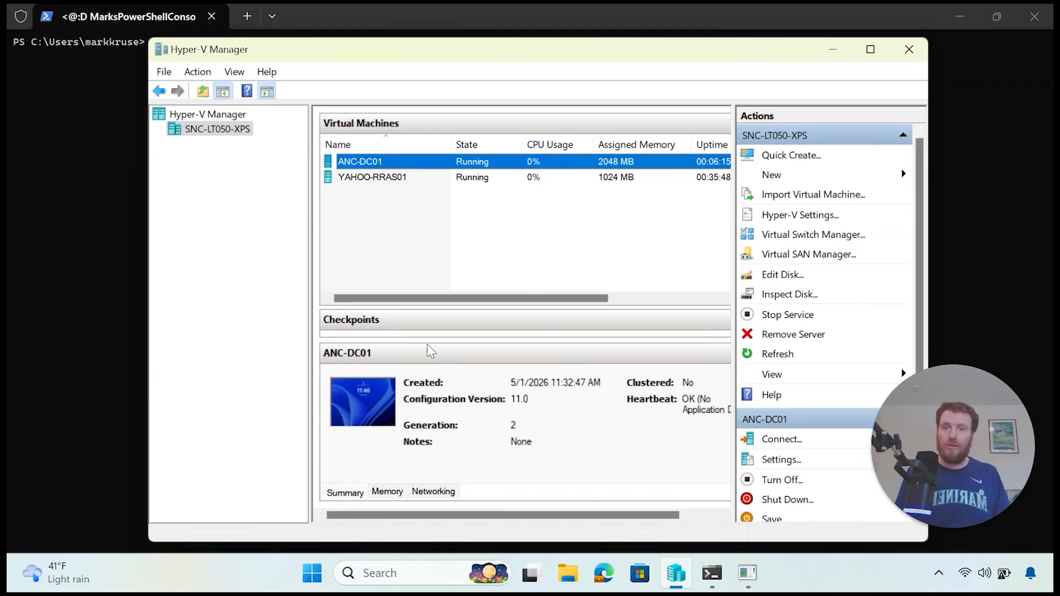
left_click(711, 573)
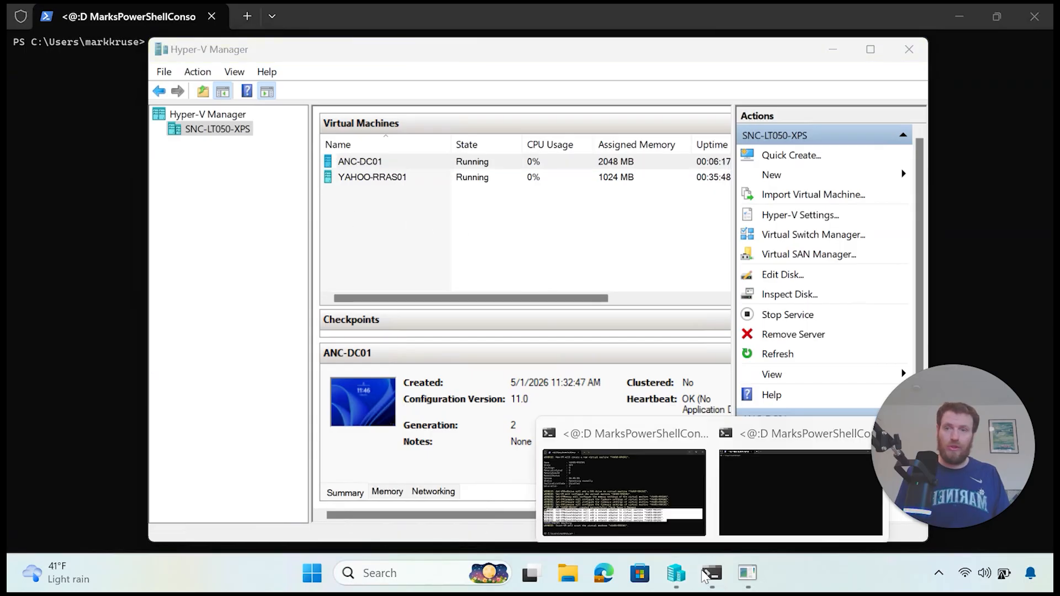
left_click(668, 512)
key("Up")
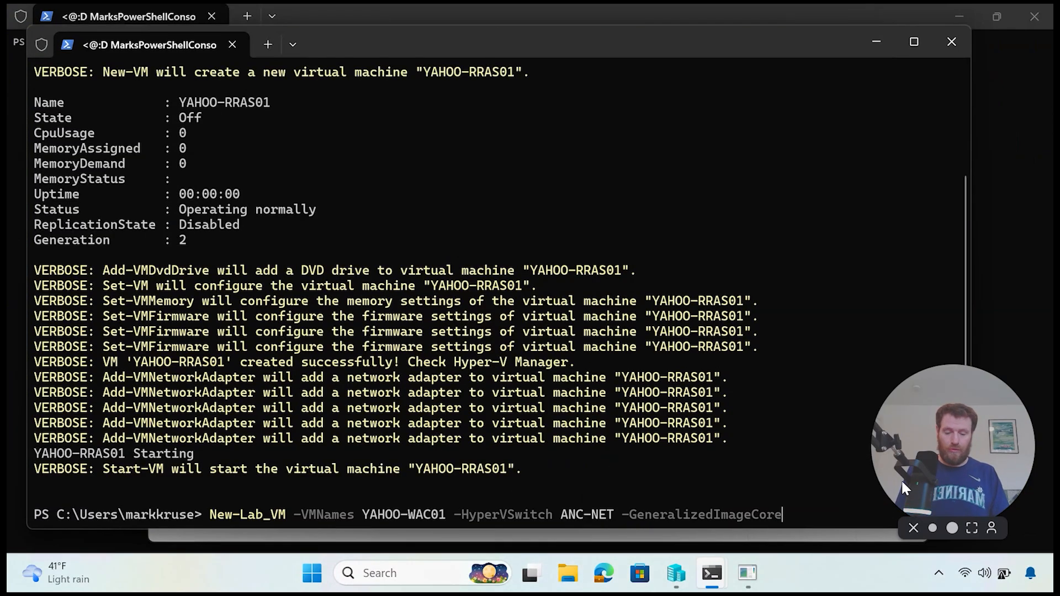
key("Return")
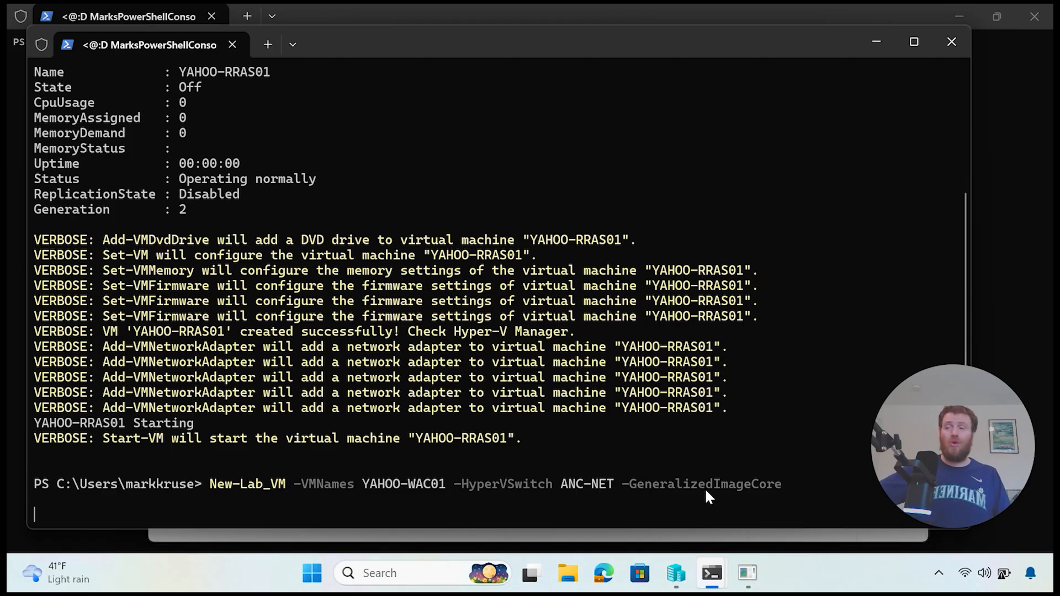
Step: Close the YAHOO-RRAS01 console session and the extra maximized terminal
left_click(747, 573)
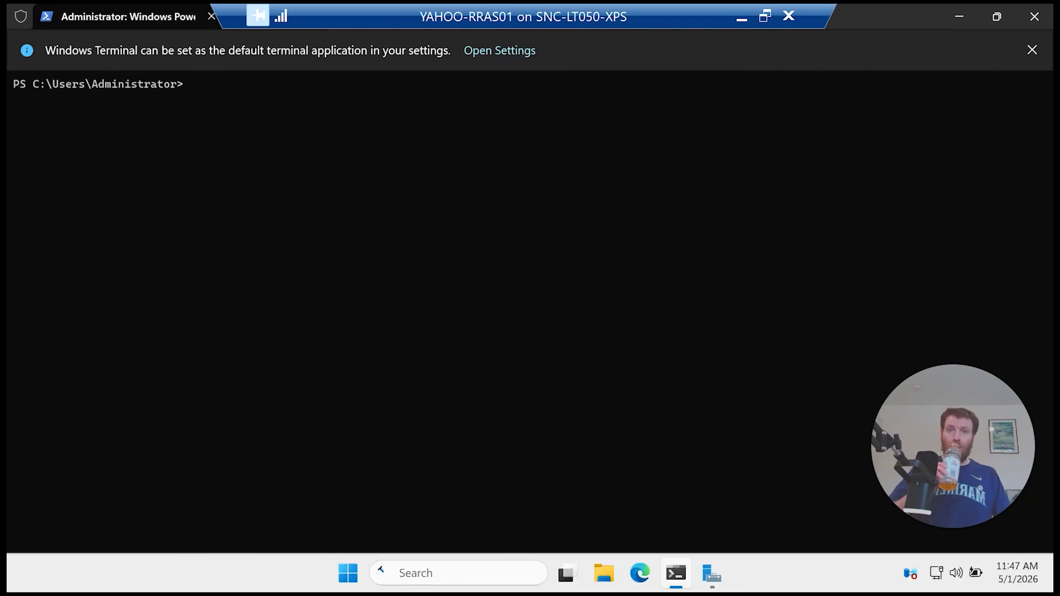
left_click(789, 18)
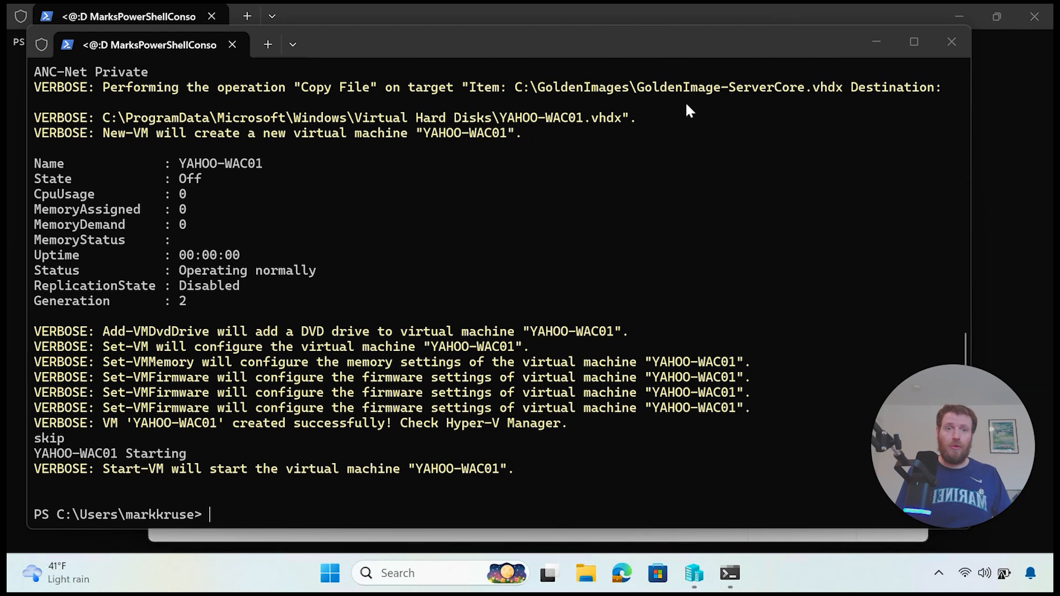
left_click(1015, 90)
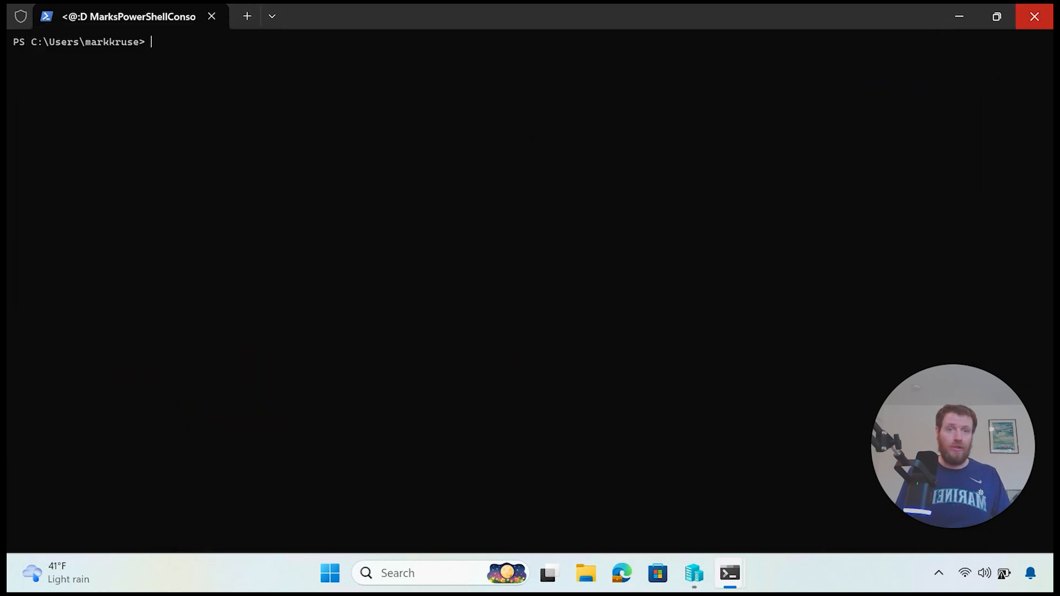
left_click(1036, 14)
Step: Connect to the YAHOO-WAC01 console from Hyper-V Manager
left_click(696, 574)
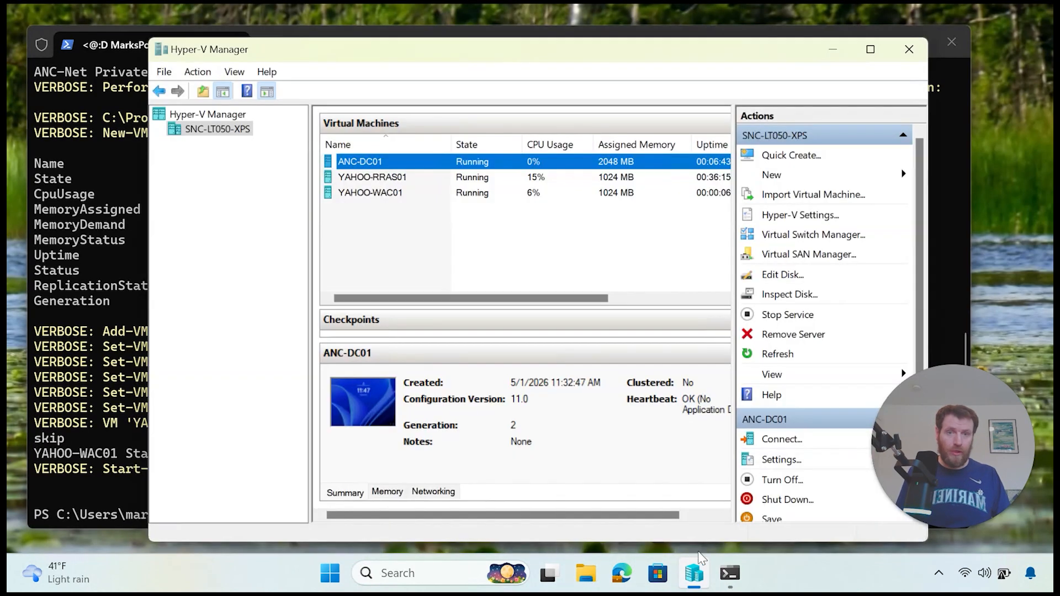
left_click(399, 194)
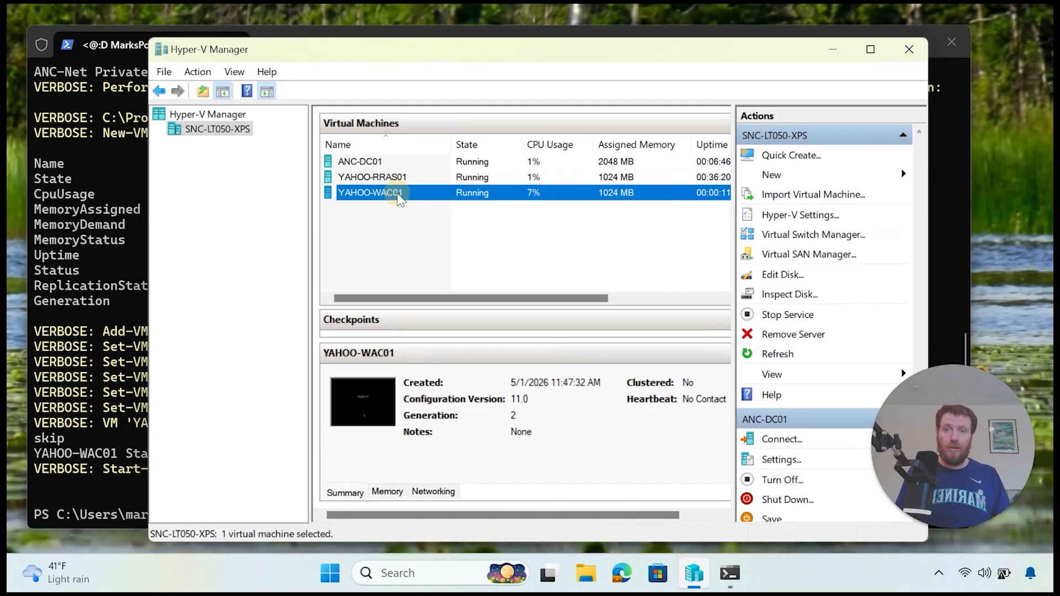
right_click(433, 197)
left_click(476, 215)
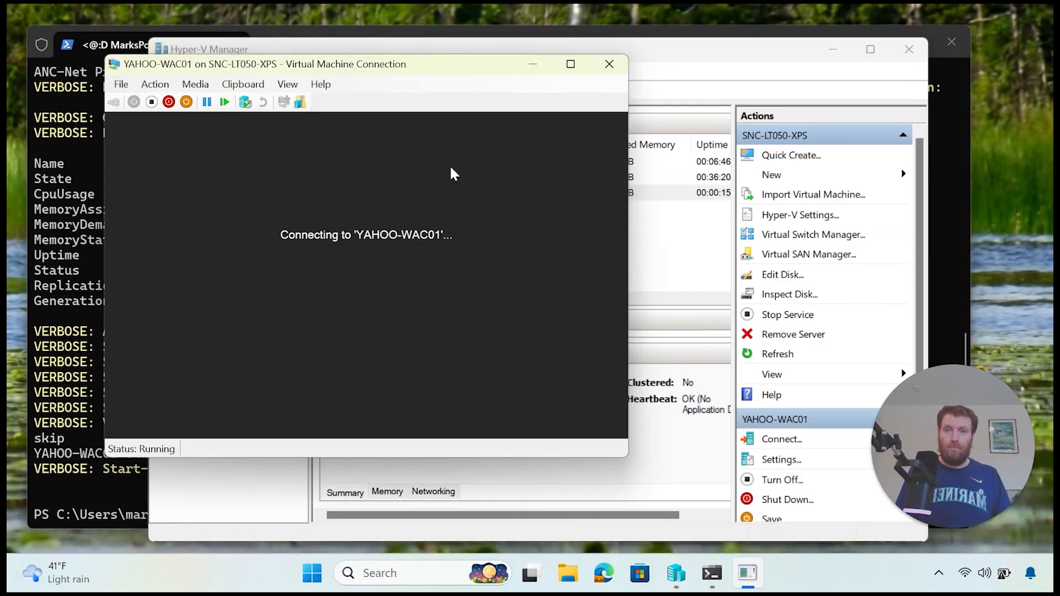
Step: Position the YAHOO-WAC01 console window near the top of the screen while the VM boots
left_click(371, 68)
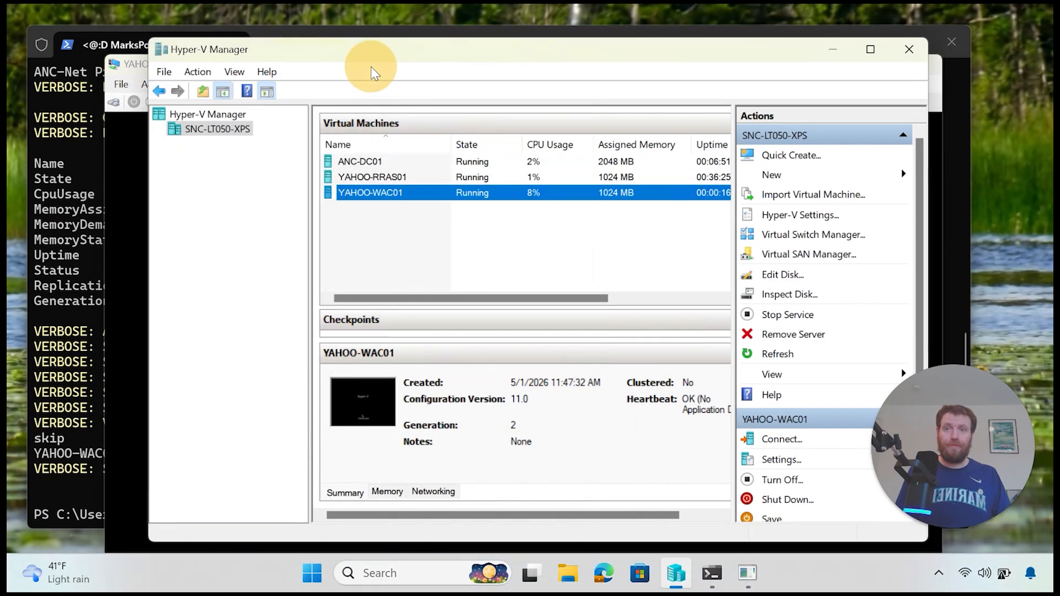
left_click(129, 254)
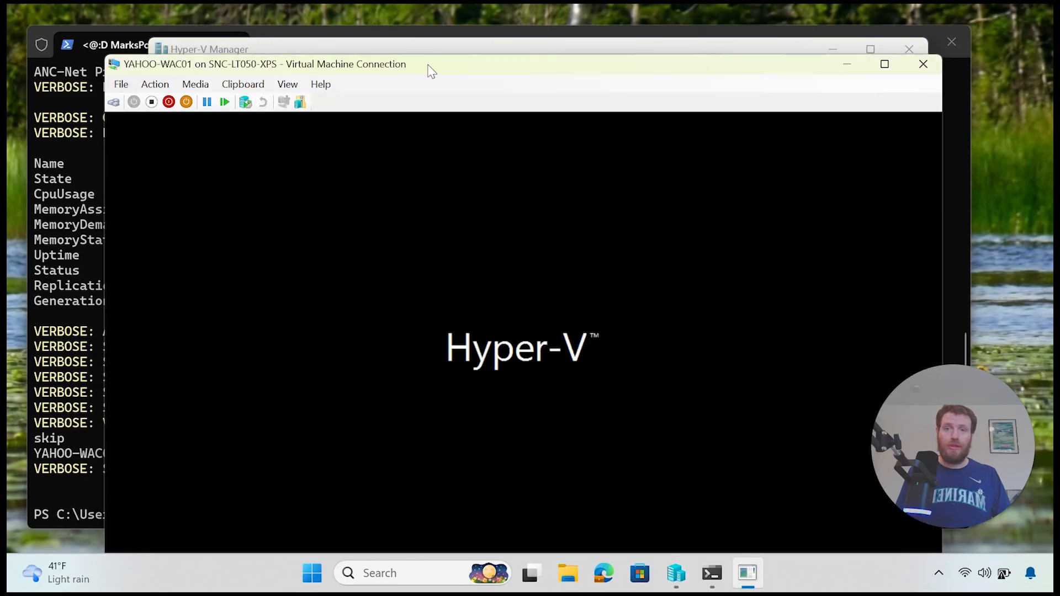
left_click_drag(429, 60, 447, 23)
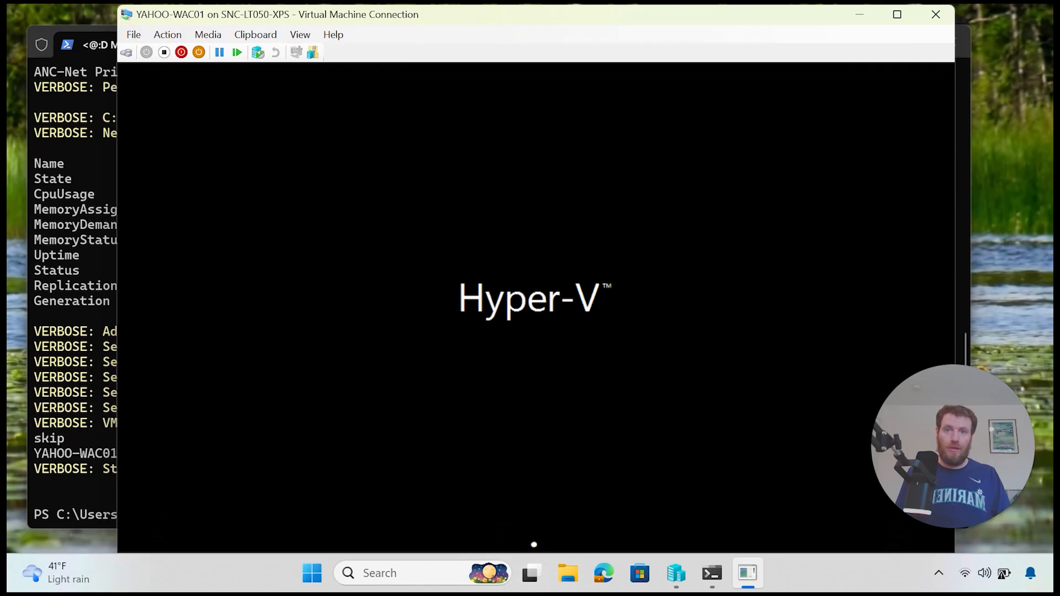
left_click_drag(445, 17, 448, 38)
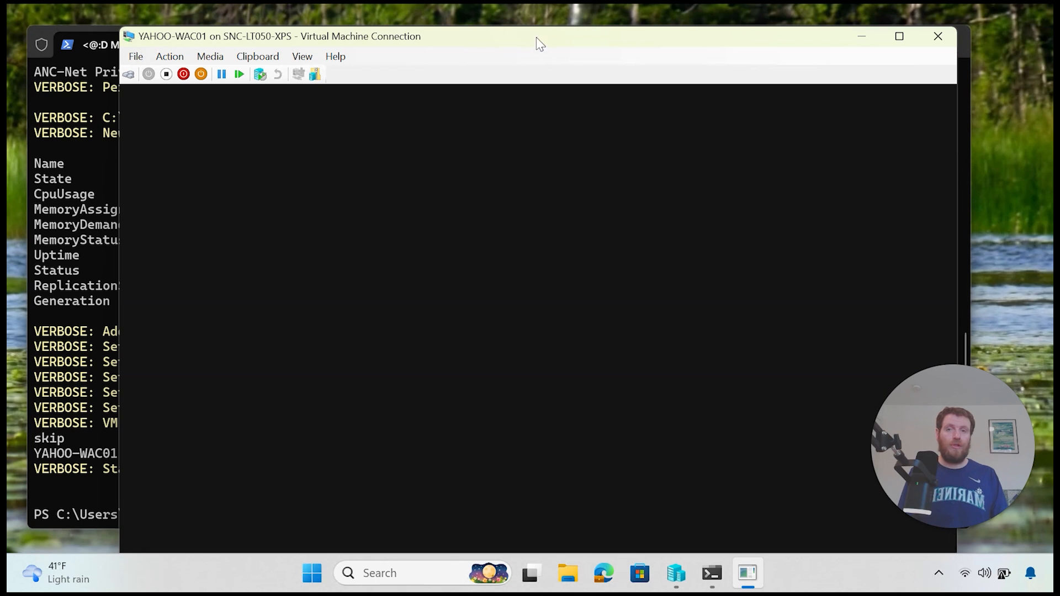
left_click_drag(536, 37, 541, 18)
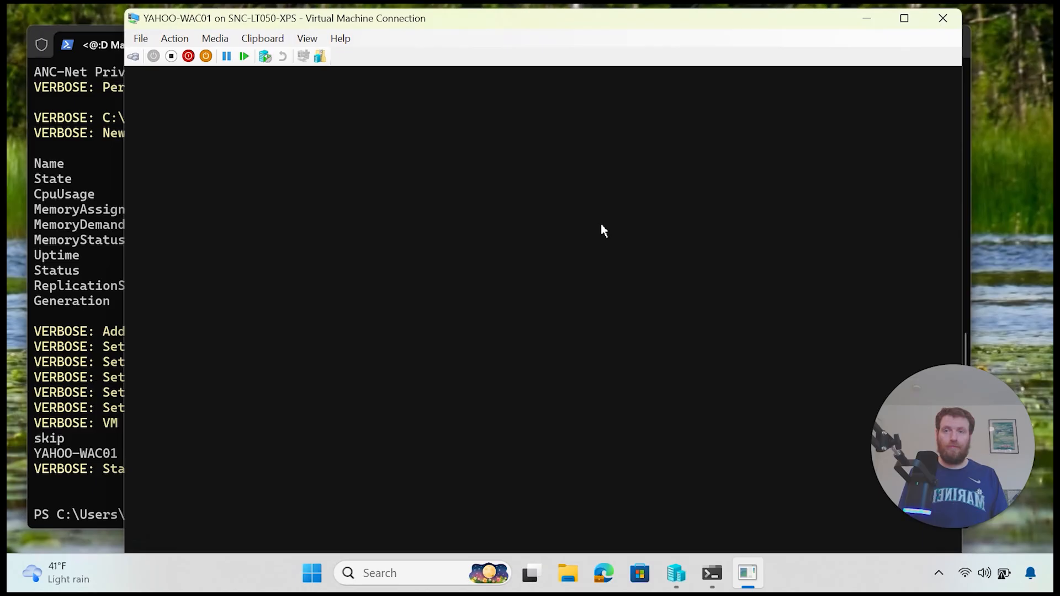
left_click(689, 580)
left_click(747, 581)
left_click(669, 574)
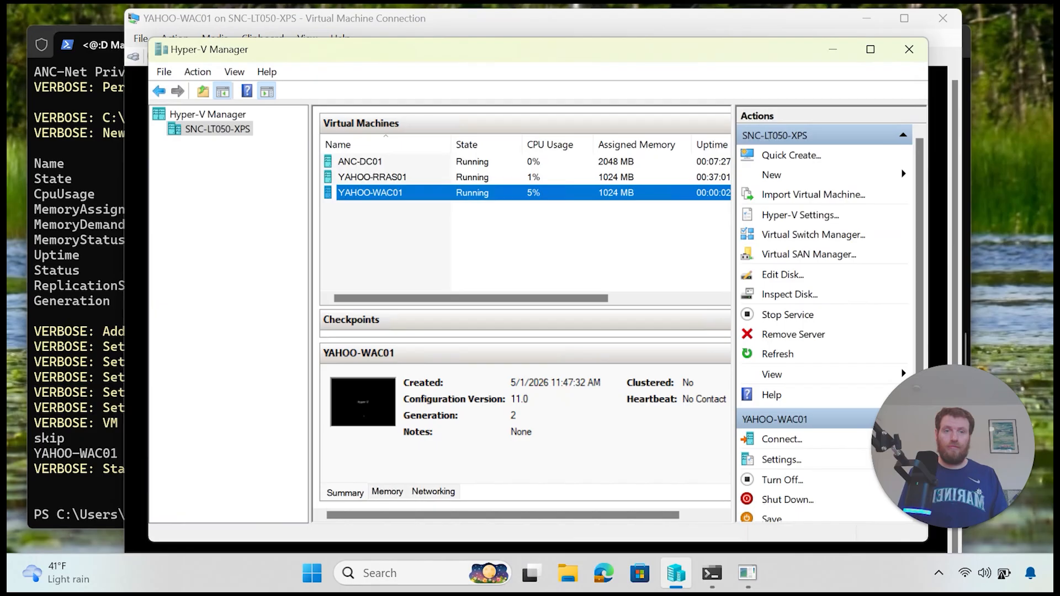
left_click(937, 154)
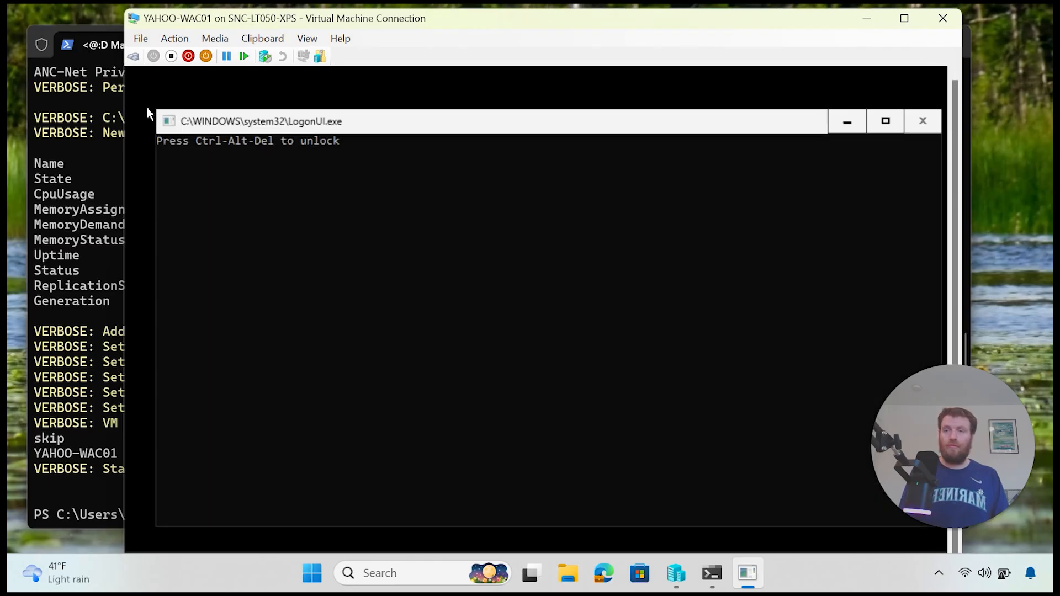
Step: Unlock YAHOO-WAC01 and set a new Administrator password
left_click(134, 56)
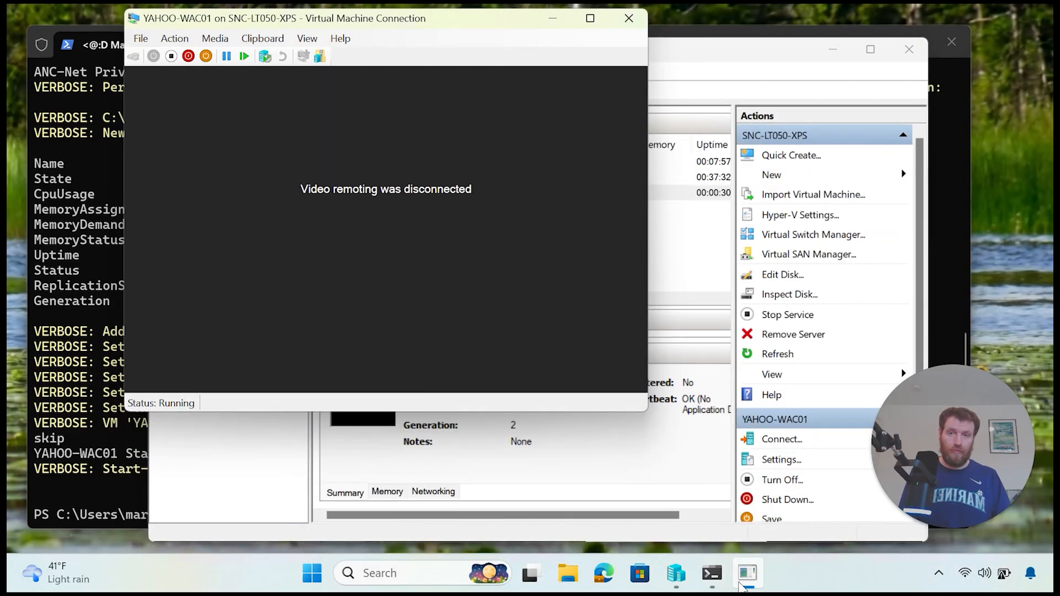
mouse_move(739, 585)
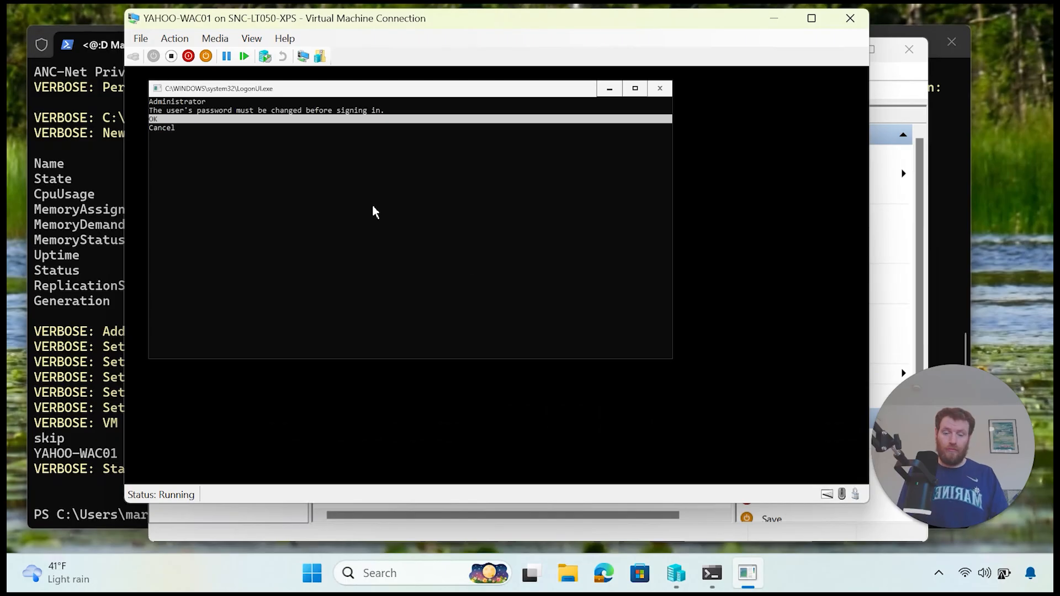
key("Return")
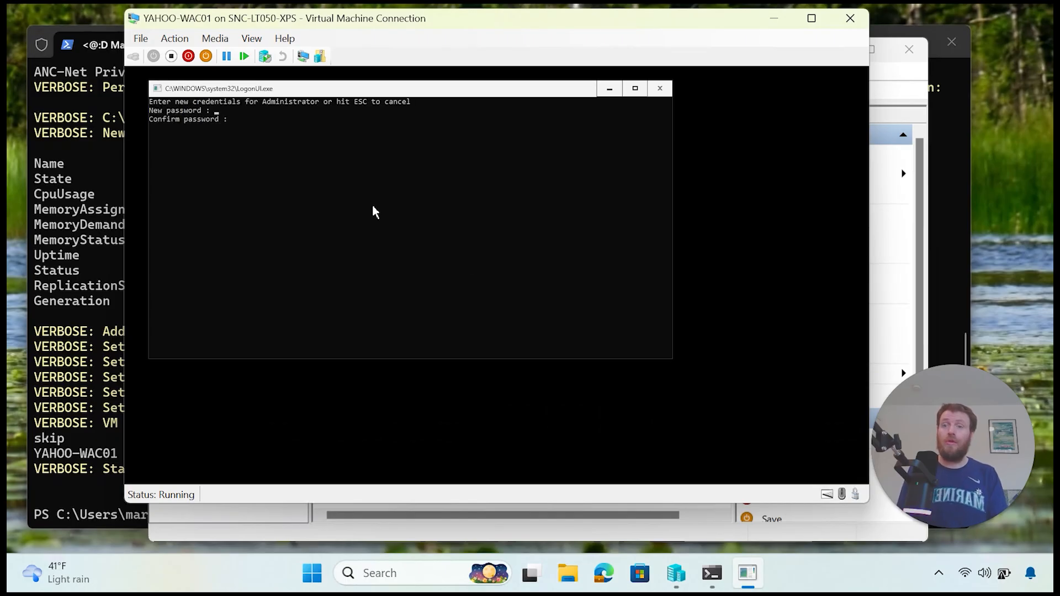
type("**********")
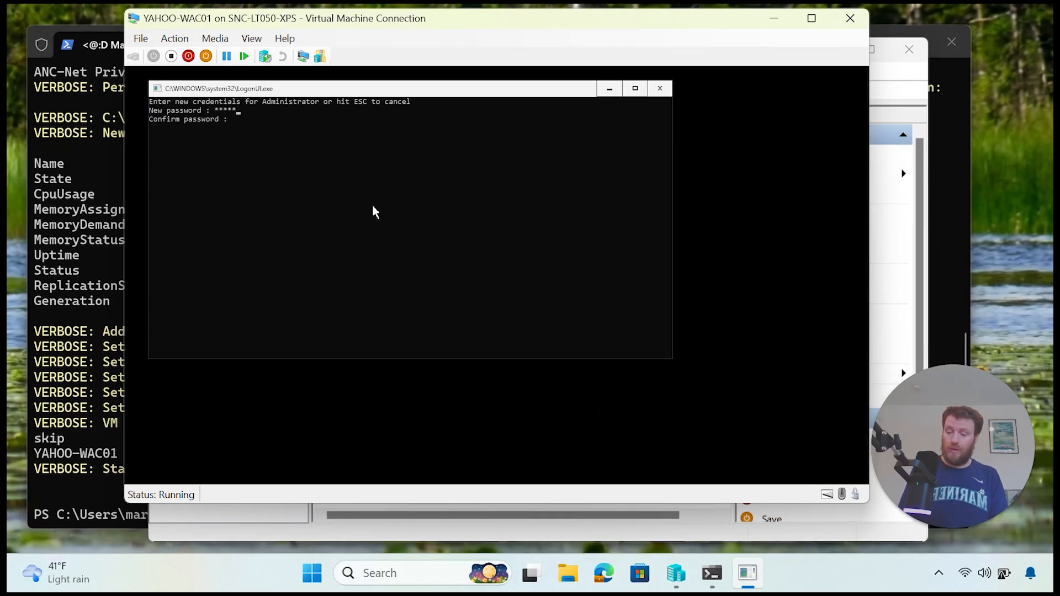
type("**")
key("Return")
type("************")
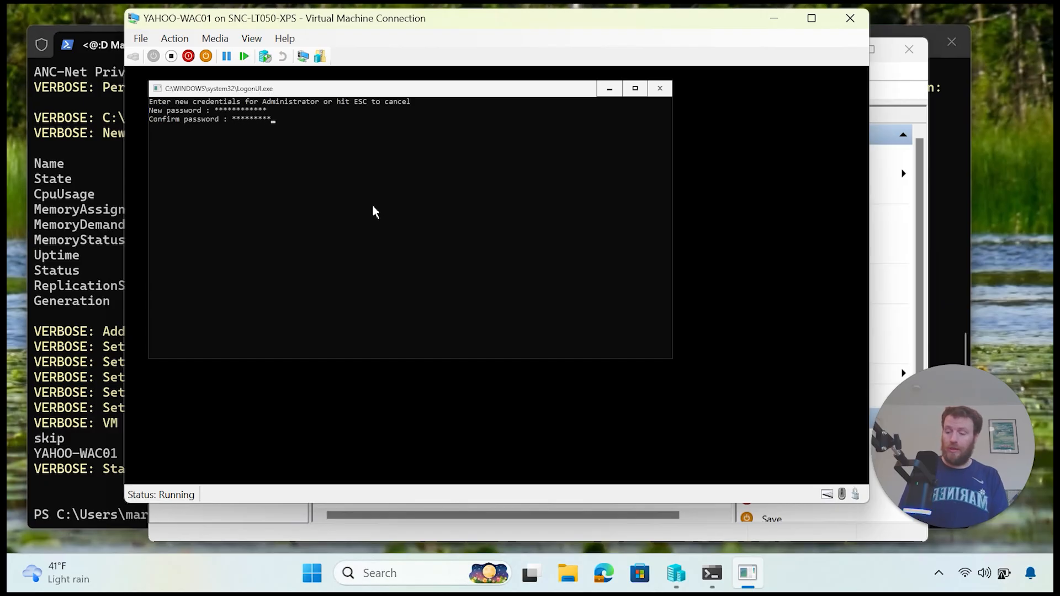
key("Return")
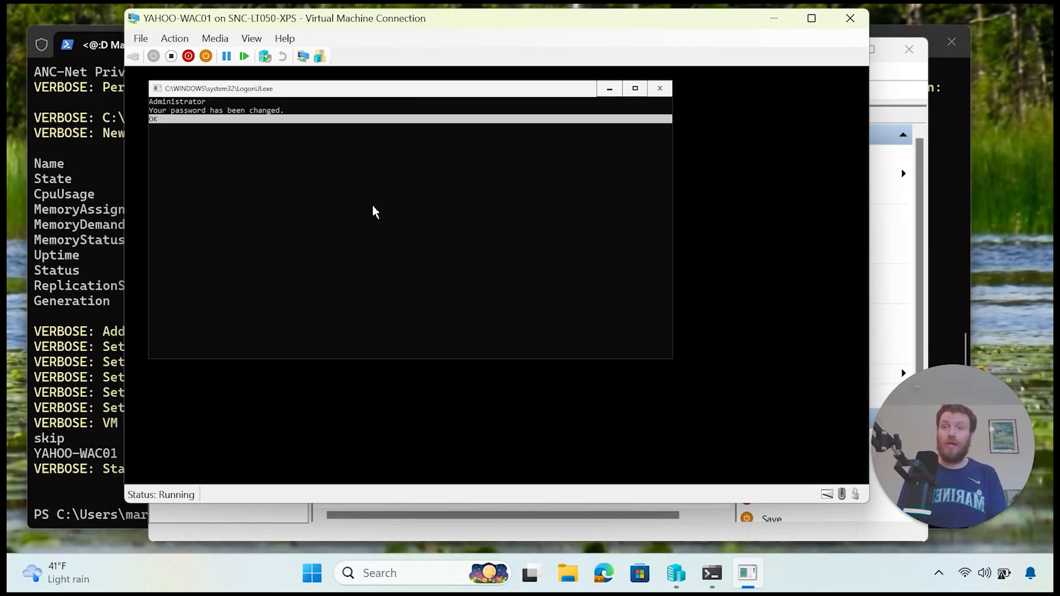
key("Return")
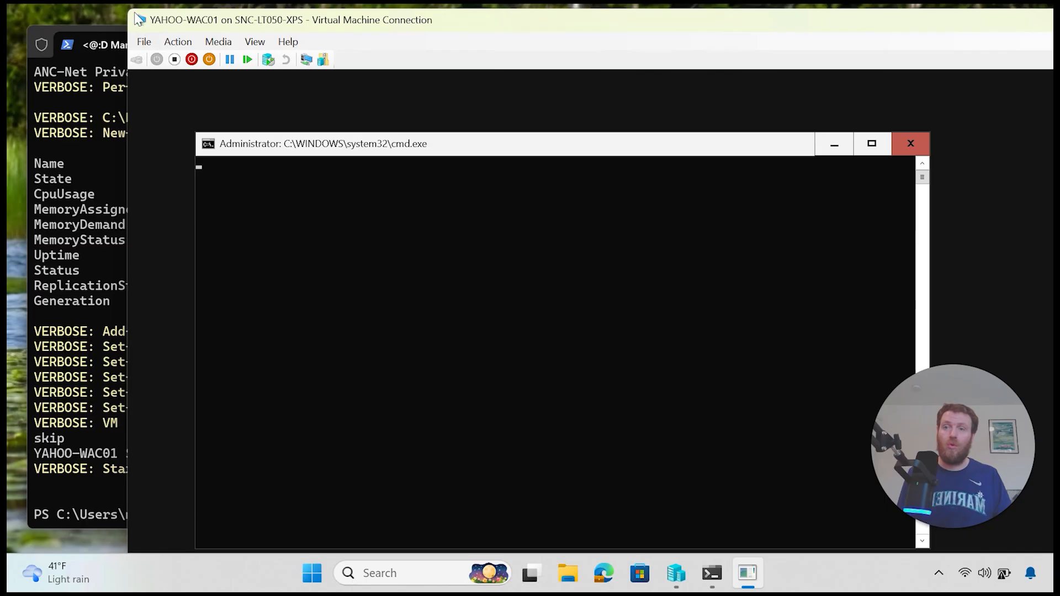
Step: Reposition the VM console and exit SConfig to PowerShell with option 15
left_click_drag(139, 19, 243, 142)
left_click_drag(431, 154, 376, 64)
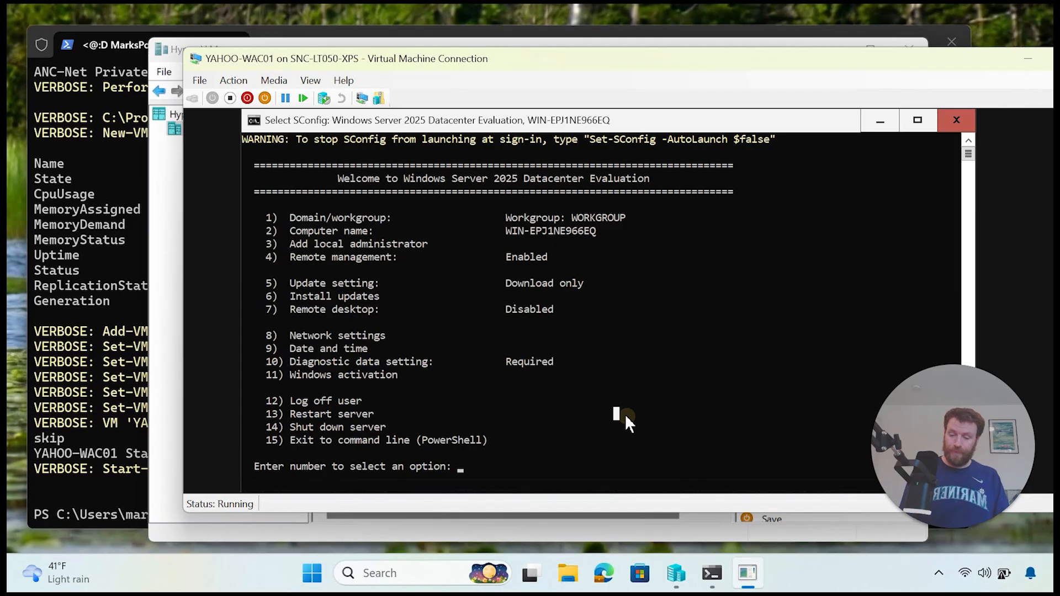
type("15")
key("Return")
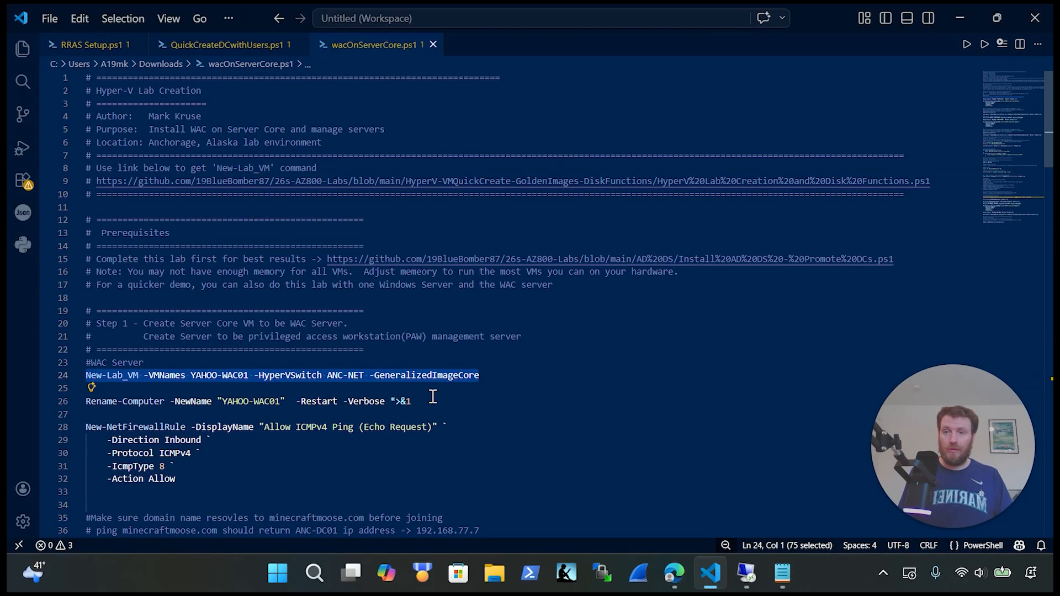
Step: Copy the line-26 Rename-Computer command from the script and run it in the VM
left_click(443, 403)
left_click_drag(443, 402, 11, 397)
key("ctrl+c")
key("BackSpace")
key("ctrl+z")
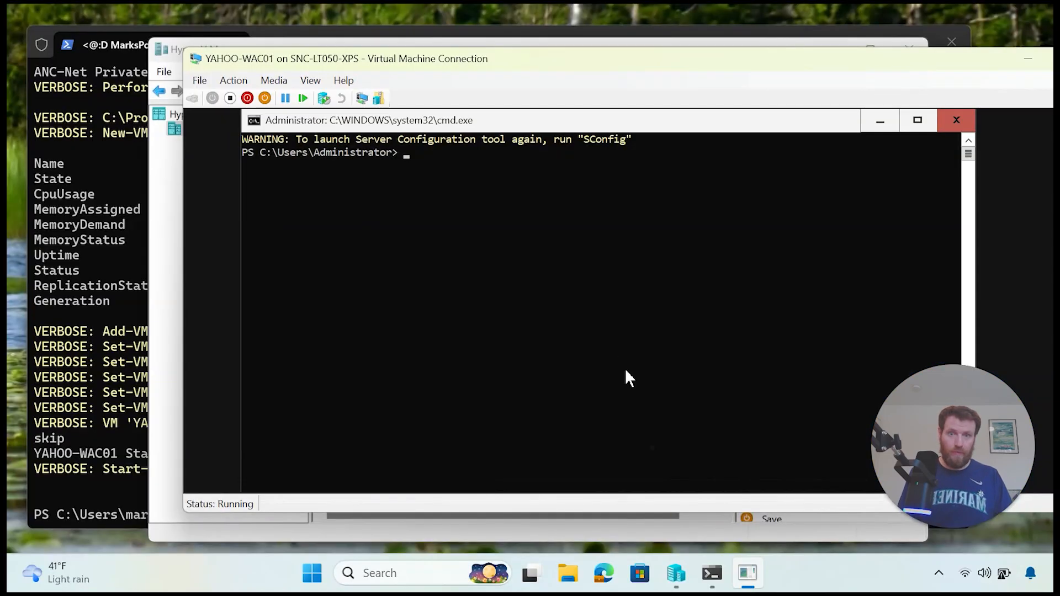
right_click(620, 337)
key("Return")
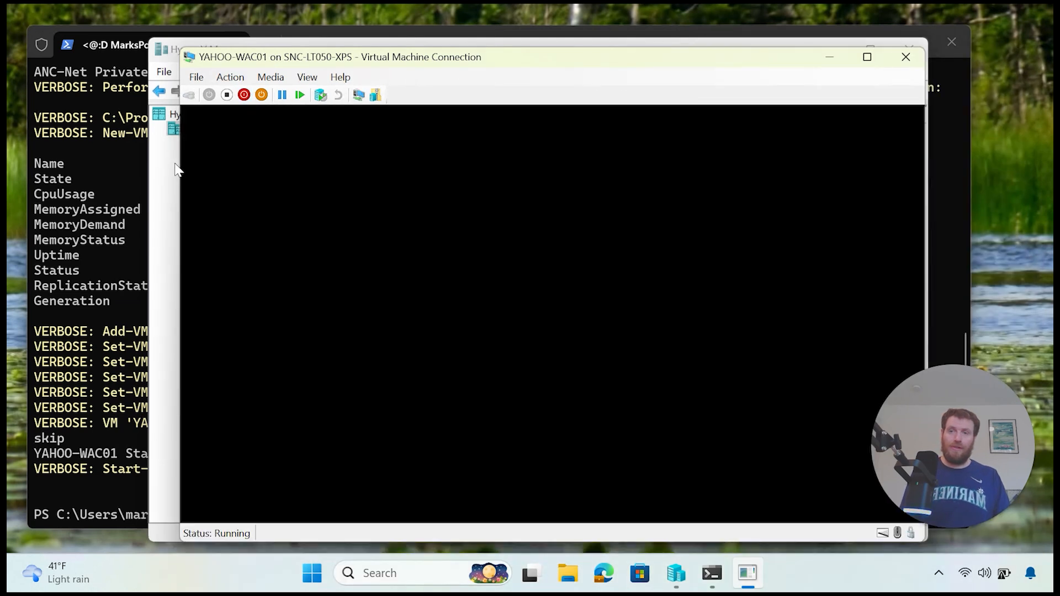
Step: Open a console connection to YAHOO-RRAS01 at the default display size
left_click(174, 164)
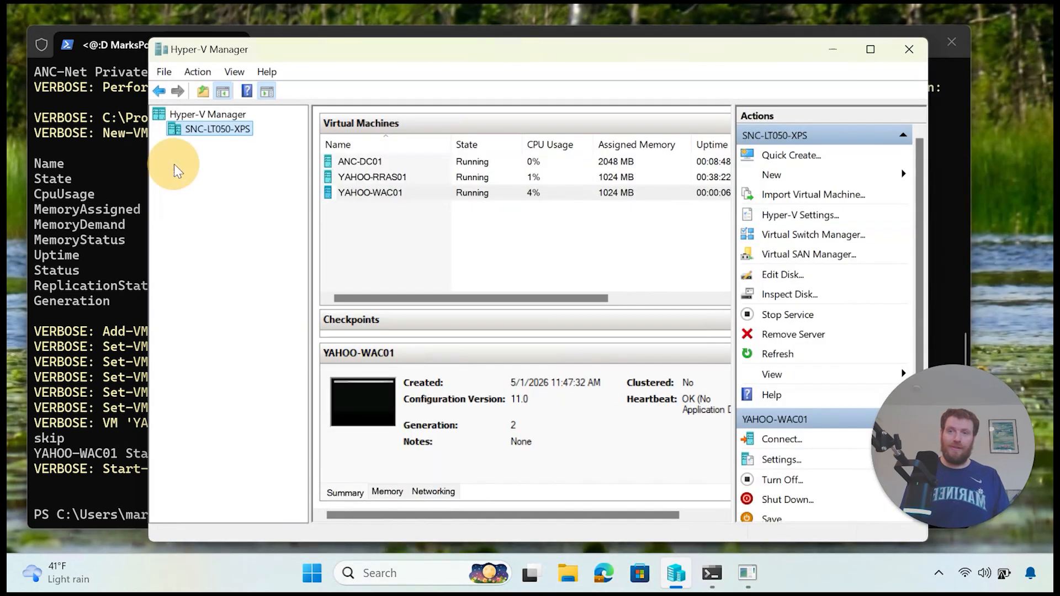
right_click(392, 180)
left_click(441, 189)
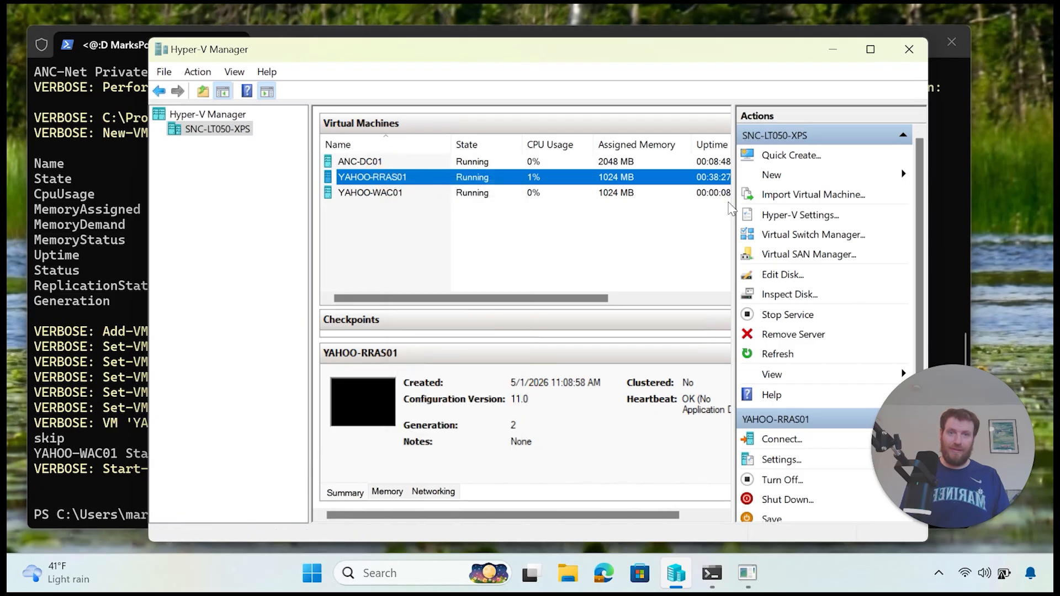
left_click(956, 230)
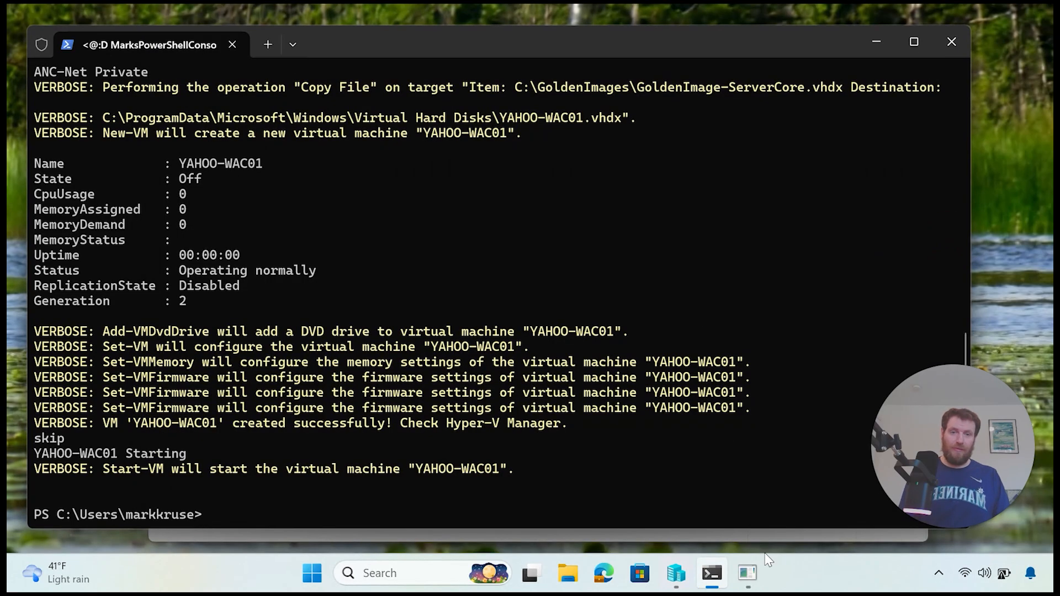
mouse_move(749, 580)
left_click(806, 505)
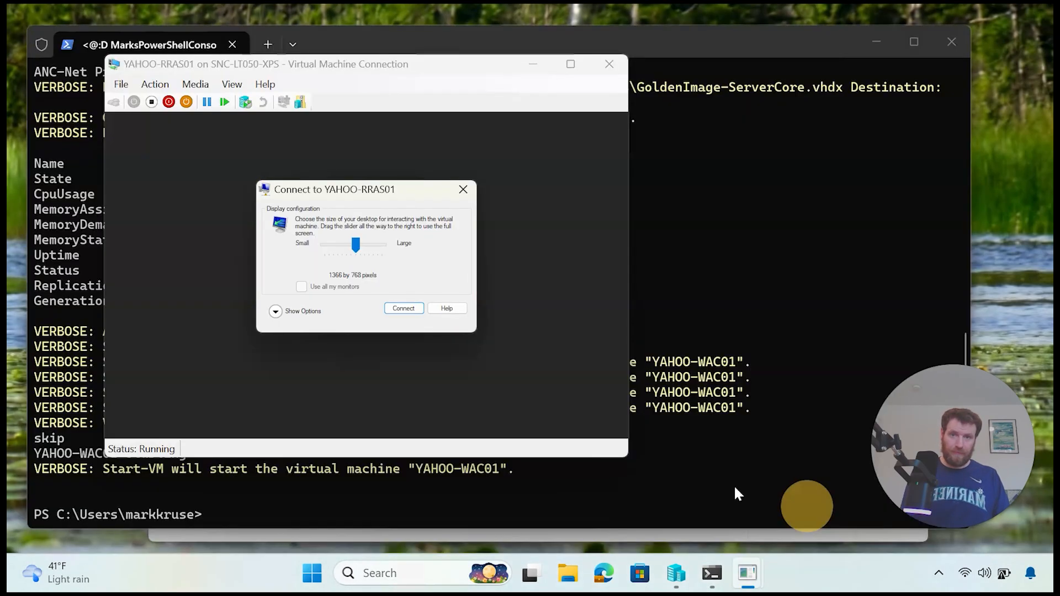
left_click(403, 308)
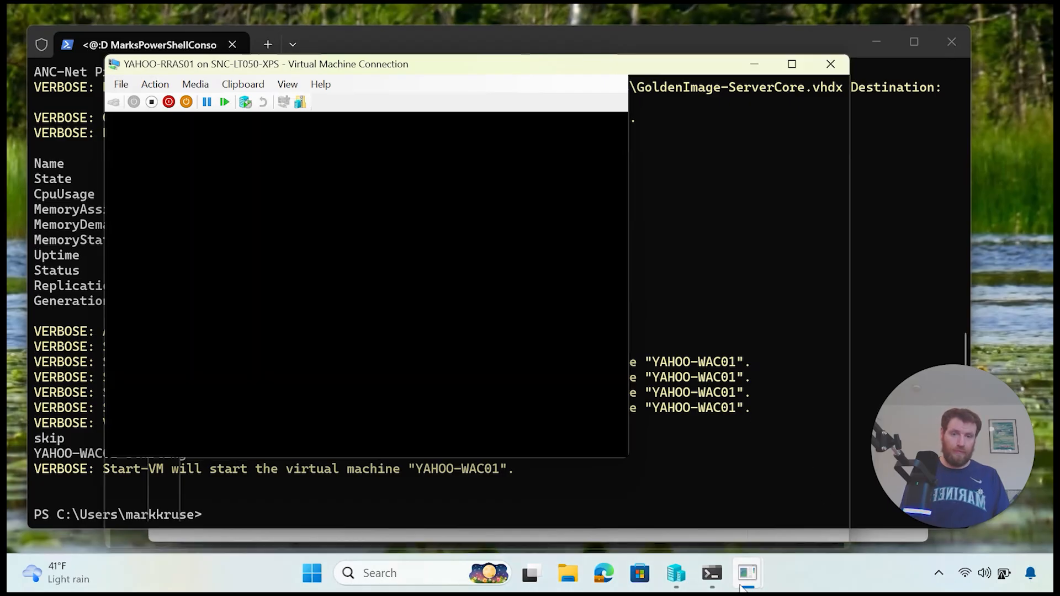
Step: Sign in to the restarted YAHOO-WAC01 as Administrator, retrying after a wrong password
mouse_move(748, 577)
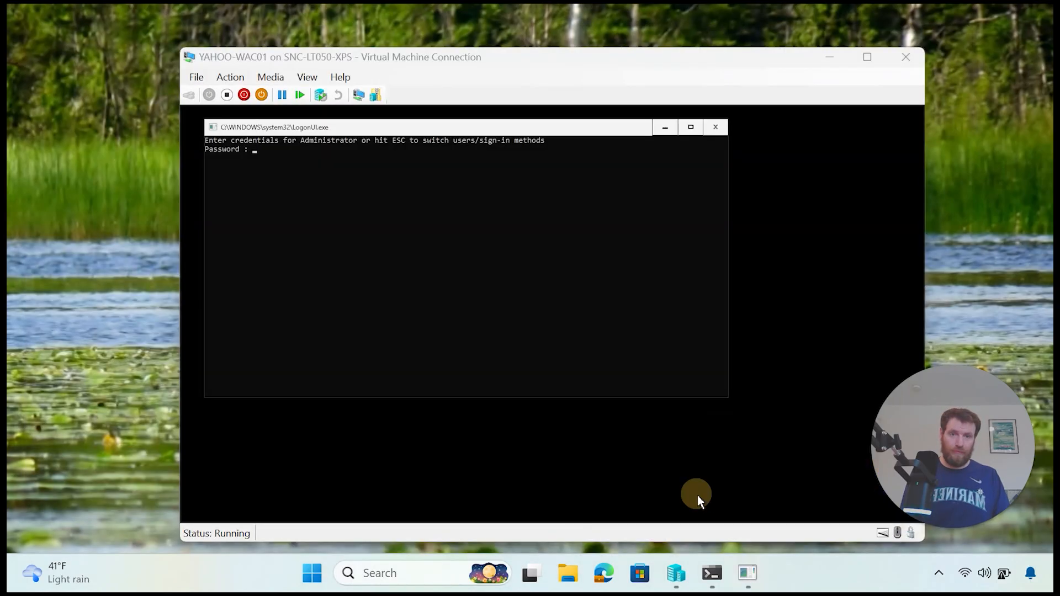
left_click(697, 495)
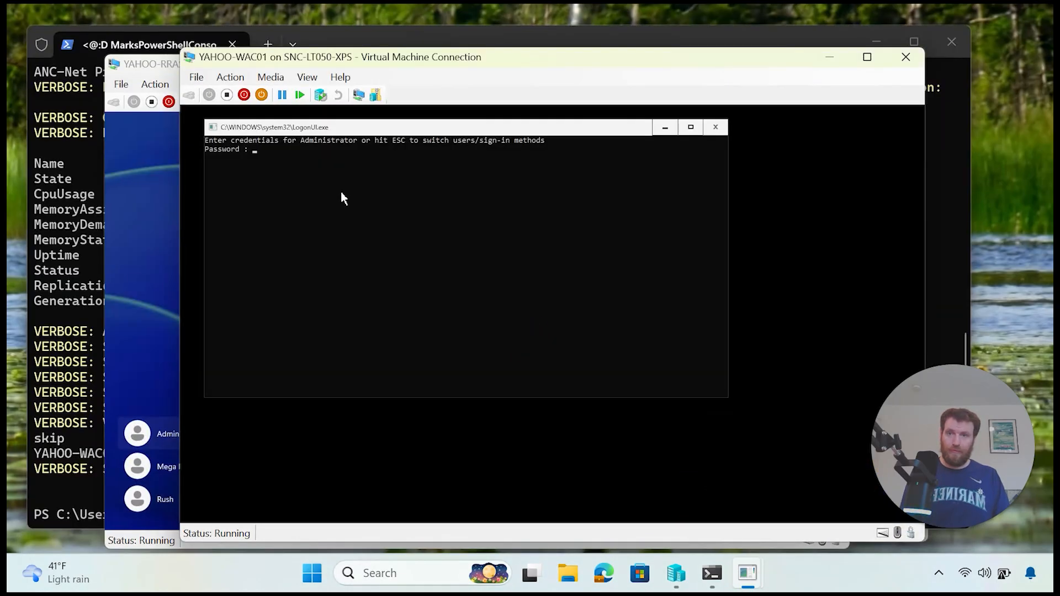
type("********")
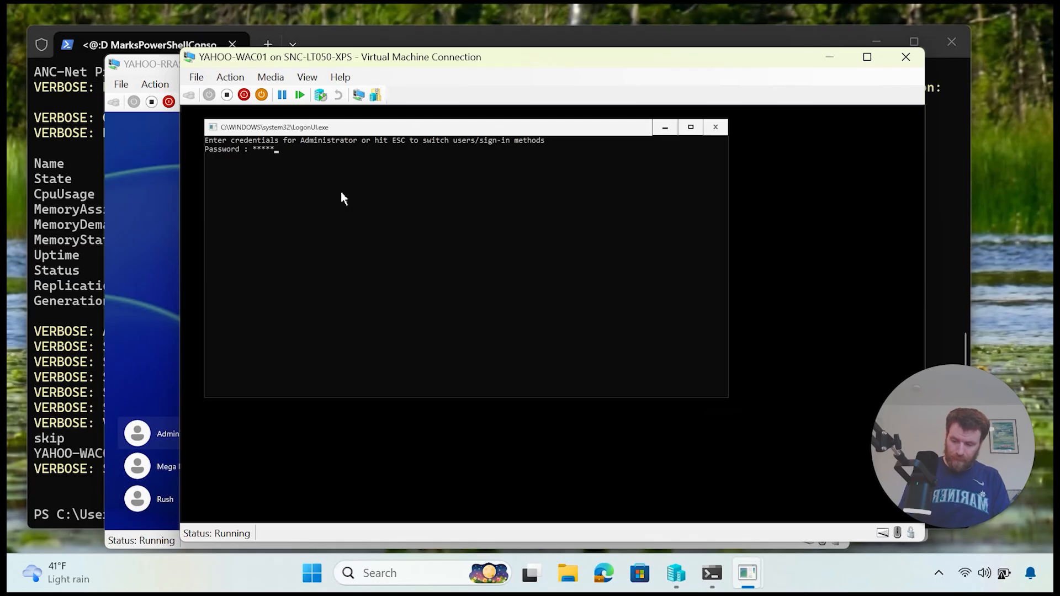
type("****")
key("Return")
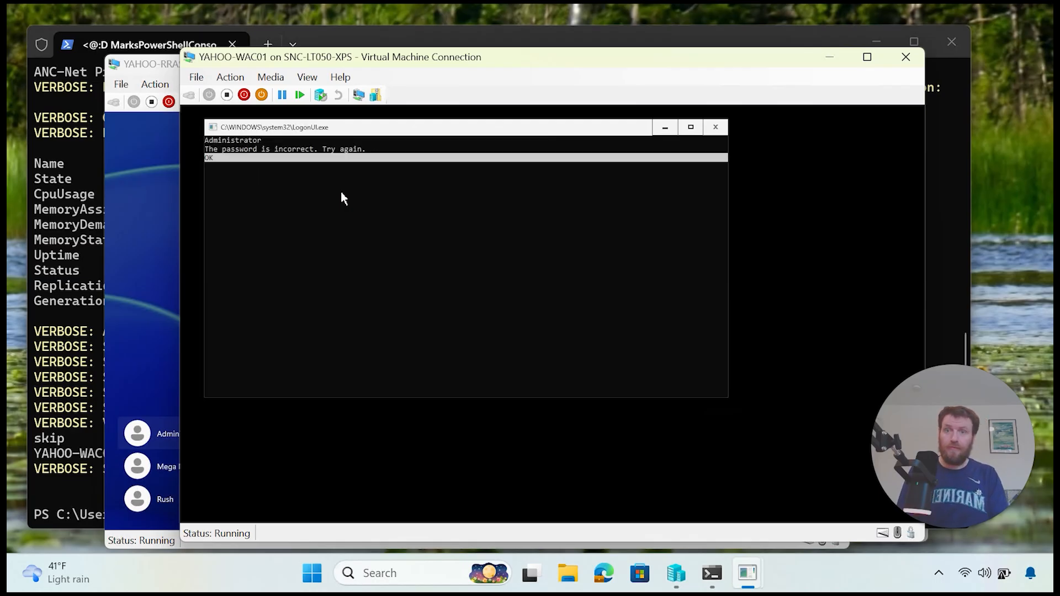
key("Return")
type("*****")
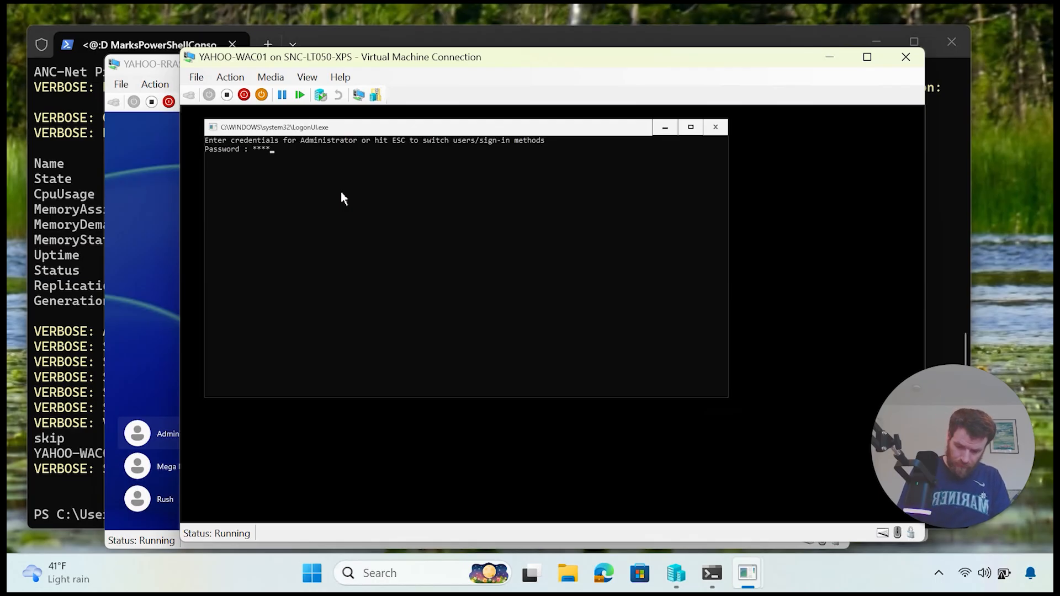
type("*******")
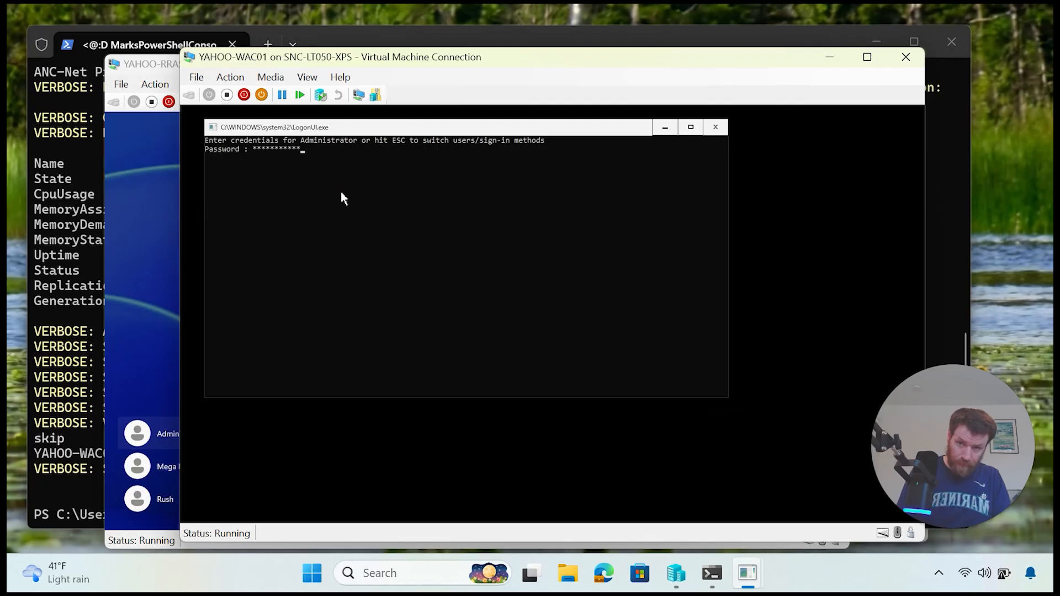
key("Return")
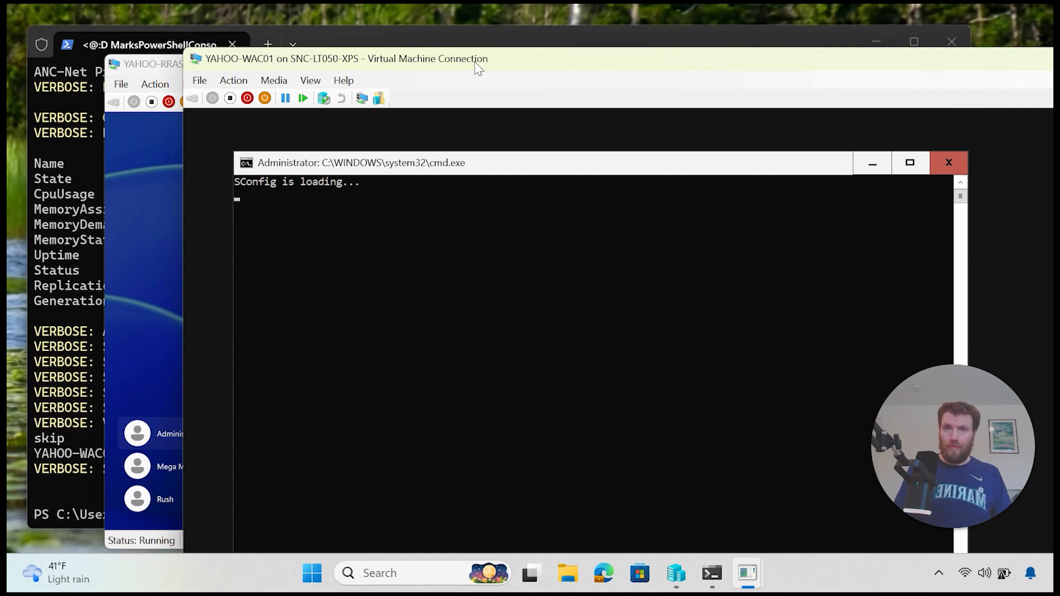
left_click_drag(478, 67, 430, 34)
Step: Exit SConfig and run the script's New-NetFirewallRule command allowing ICMPv4 ping
left_click(544, 469)
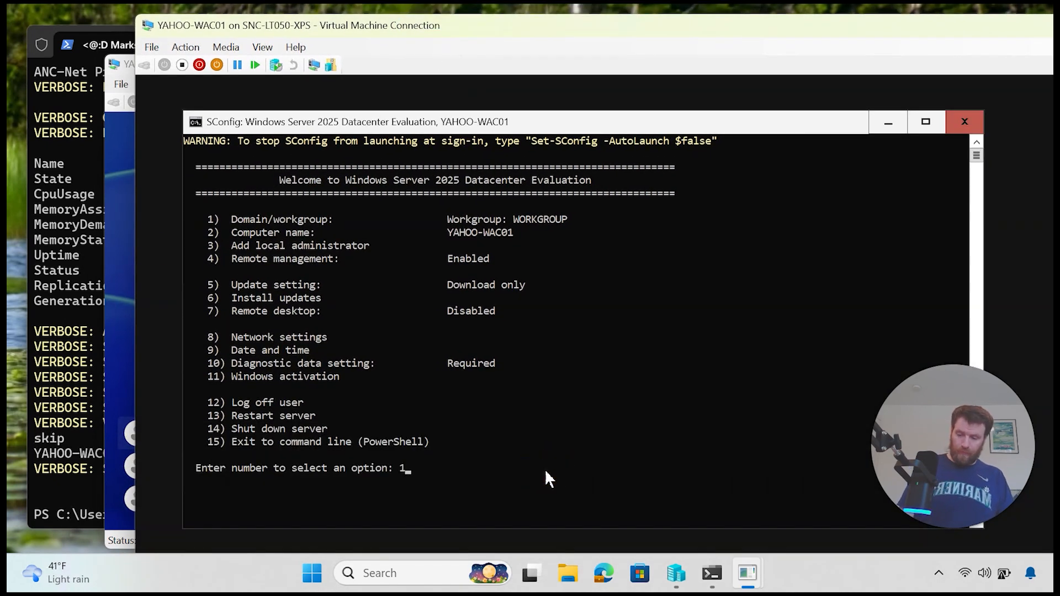
type("15")
key("Return")
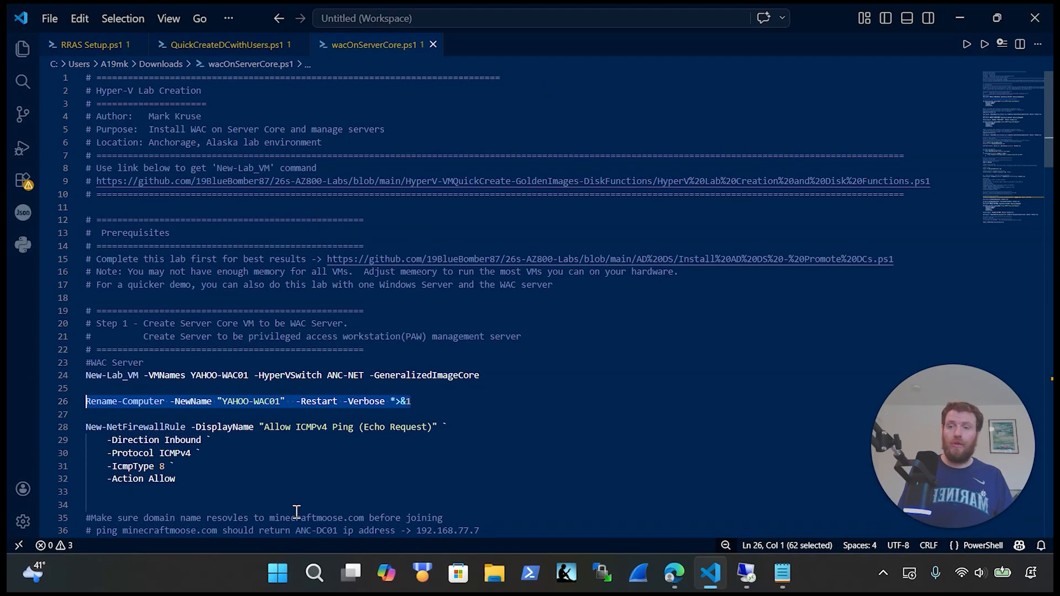
scroll(194, 375, "down", 3)
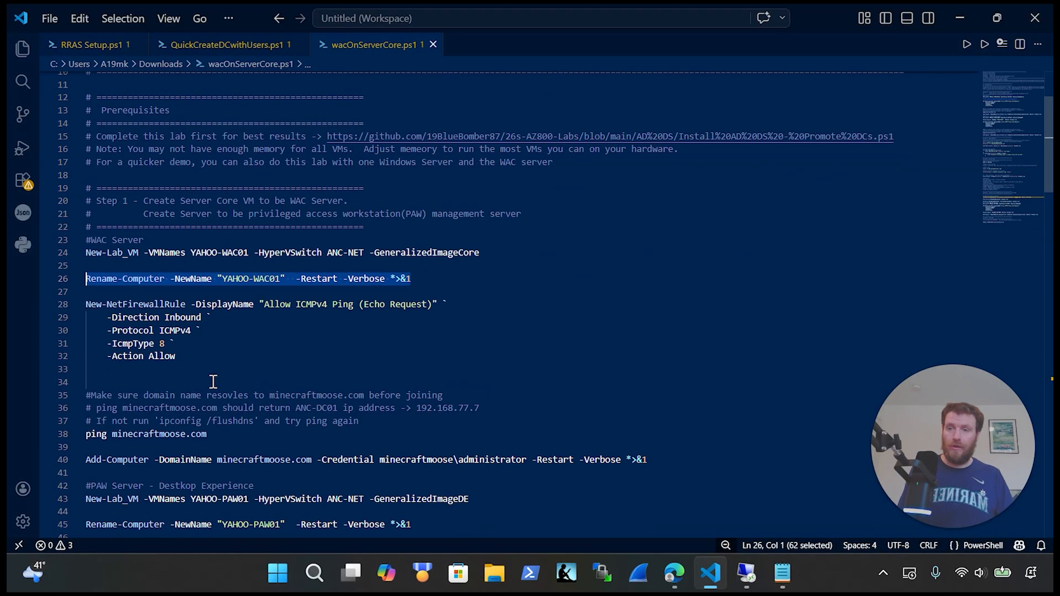
left_click_drag(213, 381, 46, 311)
key("ctrl+c")
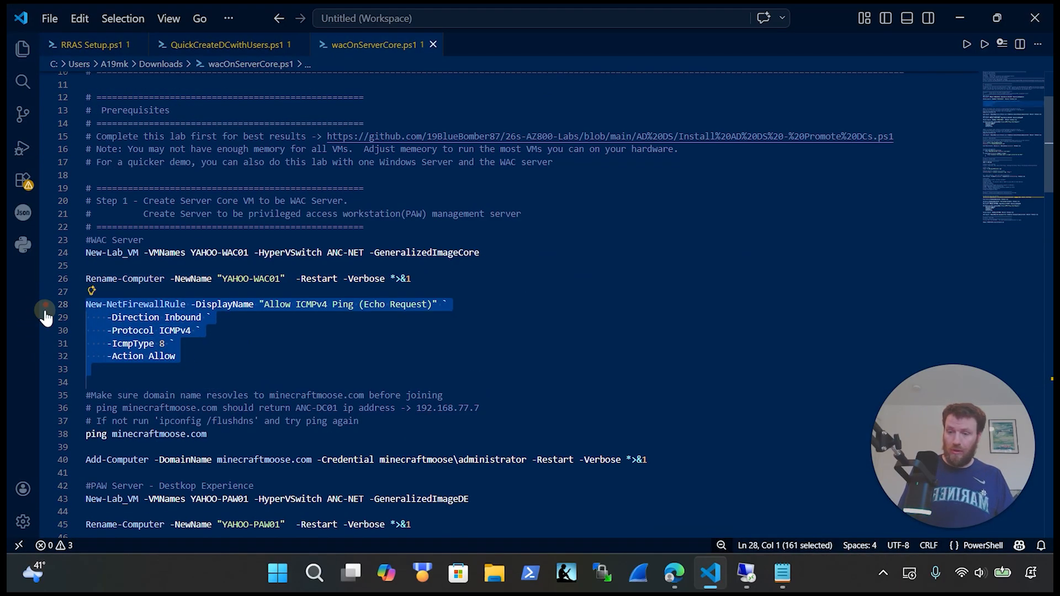
left_click(747, 573)
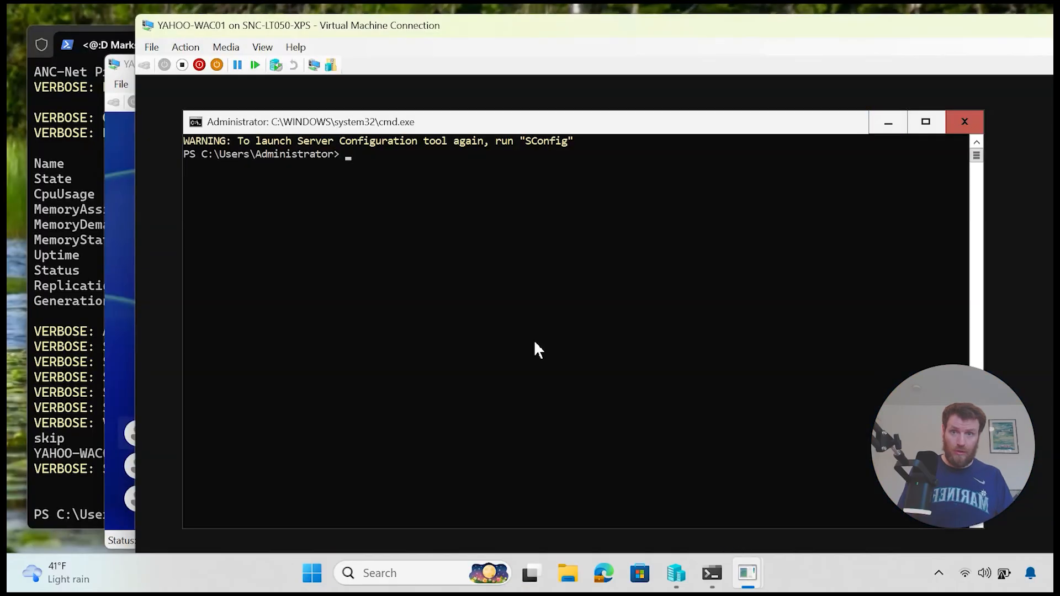
right_click(533, 340)
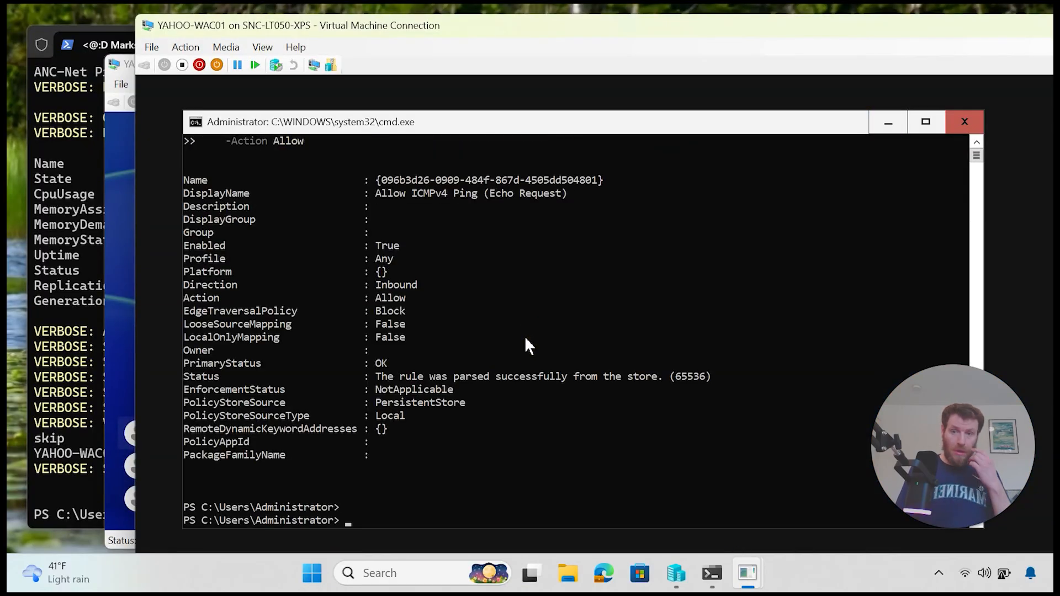
Step: Check ipconfig /all for DNS server 192.168.77.7, then ping minecraftmoose.com
type("ip")
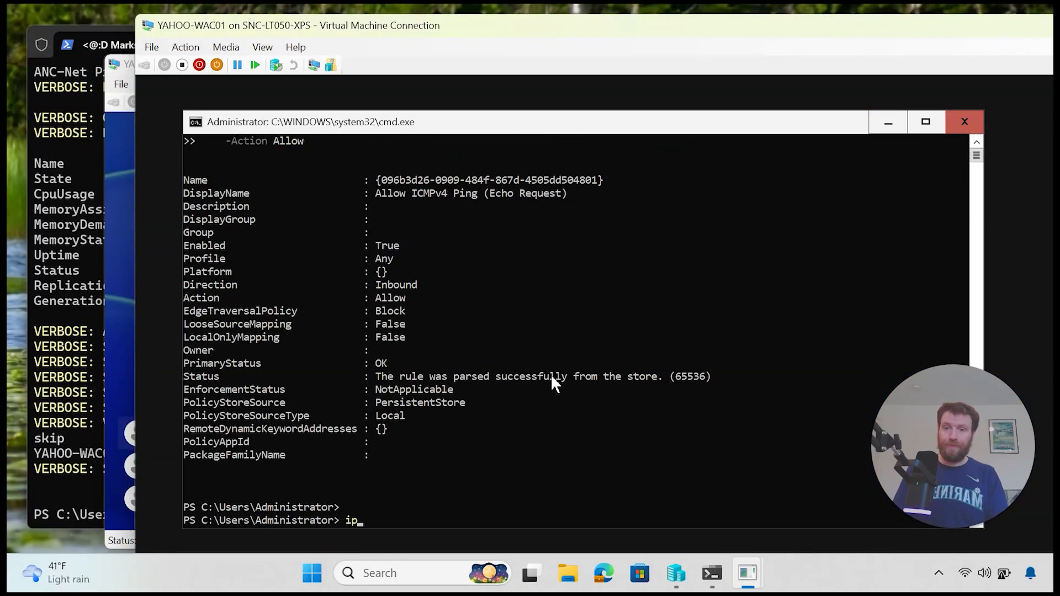
type("config /all")
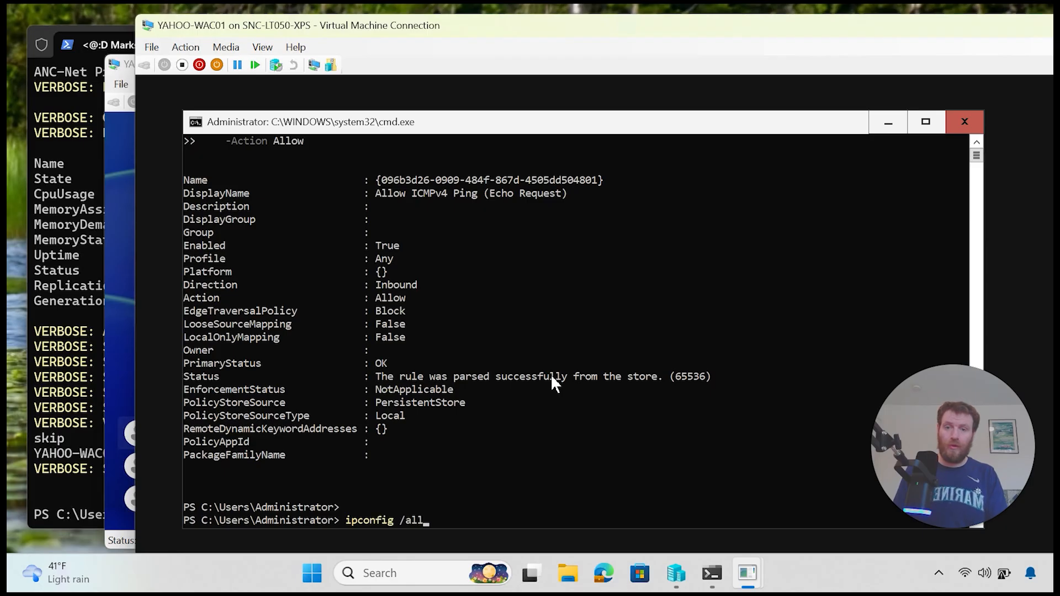
key("Return")
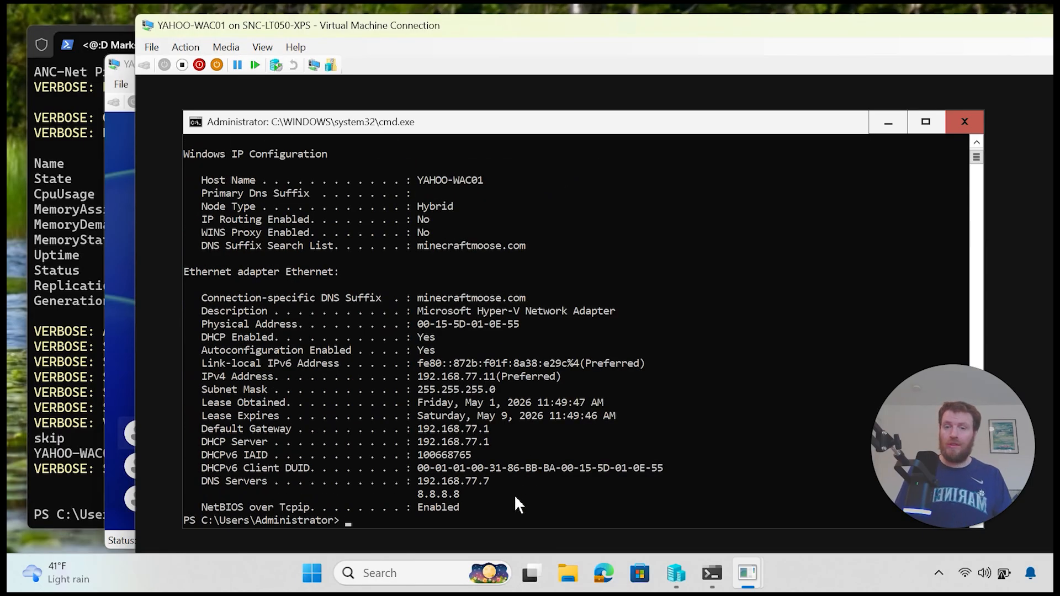
left_click_drag(506, 380, 446, 381)
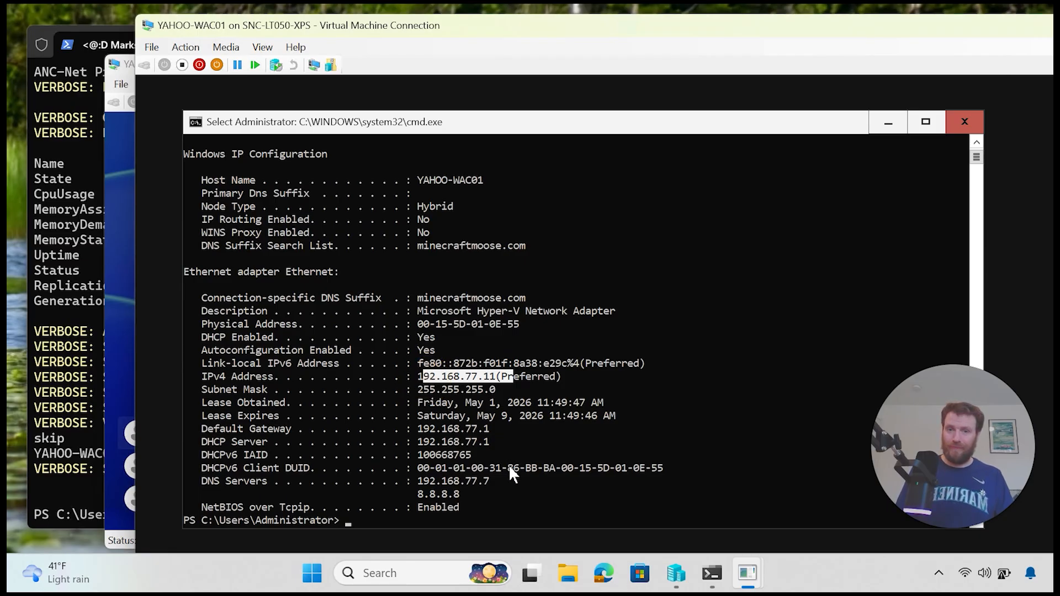
left_click_drag(506, 480, 421, 476)
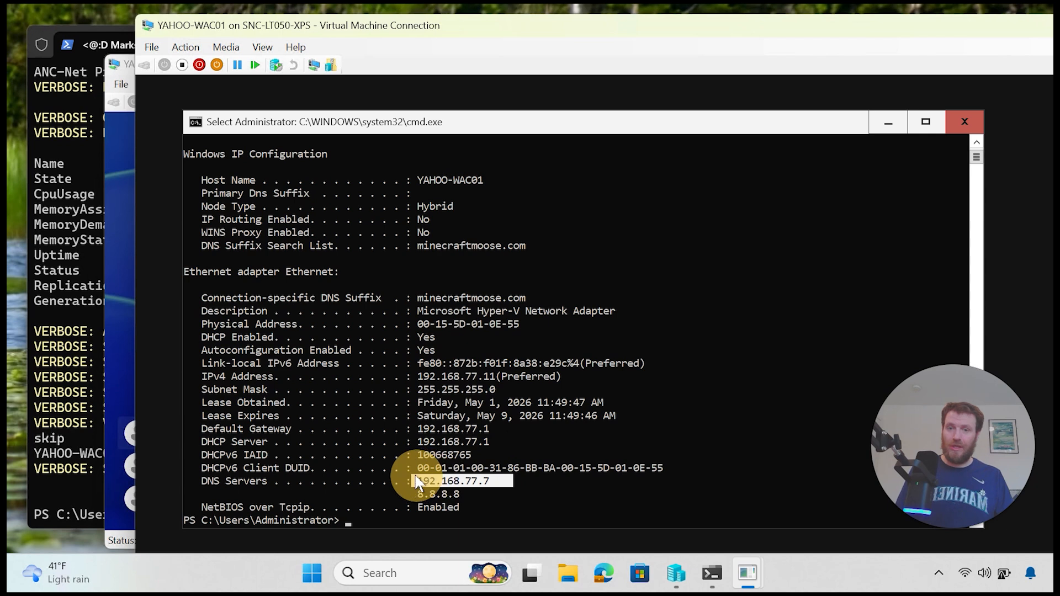
left_click(574, 482)
type("pin")
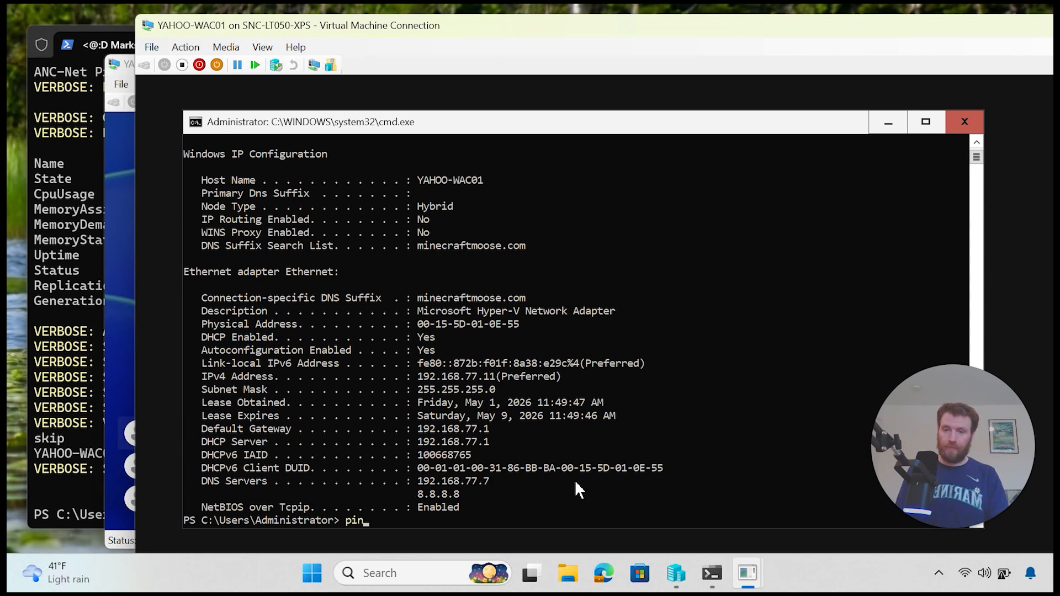
type("g minecraftmoose.com")
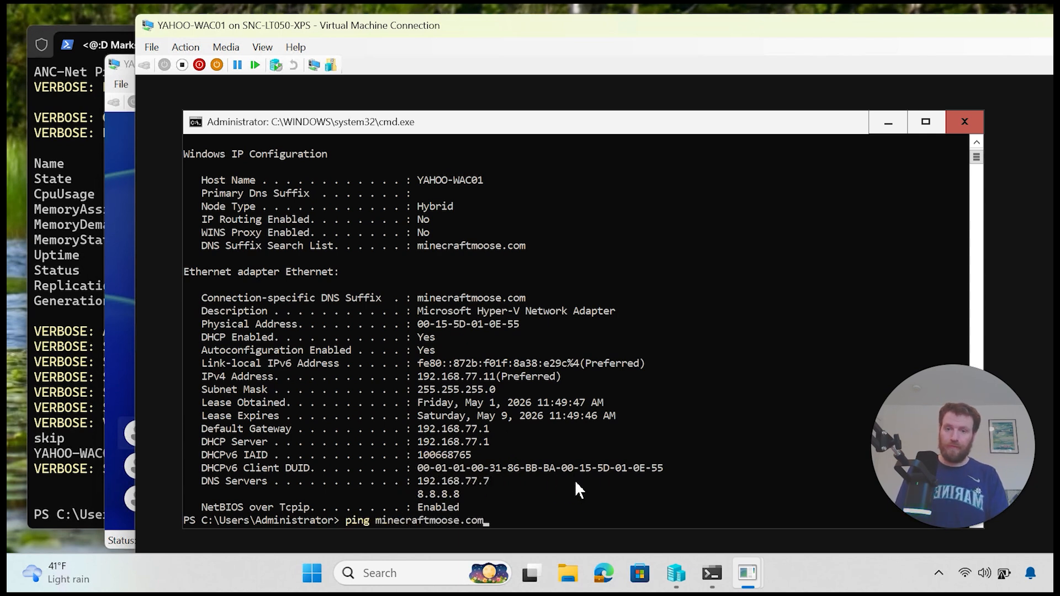
key("Return")
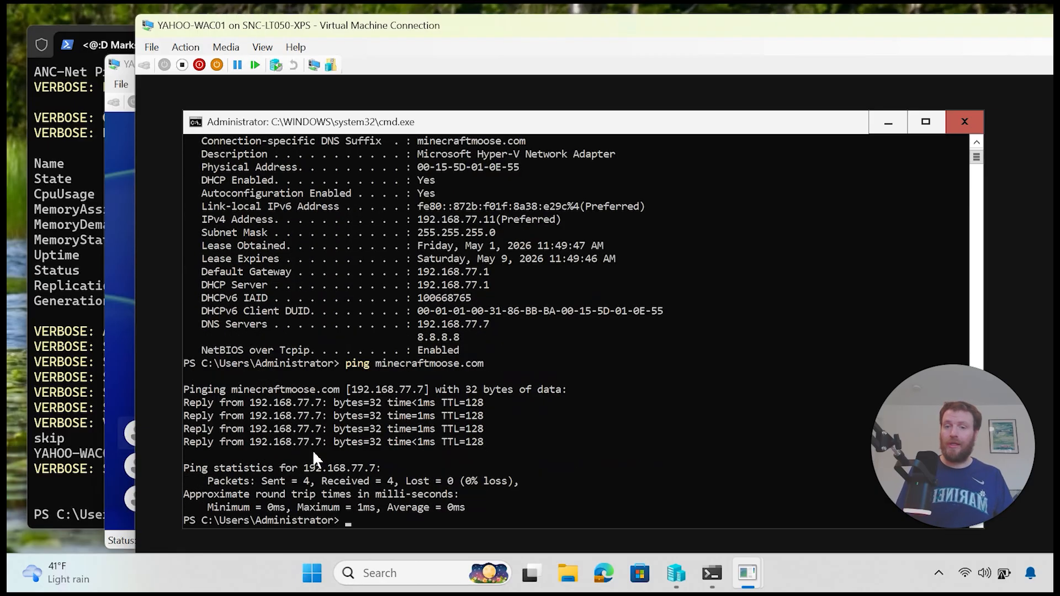
left_click_drag(322, 403, 221, 399)
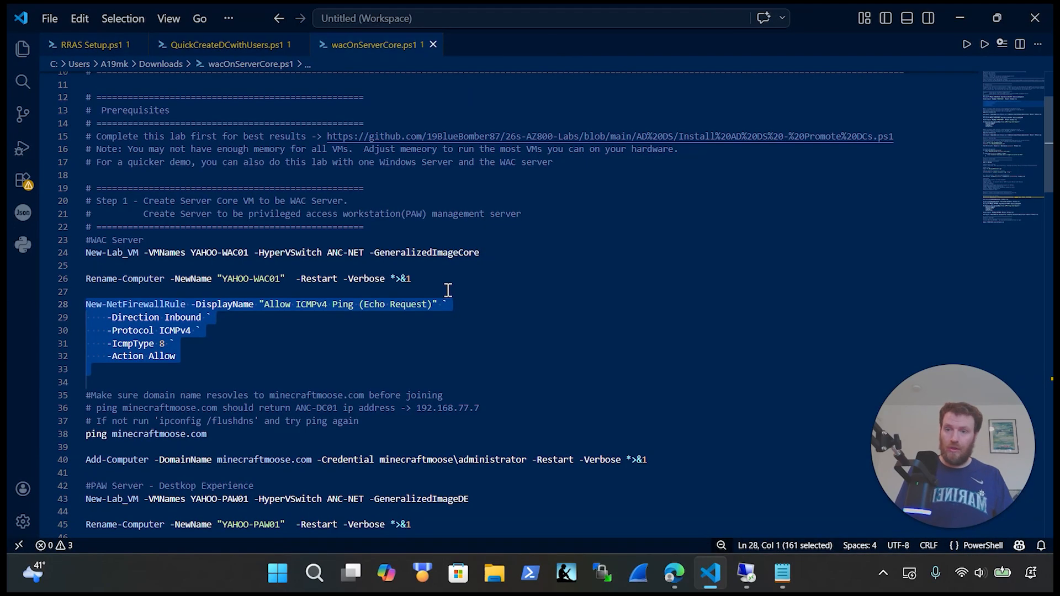
Step: Copy the Add-Computer command from the script and paste it at the YAHOO-WAC01 prompt
scroll(552, 312, "down", 2)
left_click_drag(647, 378, 78, 382)
key("ctrl+x")
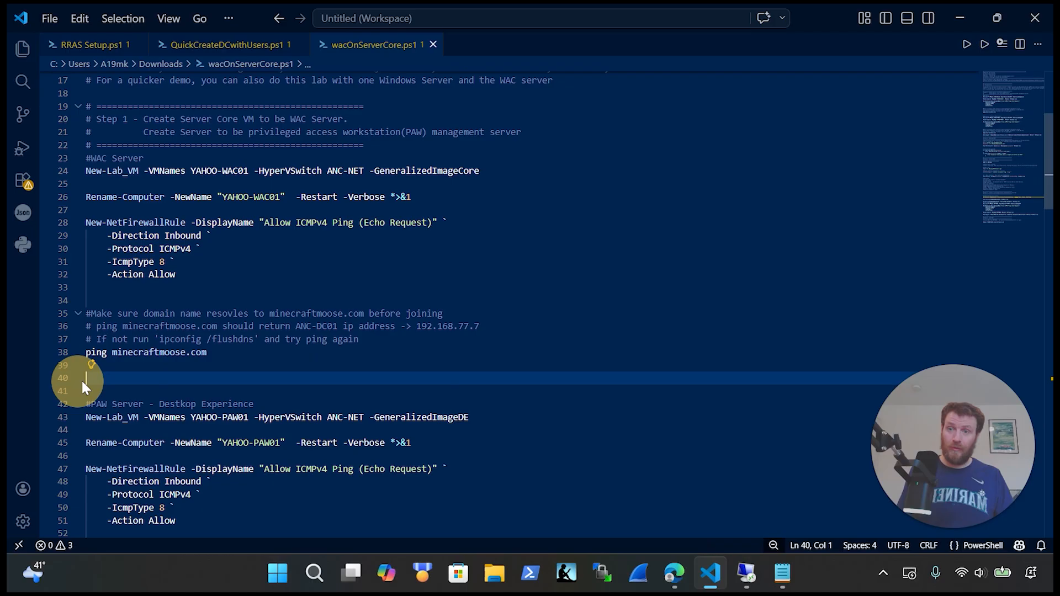
key("ctrl+z")
left_click(754, 571)
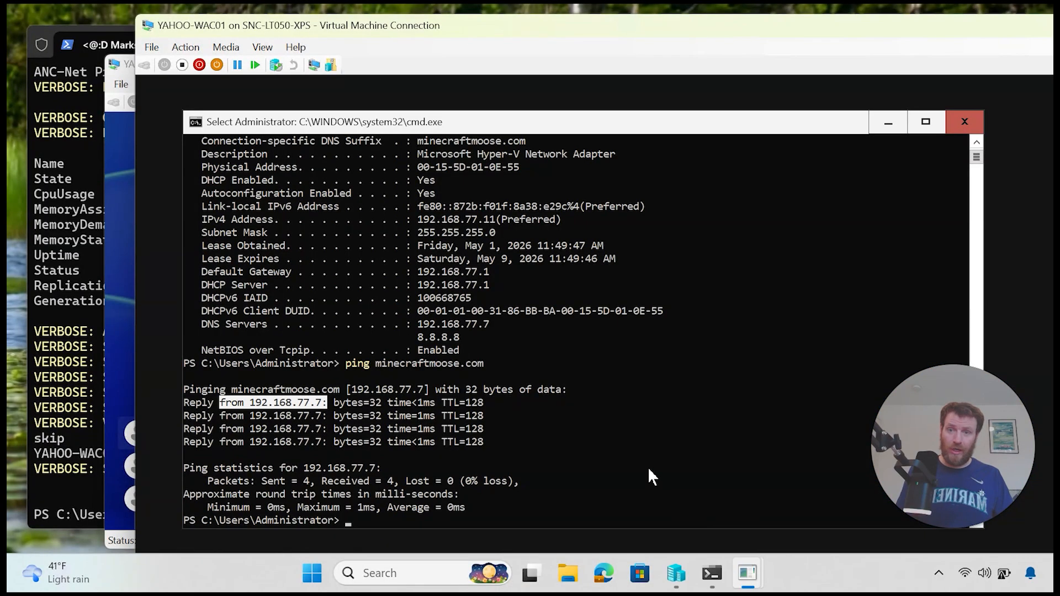
right_click(647, 466)
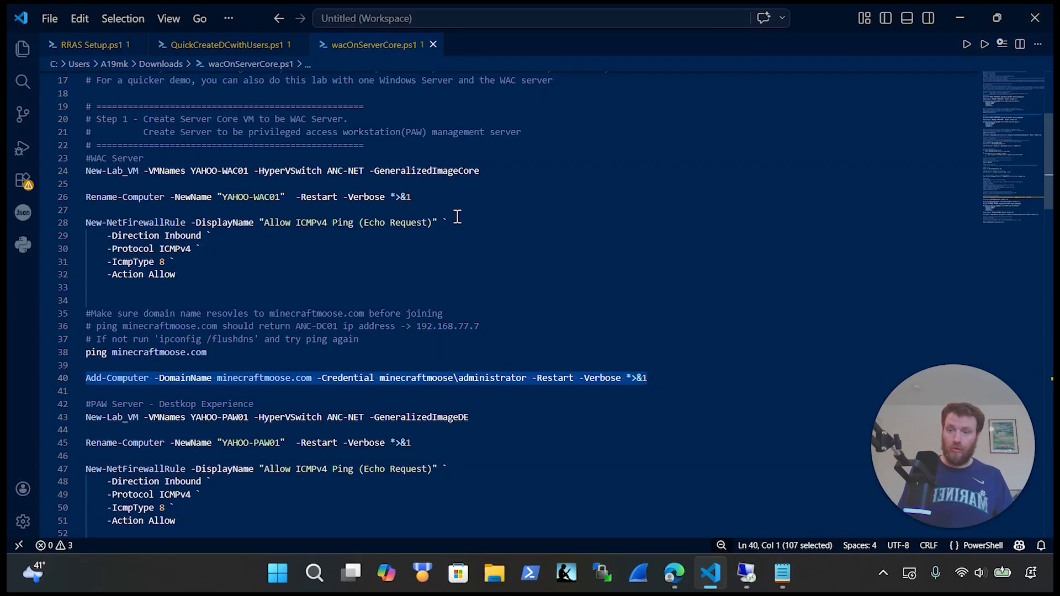
key("ctrl+x")
key("ctrl+z")
left_click(746, 572)
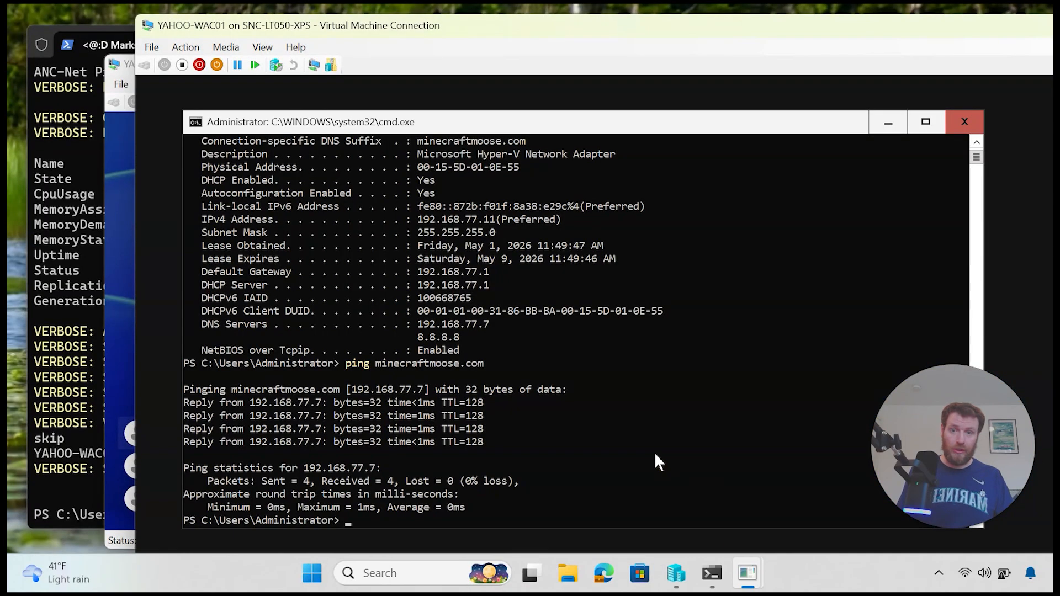
right_click(655, 455)
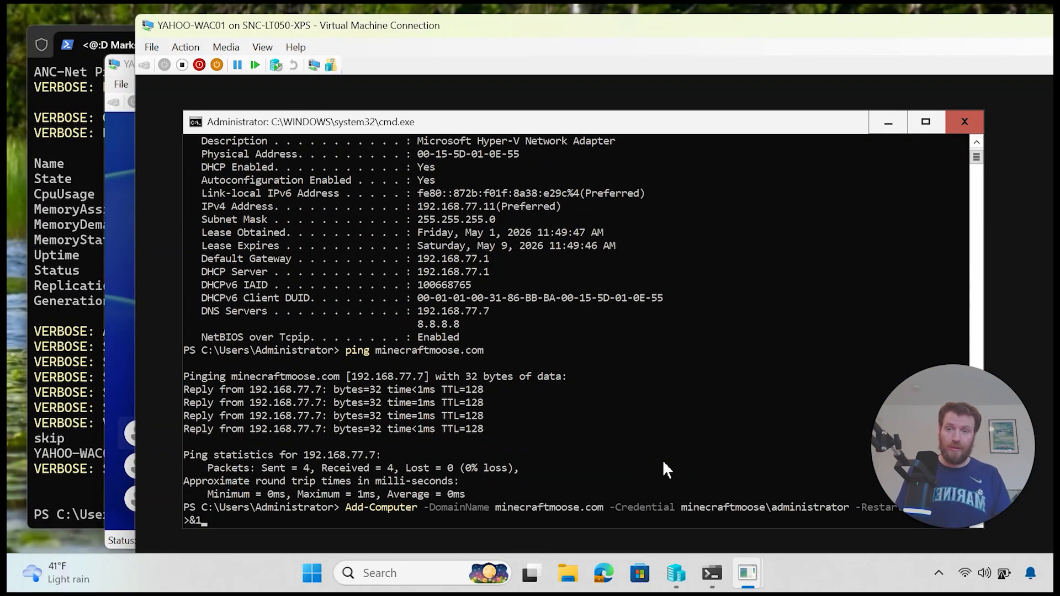
Step: Run the domain join, supplying the domain administrator password
key("Return")
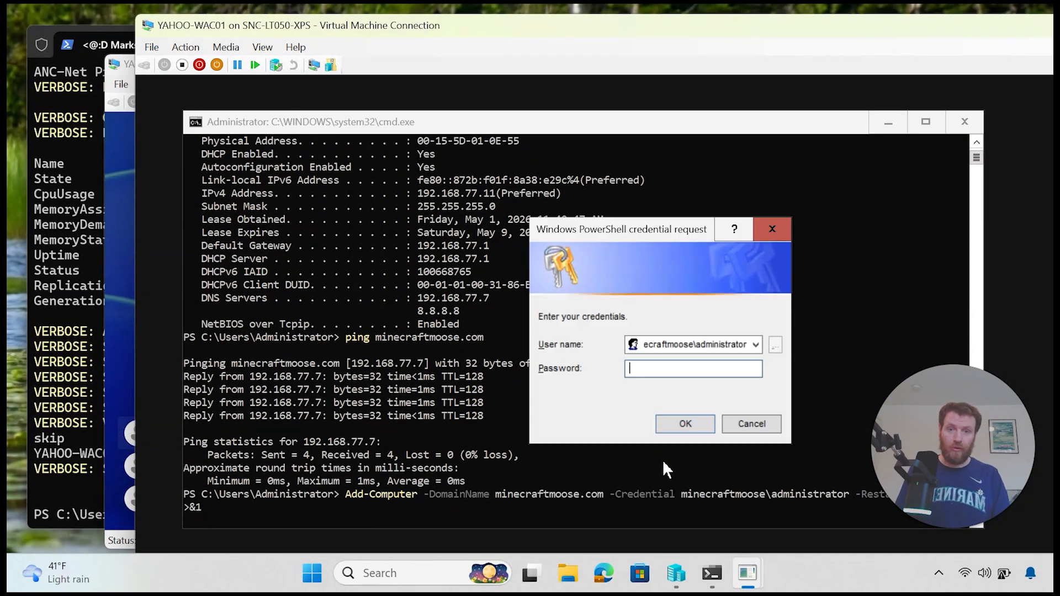
type("***")
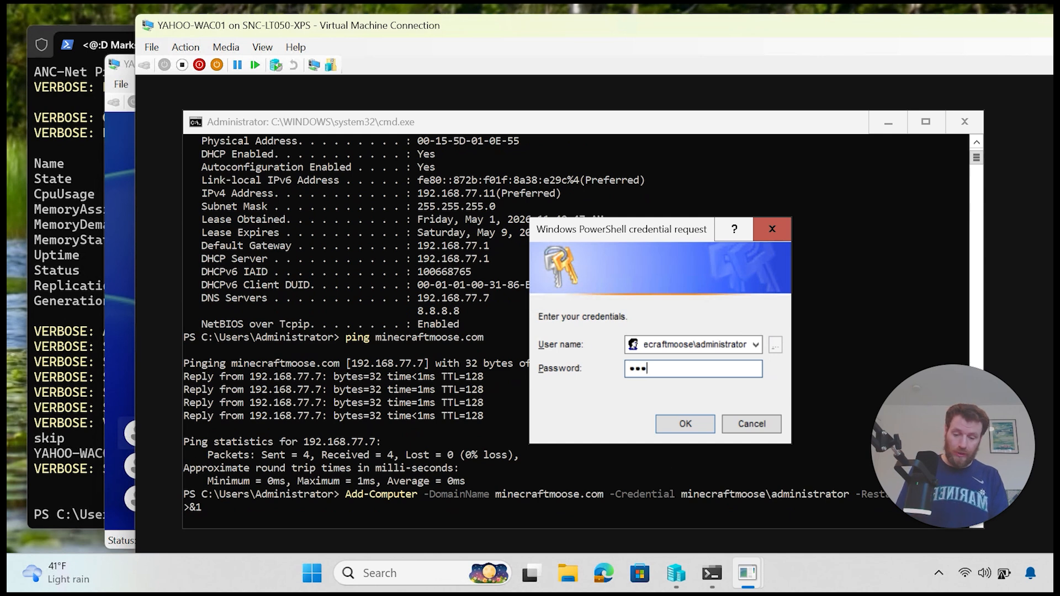
type("******")
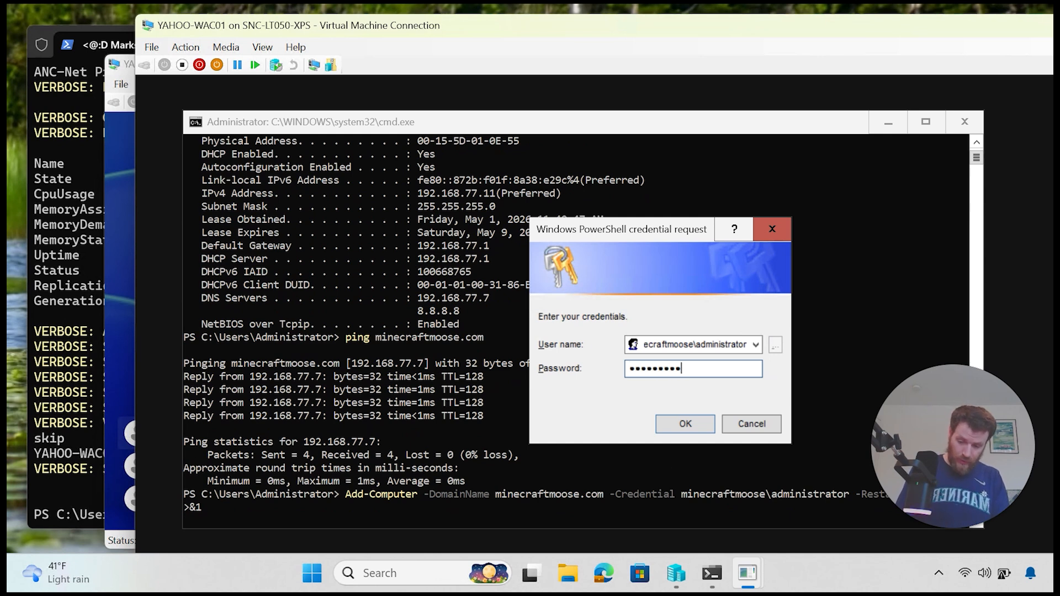
key("Return")
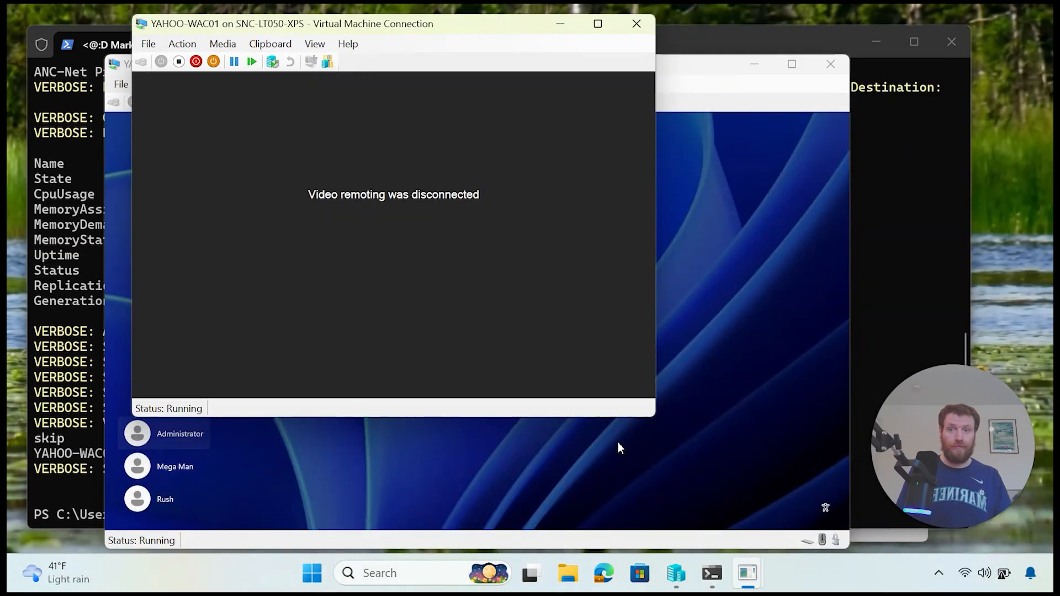
Step: Sign in to YAHOO-RRAS01 as Administrator and maximize its session window
left_click(417, 276)
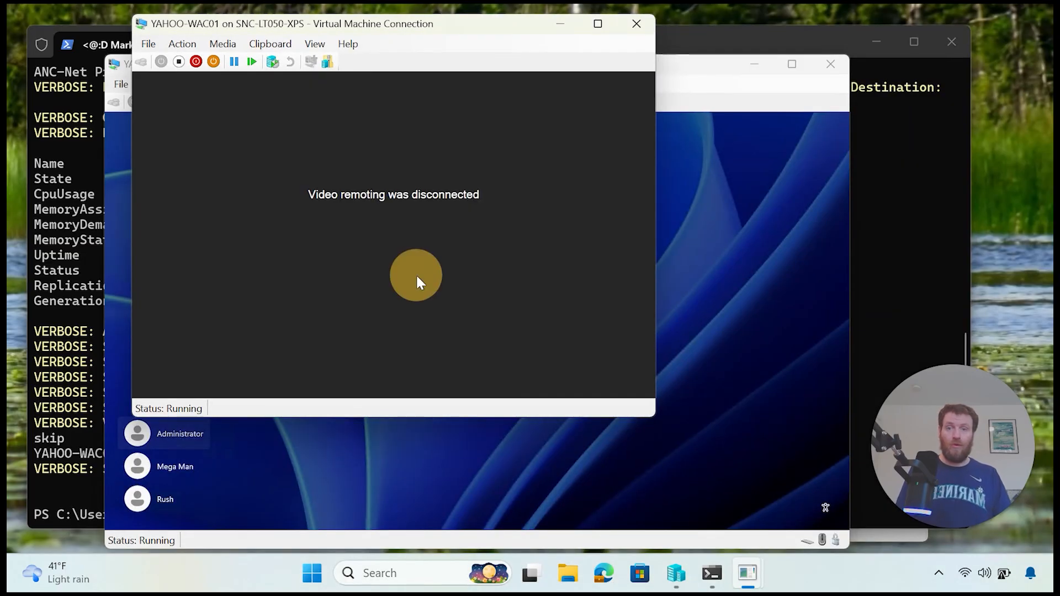
left_click(741, 277)
left_click(436, 348)
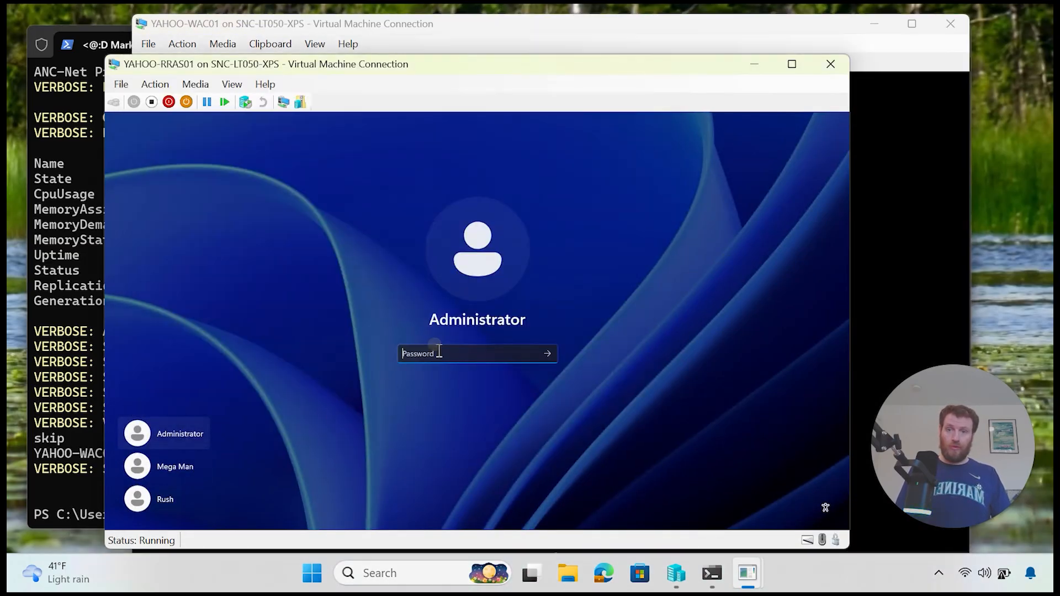
type("*****")
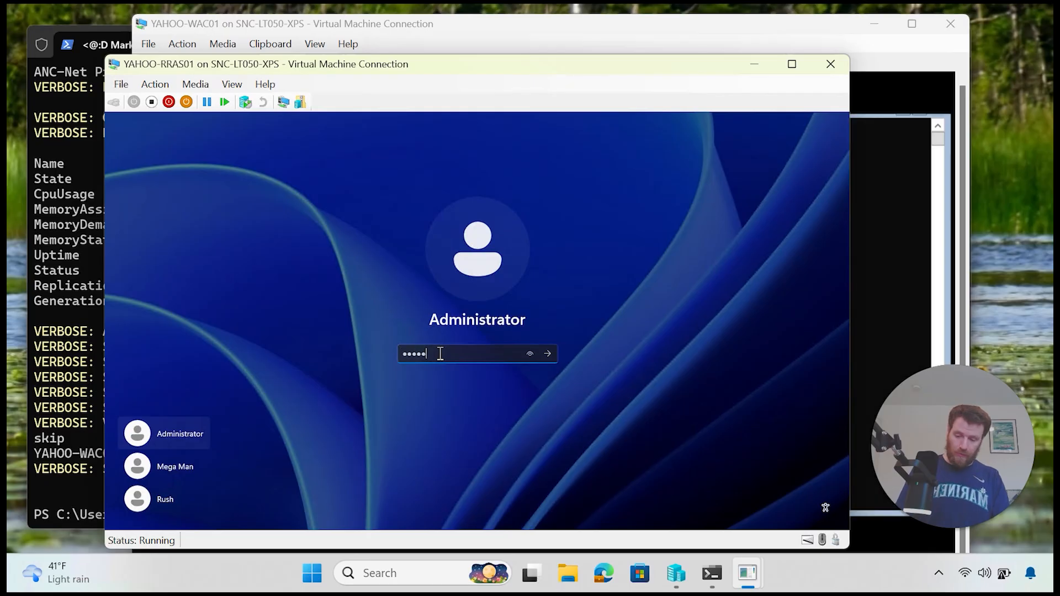
type("******")
key("Return")
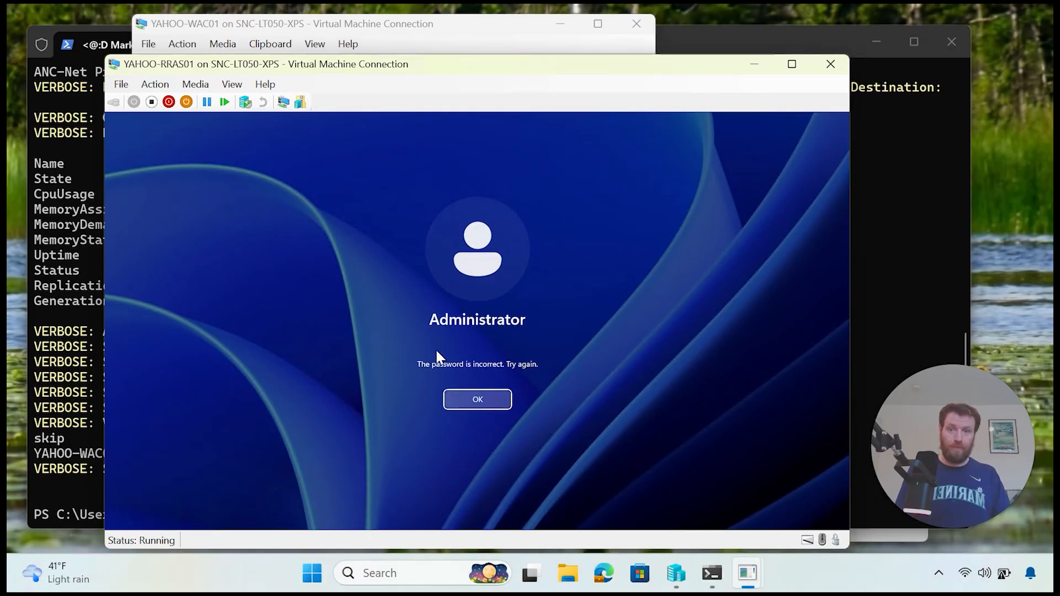
left_click(470, 399)
type("***")
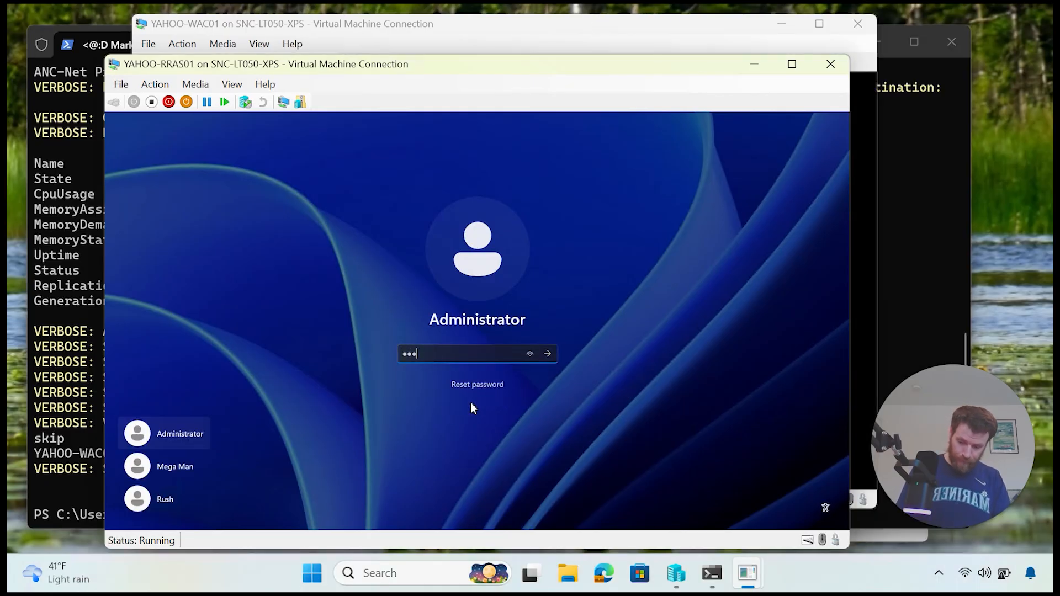
type("********")
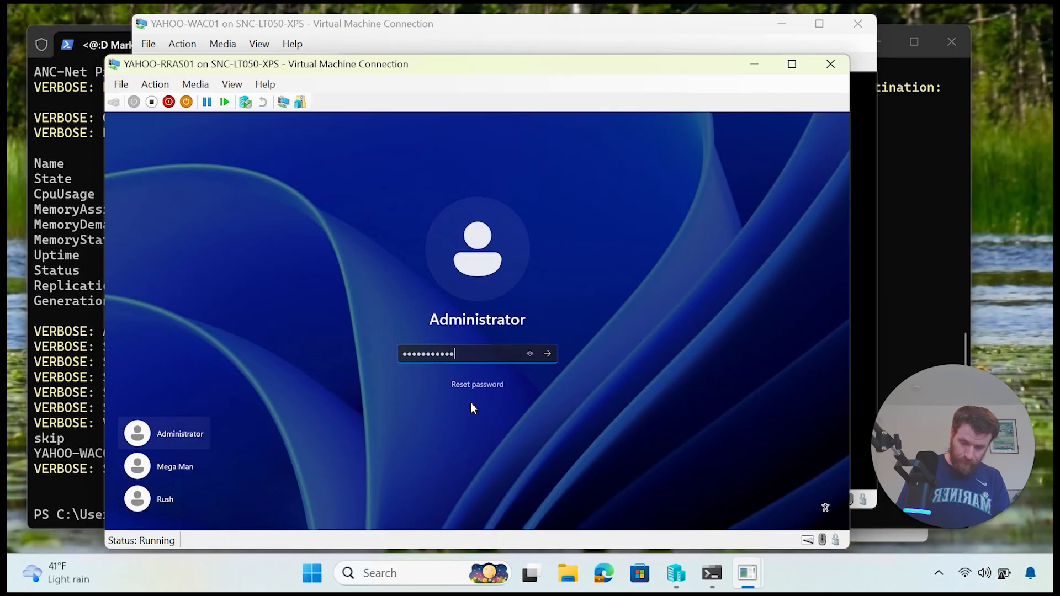
type("*")
key("Return")
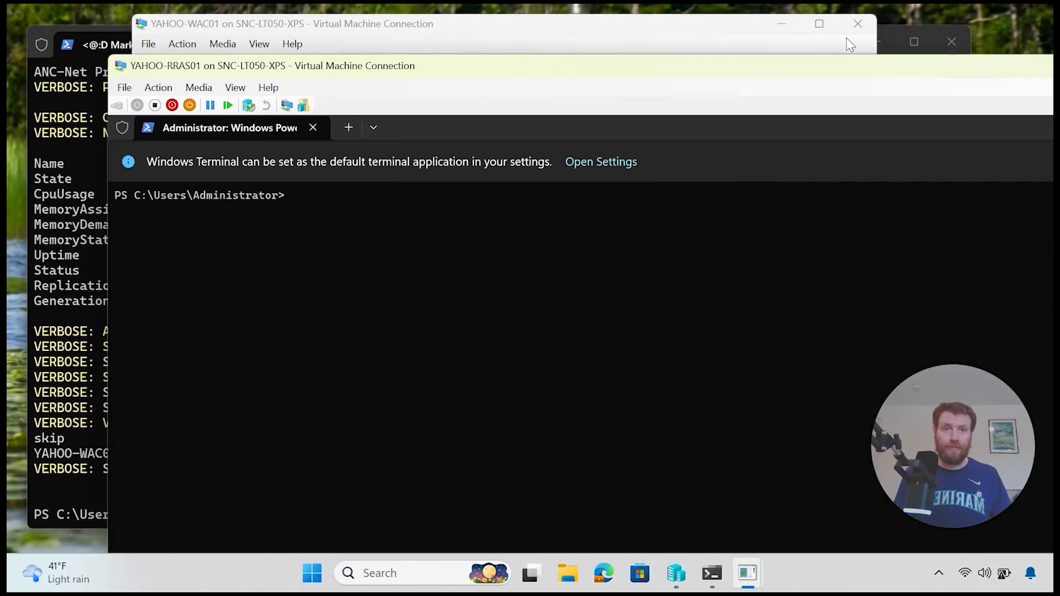
left_click_drag(849, 69, 730, 94)
left_click(970, 90)
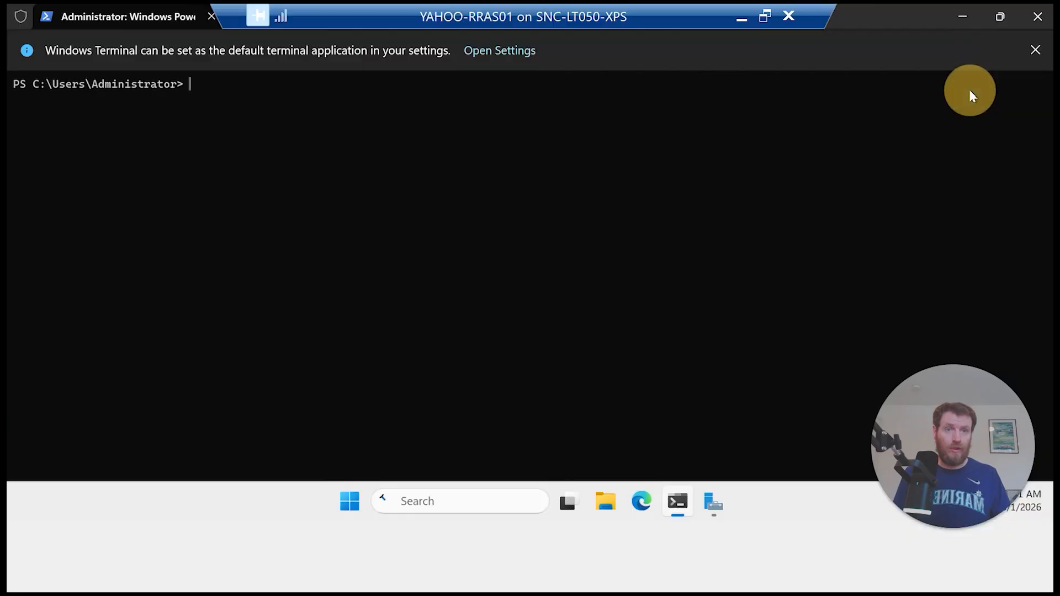
Step: Open the DHCP console, expand the IPv4 scopes and widen the tree
left_click(1038, 17)
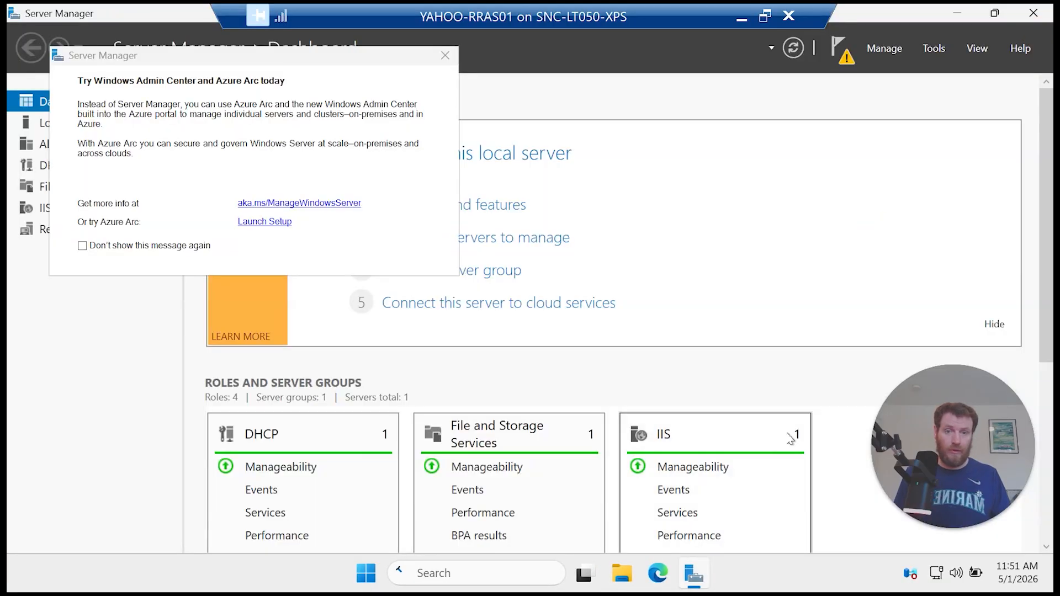
left_click(931, 49)
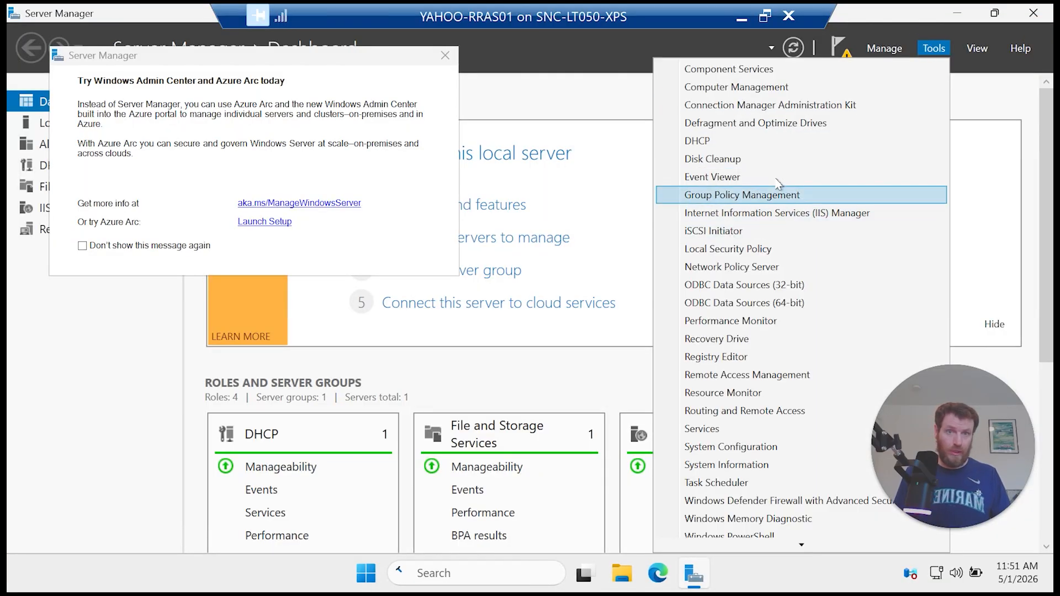
left_click(770, 141)
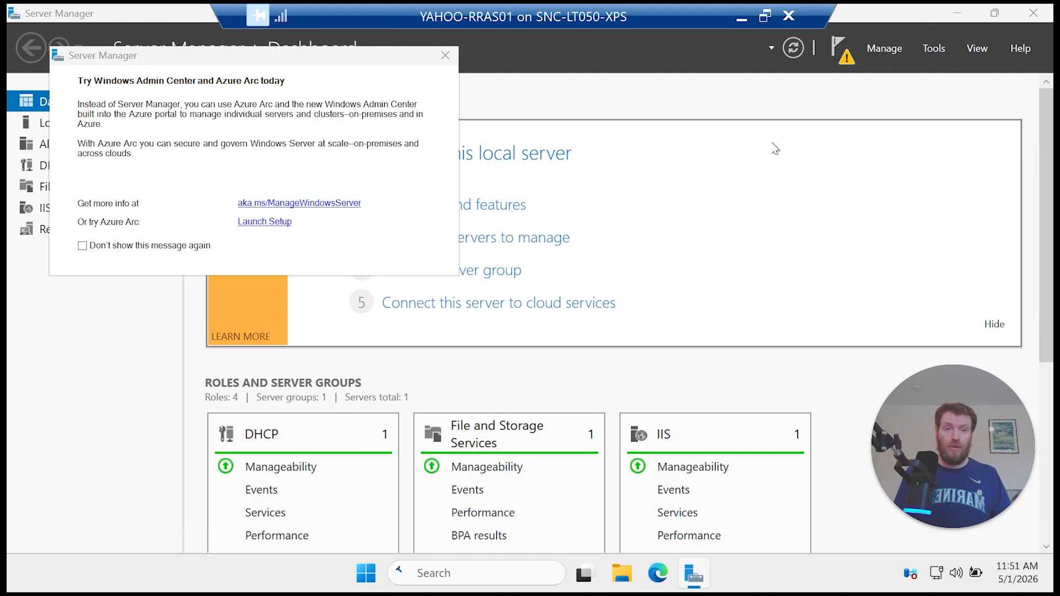
left_click(83, 153)
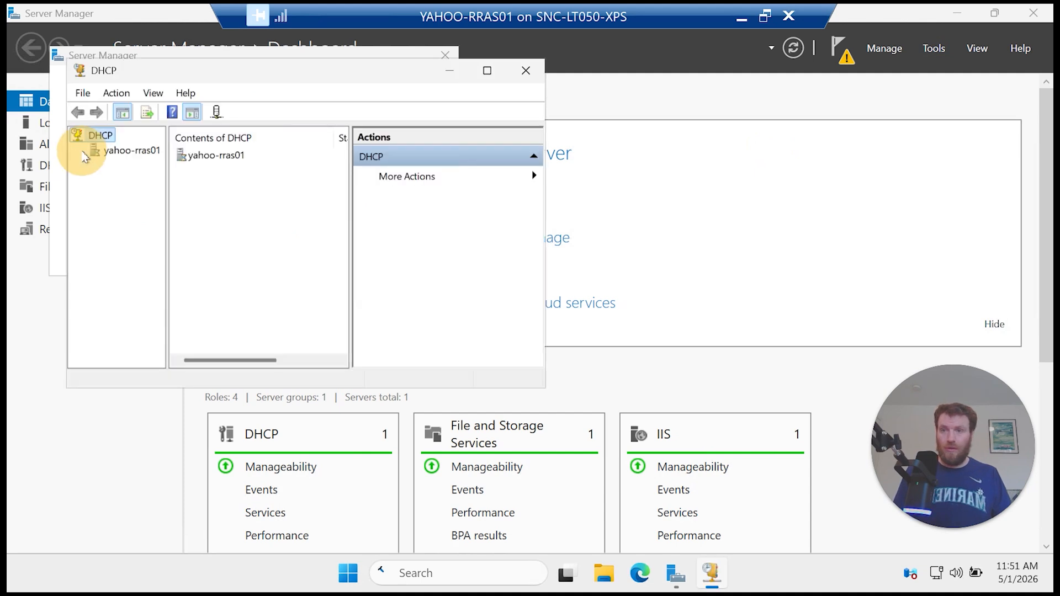
left_click(93, 165)
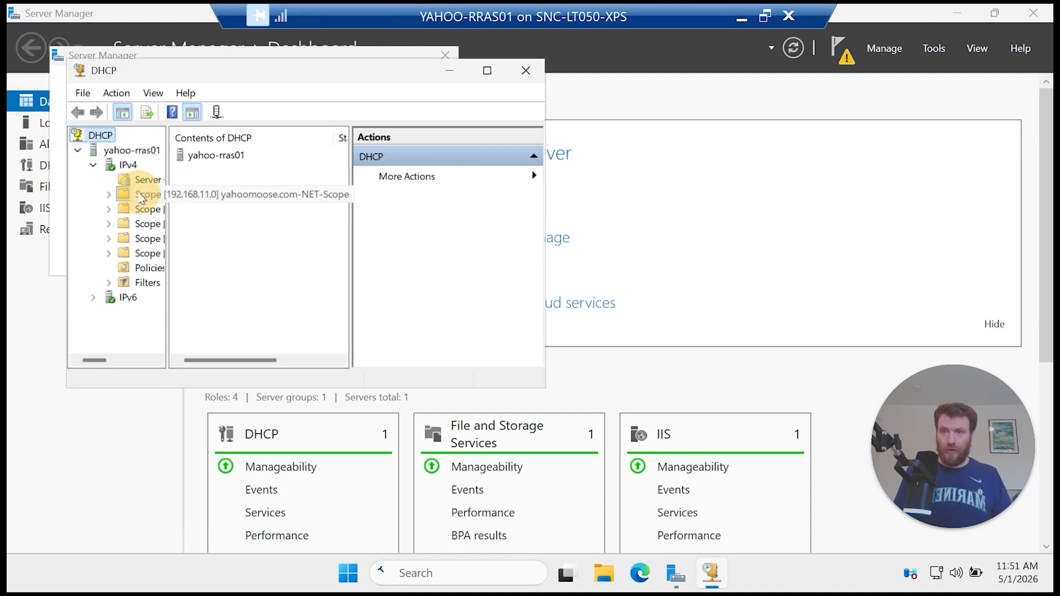
double_click(142, 195)
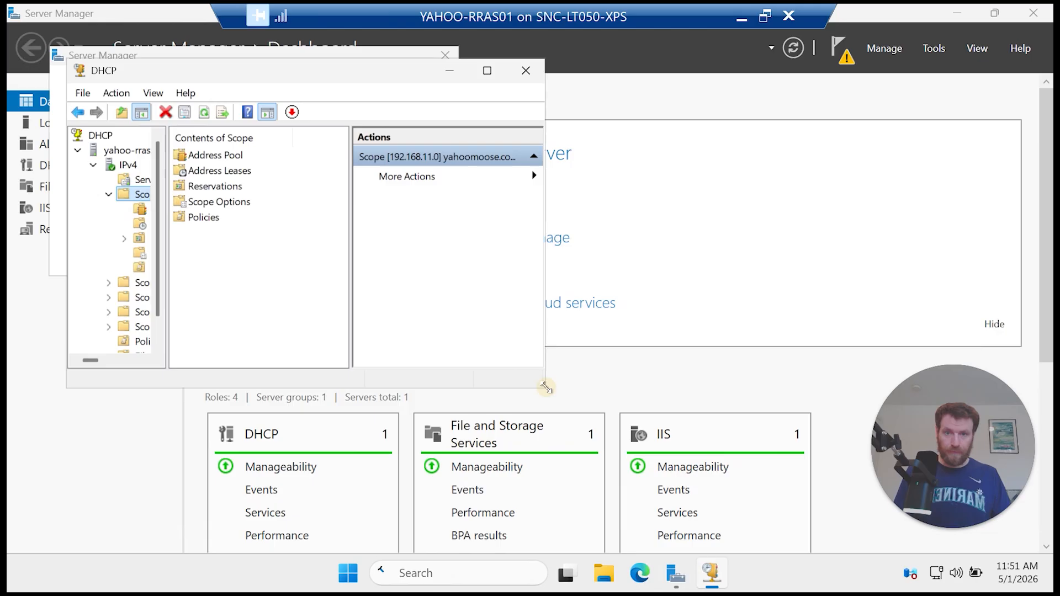
left_click_drag(545, 388, 774, 466)
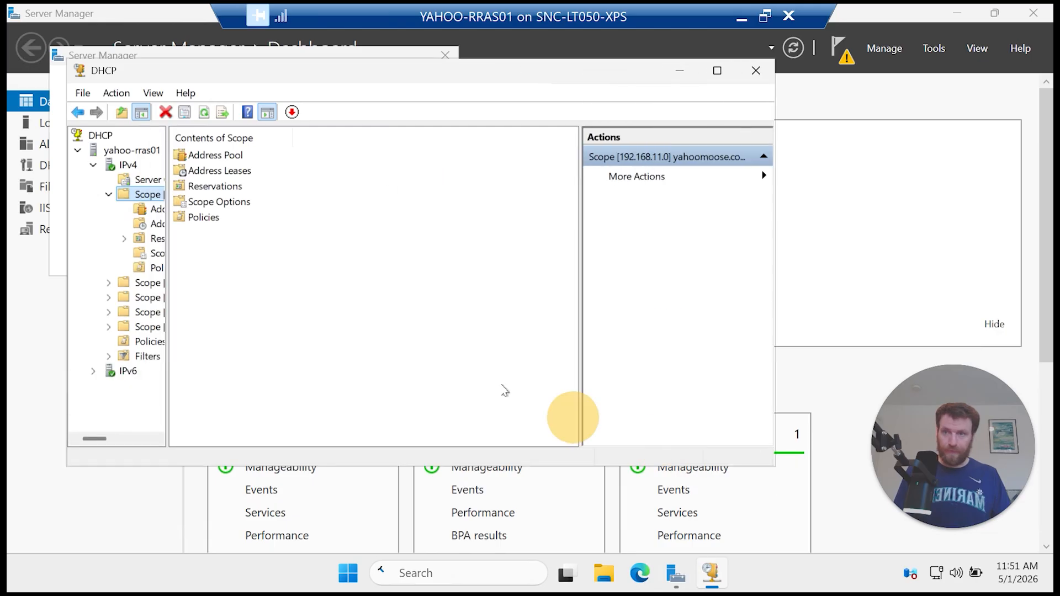
left_click(168, 305)
left_click_drag(168, 307, 237, 318)
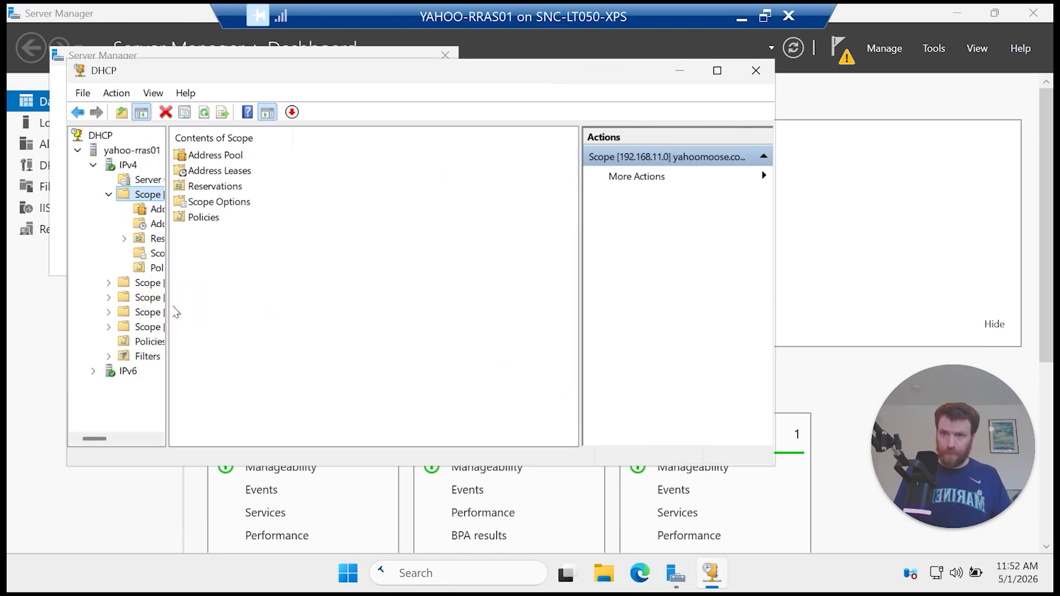
left_click_drag(167, 303, 317, 333)
Step: List the Anchorage 192.168.77.0 scope leases and select YAHOO-WAC01's 192.168.77.11 lease
double_click(243, 283)
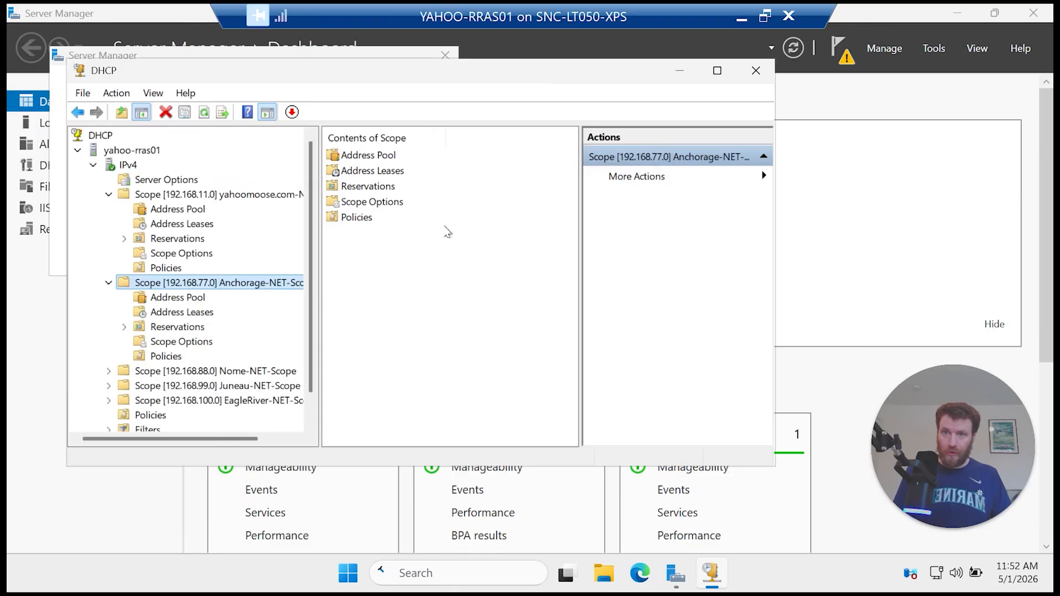
left_click(383, 171)
double_click(383, 172)
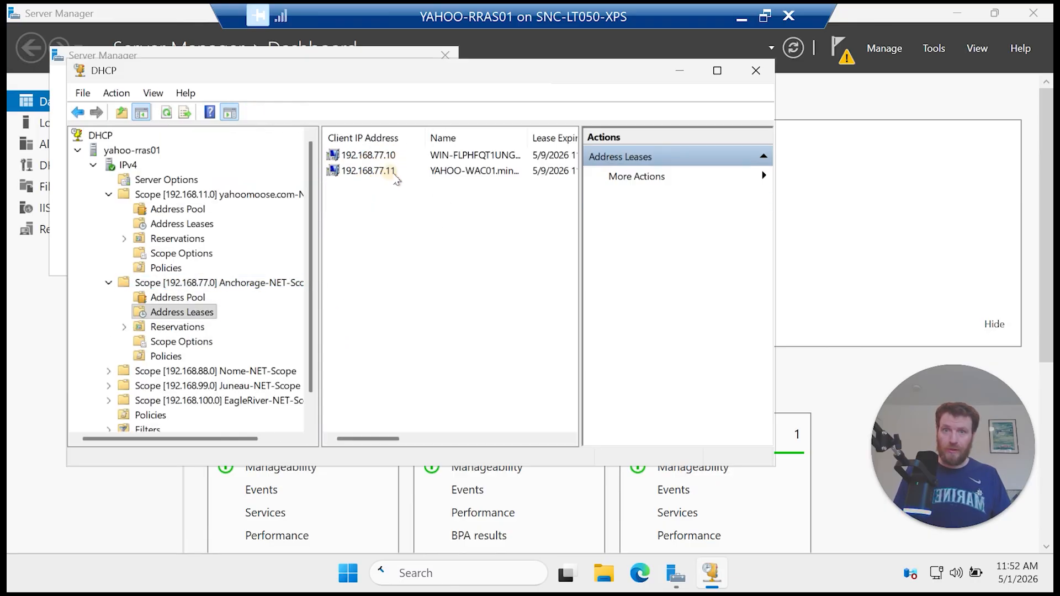
left_click_drag(775, 258, 1022, 262)
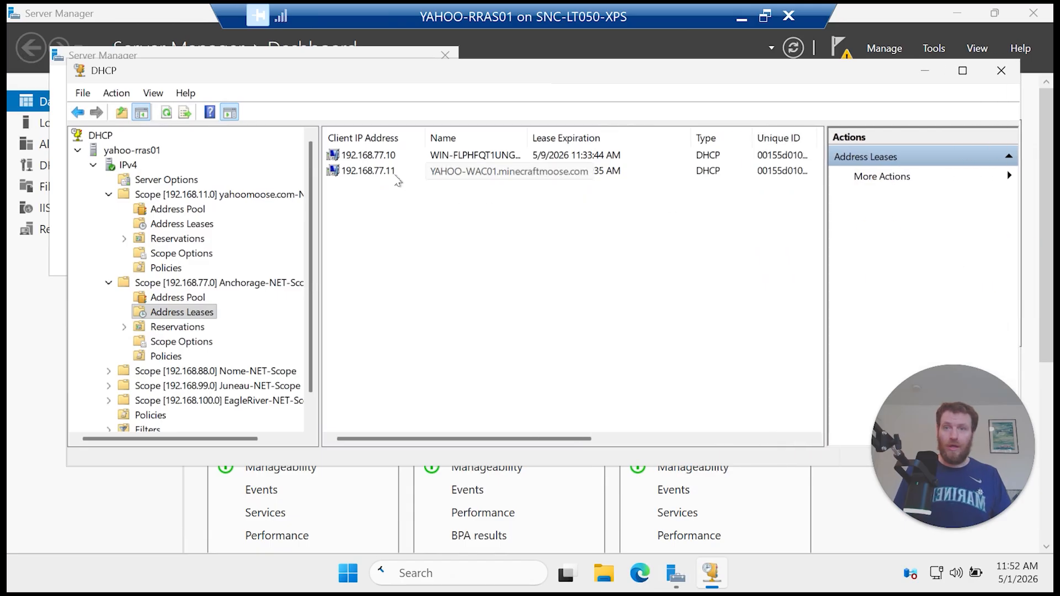
left_click(393, 174)
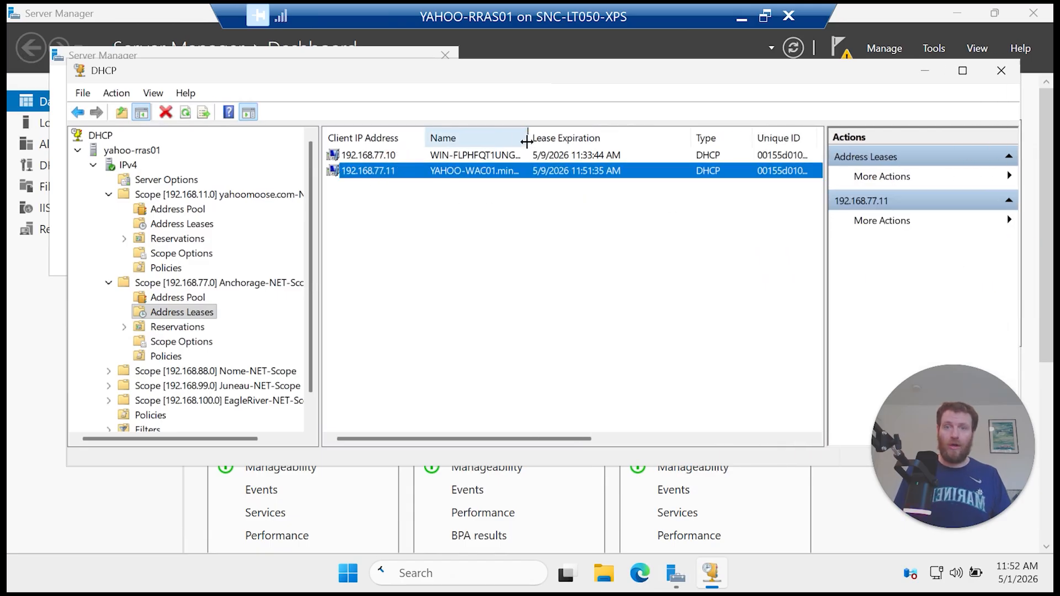
left_click_drag(527, 138, 551, 141)
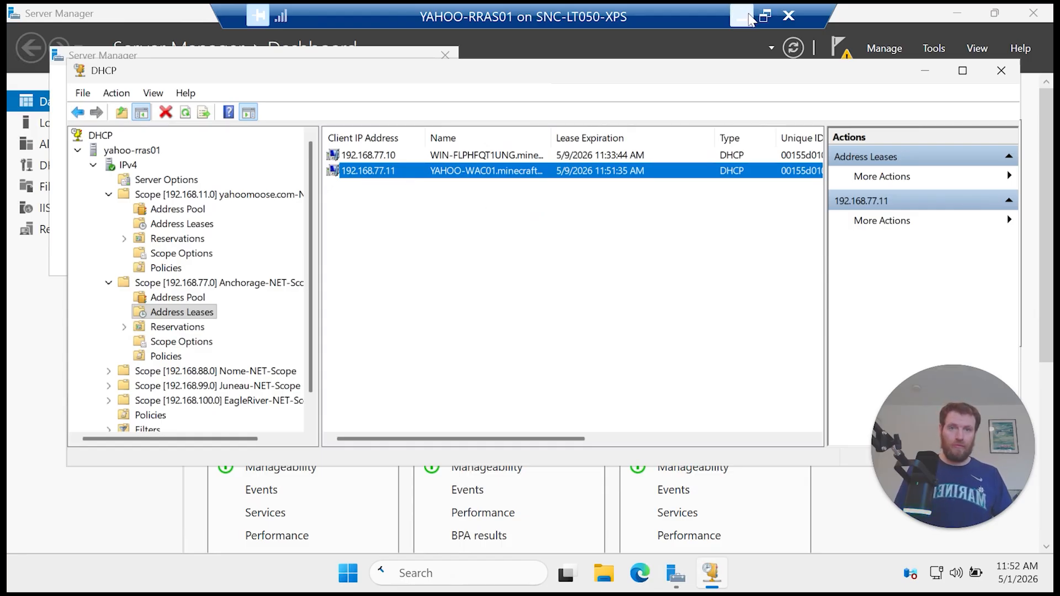
Step: Minimize the YAHOO-RRAS01 session and connect to ANC-DC01 from Hyper-V Manager
left_click(741, 17)
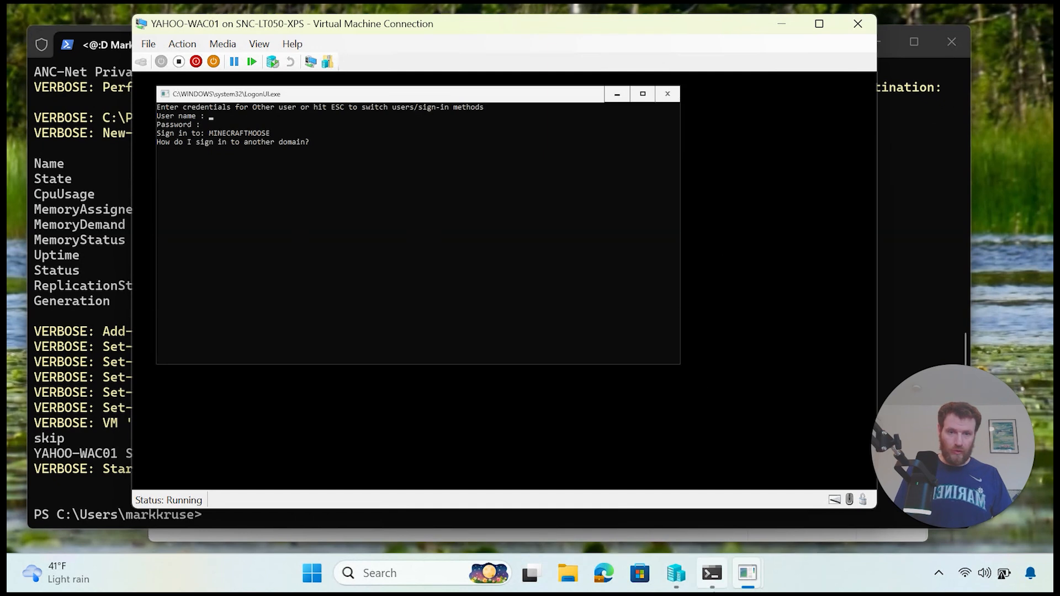
left_click(676, 573)
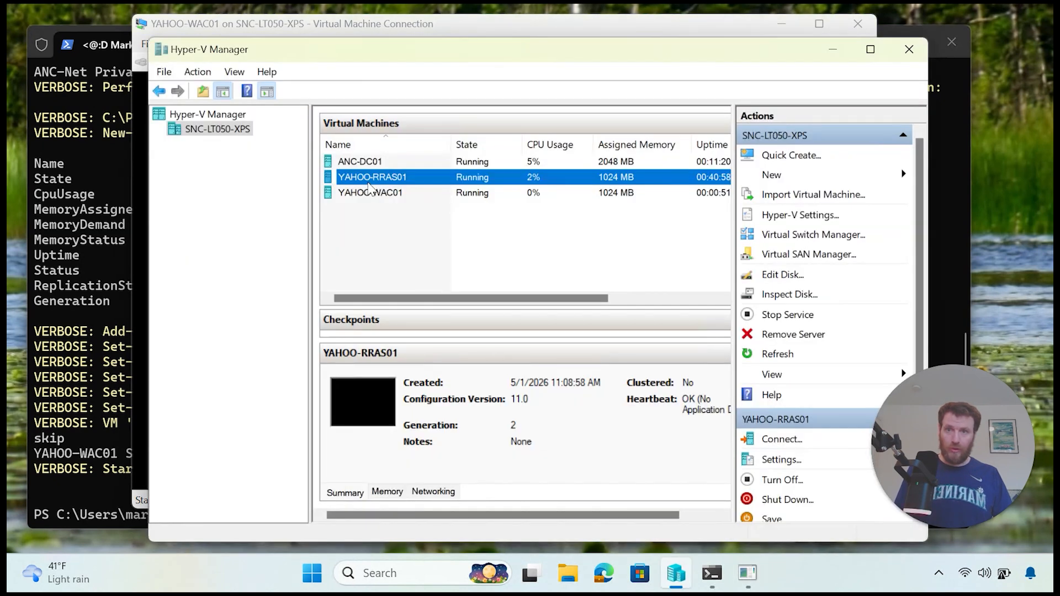
right_click(365, 163)
left_click(391, 176)
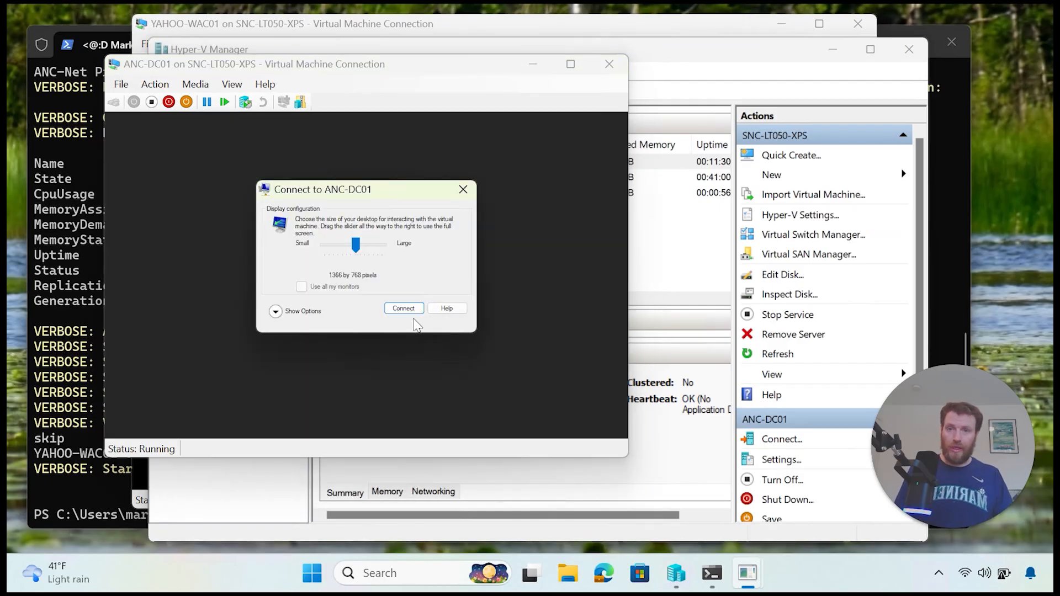
Step: Open the ANC-DC01 console and sign in with the domain admin account
left_click(408, 309)
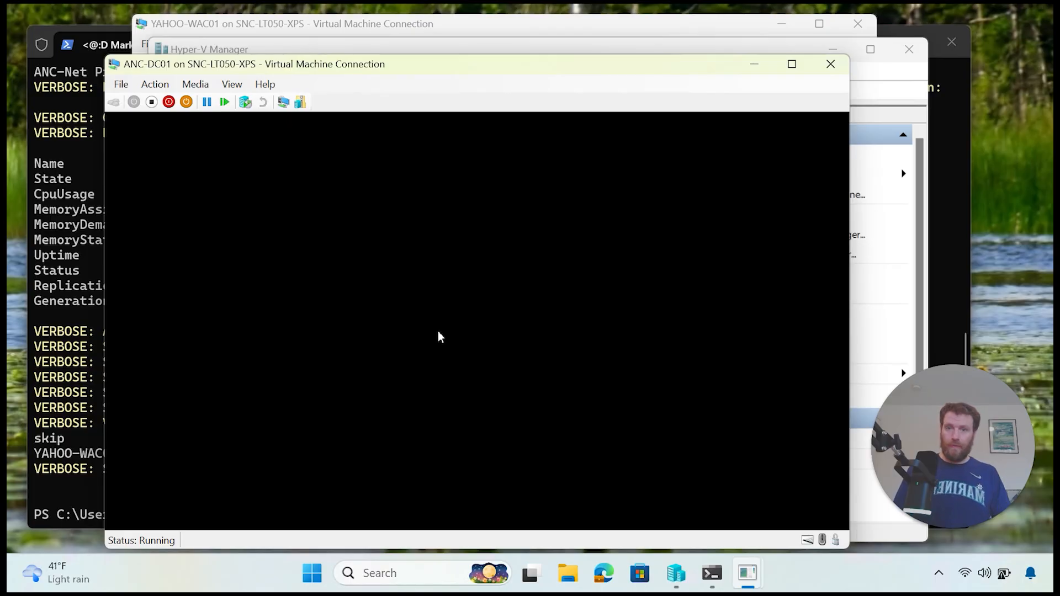
type("meg")
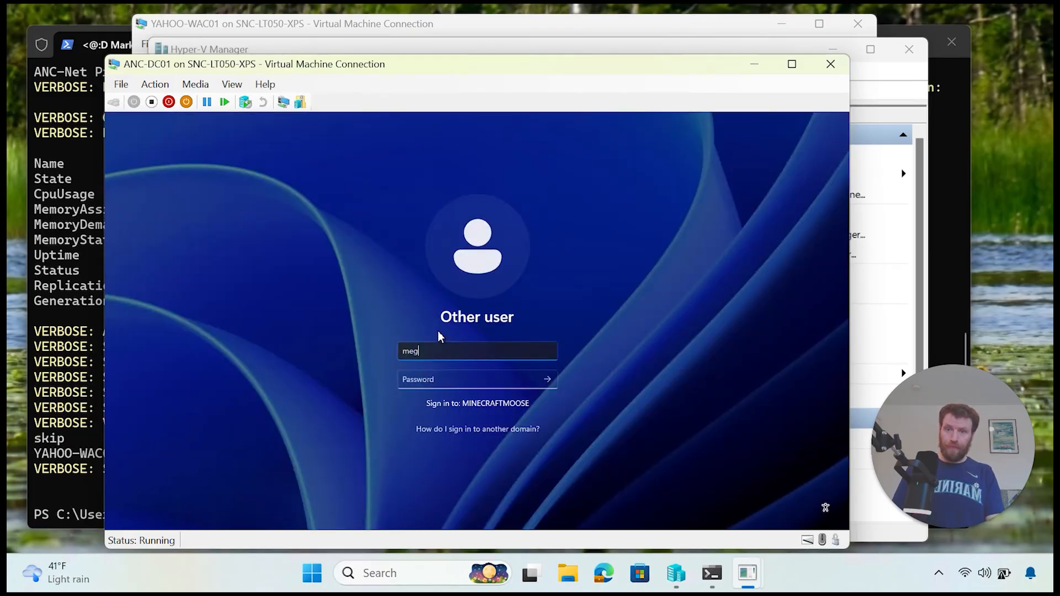
type("aman")
key("Tab")
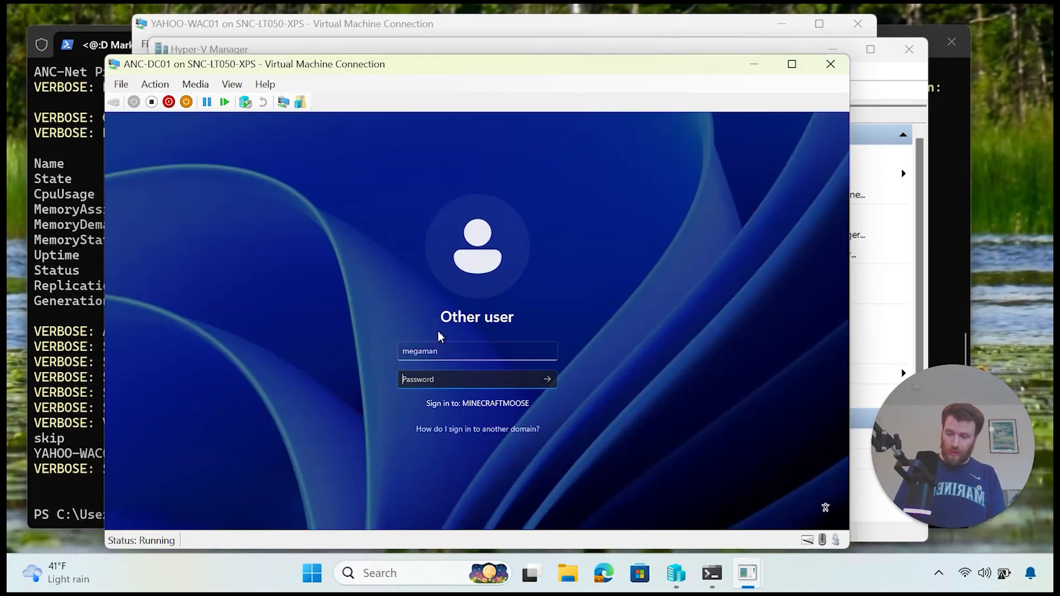
type("••••••••••")
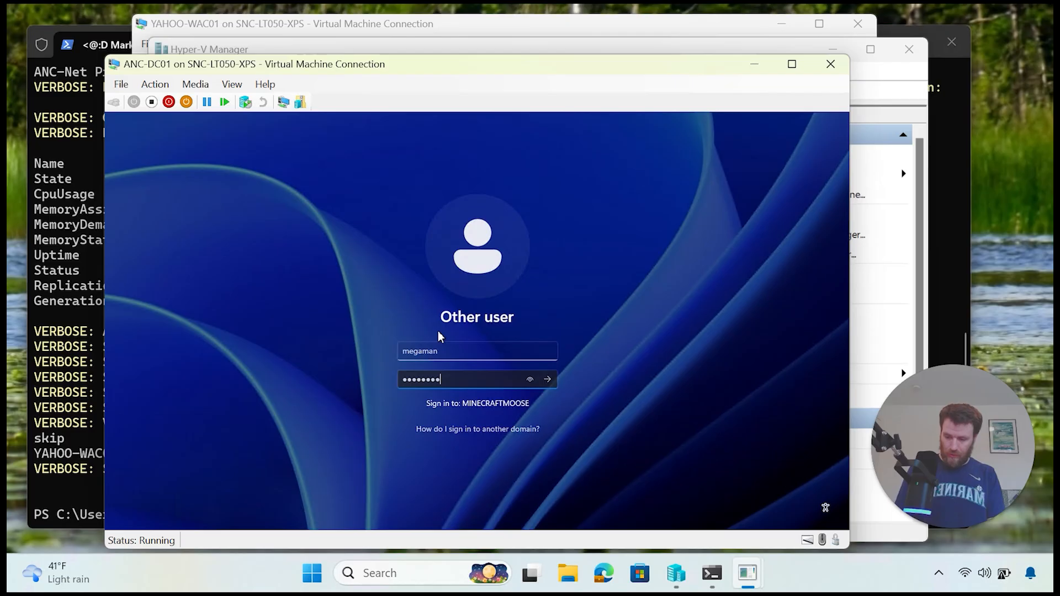
type("•••")
key("Return")
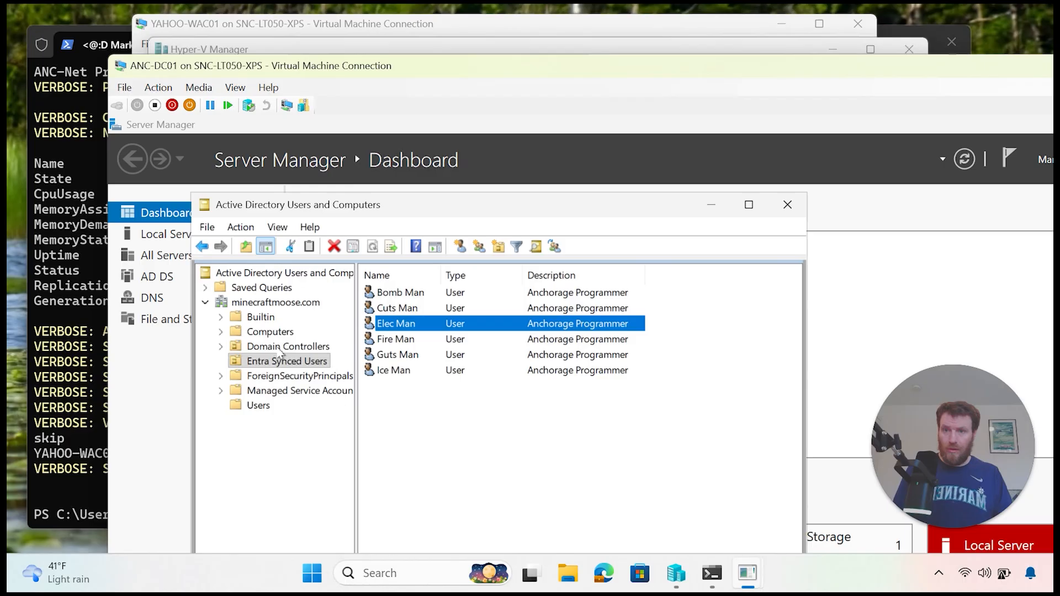
Step: Confirm YAHOO-WAC01 appears in the Computers container, then close the ANC-DC01 console
left_click(269, 332)
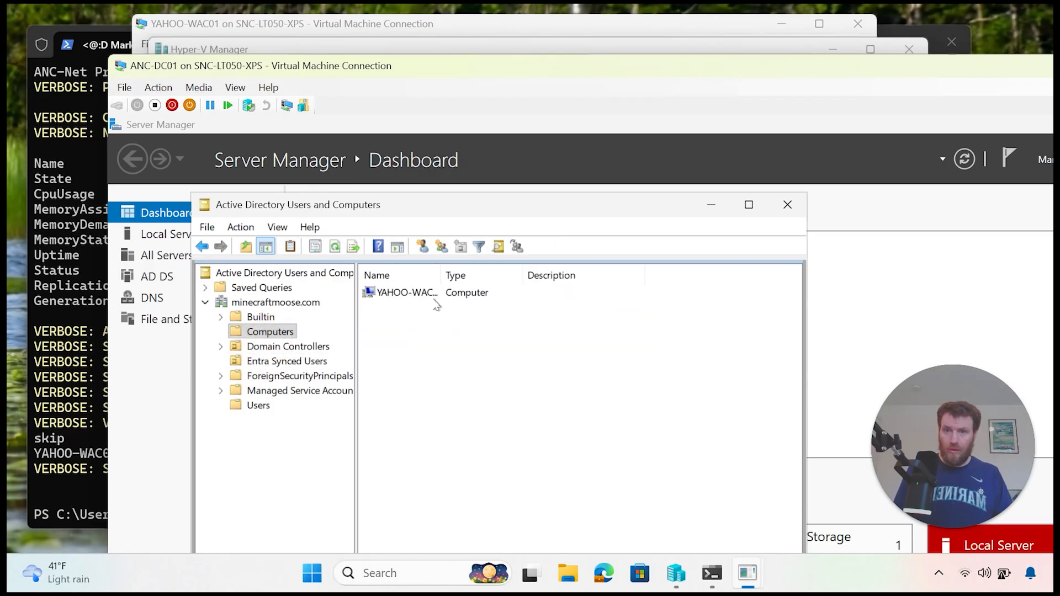
left_click_drag(441, 279, 501, 282)
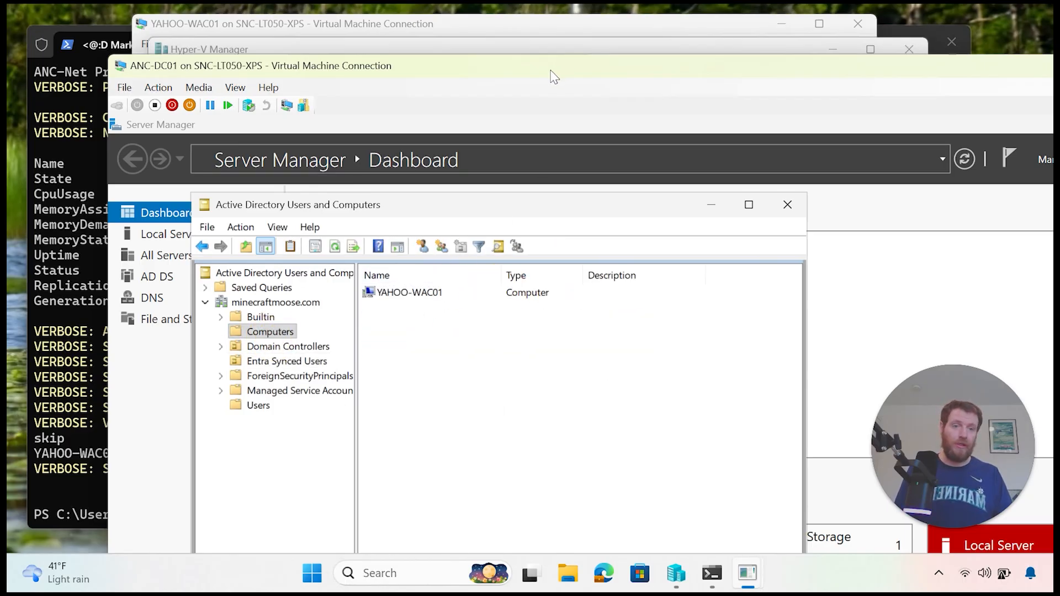
left_click_drag(555, 73, 469, 85)
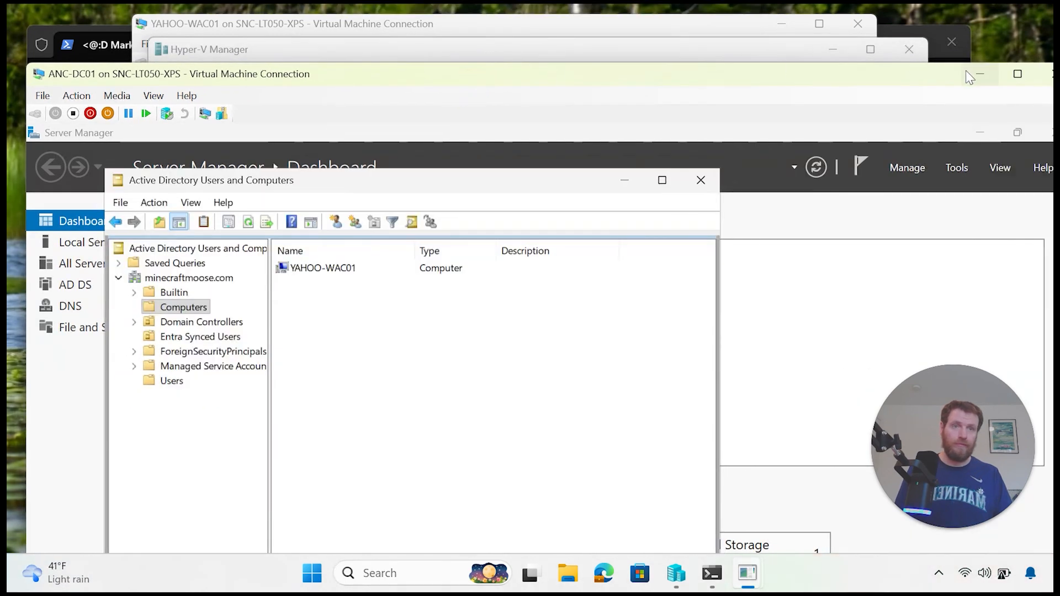
left_click_drag(797, 83, 647, 105)
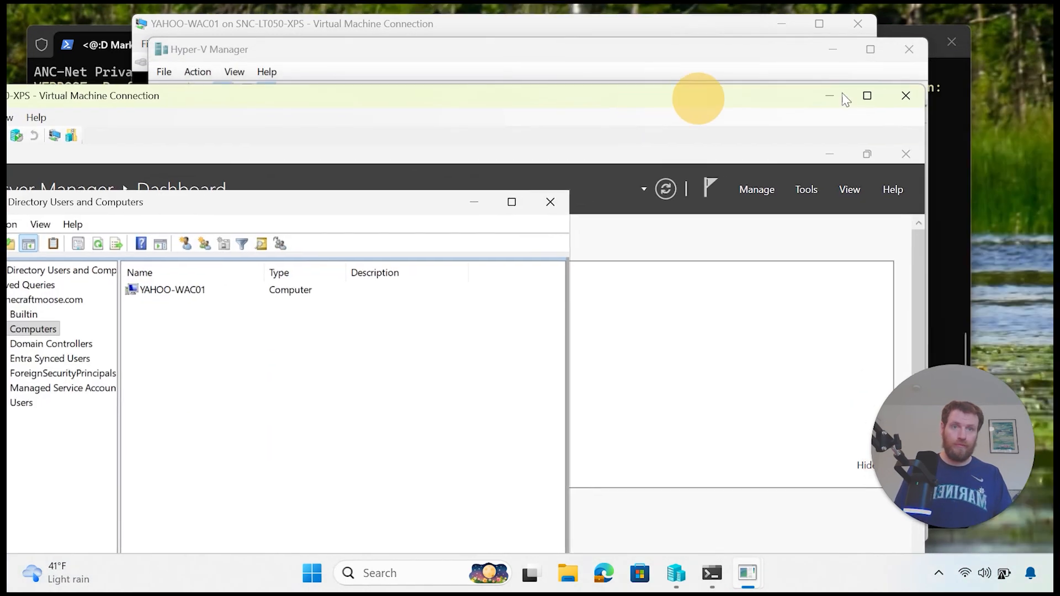
left_click(905, 97)
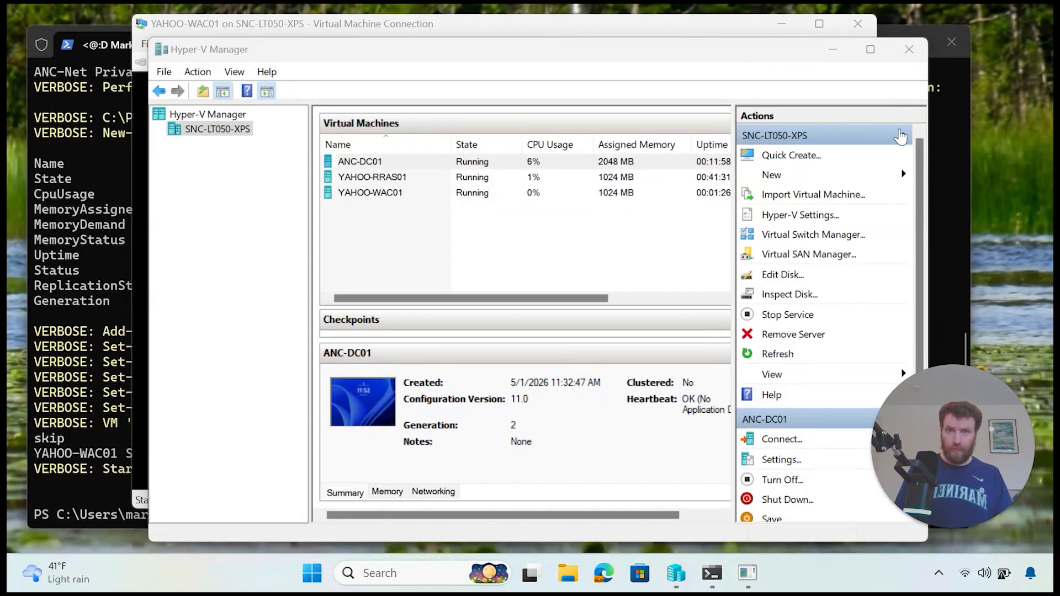
Step: Log on to YAHOO-WAC01 as minecraftmoose\administrator
mouse_move(747, 574)
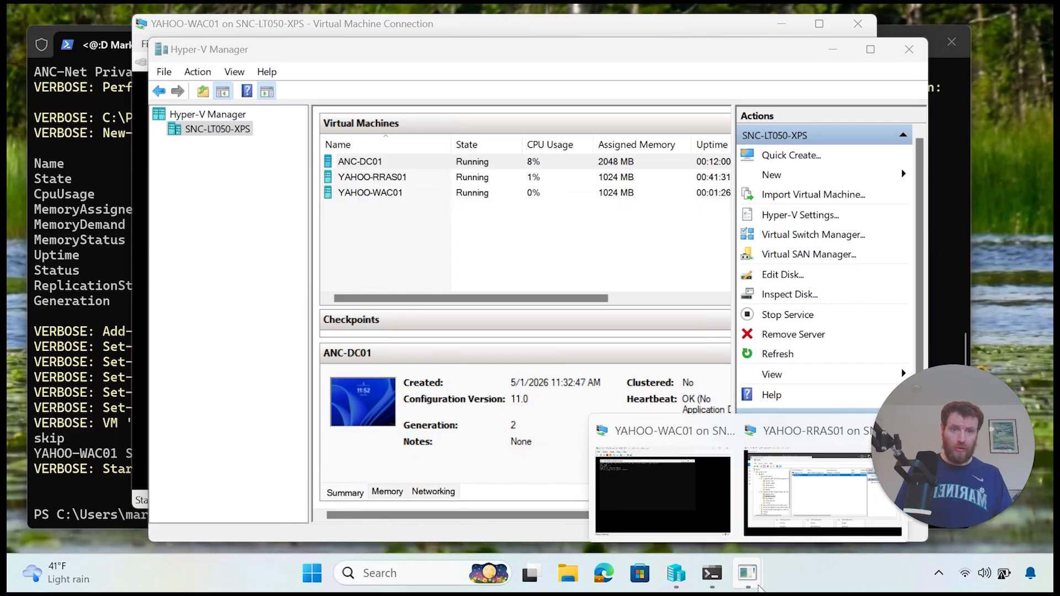
left_click(707, 526)
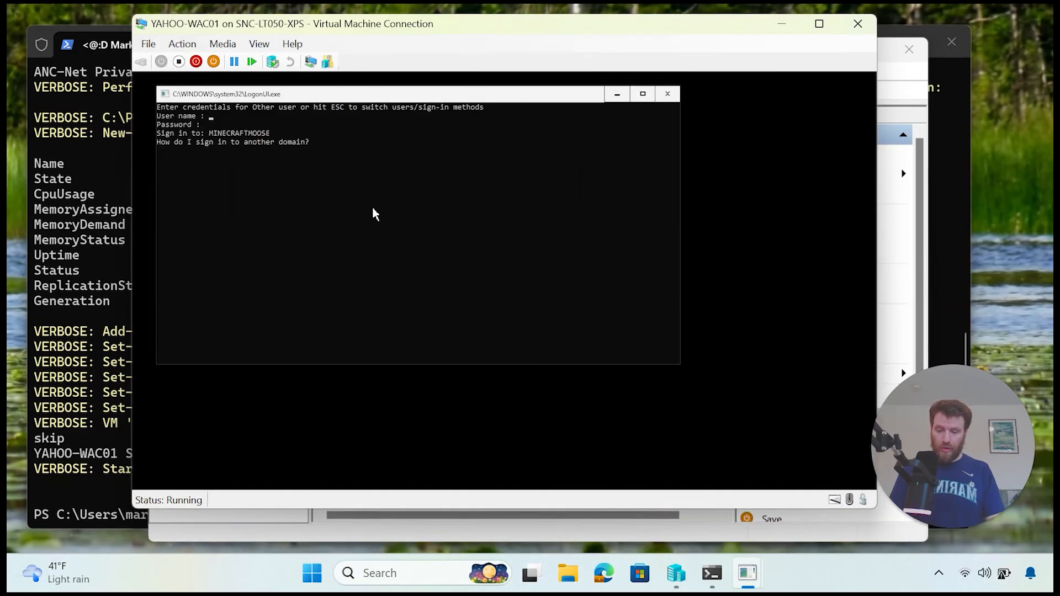
type("minecra")
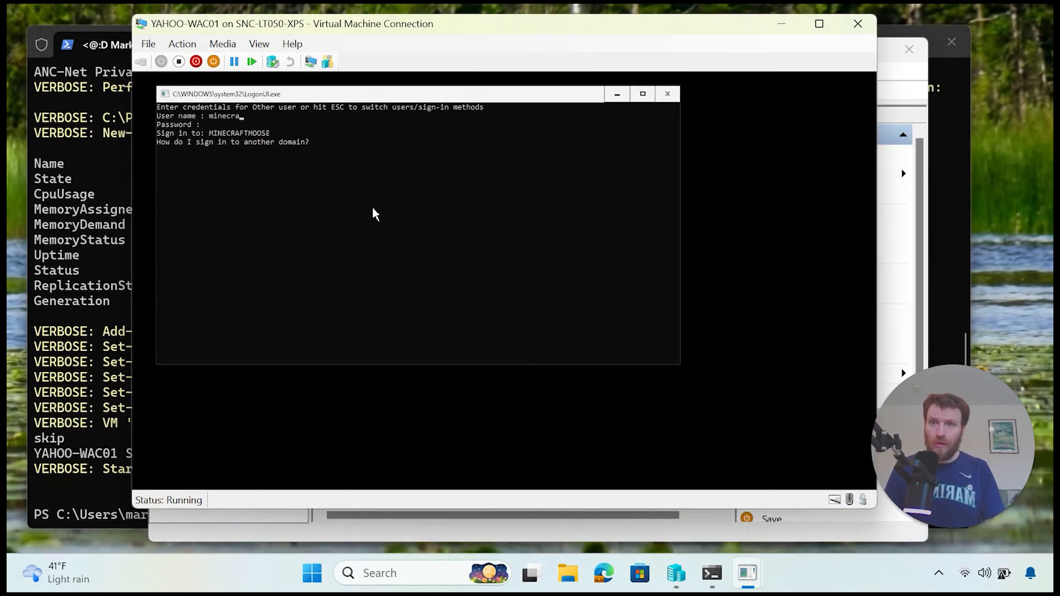
type("ftmoose\\administ")
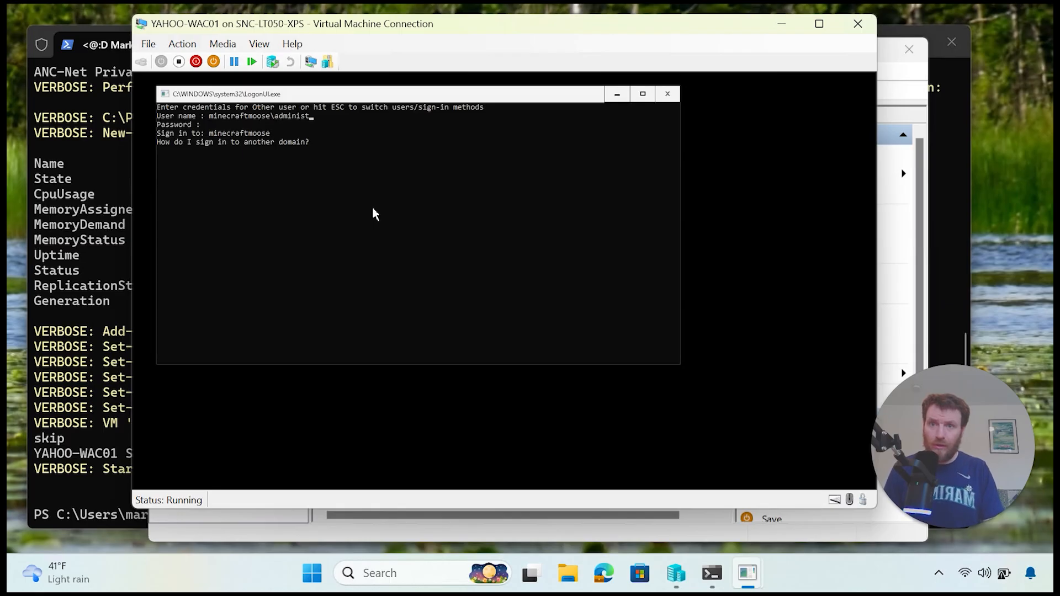
type("rator")
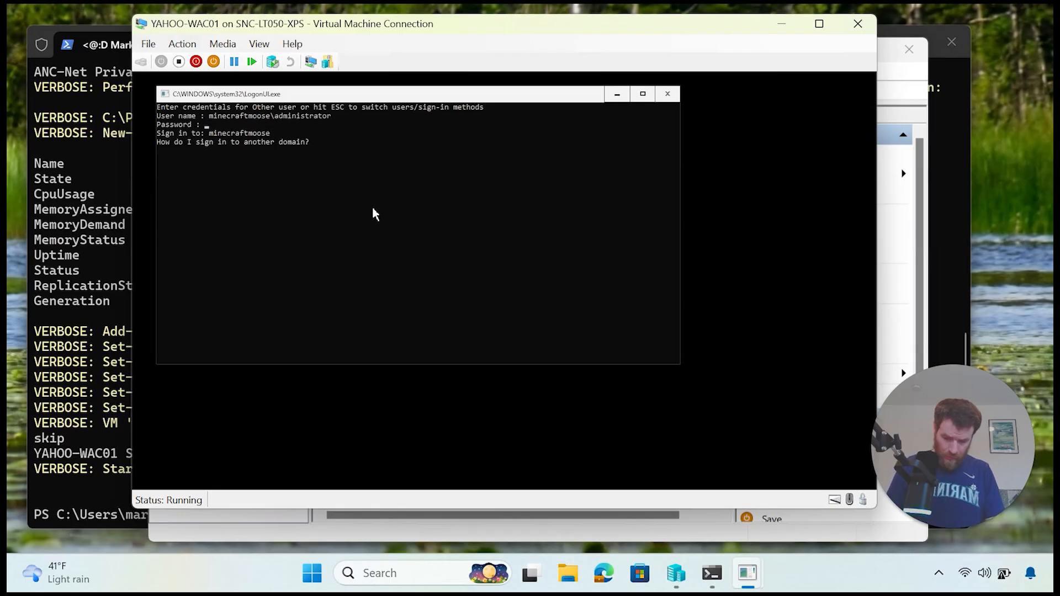
type("*********")
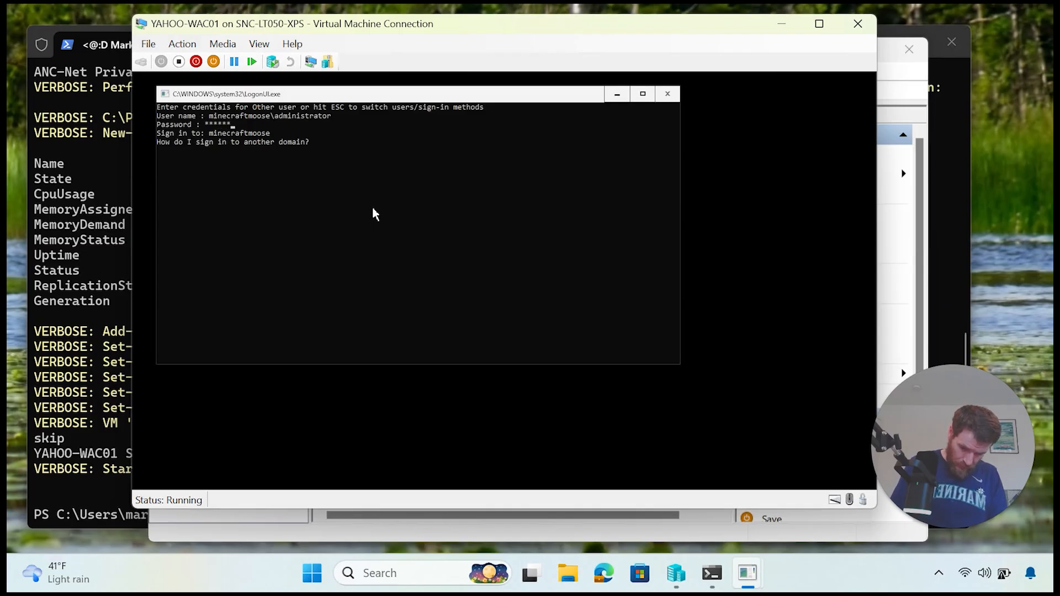
type("***")
key("Return")
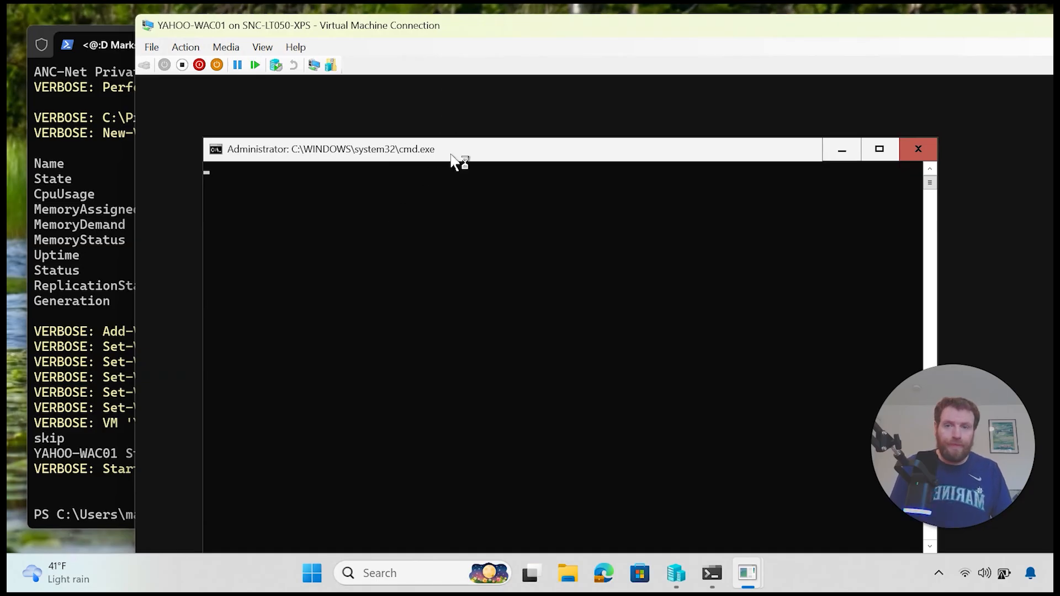
Step: Exit SConfig with option 15 and check the administrator.MINECRAFTMOOSE PowerShell prompt
left_click_drag(449, 147, 447, 92)
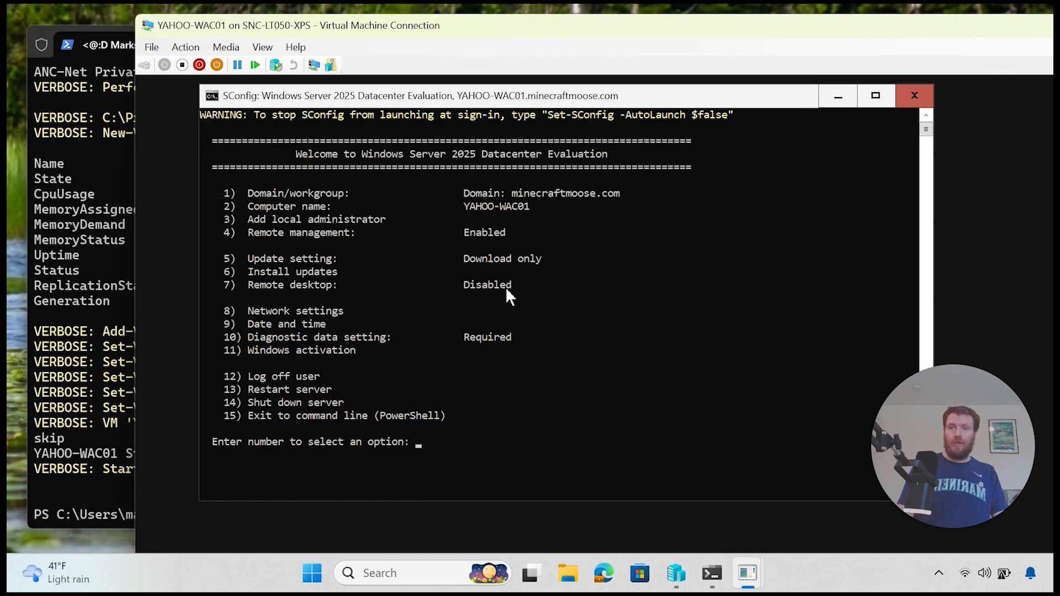
type("15")
key("Return")
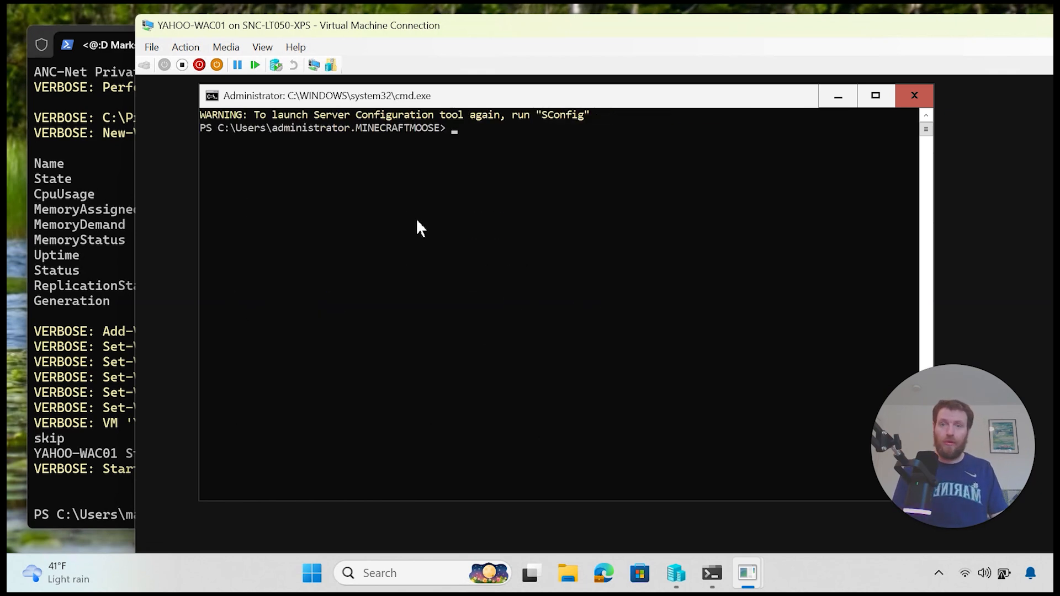
left_click_drag(433, 130, 300, 128)
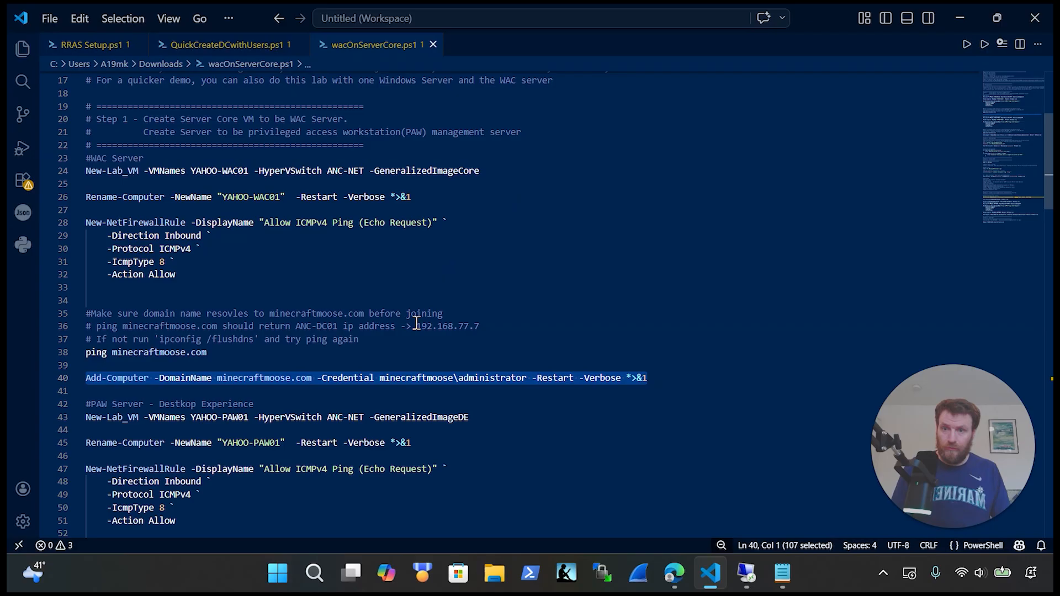
scroll(403, 373, "down", 2)
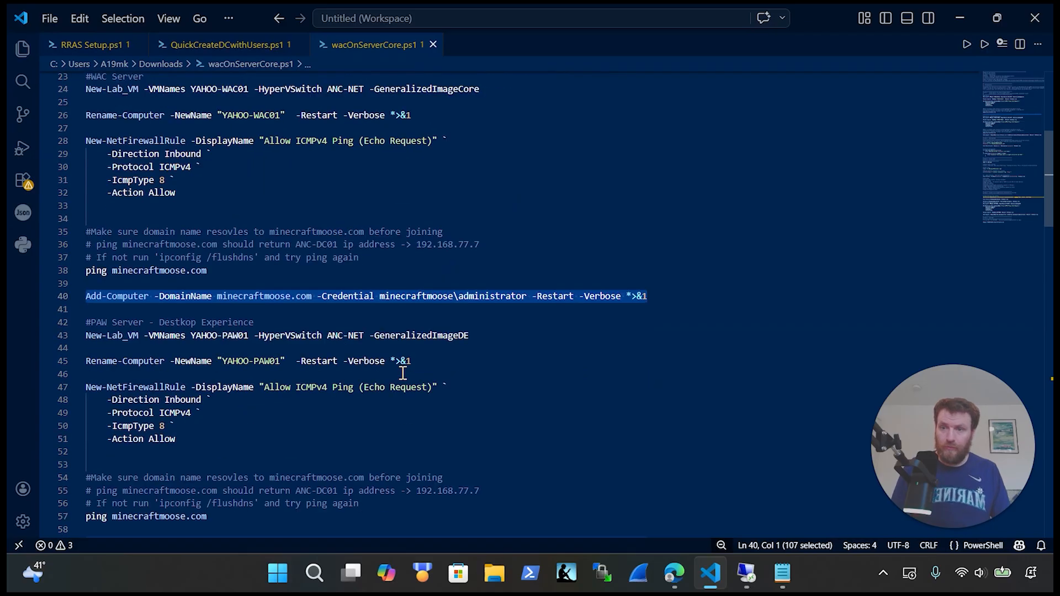
scroll(403, 373, "down", 2)
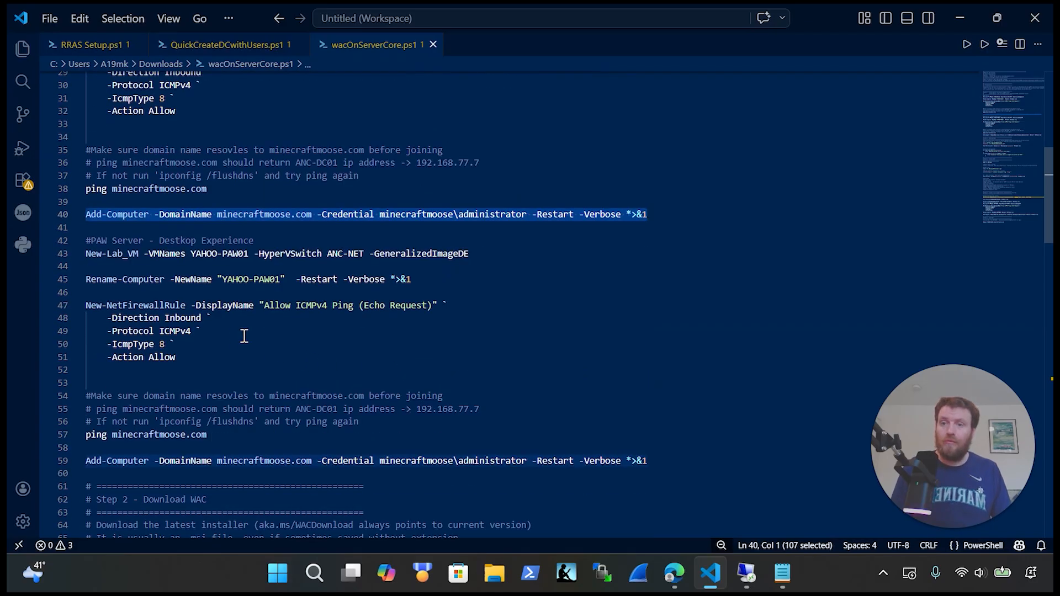
left_click(210, 356)
left_click_drag(209, 356, 59, 229)
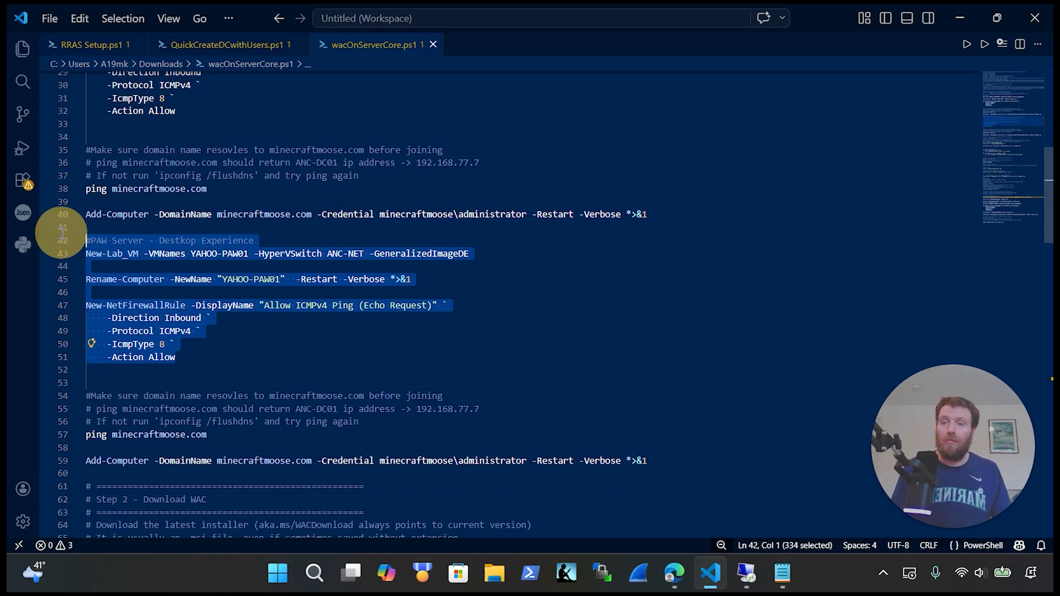
scroll(298, 348, "down", 2)
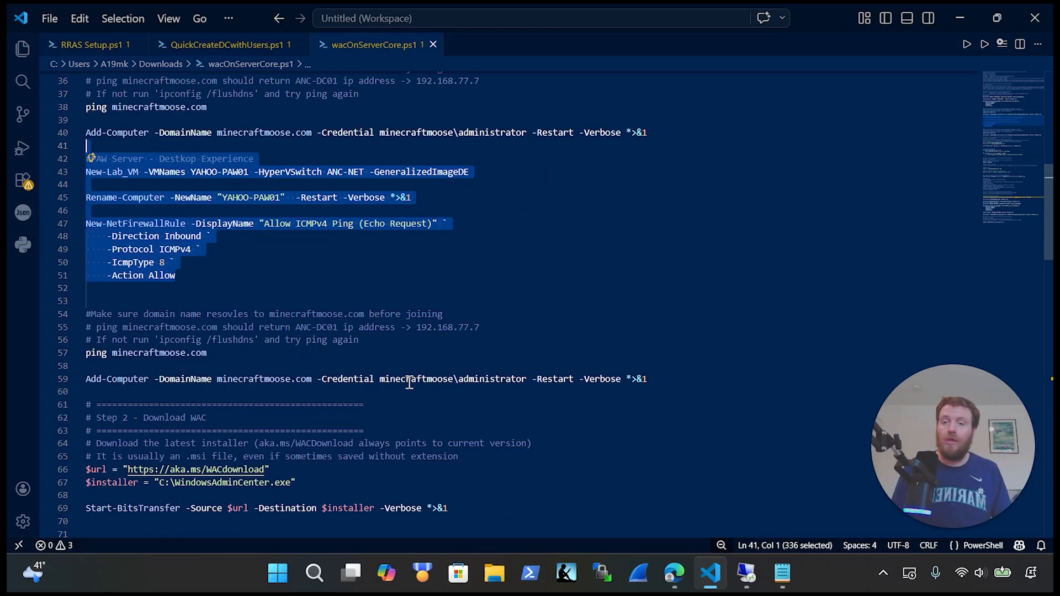
left_click(660, 379)
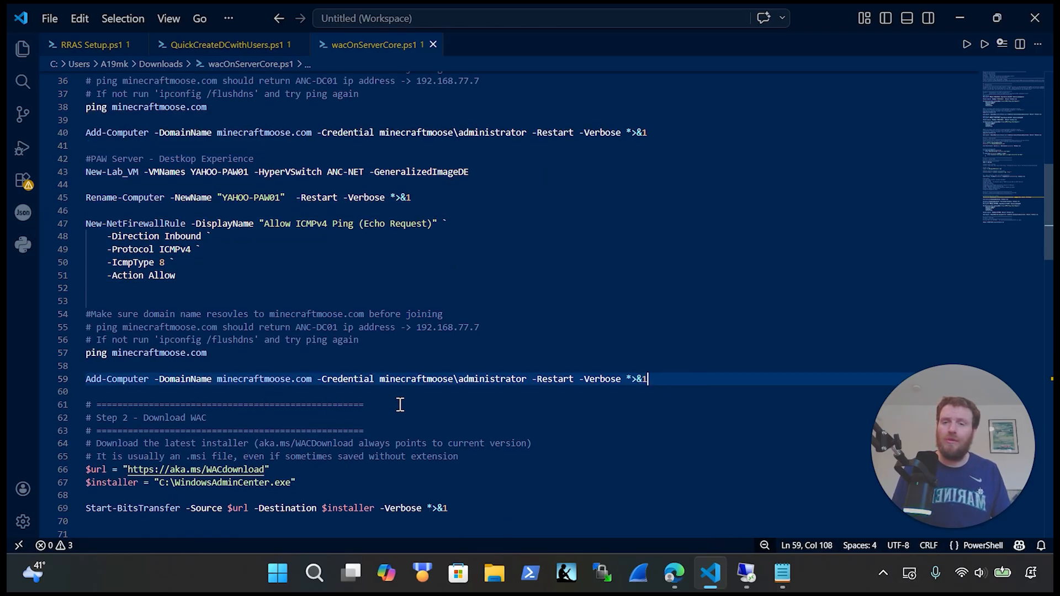
scroll(480, 428, "down", 6)
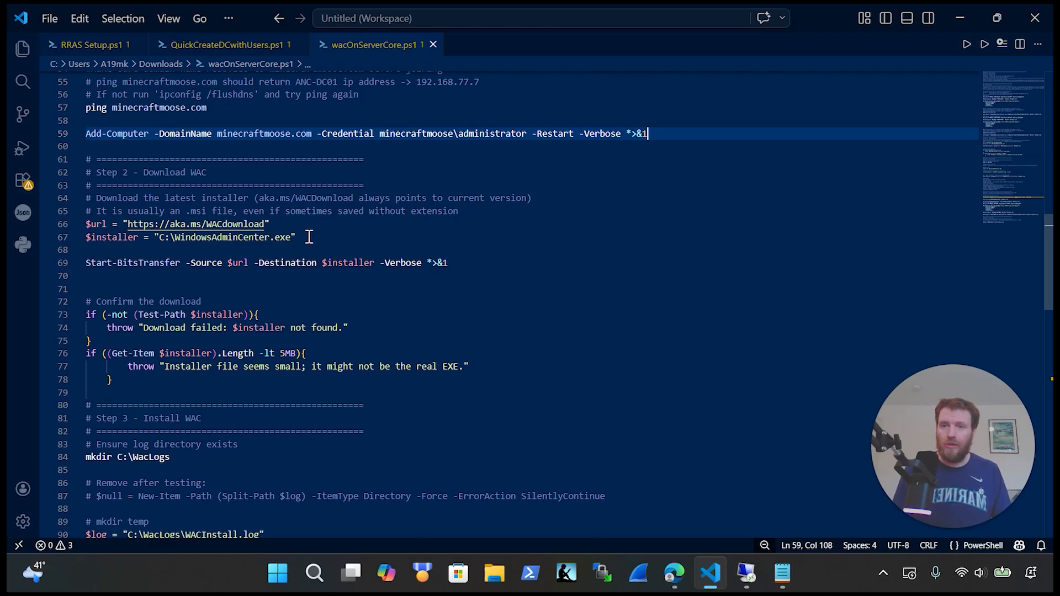
left_click_drag(297, 237, 71, 225)
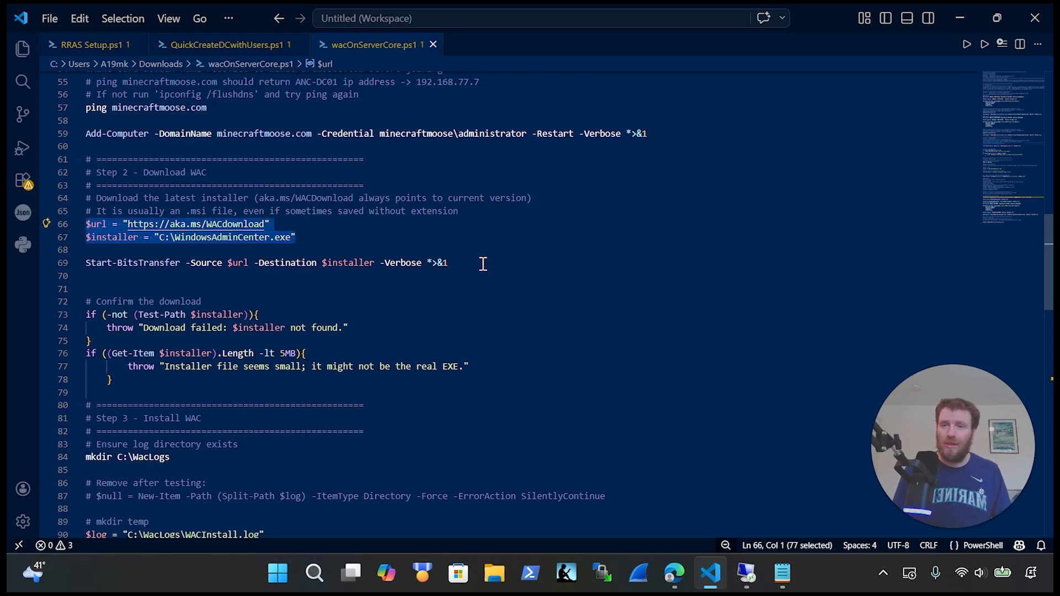
left_click_drag(483, 263, 78, 269)
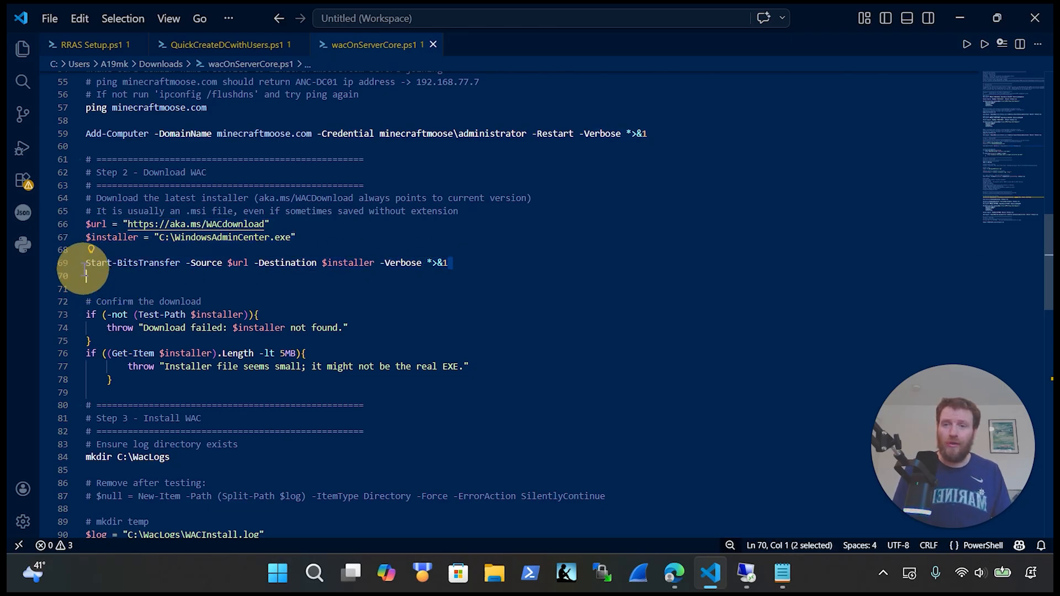
left_click_drag(55, 348, 32, 313)
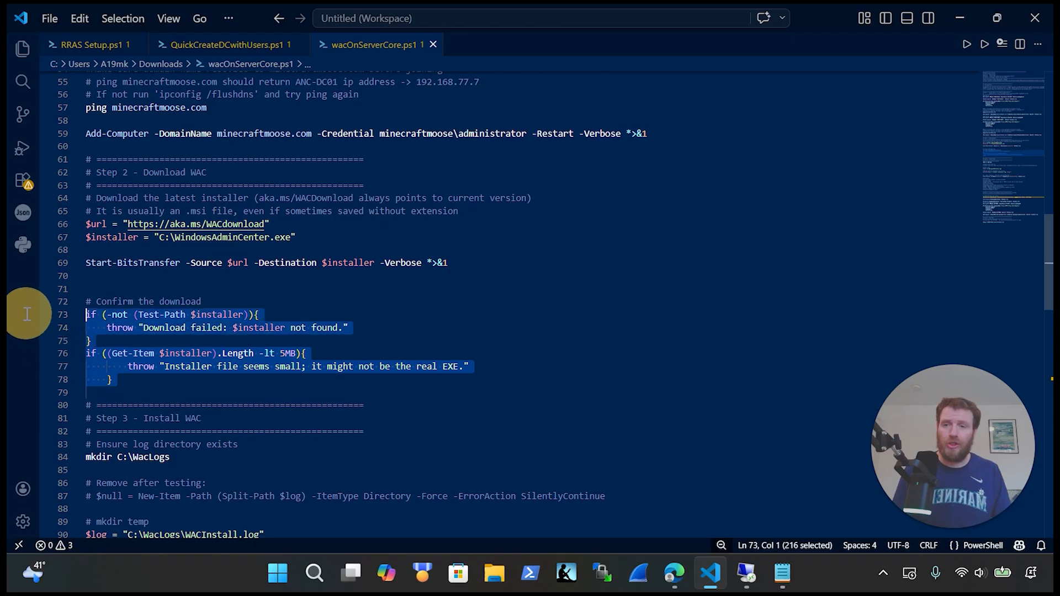
scroll(414, 334, "down", 2)
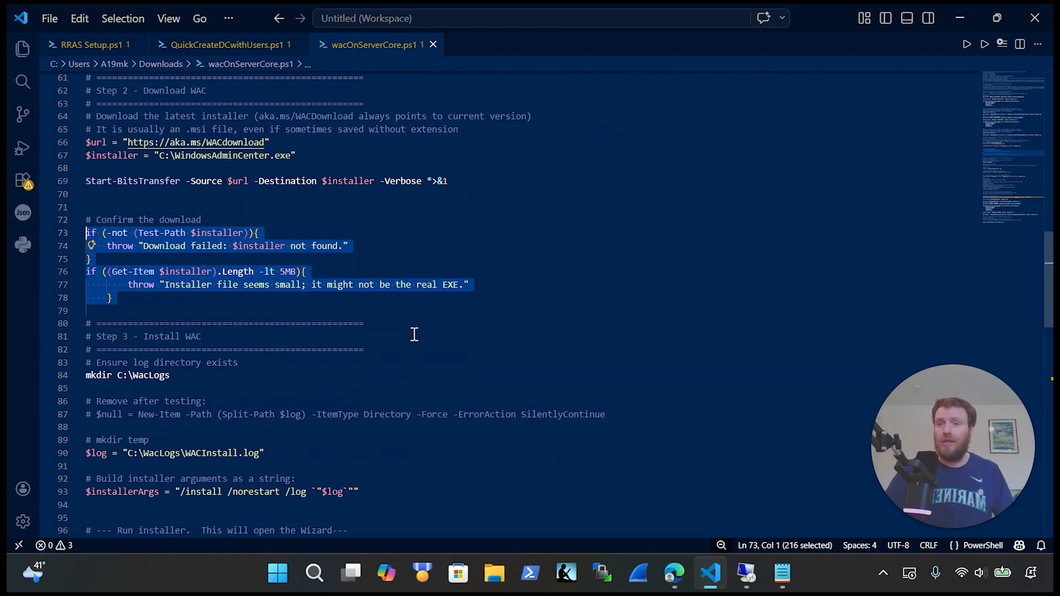
left_click(354, 248)
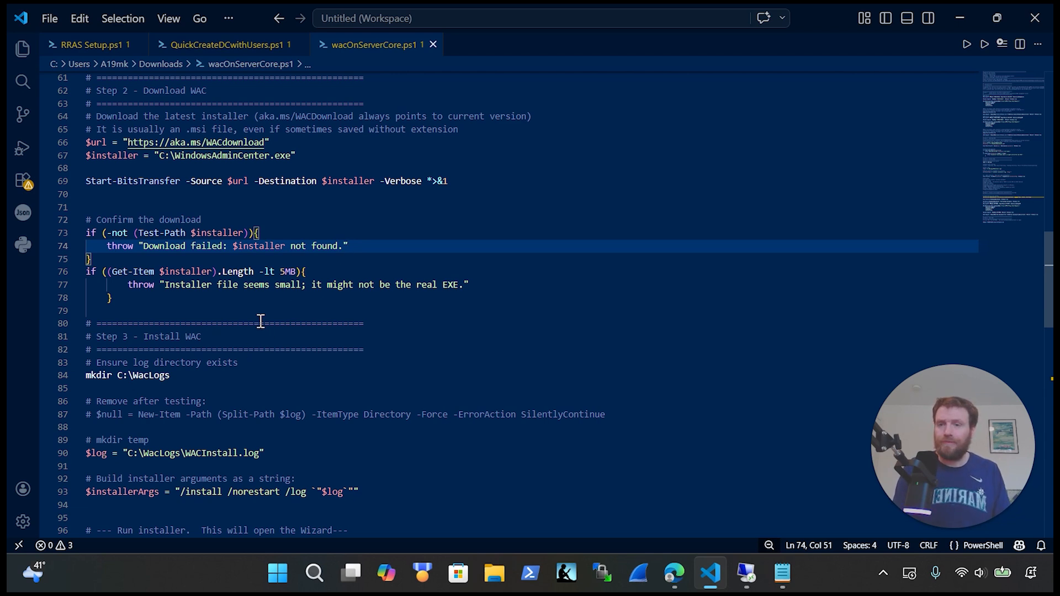
Step: Review the $log path, $installerArgs and the GUI Steps installer notes (lines 99–109)
scroll(260, 321, "down", 1)
left_click_drag(213, 337, 91, 334)
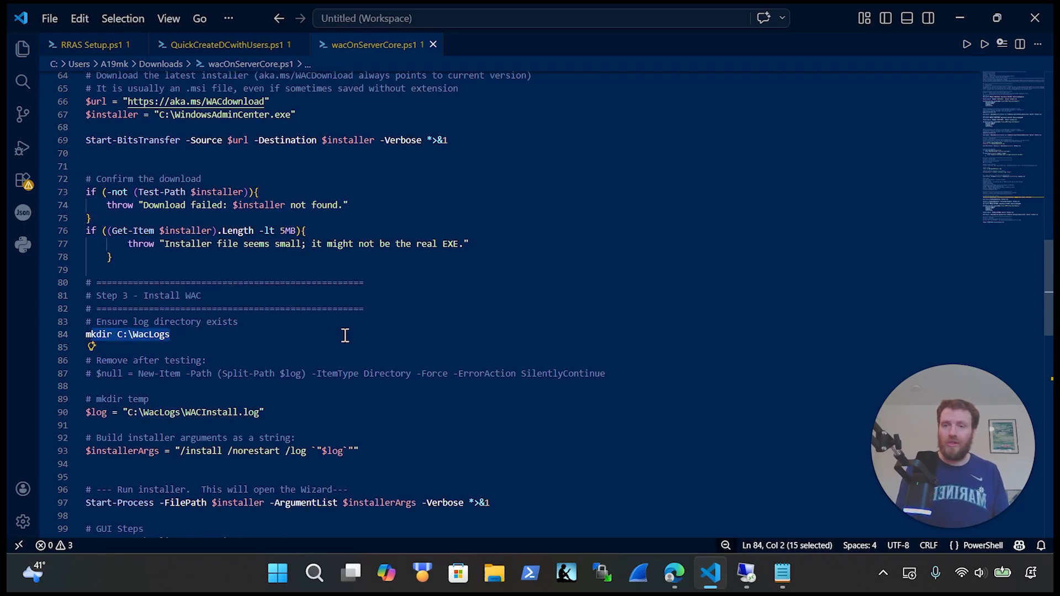
scroll(345, 335, "down", 1)
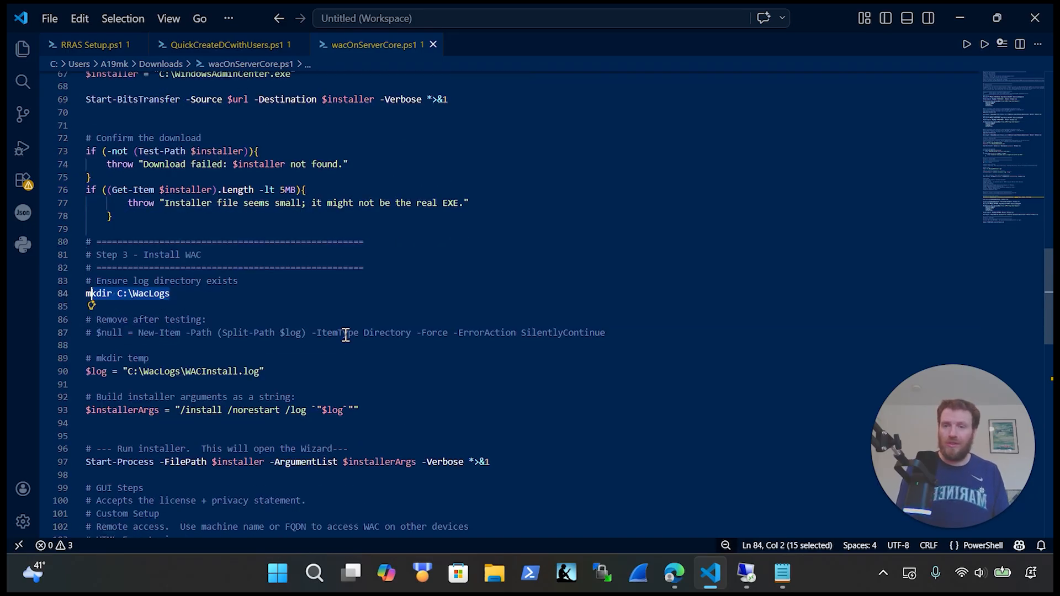
left_click(296, 371)
scroll(297, 371, "down", 3)
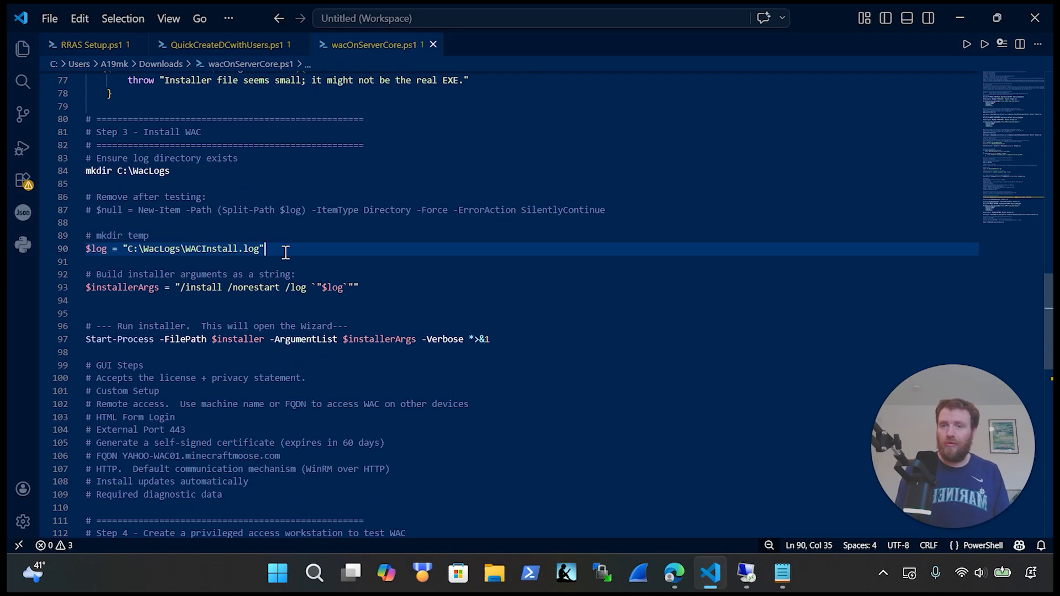
left_click(405, 294)
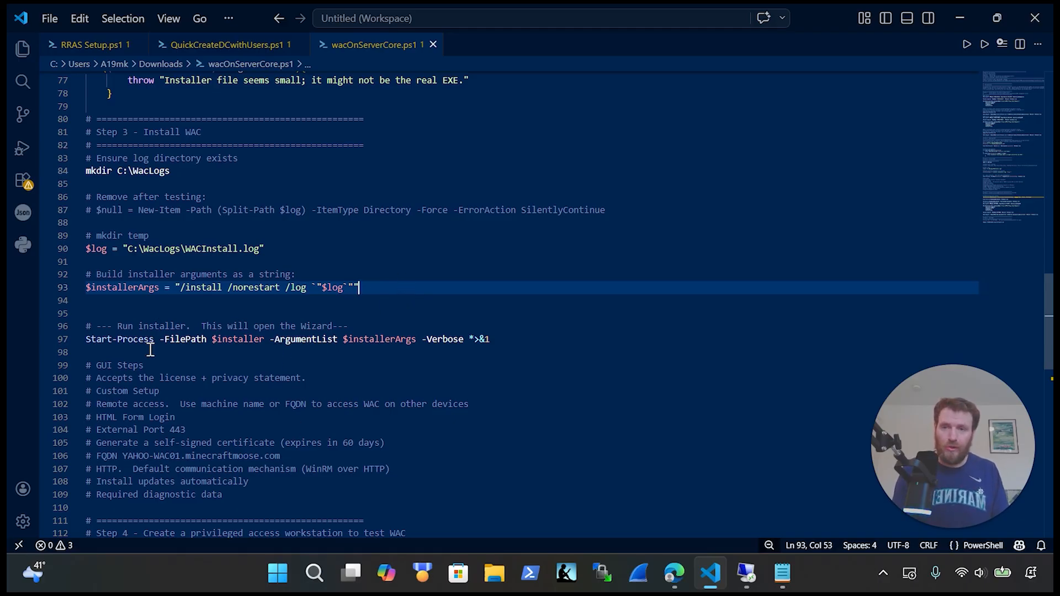
scroll(574, 383, "down", 5)
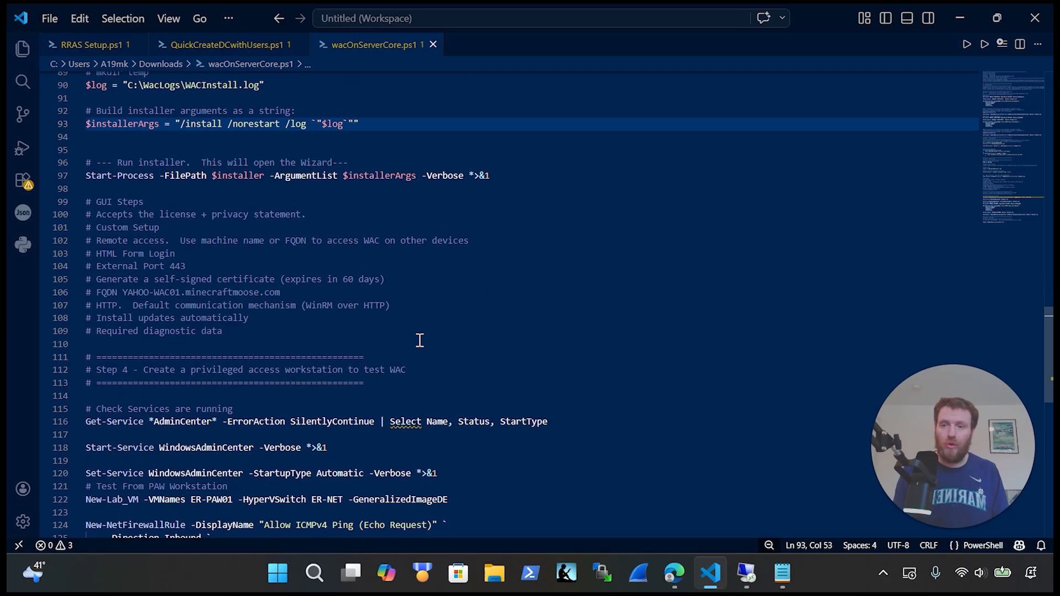
scroll(419, 338, "down", 1)
left_click(287, 292)
left_click_drag(287, 292, 77, 157)
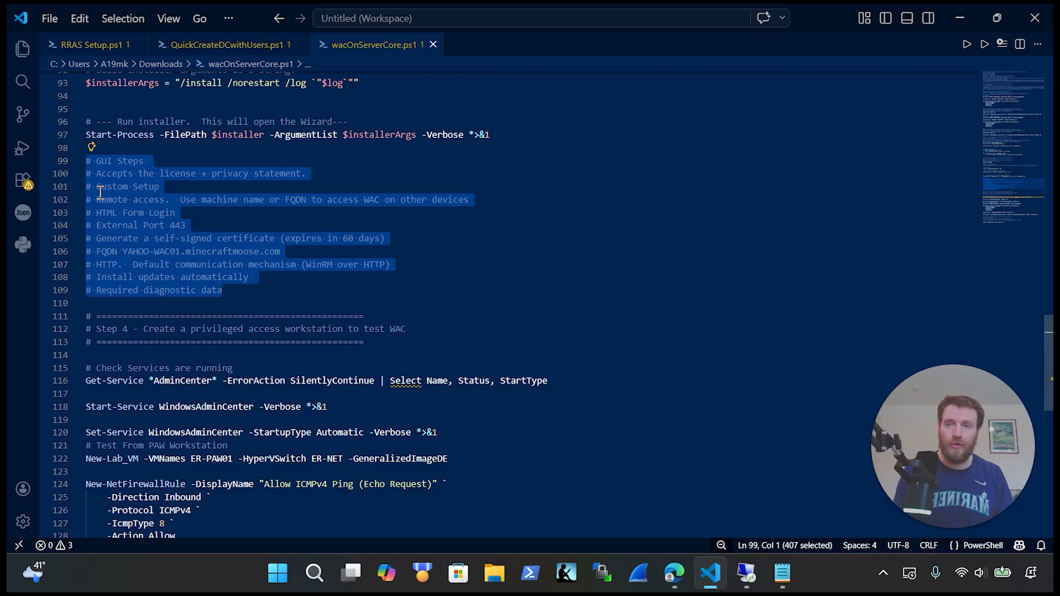
left_click(226, 291)
left_click_drag(245, 299, 85, 200)
scroll(339, 348, "down", 2)
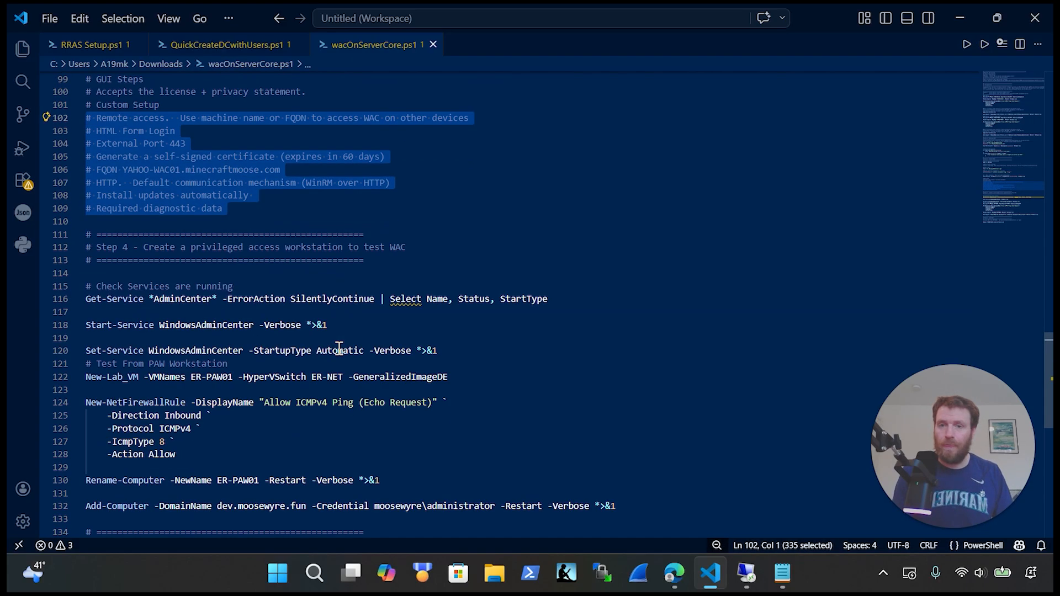
Step: Delete the old ER-PAW01 workstation commands from the script
left_click_drag(568, 298, 47, 300)
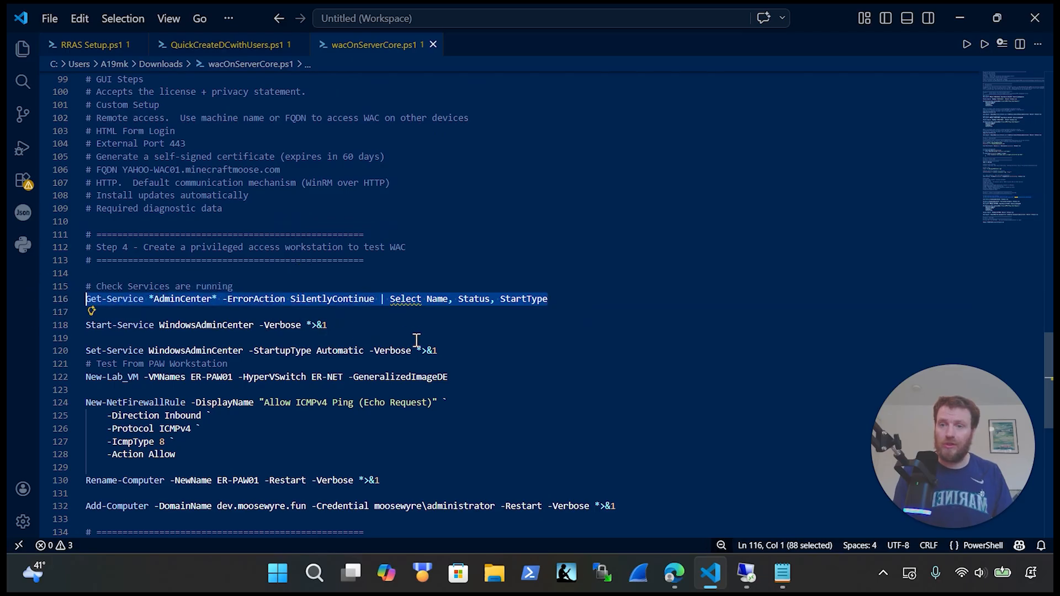
scroll(428, 392, "down", 1)
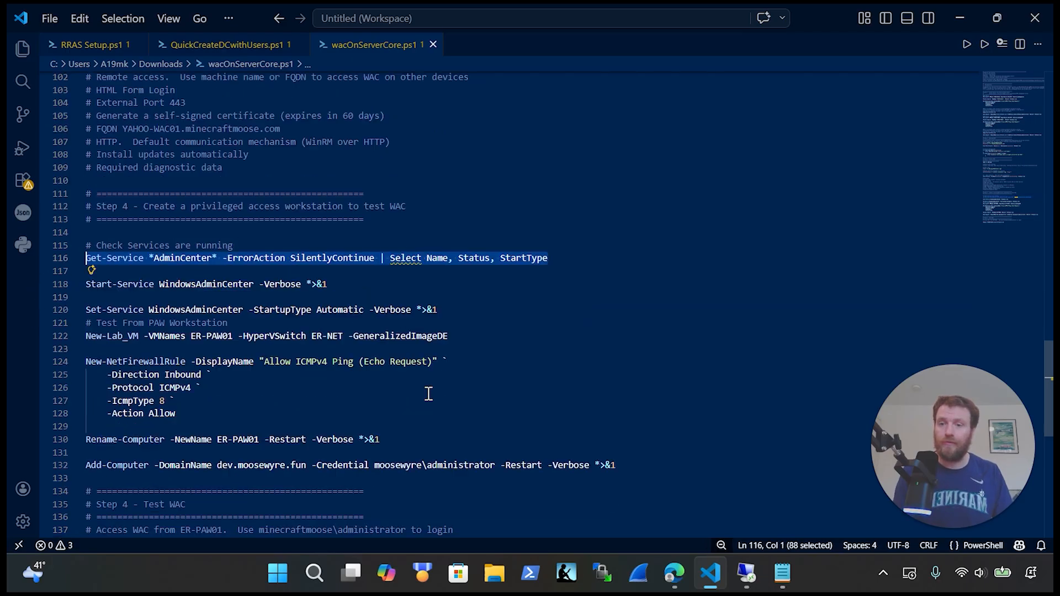
left_click_drag(651, 465, 51, 323)
key("Delete")
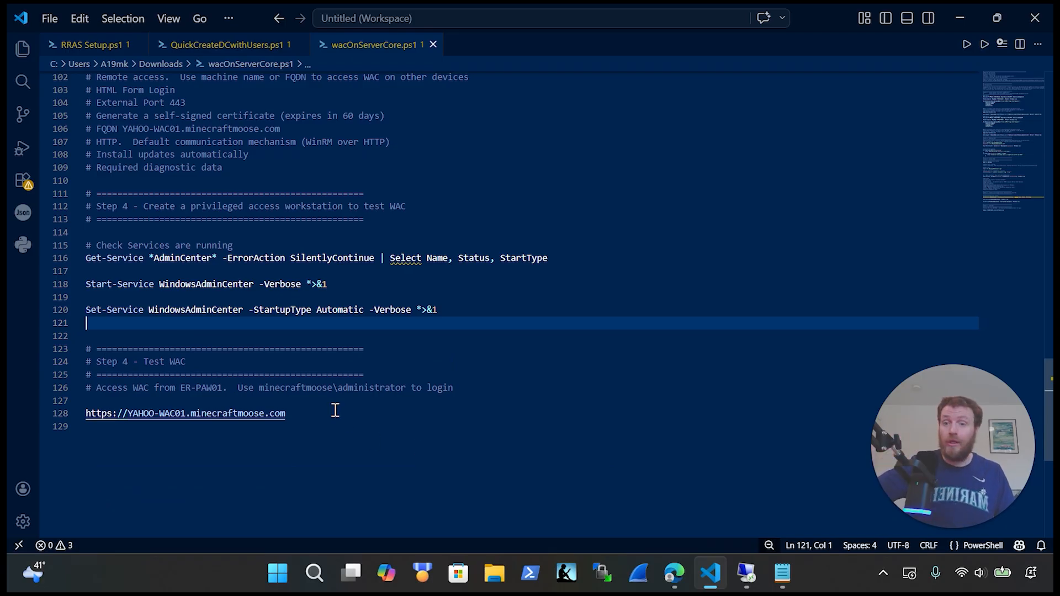
Step: Select the download and install commands from line 65 onward for copying
left_click_drag(286, 413, 82, 409)
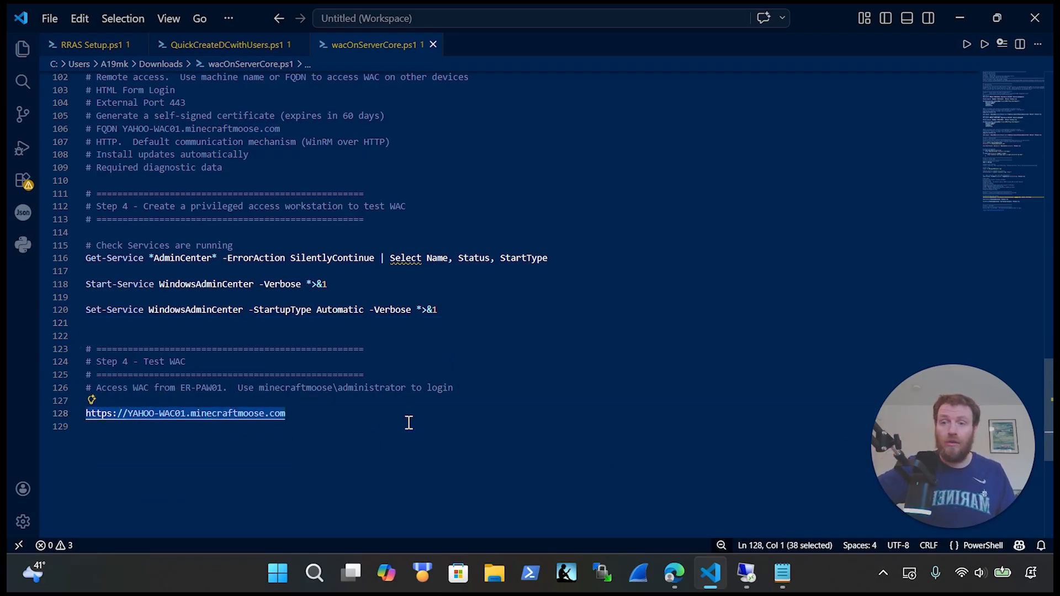
scroll(427, 419, "up", 20)
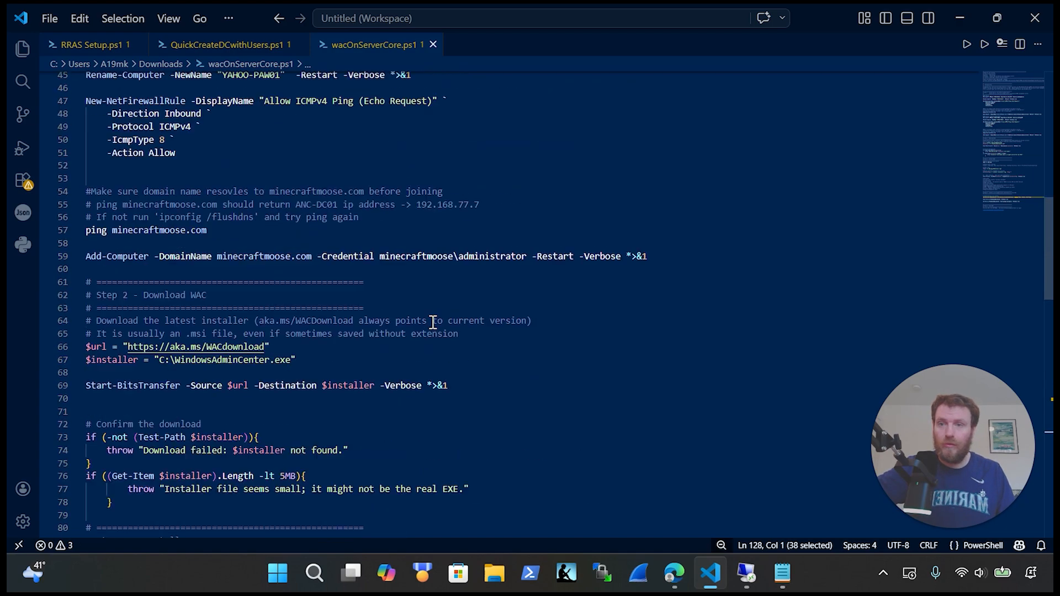
scroll(433, 321, "up", 6)
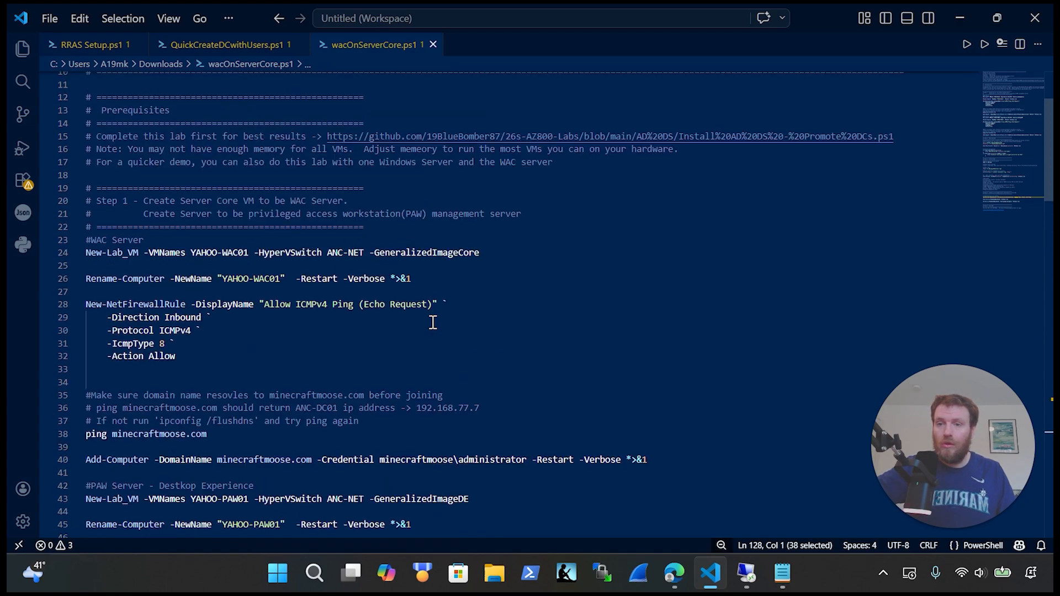
scroll(433, 321, "down", 2)
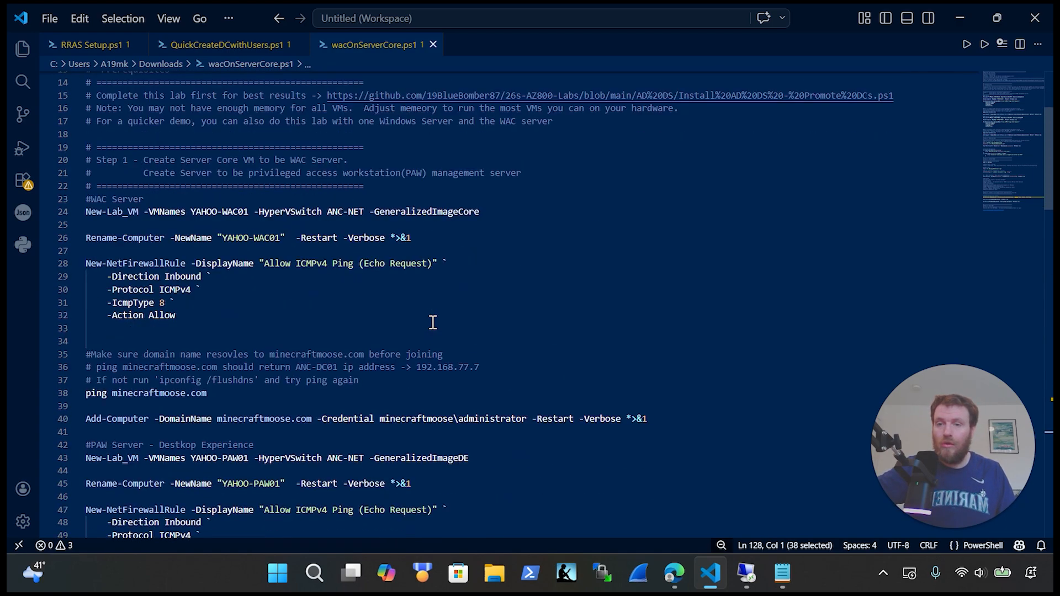
scroll(414, 355, "down", 4)
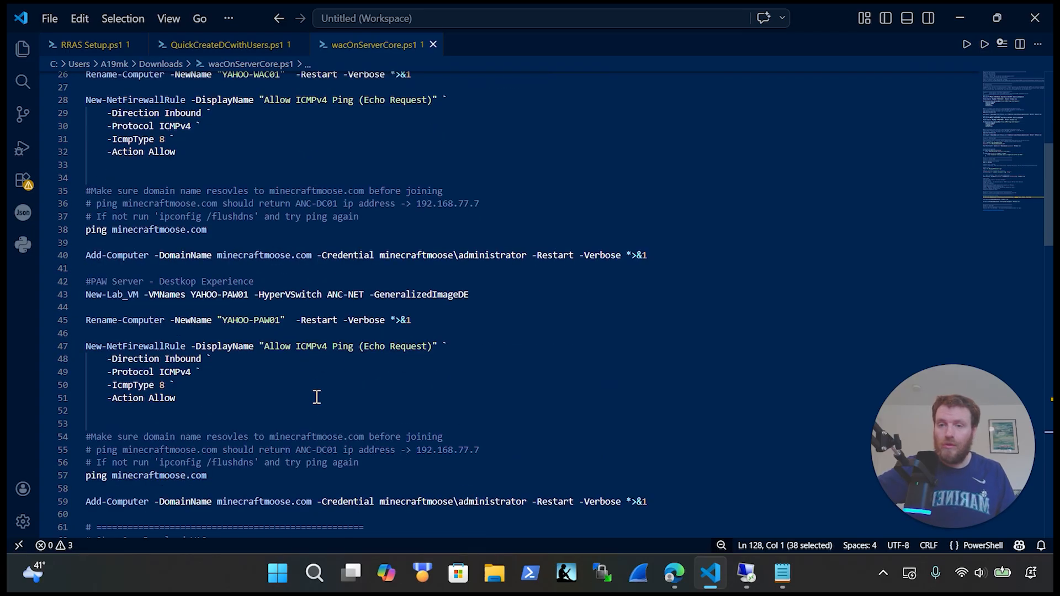
left_click_drag(317, 398, 110, 359)
scroll(249, 366, "down", 6)
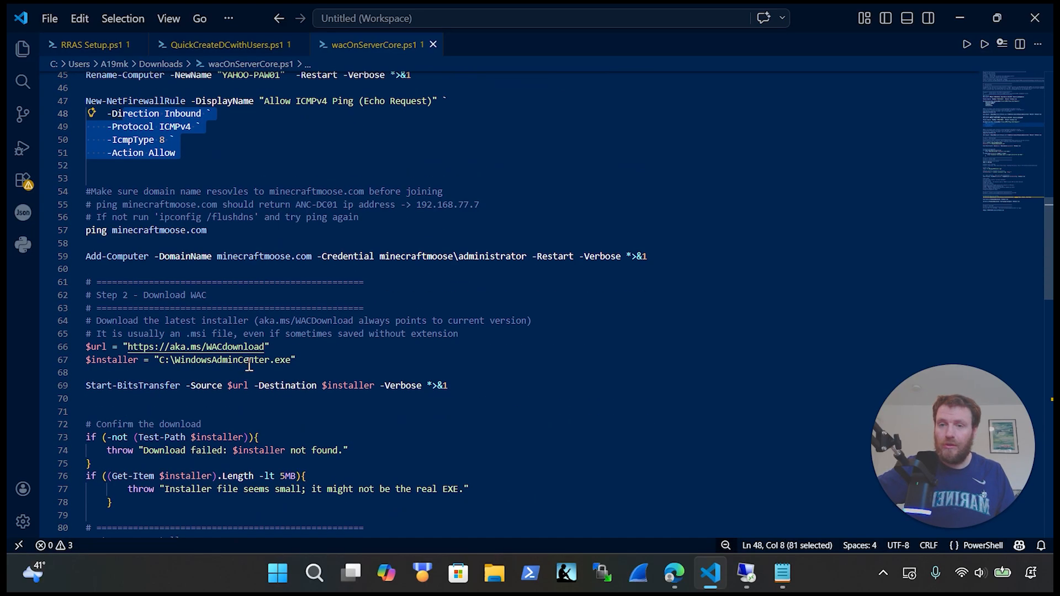
scroll(296, 319, "down", 3)
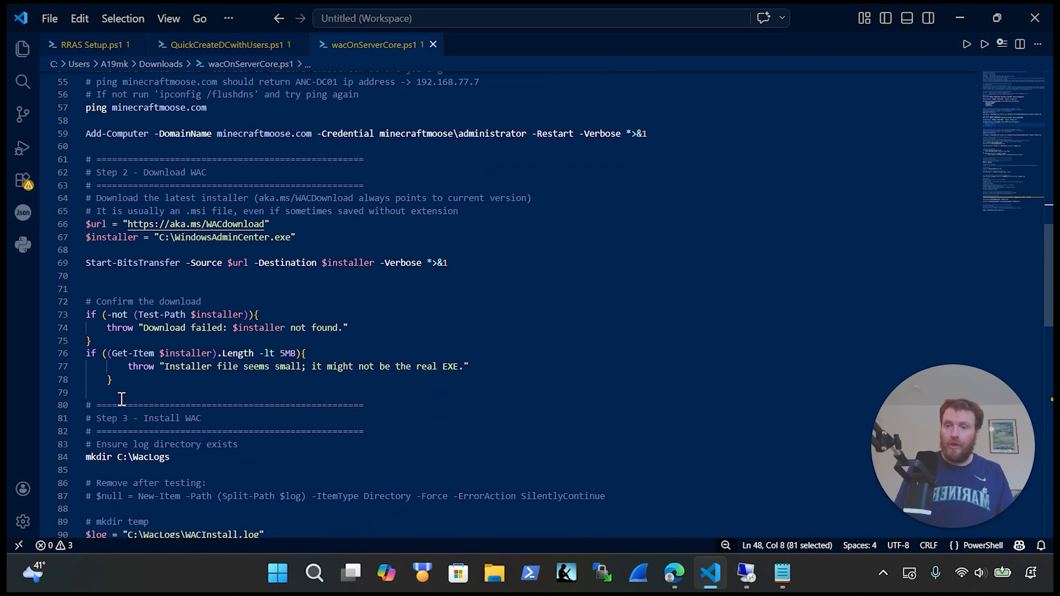
scroll(122, 399, "down", 2)
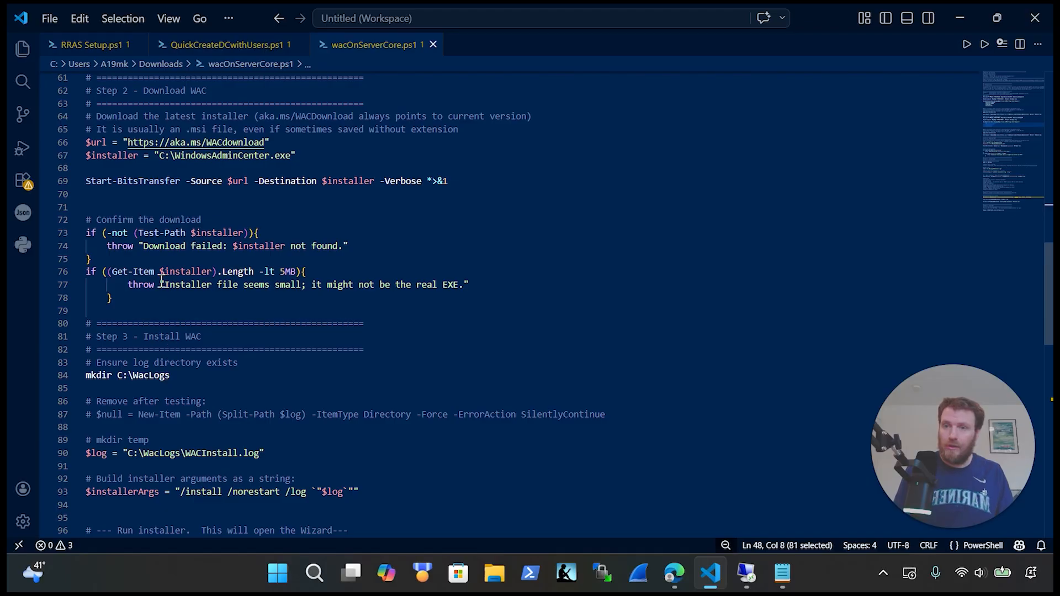
scroll(161, 281, "down", 2)
left_click_drag(529, 461, 317, 384)
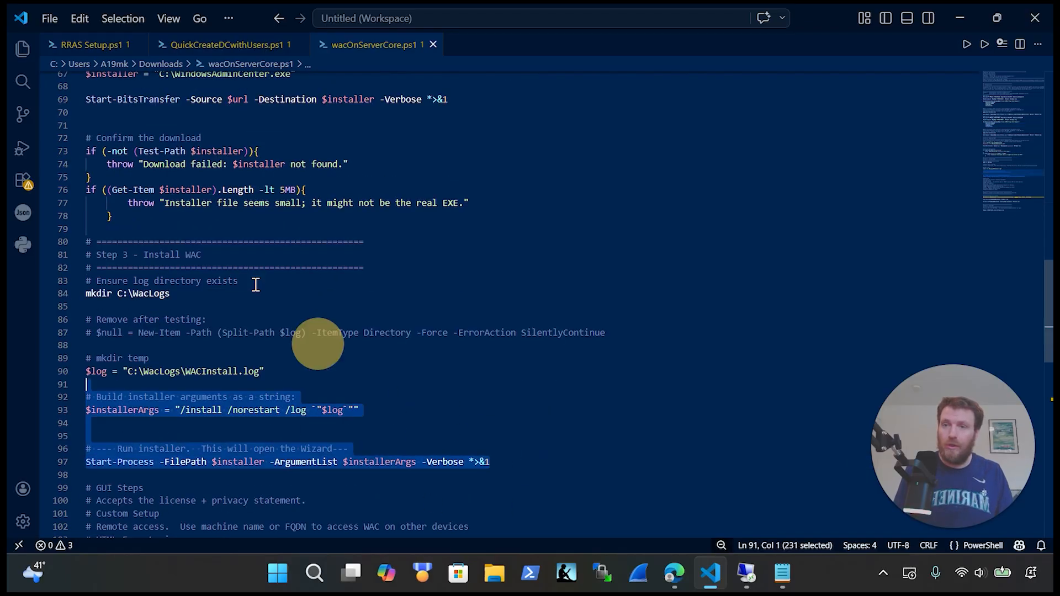
left_click_drag(256, 285, 86, 466)
key("ctrl+c")
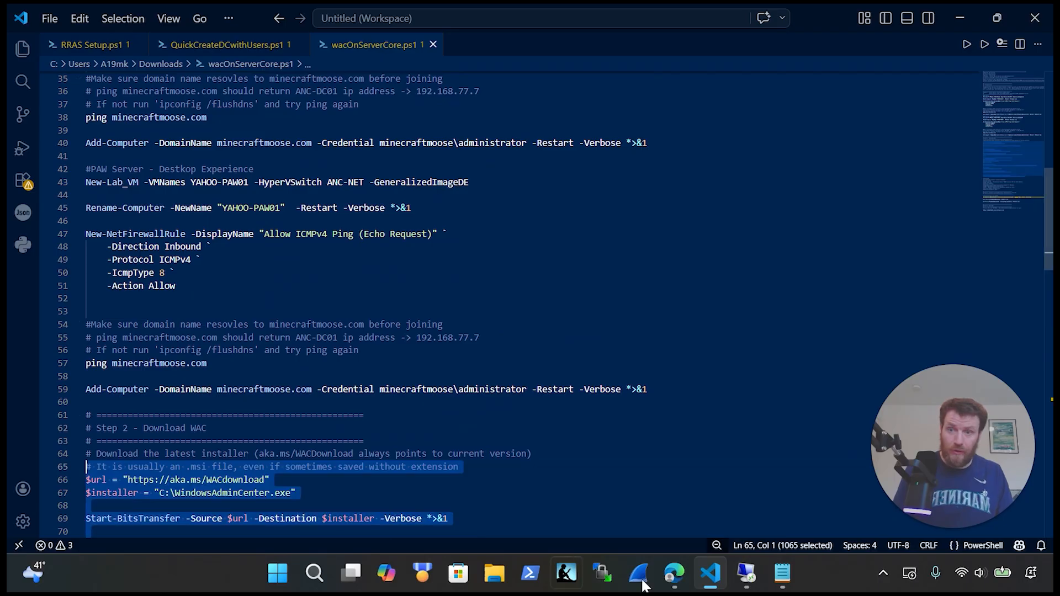
Step: On YAHOO-WAC01, clear the console, paste and run the download/install commands, and reposition the setup wizard
left_click(738, 577)
type("cls")
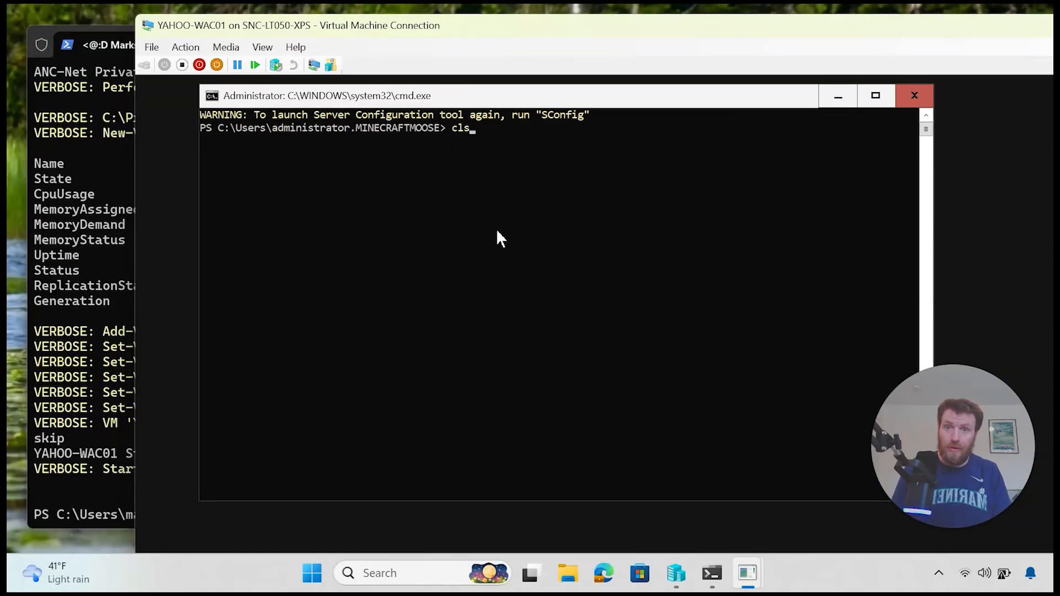
key("Return")
key("ctrl+v")
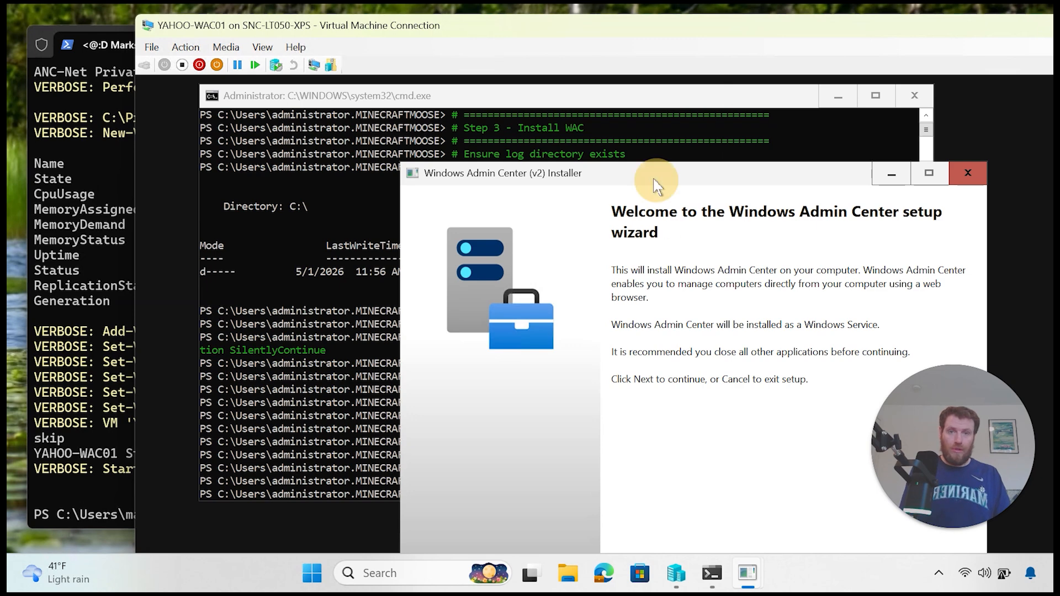
left_click_drag(653, 178, 513, 105)
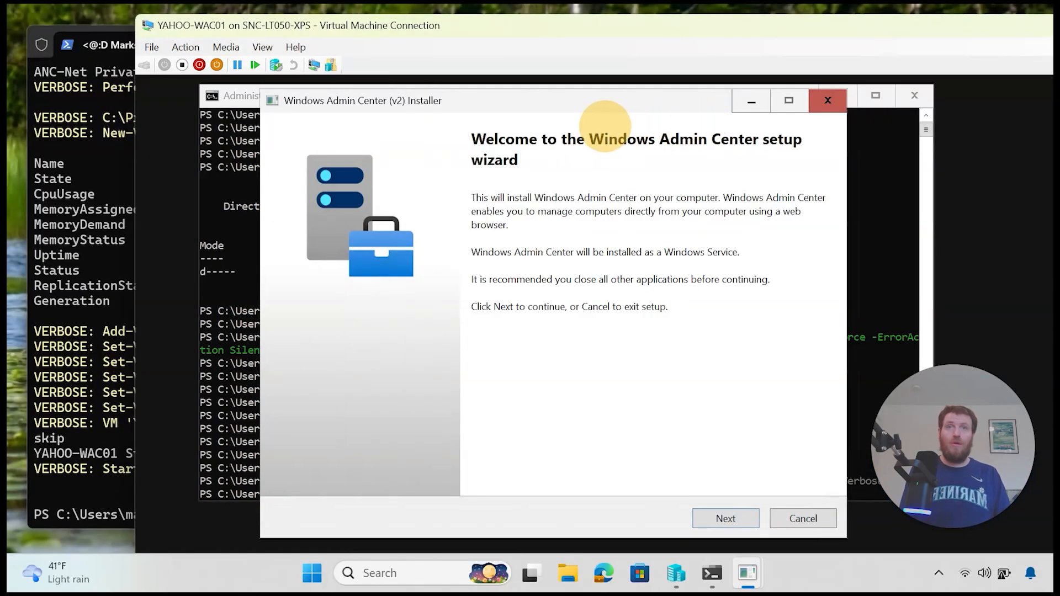
Step: Accept the license and keep custom setup, remote access, HTML form login and external port 443
left_click(718, 515)
left_click(397, 463)
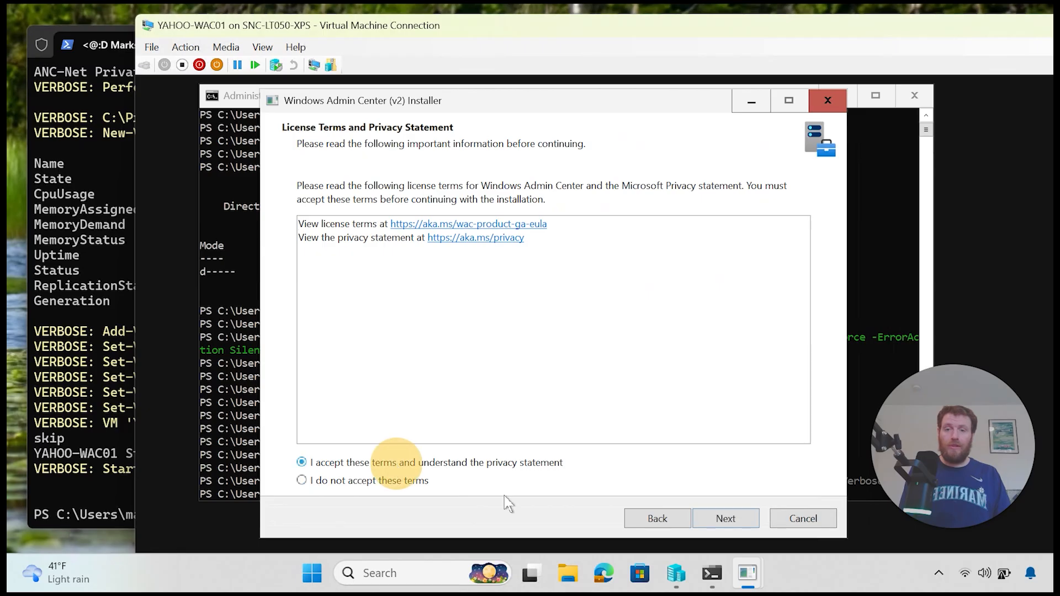
left_click(712, 519)
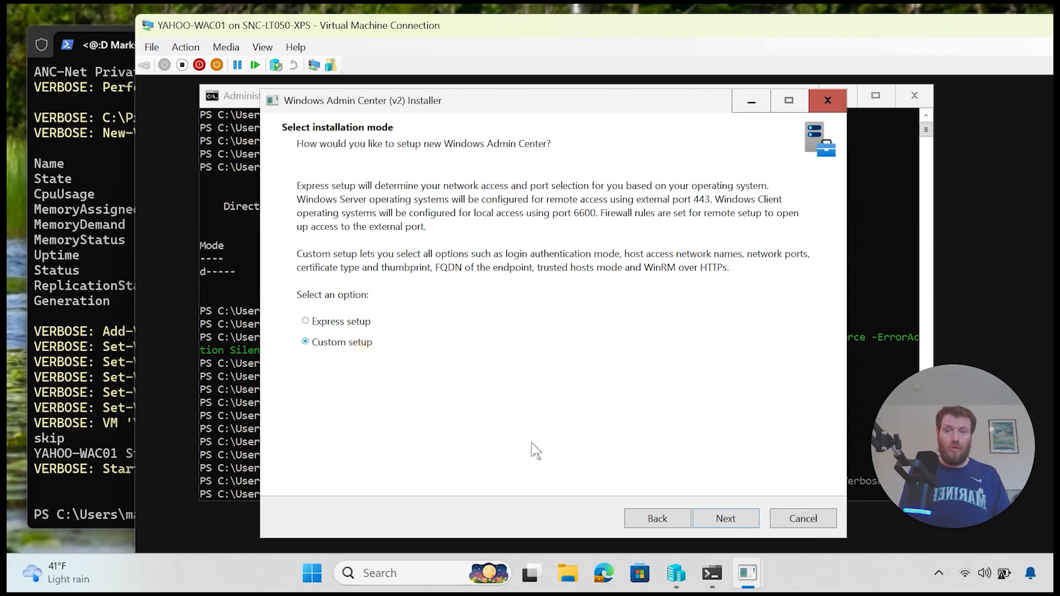
left_click(741, 519)
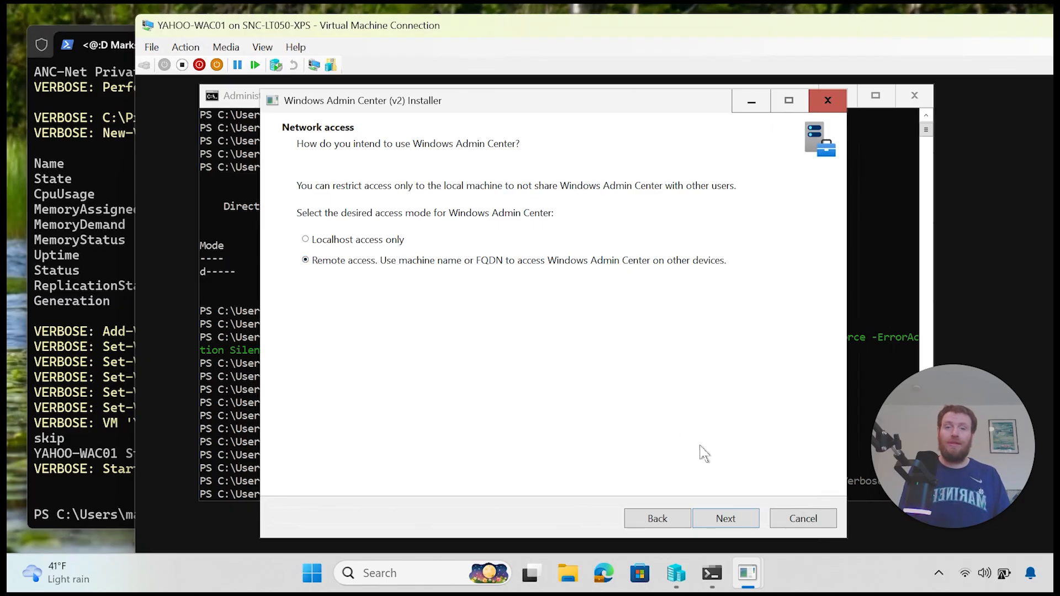
left_click(720, 520)
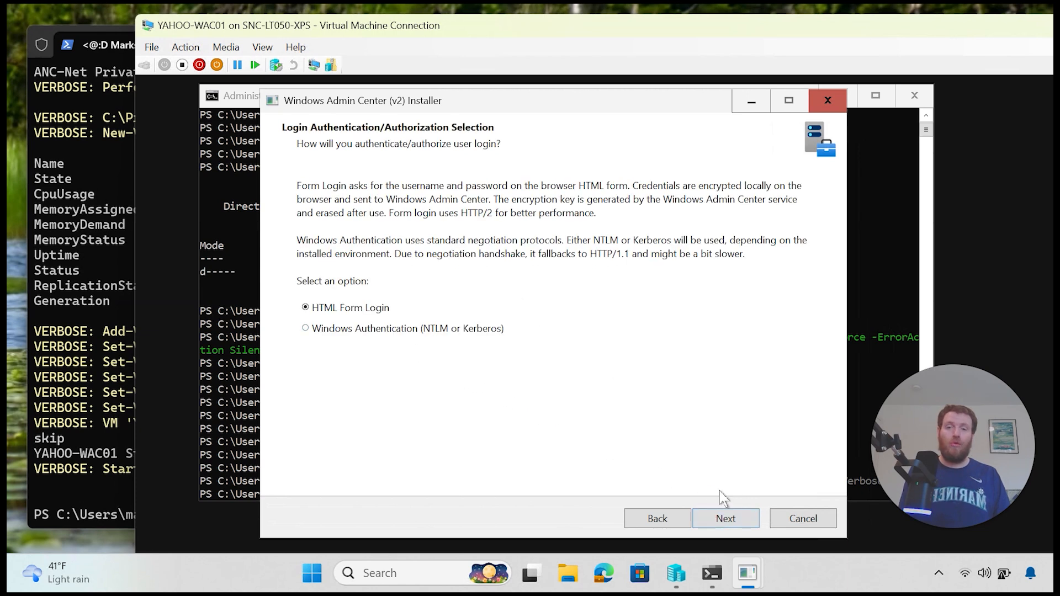
left_click(724, 522)
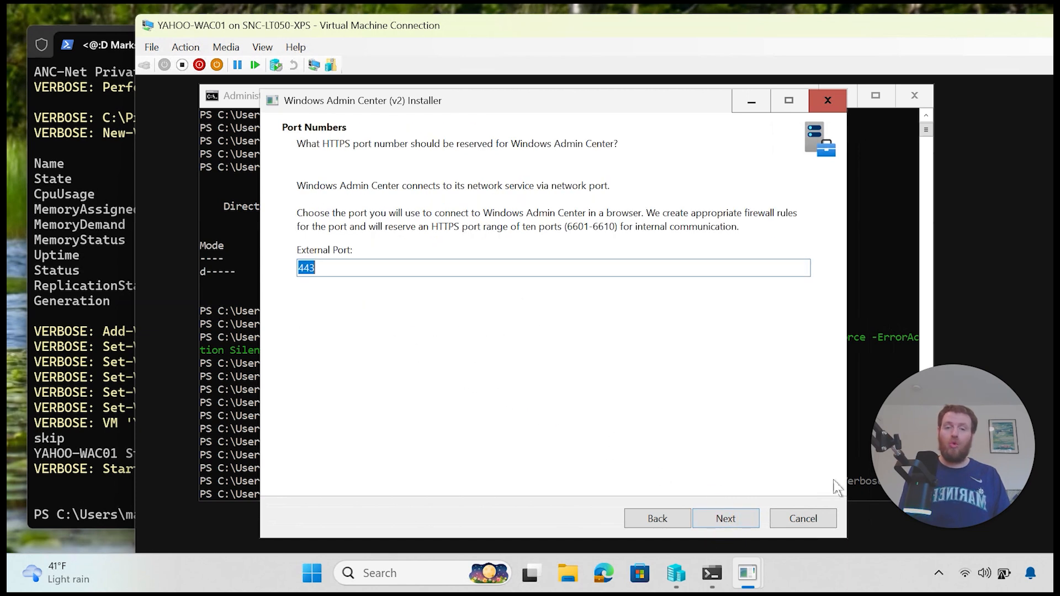
left_click(713, 513)
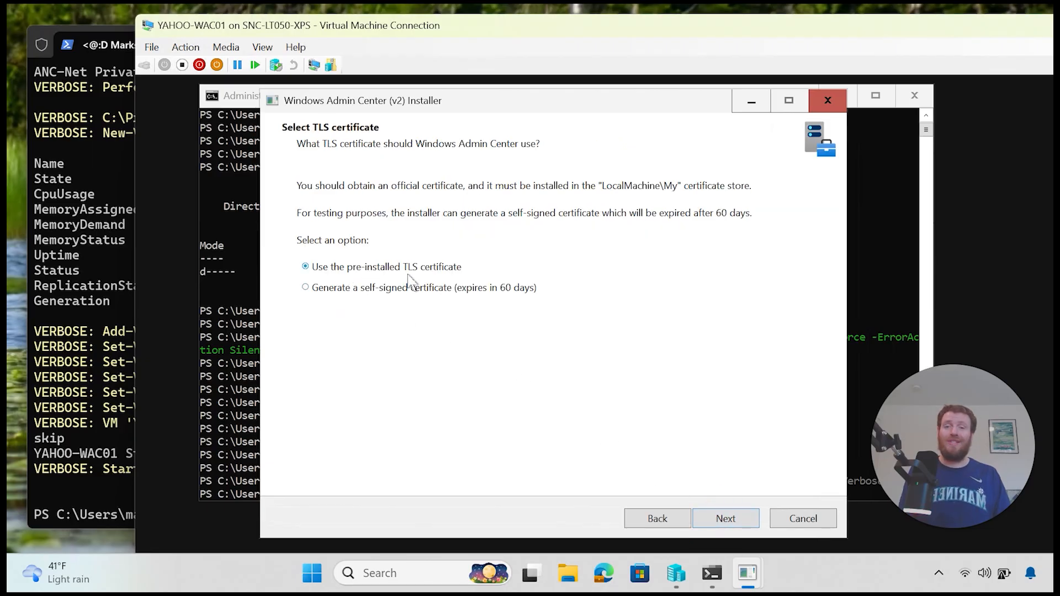
Step: Choose a self-signed certificate and keep the YAHOO-WAC01.minecraftmoose.com FQDN
left_click(338, 293)
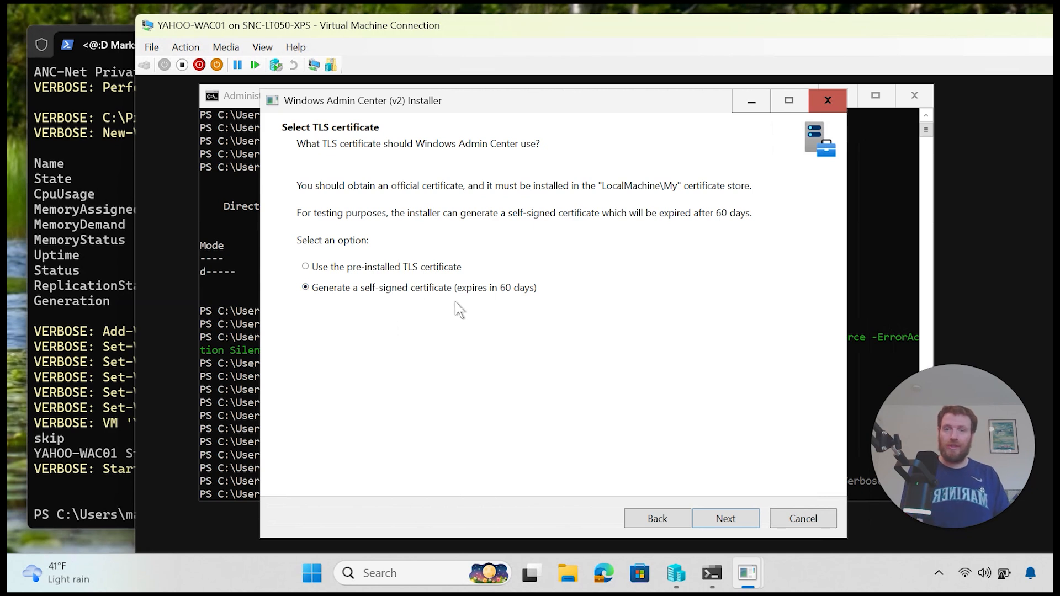
left_click(723, 521)
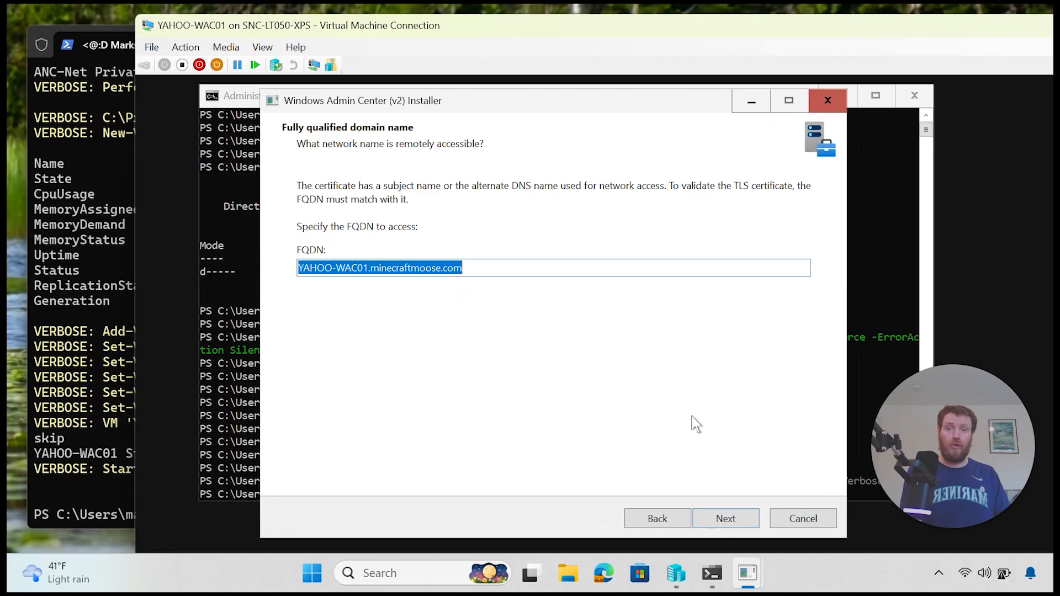
left_click(742, 520)
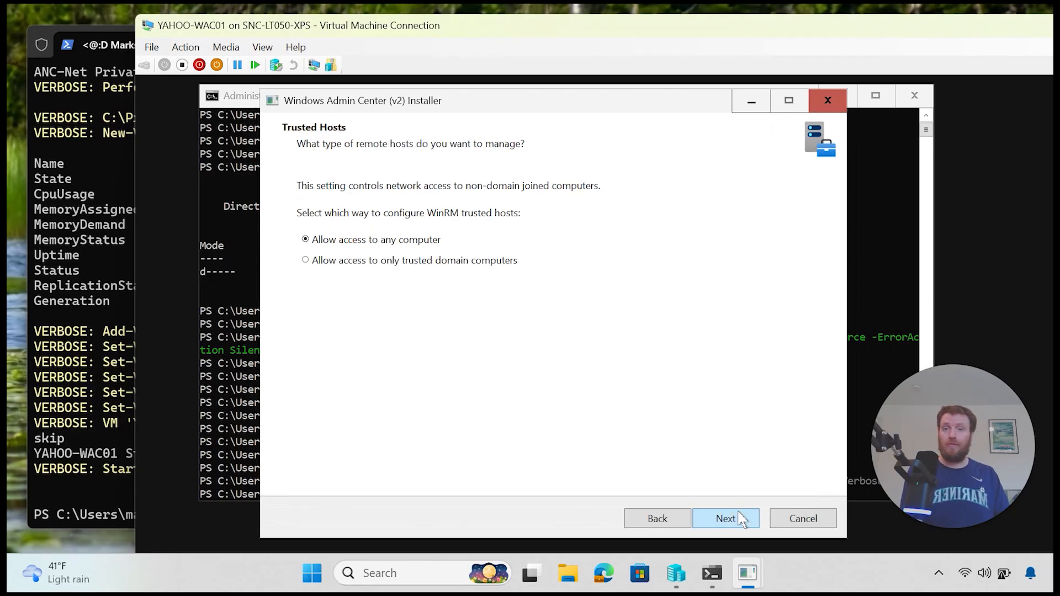
Step: Allow any computer as trusted host, keep WinRM HTTP, automatic updates and diagnostic data defaults
left_click(416, 263)
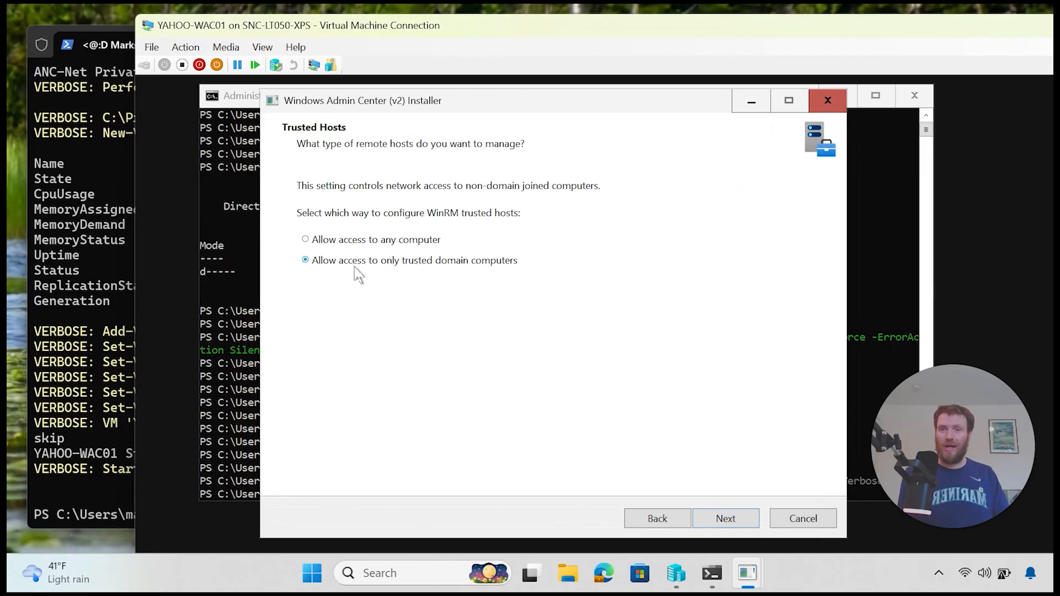
left_click(353, 239)
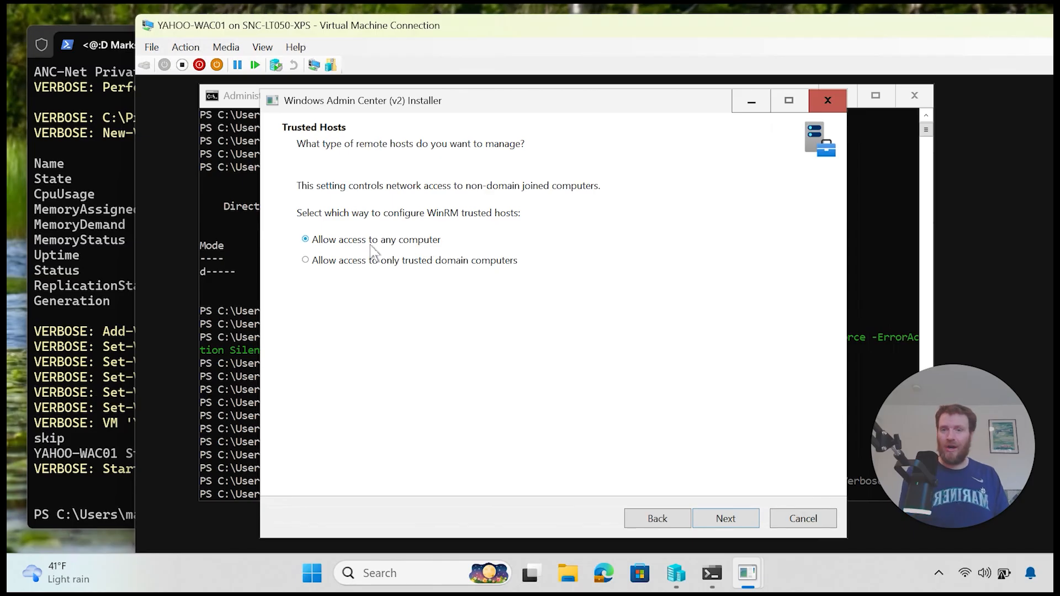
left_click(722, 519)
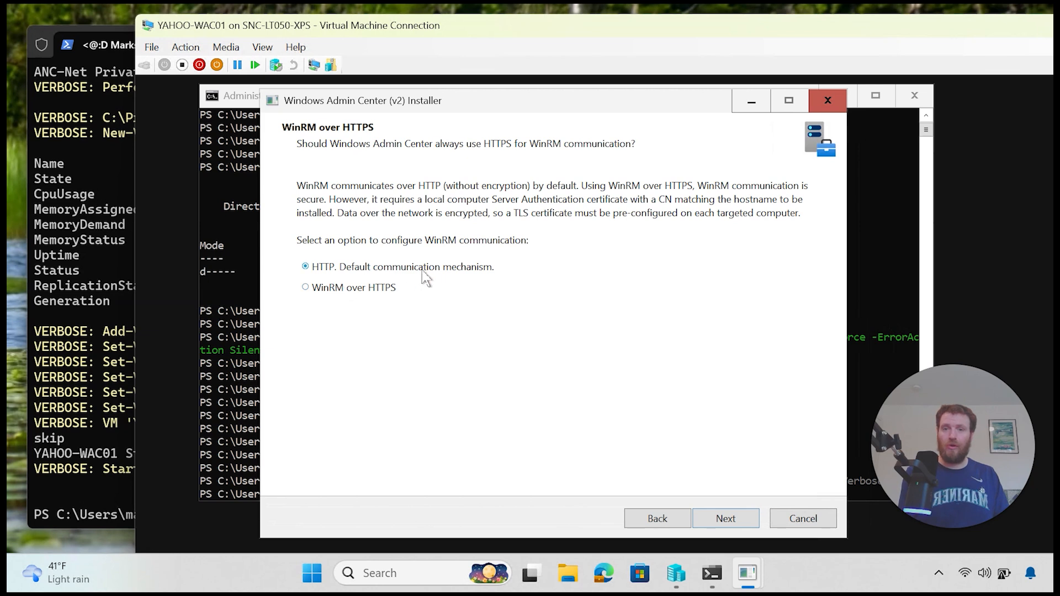
left_click(743, 523)
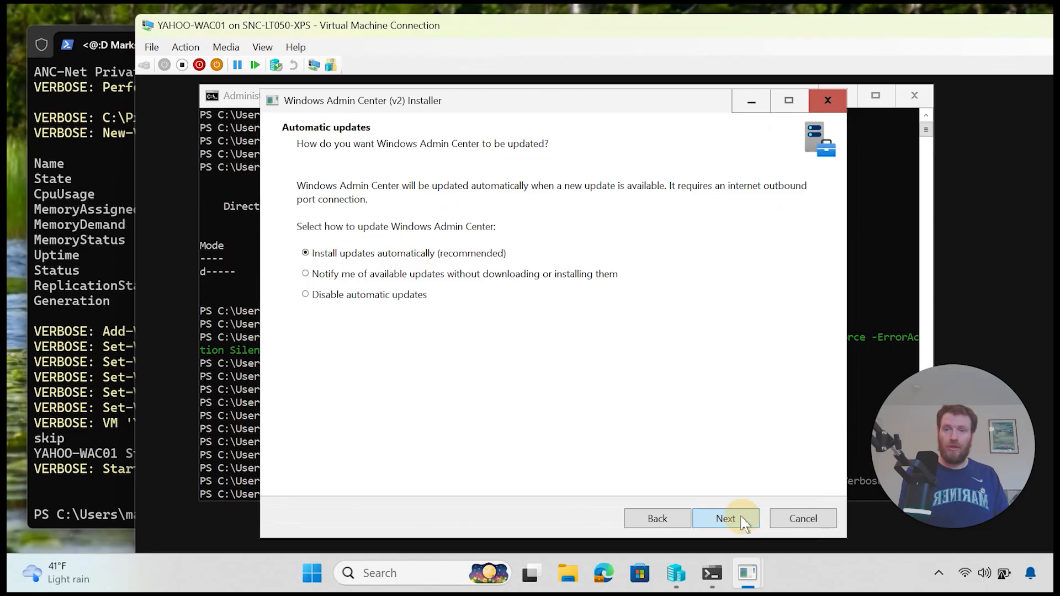
left_click(740, 519)
left_click(741, 518)
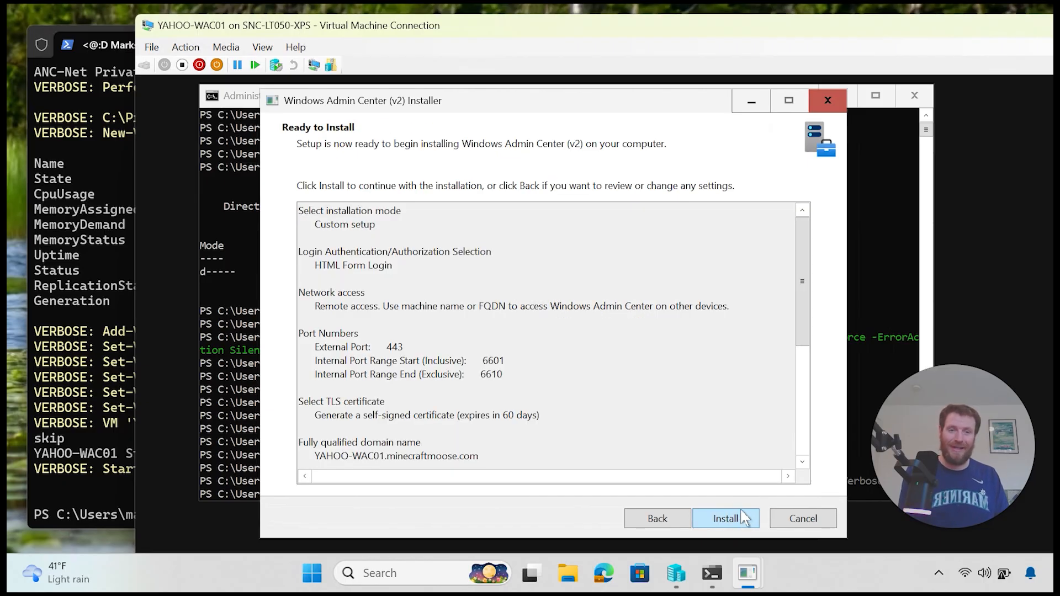
Step: Install Windows Admin Center and close the wizard with Finish once setup completes
left_click(744, 515)
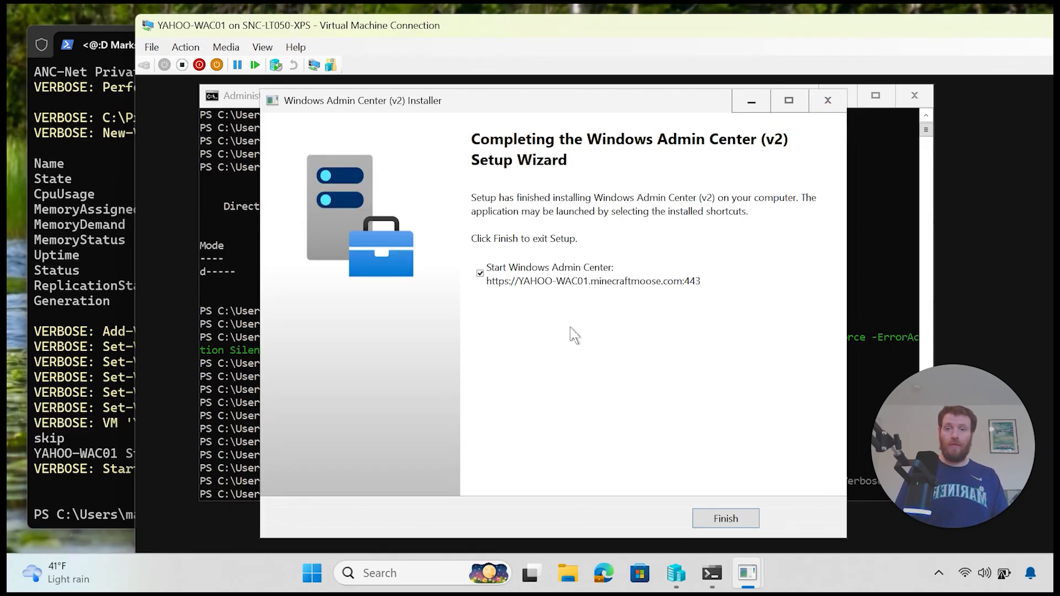
left_click(724, 518)
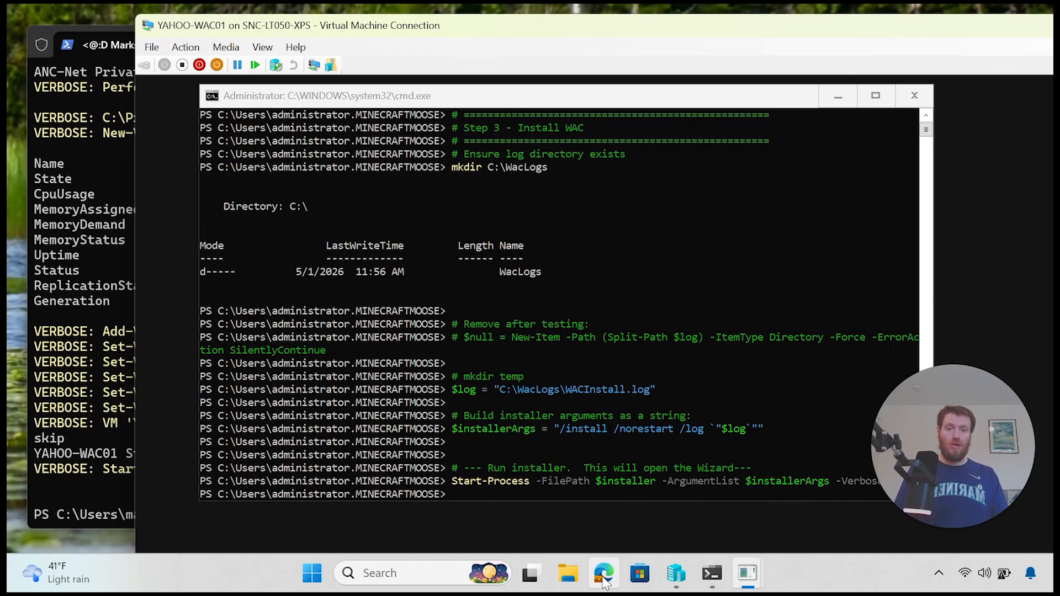
Step: Connect to ANC-DC01 and sign in with the admin username and password, retrying after a wrong password
left_click(678, 576)
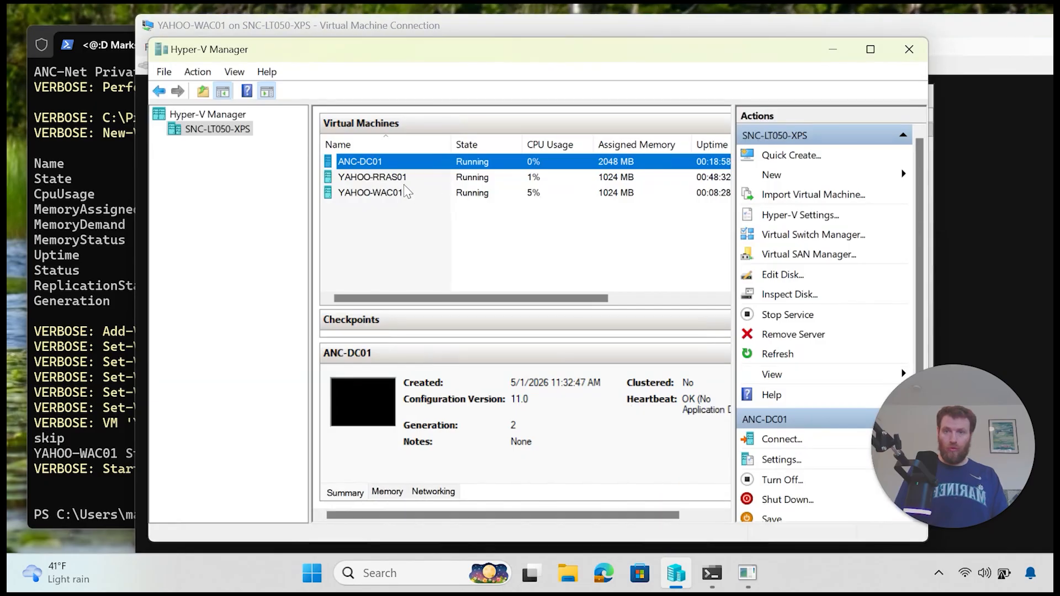
right_click(400, 168)
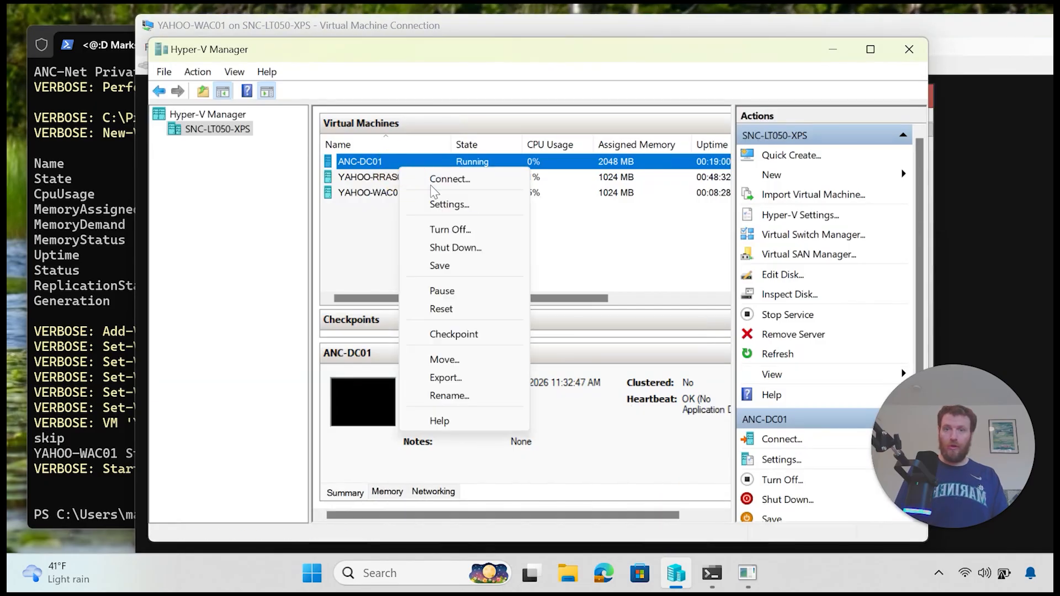
left_click(472, 181)
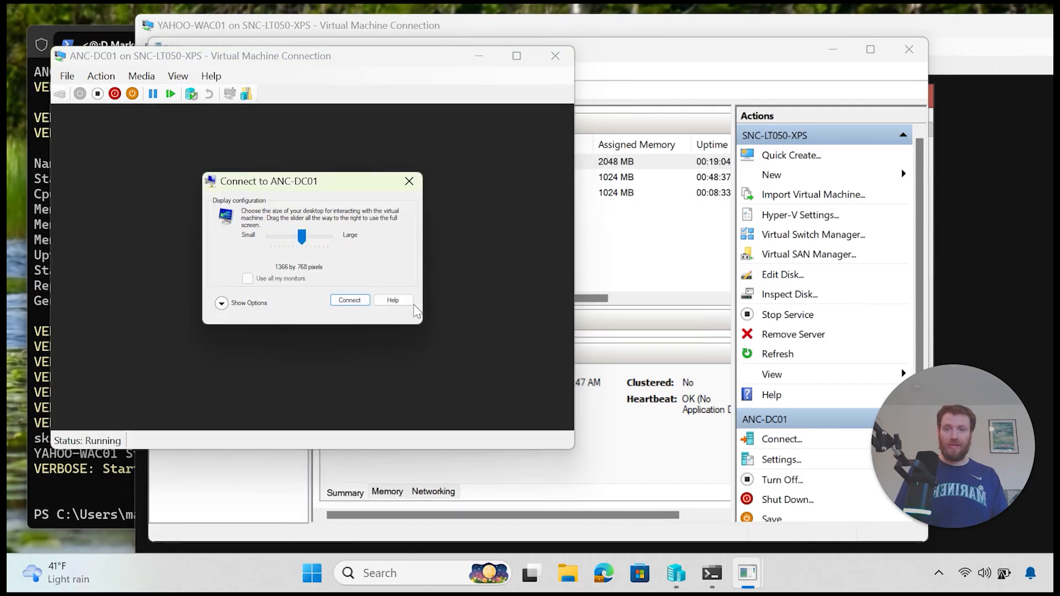
left_click(354, 302)
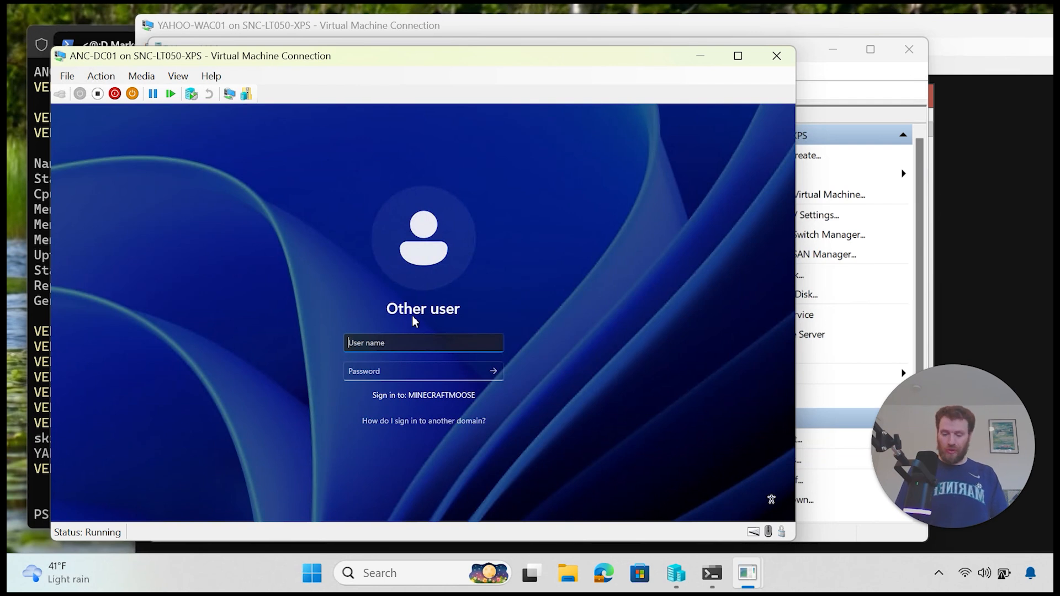
type("megaman")
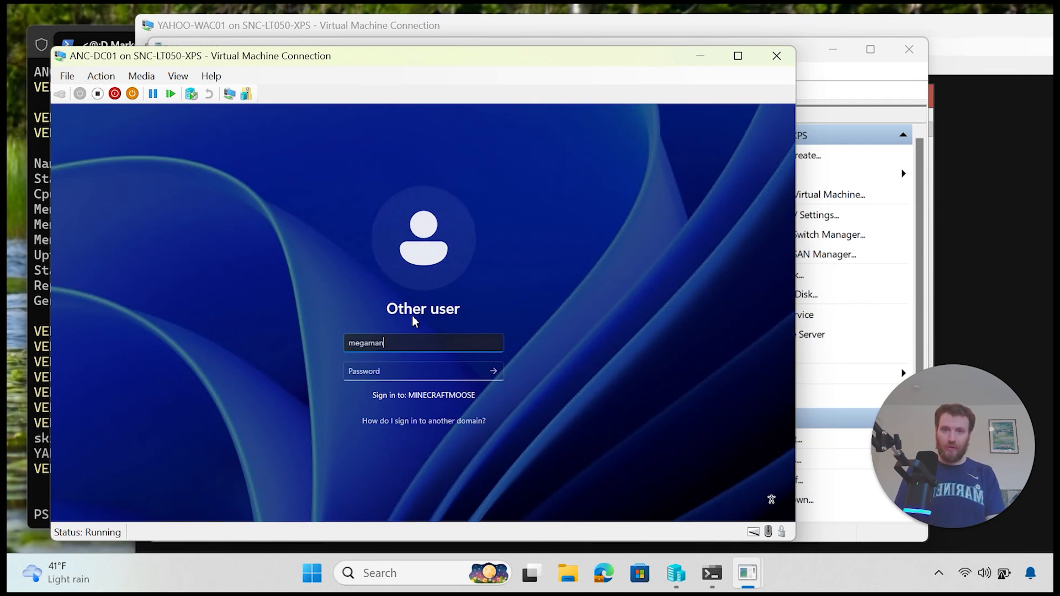
key("Tab")
type("•••••")
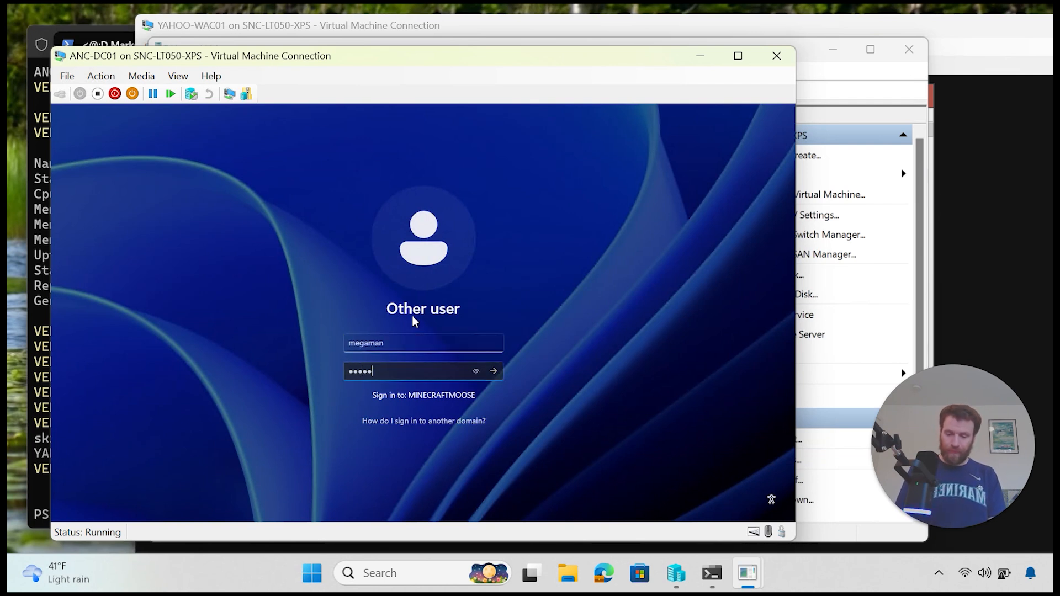
type("•••••••")
key("Return")
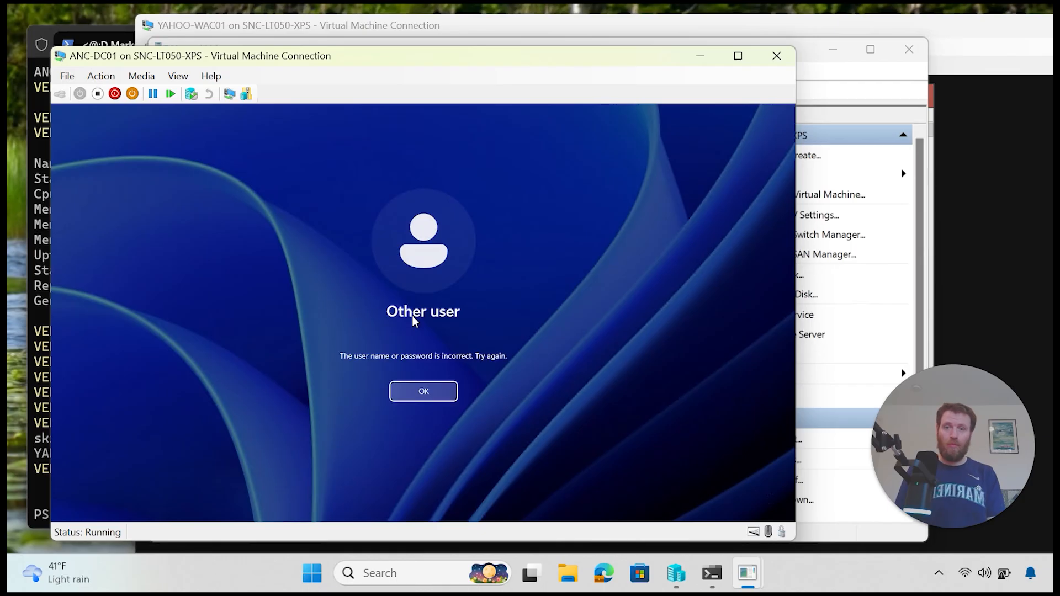
key("Return")
type("••••••••")
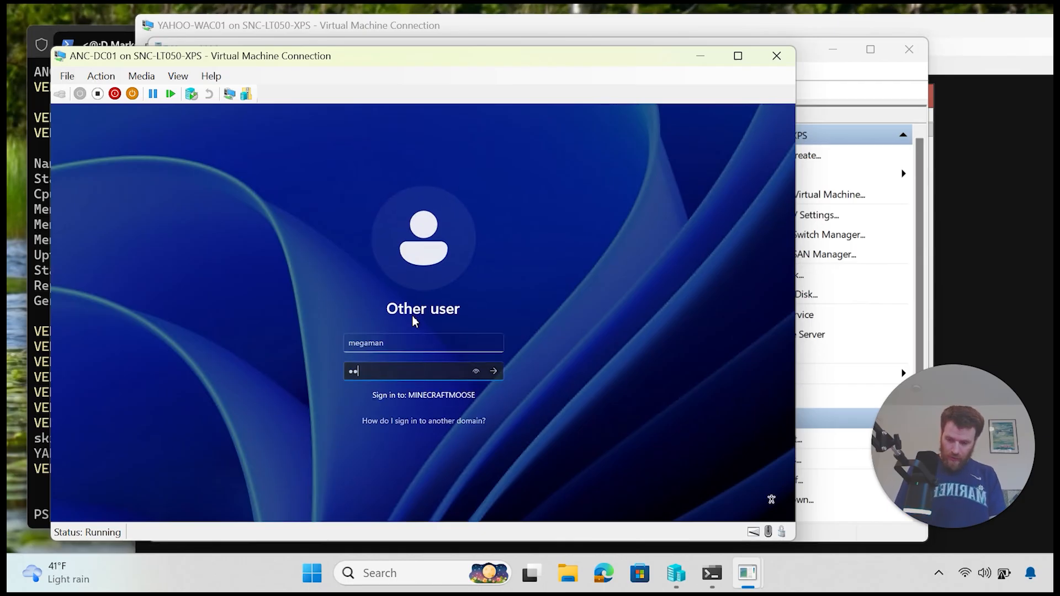
type("•••••")
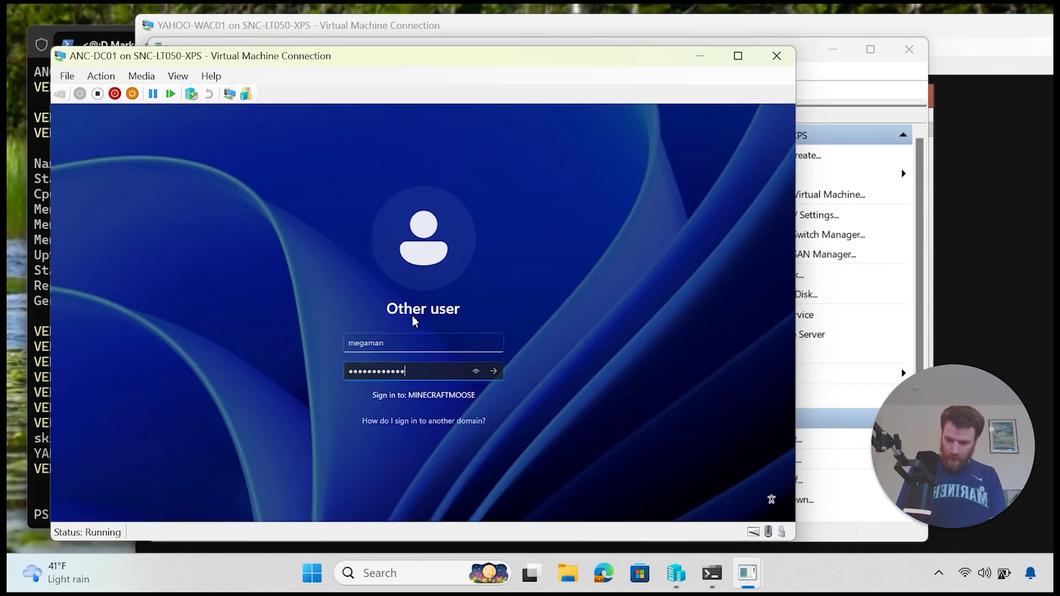
key("Return")
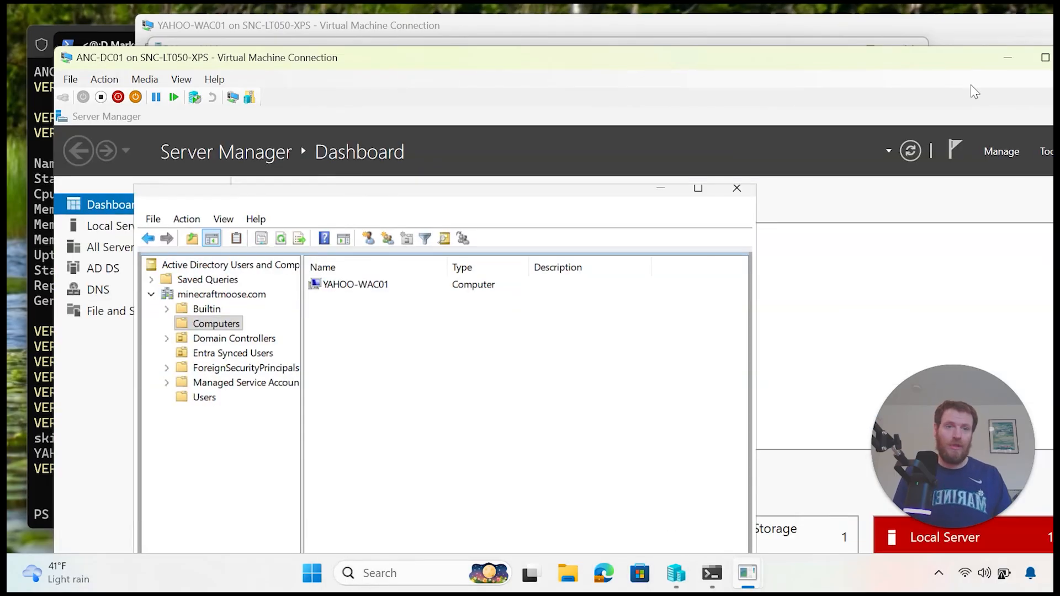
Step: Launch Edge full screen on ANC-DC01 and finish first-run setup without syncing data
left_click(1045, 58)
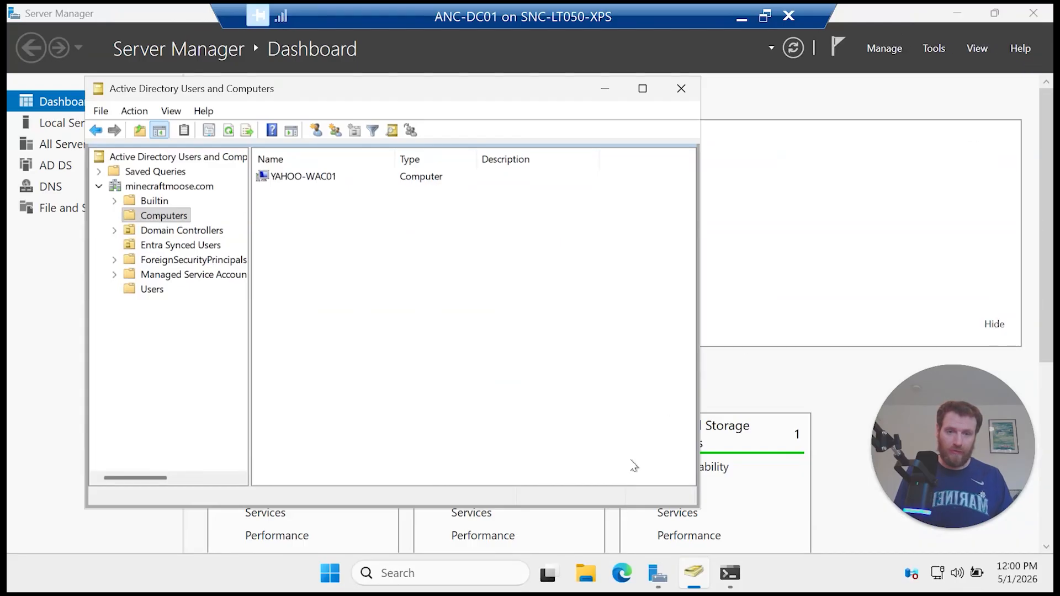
left_click(623, 574)
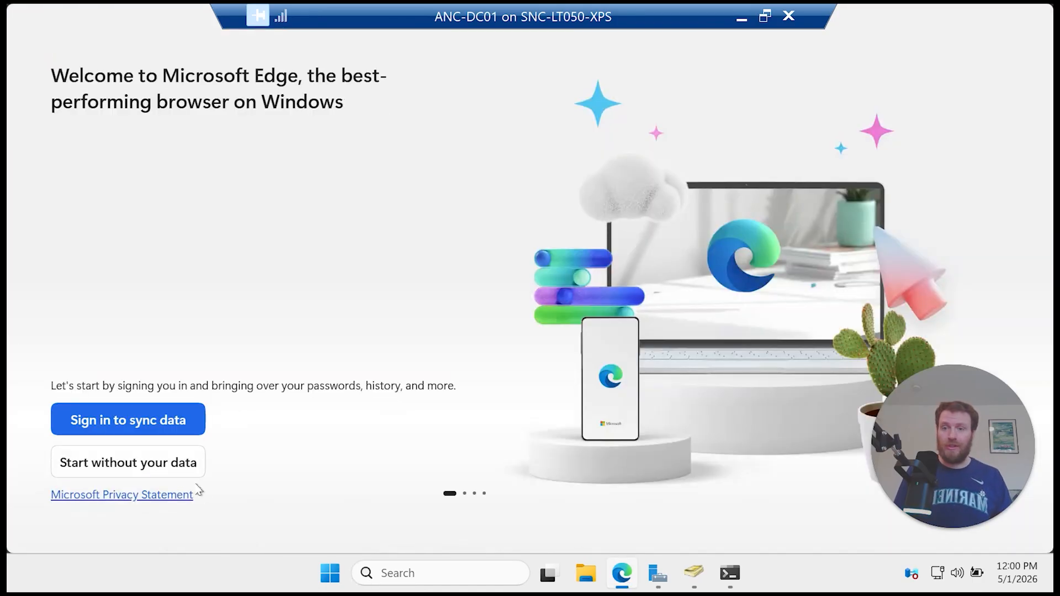
left_click(178, 473)
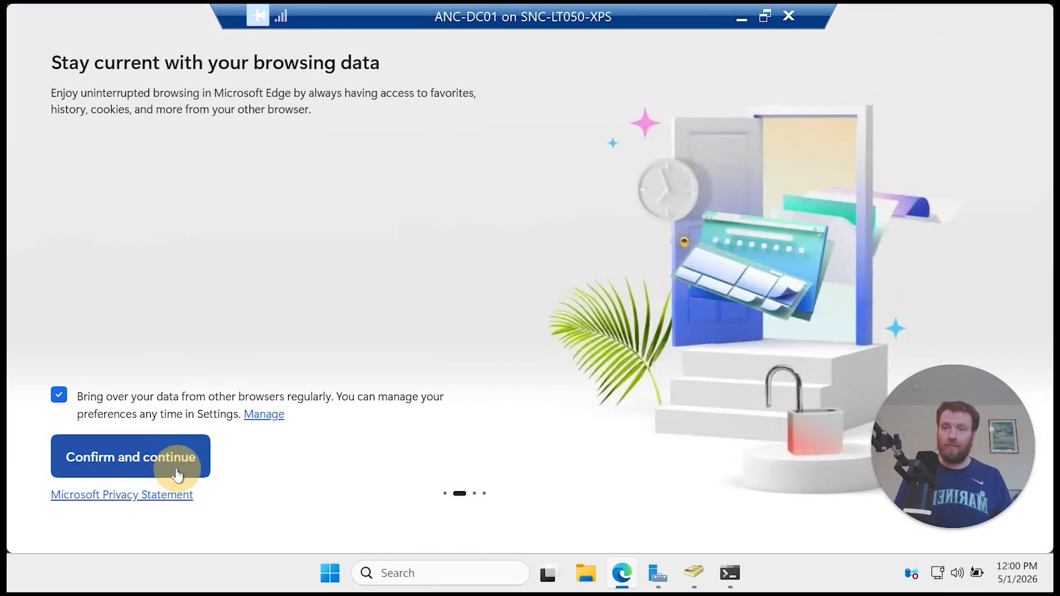
left_click(176, 472)
left_click(188, 474)
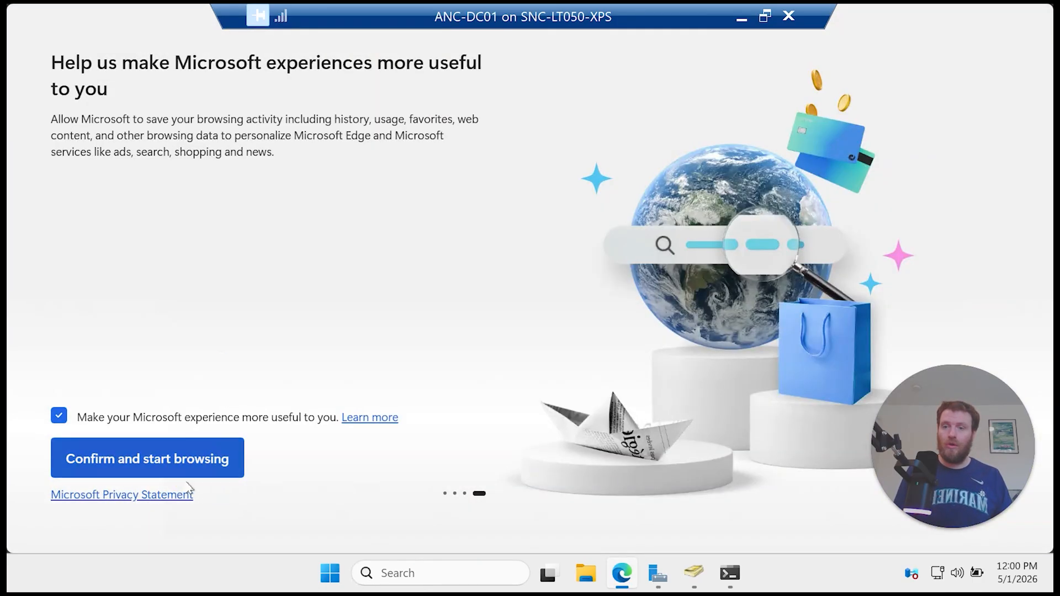
left_click(182, 466)
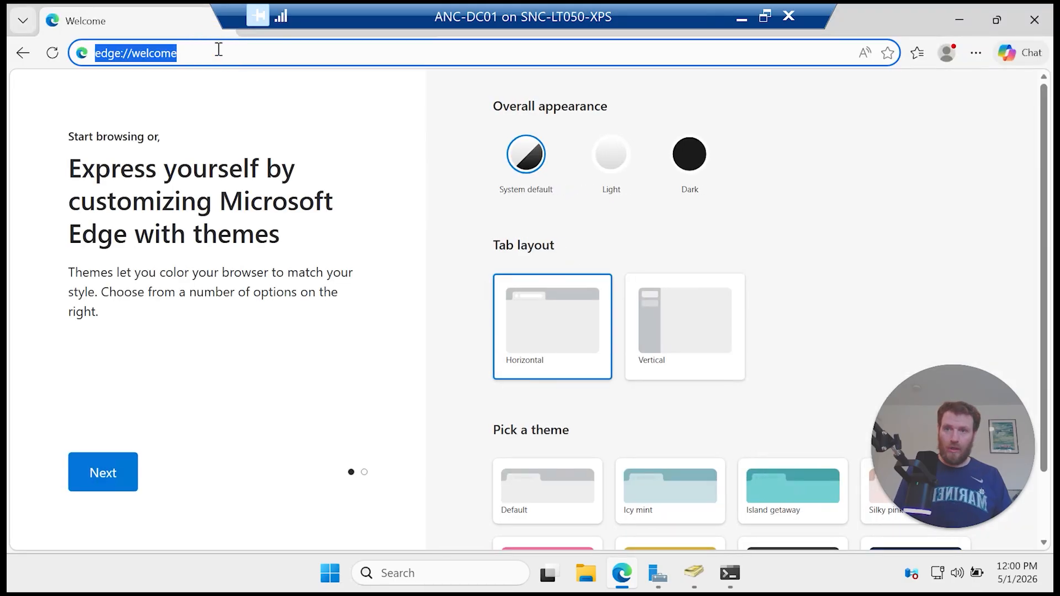
type("h")
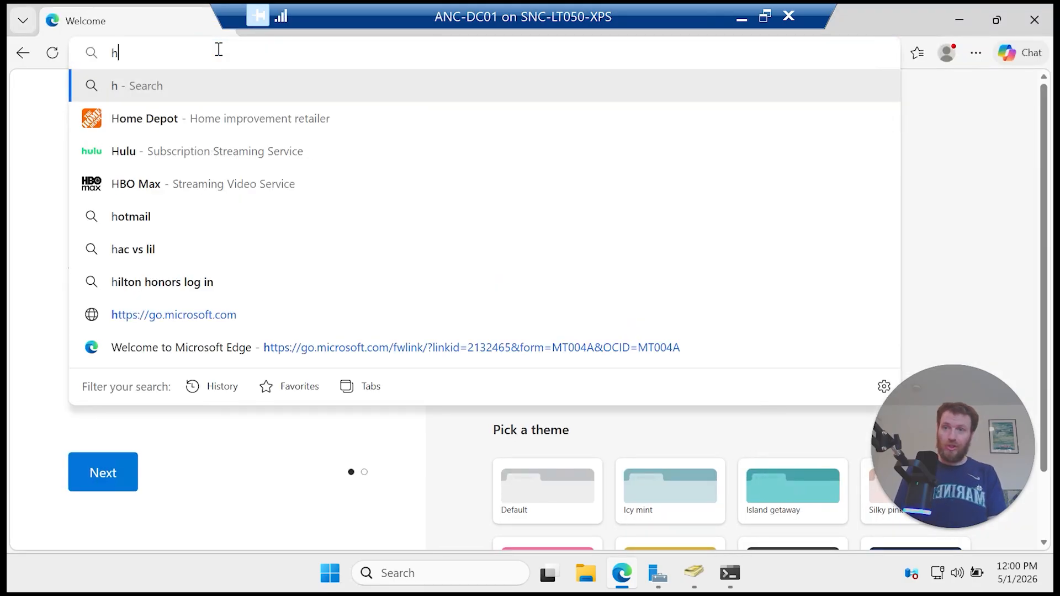
type("ttps")
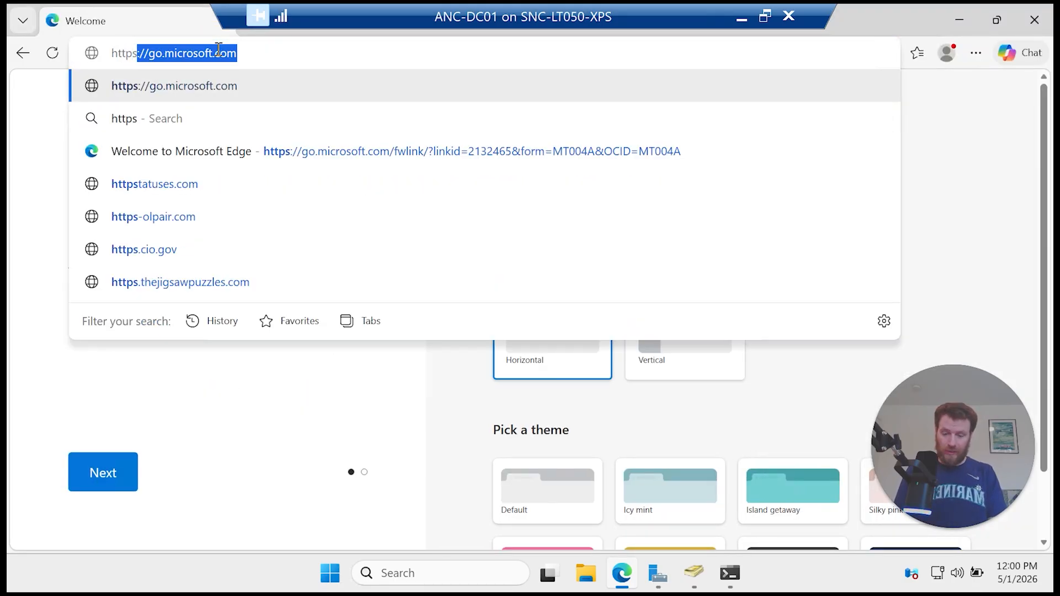
type("://")
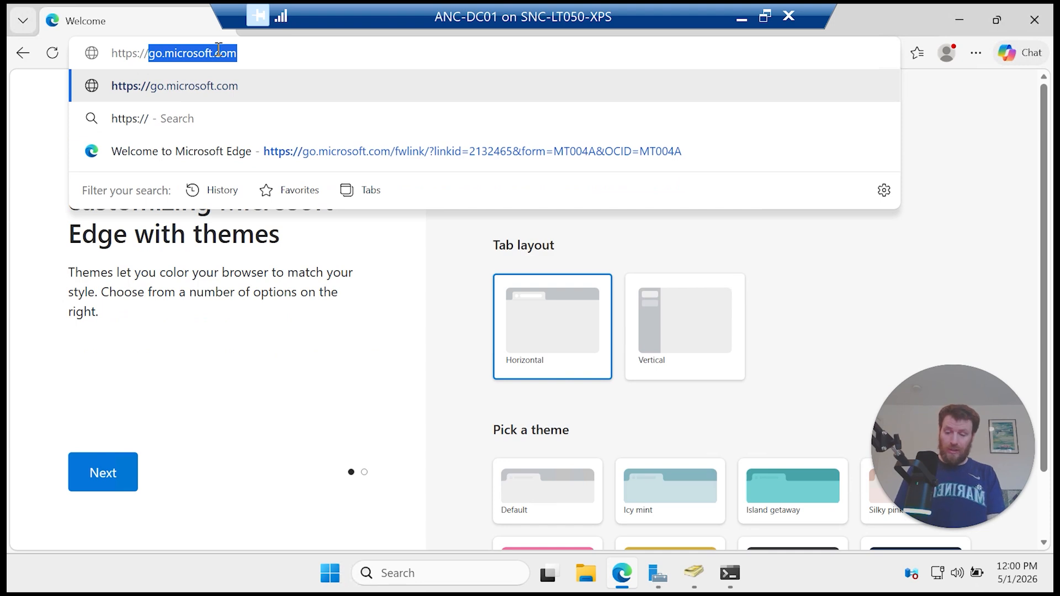
type("yahoo-wa")
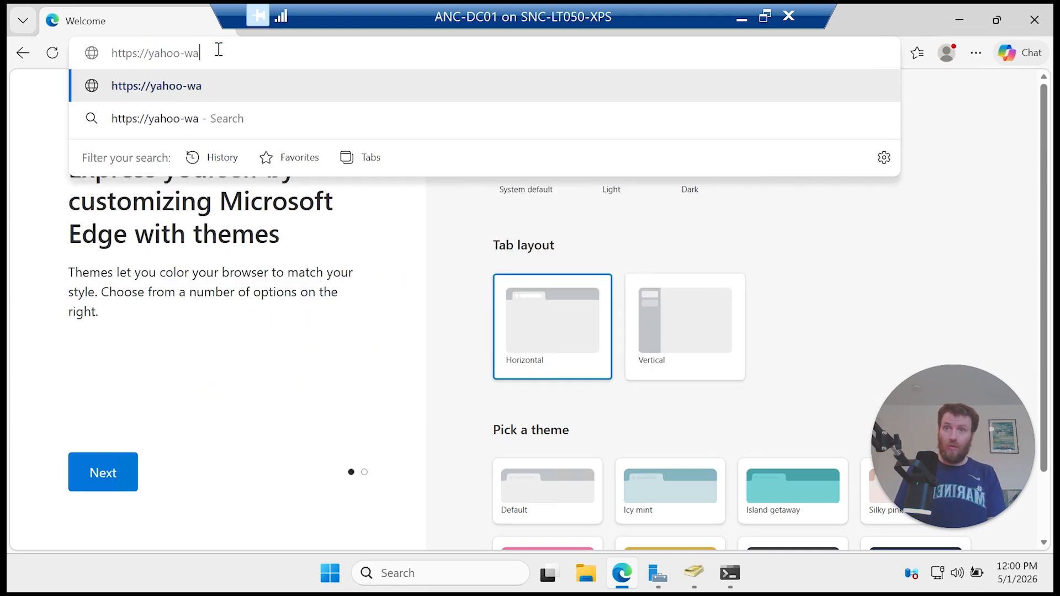
type("c01")
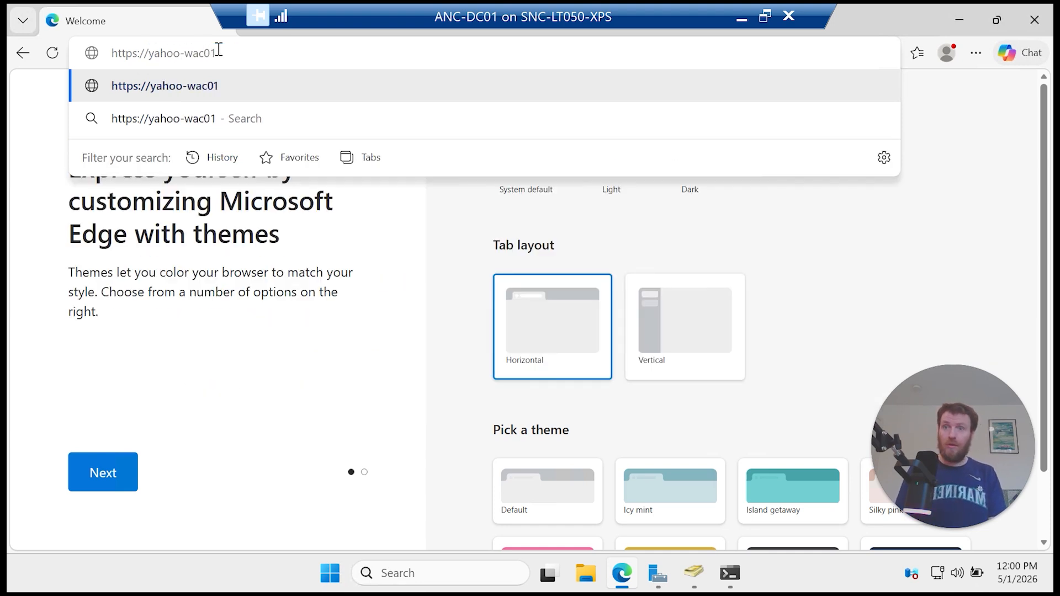
type(".minecraftm")
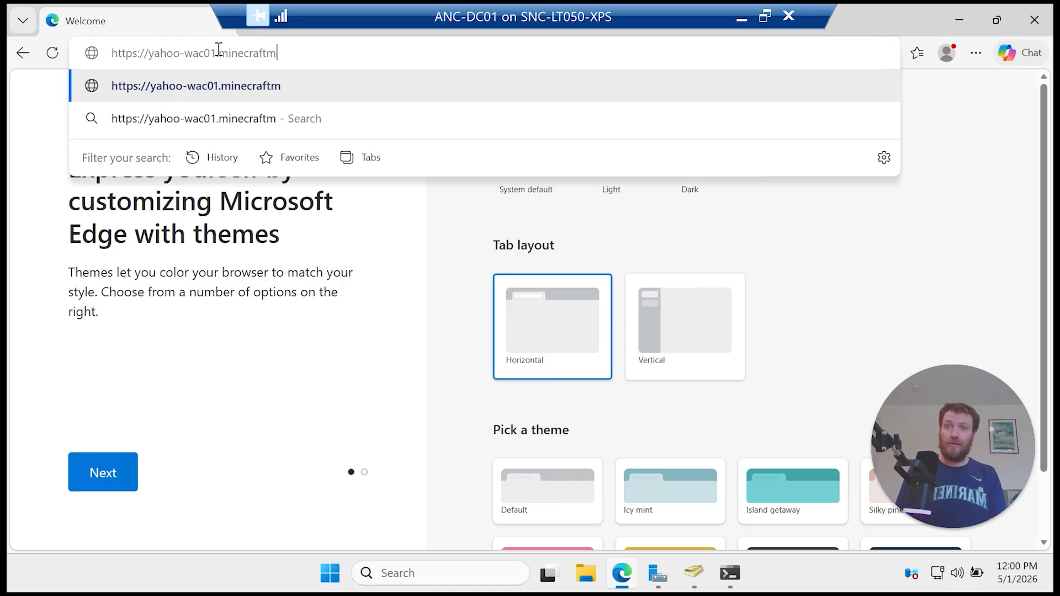
type("oose.com")
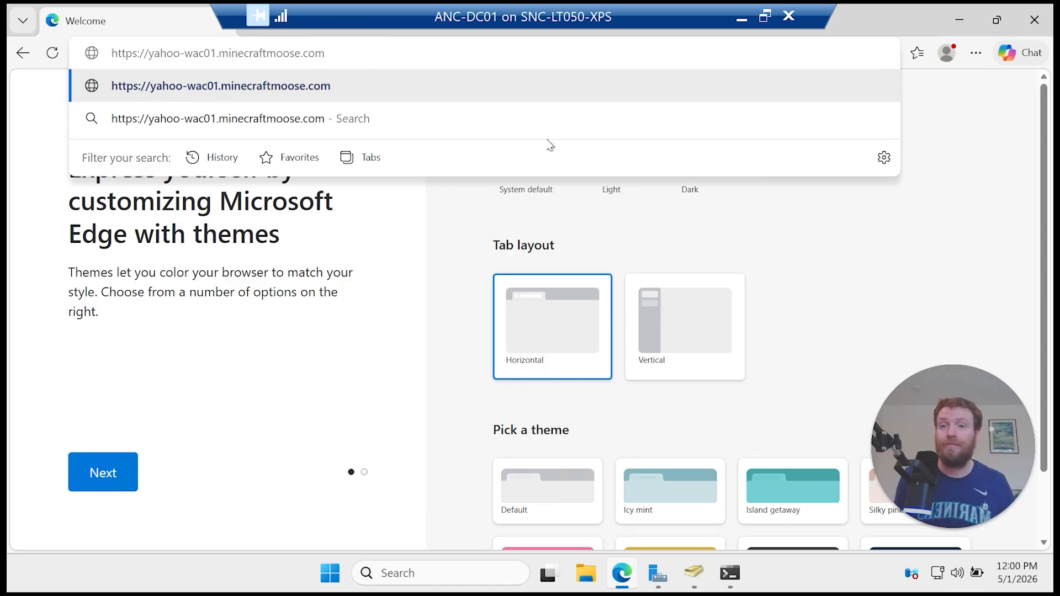
key("Return")
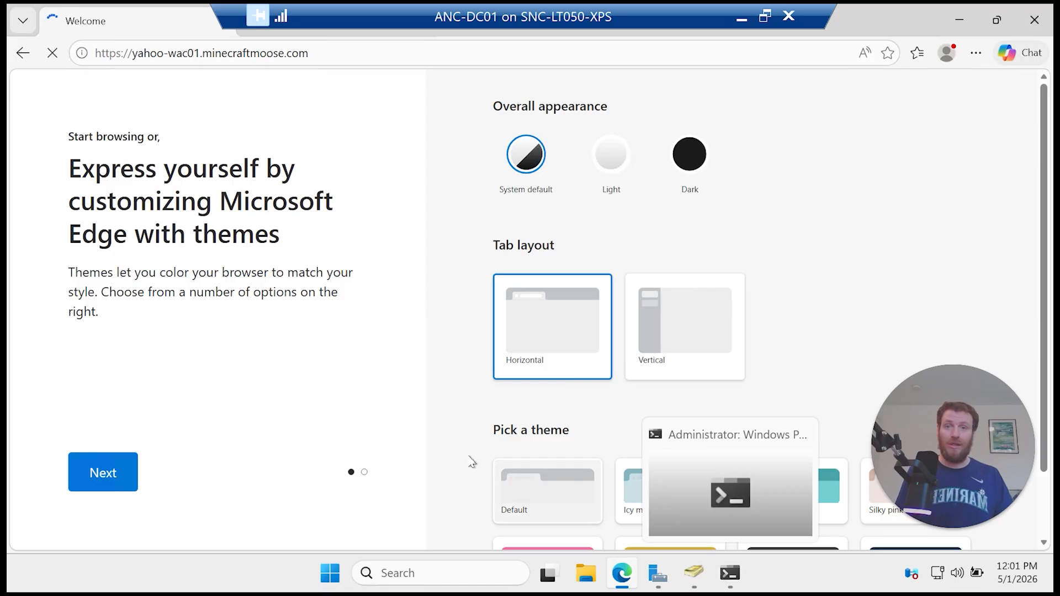
Step: On YAHOO-WAC01, run Get-Service and find the WindowsAdminCenter service Stopped
left_click(738, 25)
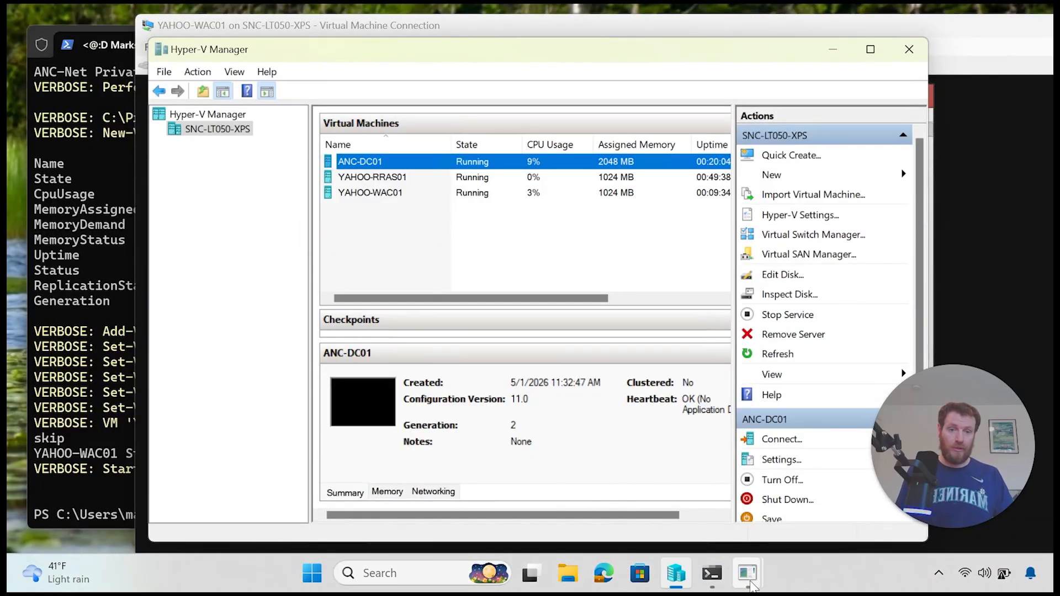
mouse_move(751, 584)
left_click(604, 505)
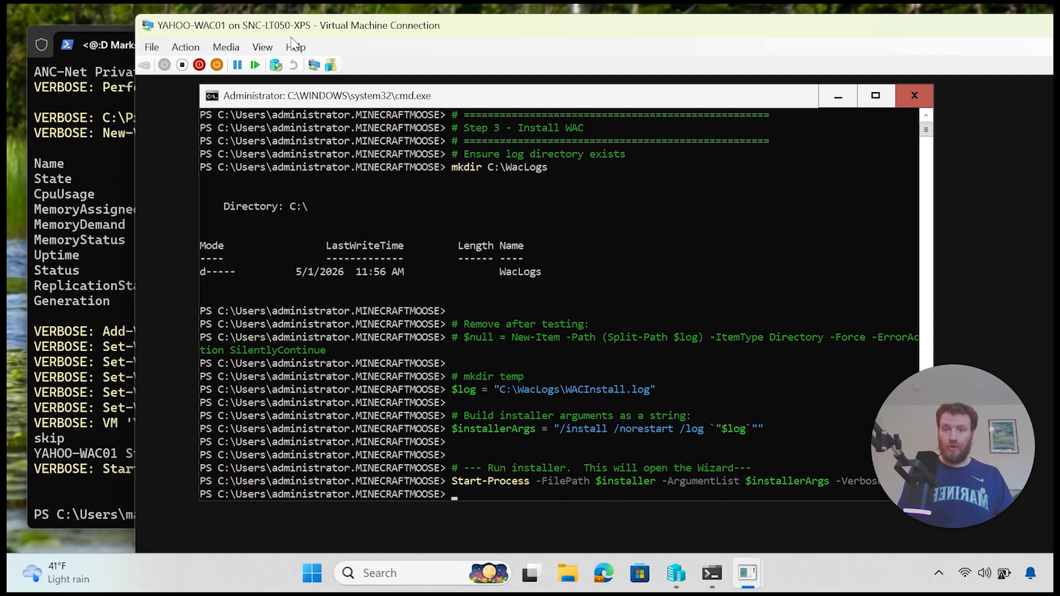
right_click(552, 420)
key("Return")
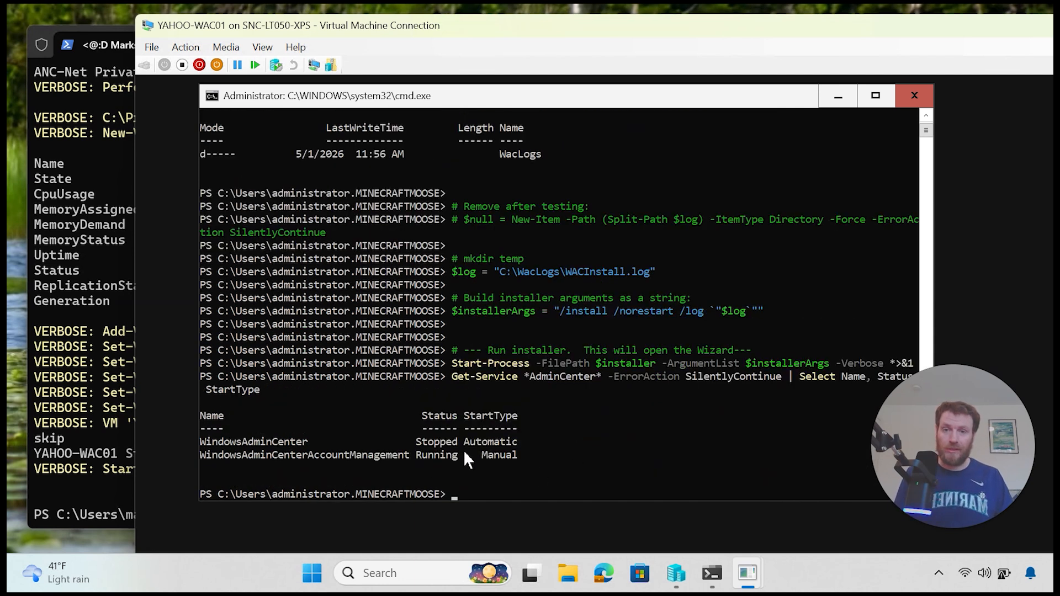
left_click_drag(516, 441, 269, 445)
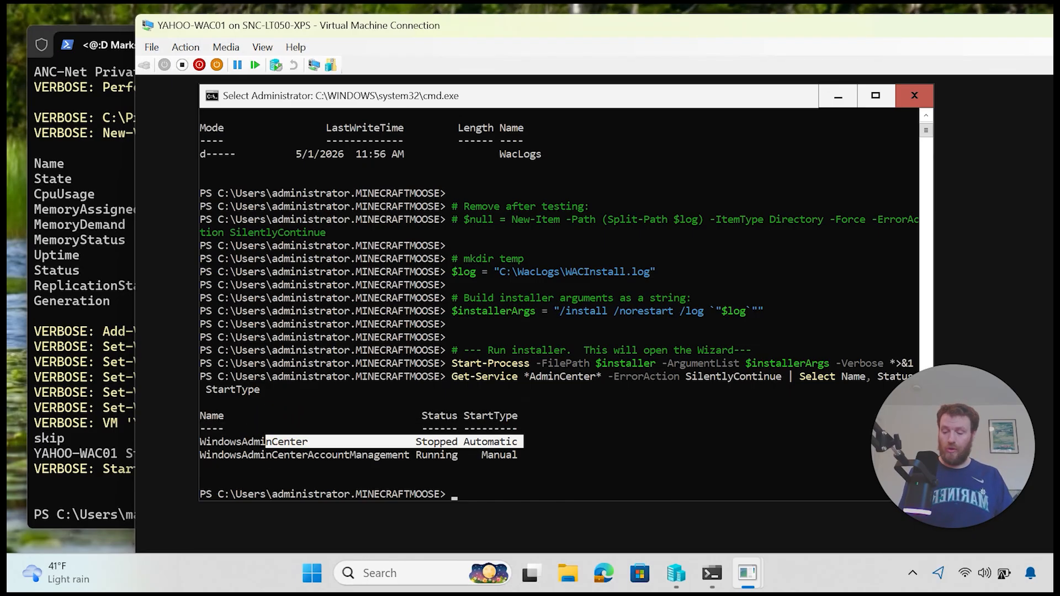
left_click(605, 414)
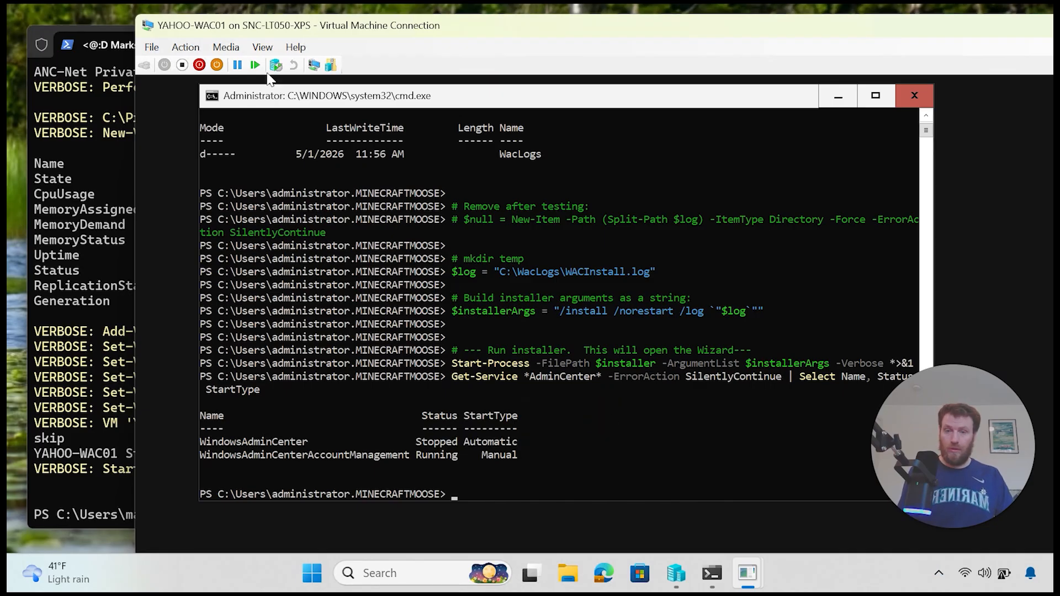
Step: Start WindowsAdminCenter with Automatic startup, confirm it is Running, and minimize the VM window
right_click(559, 483)
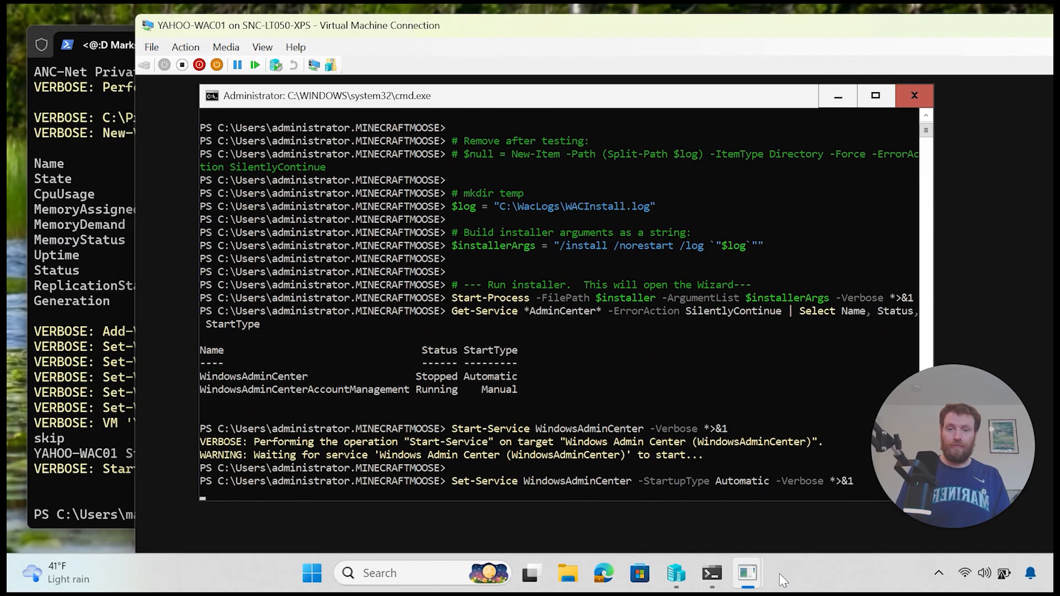
key("Up")
key("Up")
key("Up")
key("Up")
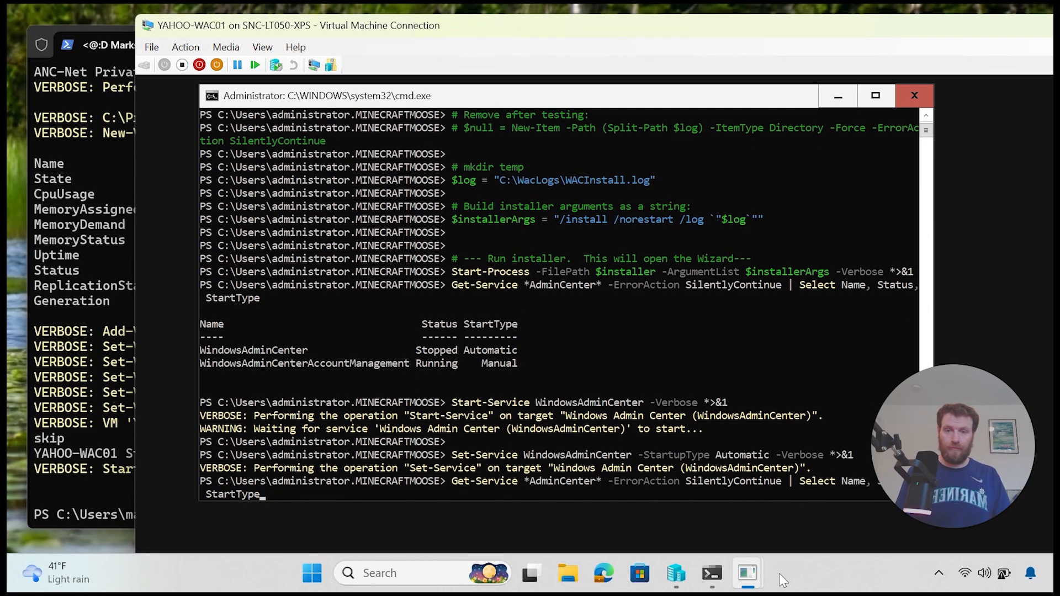
key("Down")
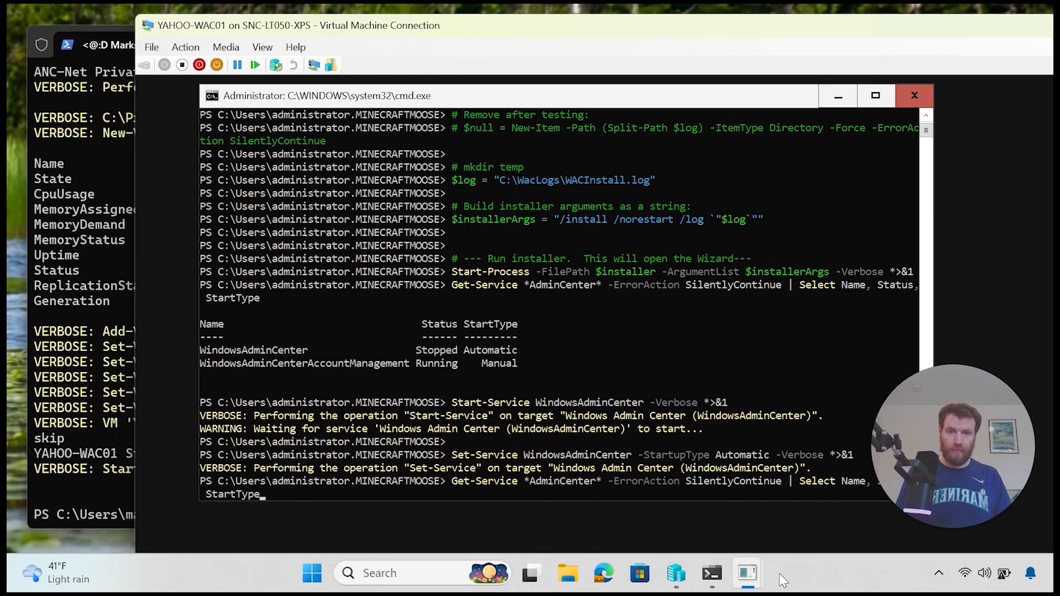
key("Return")
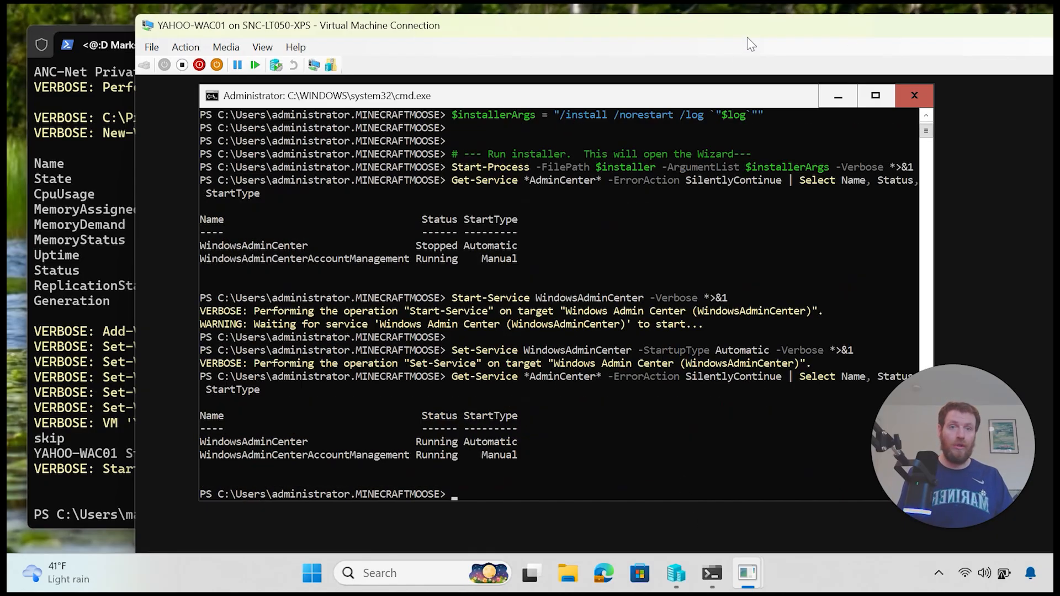
left_click_drag(735, 30, 584, 75)
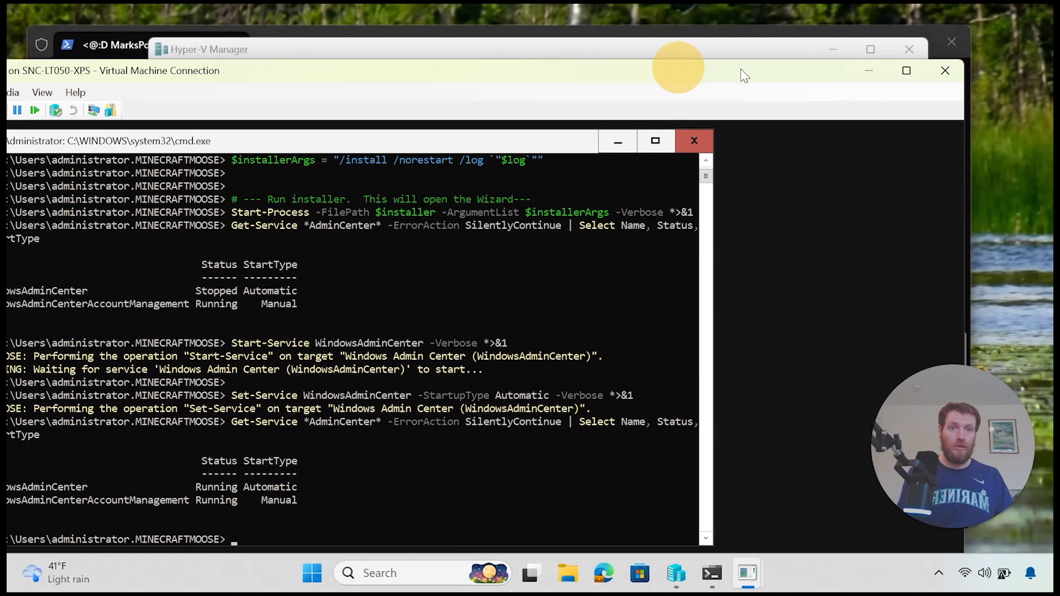
left_click(861, 74)
Step: Bypass the certificate warning to reach yahoo-wac01, then close Edge and the ANC-DC01 session
mouse_move(755, 584)
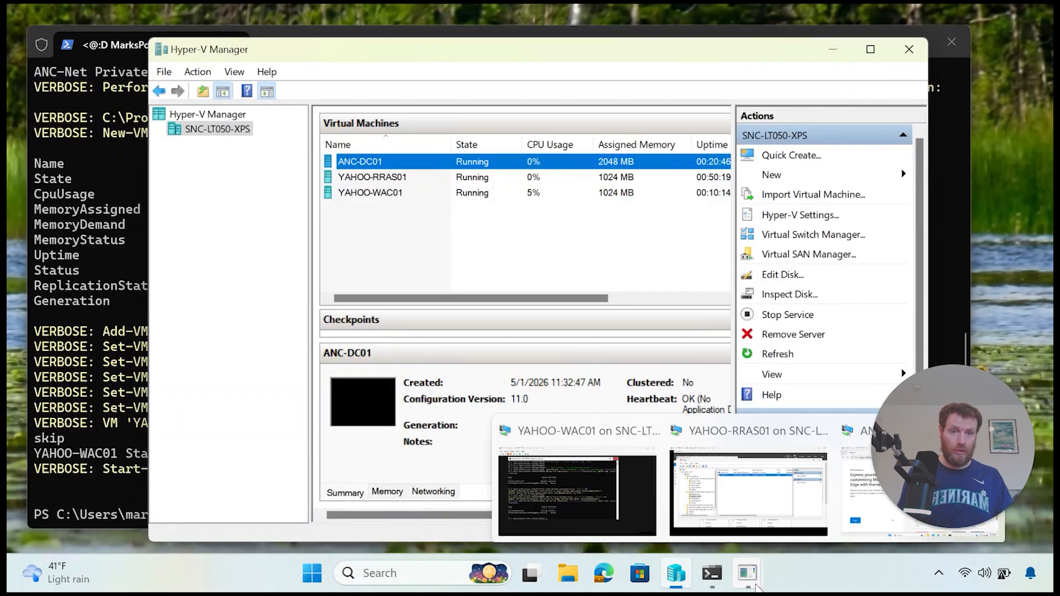
left_click(859, 486)
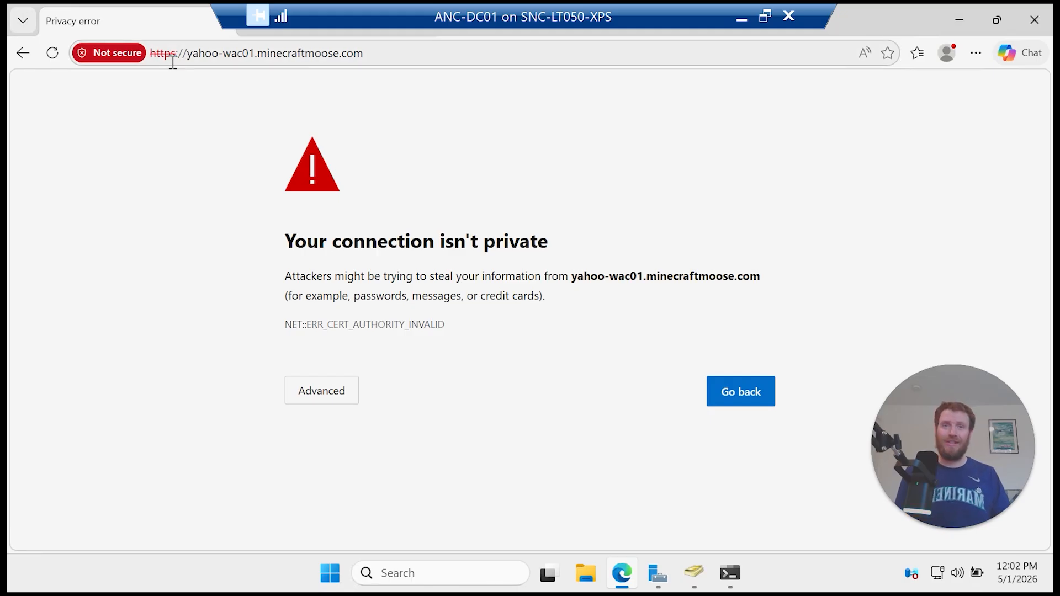
left_click(334, 392)
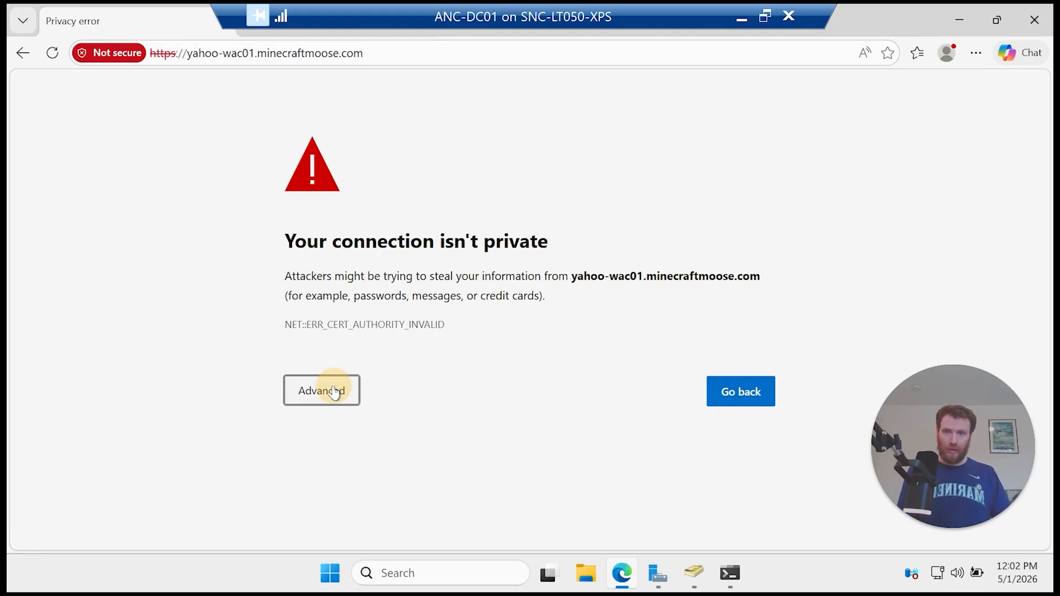
left_click(425, 515)
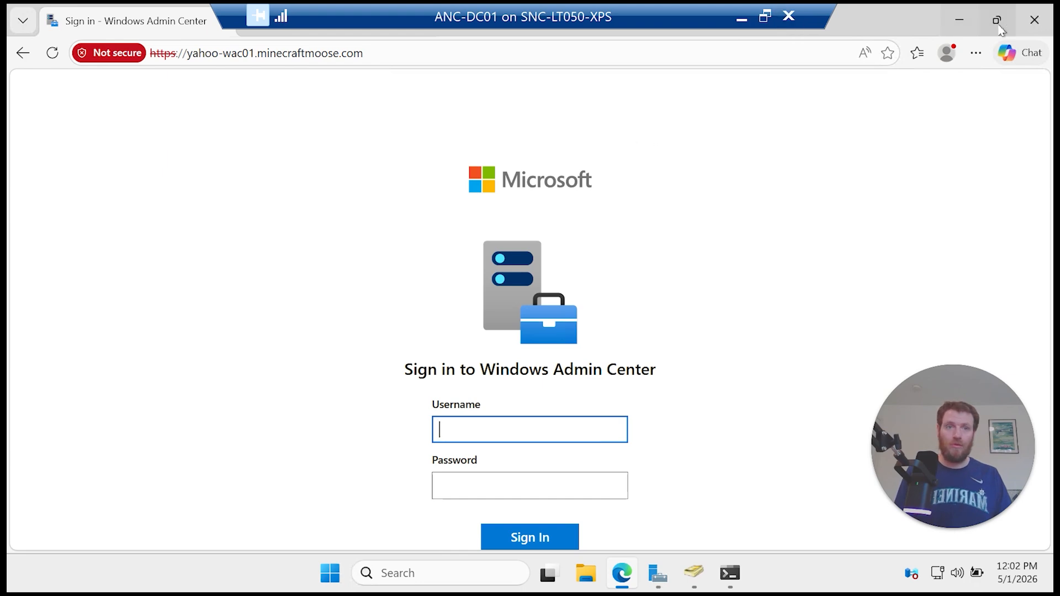
left_click(1033, 20)
left_click(795, 22)
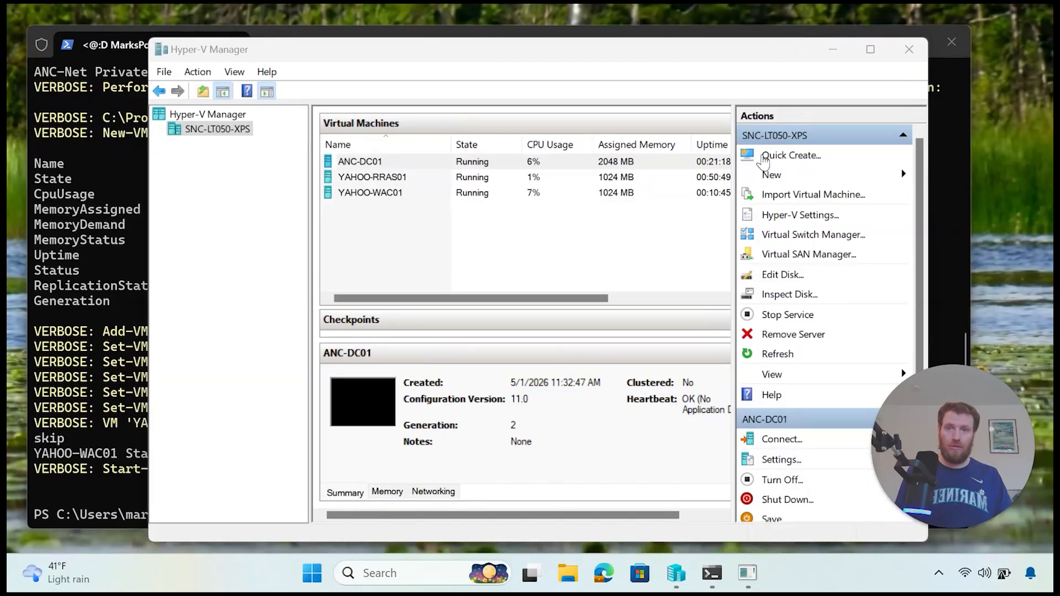
Step: Close the YAHOO-WAC01 and YAHOO-RRAS01 VM windows to return to VS Code
mouse_move(748, 588)
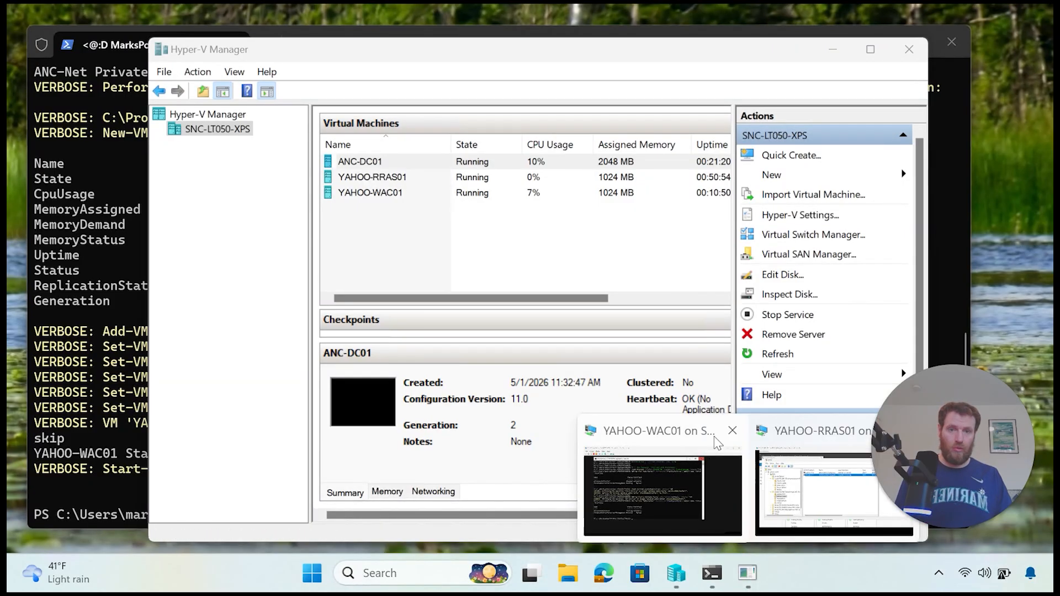
left_click(735, 431)
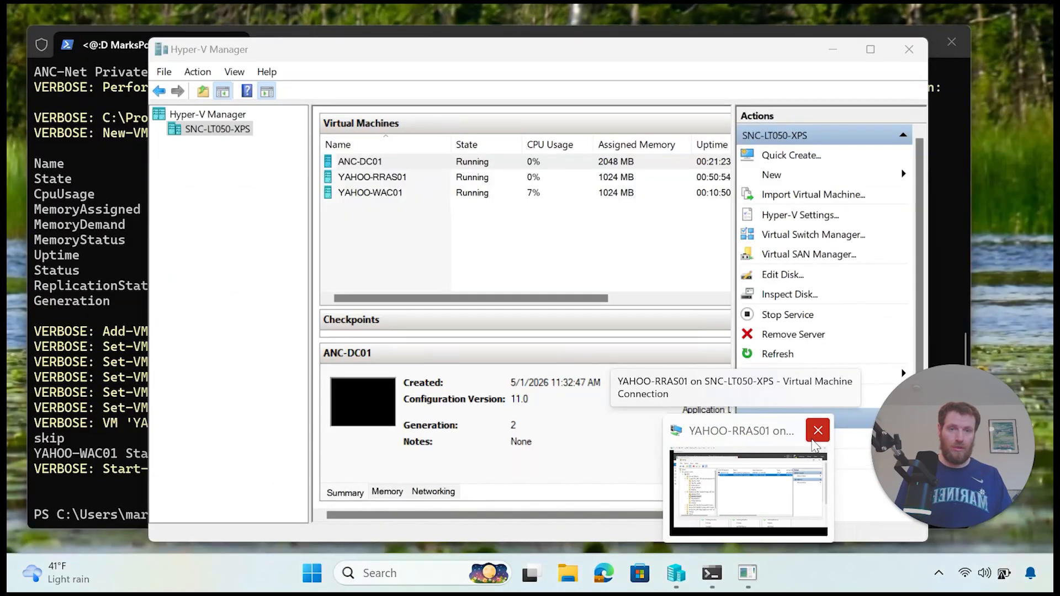
left_click(816, 430)
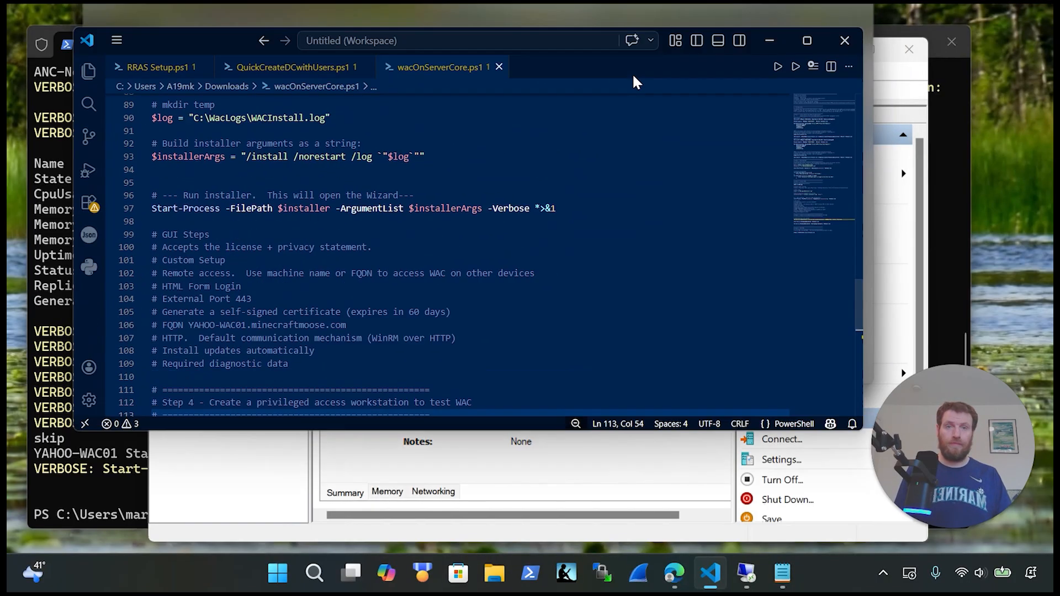
Step: In the maximized script editor, select the New-Lab_VM line for YAHOO-PAW01
left_click(810, 69)
scroll(496, 303, "up", 12)
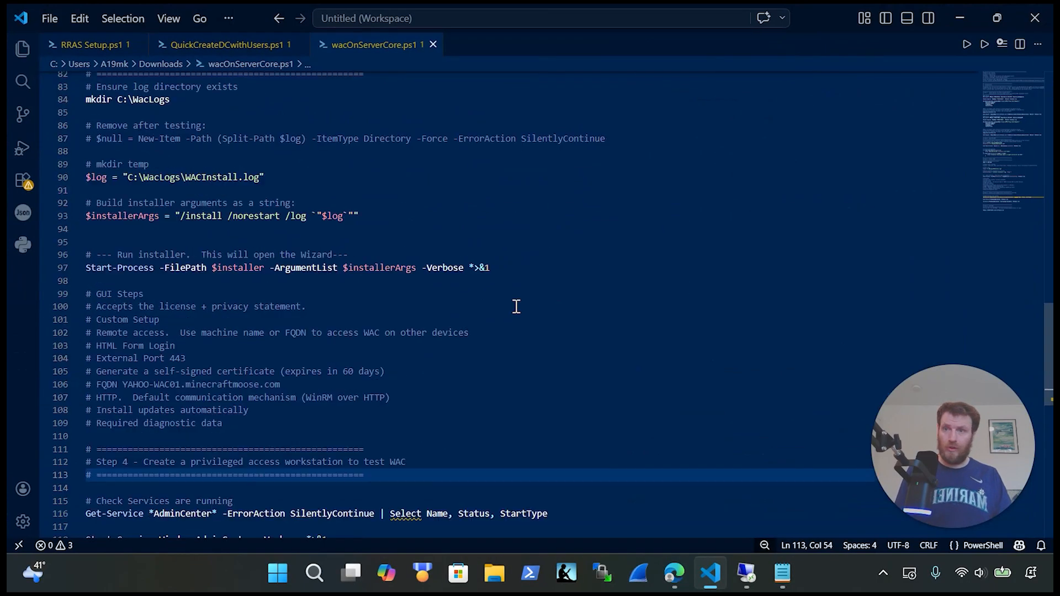
scroll(462, 304, "up", 5)
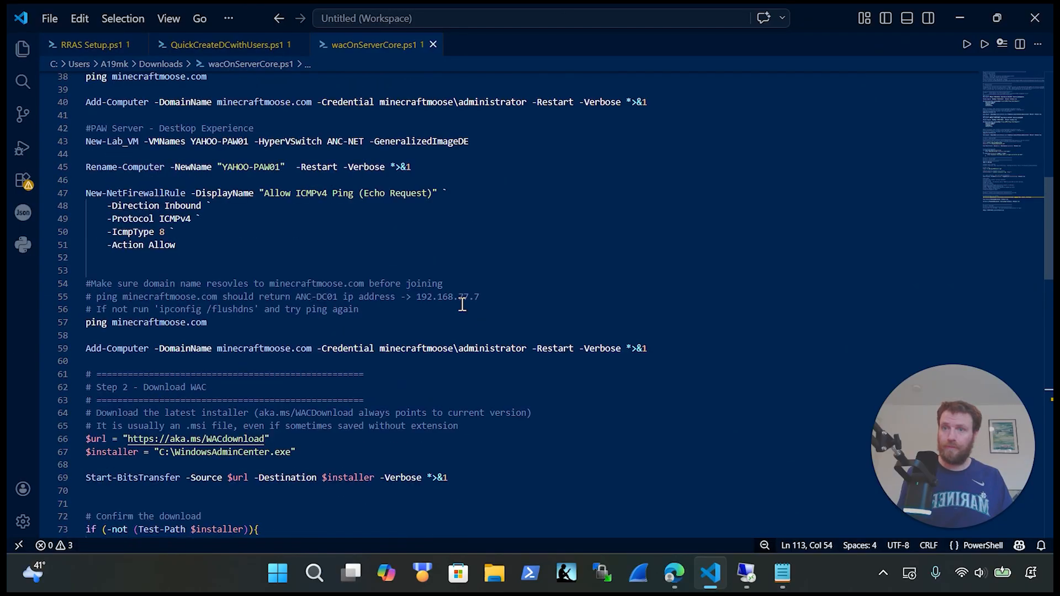
left_click_drag(510, 185, 72, 179)
key("ctrl+c")
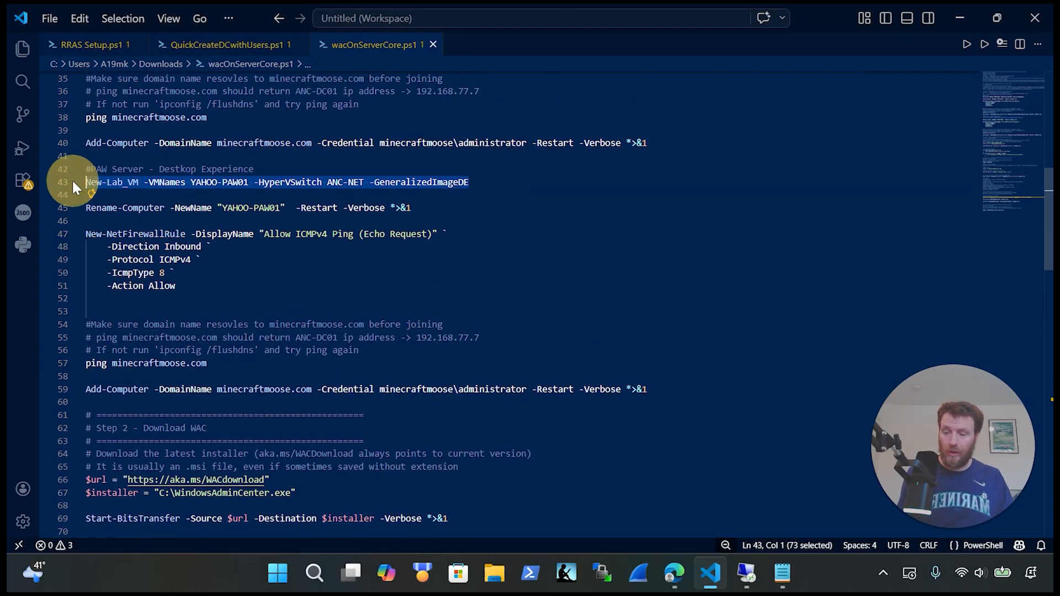
Step: Paste the command into host PowerShell, add -RAM 2GB after YAHOO-PAW01, and run it
left_click(756, 581)
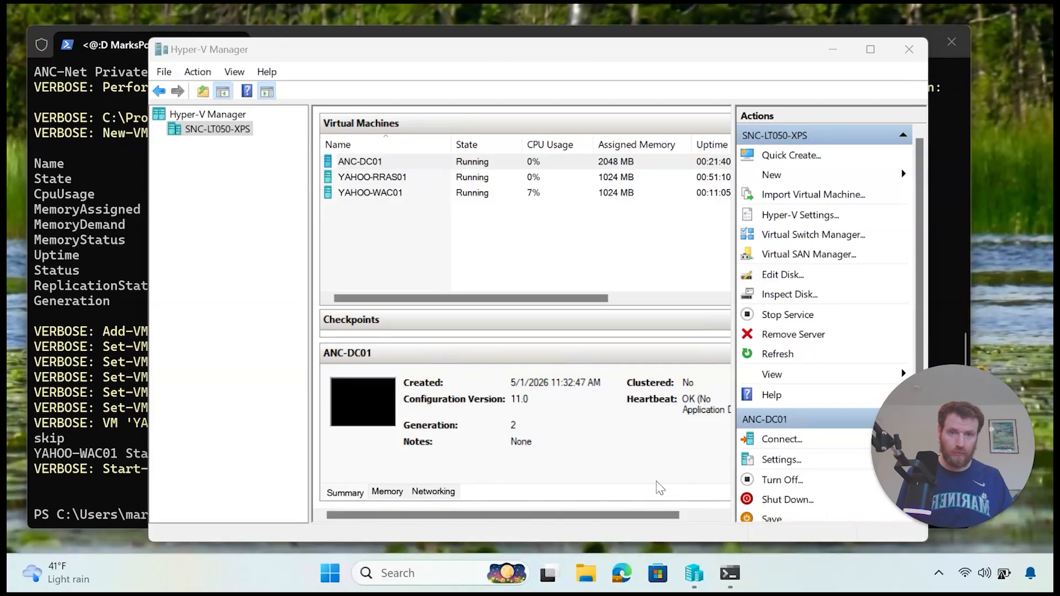
right_click(97, 417)
key("Left")
key("Left")
key("Left")
key("Left")
key("Left")
key("Left")
key("Left")
key("Left")
key("Left")
key("Left")
key("Left")
key("Left")
key("Left")
key("Left")
key("Left")
key("Left")
key("Left")
key("Left")
key("Left")
key("Left")
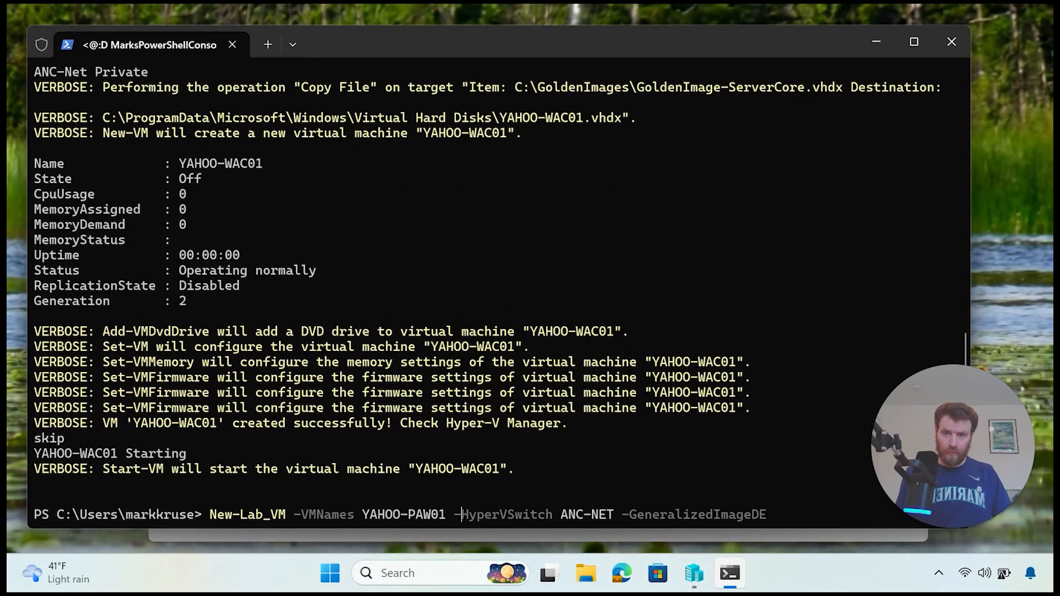
key("Right")
type("-RAM")
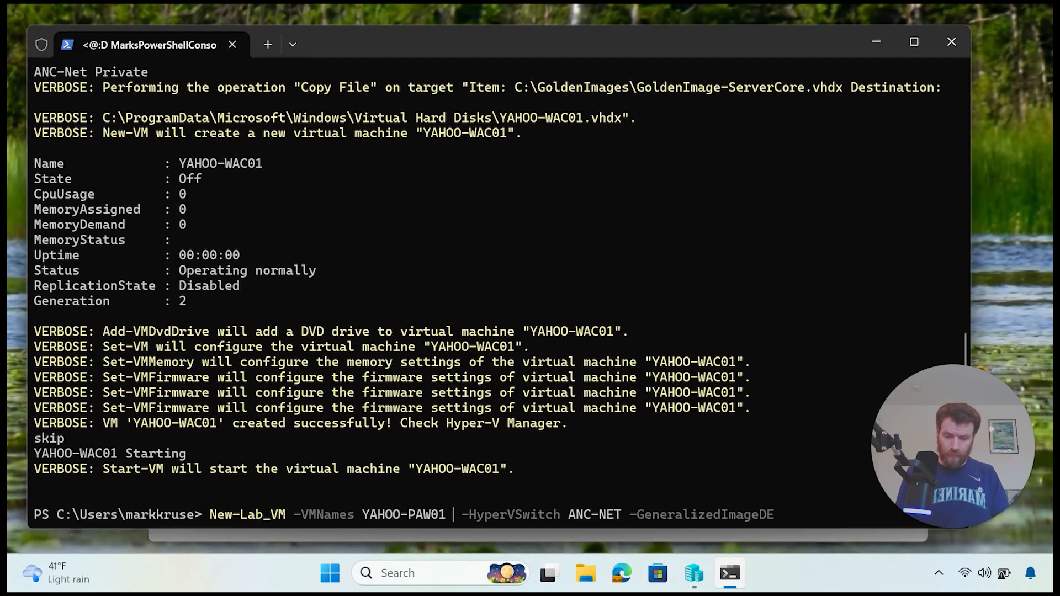
type(" 2")
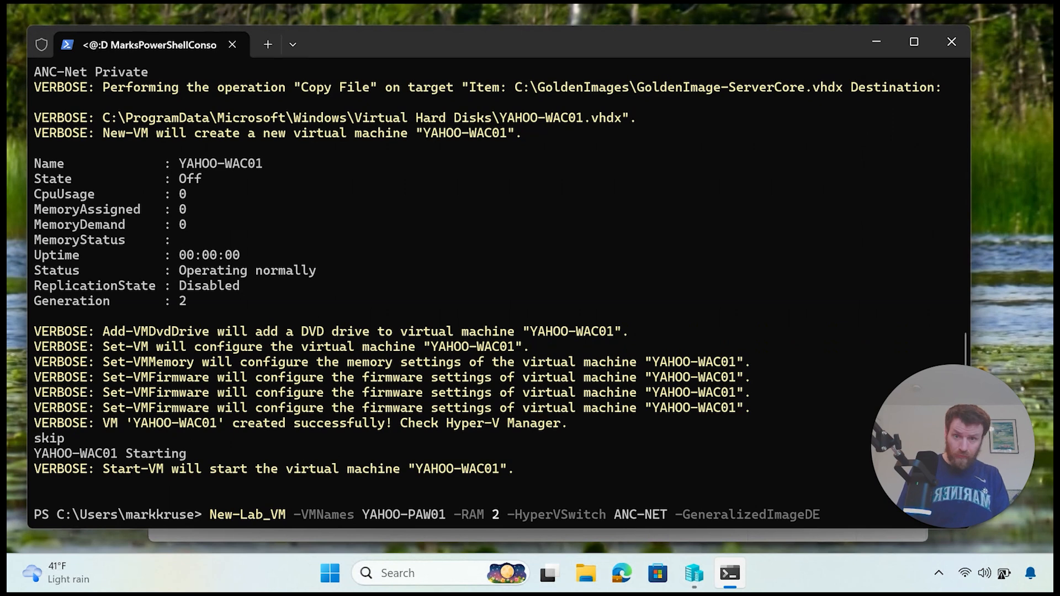
type("GB")
key("Return")
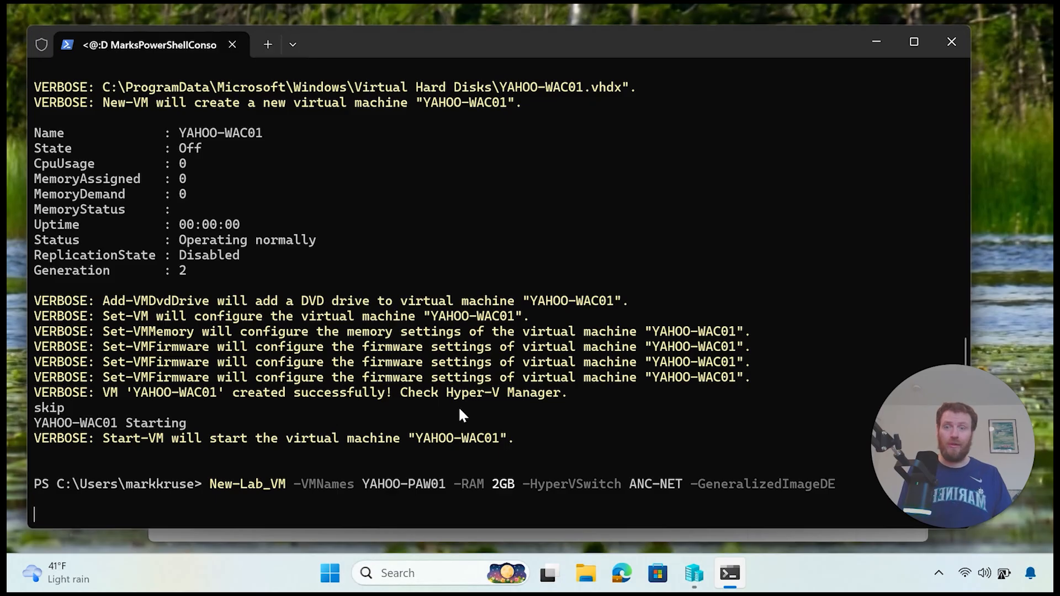
Step: In Hyper-V Manager, open a console connection to the new YAHOO-PAW01 VM
mouse_move(694, 574)
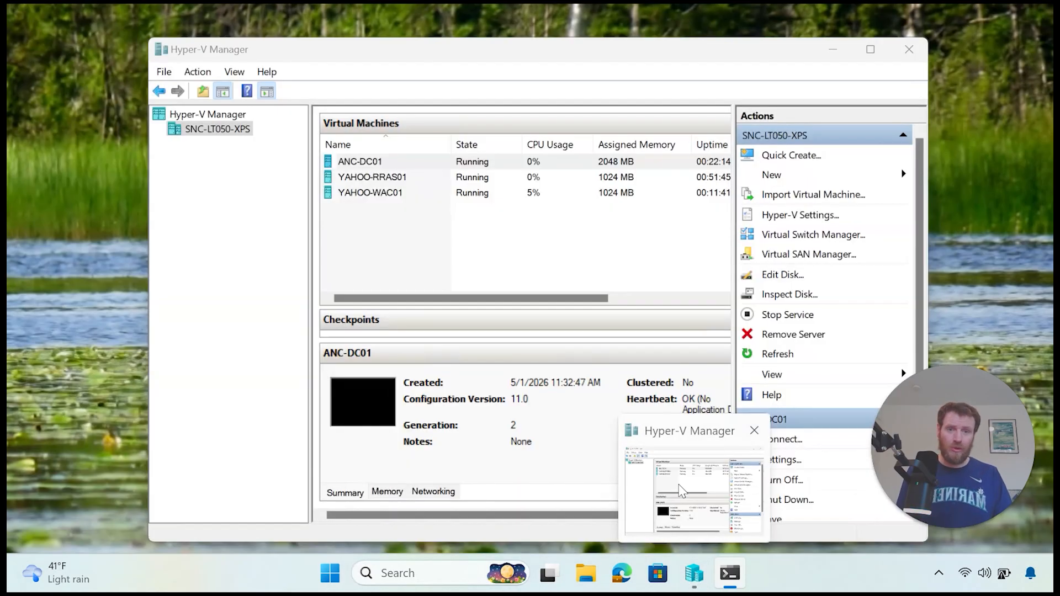
left_click(679, 487)
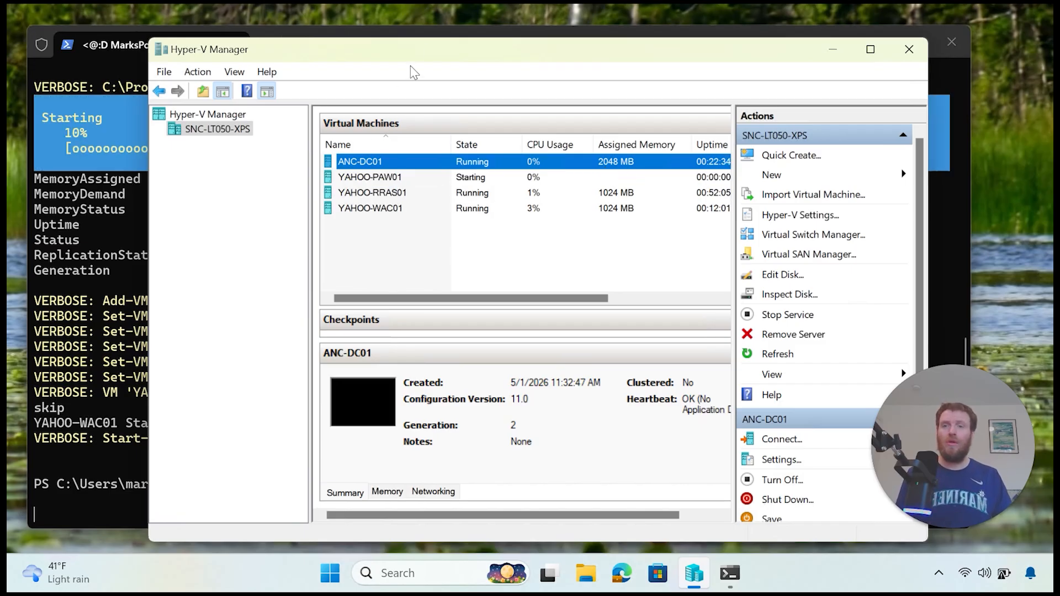
left_click_drag(454, 60, 610, 67)
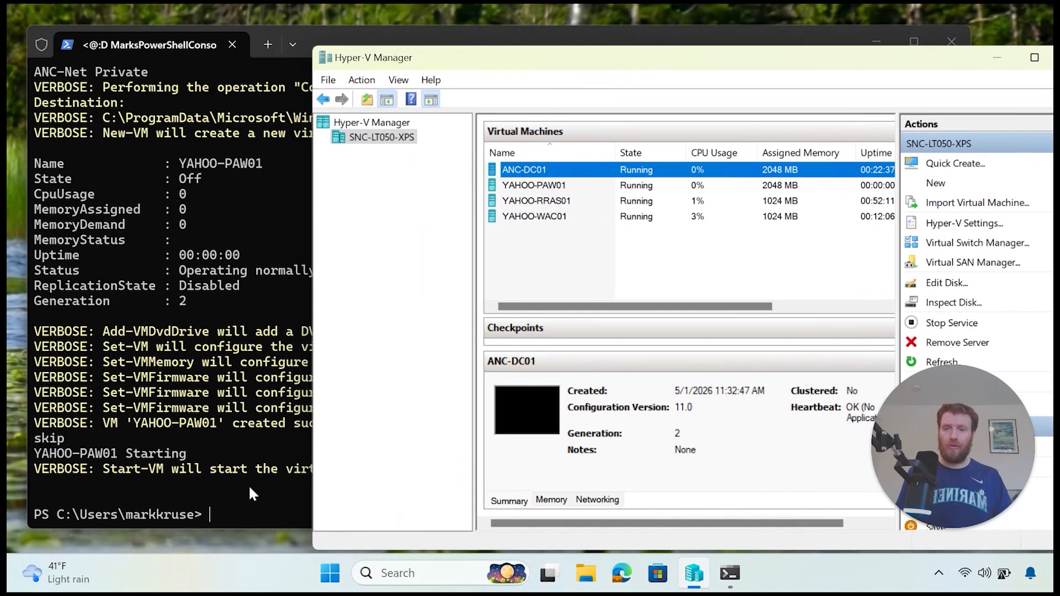
right_click(578, 186)
left_click(584, 199)
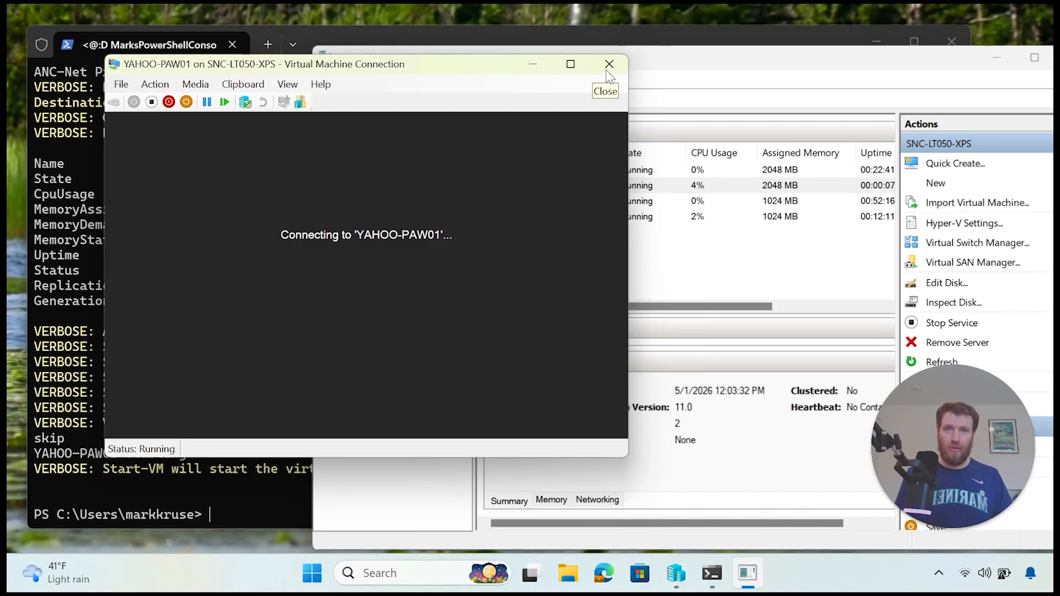
left_click(609, 64)
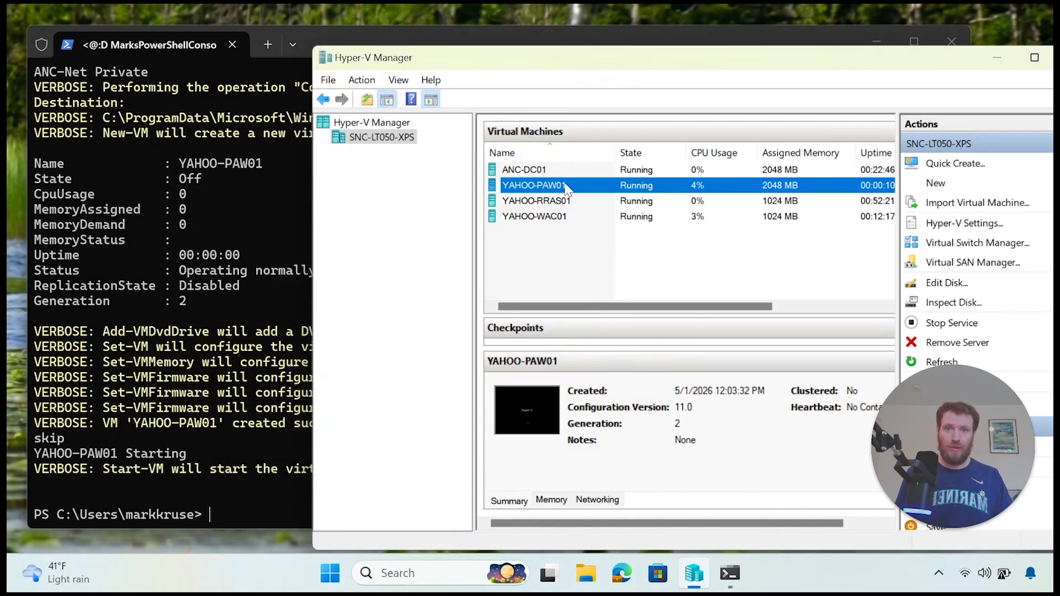
right_click(566, 189)
left_click(621, 219)
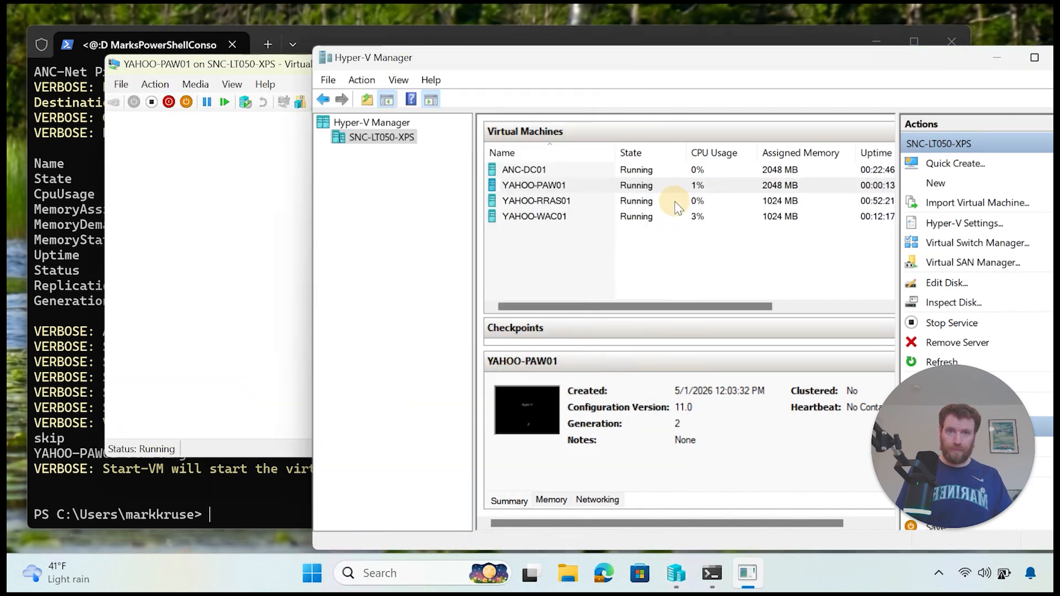
Step: Connect to the YAHOO-RRAS01 VM's console as well
left_click(675, 202)
right_click(695, 203)
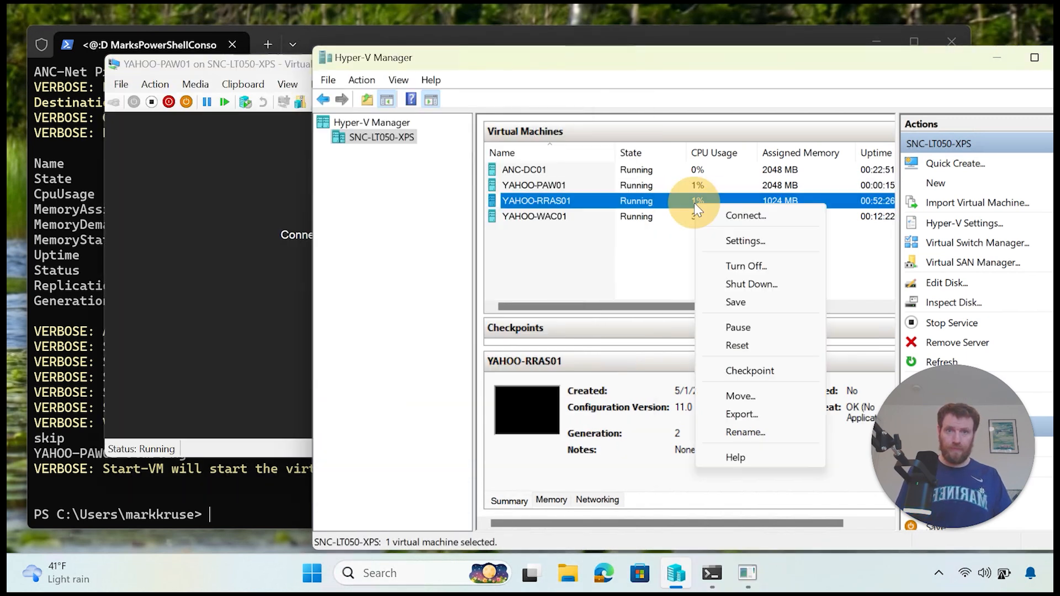
left_click(742, 216)
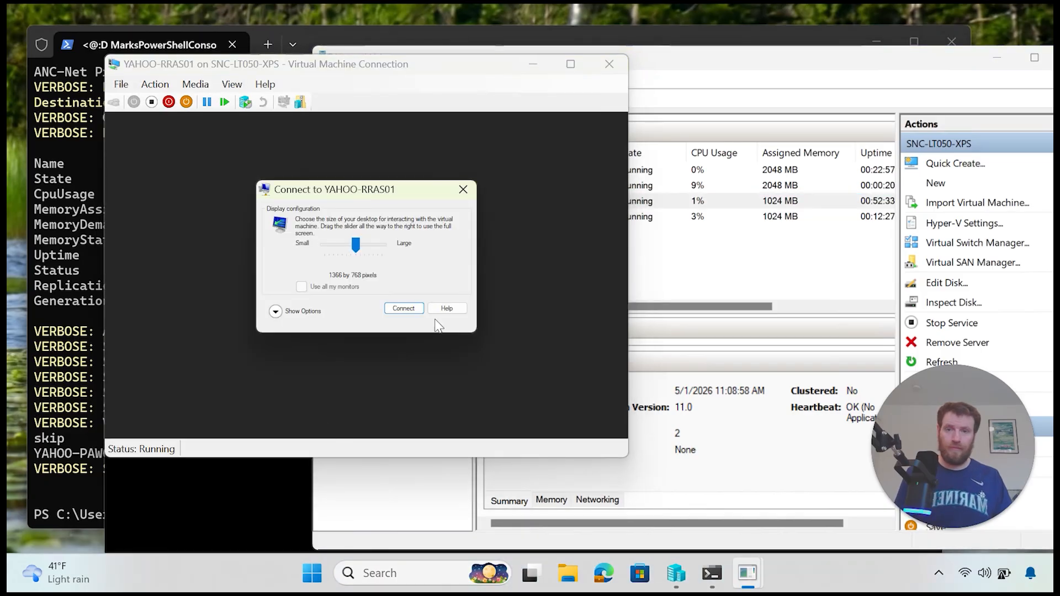
Step: Accept the 1366 by 768 display size and reposition the YAHOO-PAW01 console window
left_click(397, 306)
mouse_move(758, 580)
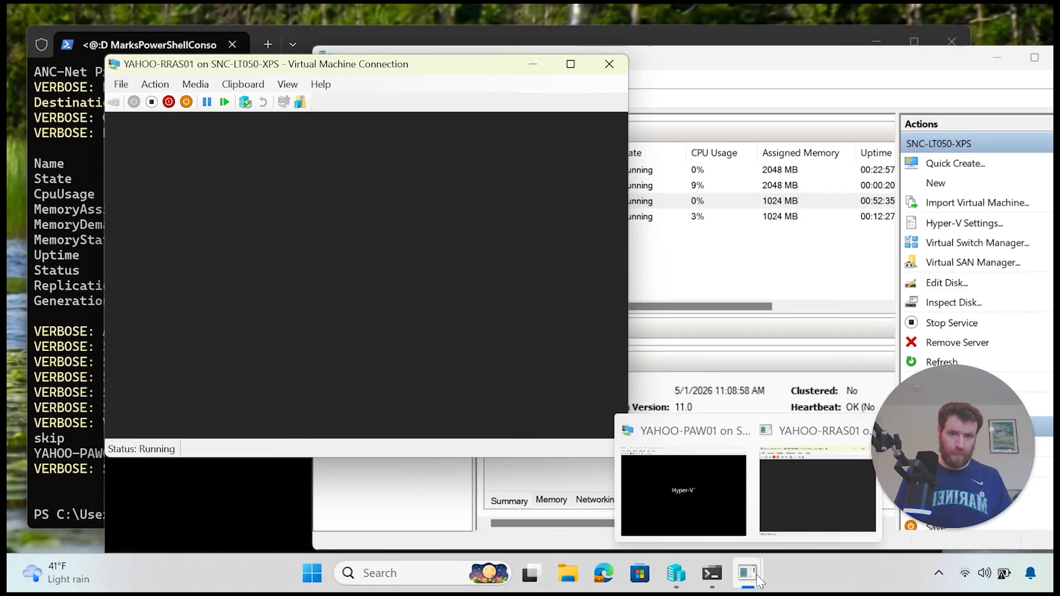
left_click(715, 495)
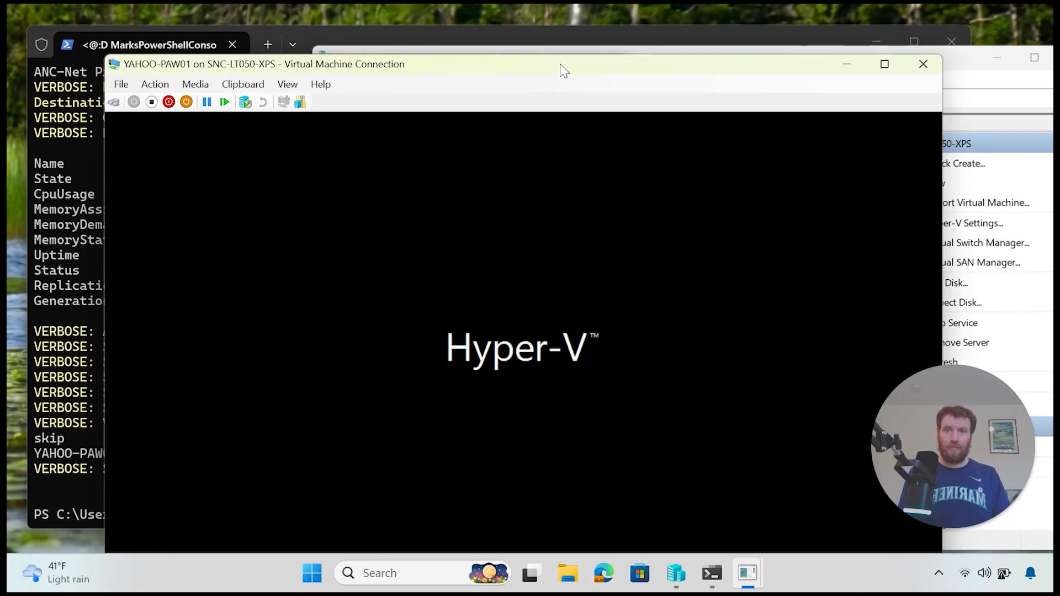
left_click_drag(567, 74, 591, 35)
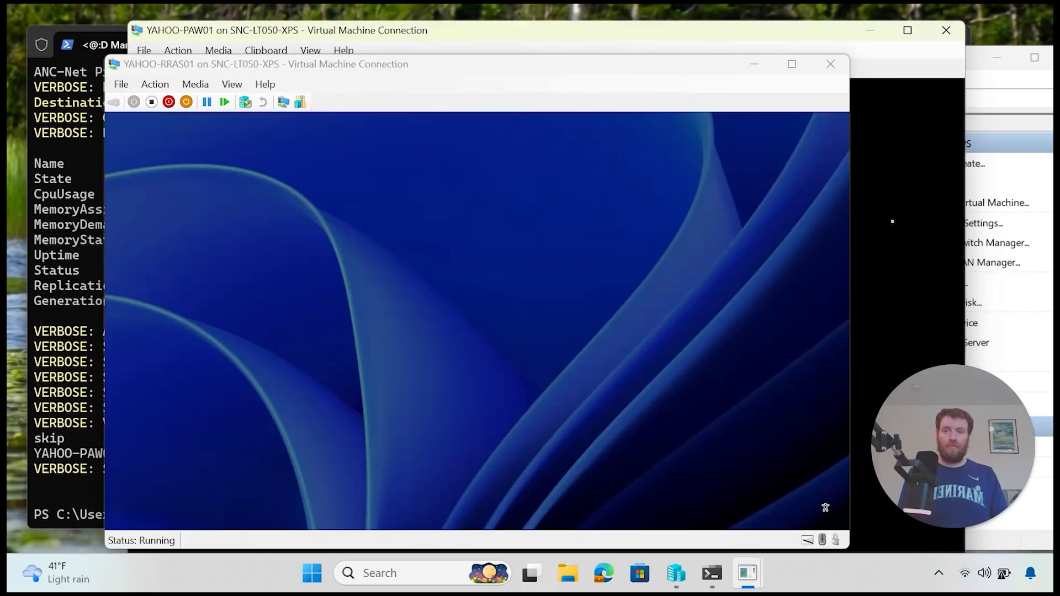
Step: Sign in to YAHOO-RRAS01 with the Administrator password, then move its console aside
left_click(904, 223)
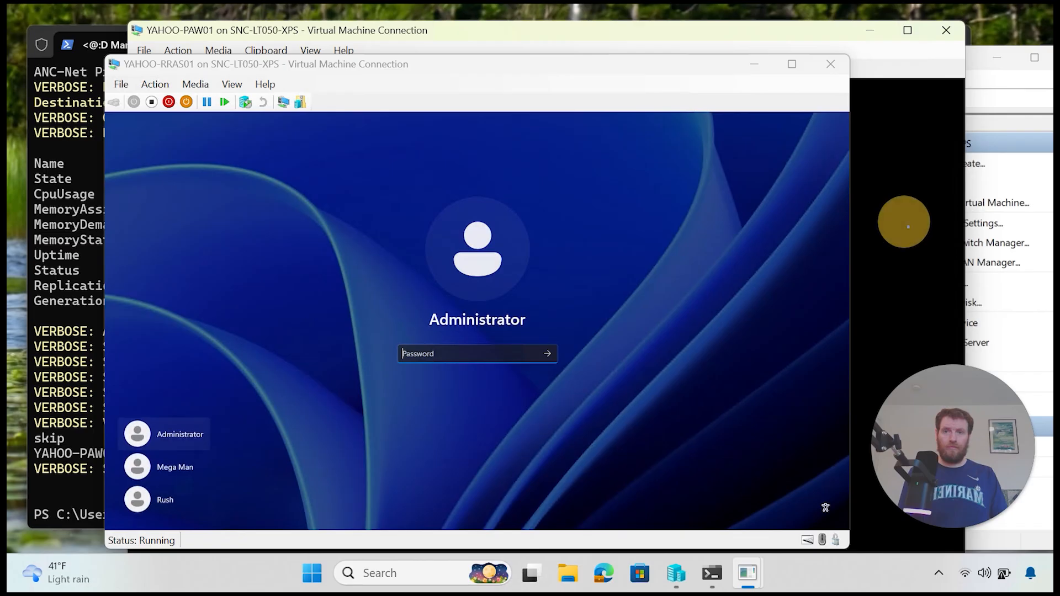
left_click(530, 352)
type("****")
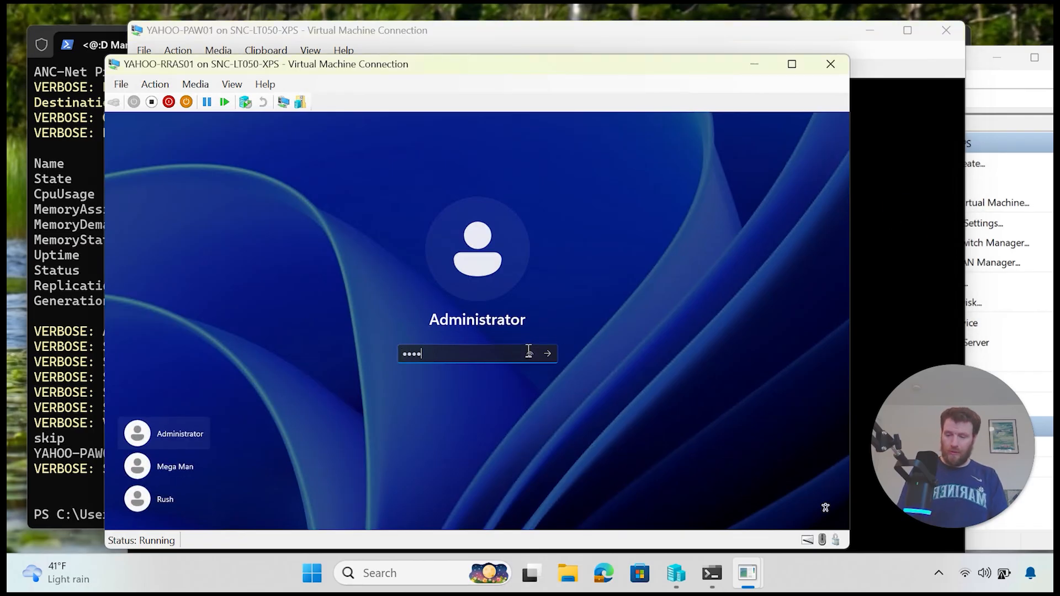
type("*********")
key("Return")
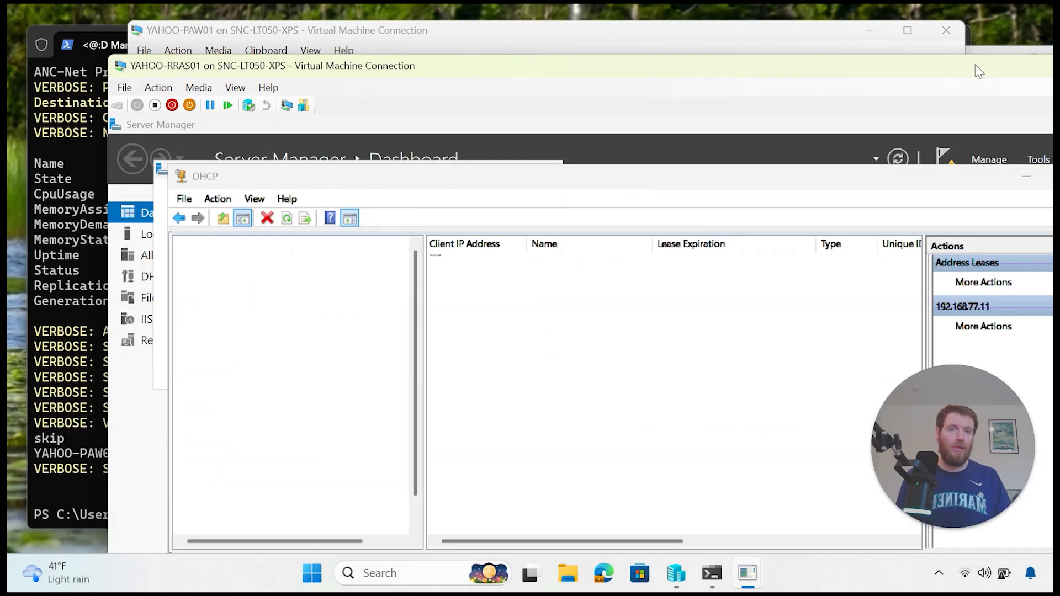
left_click_drag(976, 66, 826, 117)
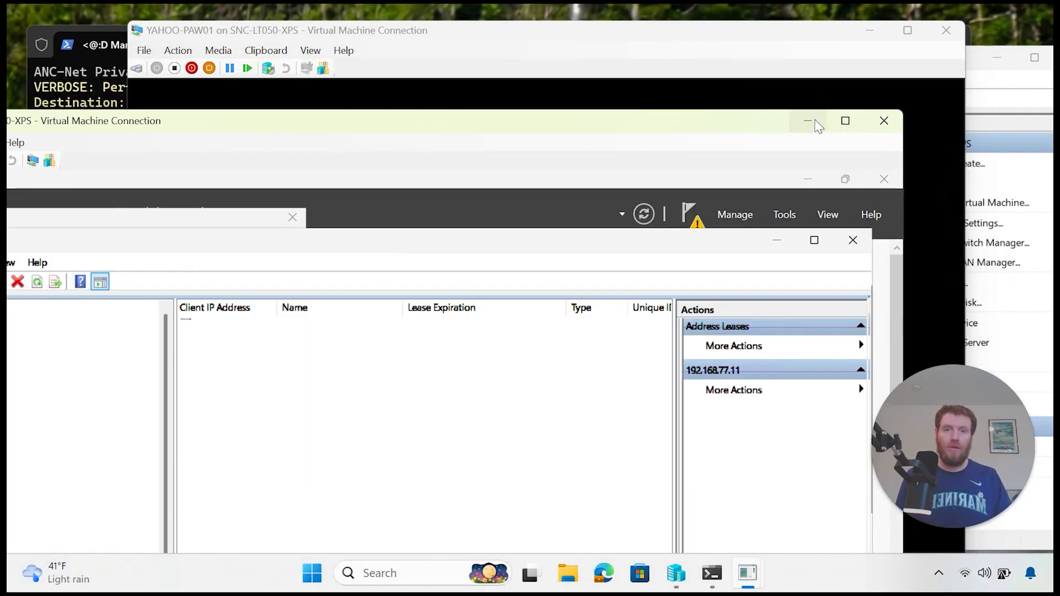
left_click(816, 122)
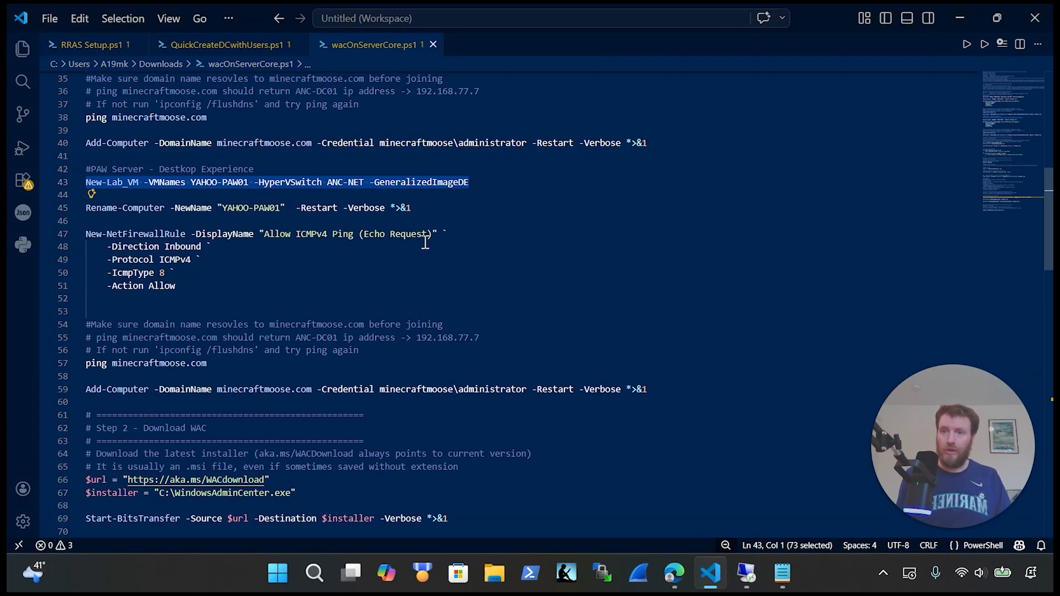
Step: Select the Rename-Computer line for YAHOO-PAW01, then return to its booting console
left_click_drag(478, 213, 74, 199)
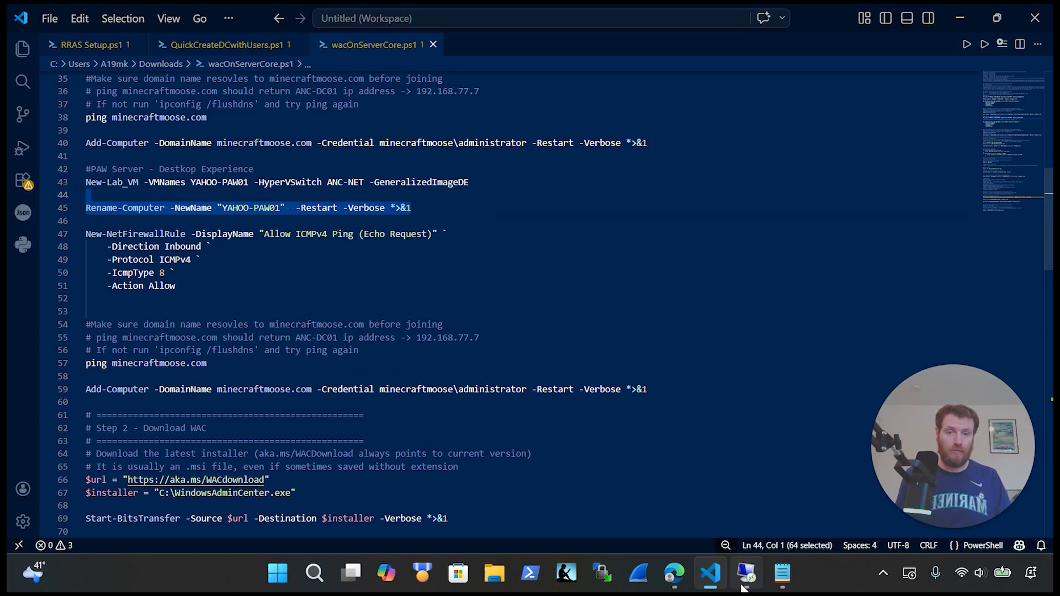
mouse_move(743, 586)
left_click(744, 513)
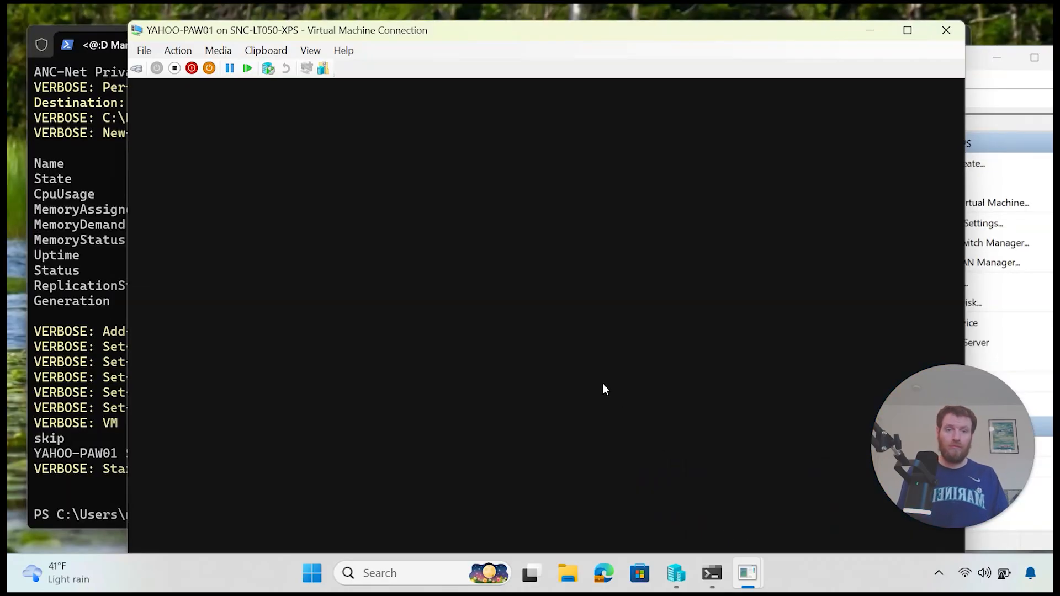
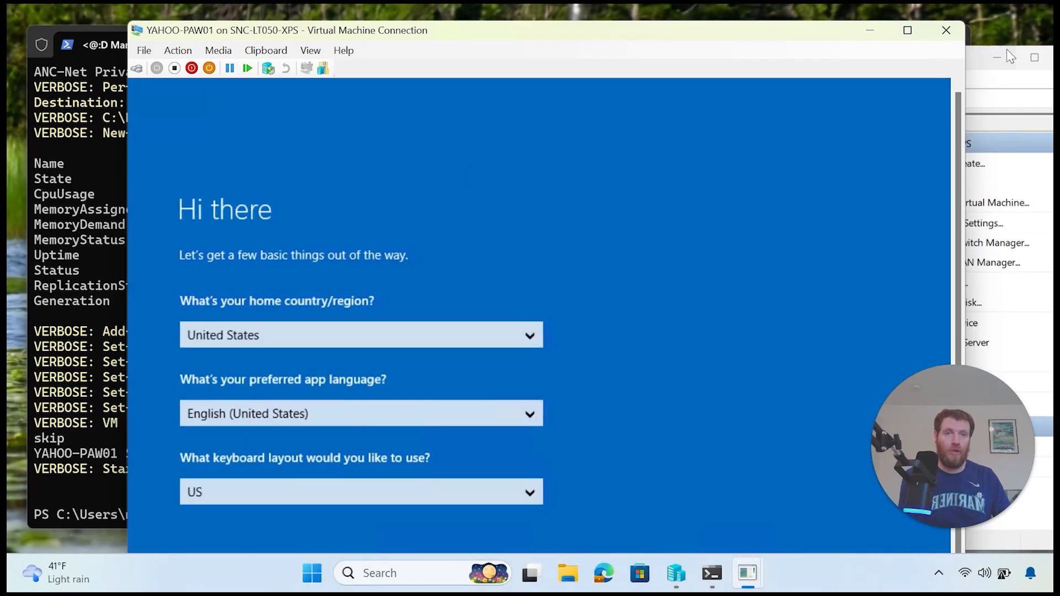
Step: Finish YAHOO-PAW01's first-run setup with default region settings and a confirmed Administrator password
left_click(914, 30)
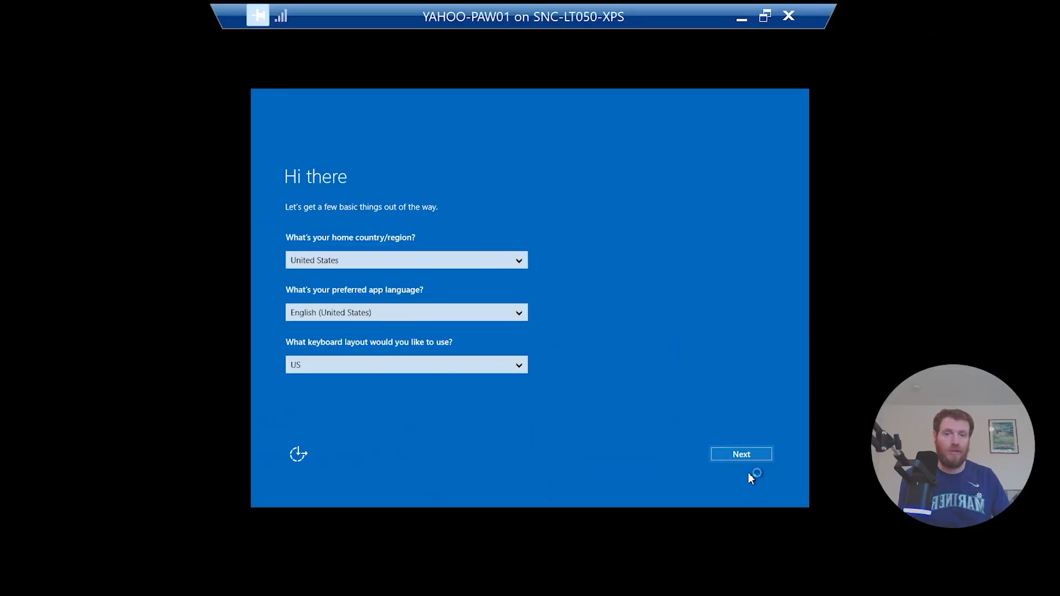
left_click(750, 454)
type("P")
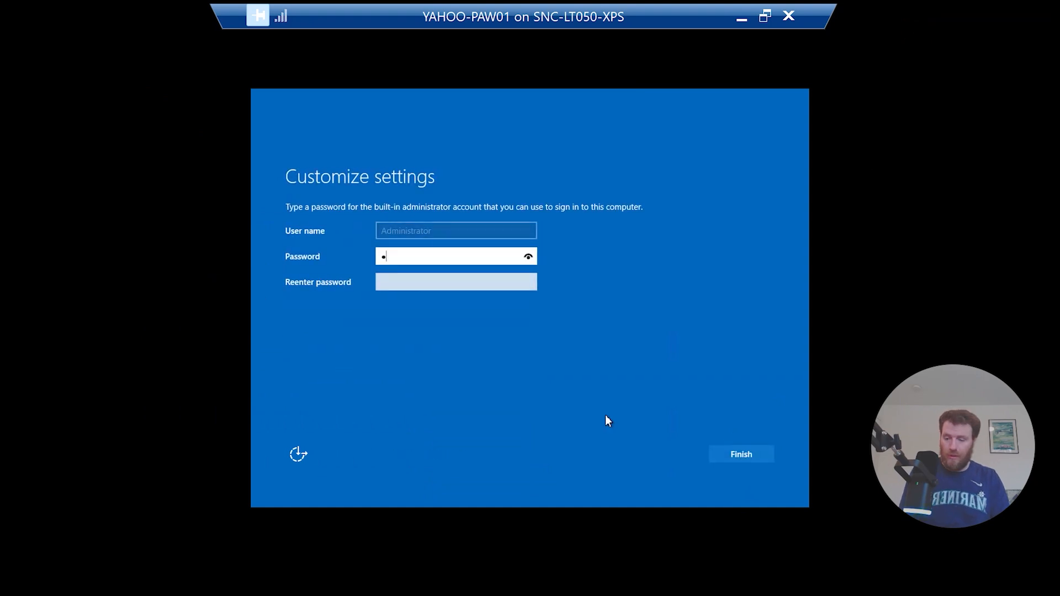
type("•••••••••••")
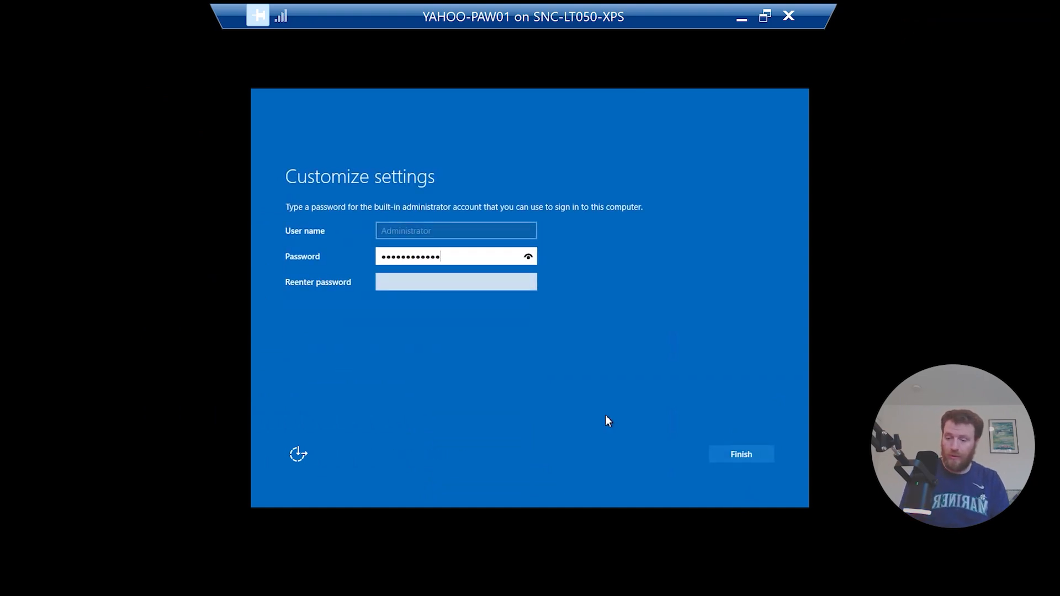
key("Tab")
type("•••••")
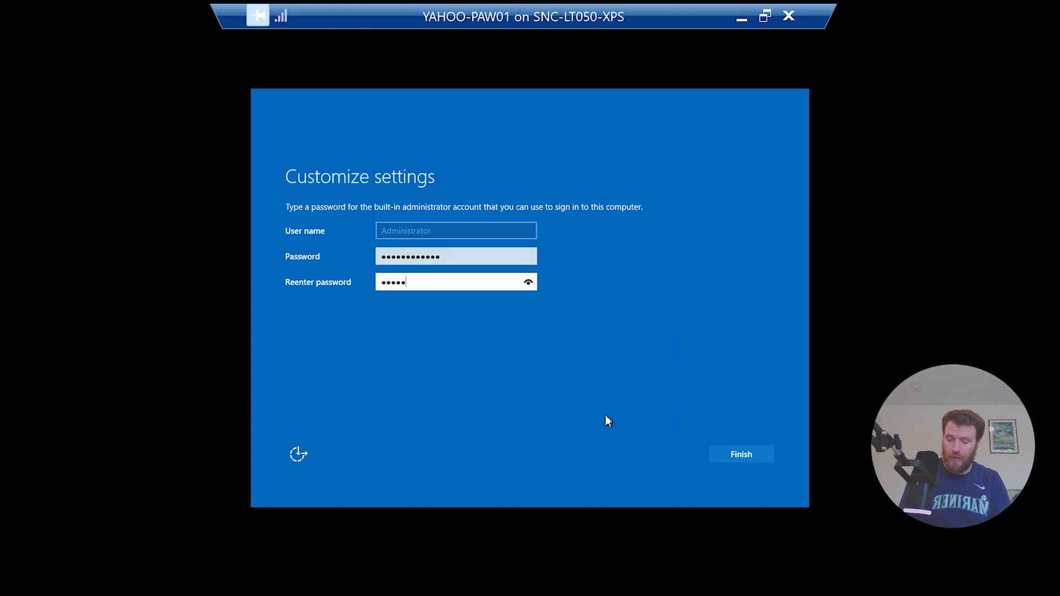
type("•••••••")
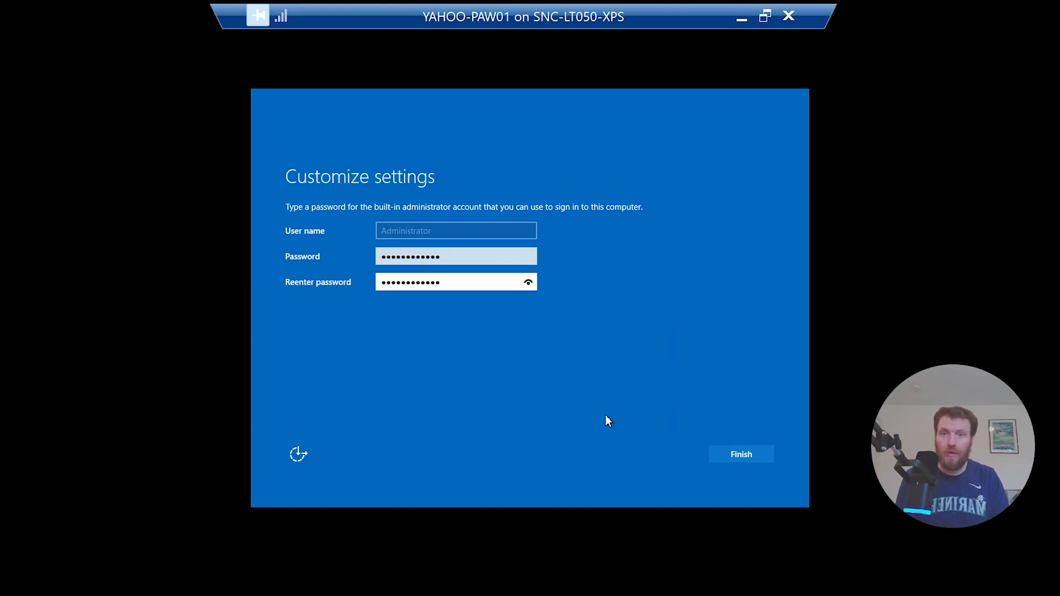
key("Return")
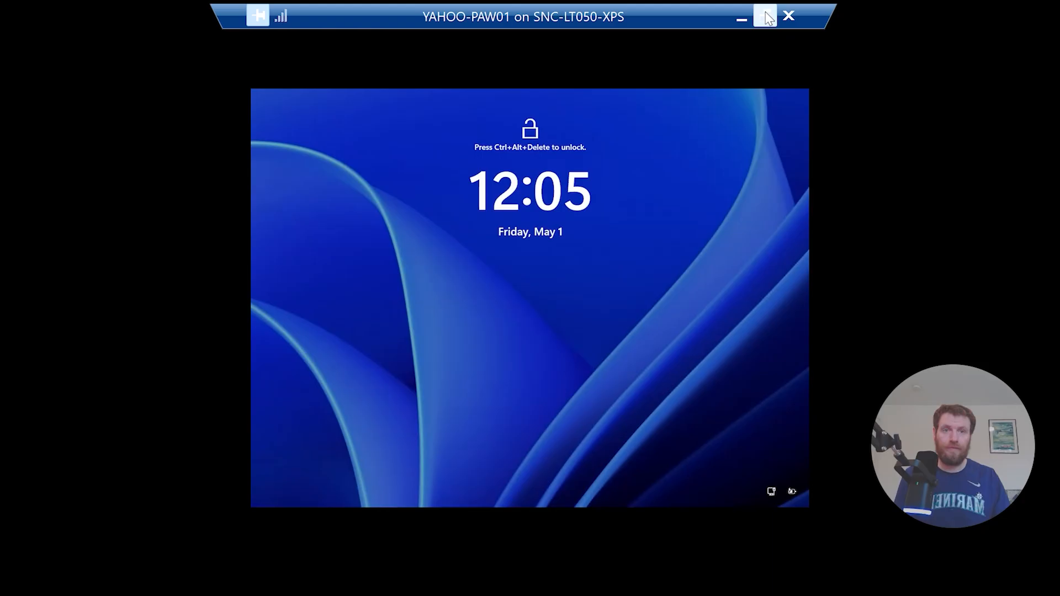
Step: Send Ctrl+Alt+Delete to reach the sign-in screen, then close the VM connection
left_click(765, 16)
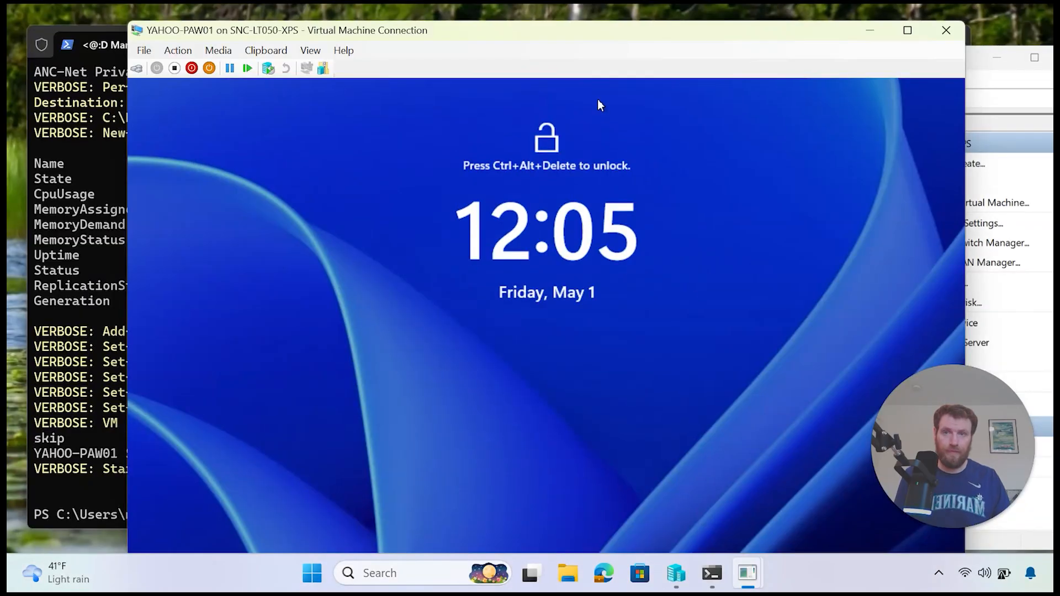
mouse_move(587, 38)
left_mouse_down()
mouse_move(574, 12)
mouse_move(578, 23)
left_mouse_up()
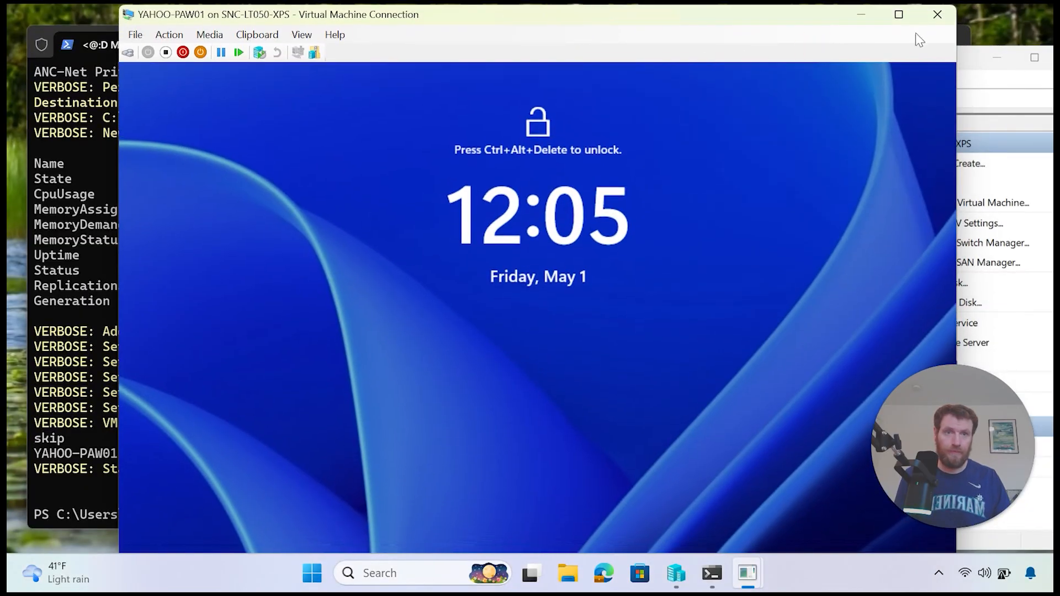
left_click(130, 54)
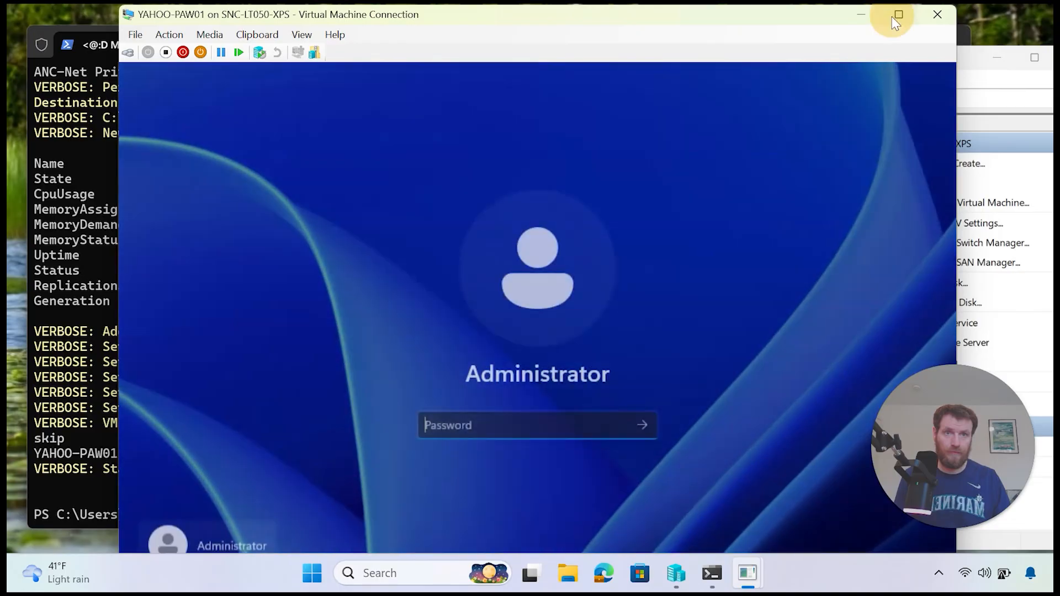
left_click(898, 15)
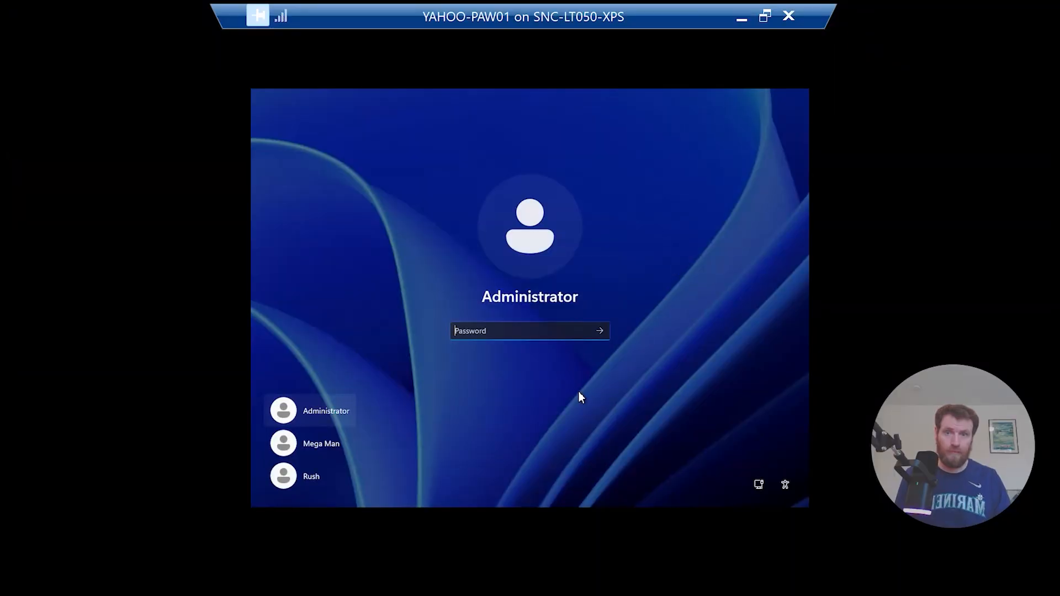
left_click(789, 16)
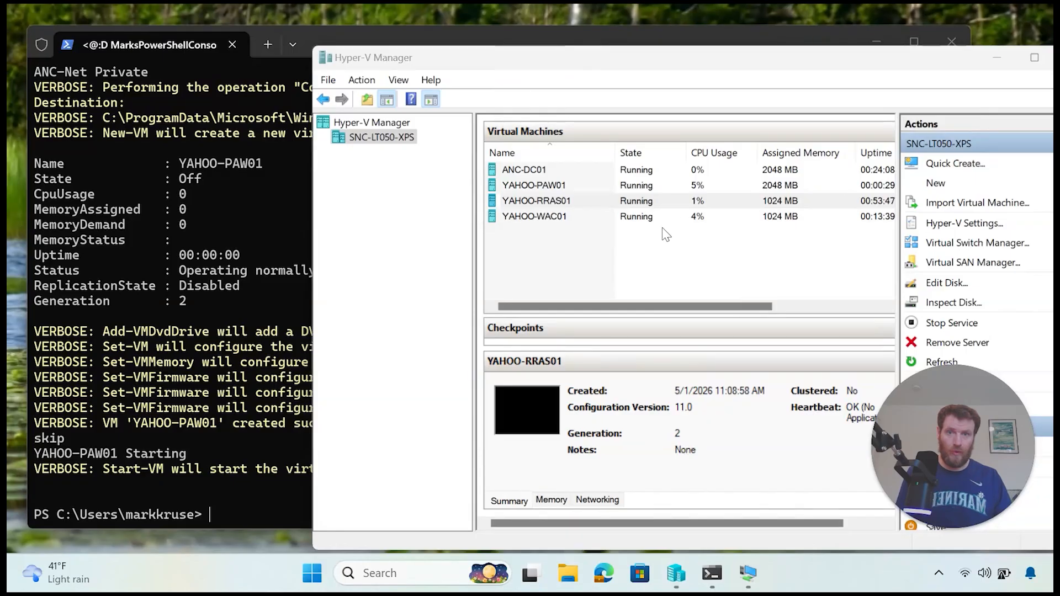
Step: Connect to YAHOO-PAW01 at the chosen display size, sign in as Administrator, and go full screen
left_click(569, 187)
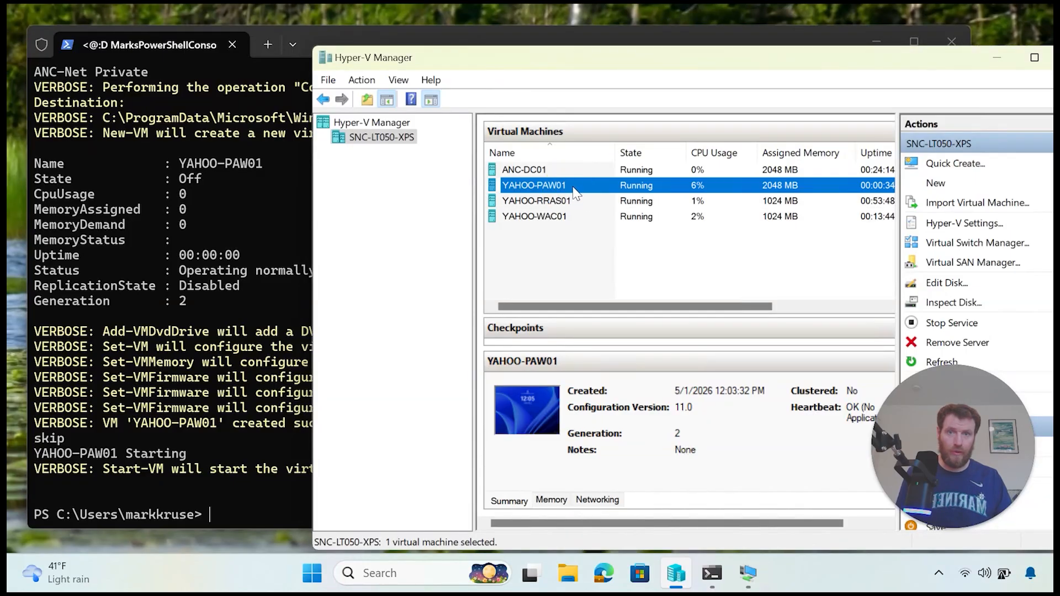
right_click(584, 188)
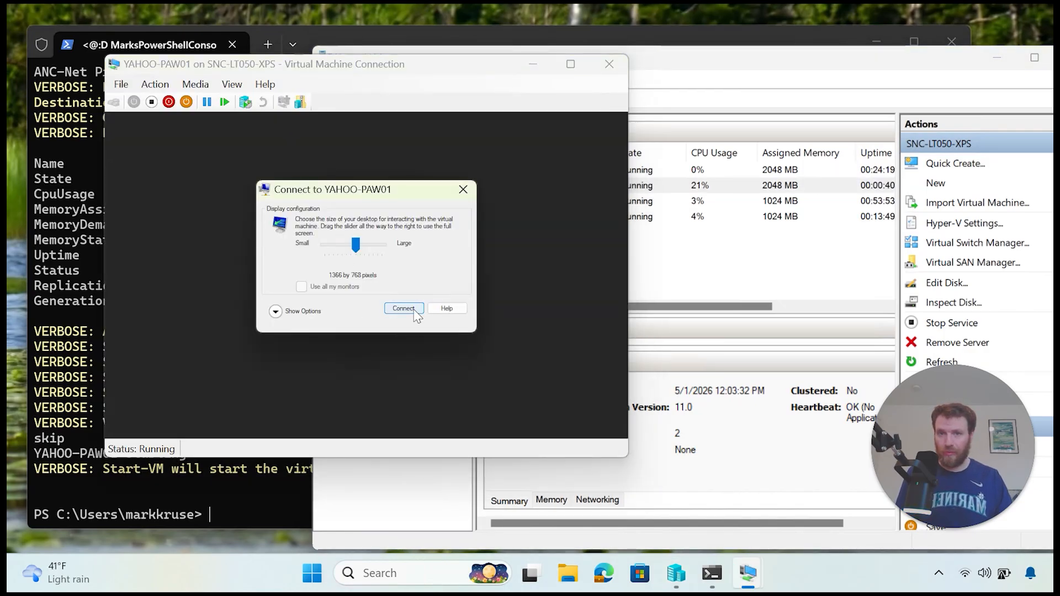
left_click(405, 309)
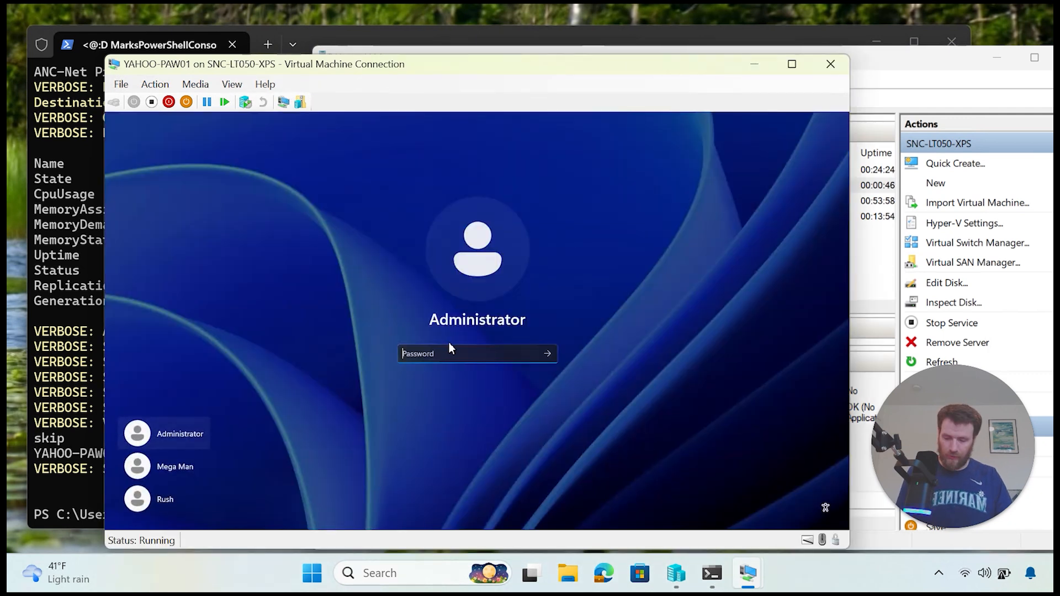
type("•••")
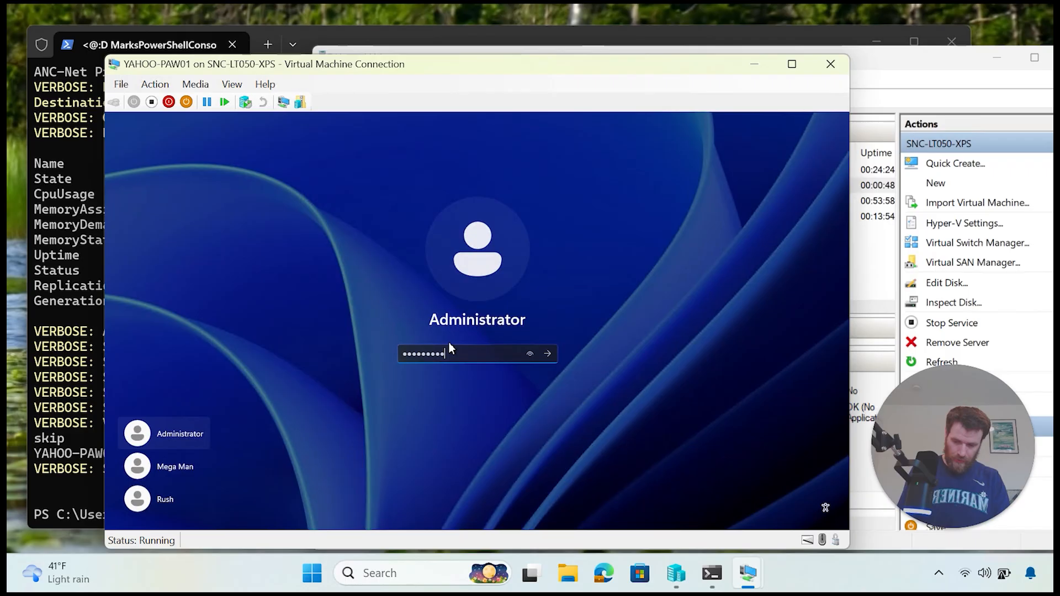
type("••••••••")
key("Return")
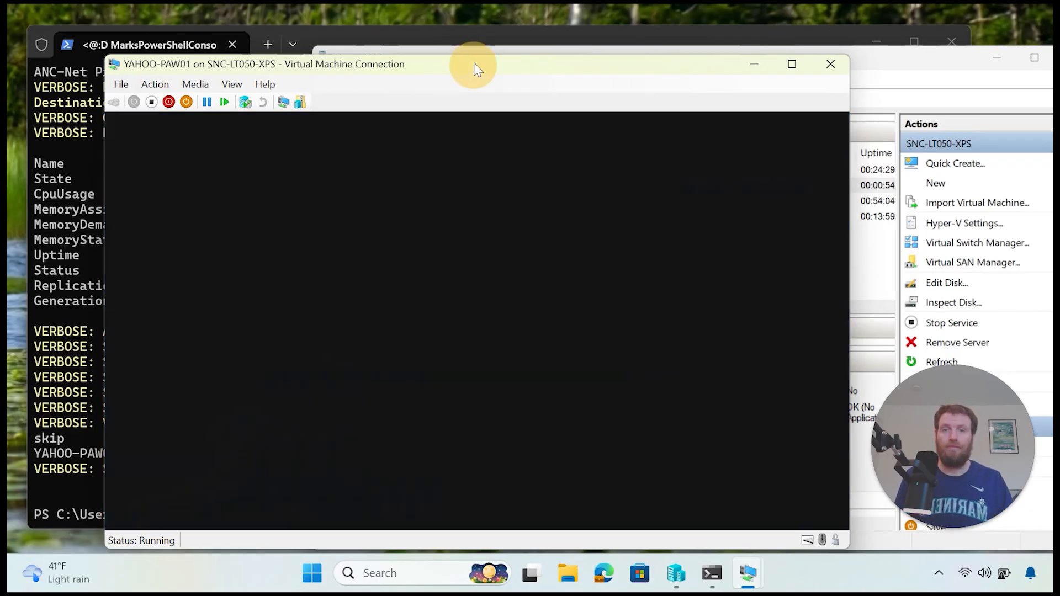
left_click_drag(474, 61, 359, 46)
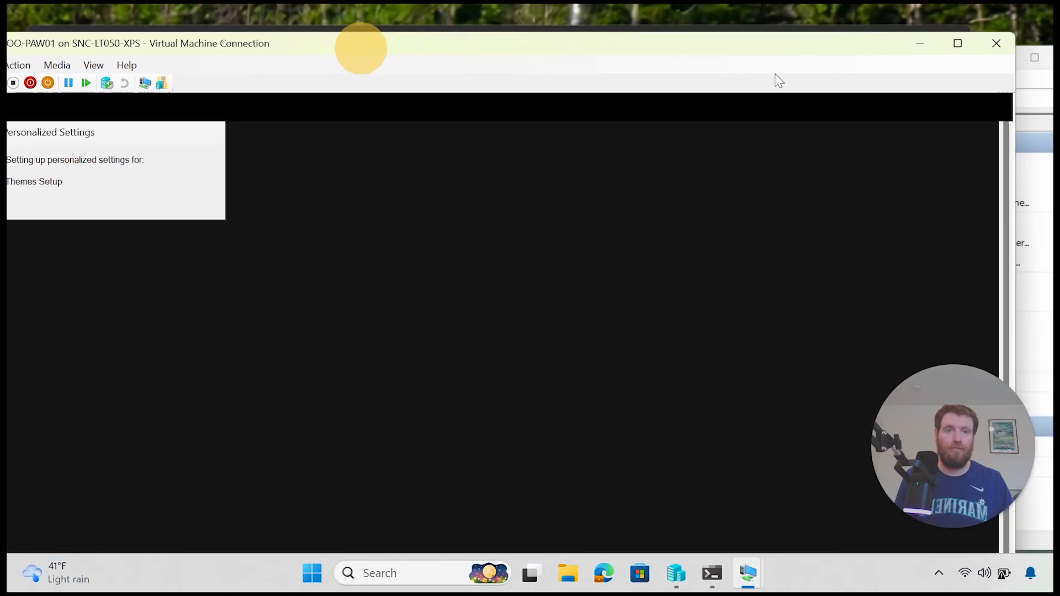
left_click(963, 51)
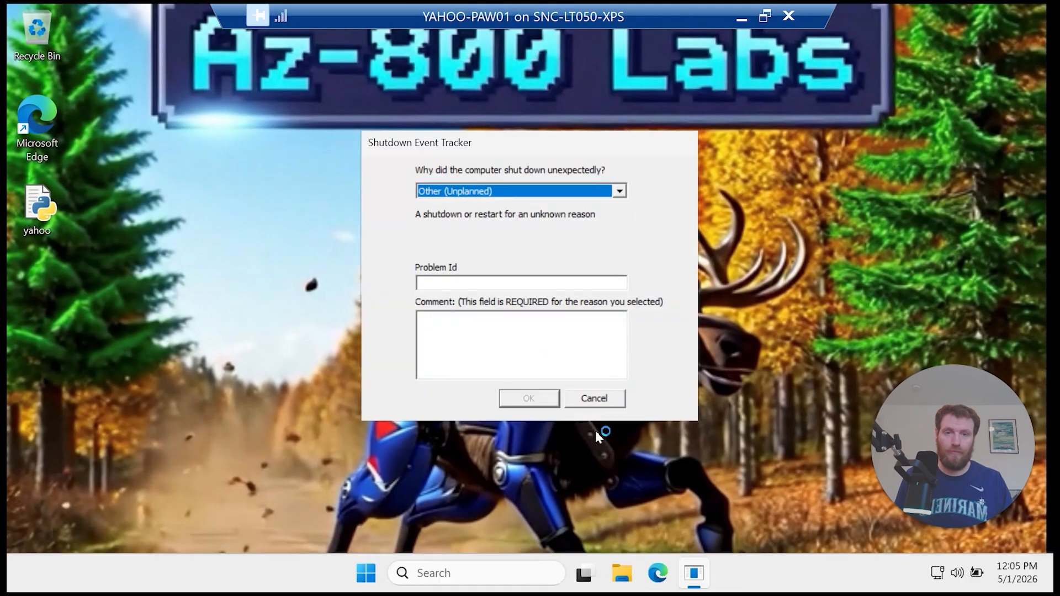
Step: Cancel the shutdown report and run the pasted Rename-Computer -Restart command in an admin Terminal
left_click(603, 401)
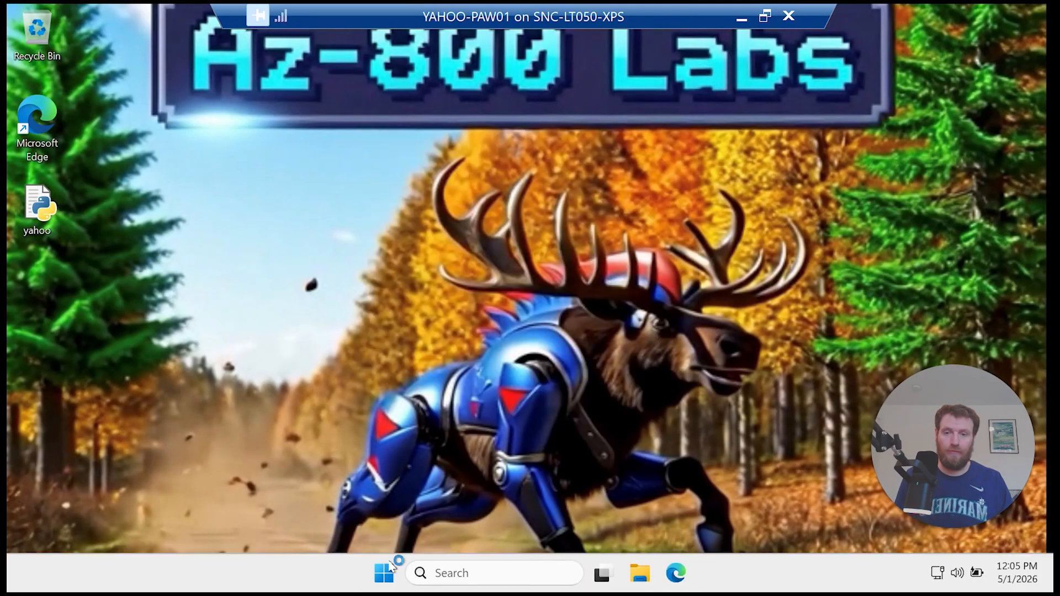
right_click(384, 577)
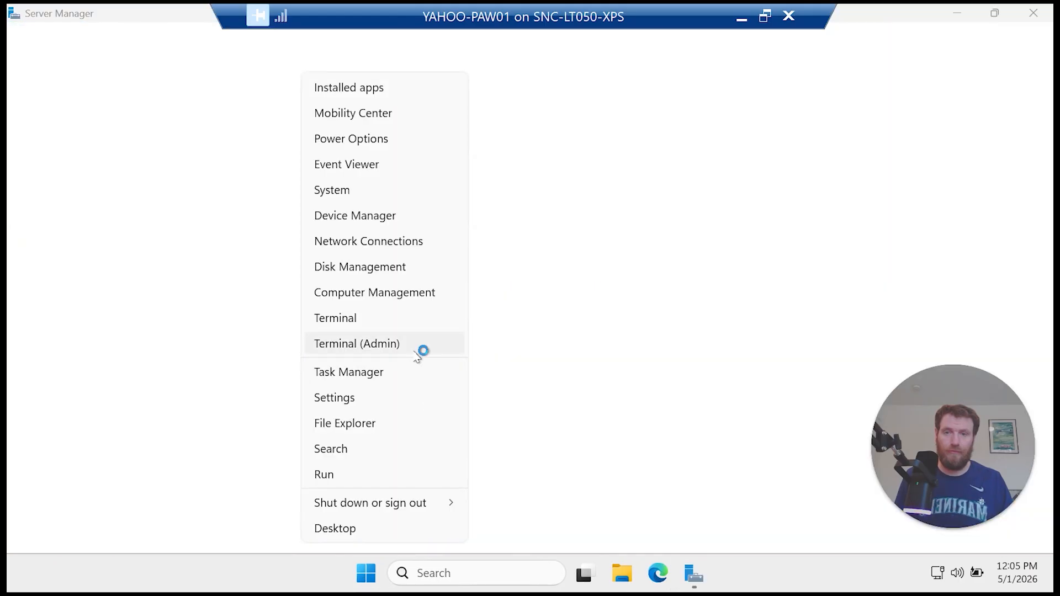
left_click(413, 350)
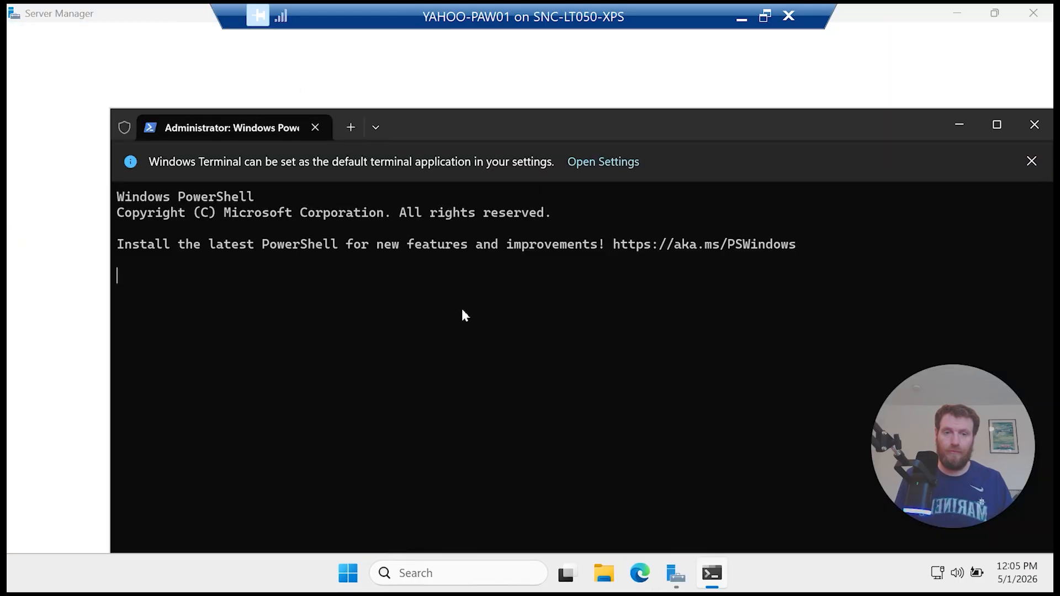
right_click(463, 313)
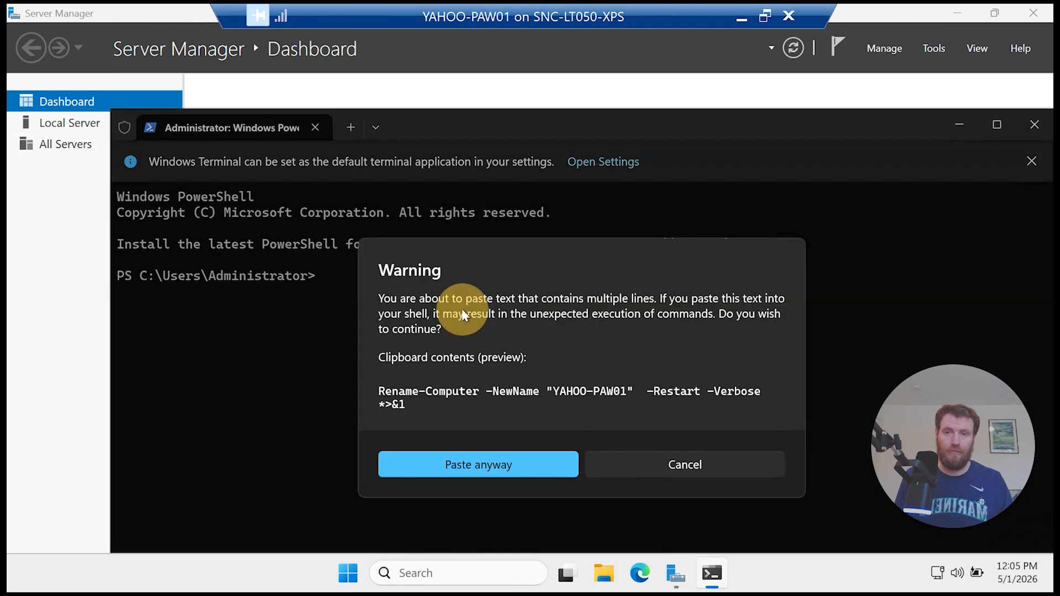
left_click(540, 466)
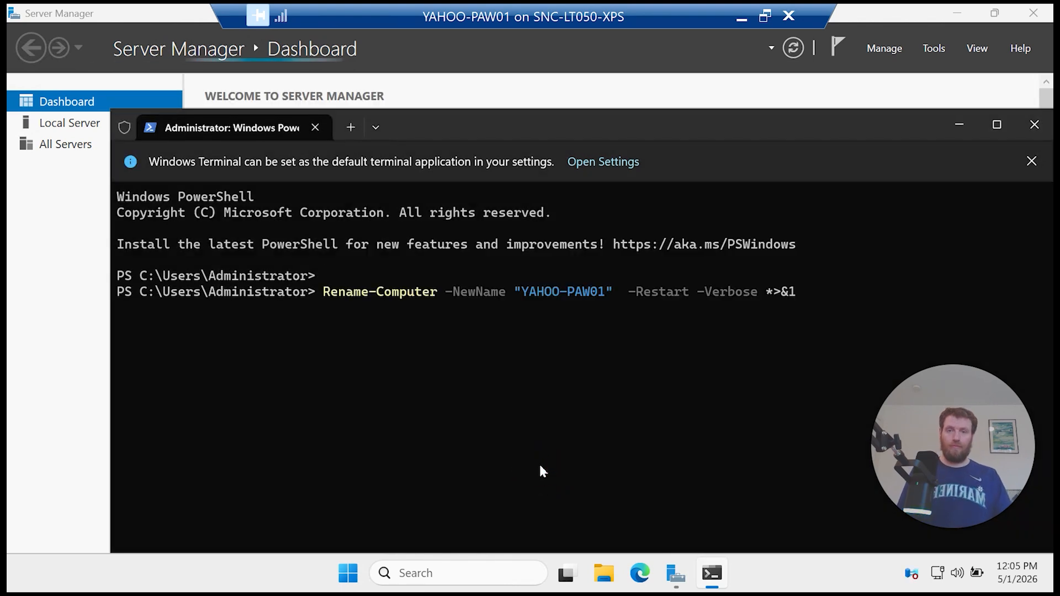
key("Return")
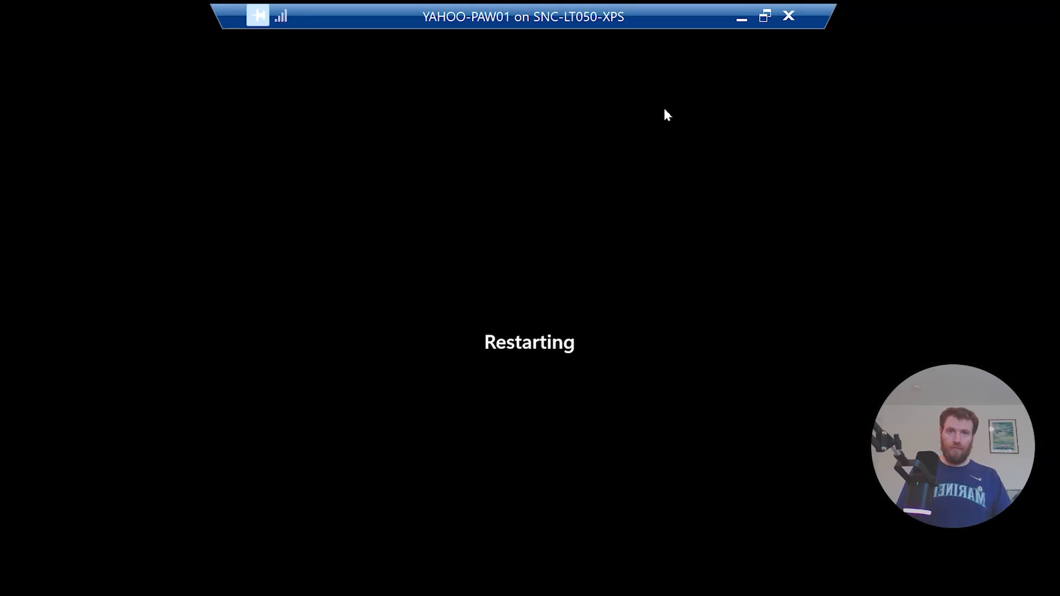
left_click(764, 16)
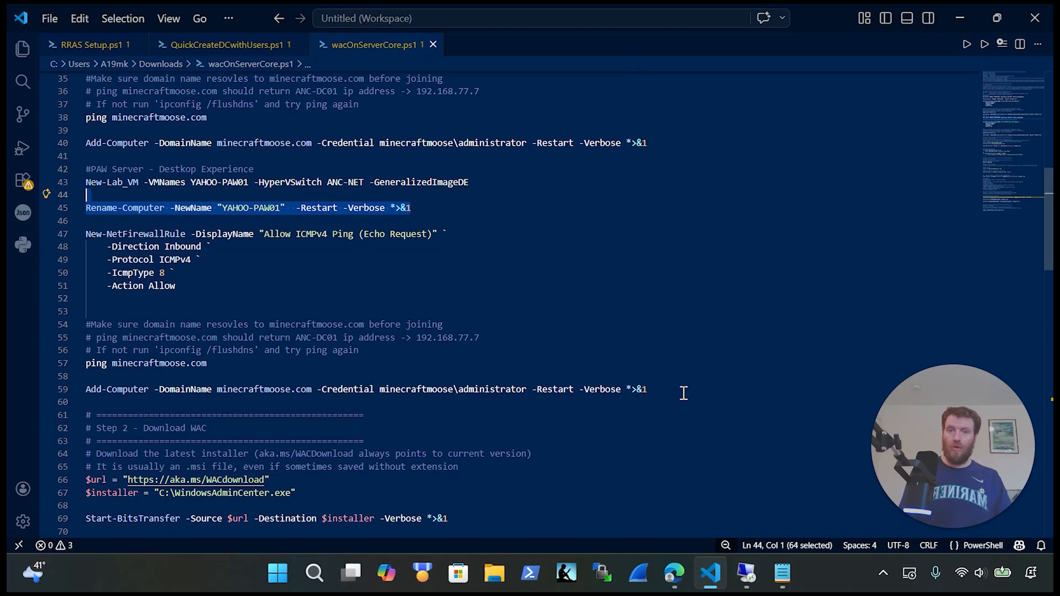
Step: Copy the firewall-rule and domain-join lines, then reconnect and sign back in as Administrator
left_click_drag(683, 392, 67, 240)
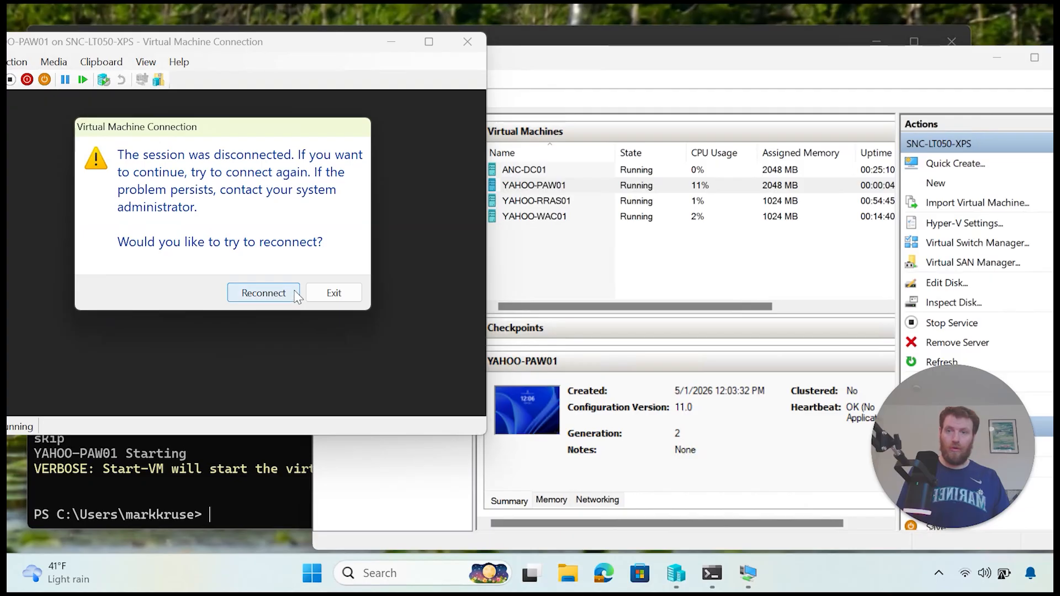
left_click(287, 293)
left_click_drag(248, 44, 529, 56)
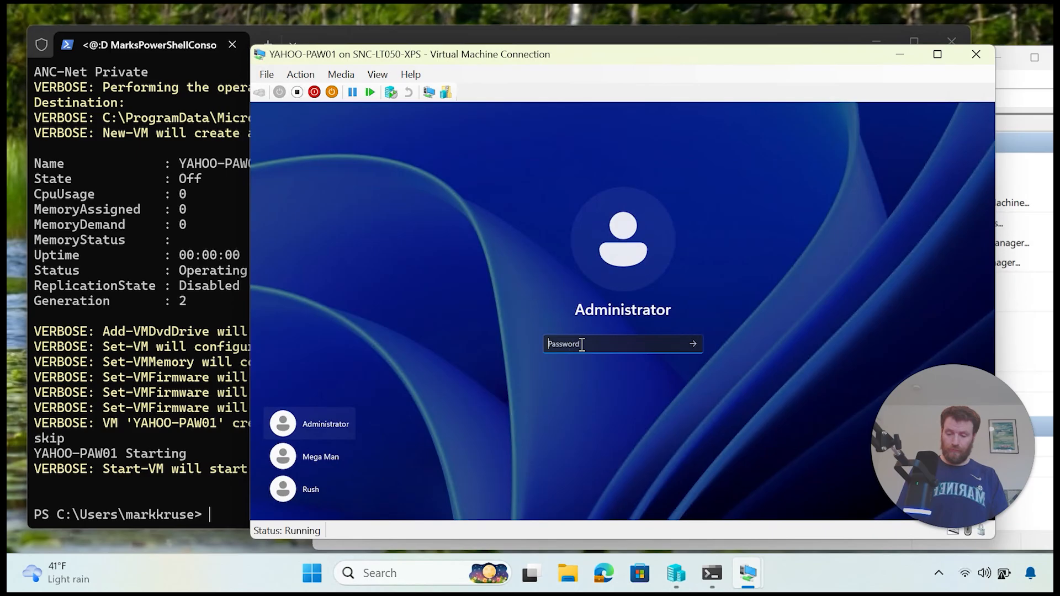
type("P")
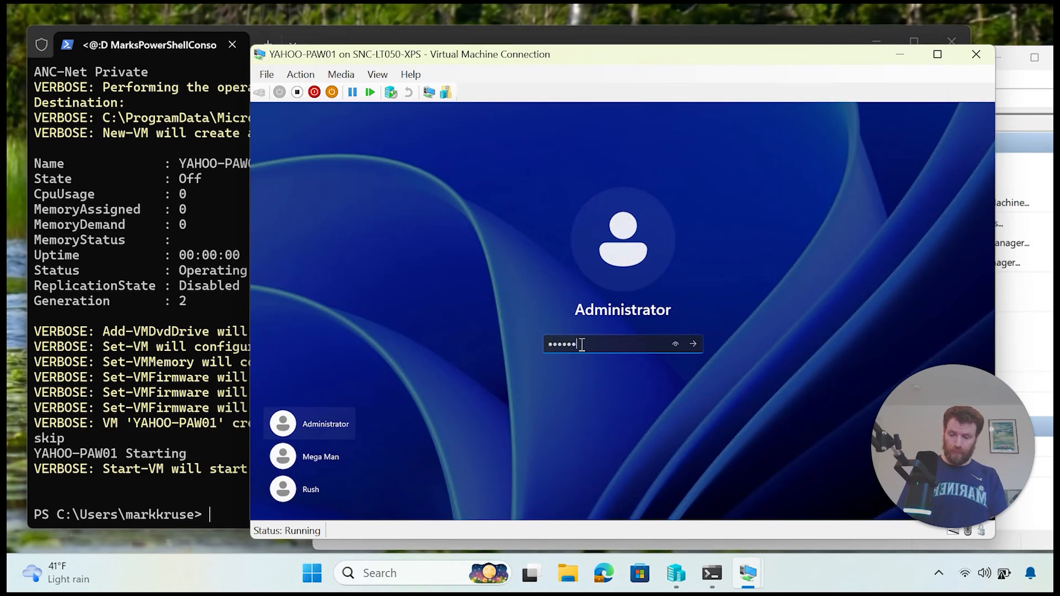
key("Return")
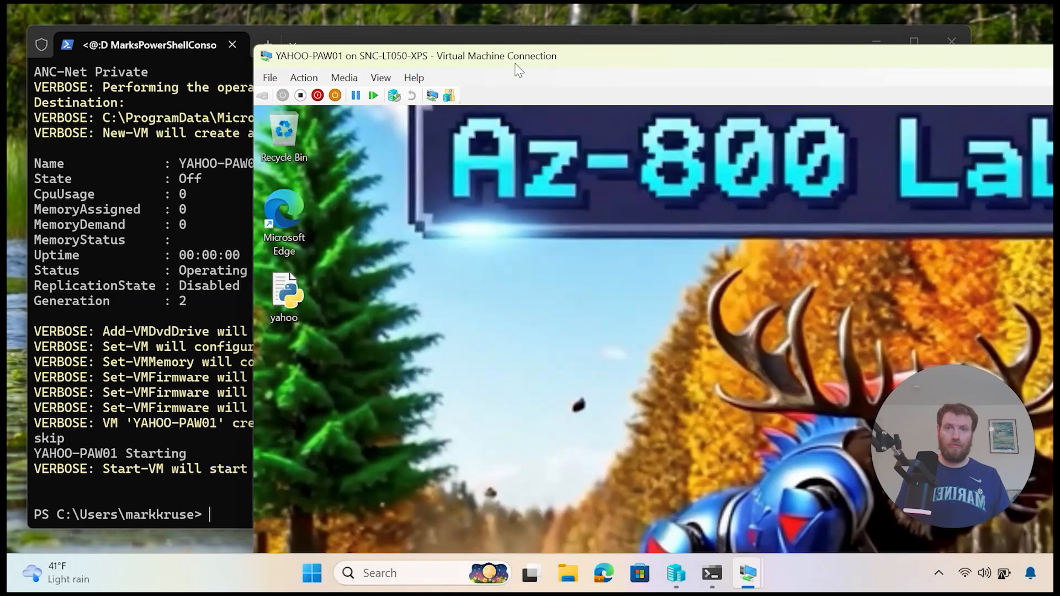
Step: Show the rebooted VM full screen and launch Terminal (Admin) from the Start menu
left_click_drag(515, 56, 315, 42)
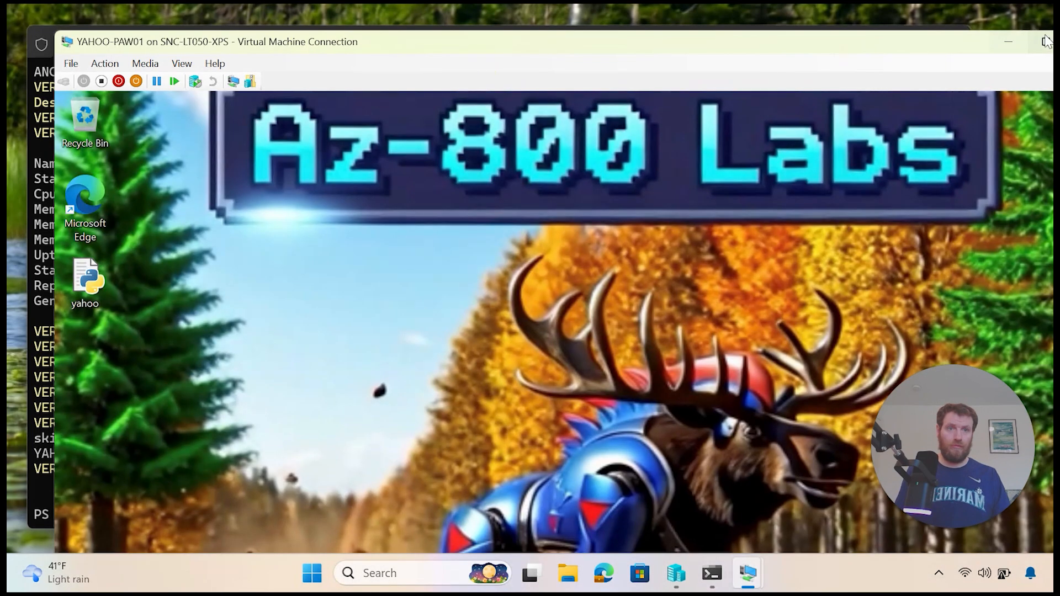
left_click(1045, 41)
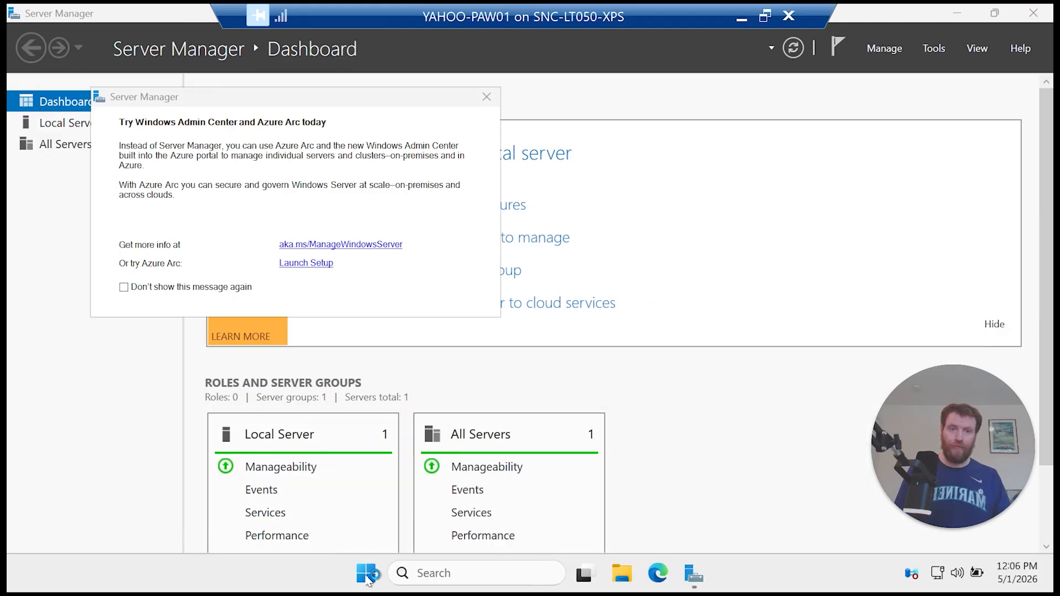
right_click(367, 577)
left_click(386, 341)
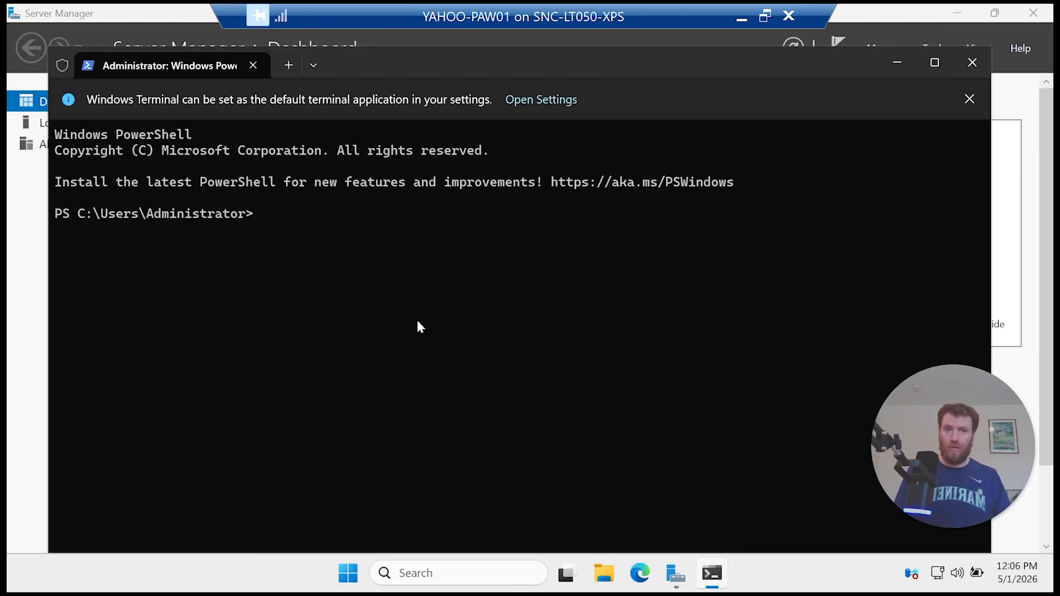
Step: Add the ICMPv4 firewall rule, ping minecraftmoose.com, and join the domain with Add-Computer credentials
right_click(415, 323)
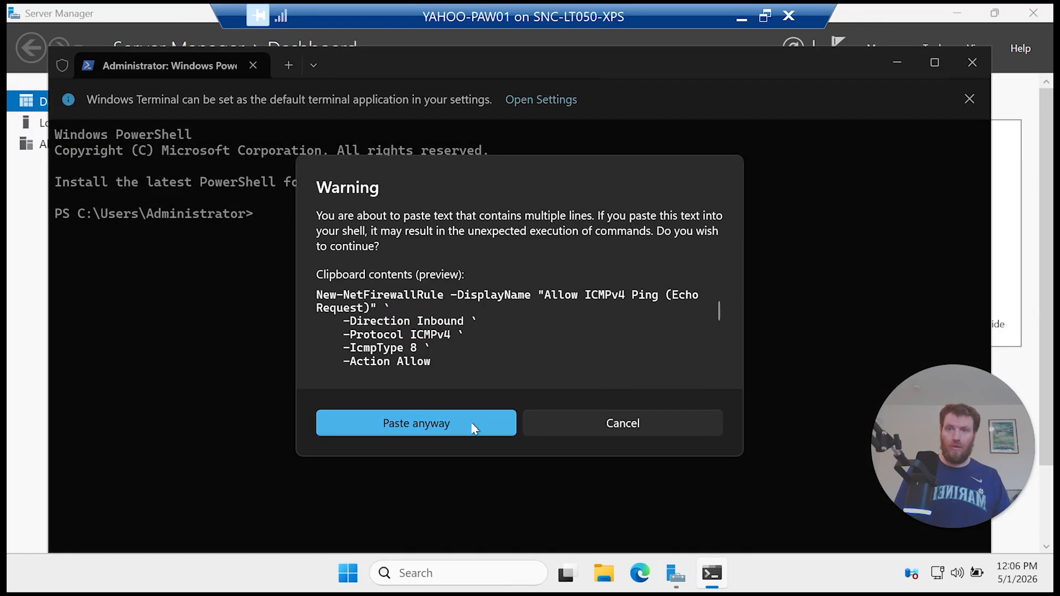
left_click(472, 424)
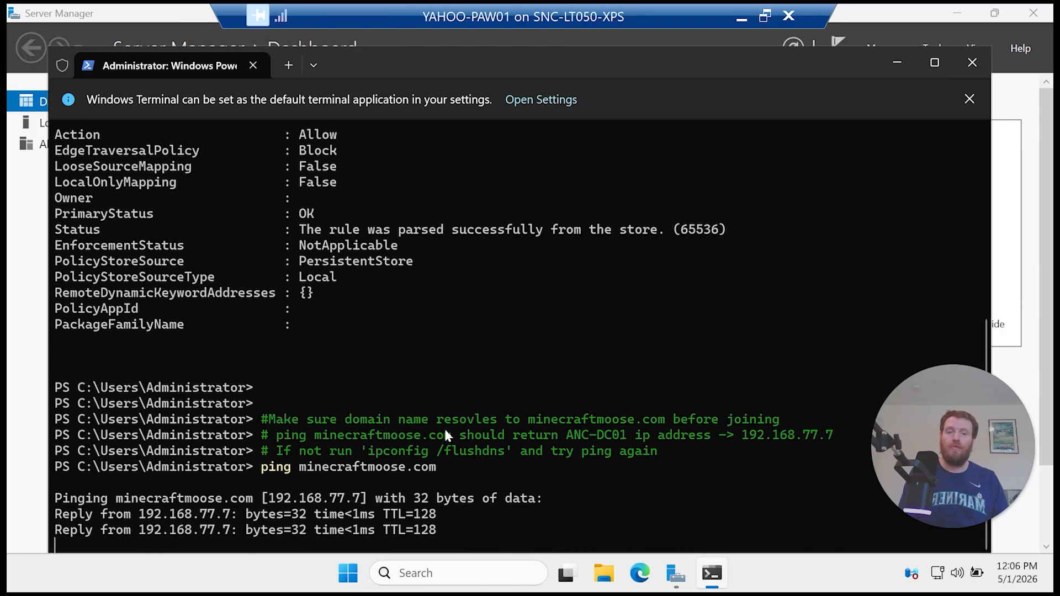
right_click(432, 376)
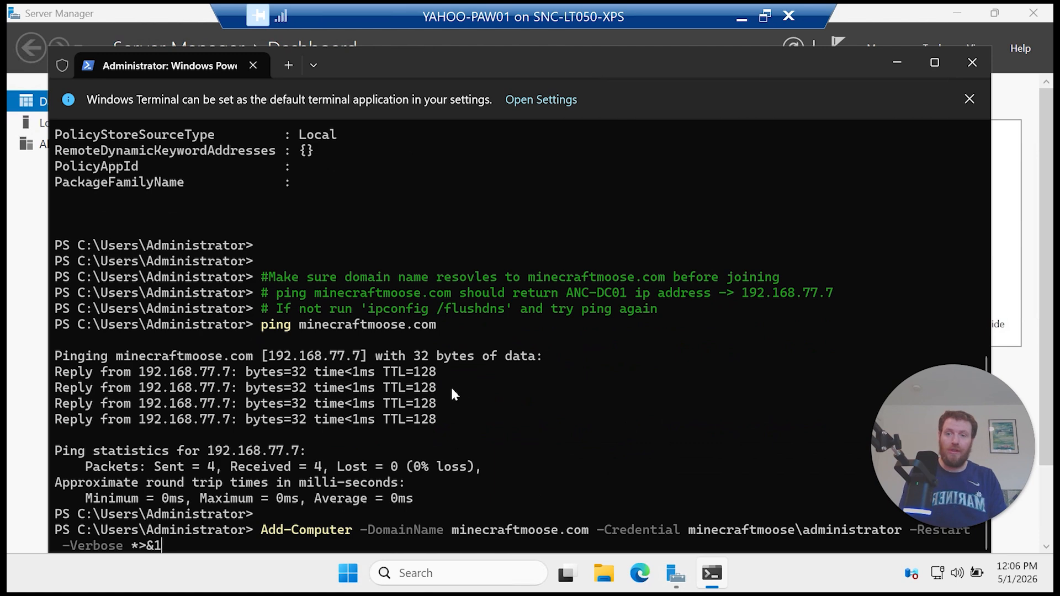
key("Return")
type("•••")
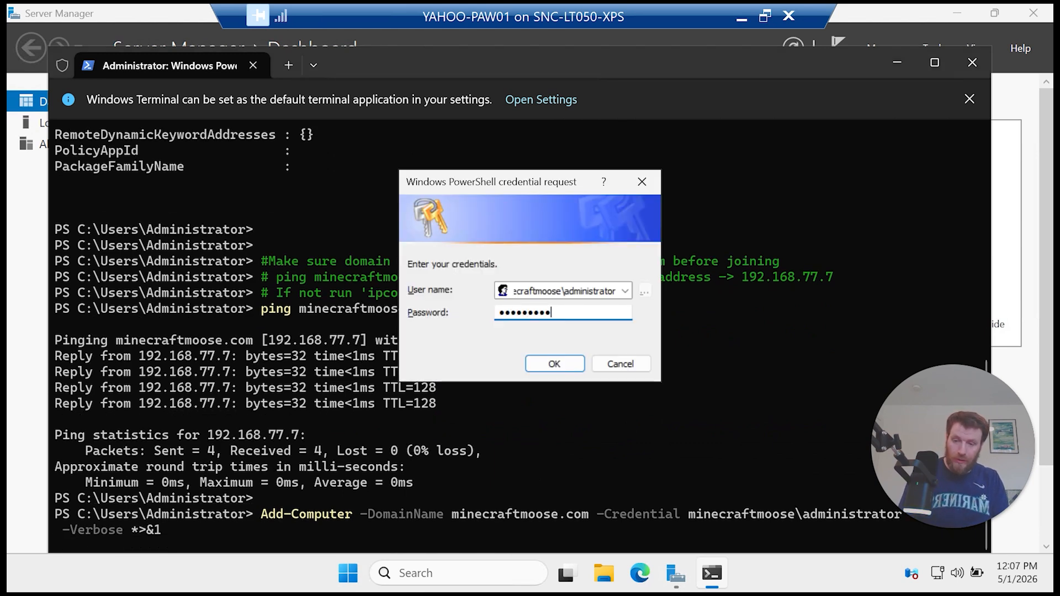
key("Return")
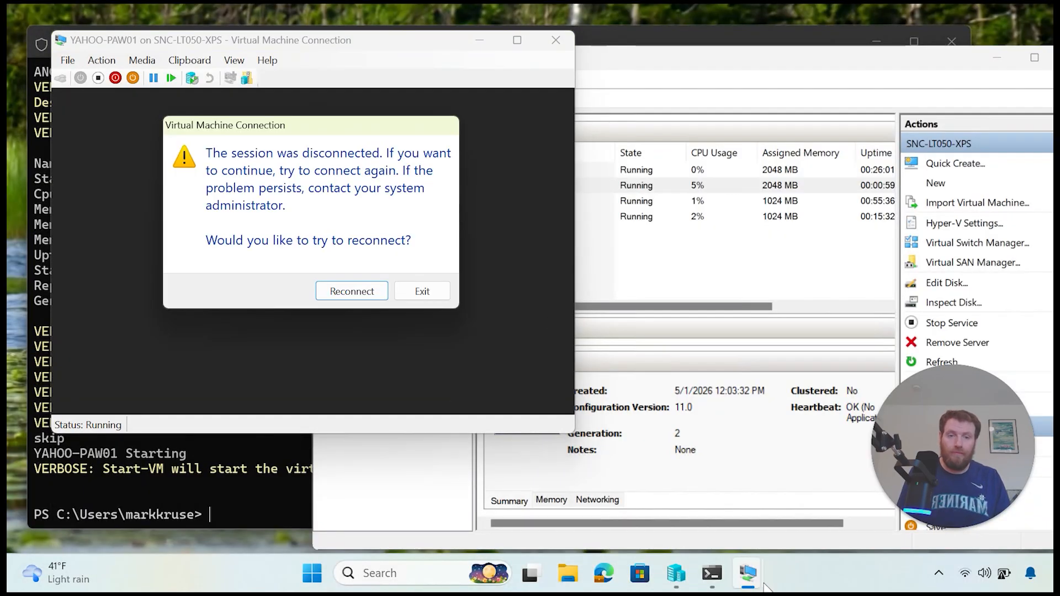
Step: Refresh the Anchorage scope's address leases on the RRAS VM and find YAHOO-PAW01 at 192.168.77.12
left_click(343, 299)
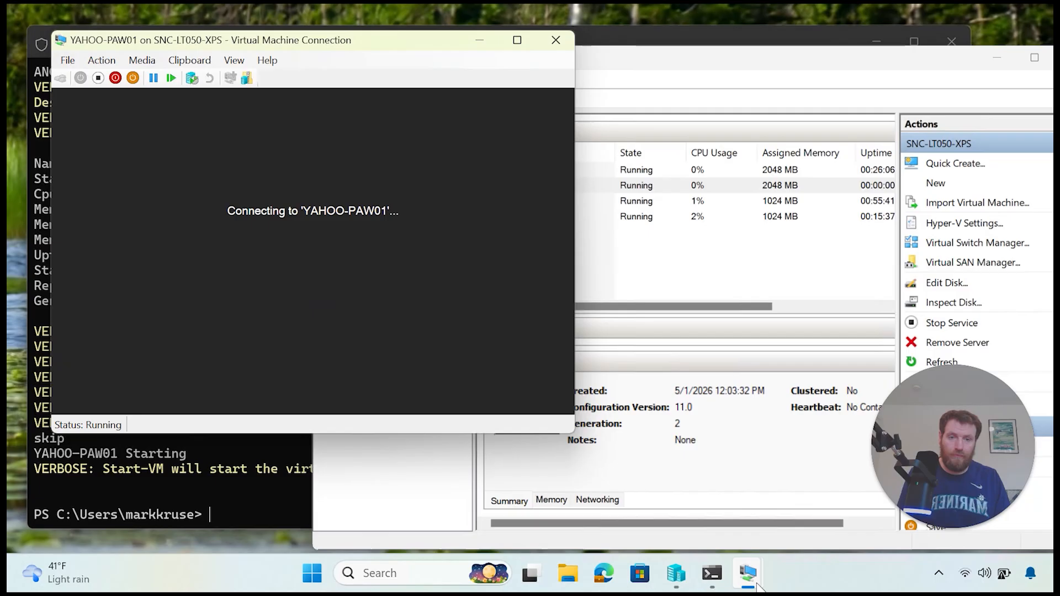
mouse_move(750, 577)
left_click(685, 497)
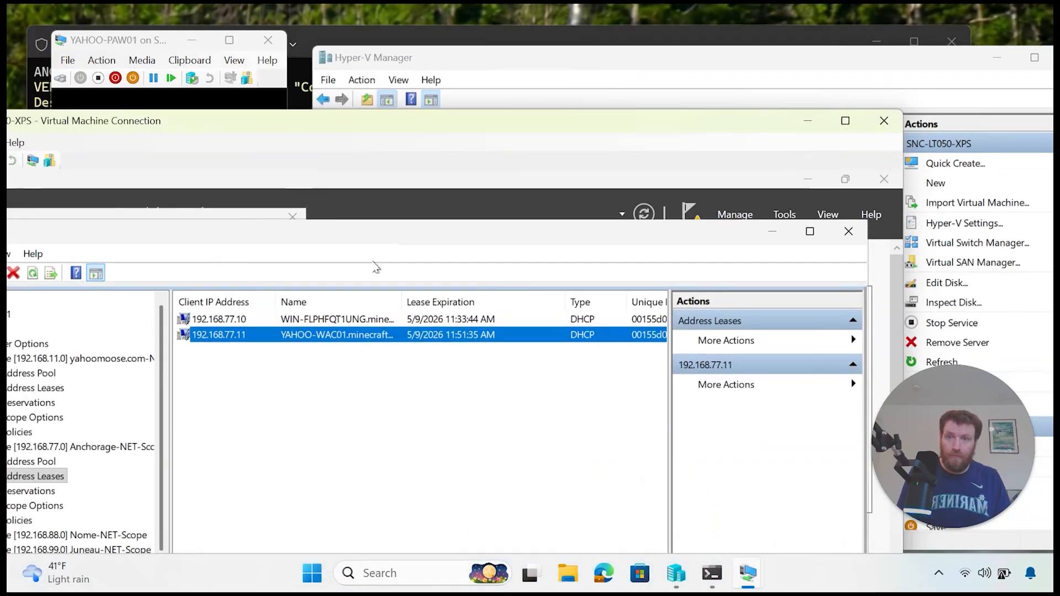
left_click(845, 121)
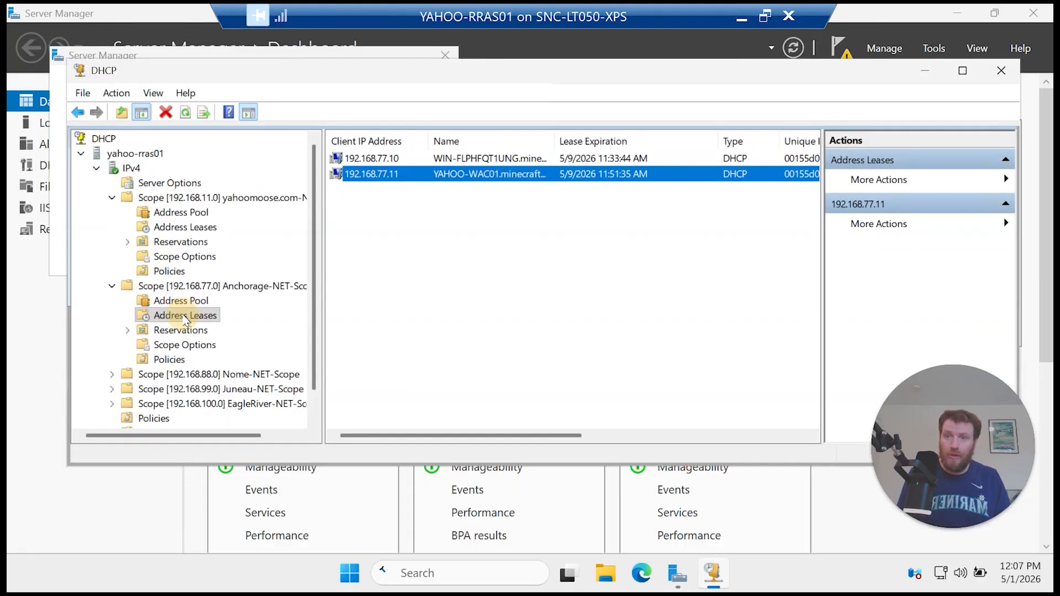
right_click(185, 317)
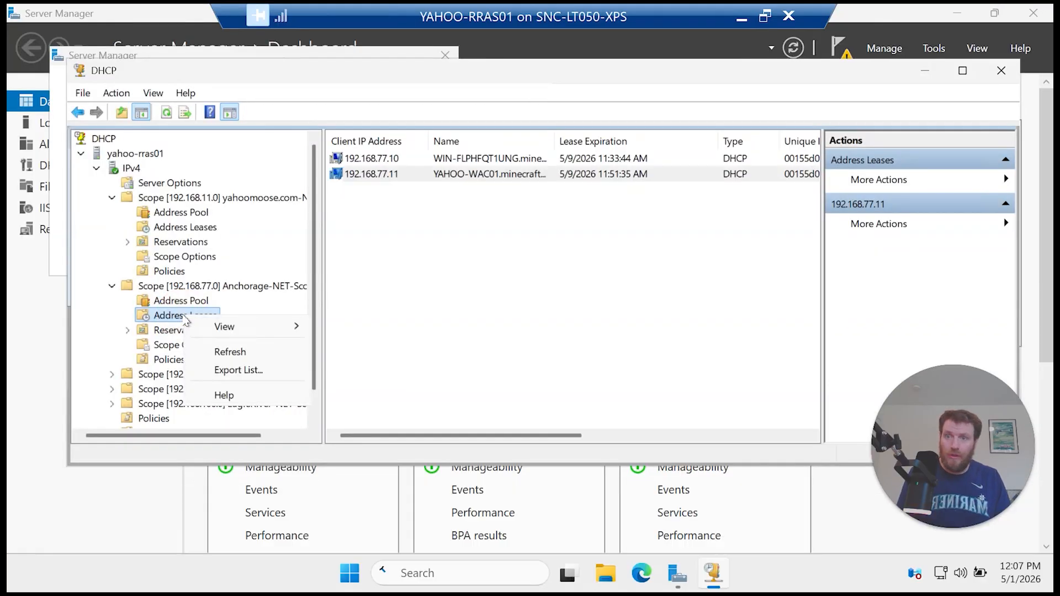
left_click(230, 351)
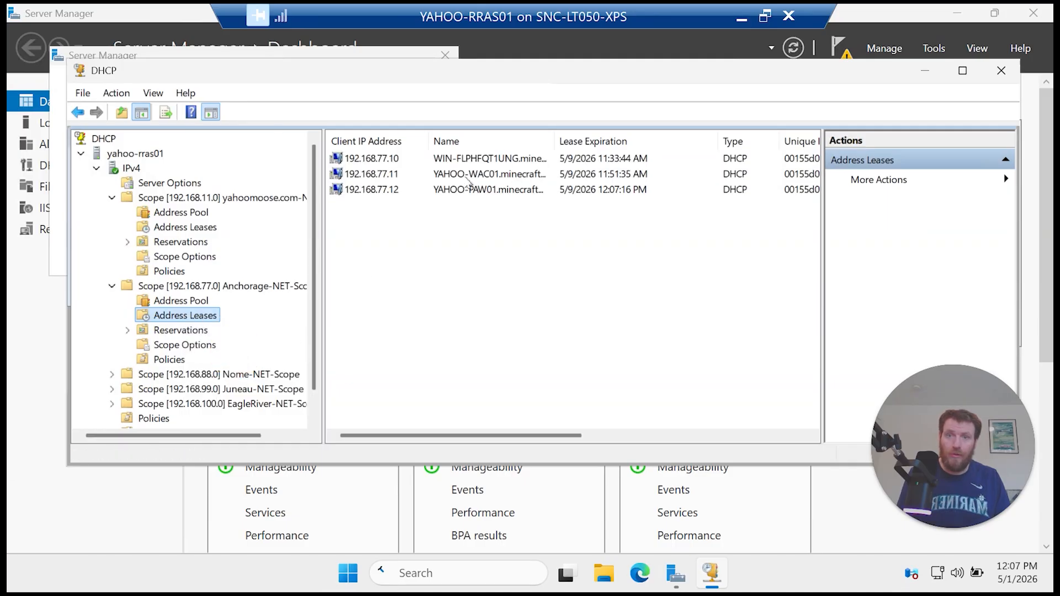
double_click(555, 142)
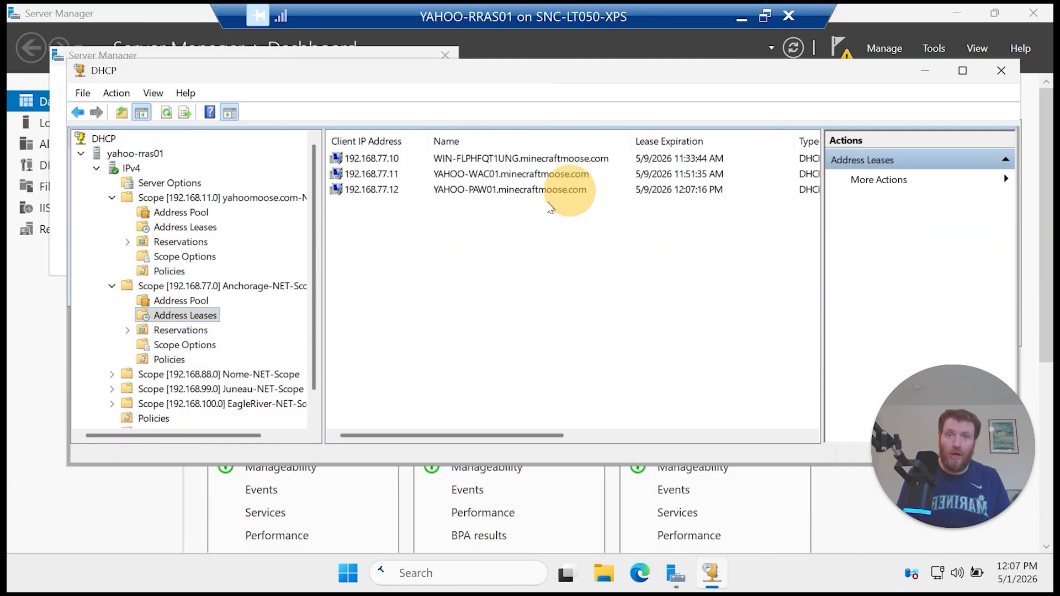
left_click(509, 189)
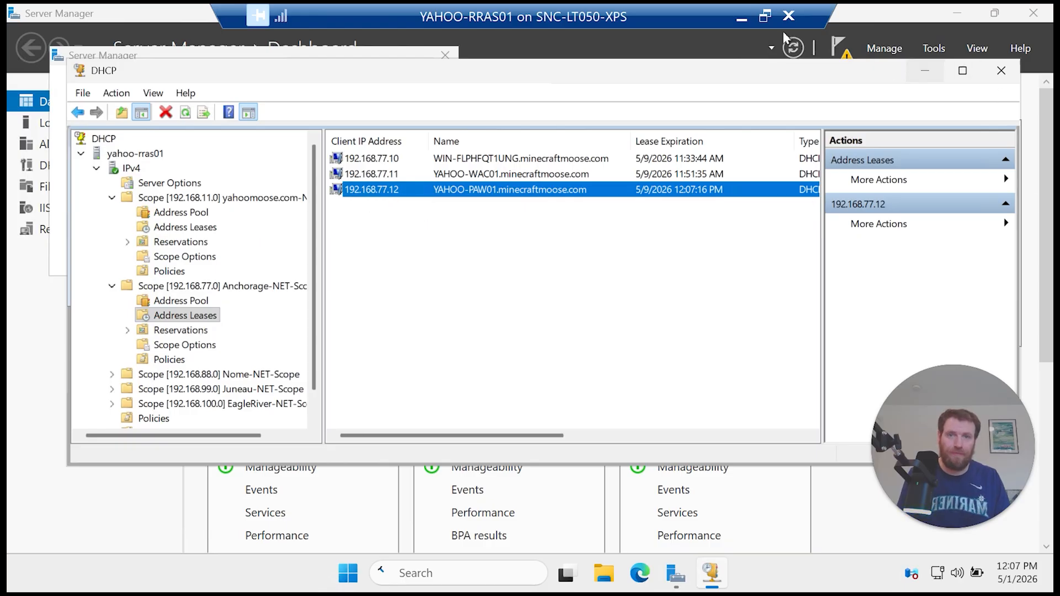
left_click(743, 18)
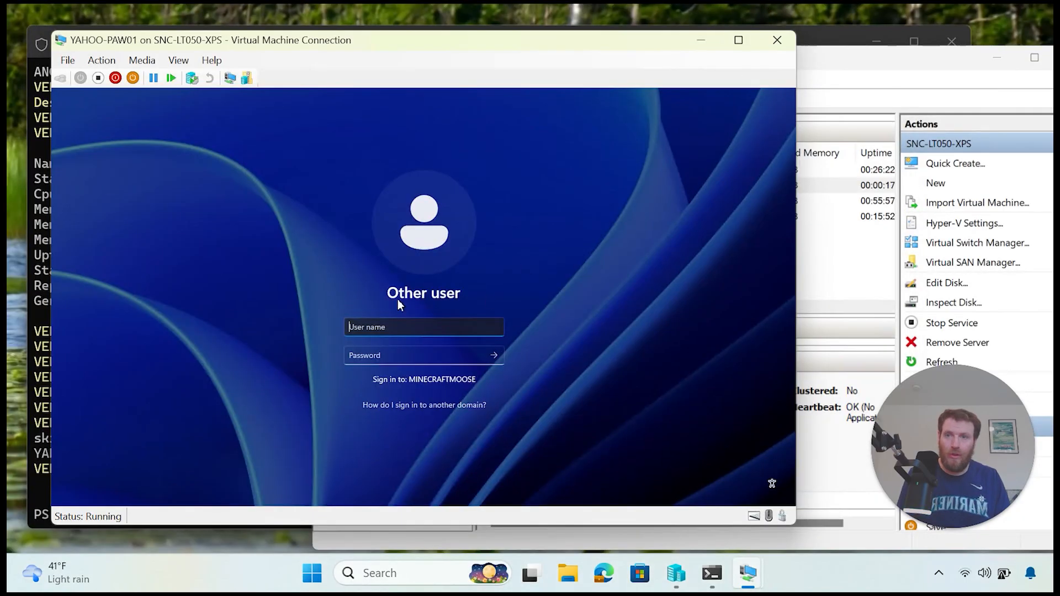
Step: Try signing in to YAHOO-PAW01 with a local user name, dismissing the sign-in rights error
left_click(390, 329)
type("meg")
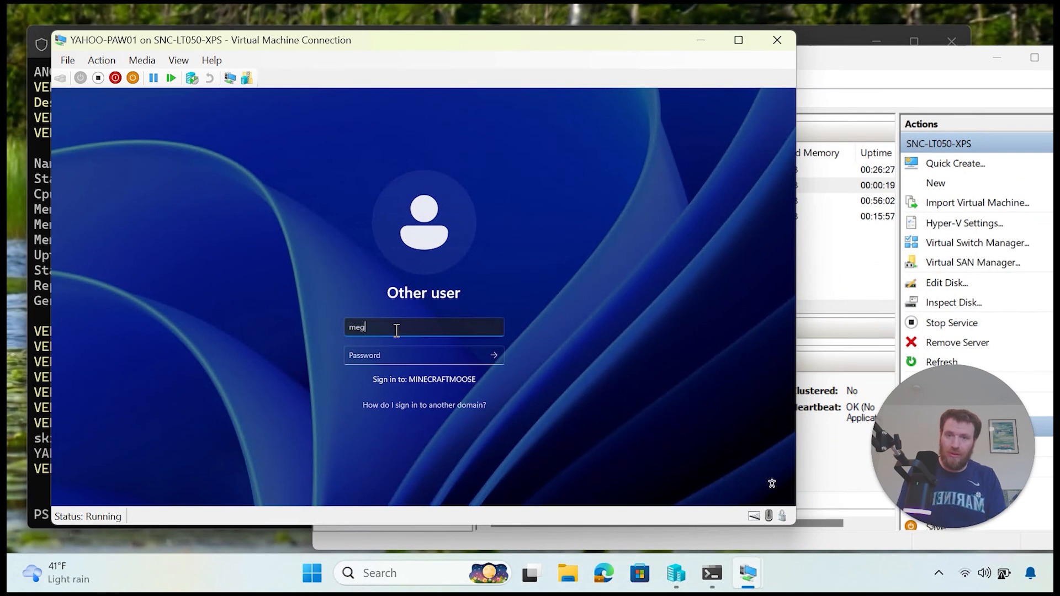
type("aman")
key("Tab")
type("p")
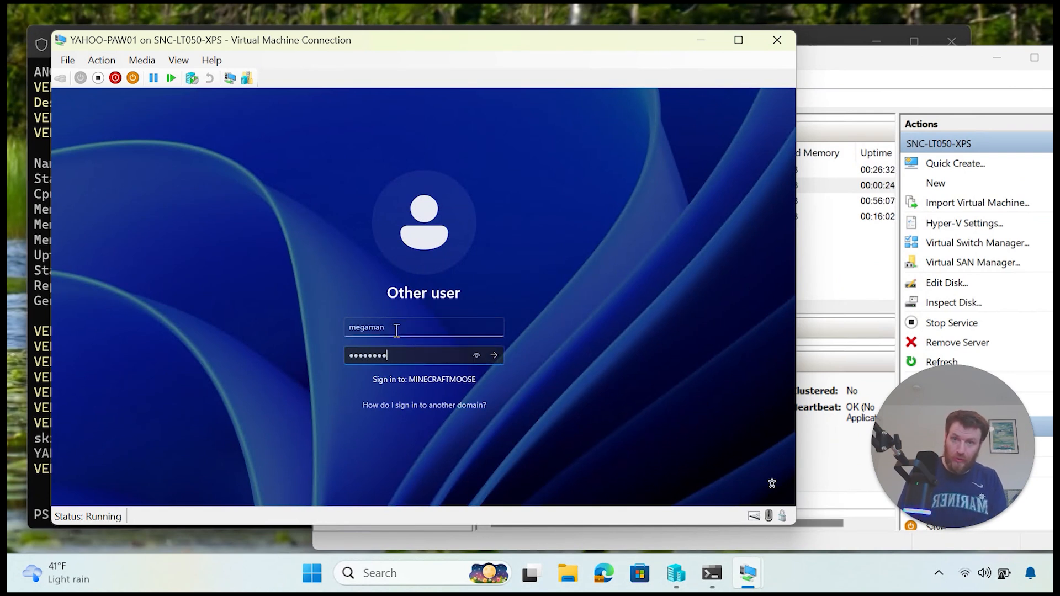
key("BackSpace")
key("BackSpace")
key("BackSpace")
key("BackSpace")
key("BackSpace")
key("BackSpace")
key("BackSpace")
key("BackSpace")
type("pa")
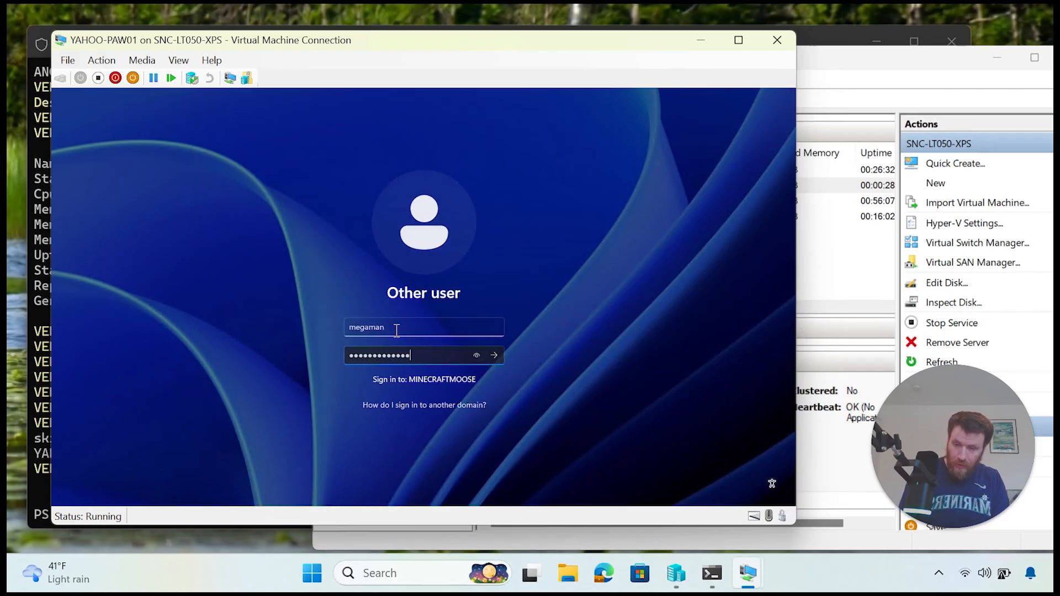
key("Return")
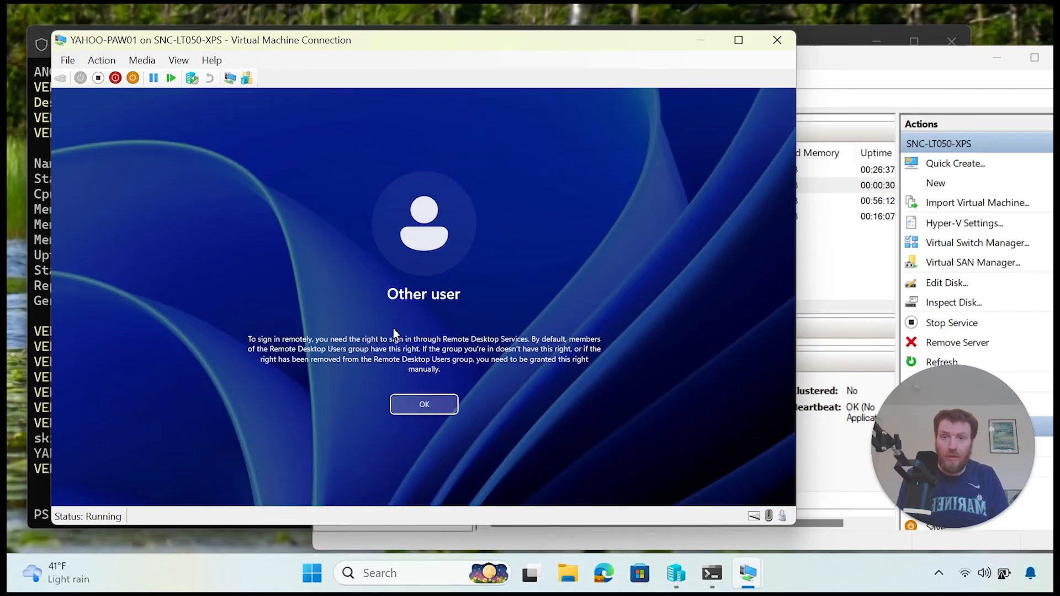
key("Return")
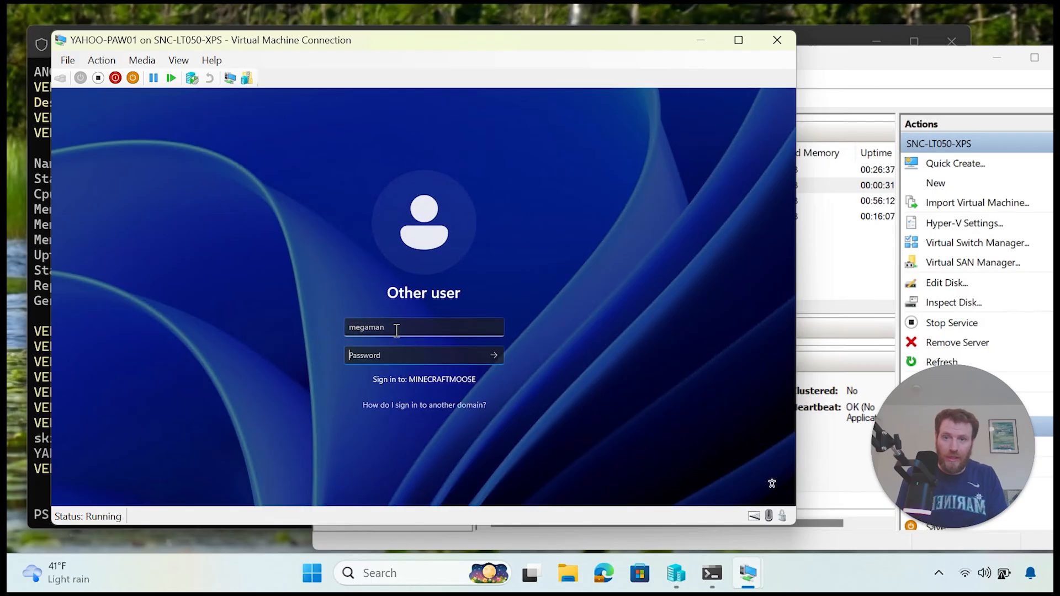
Step: Sign in to YAHOO-PAW01 as minecraftmoose\administrator with the domain password
left_click_drag(396, 330, 303, 326)
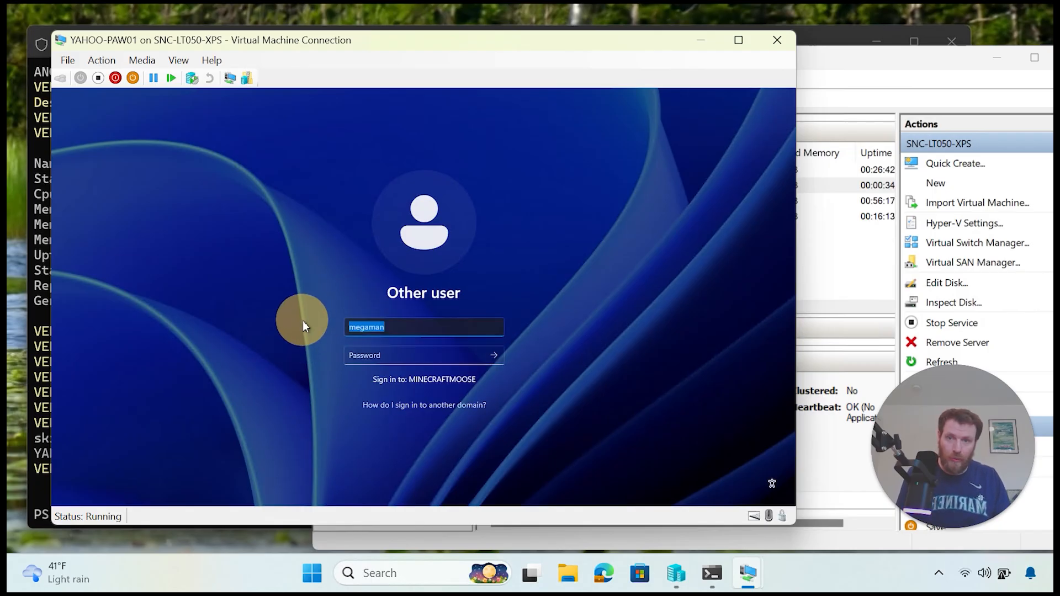
type("min")
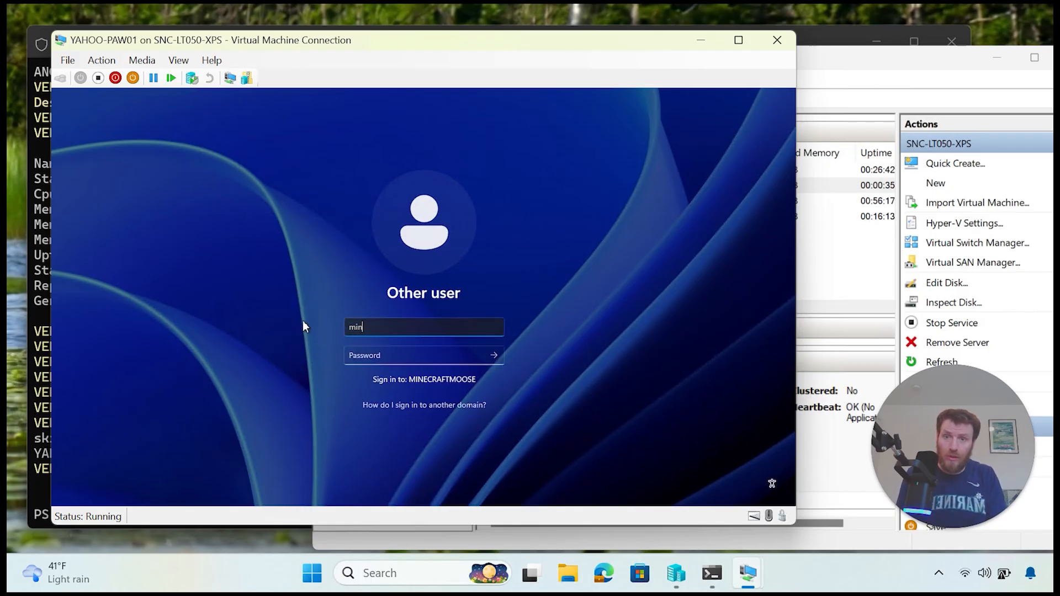
type("ecraftmoose\\")
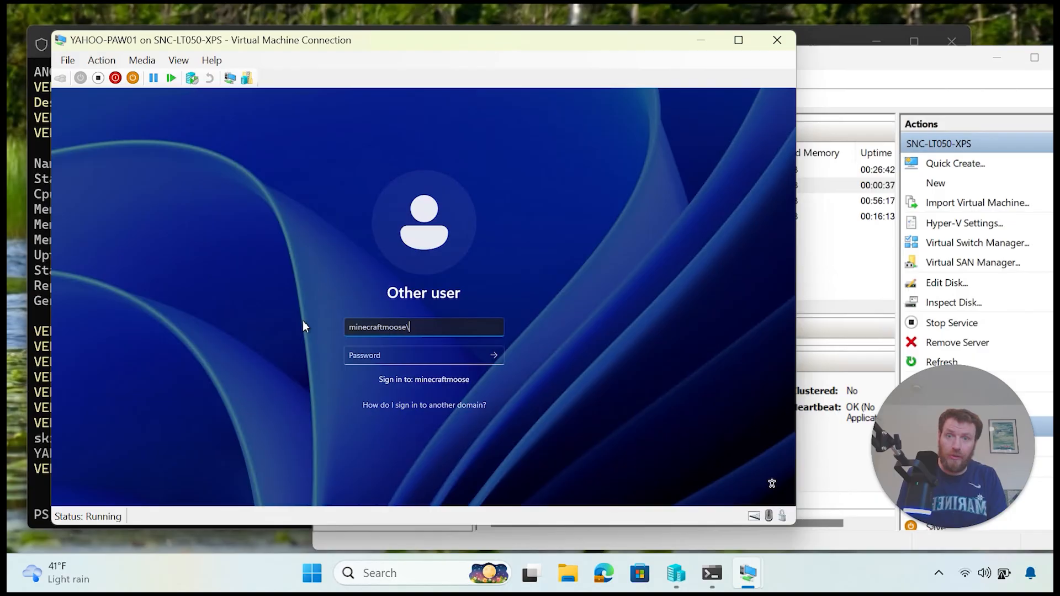
type("mega")
key("BackSpace")
key("BackSpace")
key("BackSpace")
key("BackSpace")
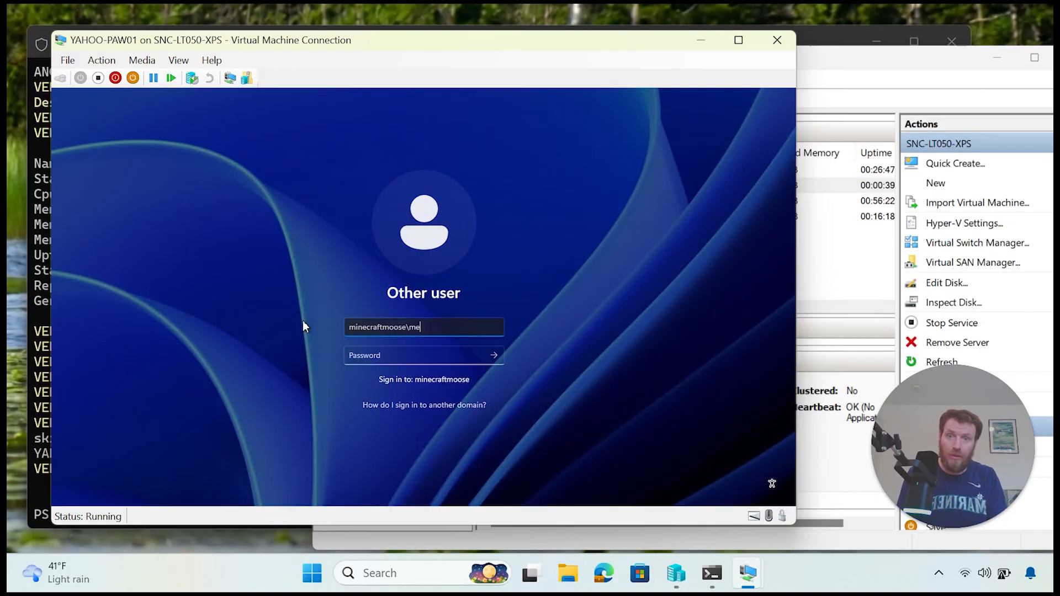
type("administr")
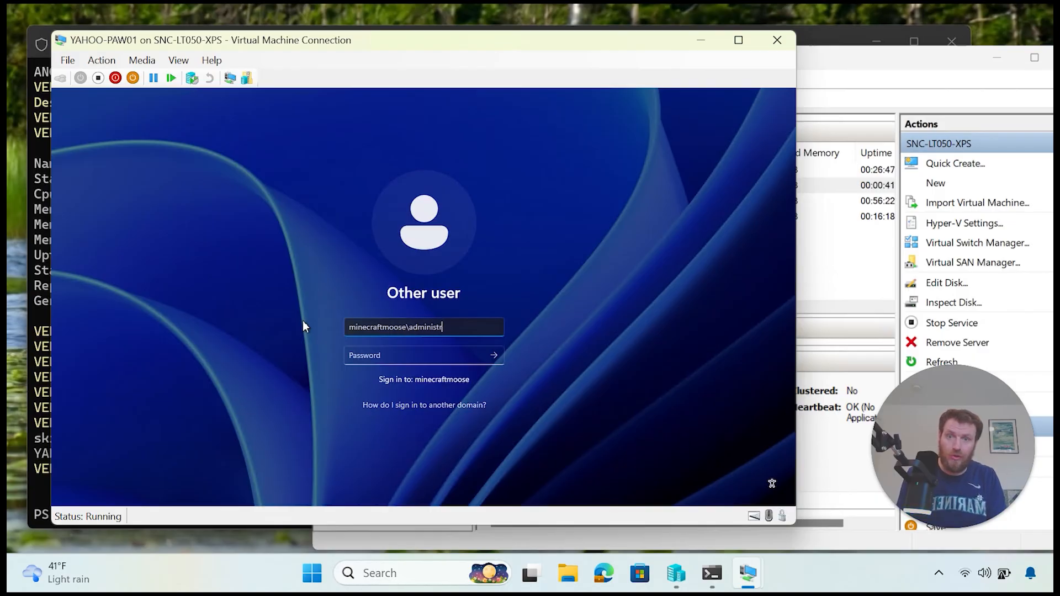
type("ator")
key("Tab")
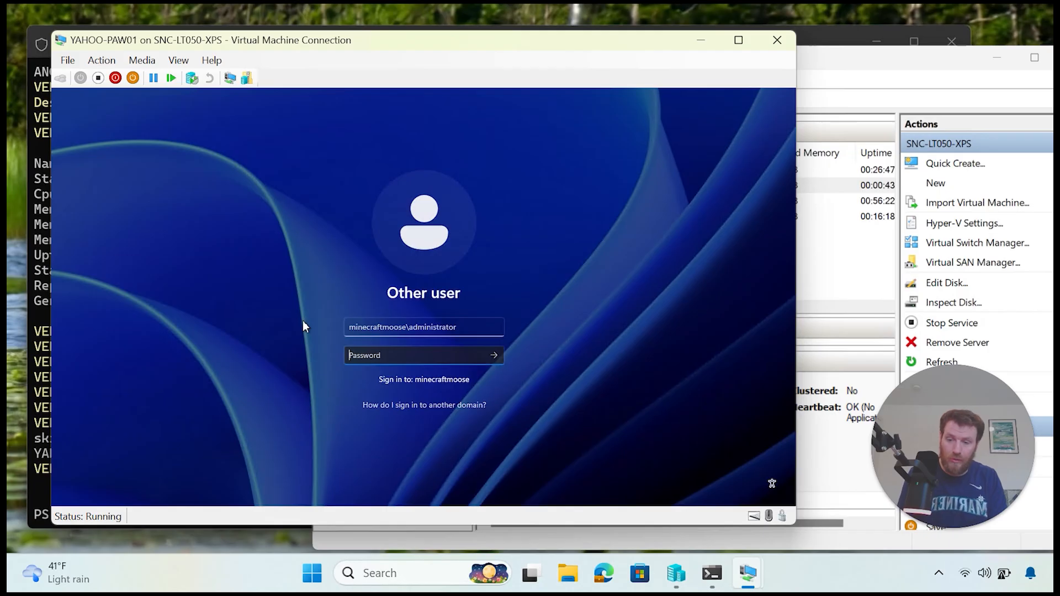
type("•••")
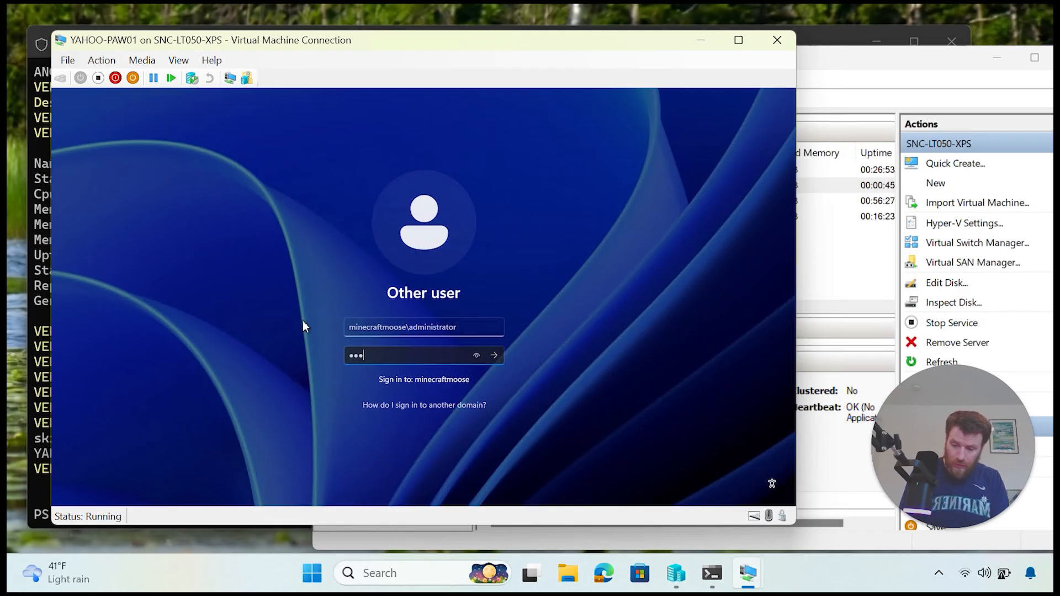
type("•••••••••")
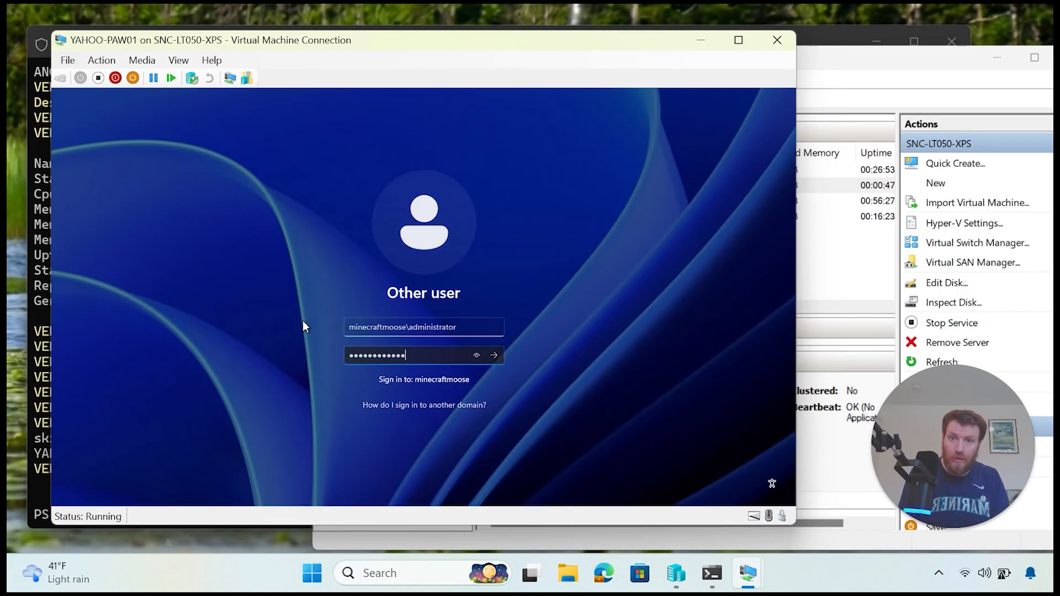
key("Return")
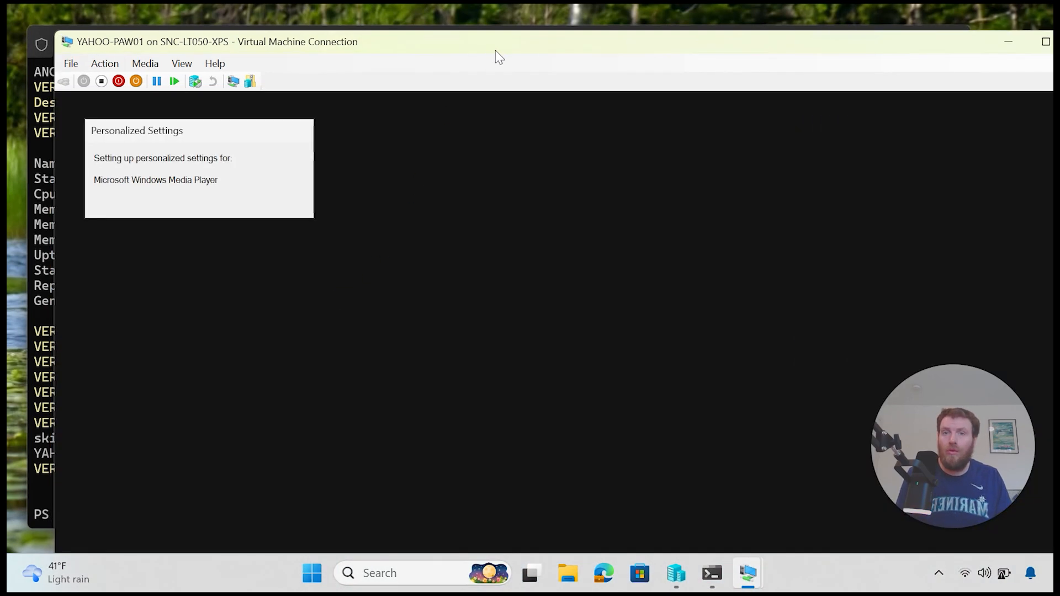
Step: Show YAHOO-PAW01 full screen until Server Manager loads, then minimize the session
left_click_drag(495, 48, 446, 39)
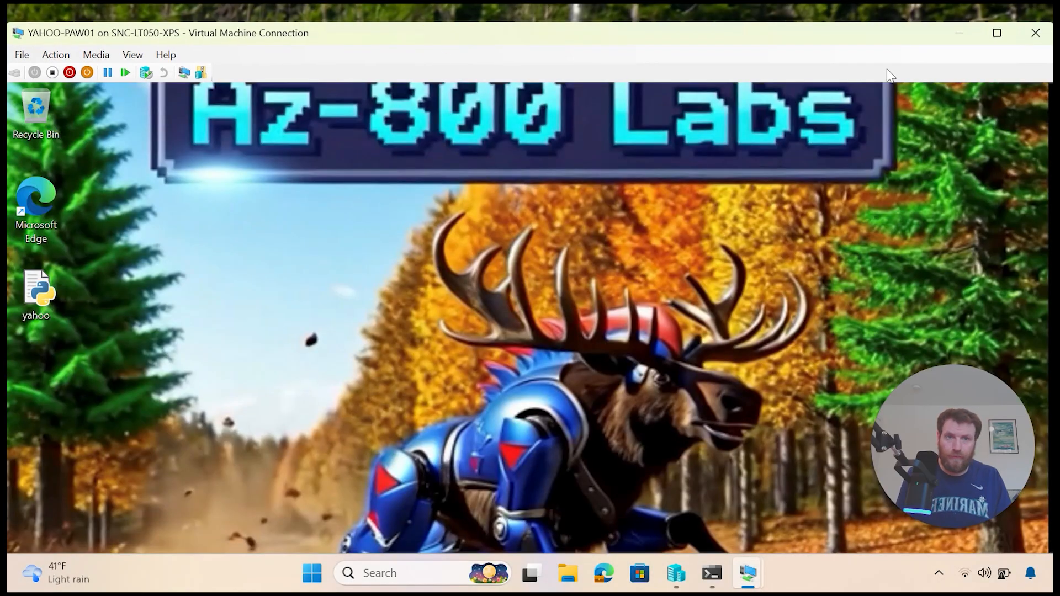
left_click(1001, 29)
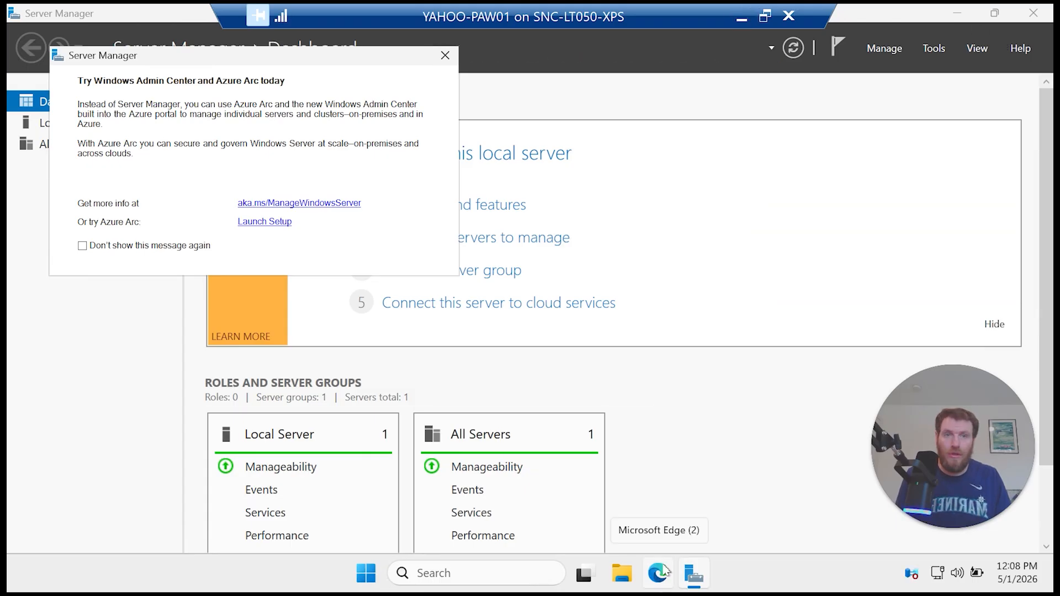
left_click(742, 18)
Step: Connect to ANC-DC01 and sign in, retrying after an incorrect password
right_click(544, 170)
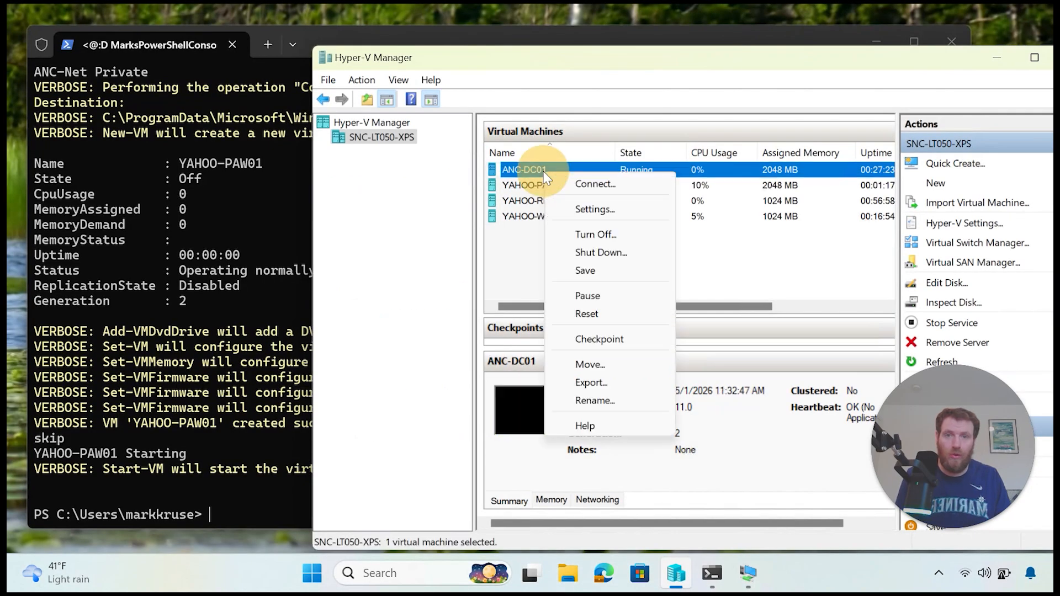
left_click(569, 181)
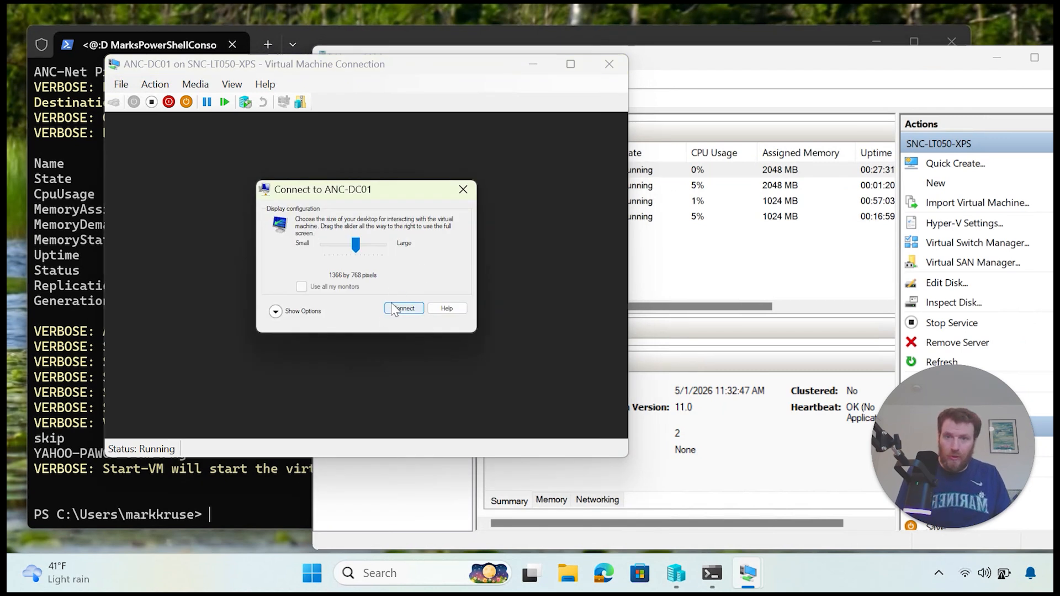
left_click(396, 309)
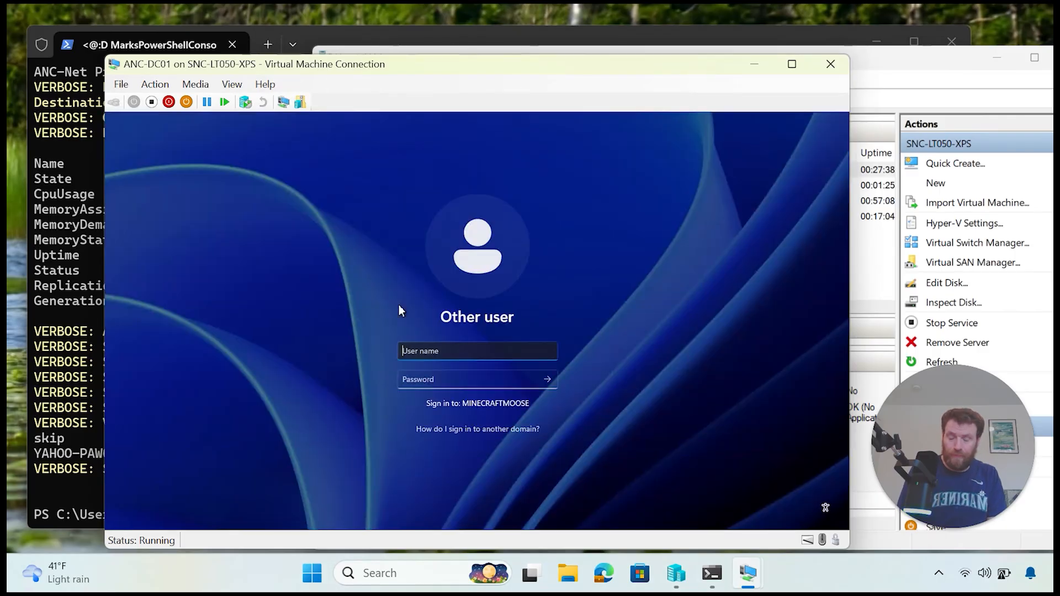
type("megaman")
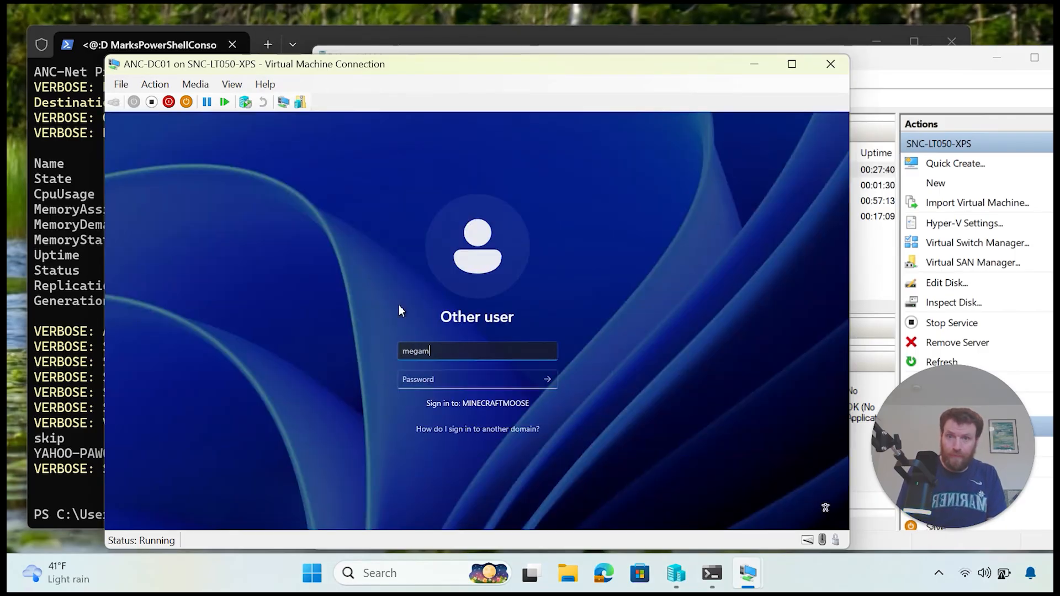
key("Tab")
type("********")
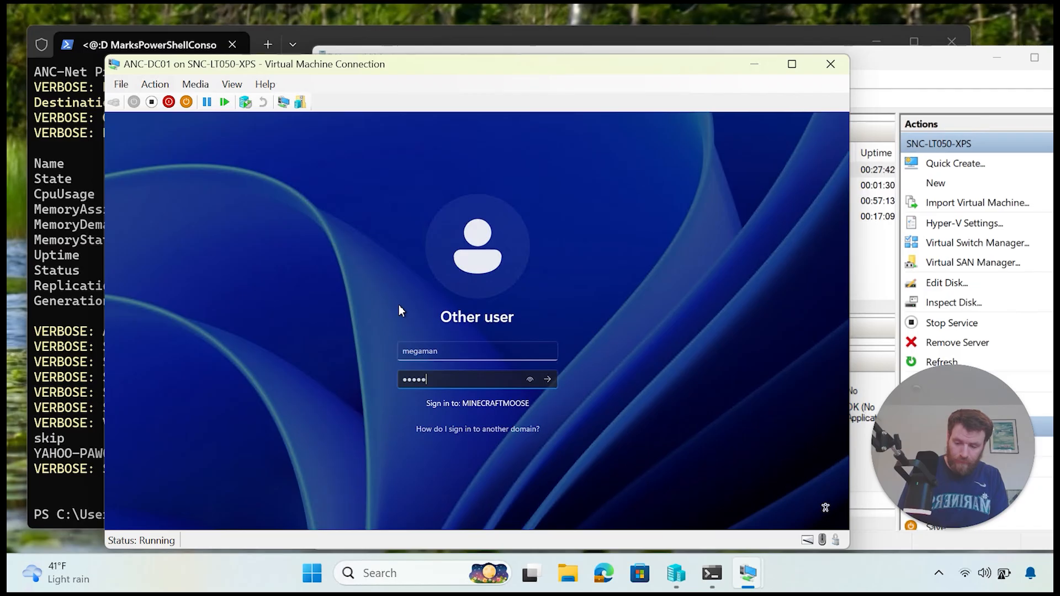
type("****")
key("Return")
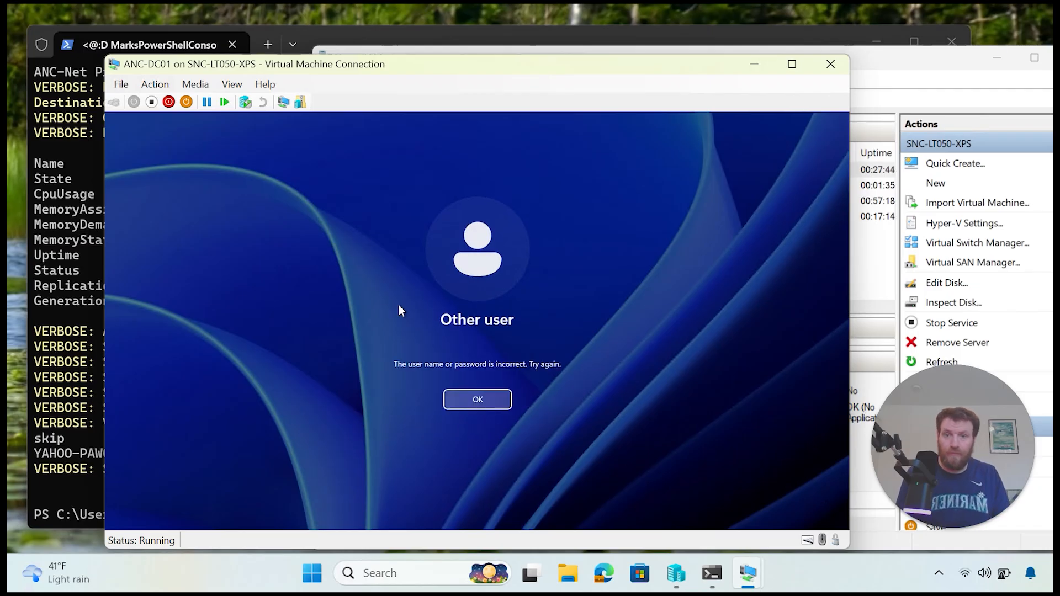
left_click(484, 403)
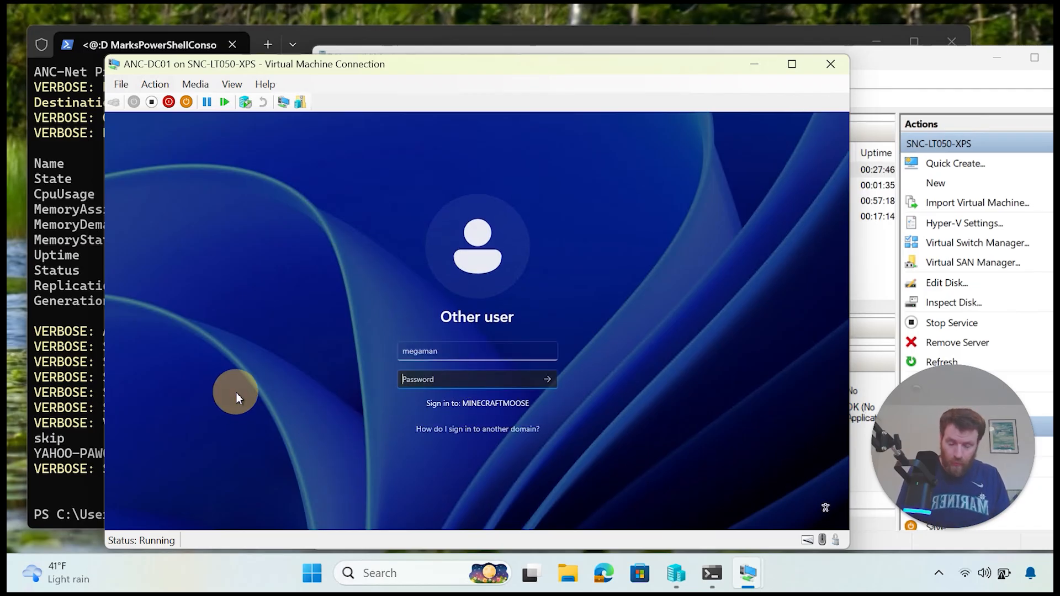
type("**")
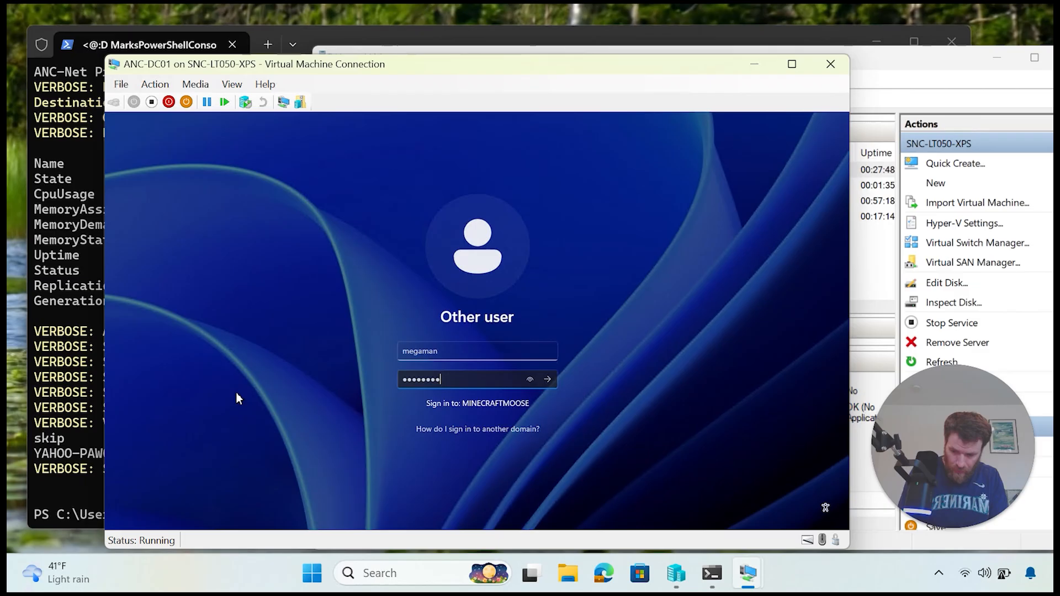
type("***********")
key("Return")
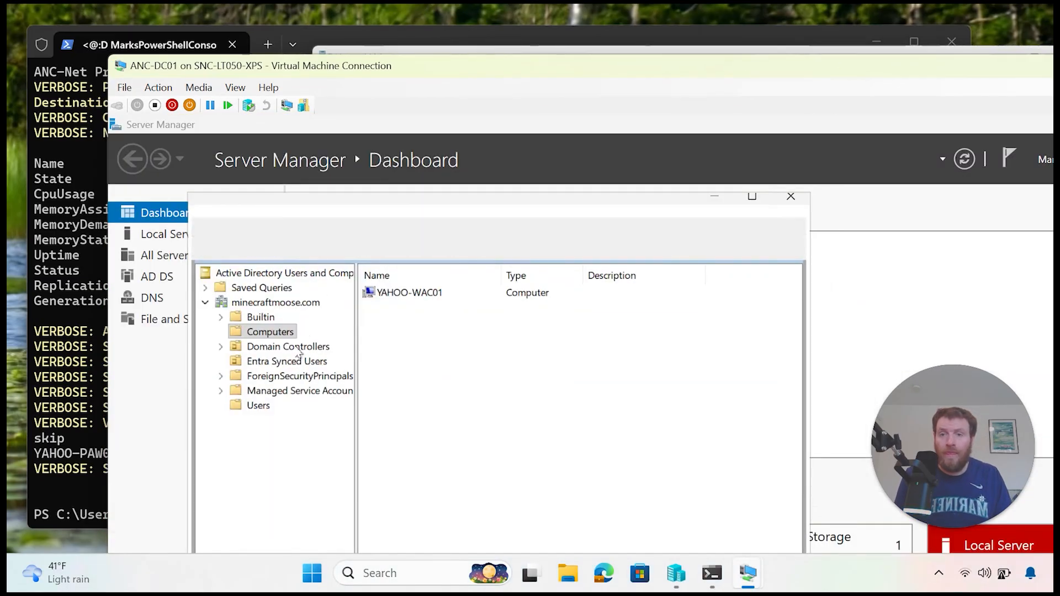
Step: Refresh the ADUC Computers container, confirm YAHOO-PAW01 beside YAHOO-WAC01, and close the console
right_click(289, 334)
left_click(353, 463)
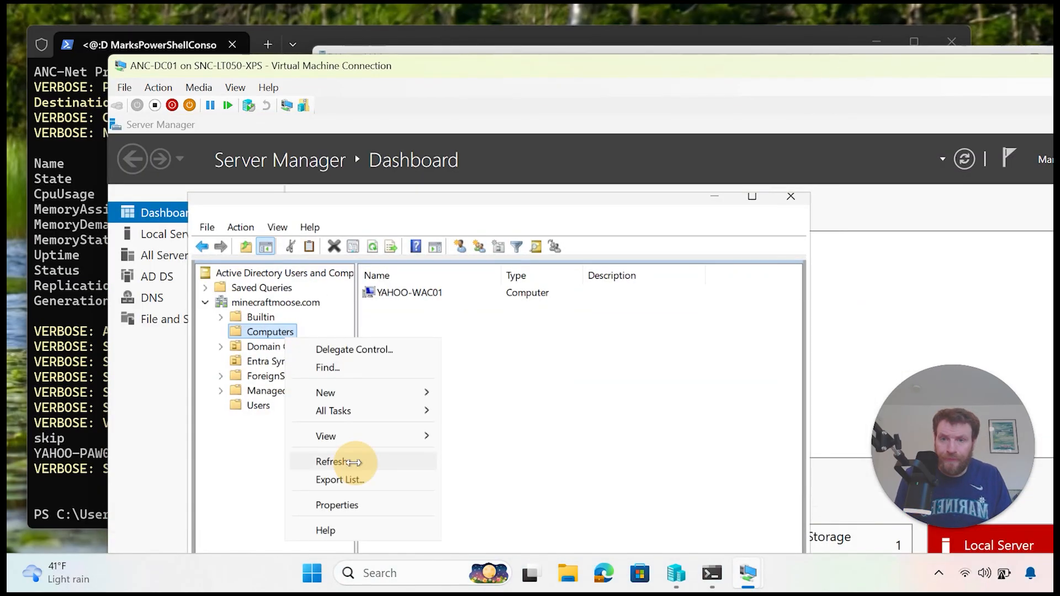
left_click(426, 308)
left_click(437, 293)
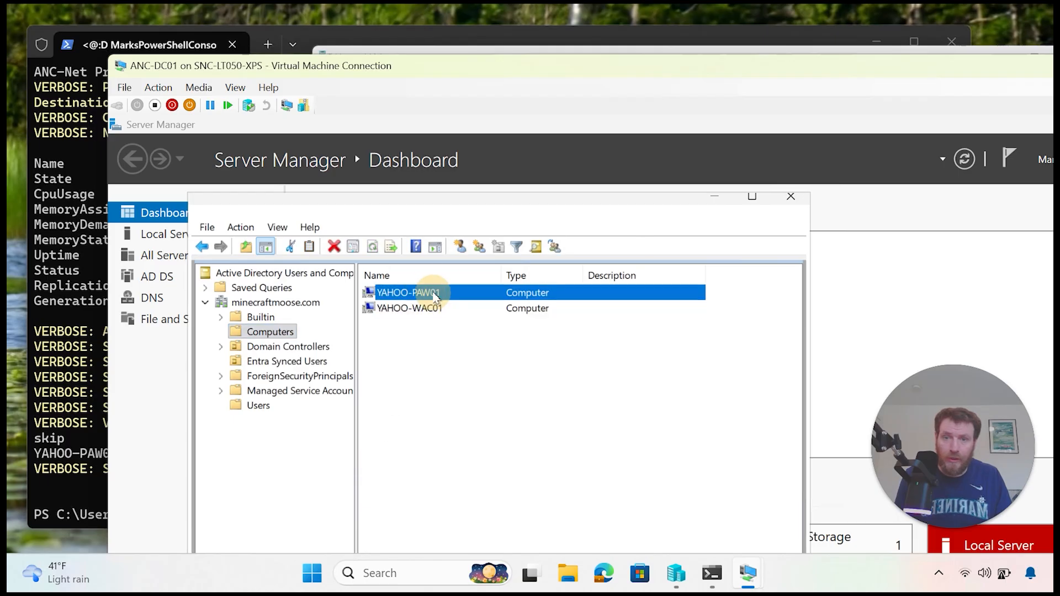
left_click_drag(880, 67, 655, 99)
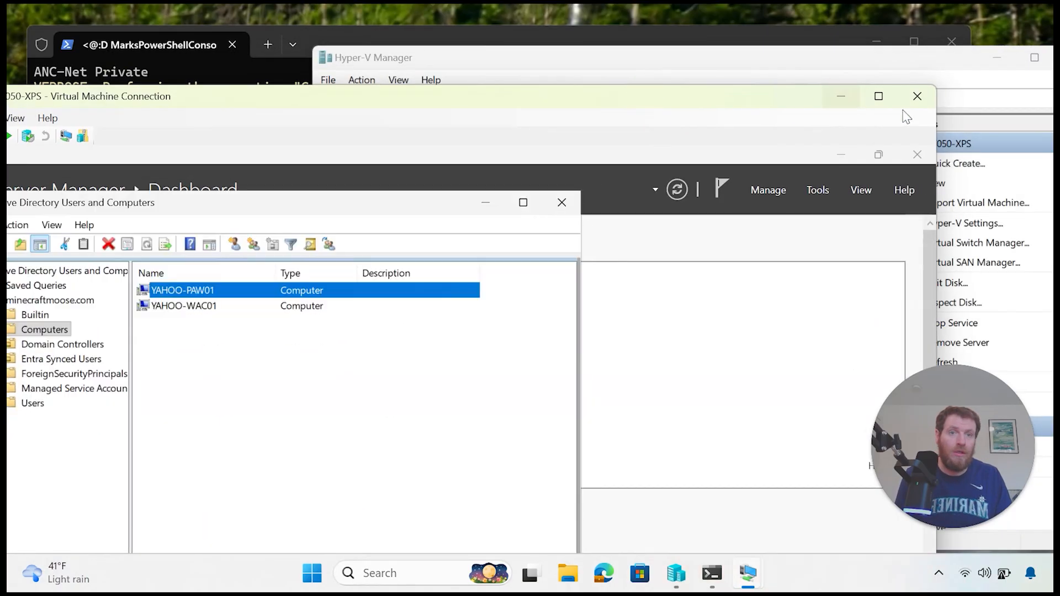
left_click(917, 97)
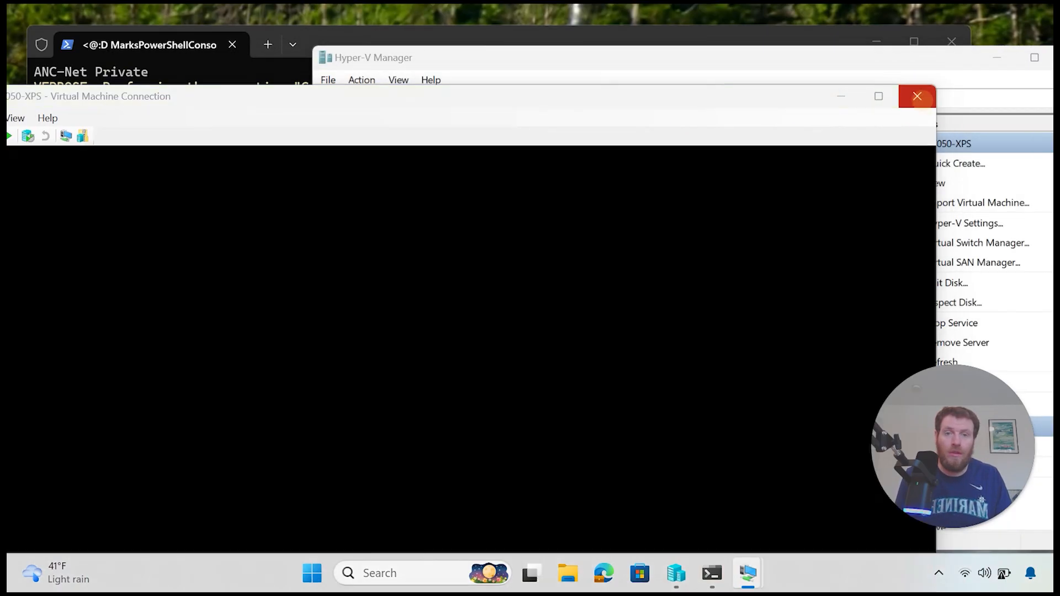
Step: Bring up YAHOO-PAW01, dismiss the Windows Admin Center promotion, and close Server Manager
mouse_move(748, 574)
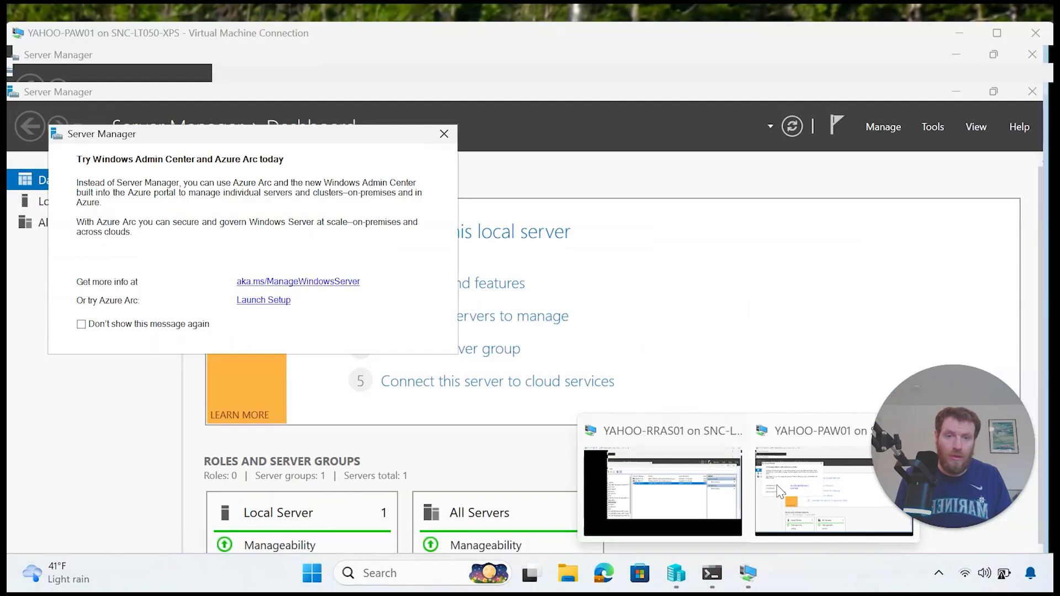
left_click(778, 491)
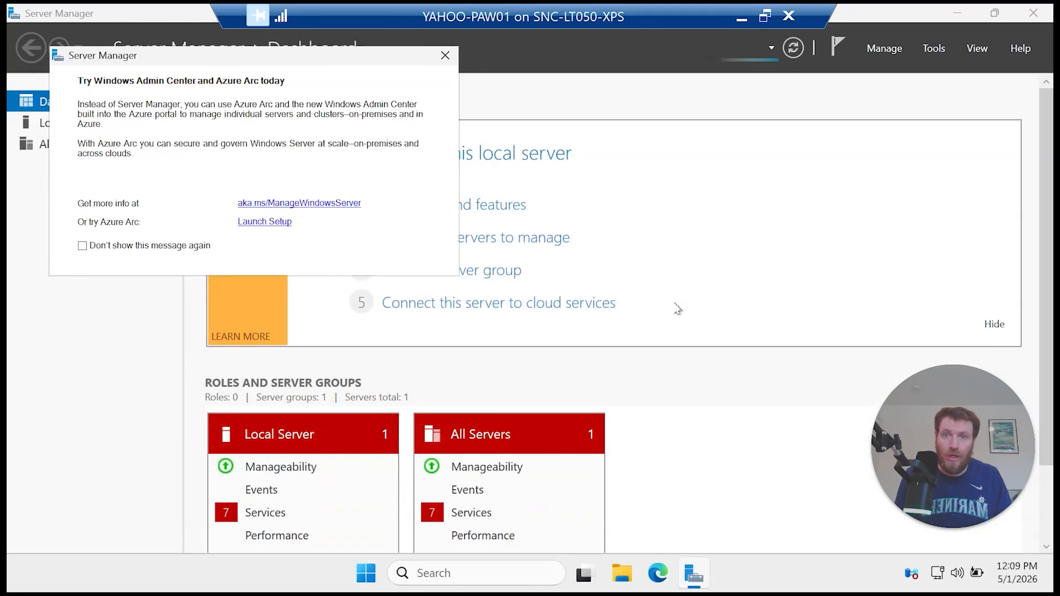
left_click(445, 55)
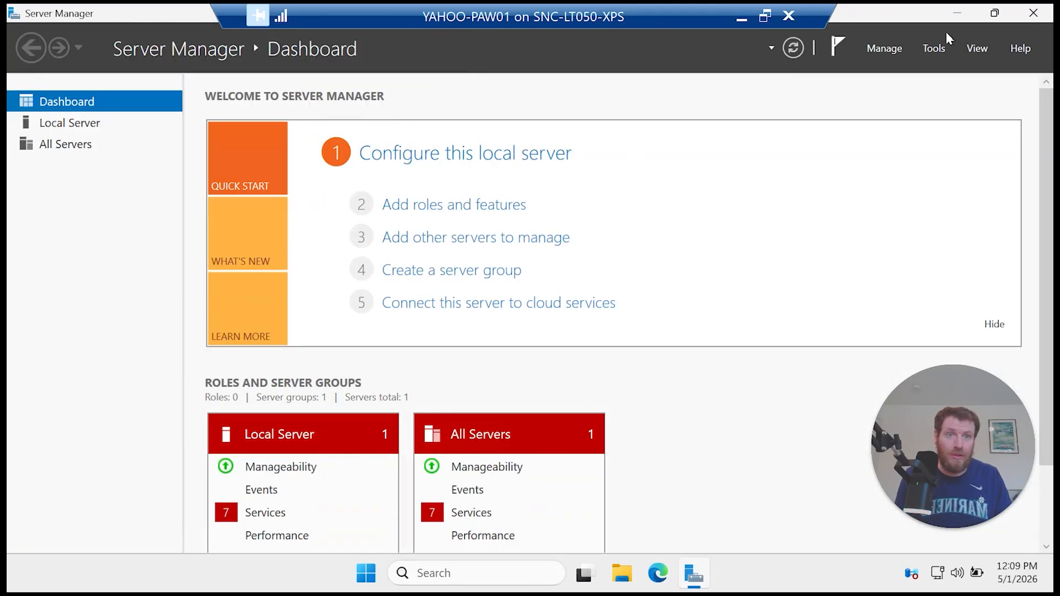
left_click(1032, 13)
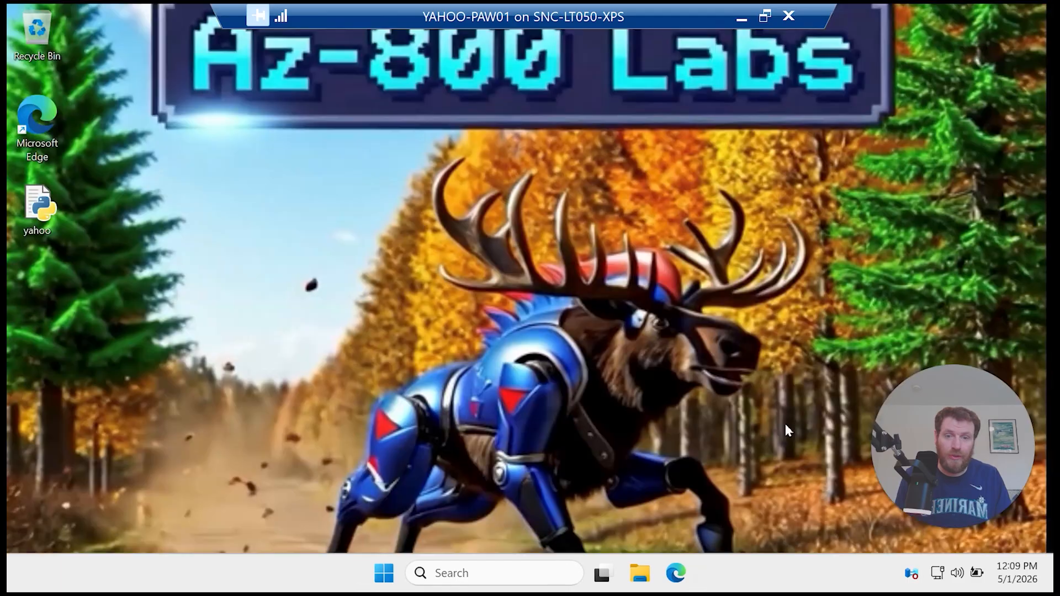
Step: Complete Edge's welcome setup without signing in, importing data, or changing the theme
left_click(683, 581)
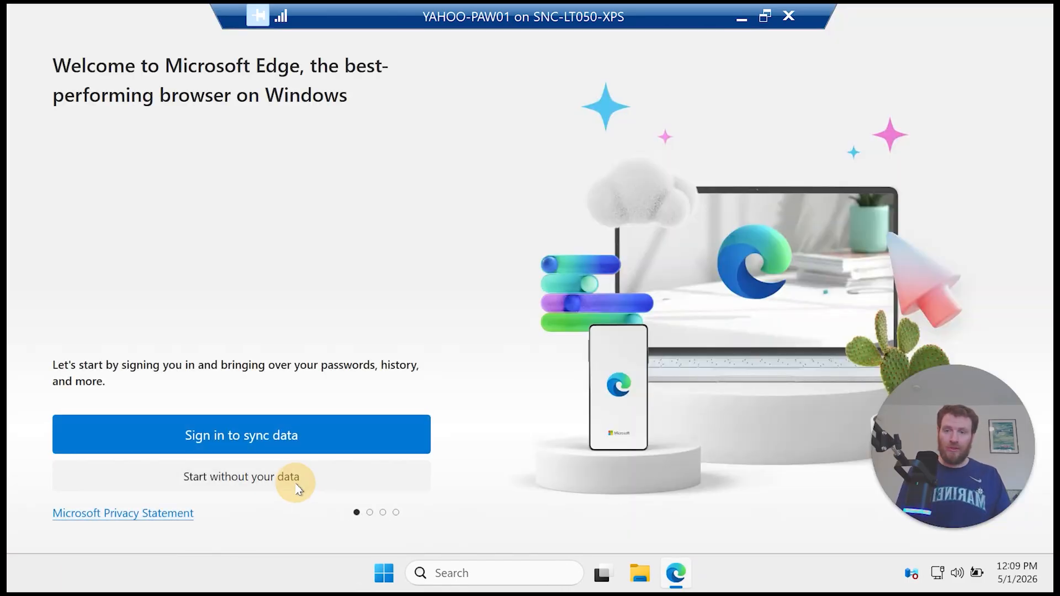
left_click(297, 490)
left_click(90, 480)
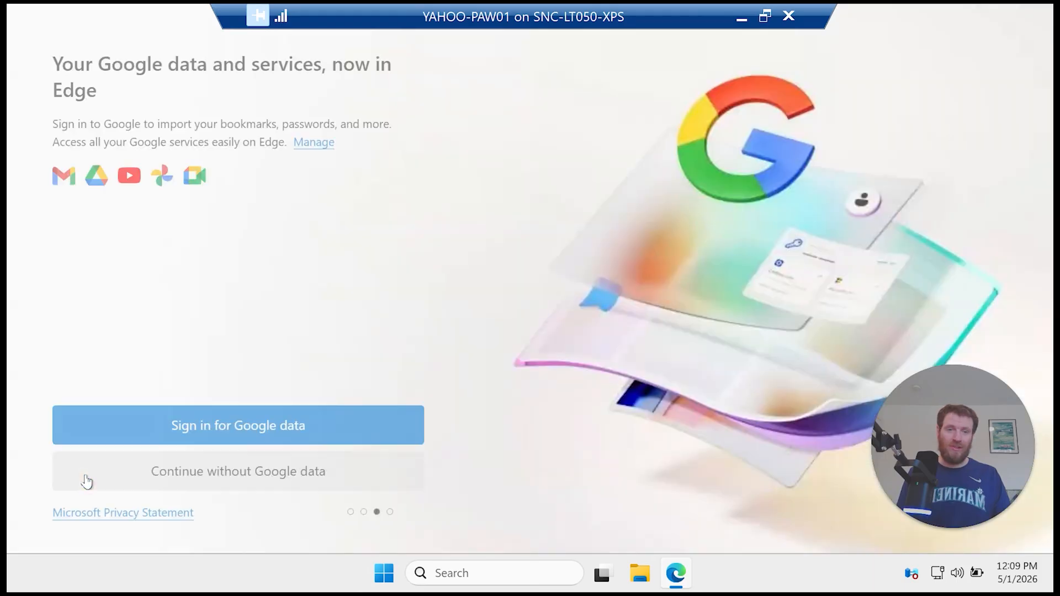
left_click(87, 481)
left_click(88, 478)
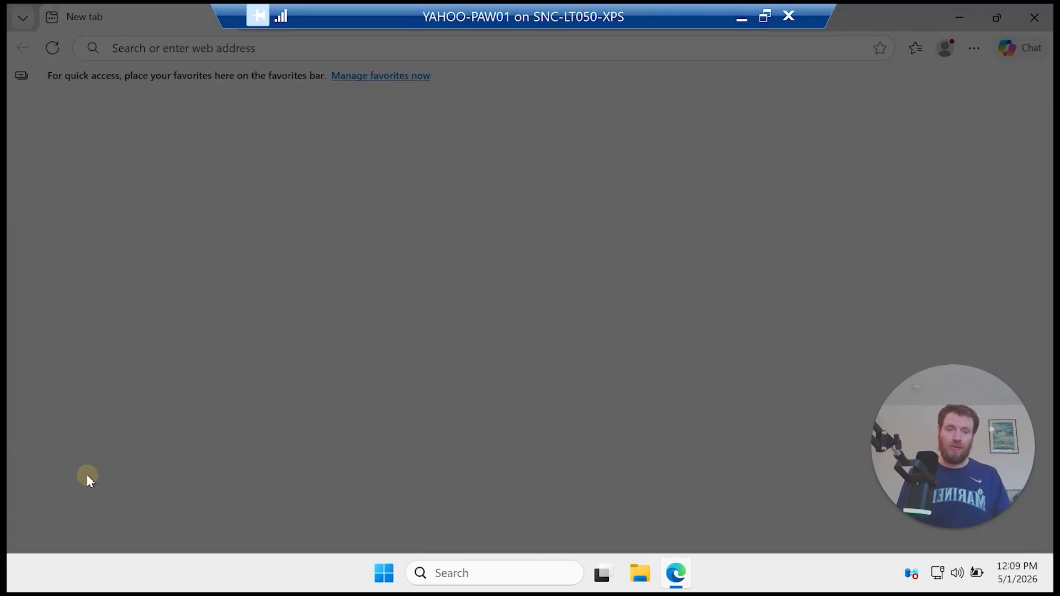
left_click(112, 475)
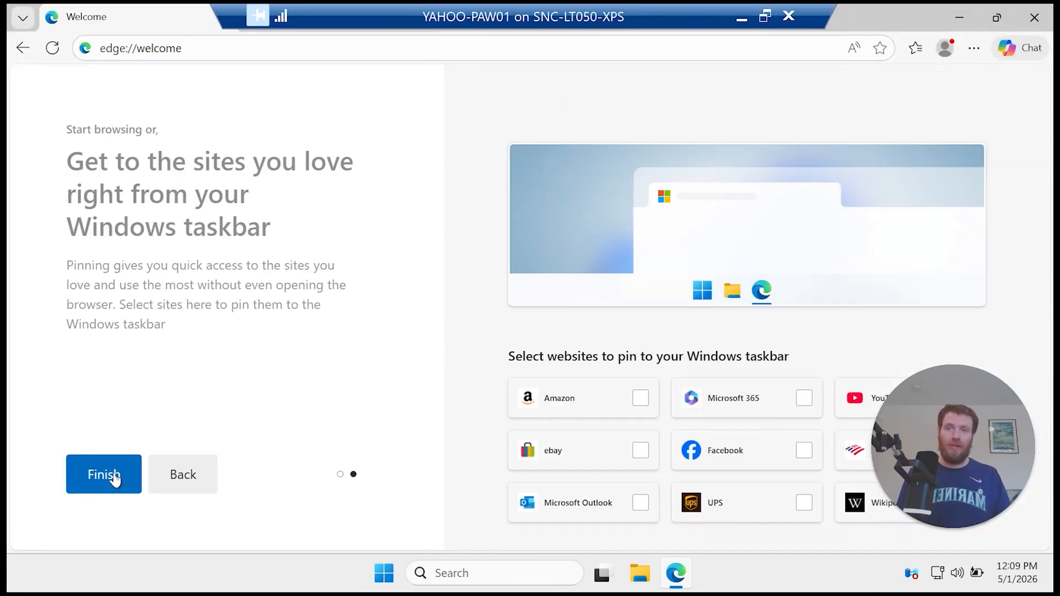
left_click(129, 479)
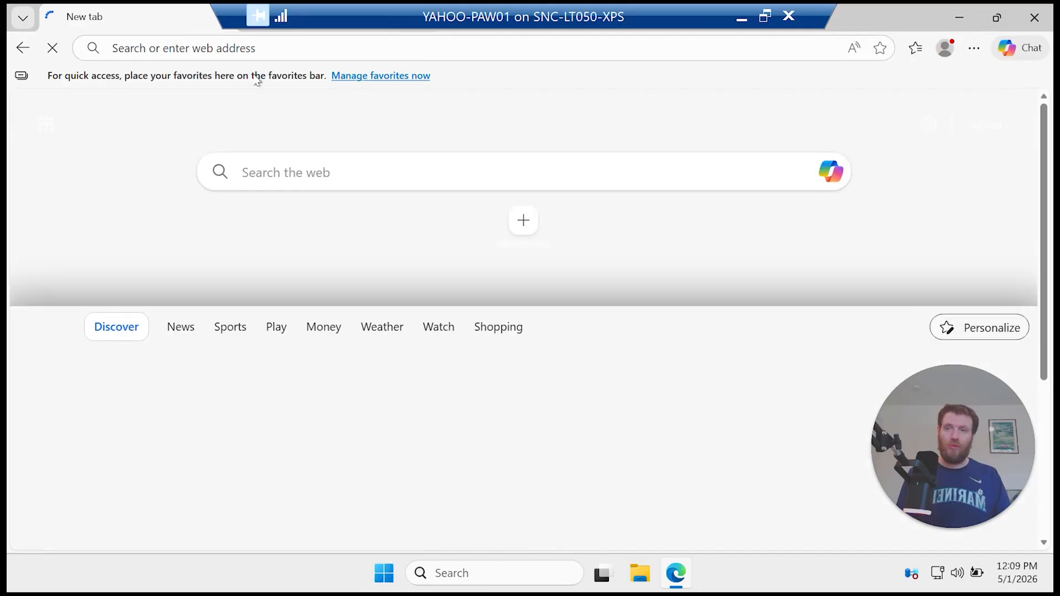
left_click(279, 48)
type("h")
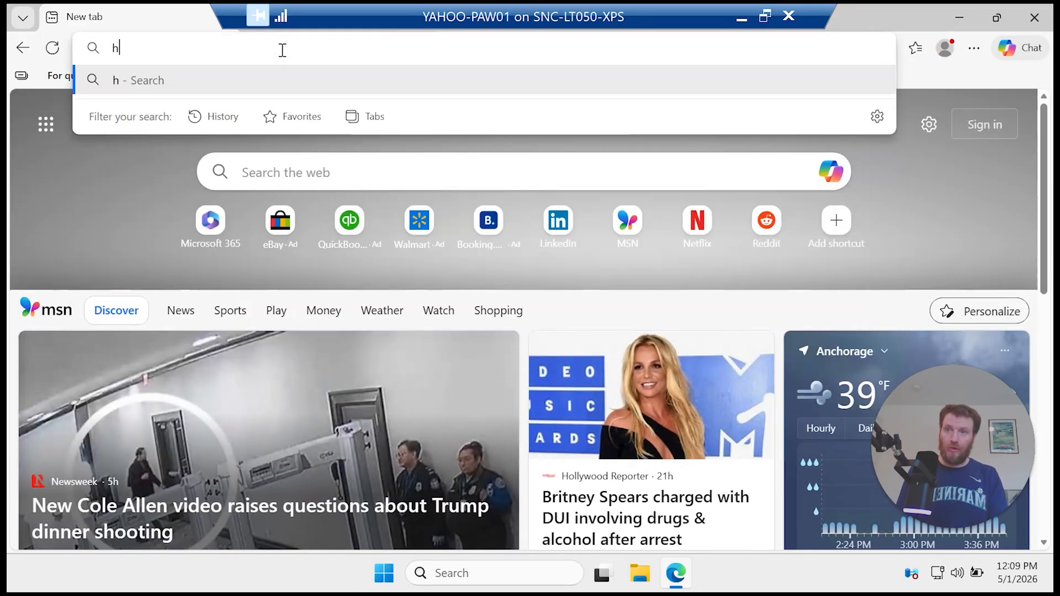
type("ttps")
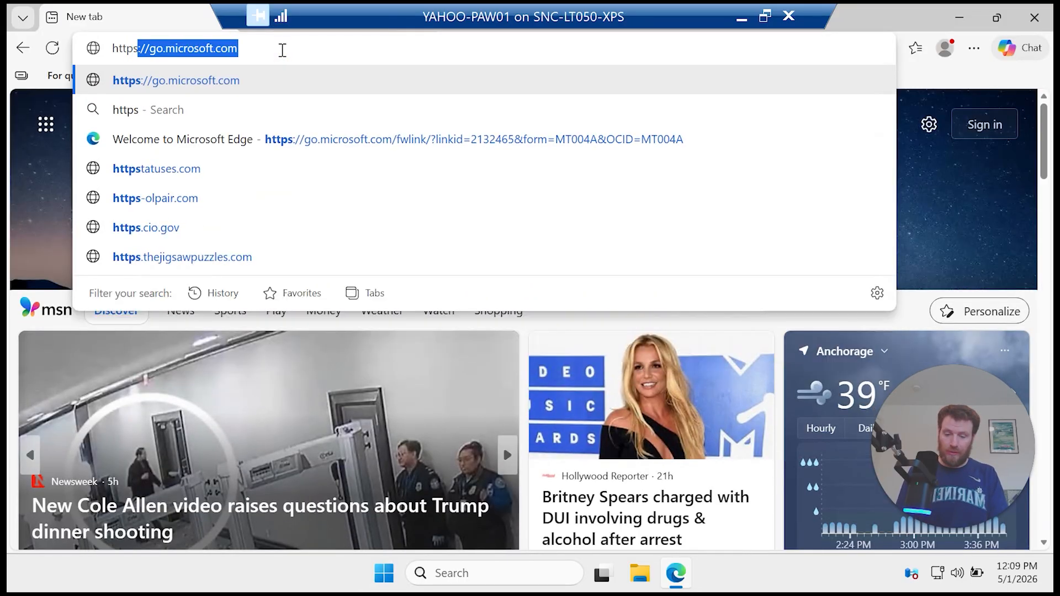
type("://")
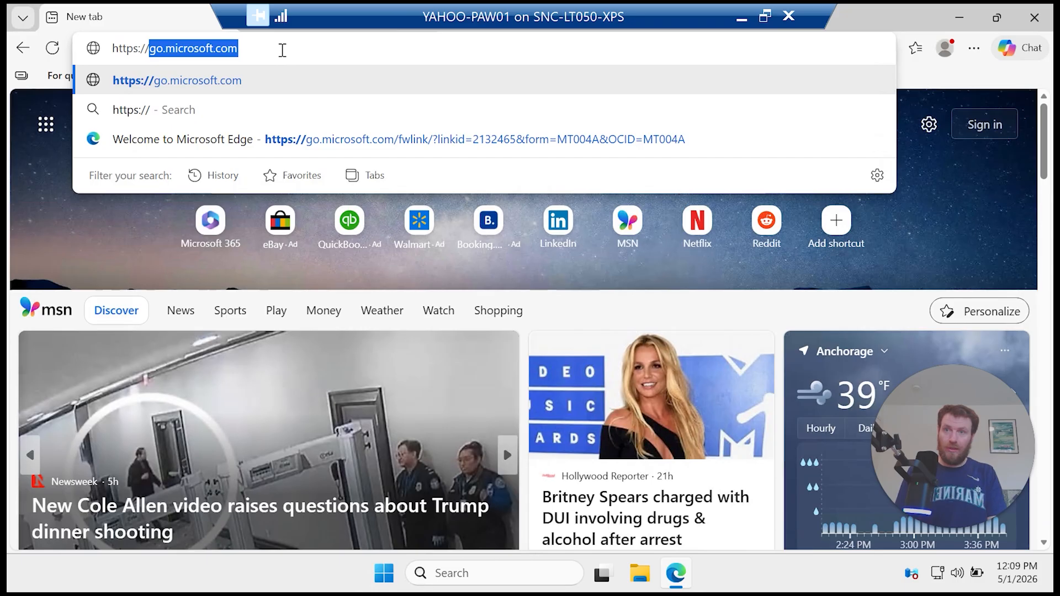
type("yahoo-wa")
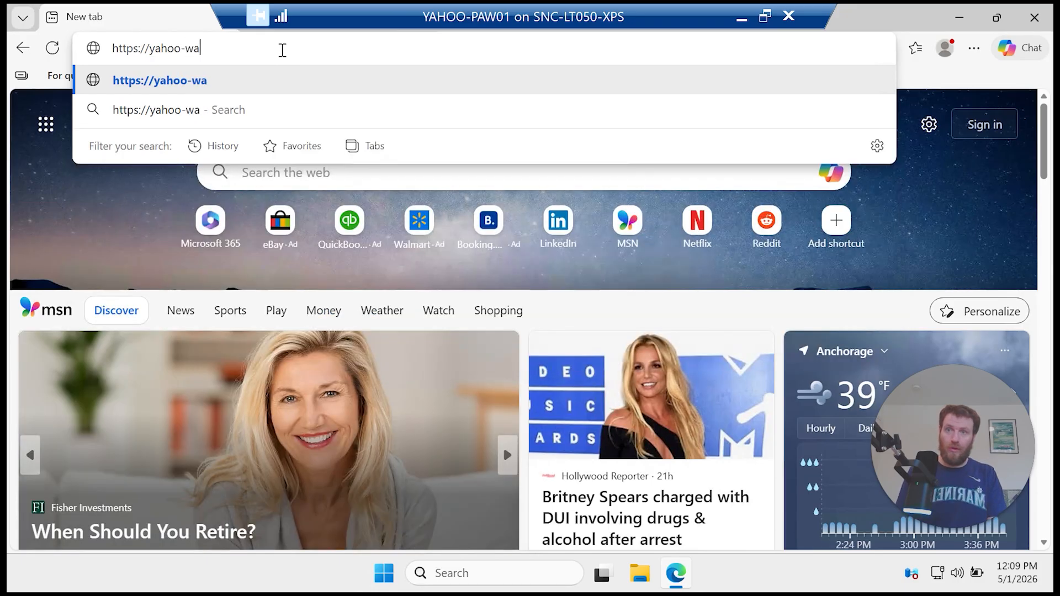
type("c01.m")
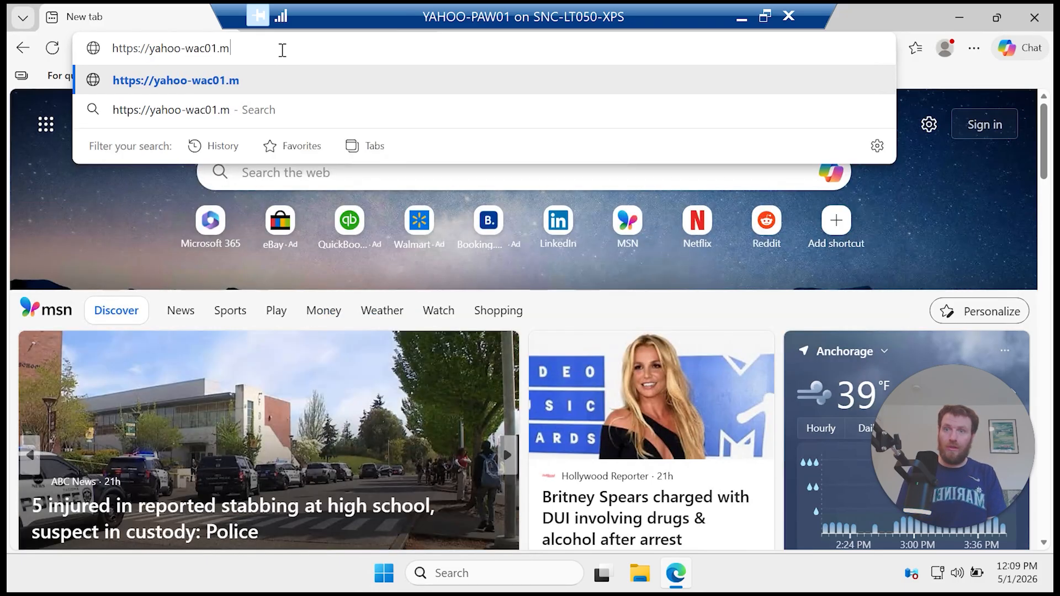
type("inecraf")
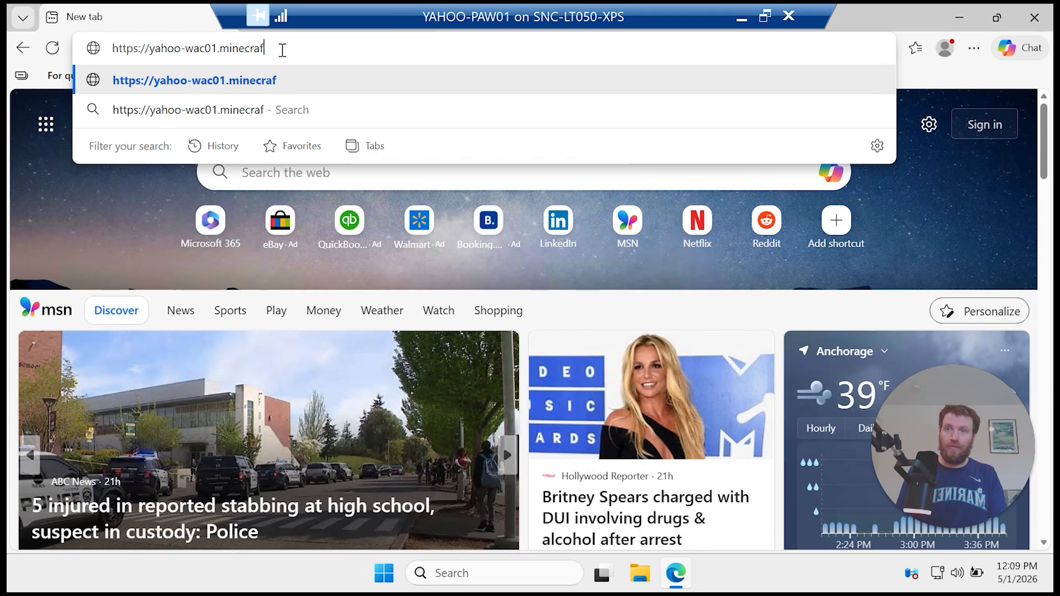
type("tmoose.com")
key("Return")
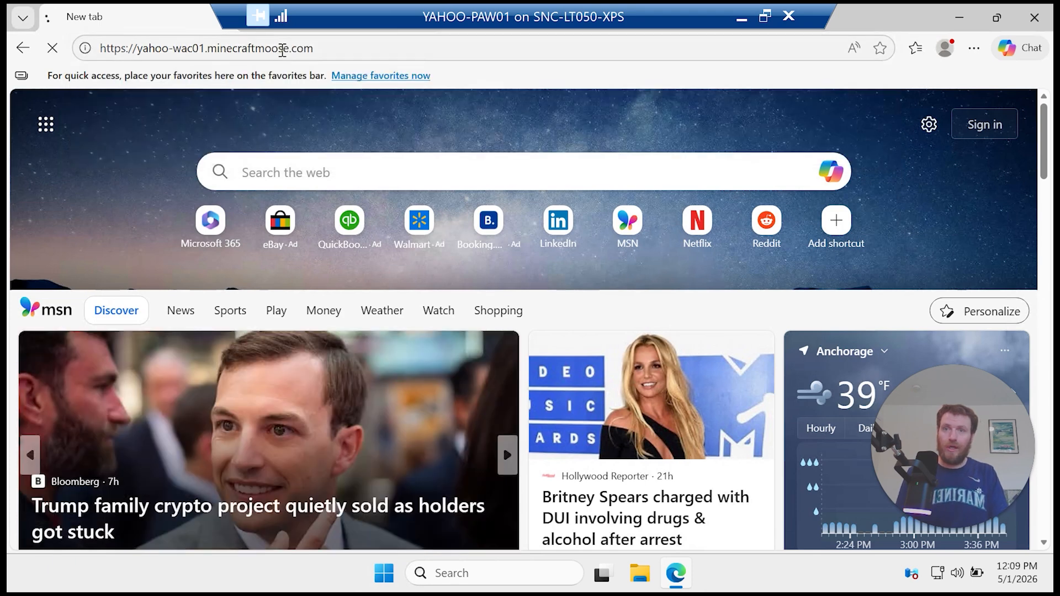
left_click(343, 395)
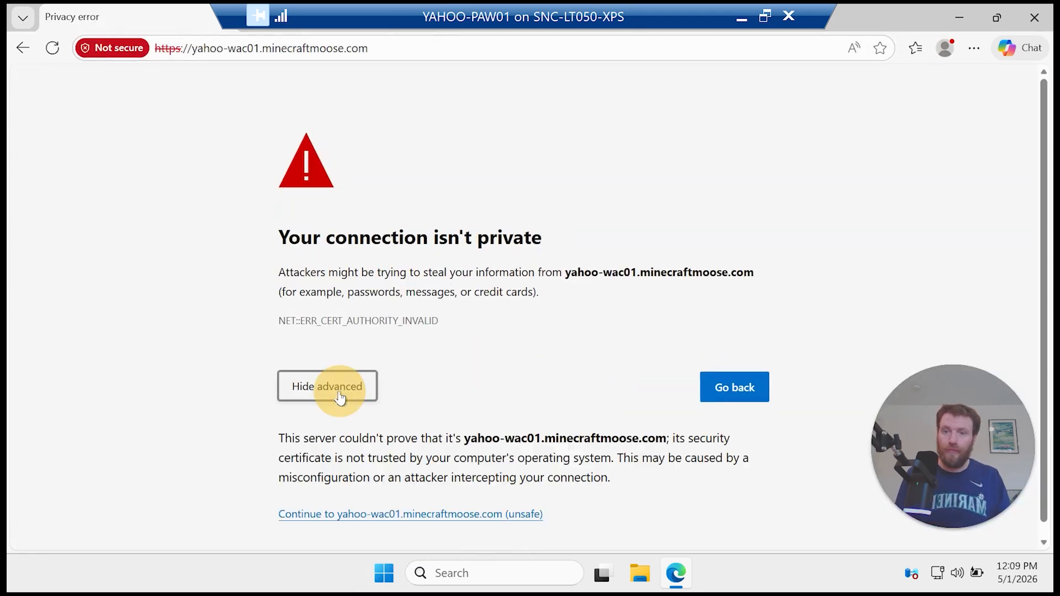
left_click(379, 512)
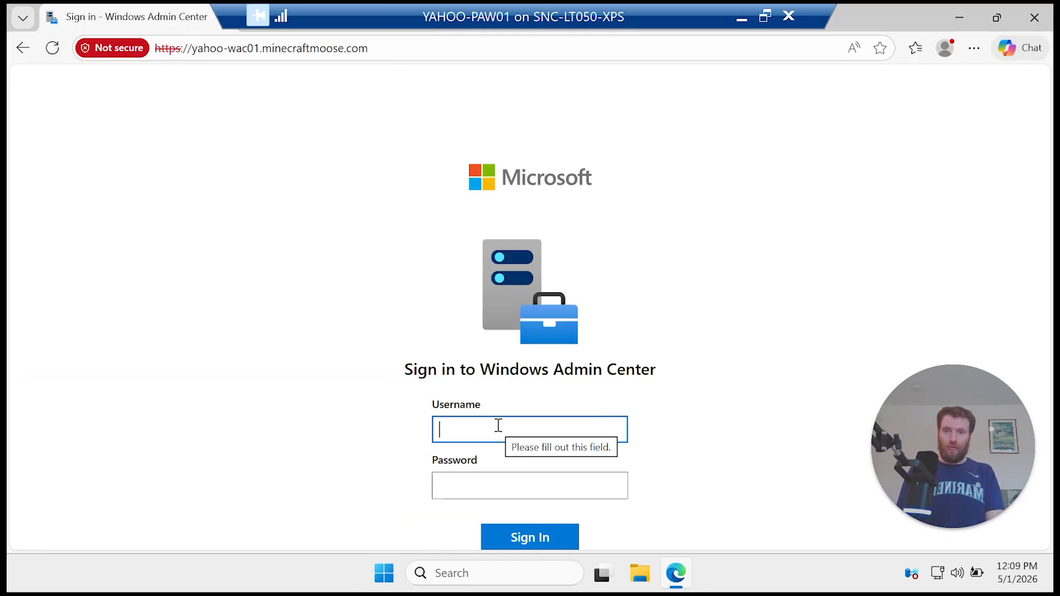
Step: Sign in as minecraftmoose\administrator, retrying after access was denied
type("minecraftmoose\\ad")
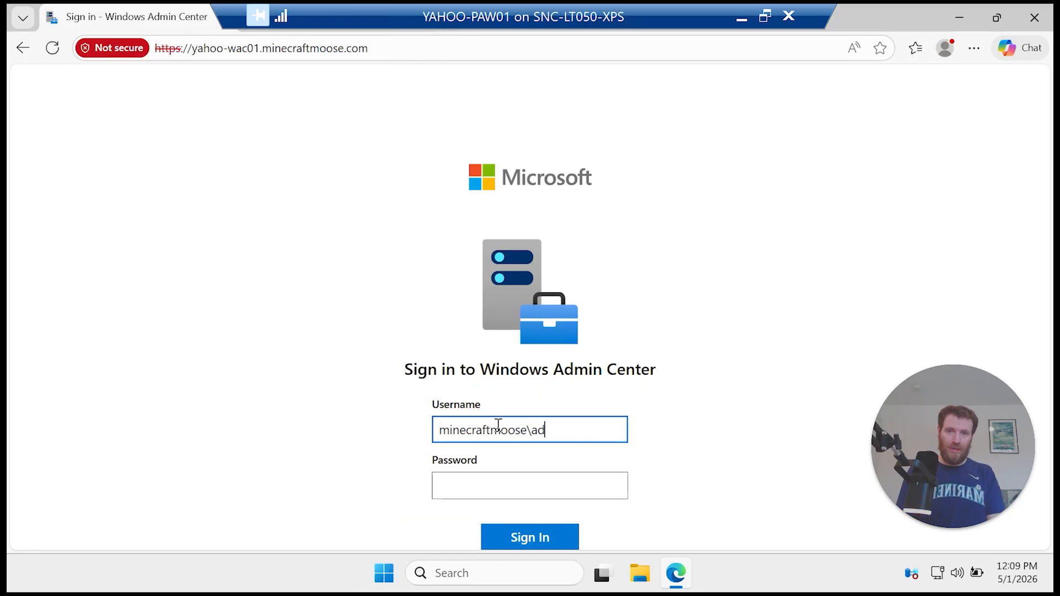
type("ministrato")
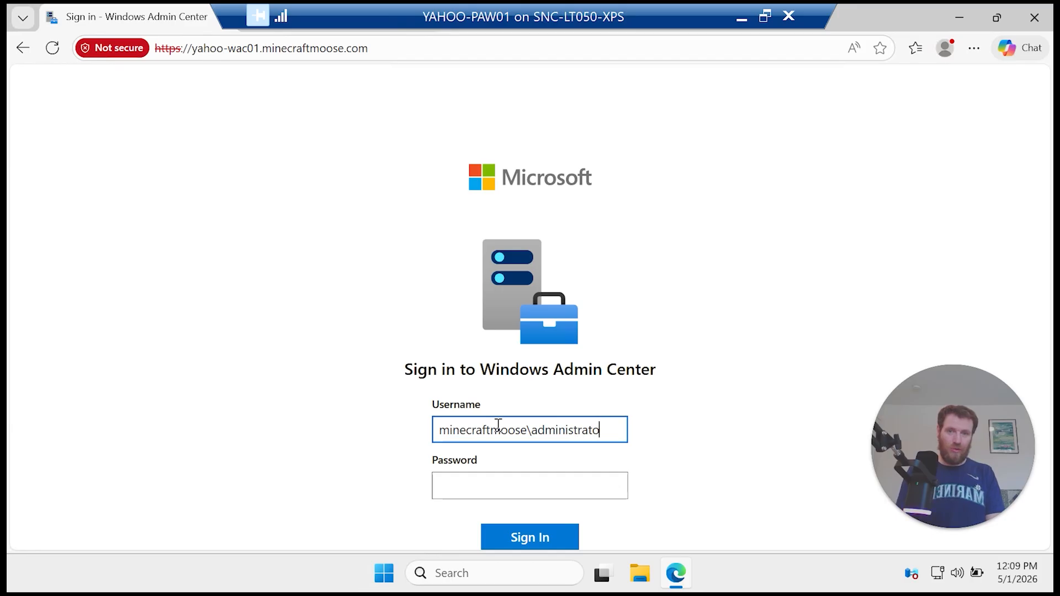
type("r")
key("Tab")
type("•")
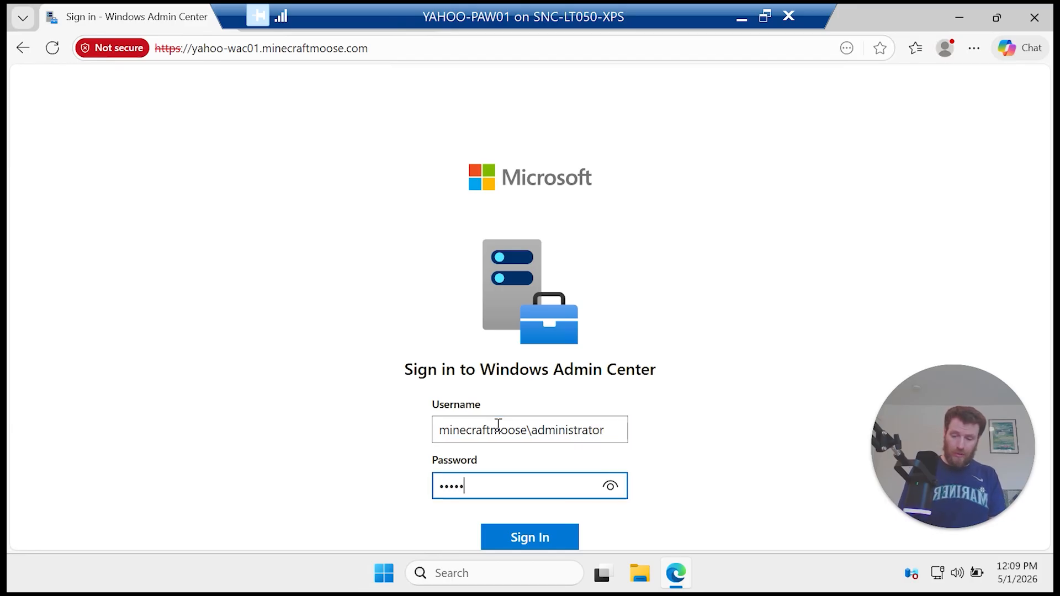
key("Return")
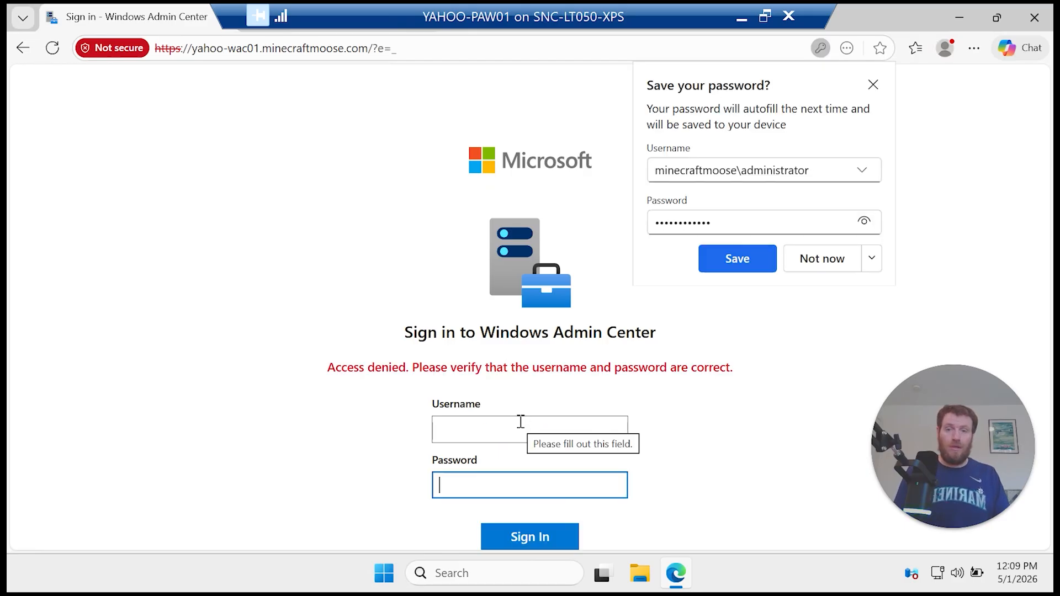
left_click(518, 426)
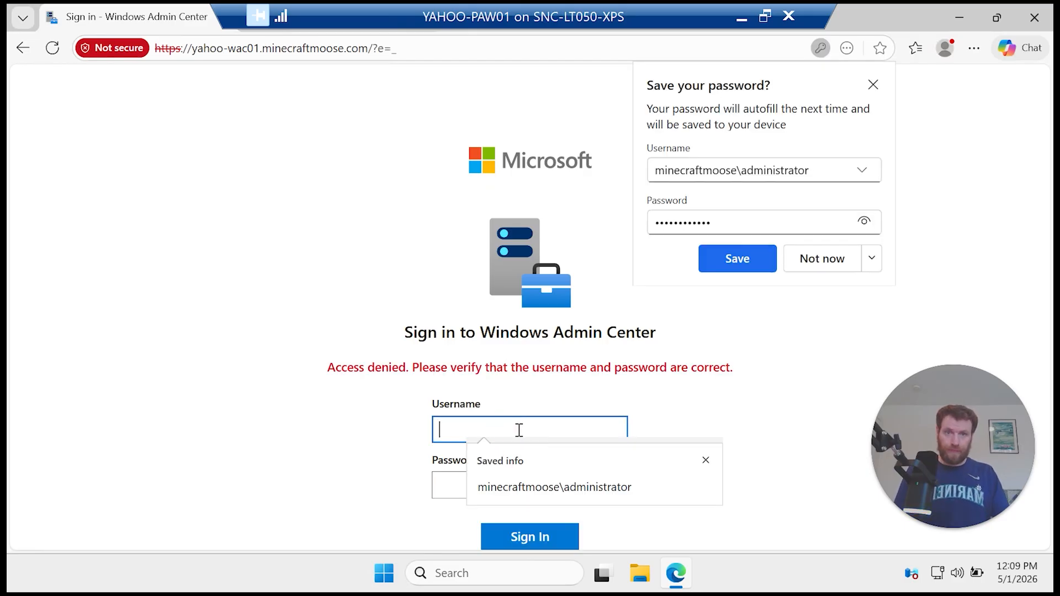
type("mi")
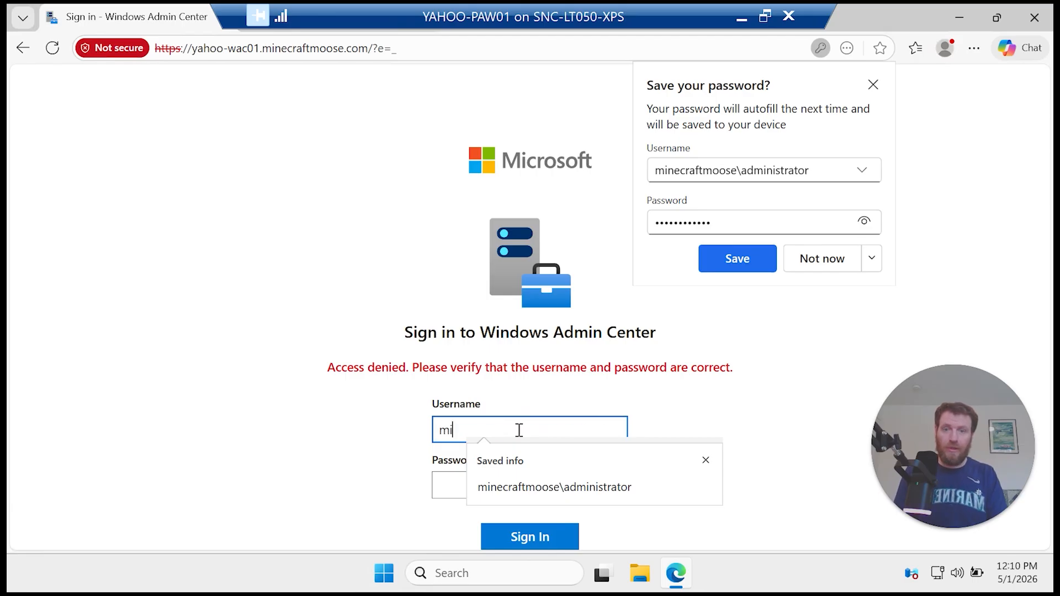
type("necraftm")
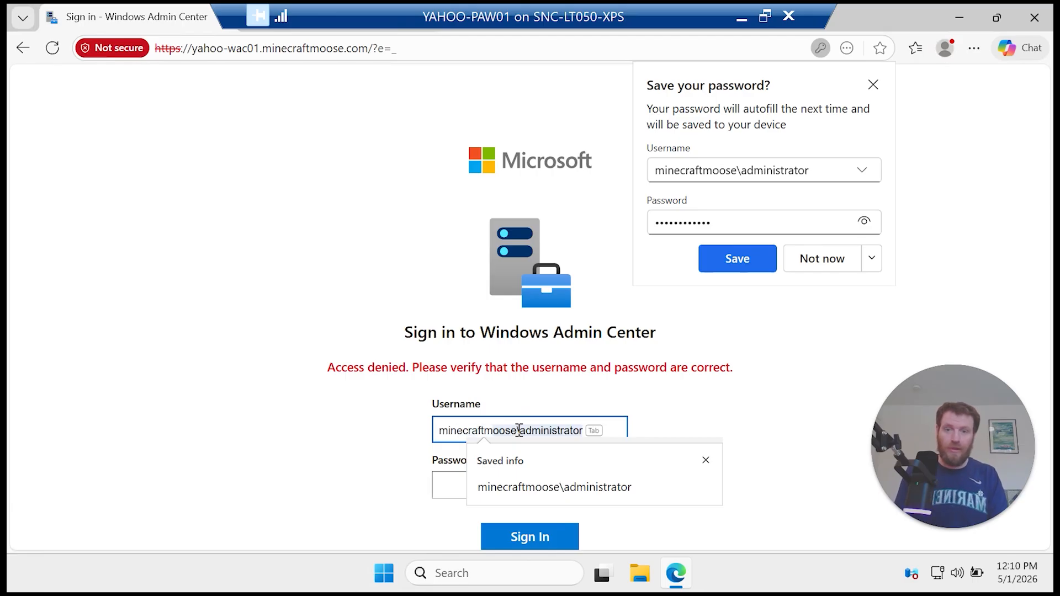
type("oose\\administrator")
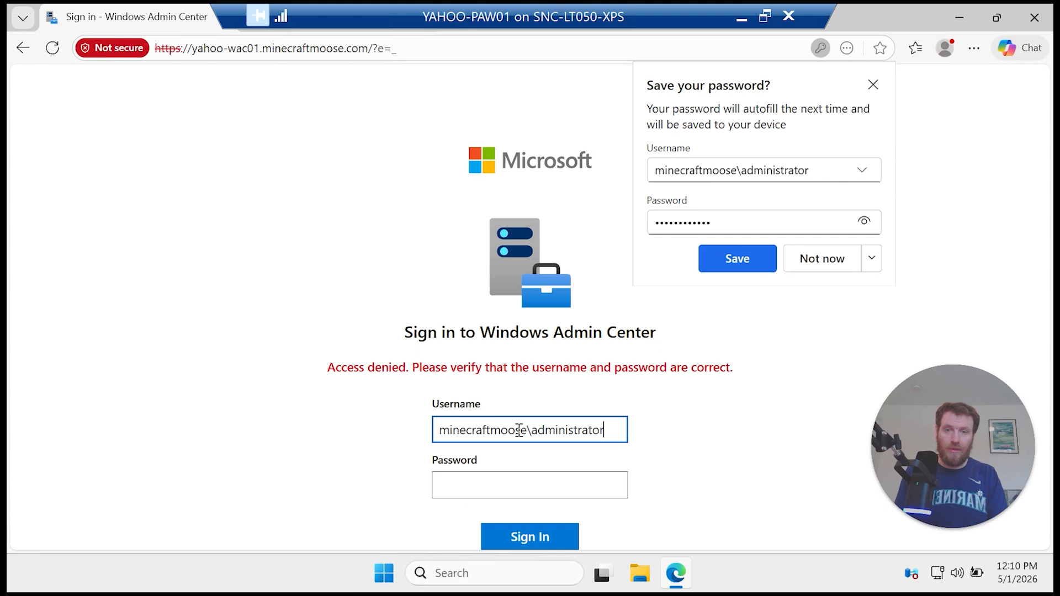
key("Tab")
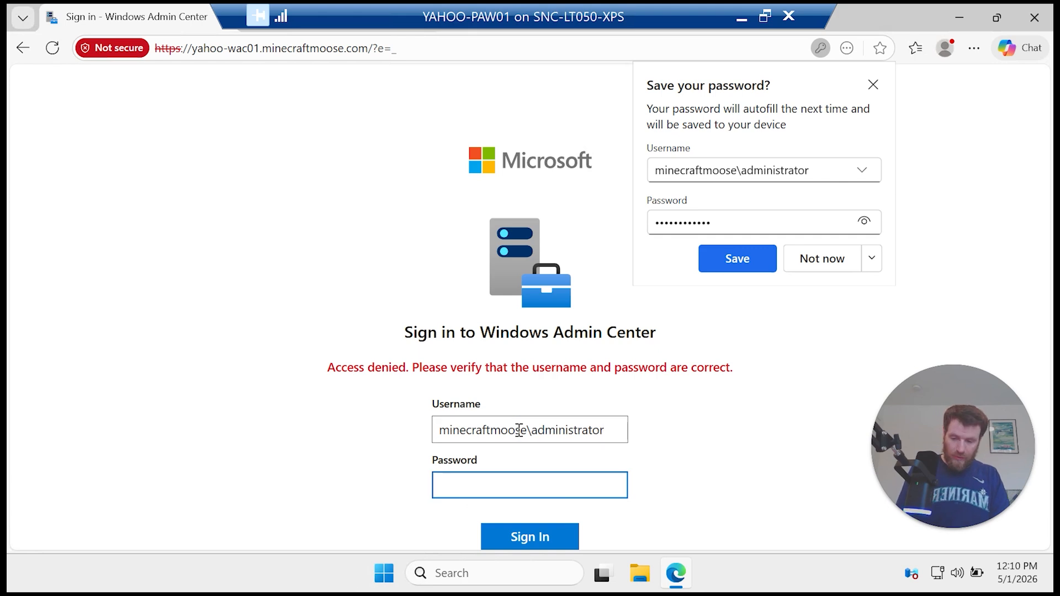
type("P")
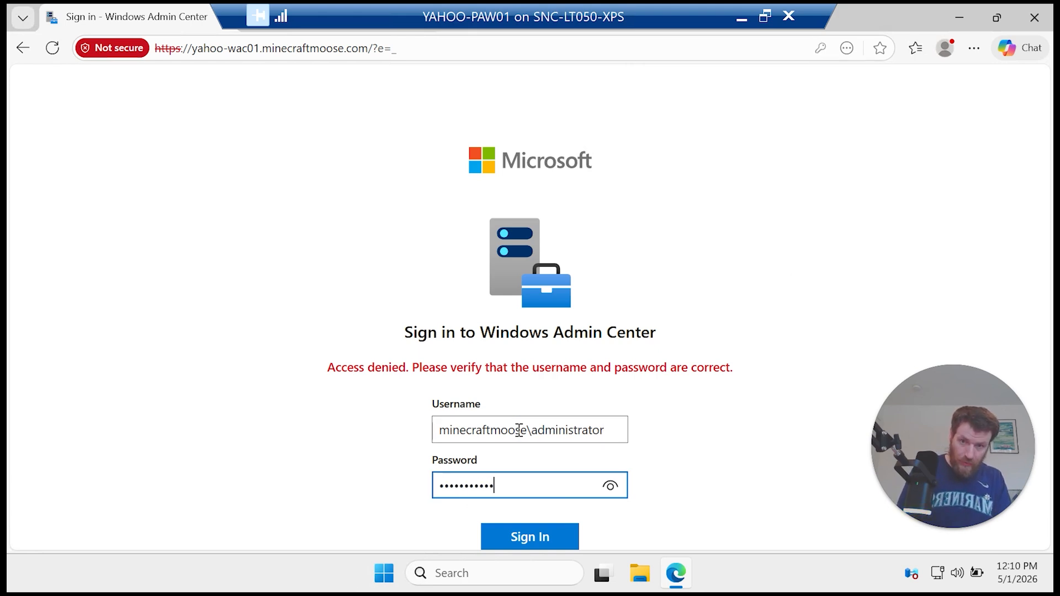
key("Return")
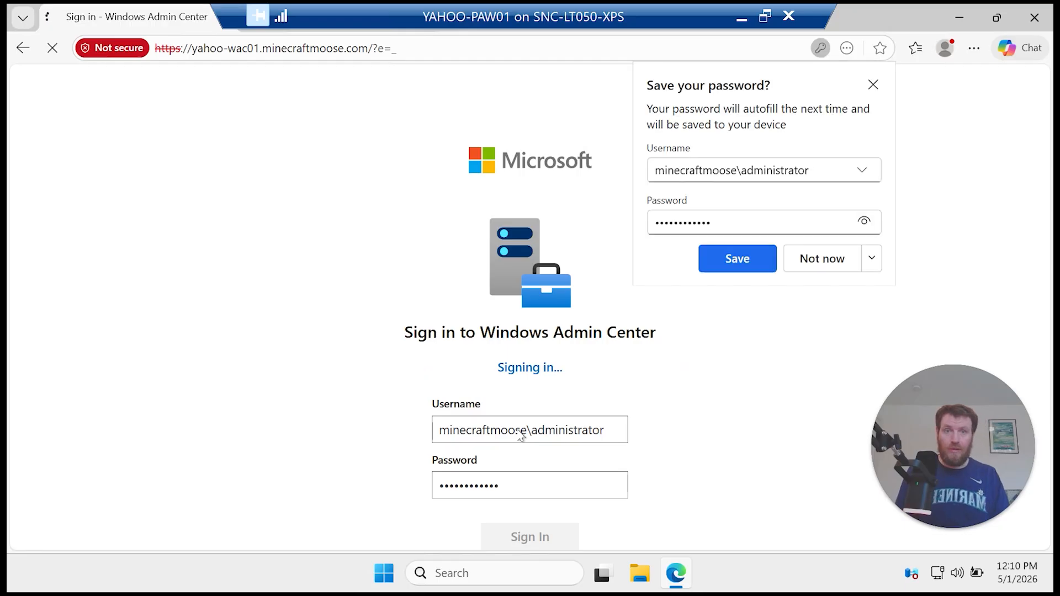
Step: Decline saving the password and close the version 2511 release notes
left_click(871, 258)
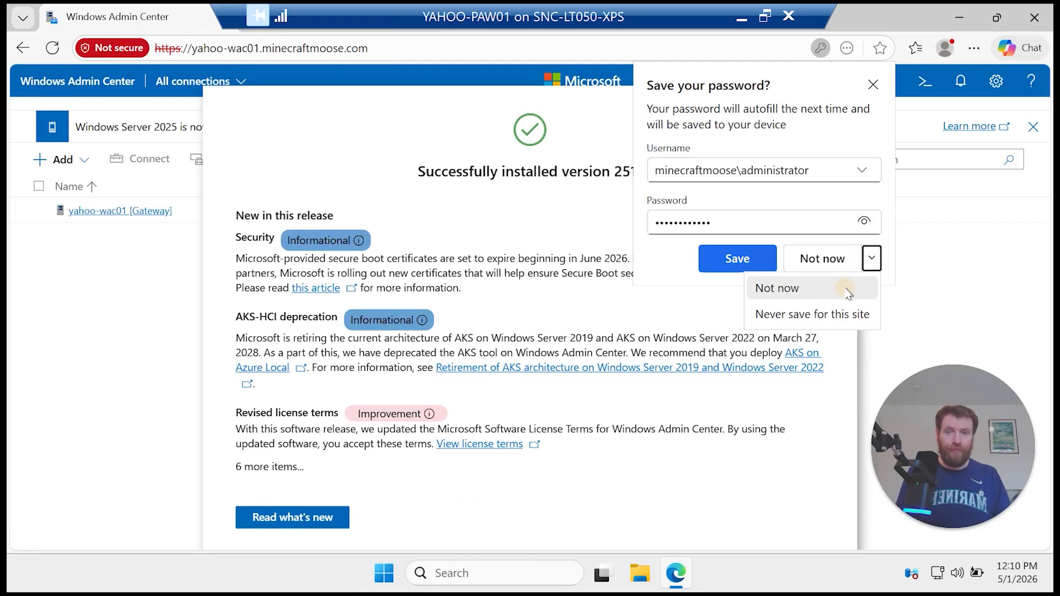
left_click(762, 286)
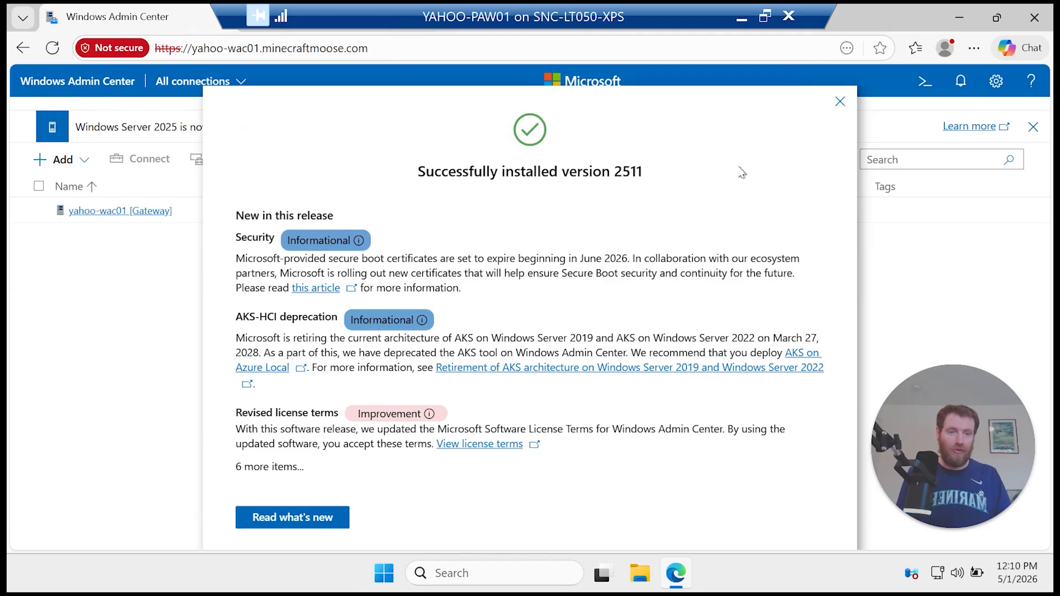
left_click(840, 103)
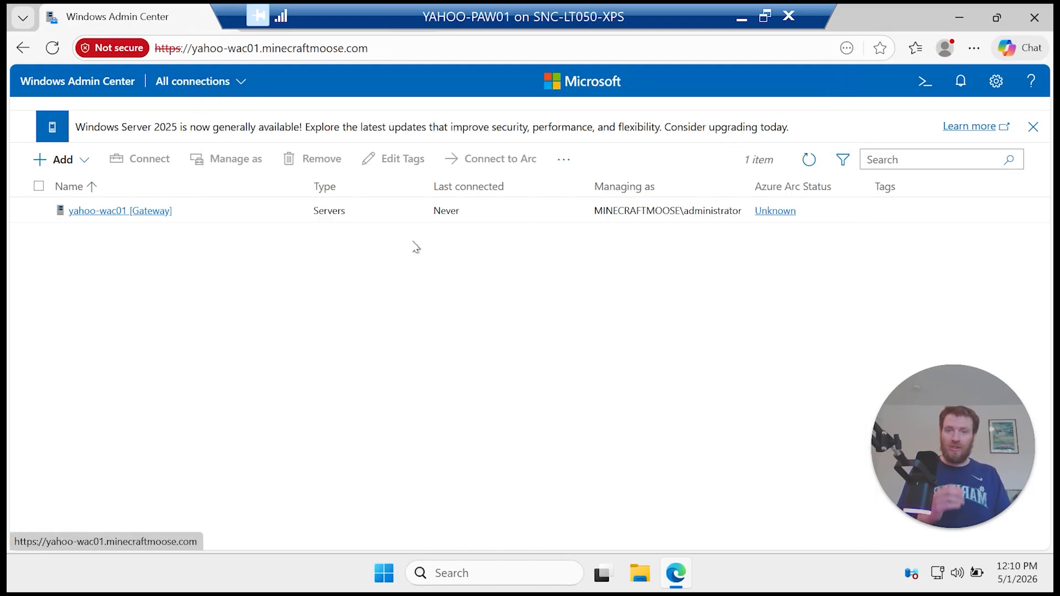
Step: Connect to yahoo-wac01 and browse its Azure hybrid center, Installed apps and Registry tools
left_click(138, 217)
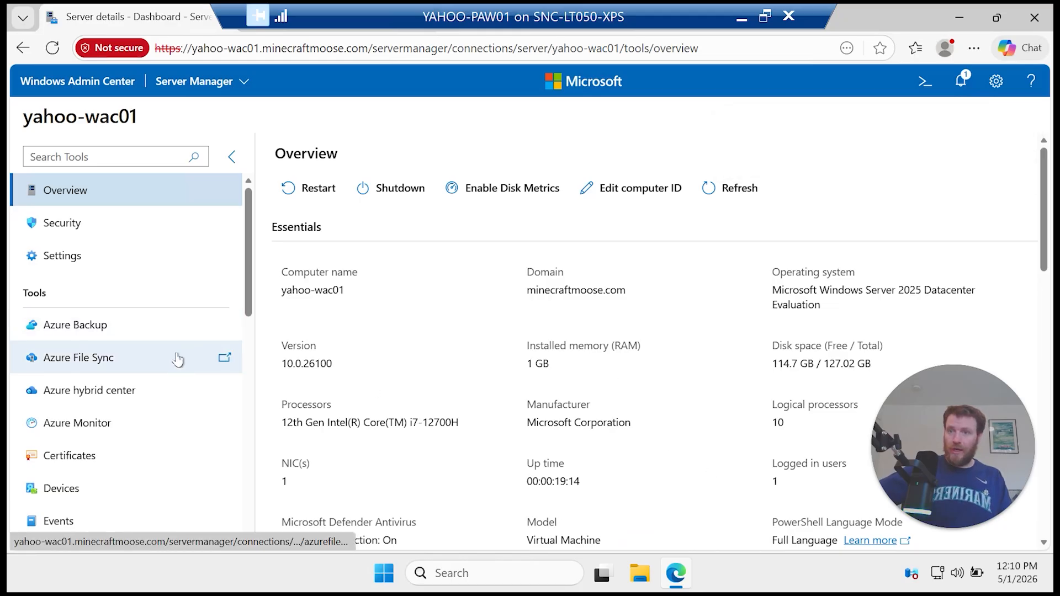
left_click(159, 394)
scroll(545, 483, "down", 3)
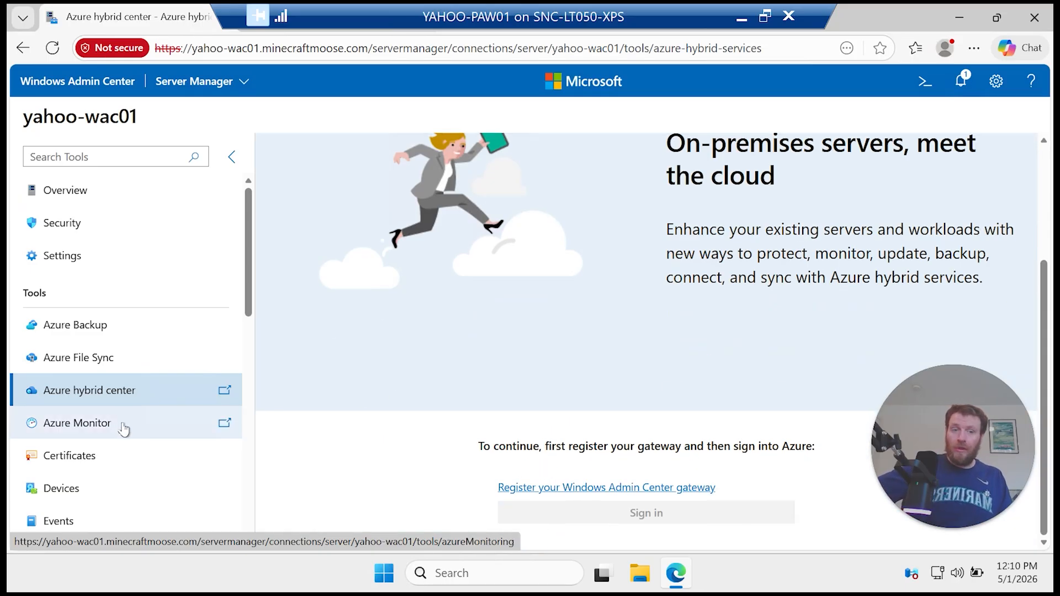
scroll(124, 429, "down", 5)
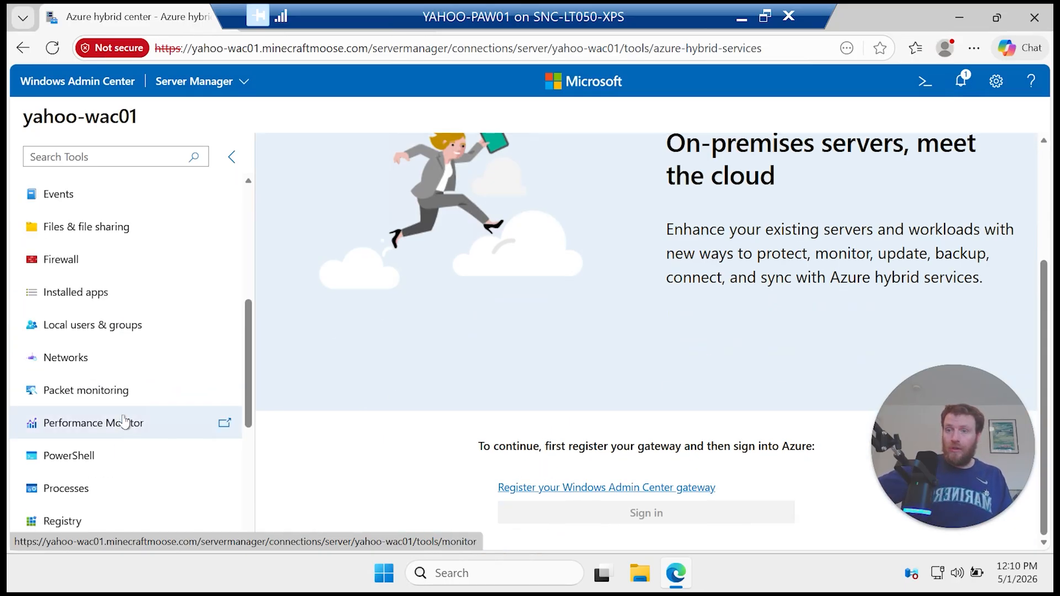
left_click(119, 286)
scroll(147, 403, "down", 3)
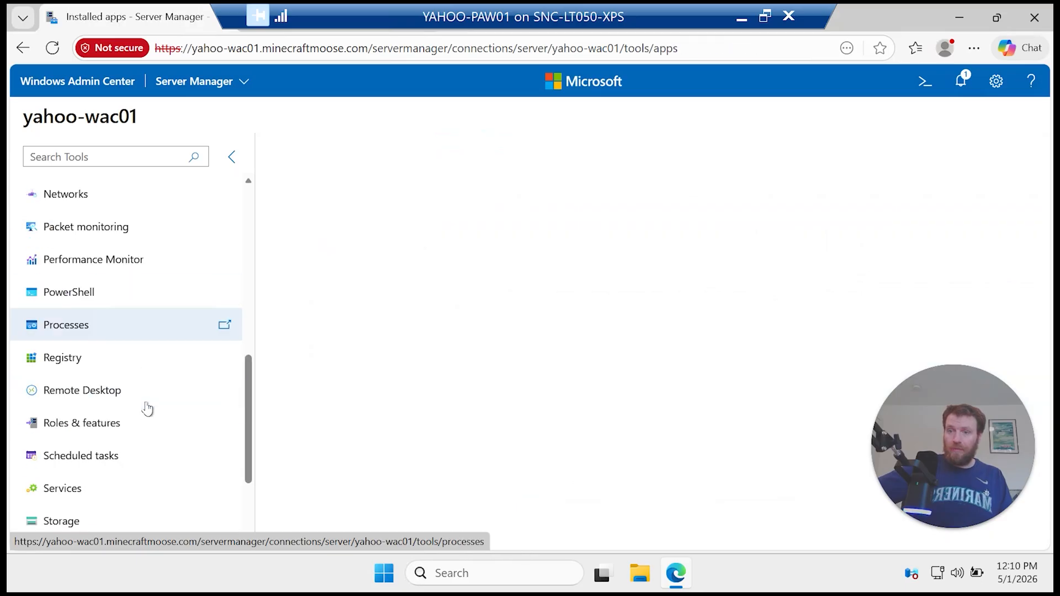
left_click(111, 359)
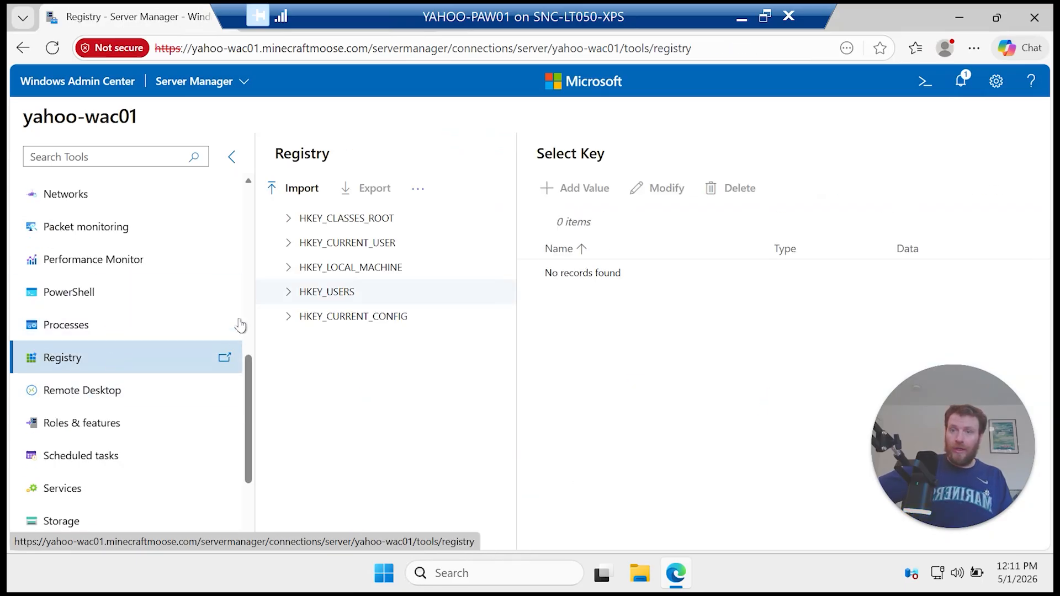
Step: Browse Processes, Roles & features, Services and Storage, ending on Certificates (22 expired of 80)
left_click(110, 325)
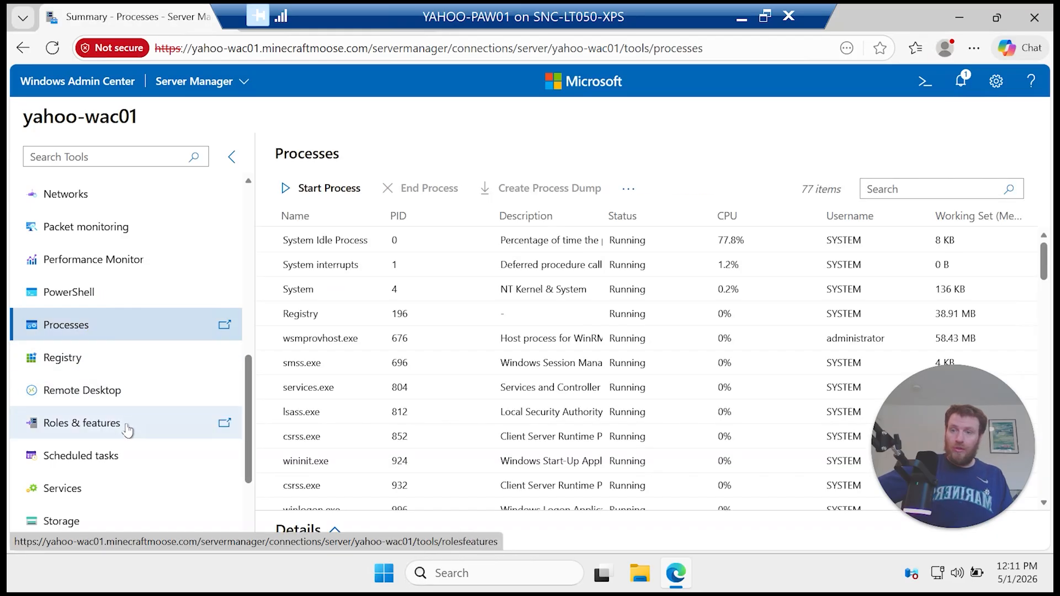
left_click(127, 430)
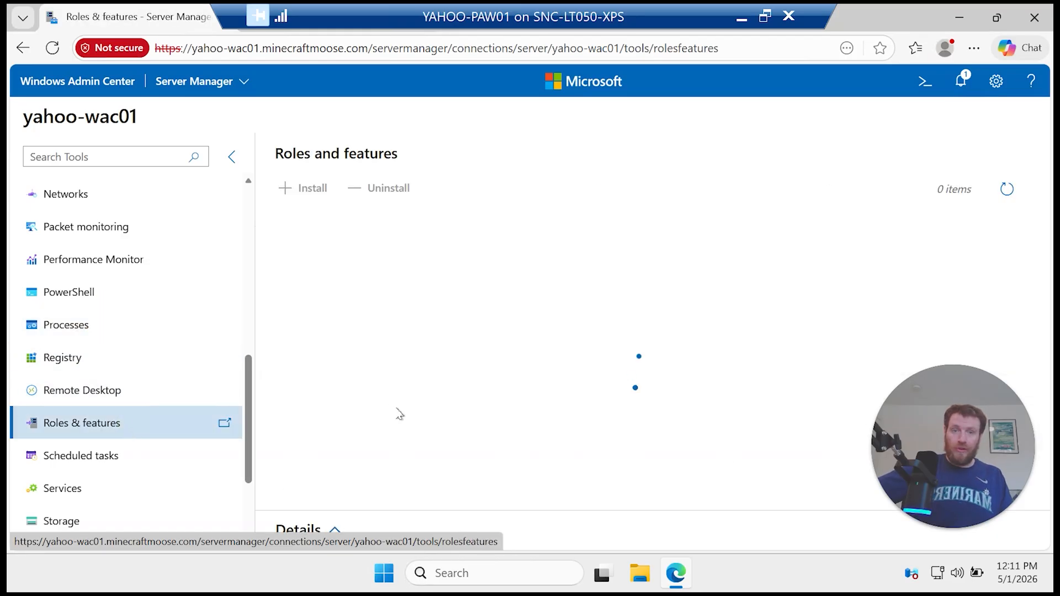
left_click(118, 493)
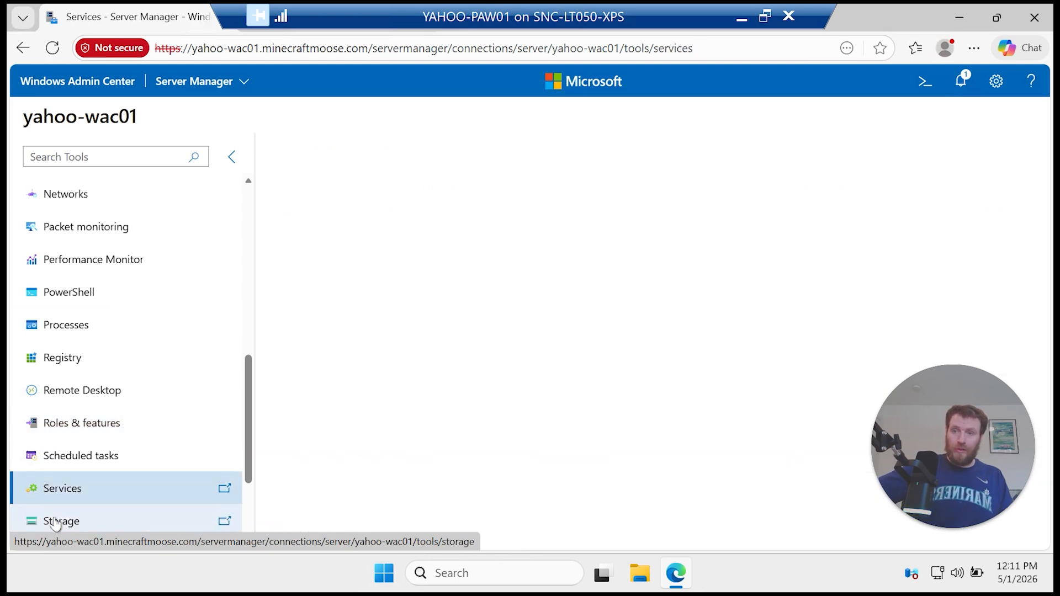
scroll(110, 503, "down", 3)
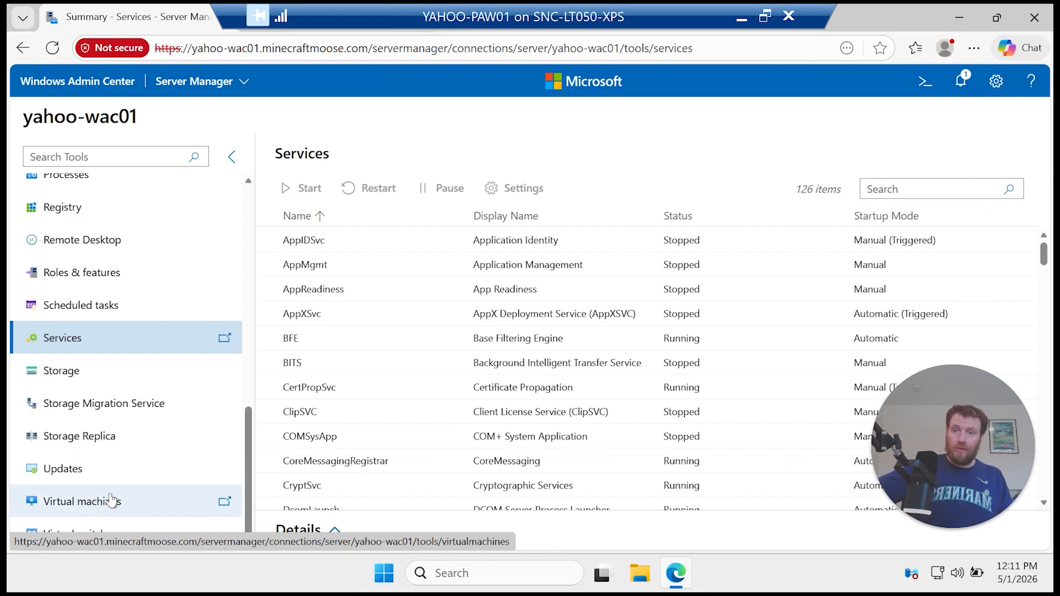
left_click(84, 381)
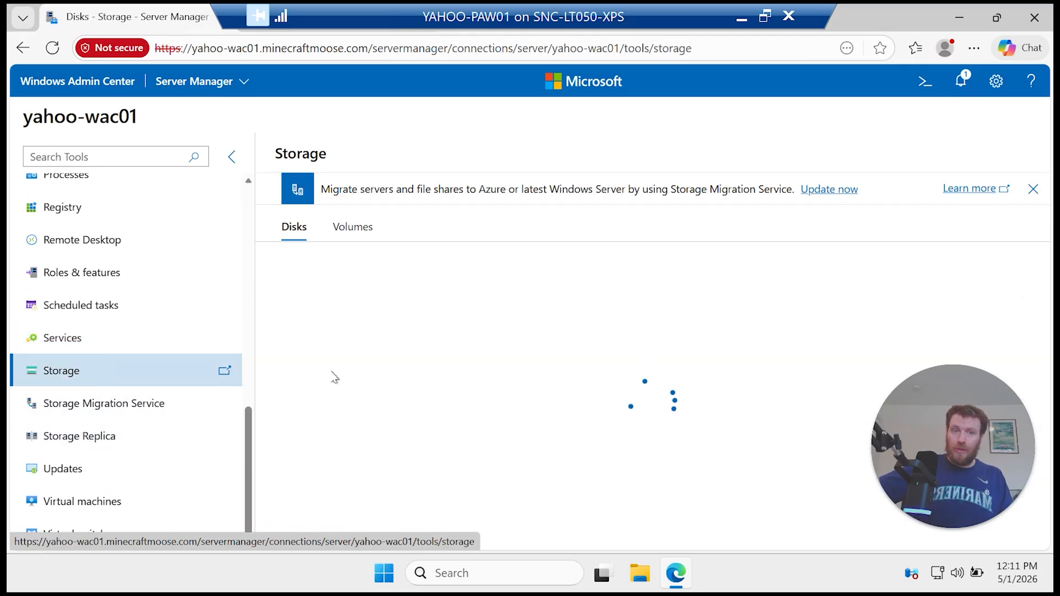
scroll(88, 334, "up", 10)
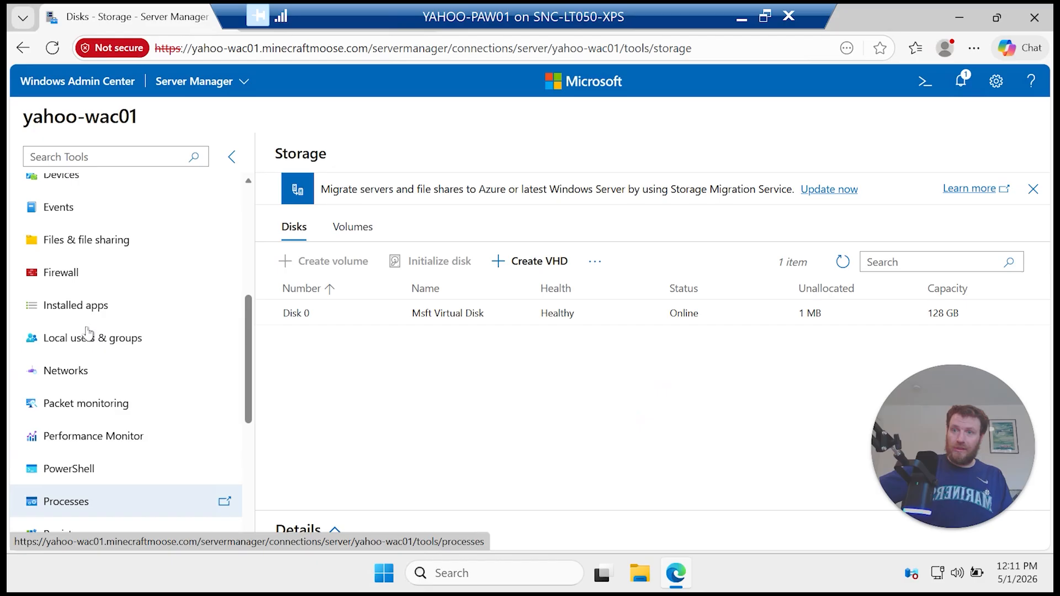
scroll(87, 331, "up", 2)
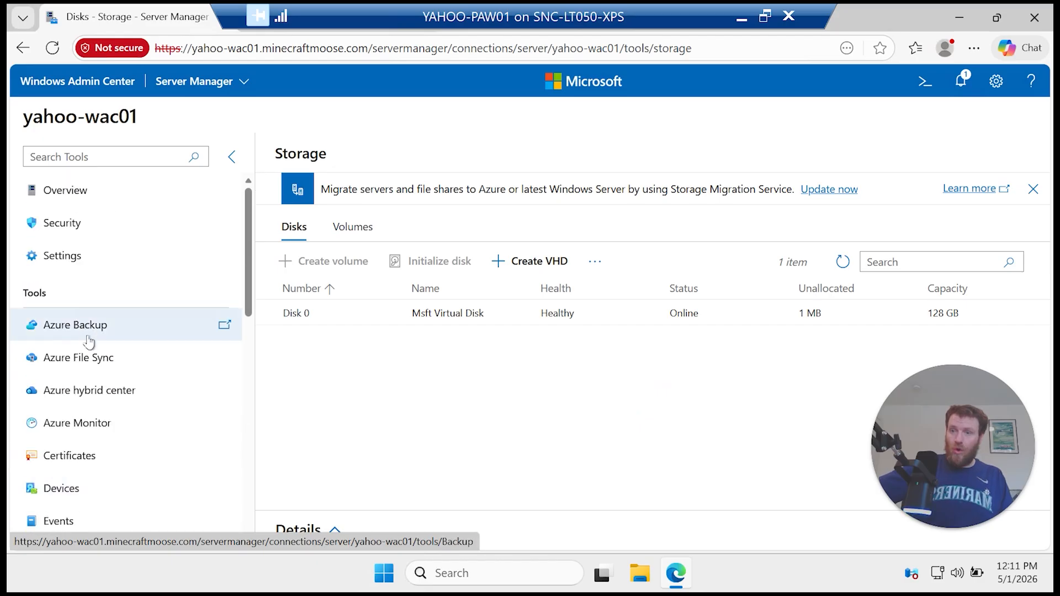
left_click(102, 456)
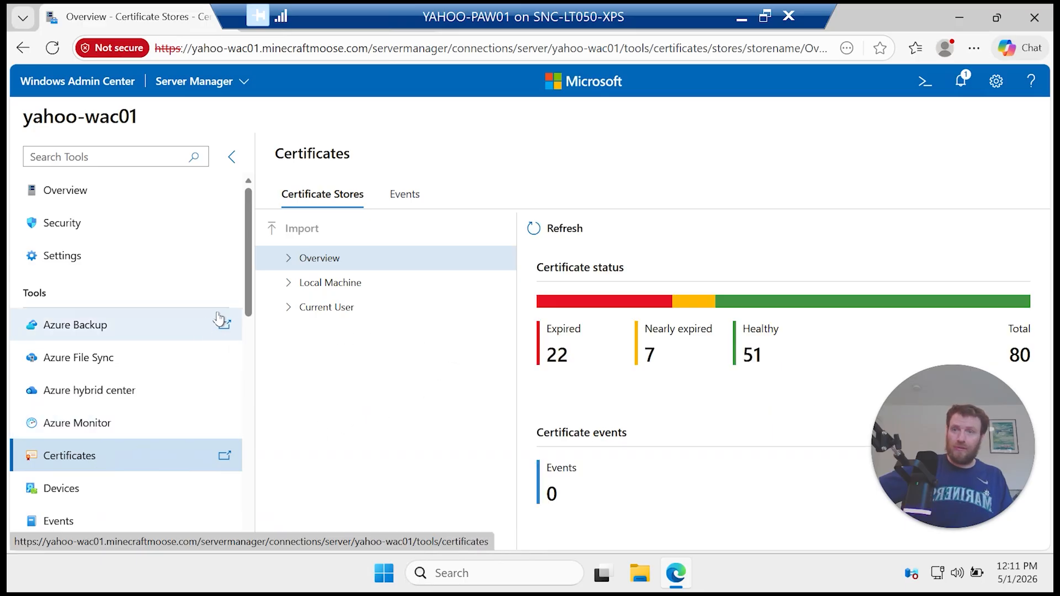
Step: From All connections, open the manual Add Server panel in Search Active Directory mode
left_click(108, 90)
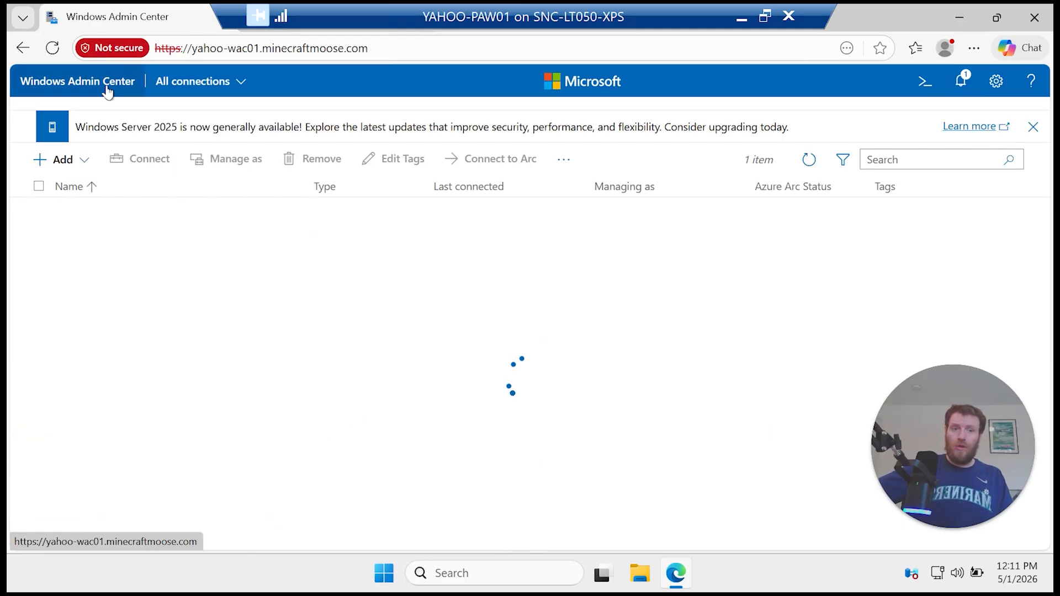
left_click(65, 165)
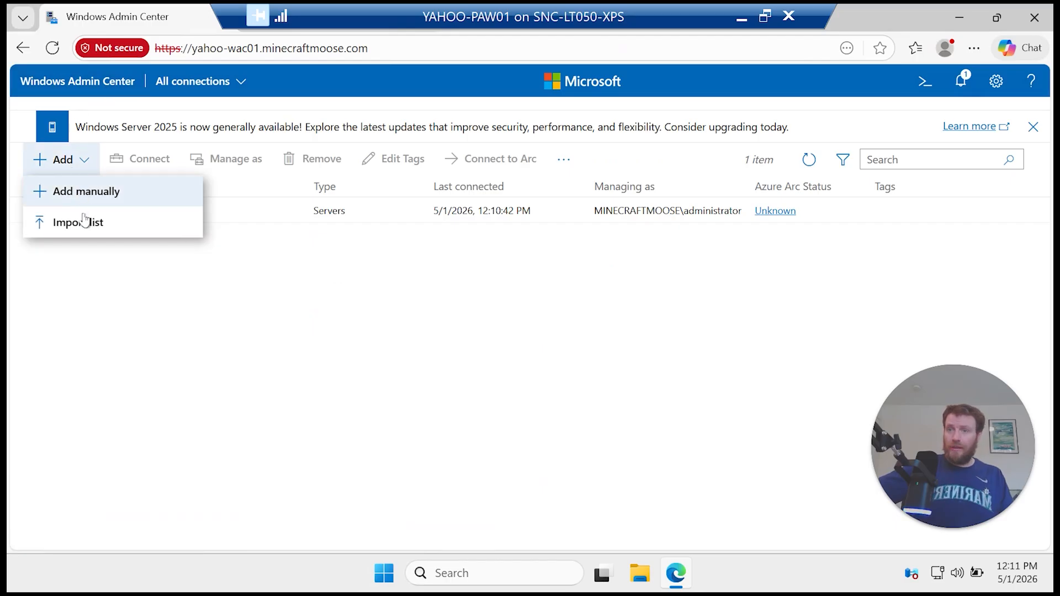
left_click(73, 193)
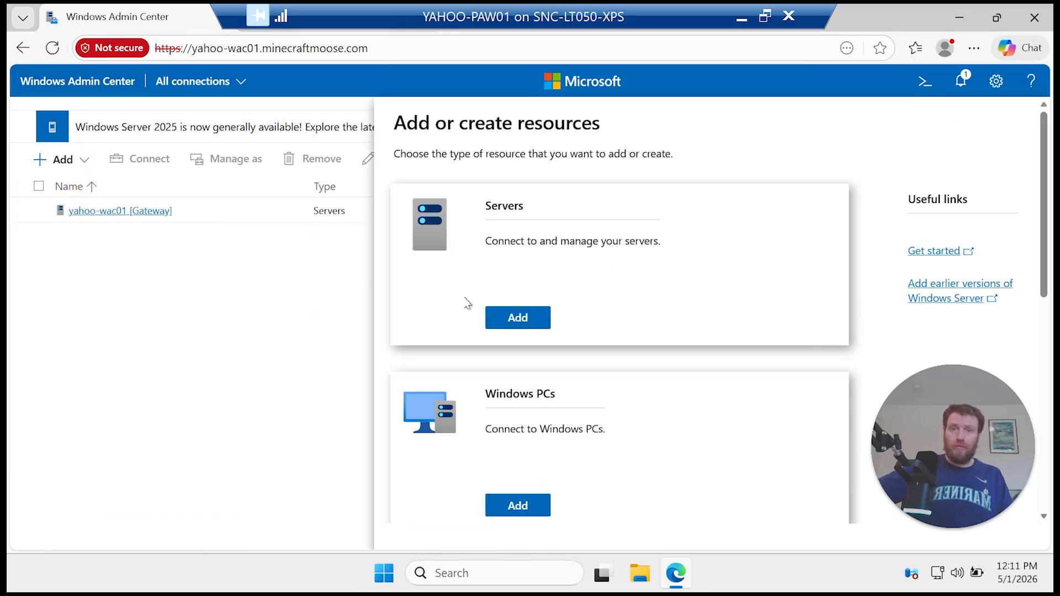
left_click(525, 327)
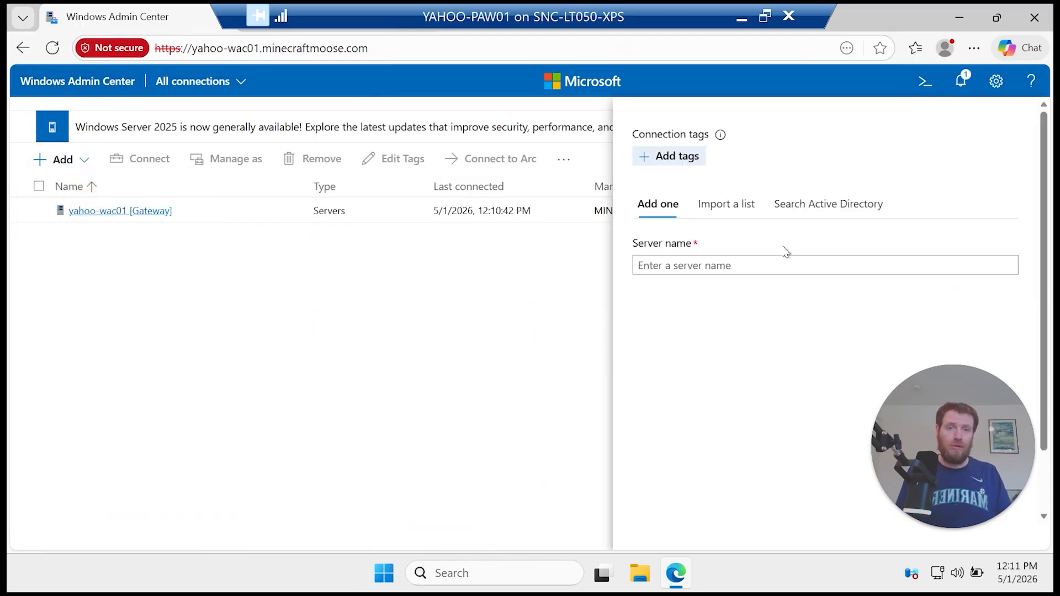
left_click(800, 203)
Step: Search Active Directory for anc-dc01.minecraftmoose.com and add it to the connections
left_click(828, 243)
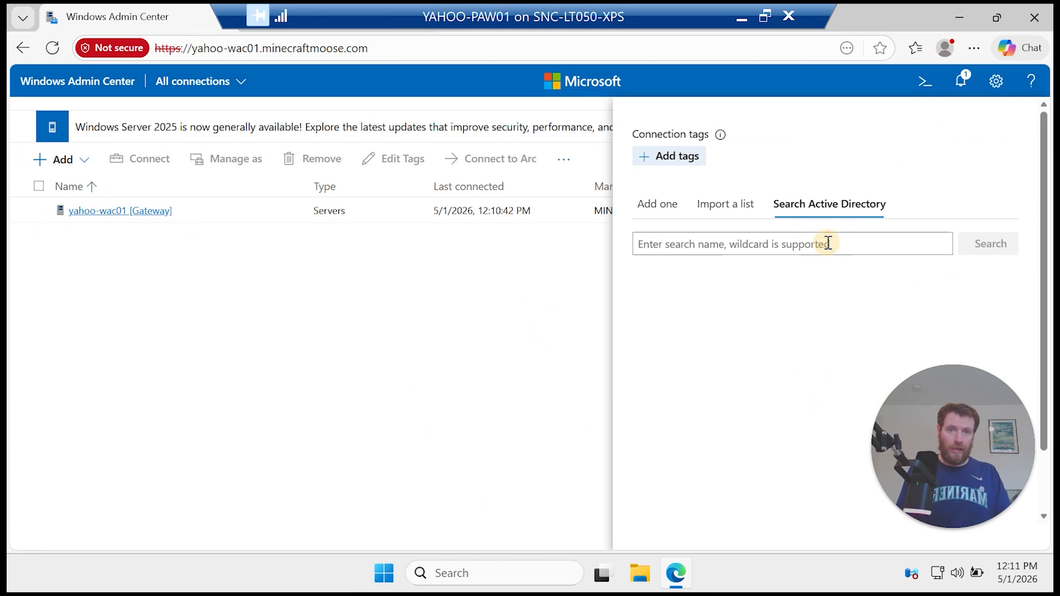
type("and")
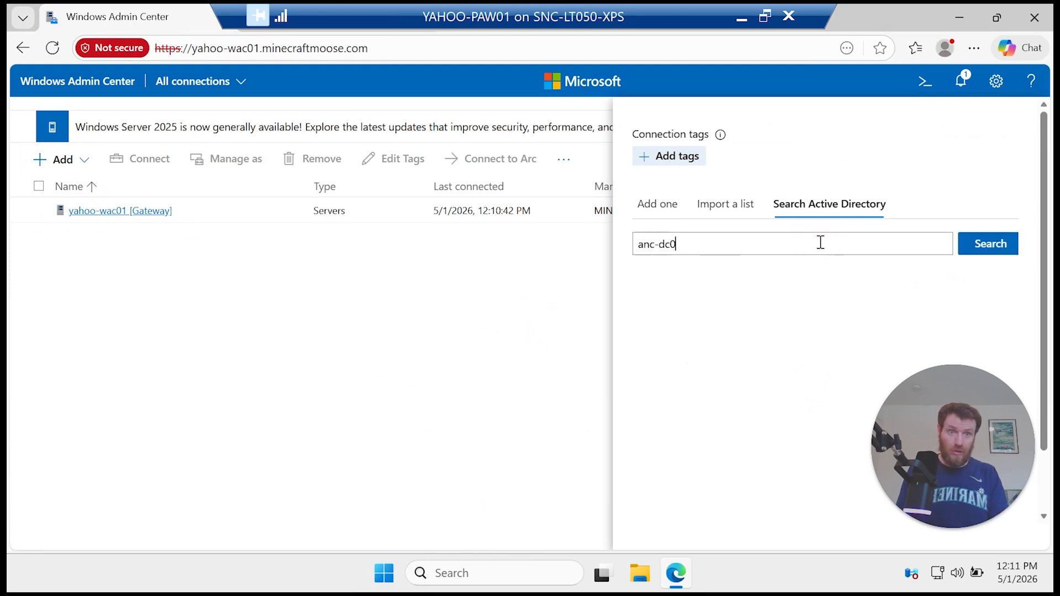
type("-dc01.minec")
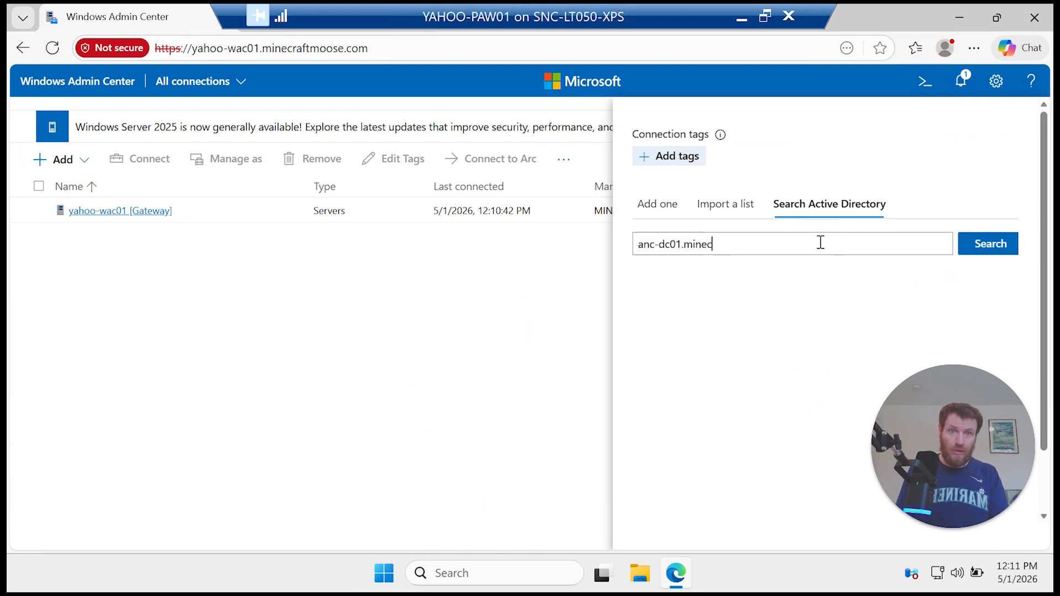
type("ra")
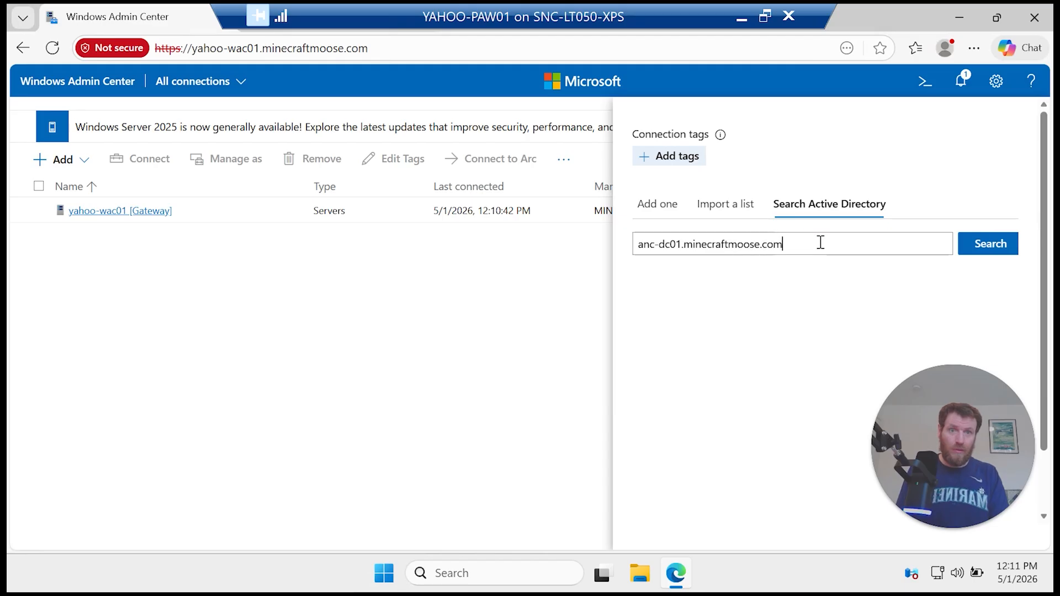
type("ftmoose.com")
key("Return")
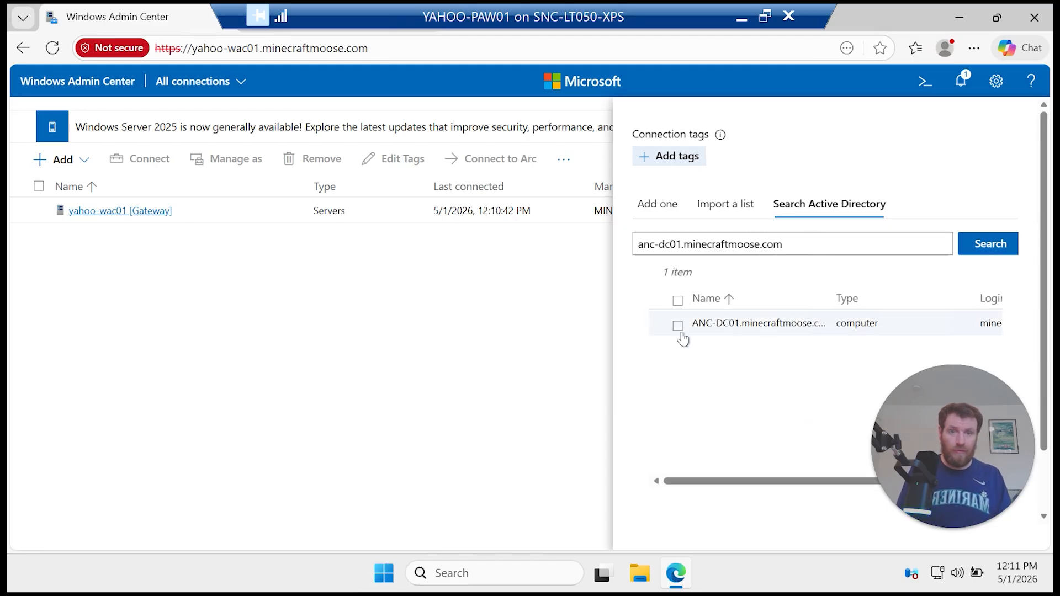
left_click(678, 326)
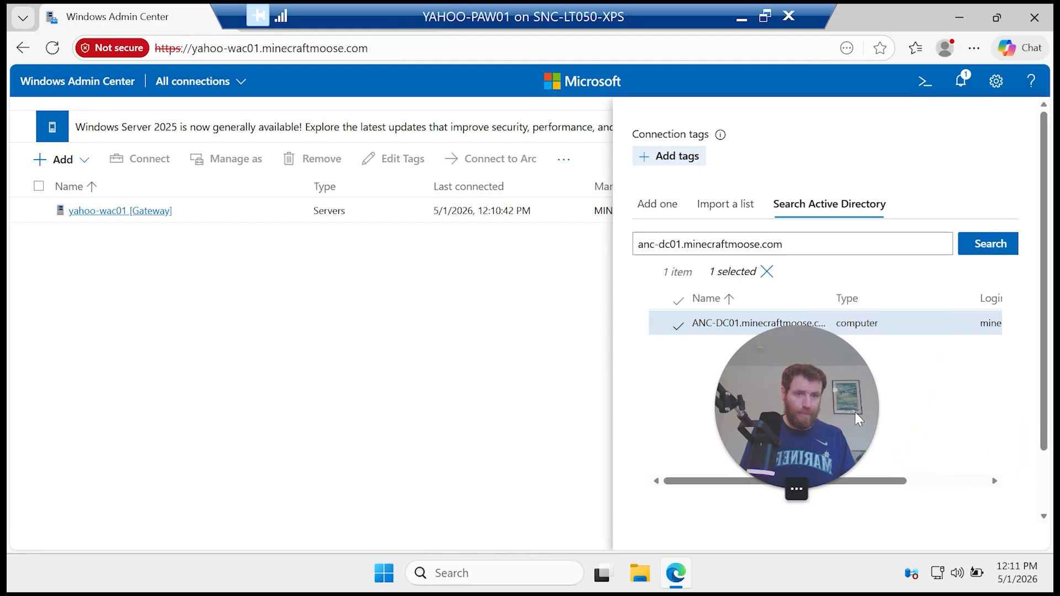
left_click_drag(1042, 434, 1042, 499)
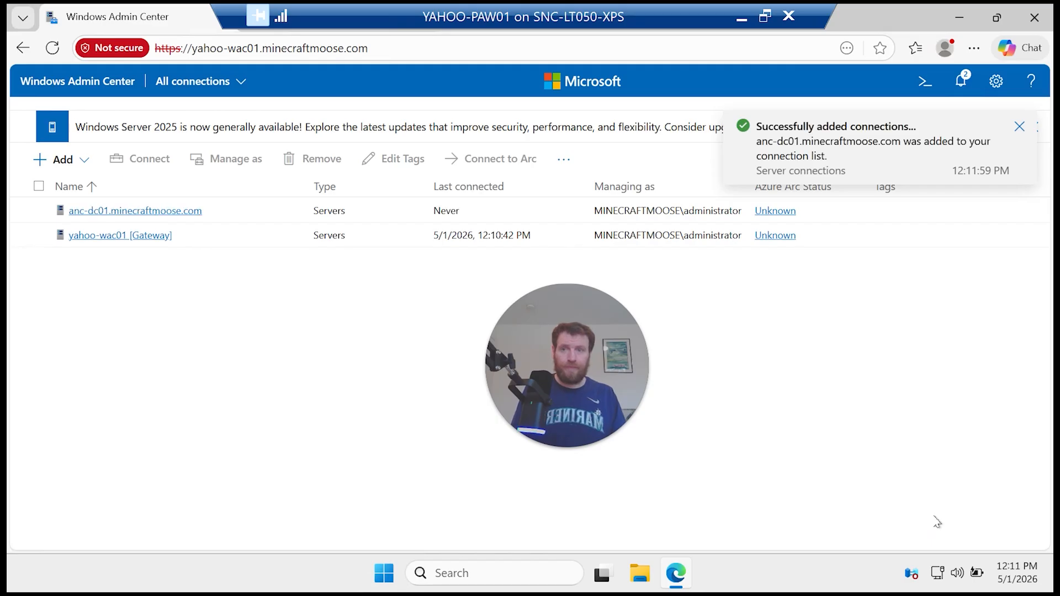
left_click(63, 161)
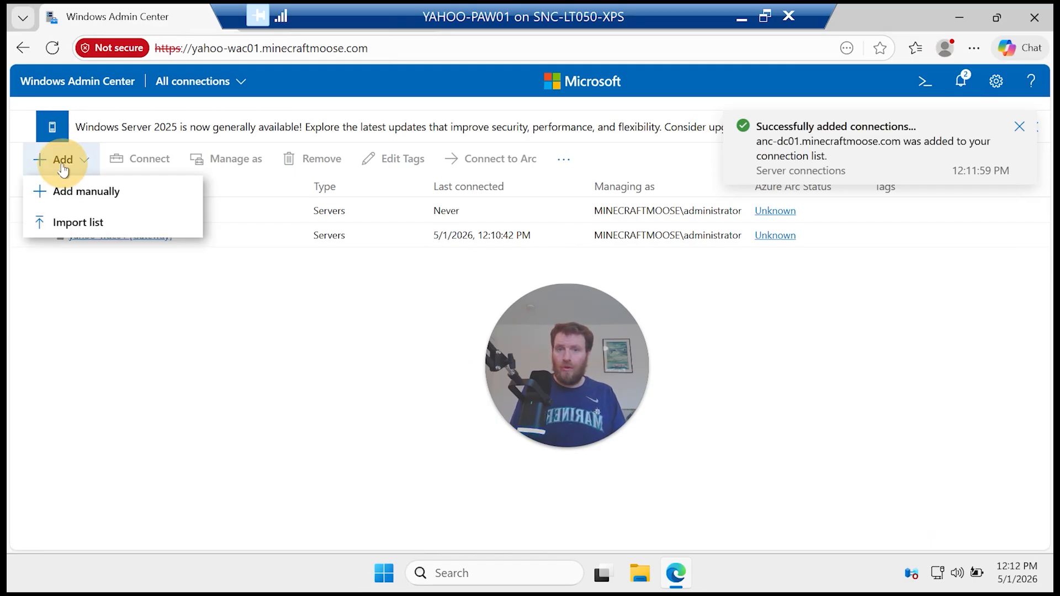
Step: Find yahoo-paw01.minecraftmoose.com via Active Directory search and add it as a server connection
left_click(119, 198)
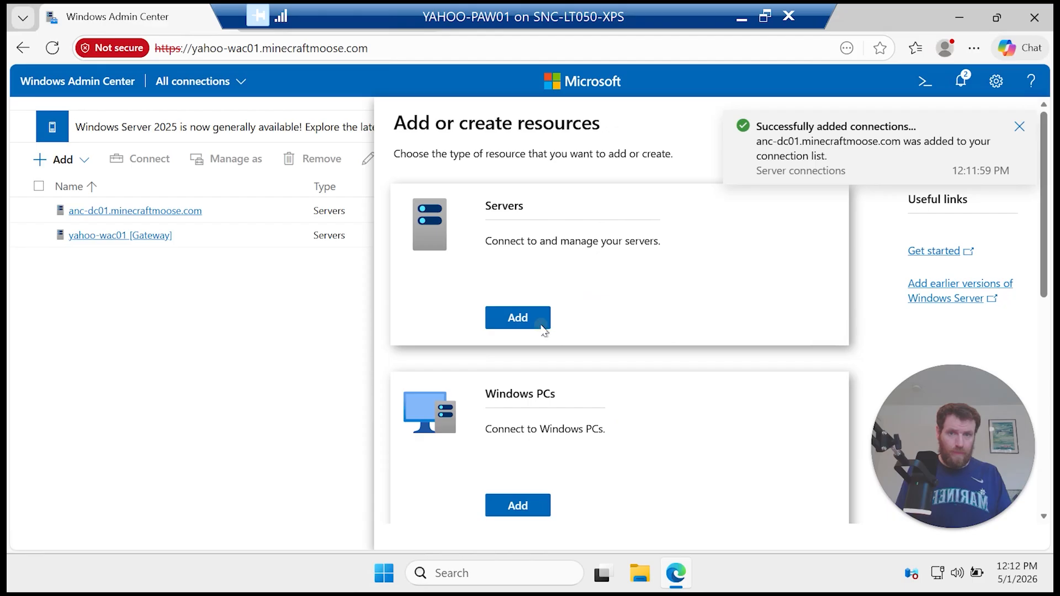
left_click(542, 325)
left_click(784, 213)
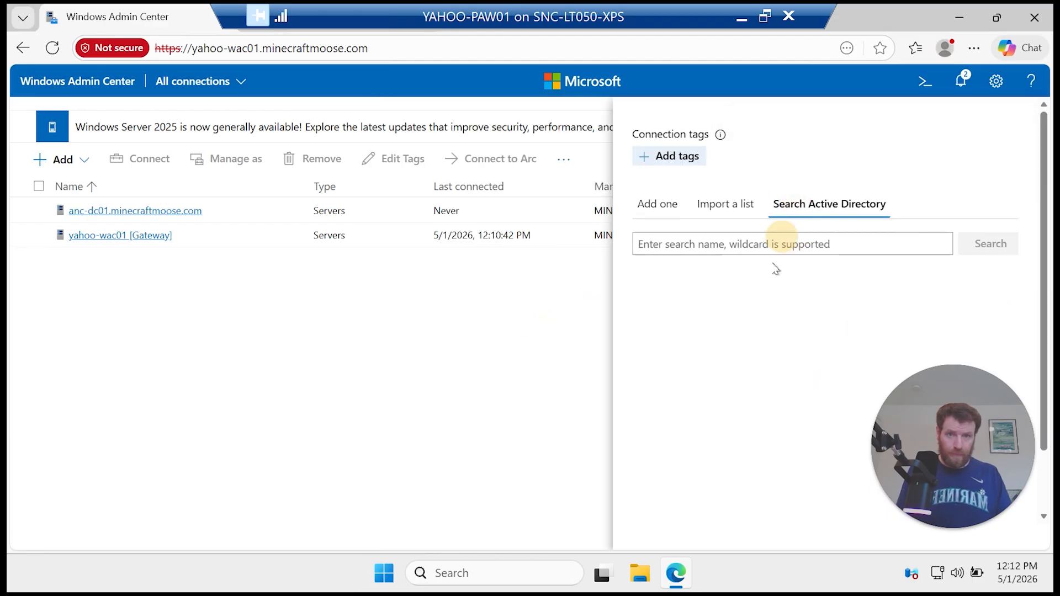
left_click(774, 240)
type("yahoo-paw01.minecraftmoose.com")
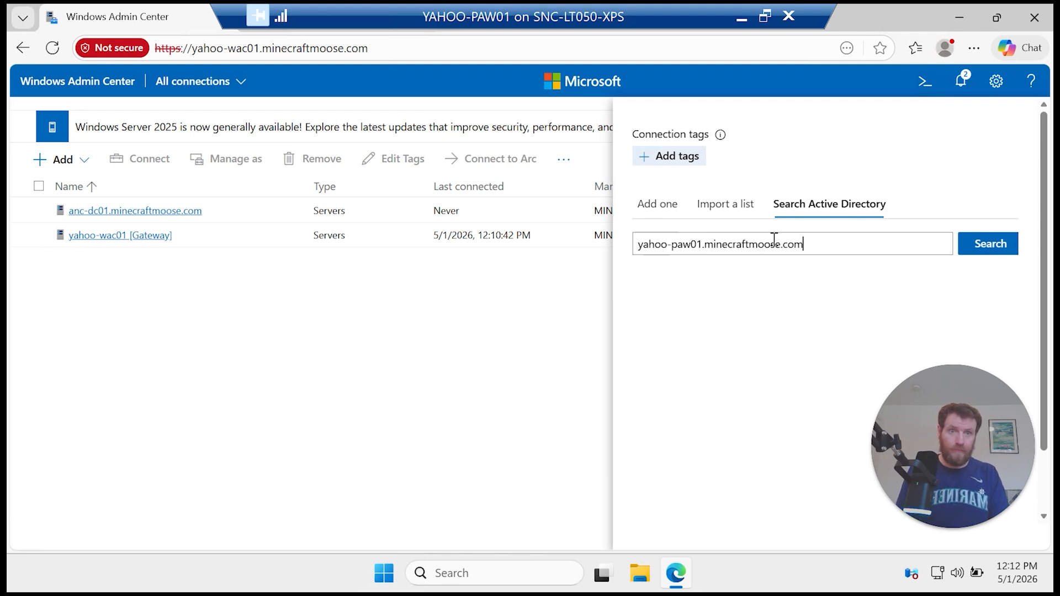
key("Return")
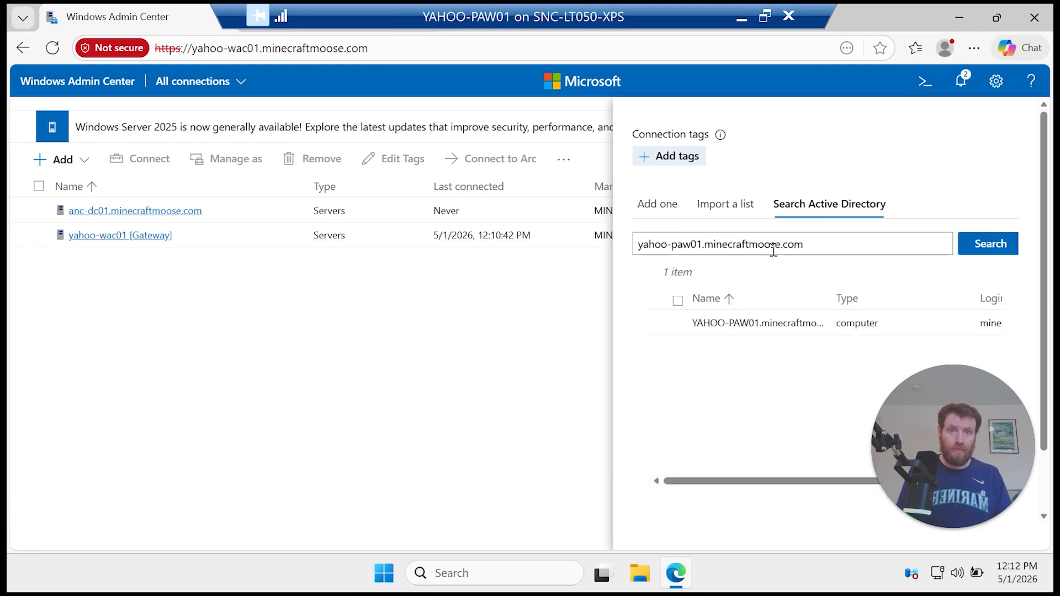
left_click(677, 326)
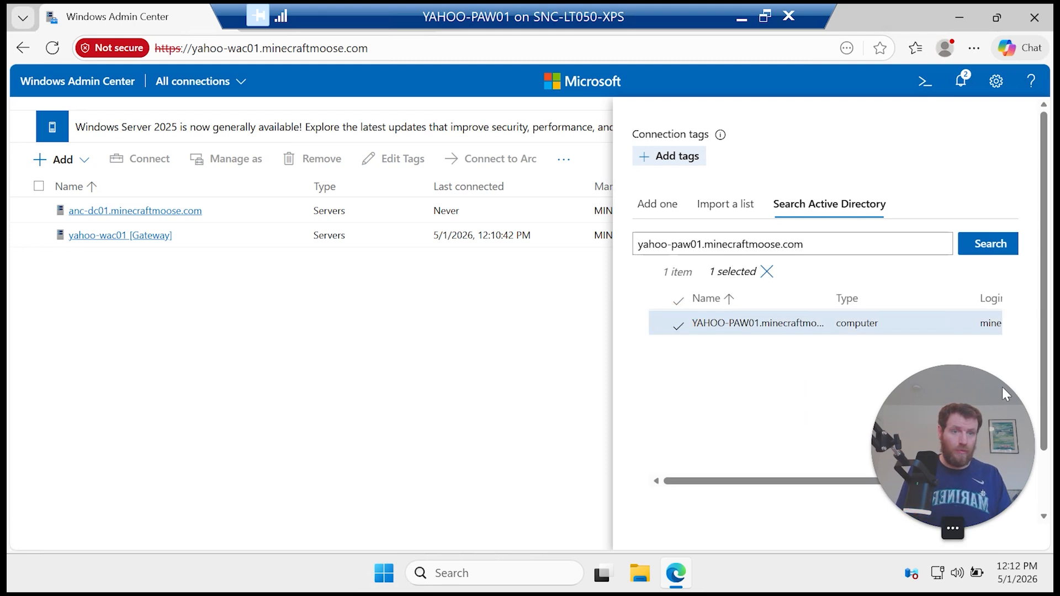
scroll(1006, 394, "down", 2)
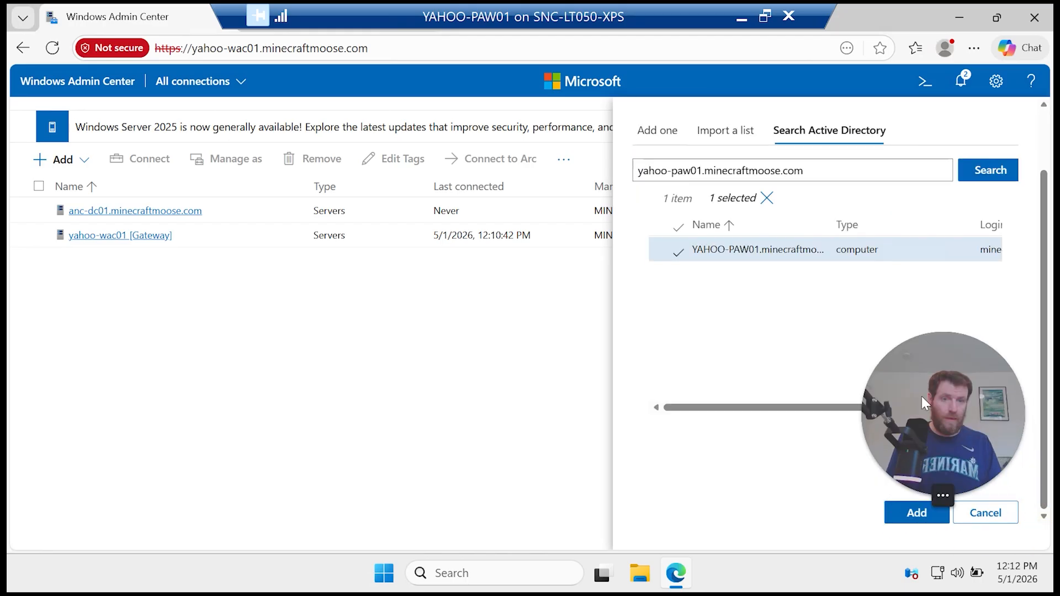
left_click(921, 518)
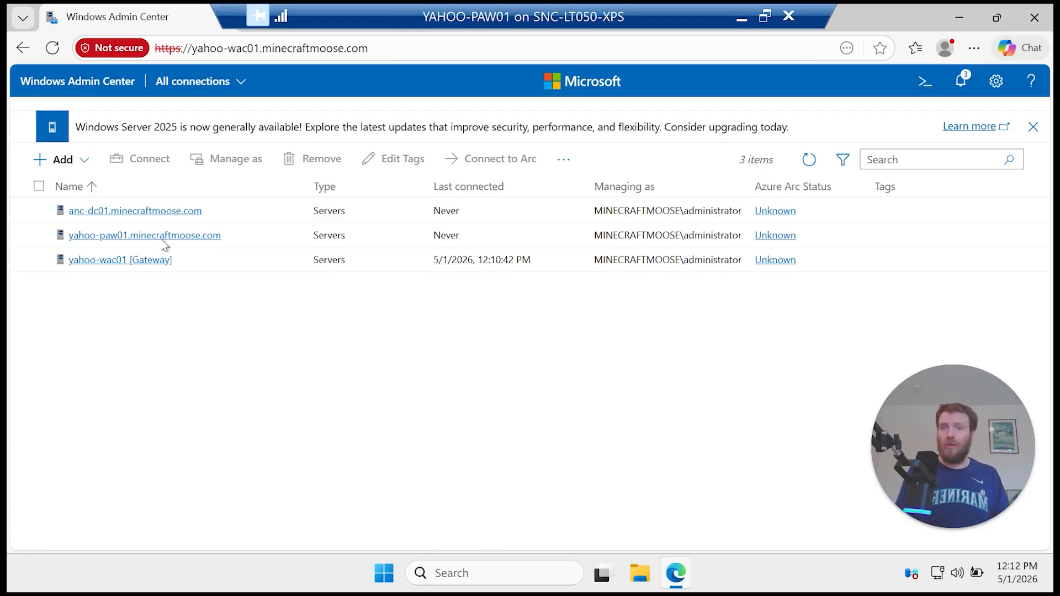
Step: Connect to anc-dc01, then open the gateway's Extensions settings showing 17 available extensions
left_click(160, 212)
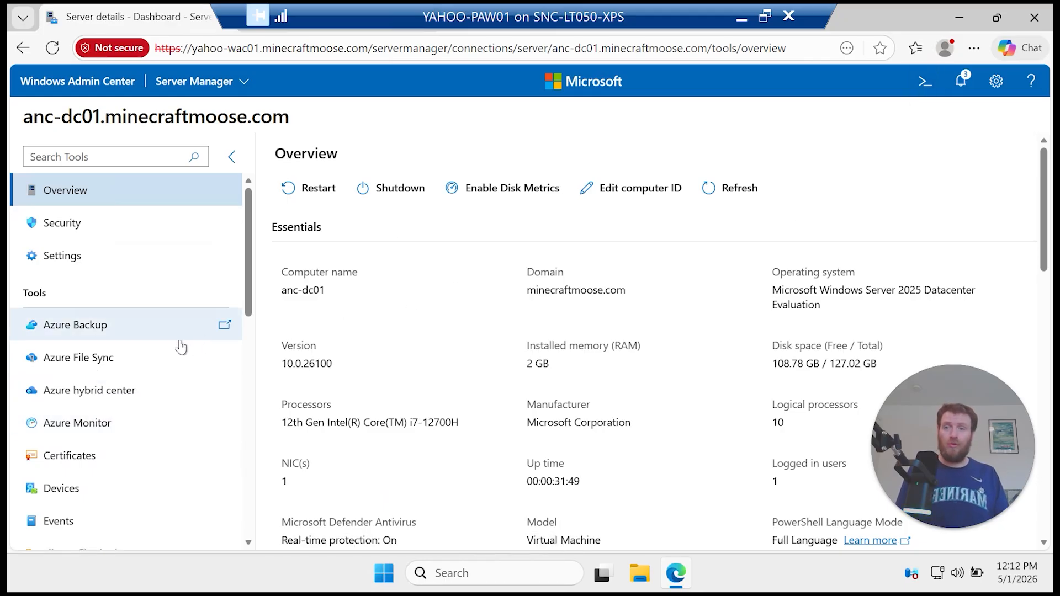
left_click(997, 82)
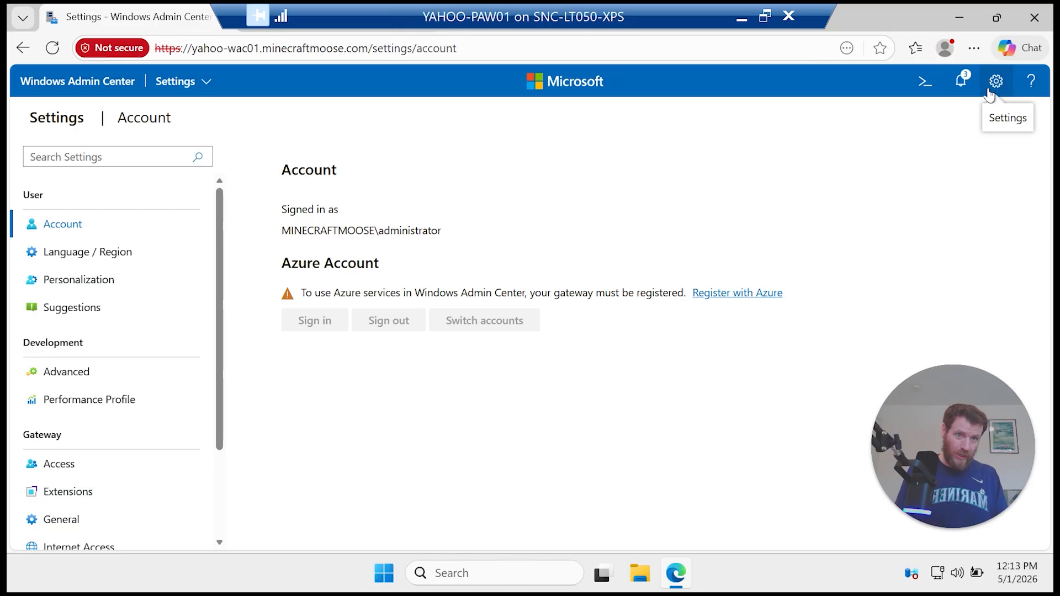
left_click(99, 501)
Step: Select Active Directory in the available extensions list and install it
scroll(462, 486, "down", 2)
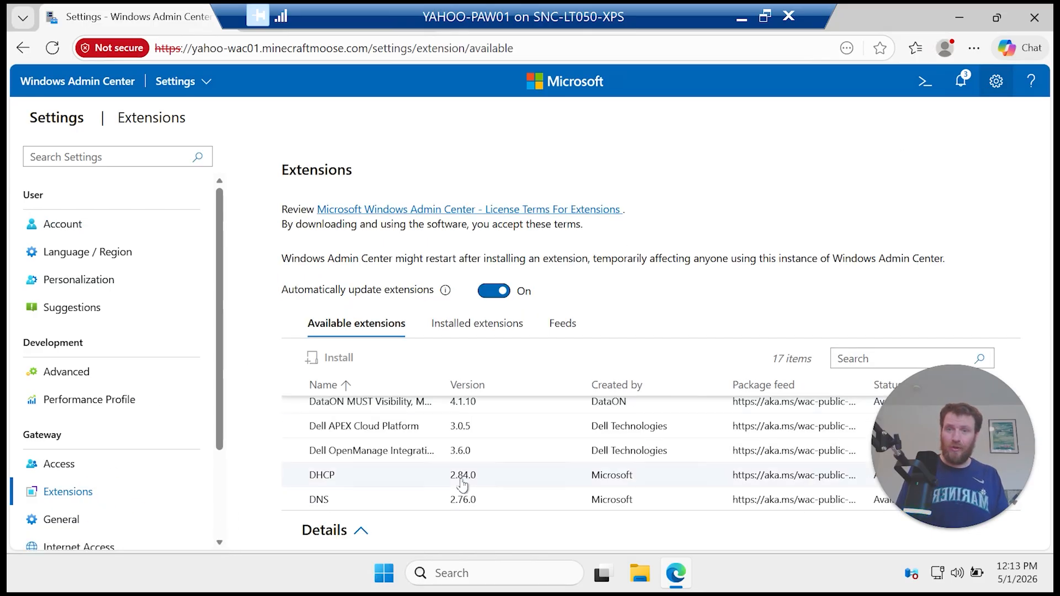
scroll(464, 485, "down", 2)
scroll(464, 486, "up", 2)
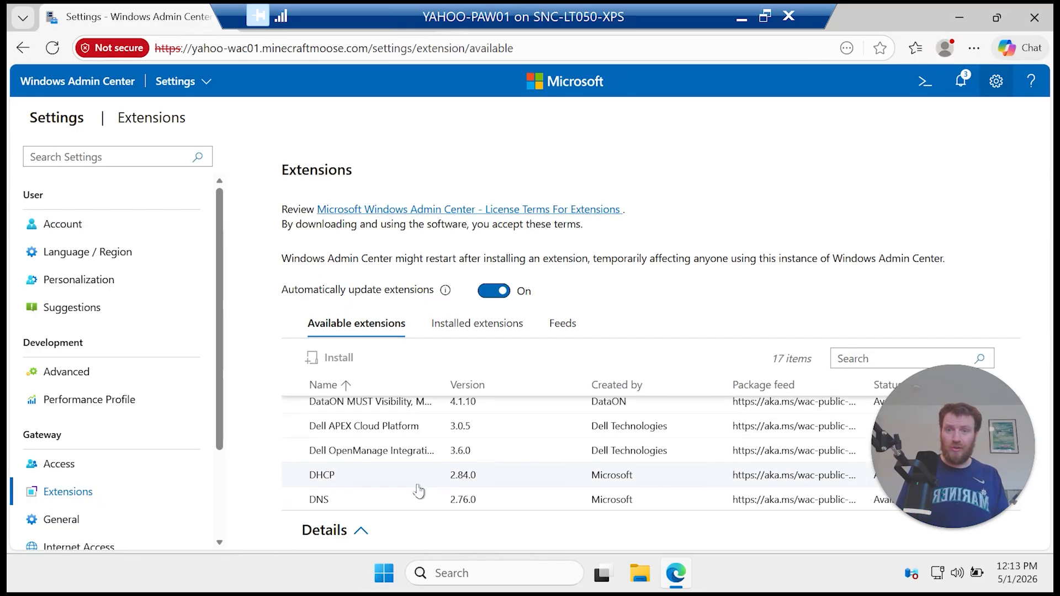
left_click(400, 479)
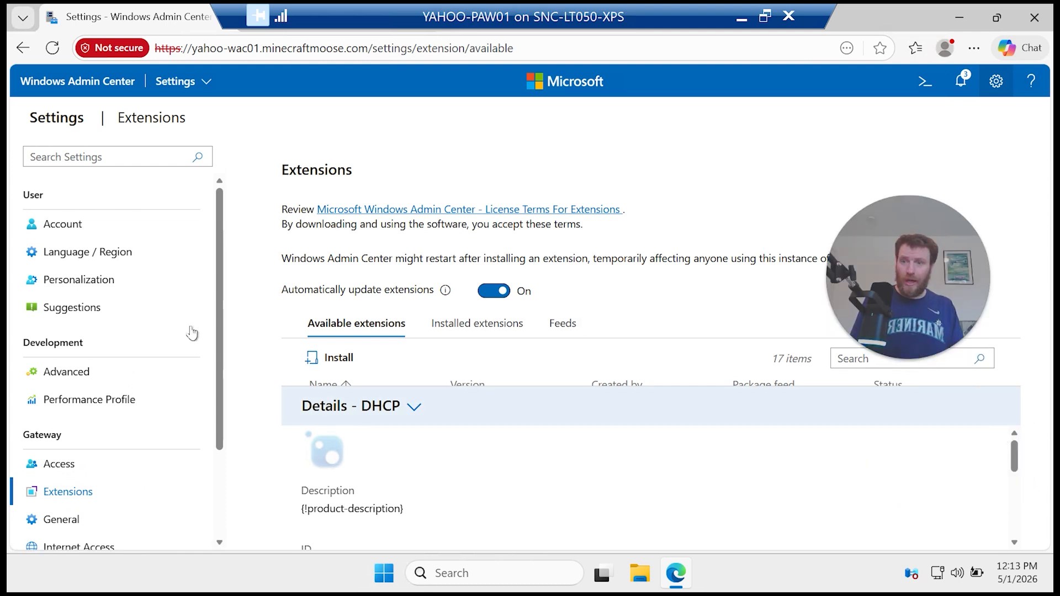
left_click(118, 400)
left_click(79, 492)
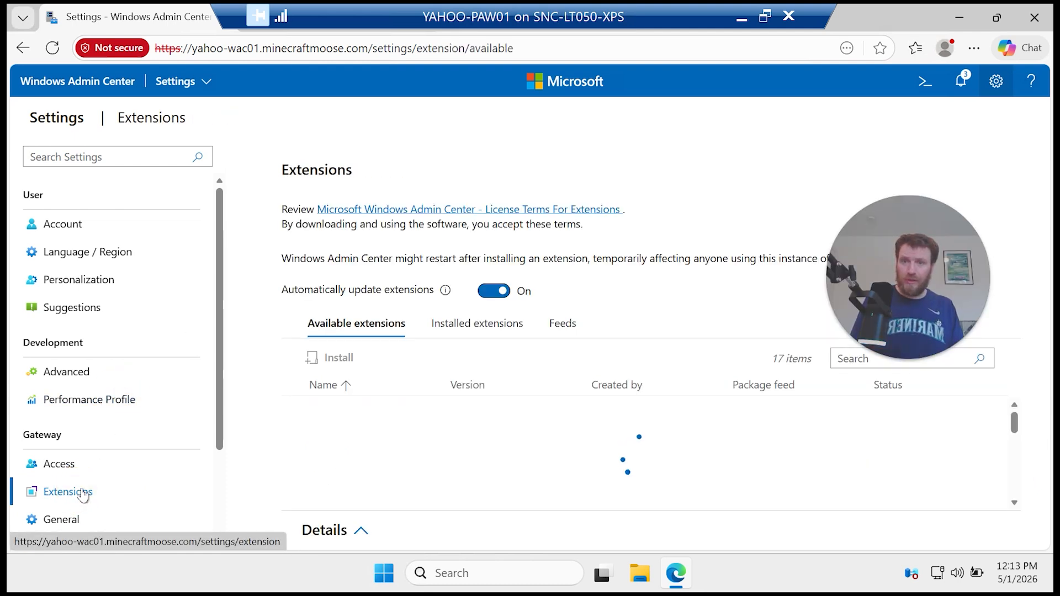
left_click(308, 415)
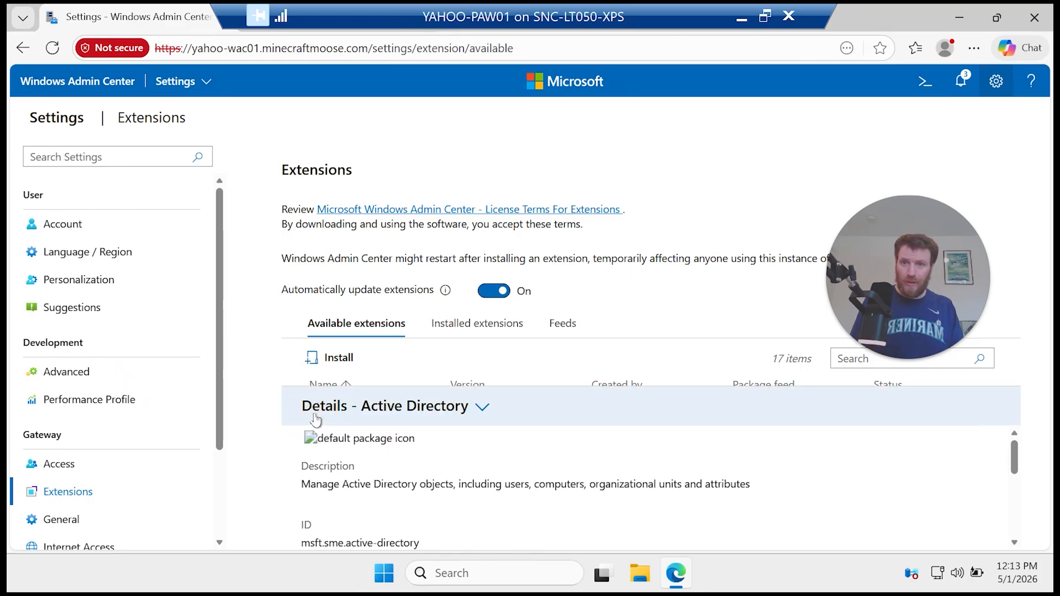
left_click(331, 357)
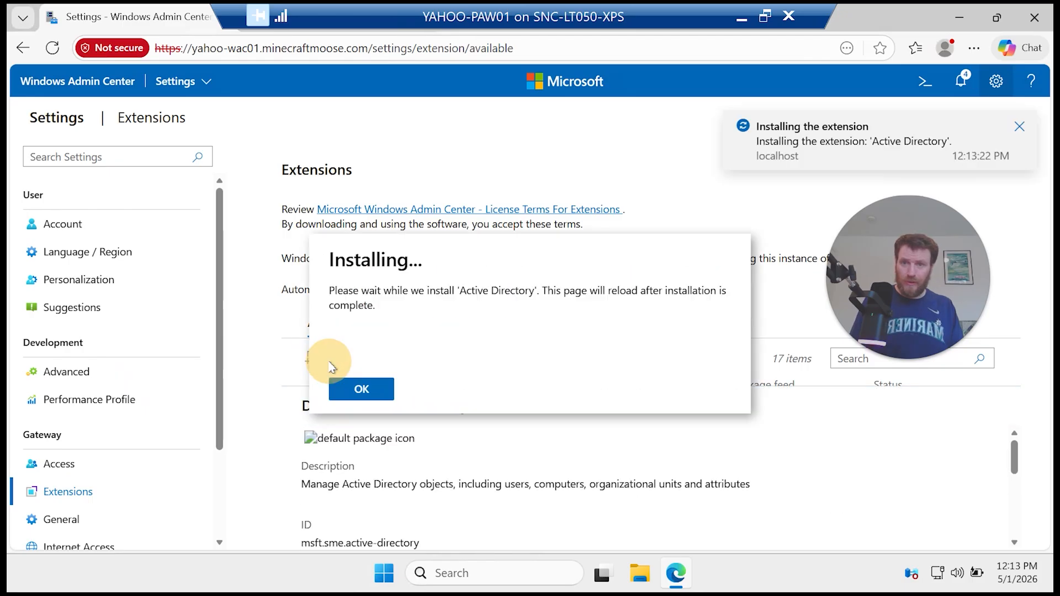
left_click(374, 396)
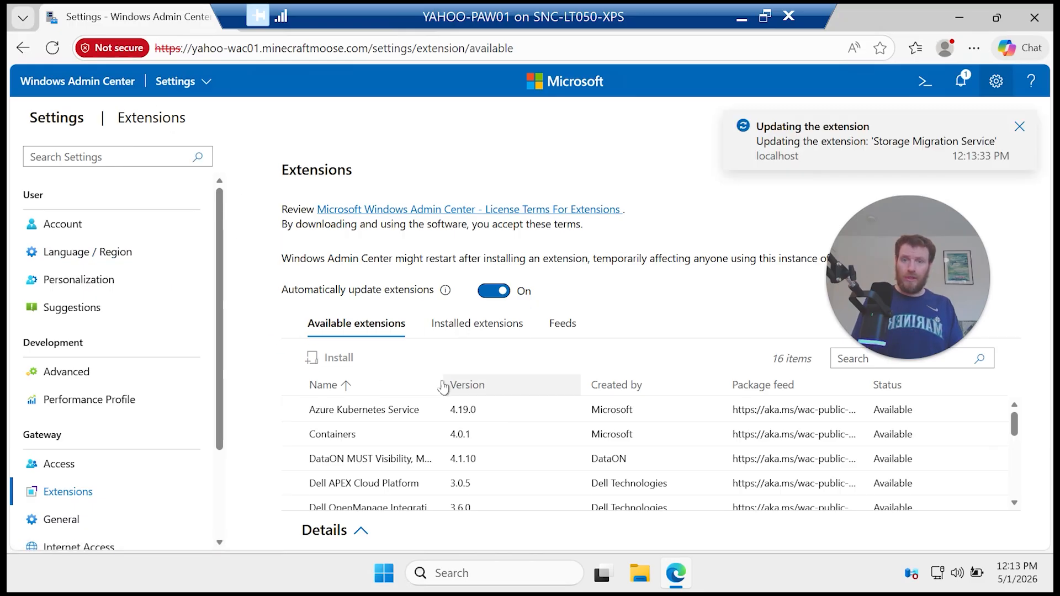
Step: Acknowledge the extension update, then install the DNS extension
scroll(400, 433, "down", 5)
left_click(370, 389)
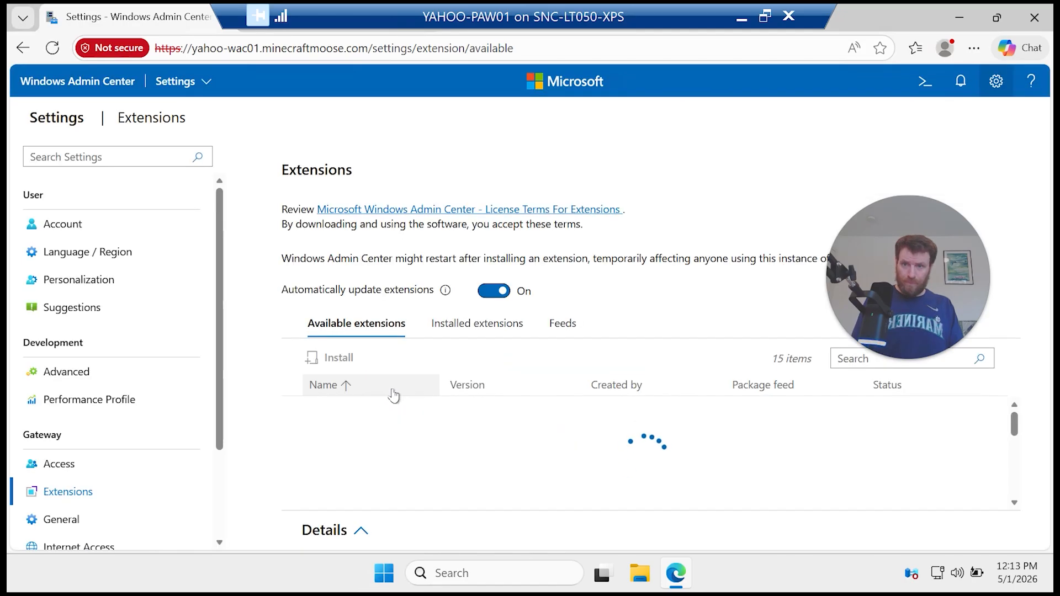
scroll(389, 408, "down", 3)
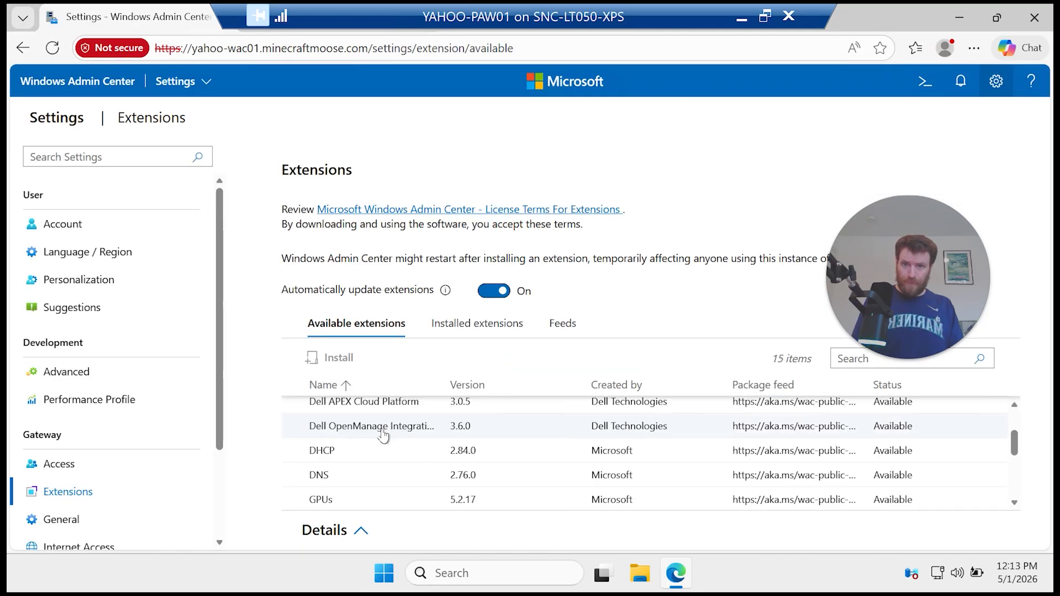
left_click(381, 473)
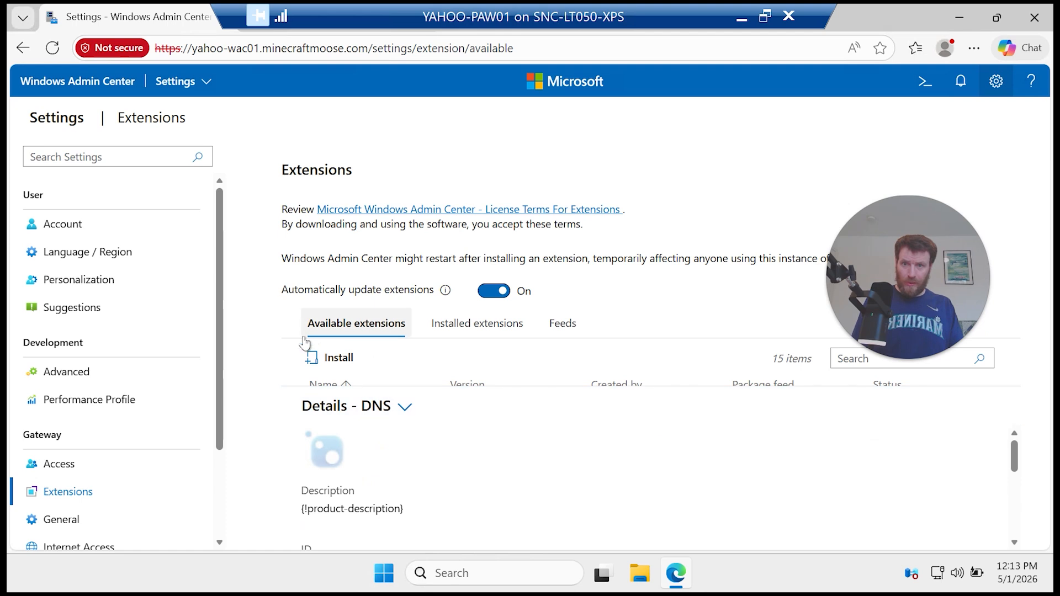
left_click(312, 358)
left_click(365, 386)
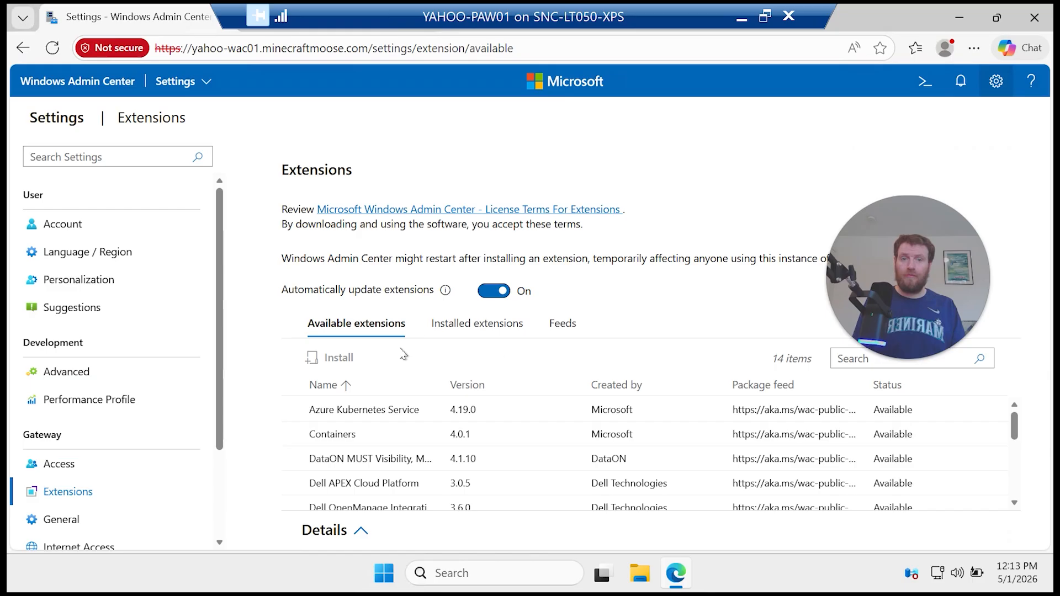
Step: Install the DHCP extension and go back to the three-server All connections list
scroll(399, 409, "down", 3)
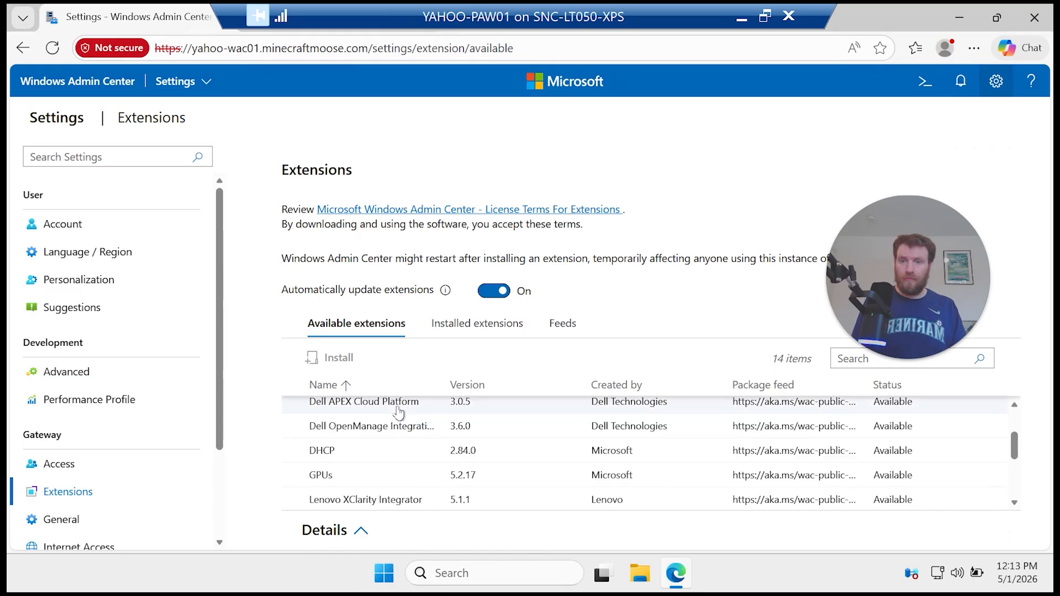
left_click(392, 450)
left_click(339, 359)
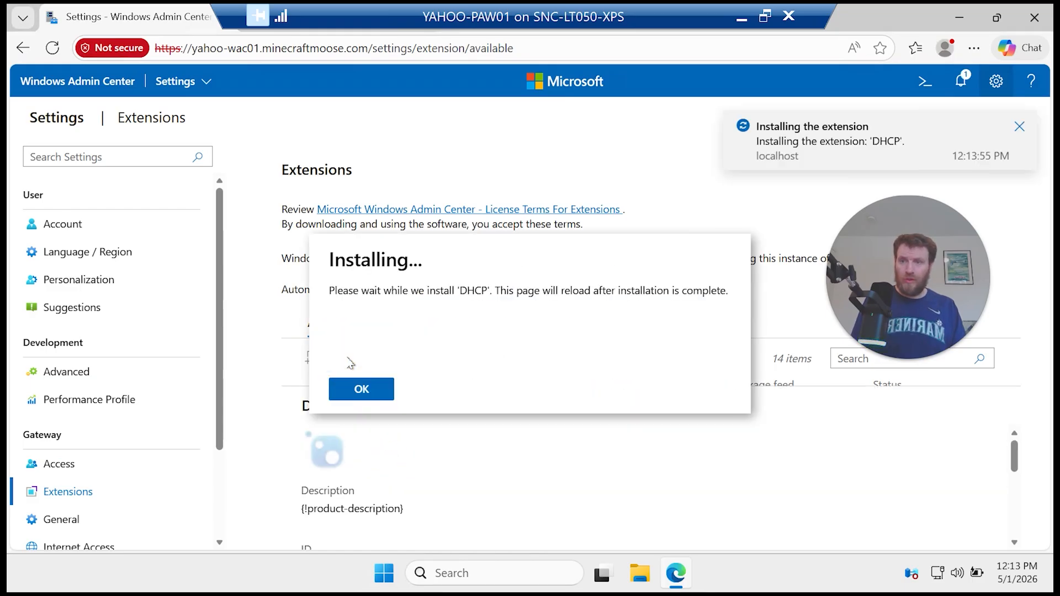
left_click(360, 387)
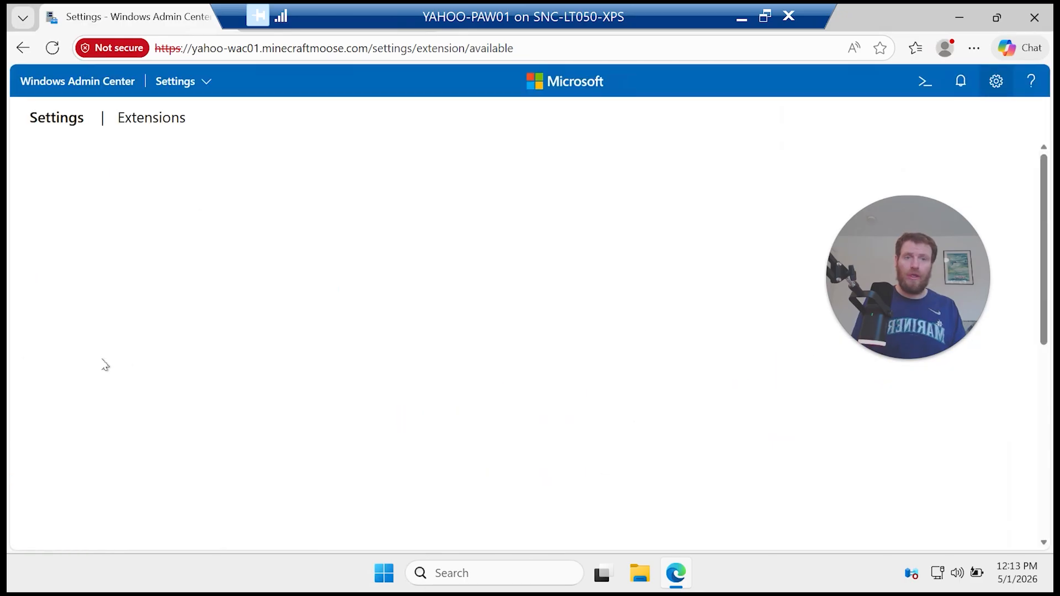
left_click_drag(927, 248, 972, 418)
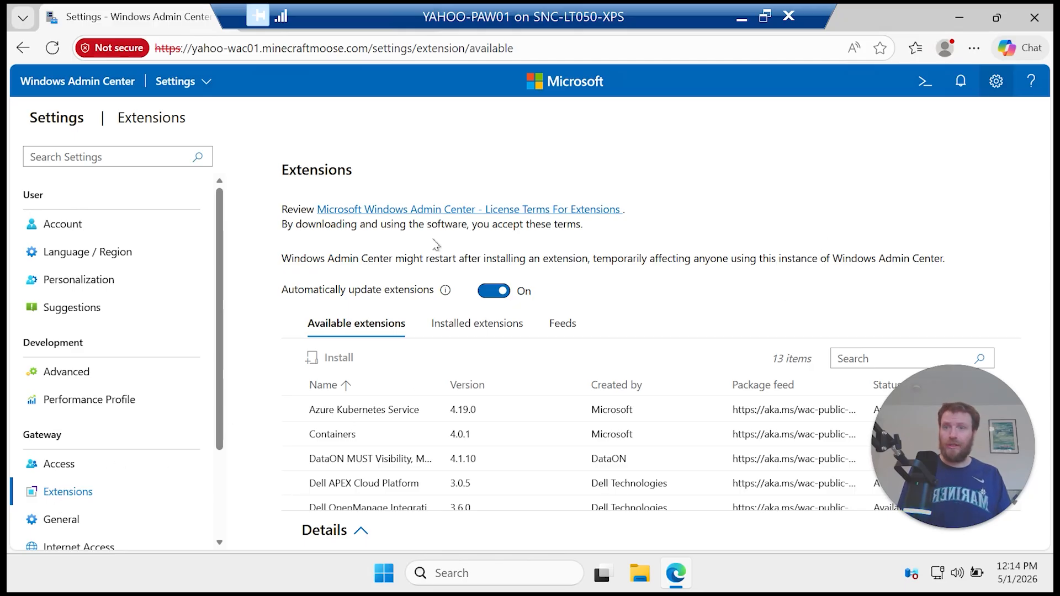
left_click(83, 86)
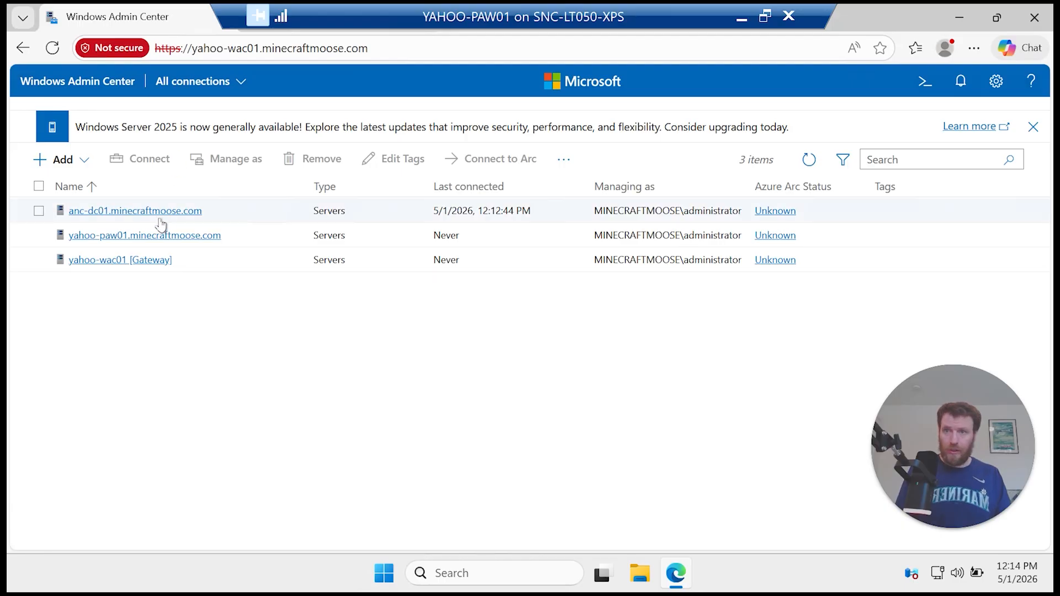
Step: On anc-dc01, browse Active Directory's Computers and Entra Synced Users, showing the last user's details
left_click(161, 215)
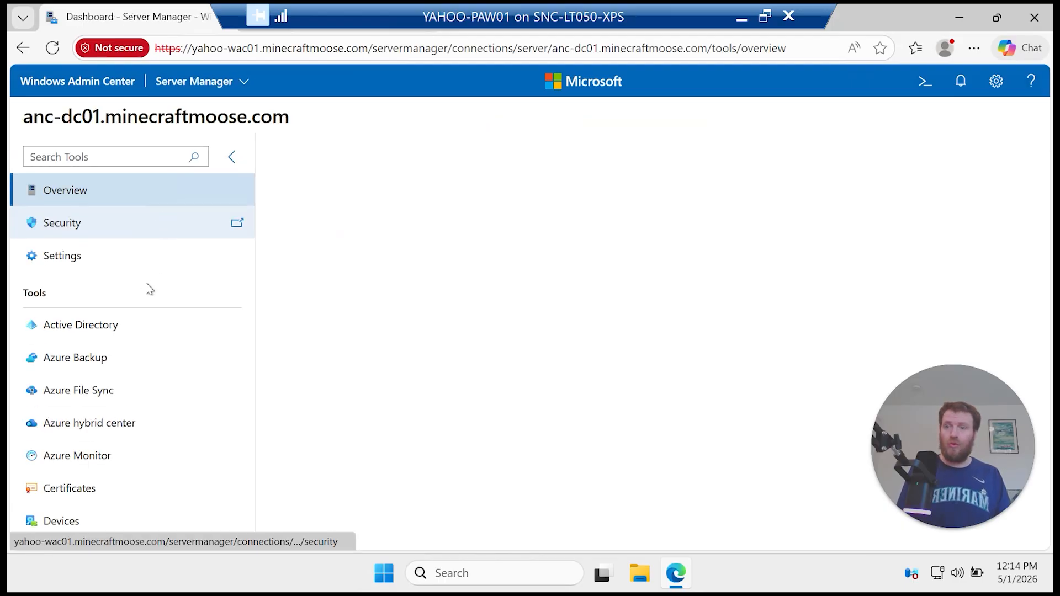
left_click(99, 334)
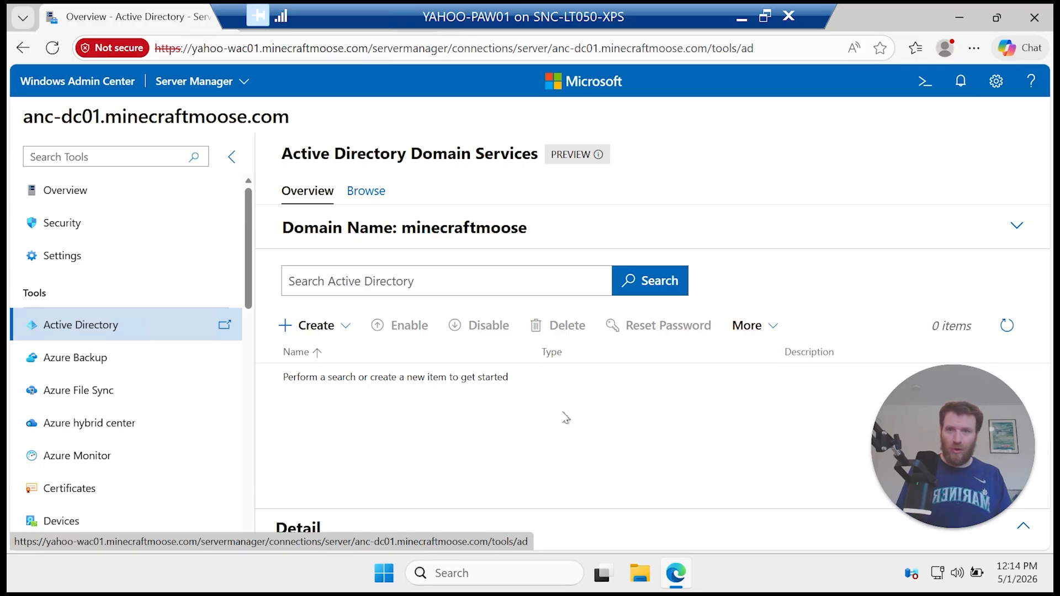
left_click(373, 193)
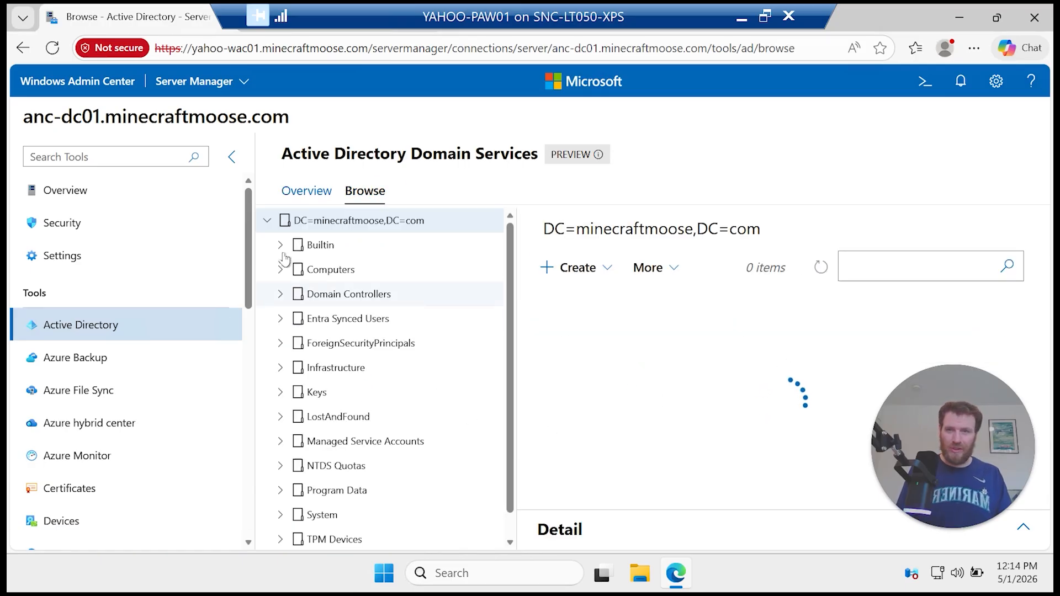
left_click(281, 270)
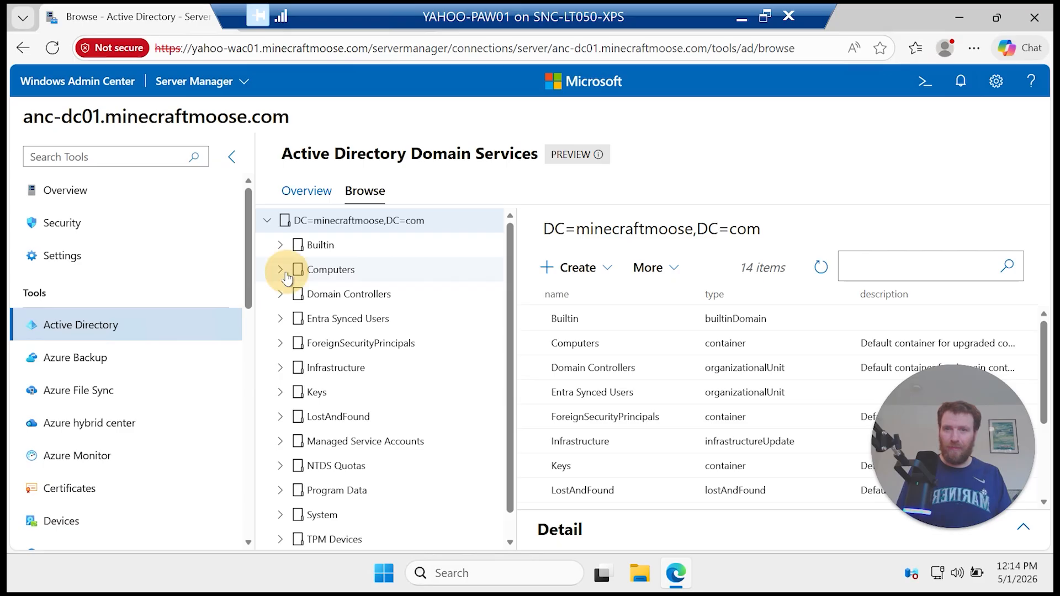
left_click(316, 278)
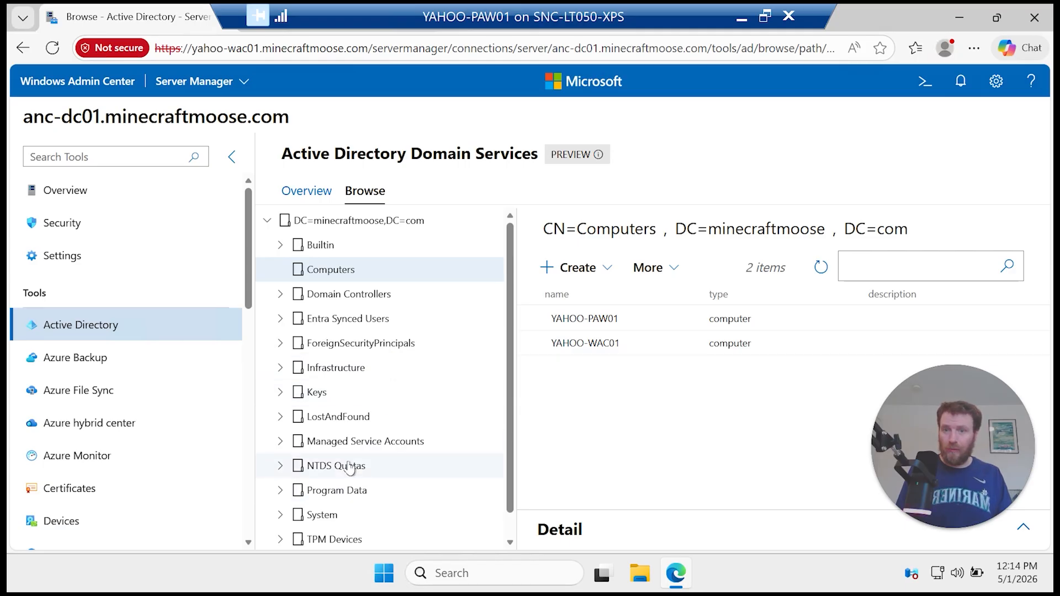
left_click(360, 319)
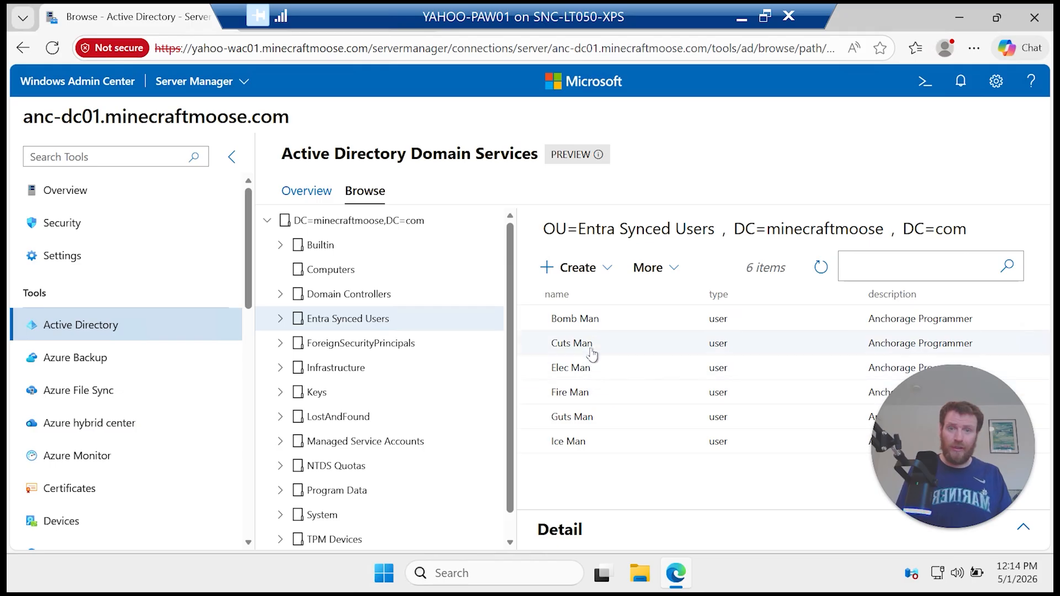
left_click(599, 441)
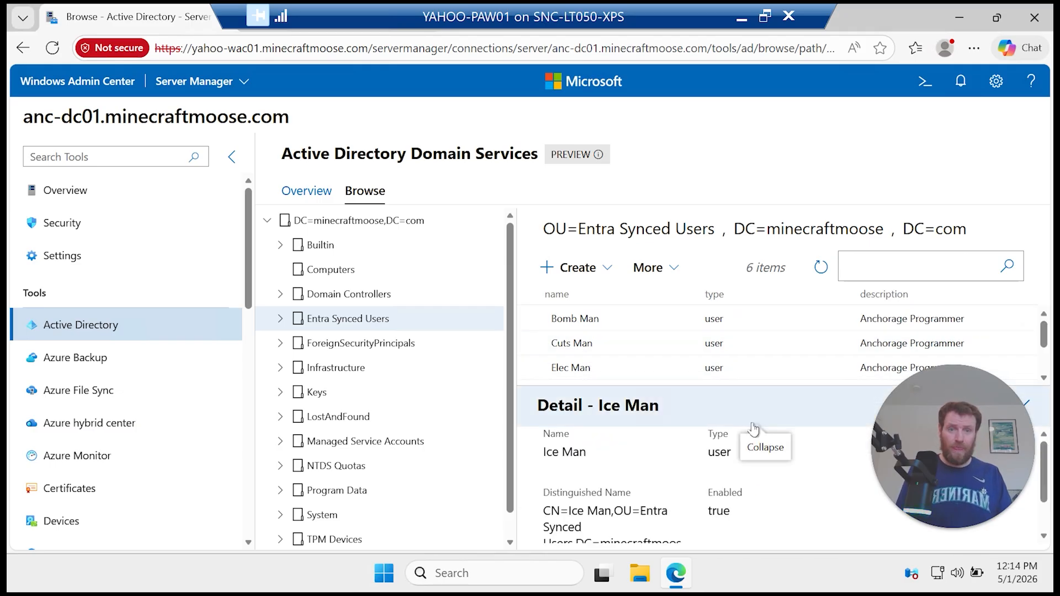
left_click_drag(1044, 497, 1044, 541)
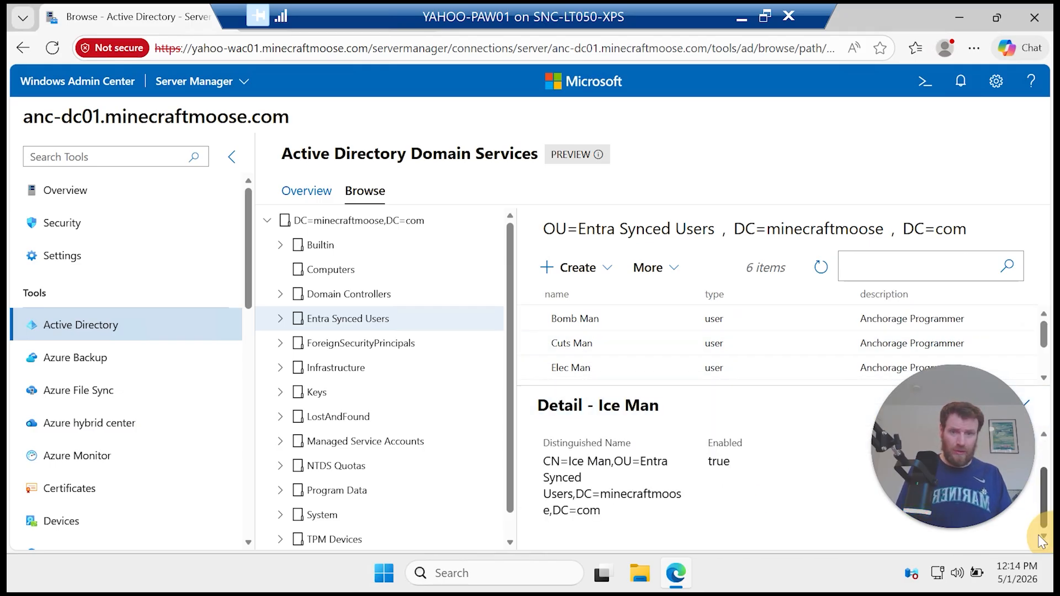
scroll(682, 457, "up", 2)
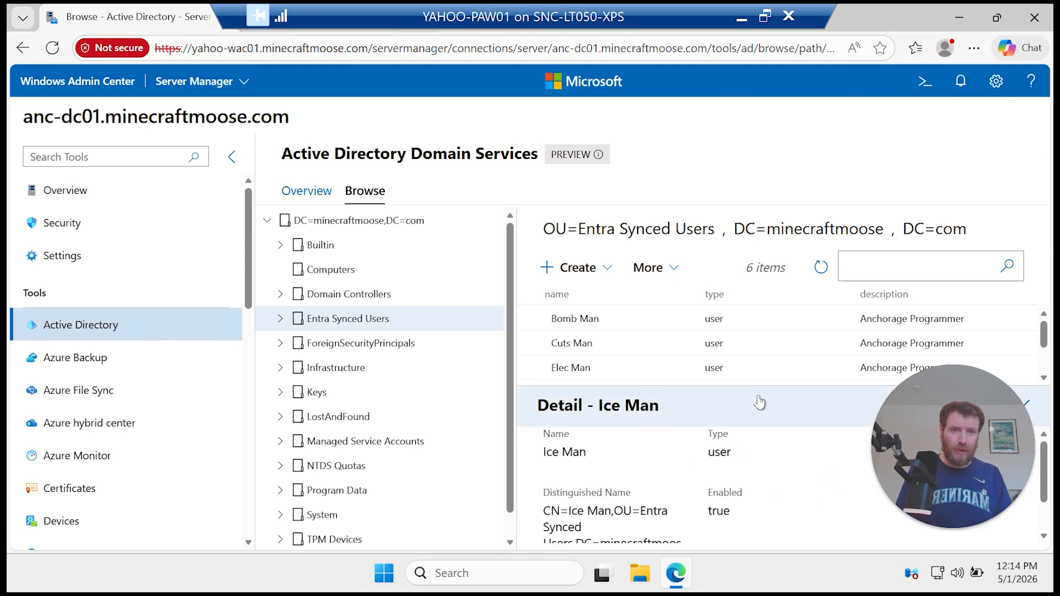
Step: Return to All connections, reconnect to anc-dc01 and open its DNS tool
left_click(77, 81)
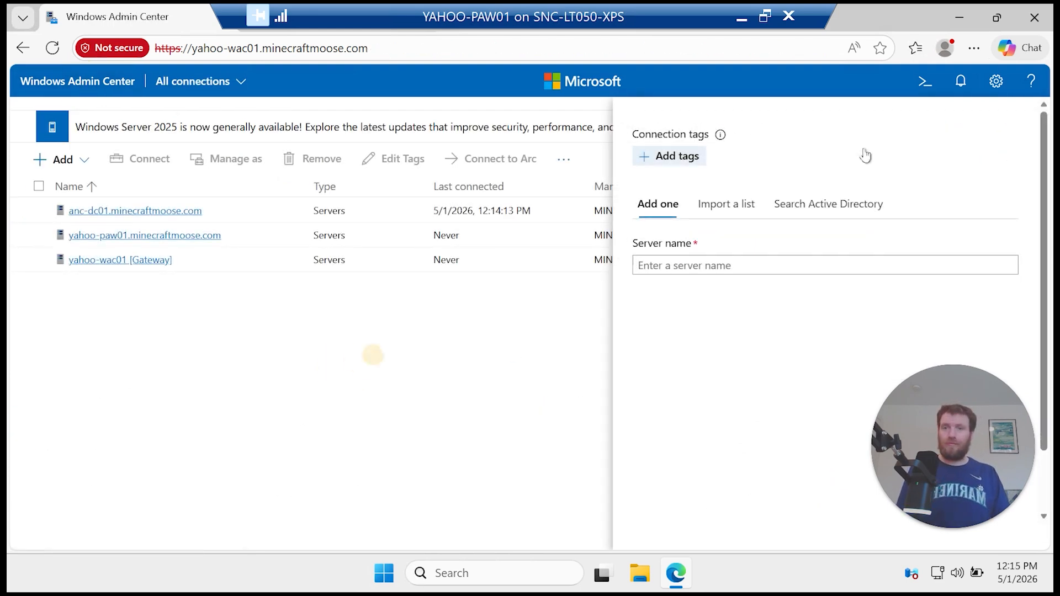
left_click(502, 349)
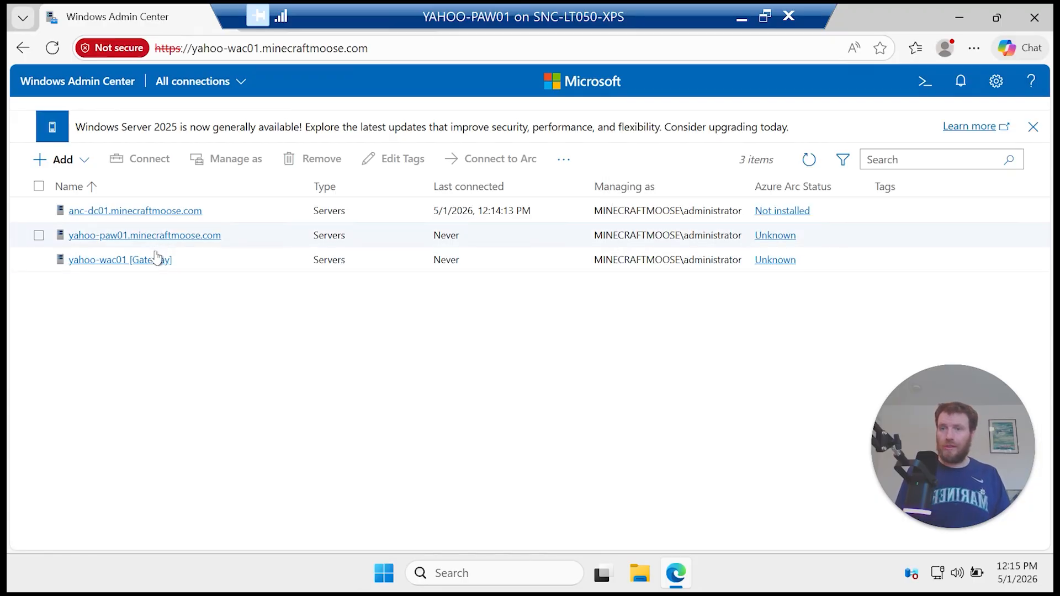
left_click(155, 218)
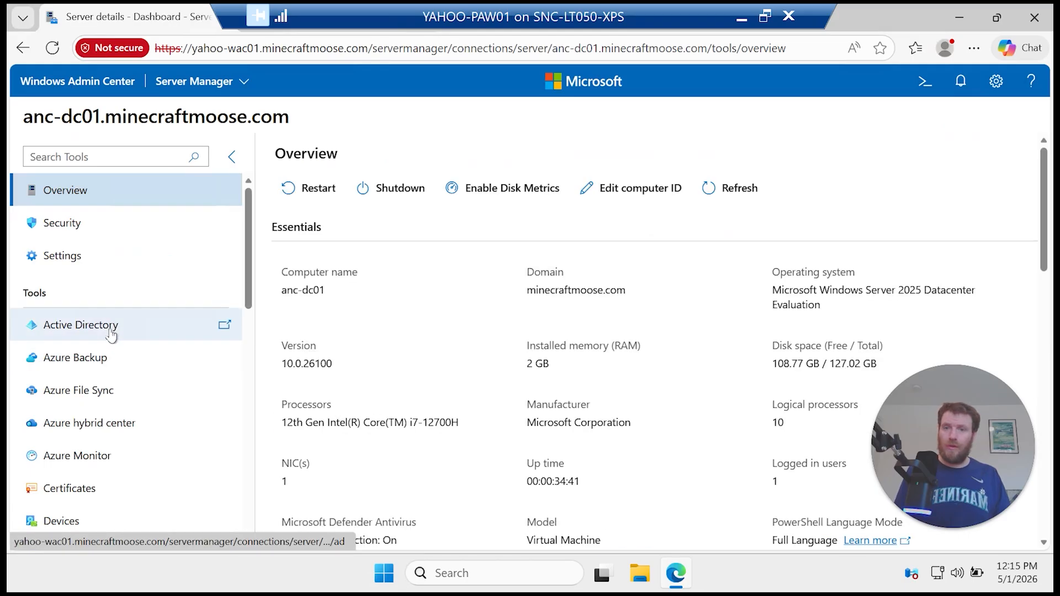
scroll(111, 343, "down", 3)
left_click(82, 393)
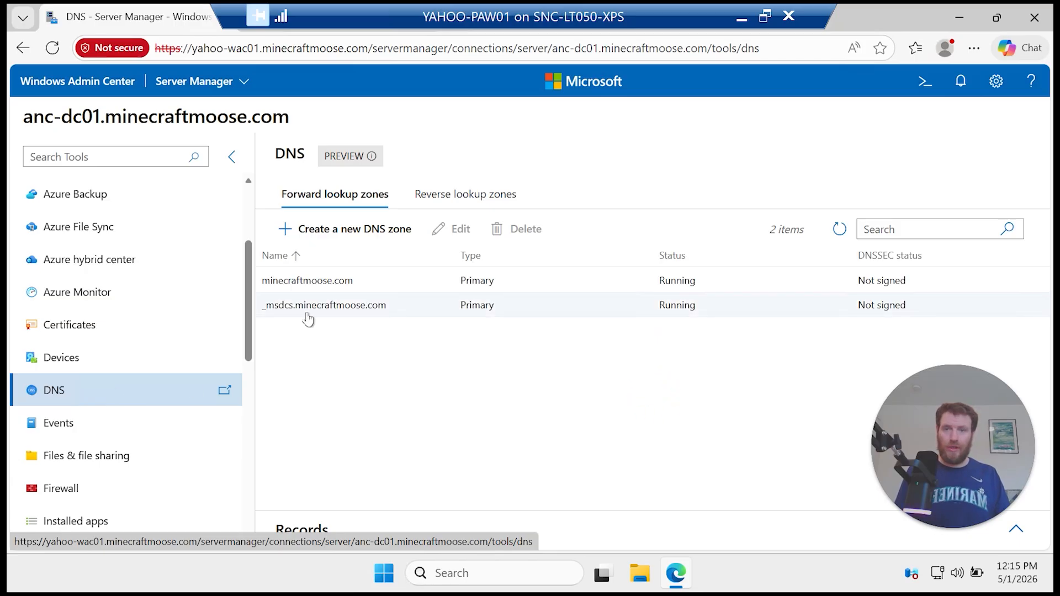
Step: Inspect the records in the _msdcs.minecraftmoose.com and minecraftmoose.com zones, then open Settings
left_click(311, 307)
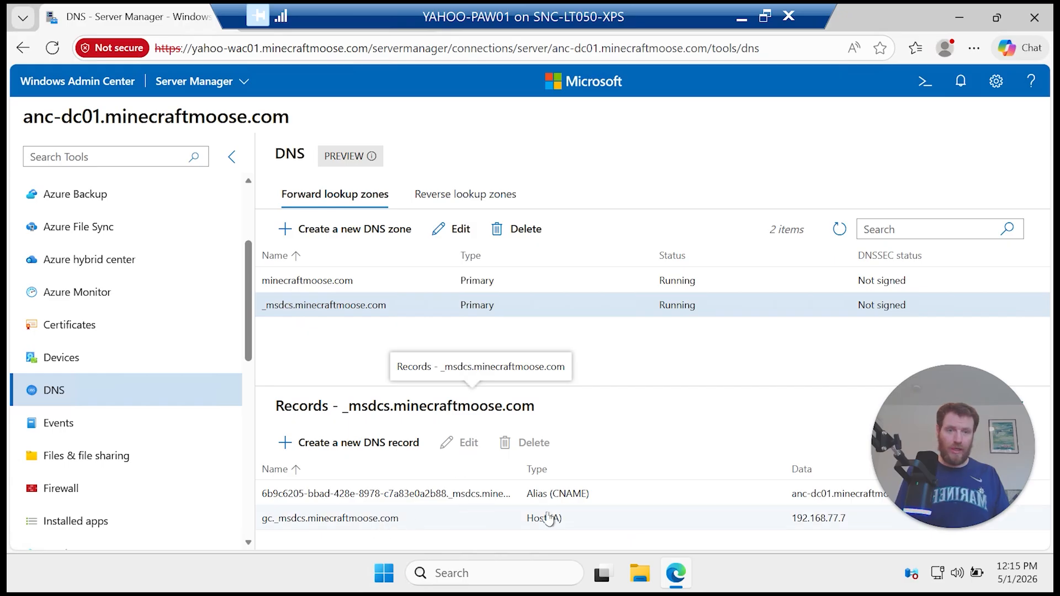
left_click(399, 519)
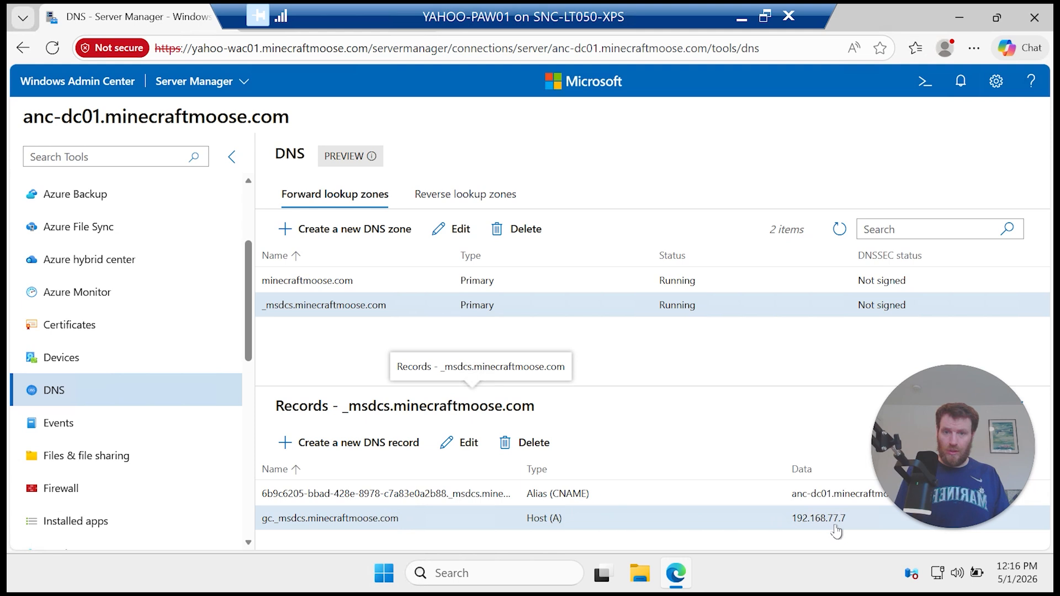
left_click(816, 495)
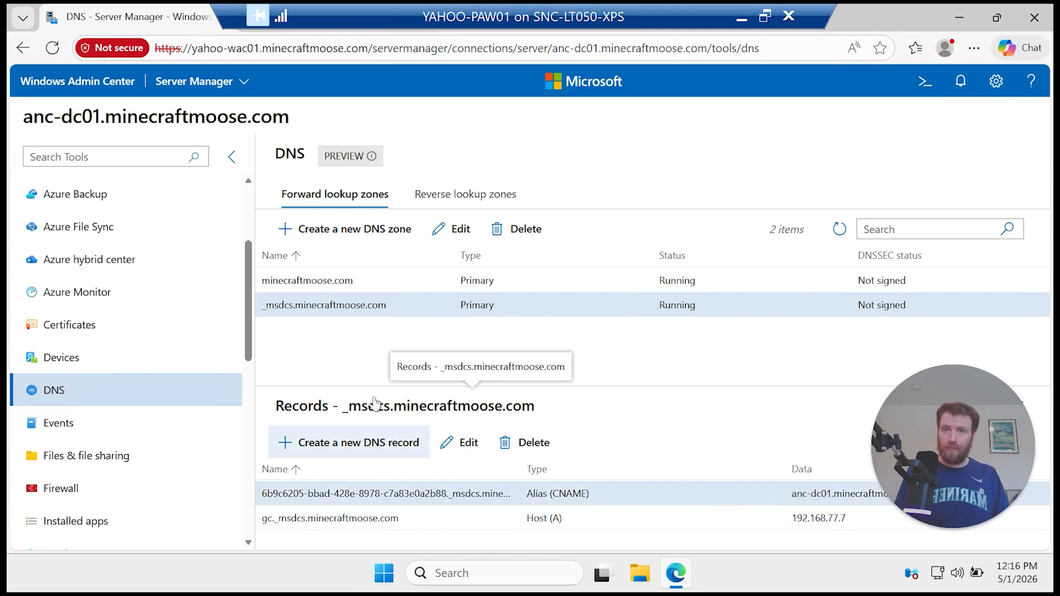
left_click(335, 285)
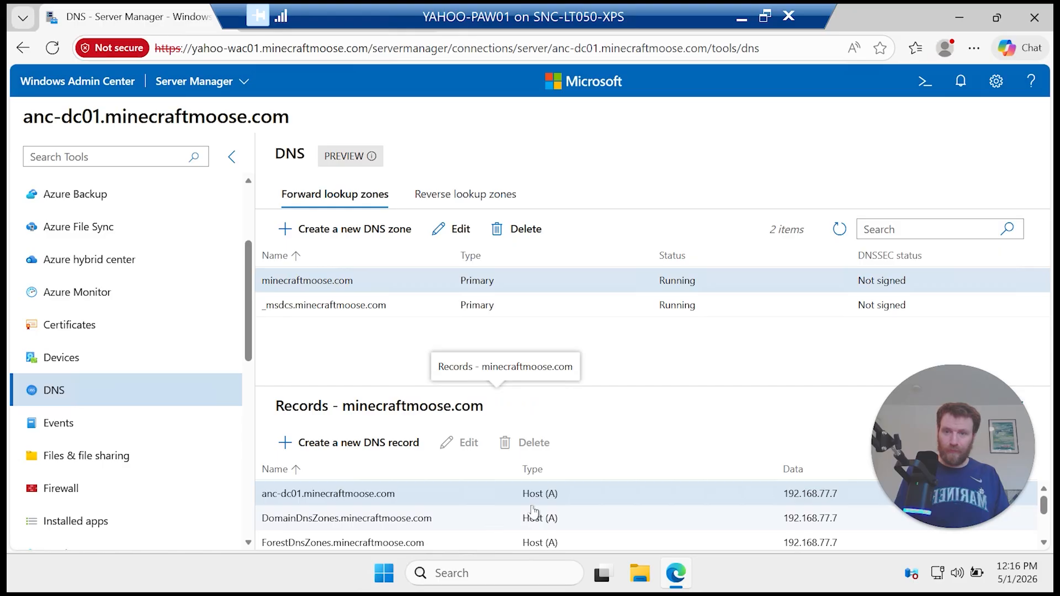
scroll(546, 507, "down", 5)
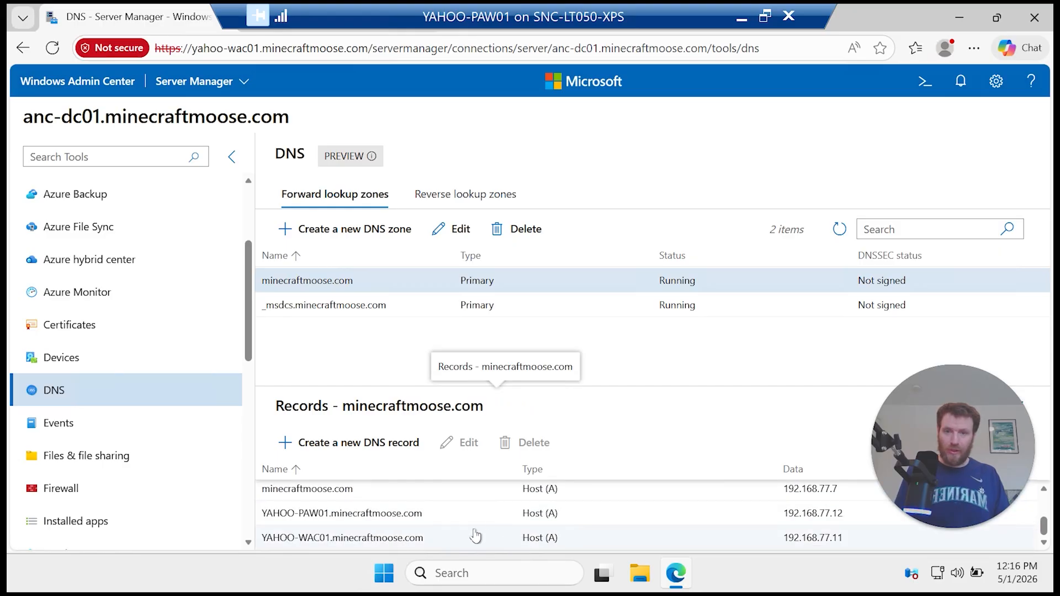
left_click_drag(525, 382, 537, 293)
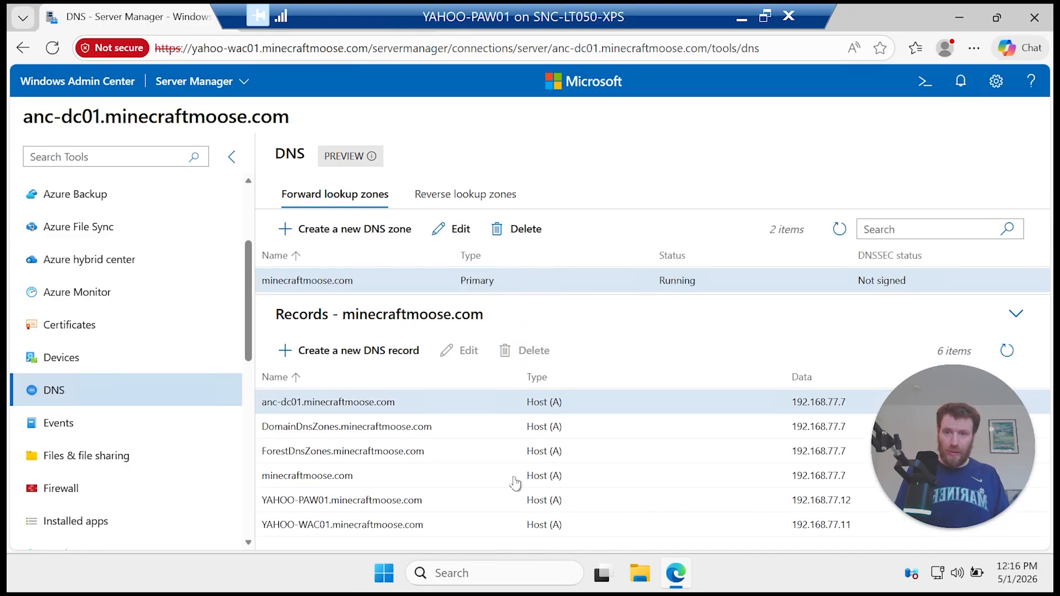
left_click(794, 529)
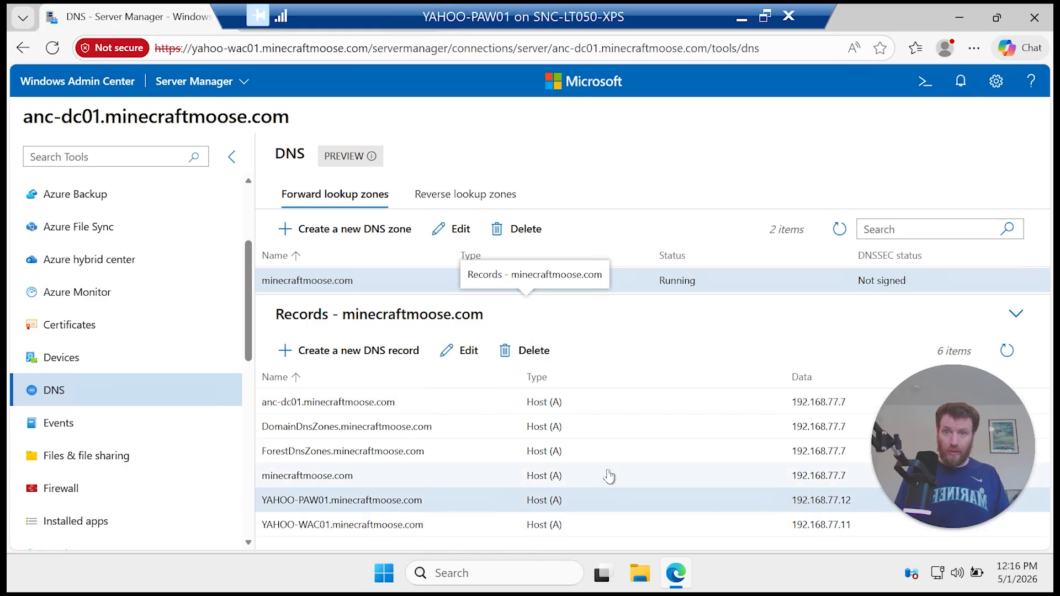
left_click(650, 403)
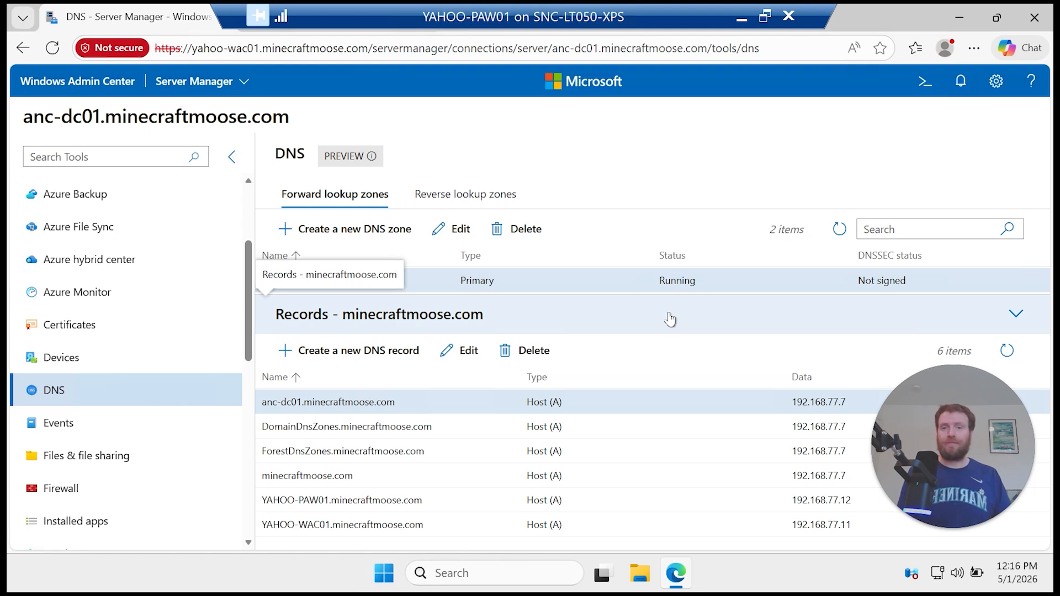
left_click(1002, 84)
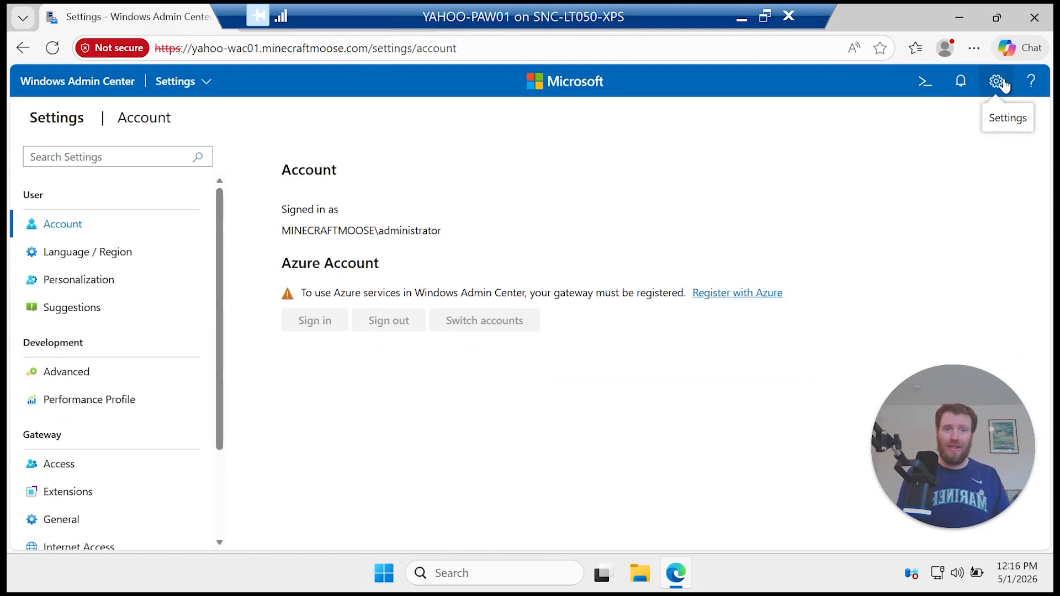
Step: Start registering the gateway with Azure, copy the one-time code and open Microsoft's code-entry page
left_click(721, 299)
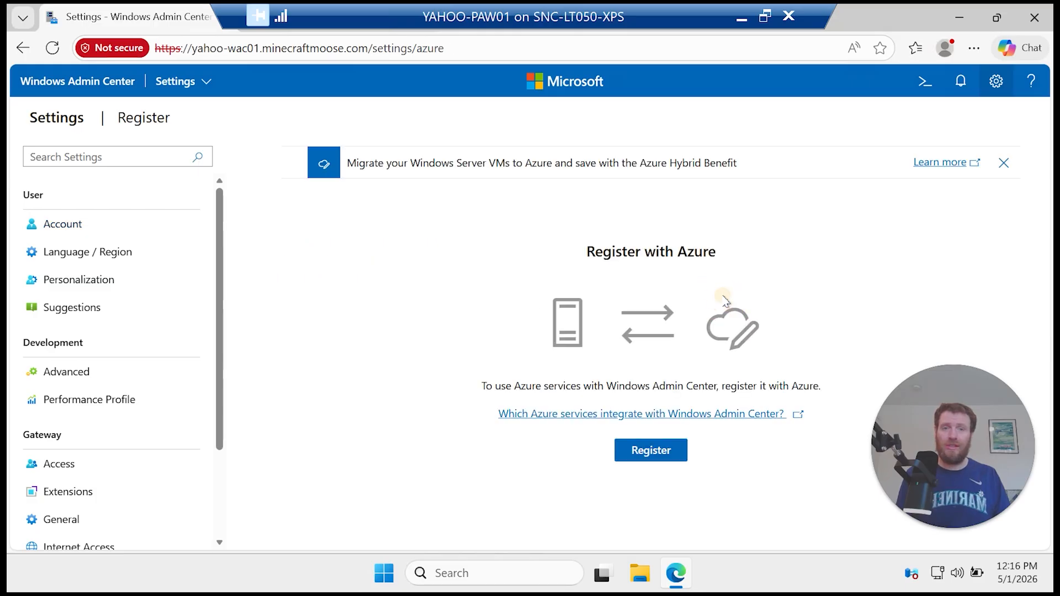
left_click(664, 452)
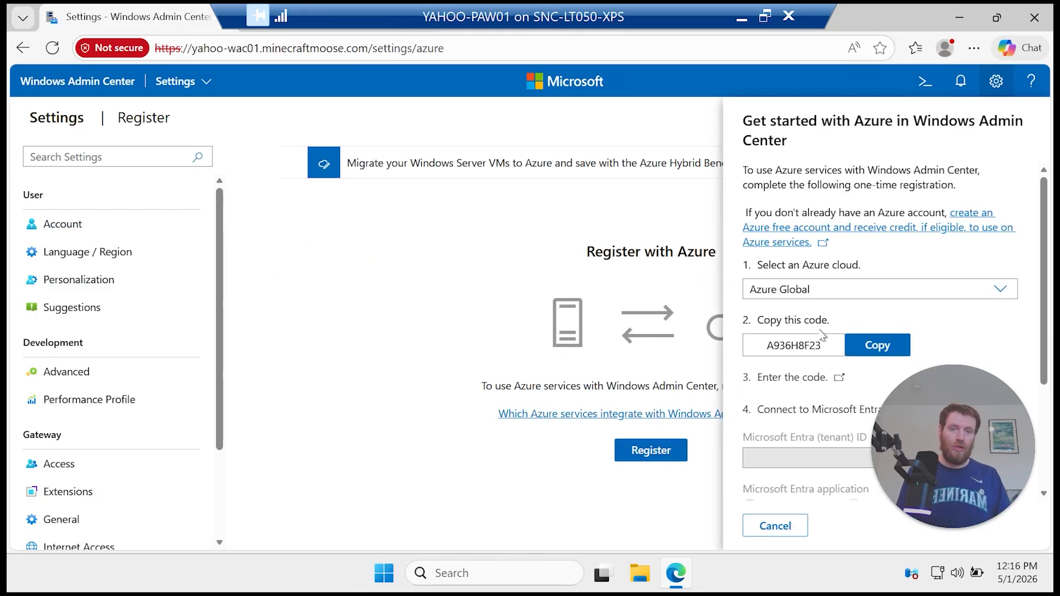
scroll(822, 334, "down", 2)
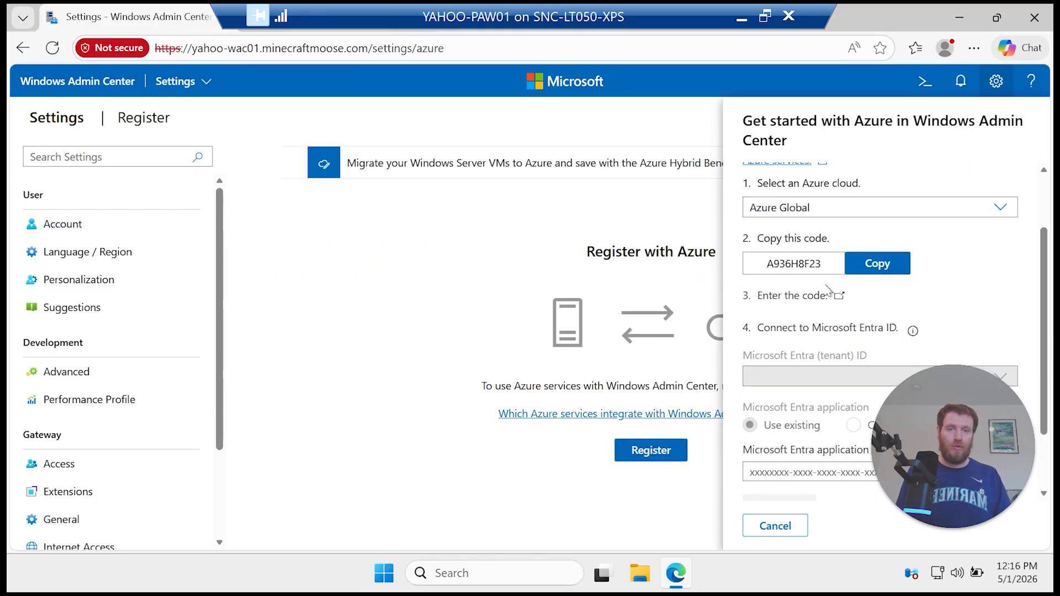
left_click(877, 266)
left_click(799, 301)
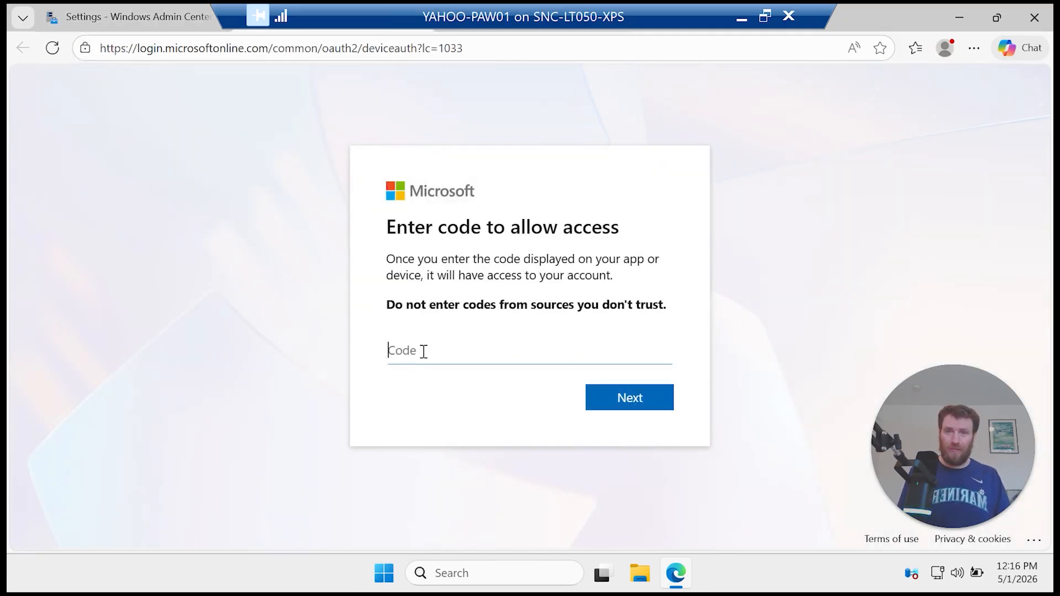
Step: Paste and submit the registration code, then enter the Microsoft account e-mail
key("ctrl+v")
left_click(651, 406)
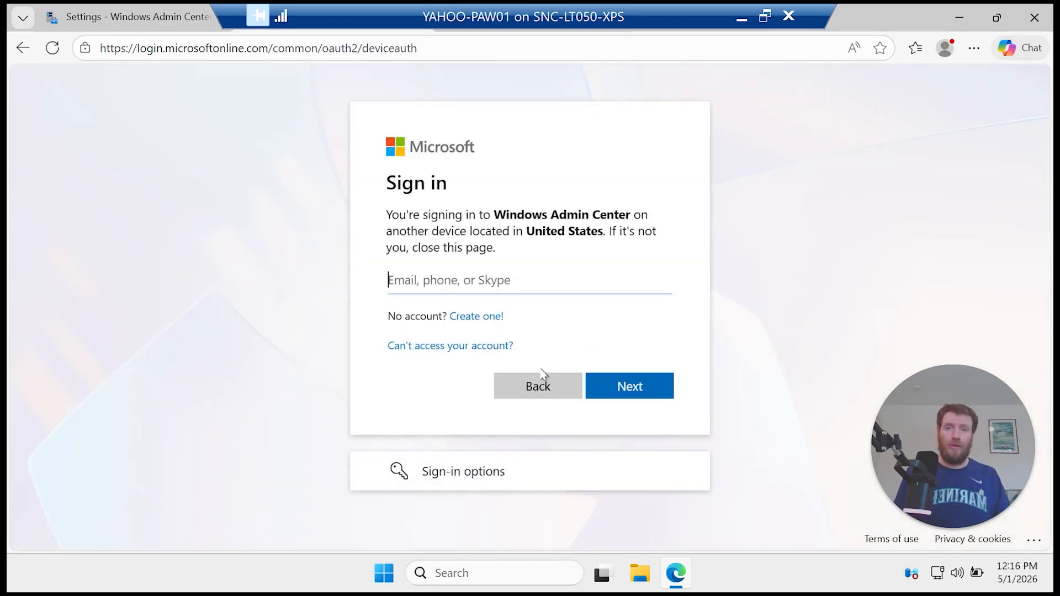
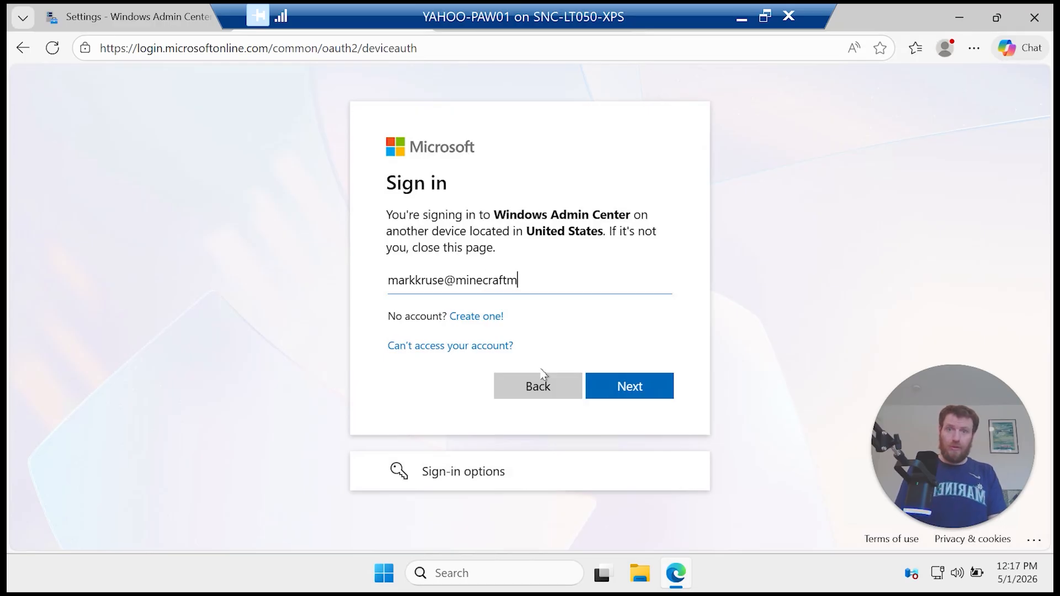
key("Return")
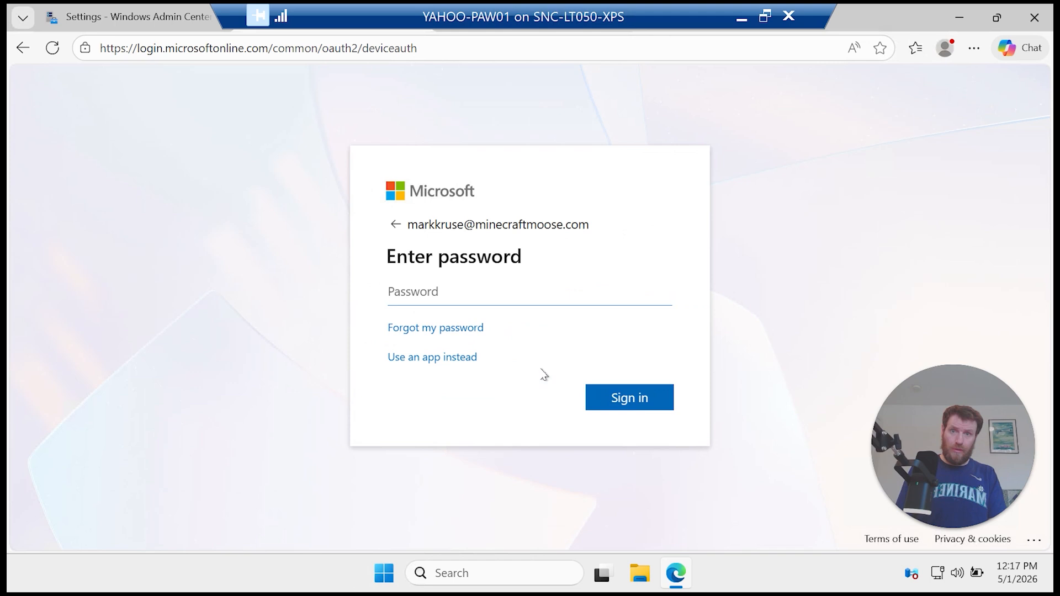
Step: Enter the account password, confirm the sign-in, decline saving the password, and close the sign-in tab
type("••")
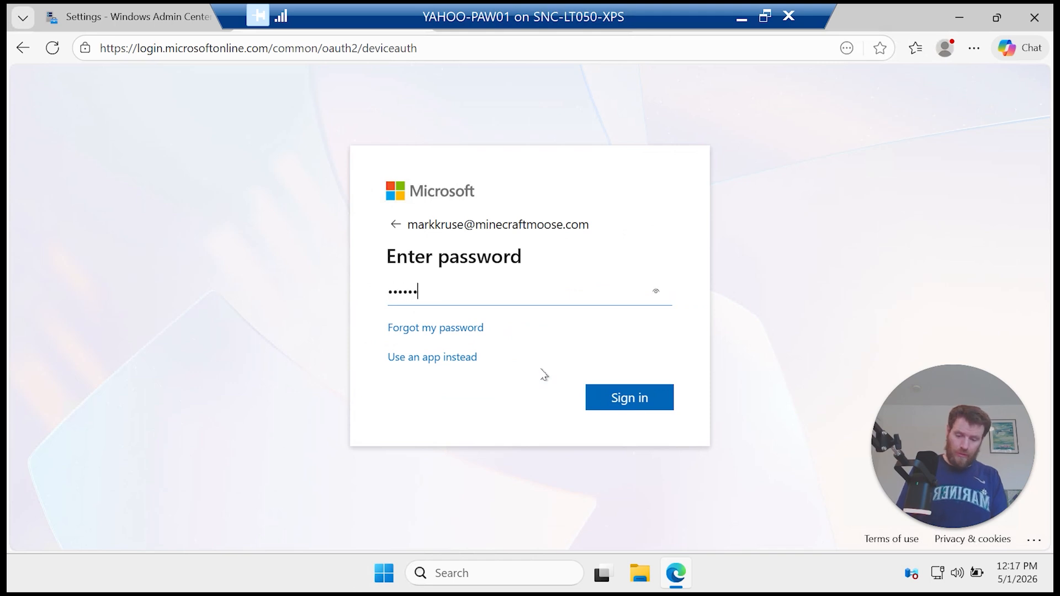
key("Return")
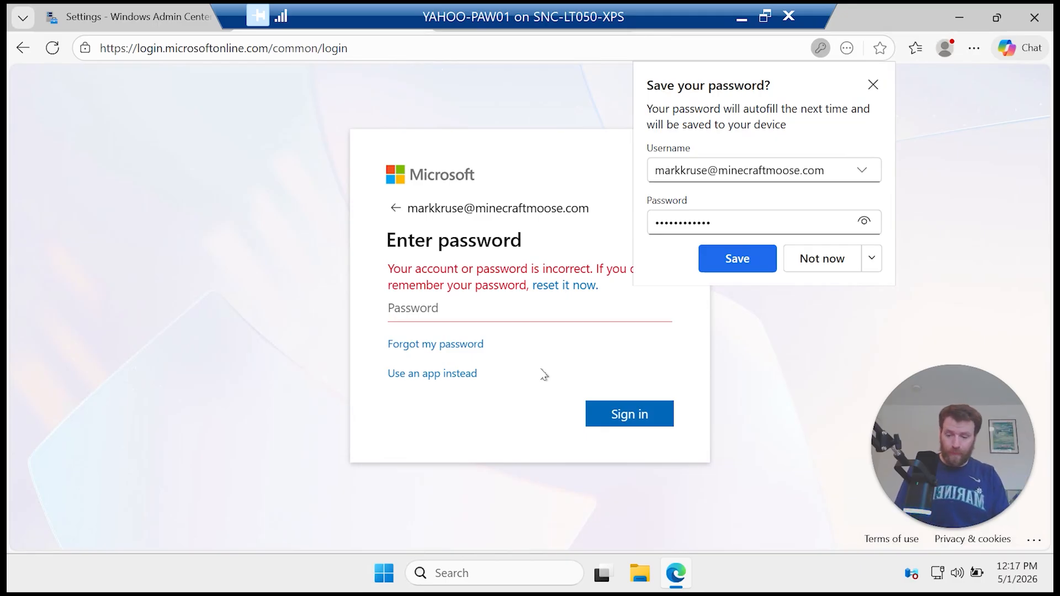
type("•")
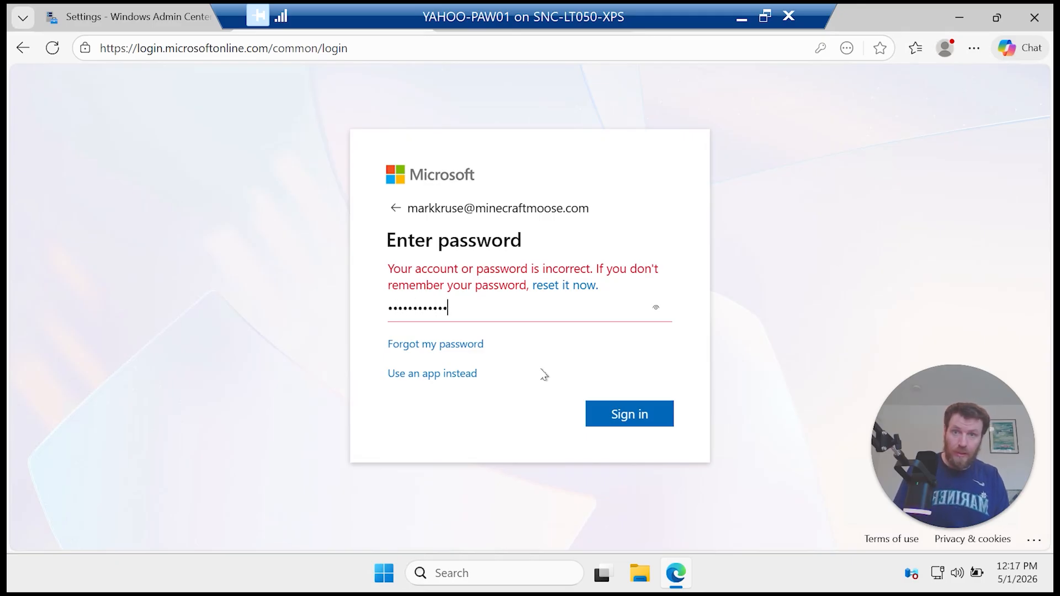
key("Return")
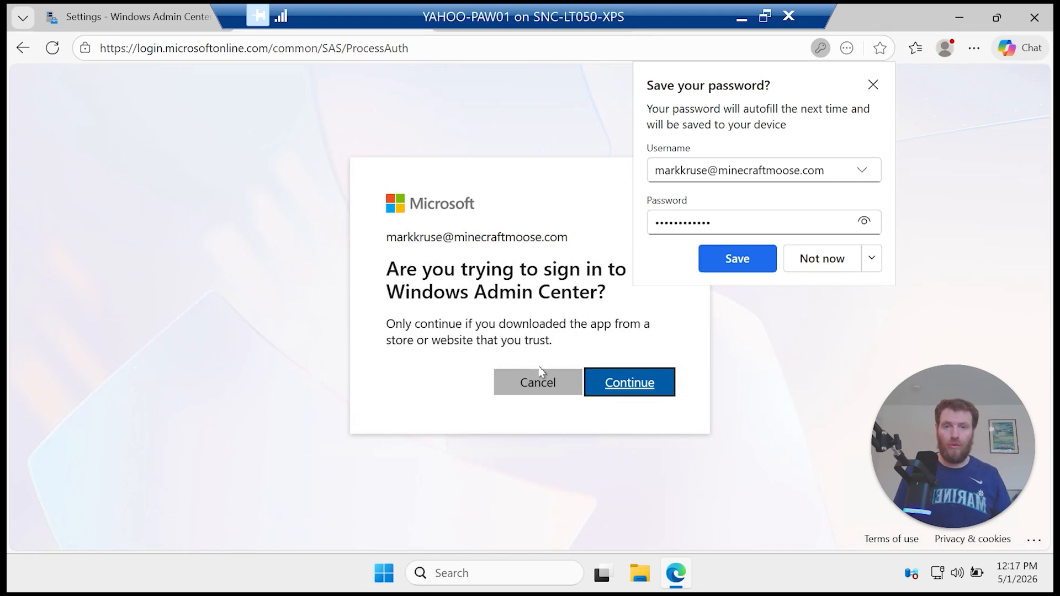
left_click(626, 387)
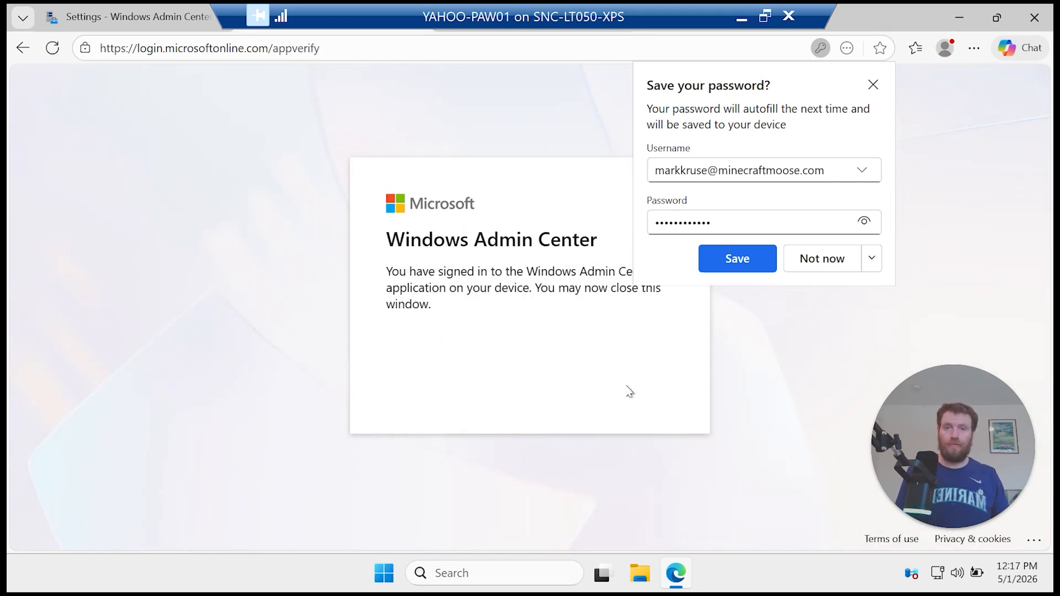
left_click(873, 85)
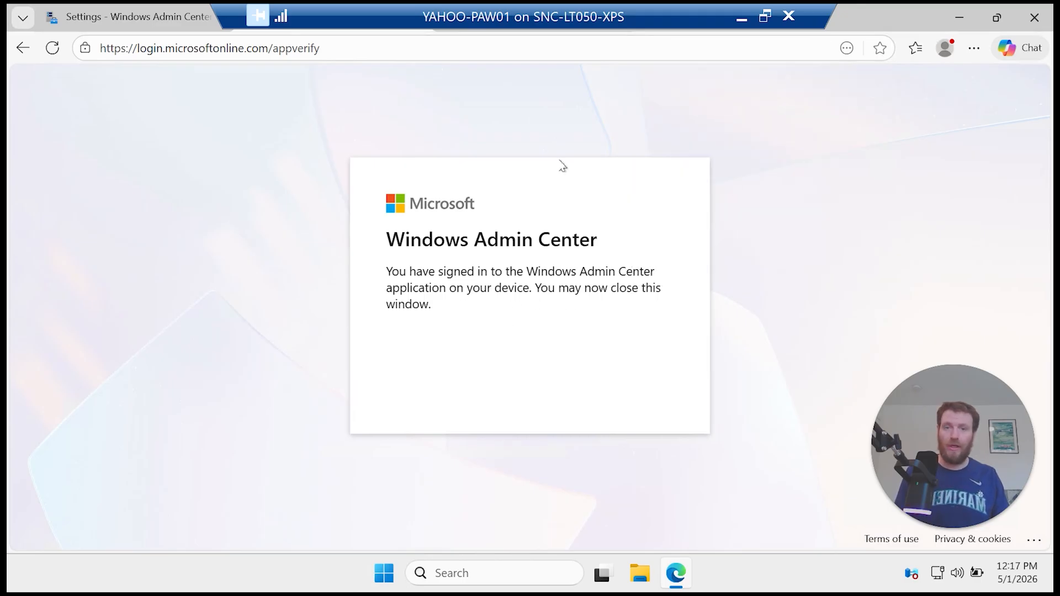
left_click_drag(552, 28, 712, 32)
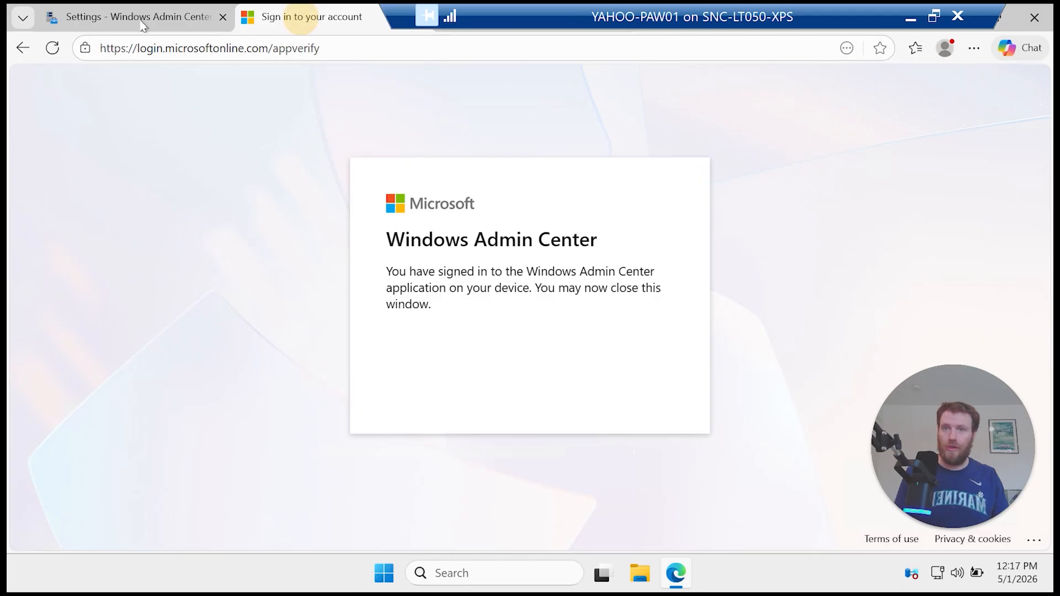
left_click_drag(300, 19, 187, 22)
Step: Return to the Windows Admin Center settings, choose to create a new Entra app, and connect
left_click(224, 19)
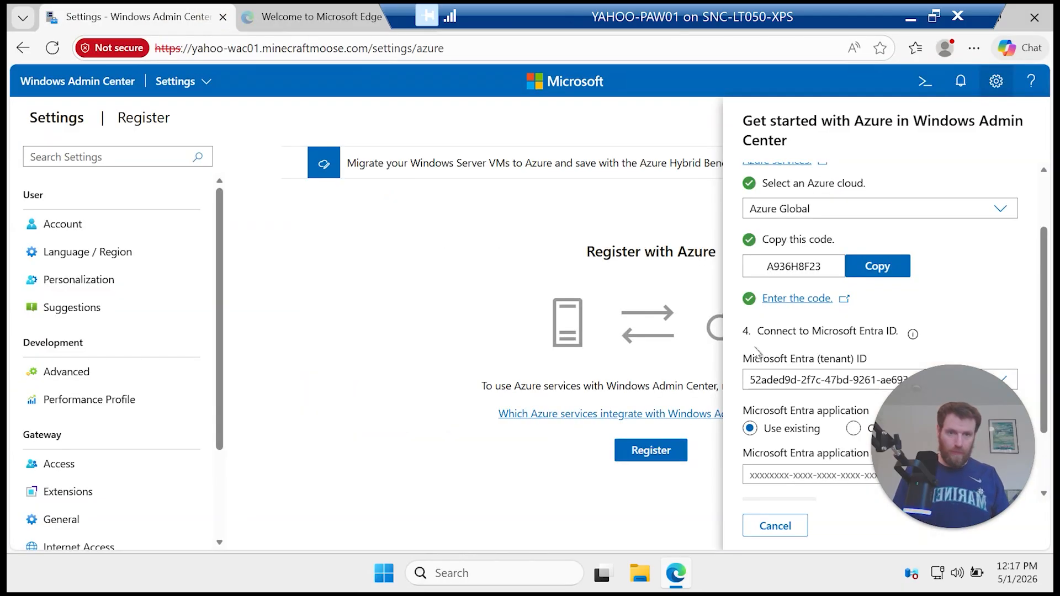
left_click_drag(869, 392, 512, 300)
left_click(870, 475)
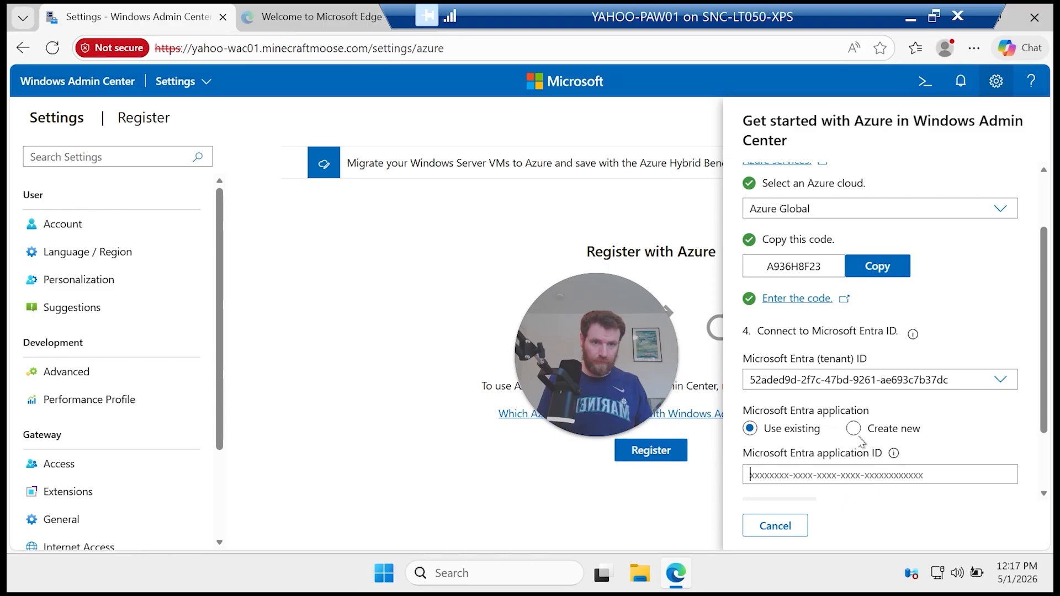
left_click(853, 429)
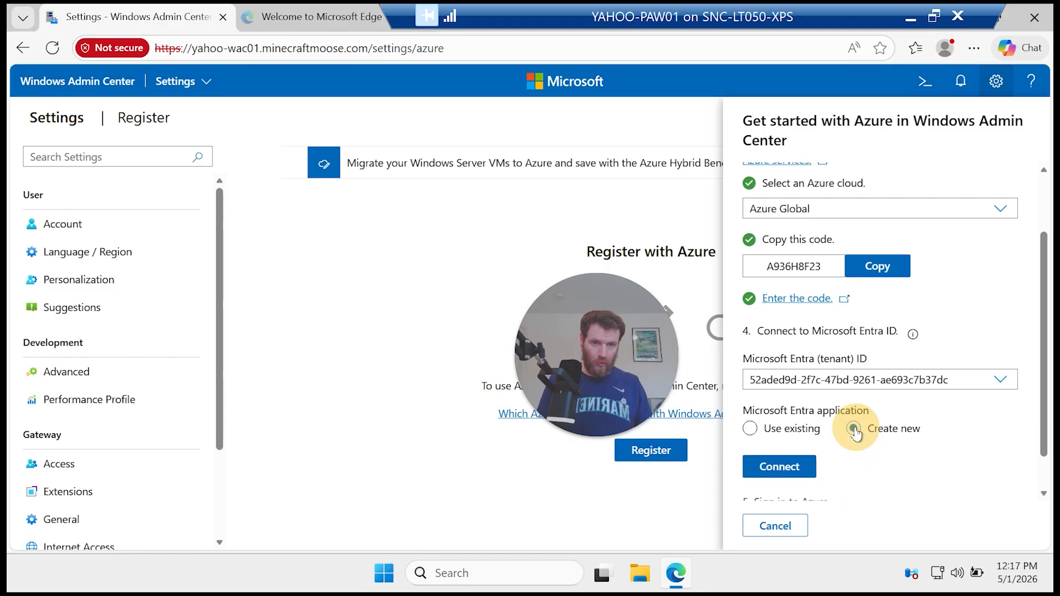
left_click(801, 470)
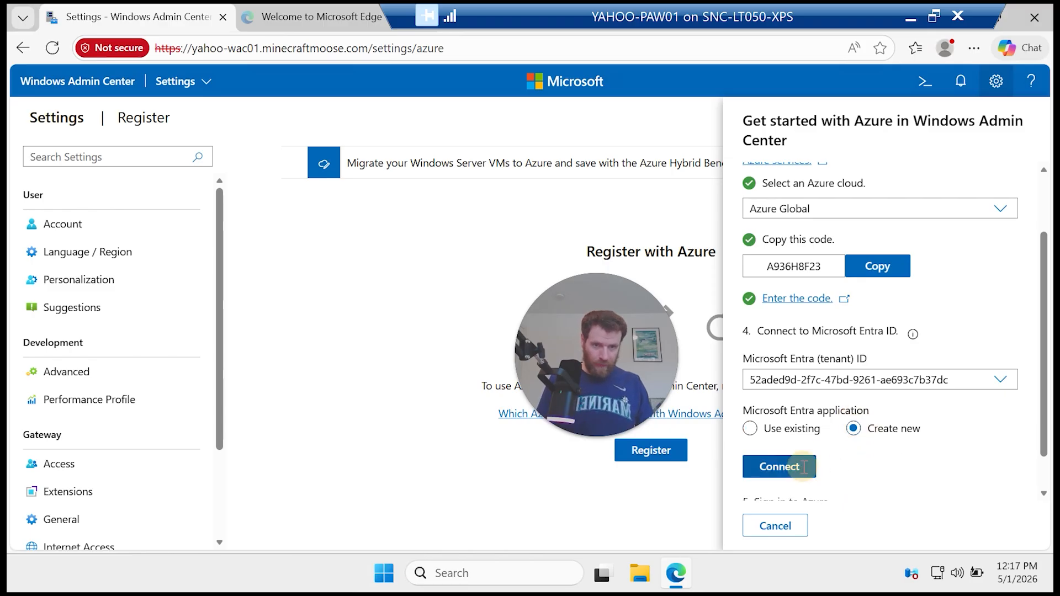
Step: Sign in to Azure and accept the app permissions on behalf of the organization
scroll(804, 466, "down", 1)
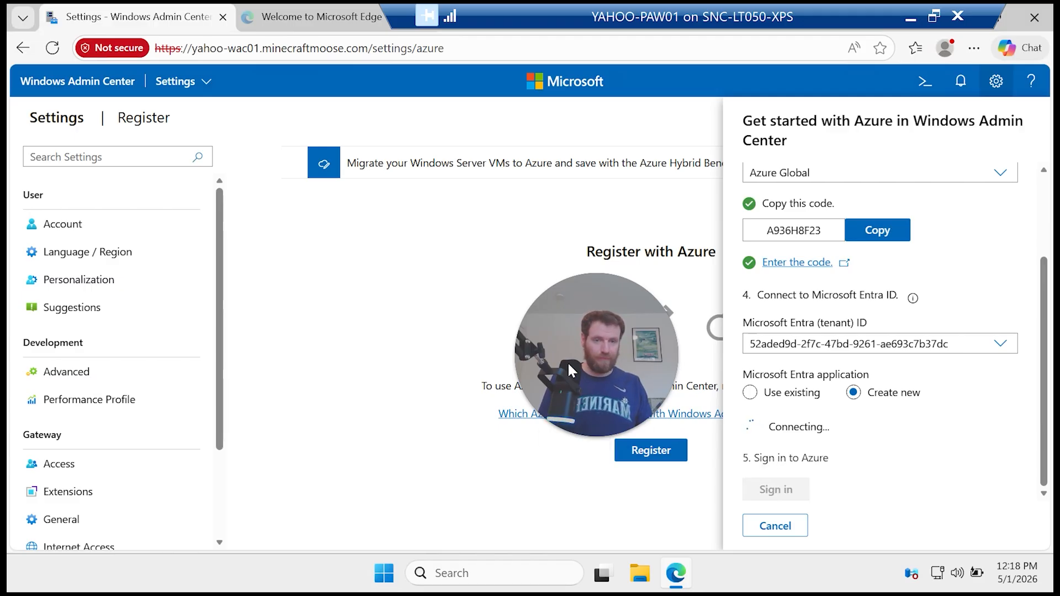
left_click_drag(568, 361, 922, 322)
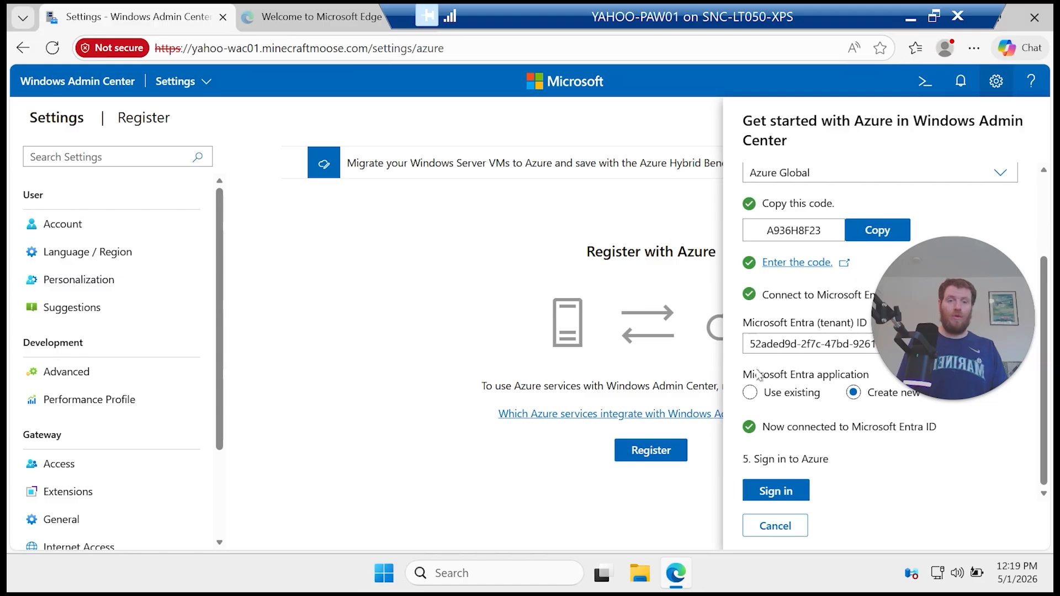
left_click(795, 502)
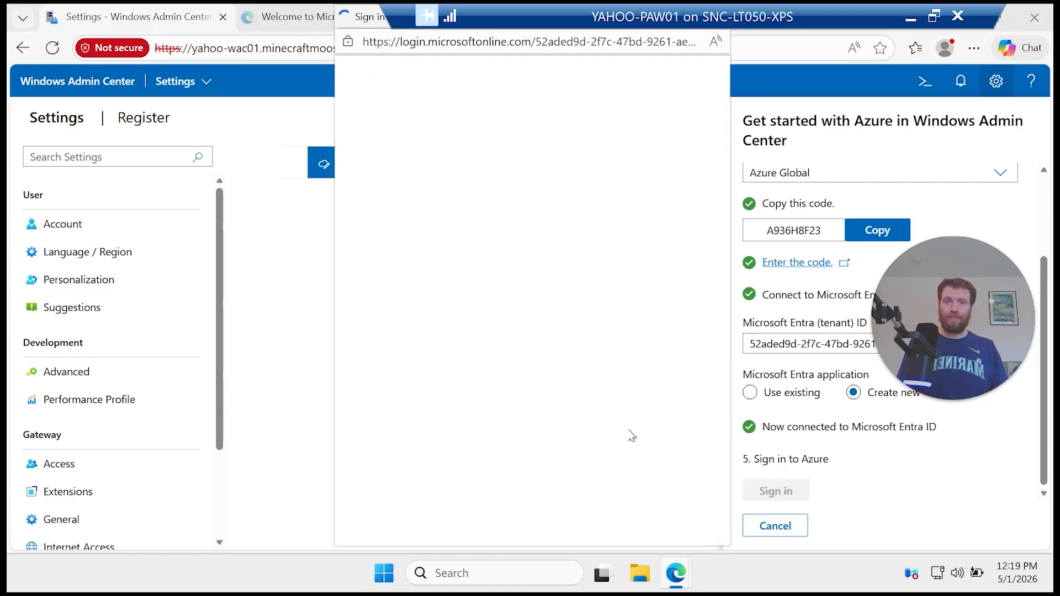
left_click(387, 376)
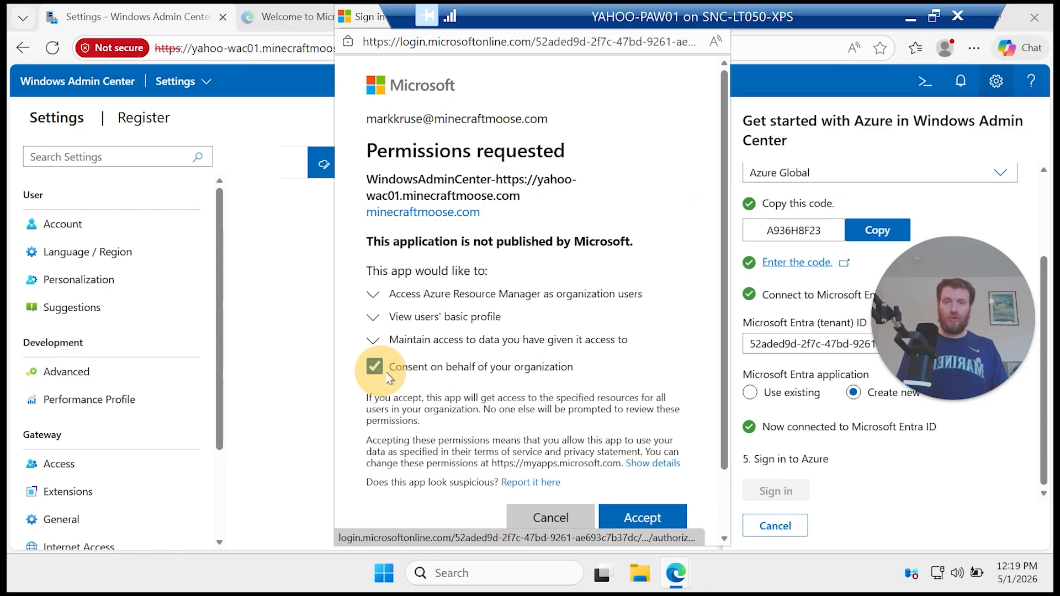
left_click(673, 519)
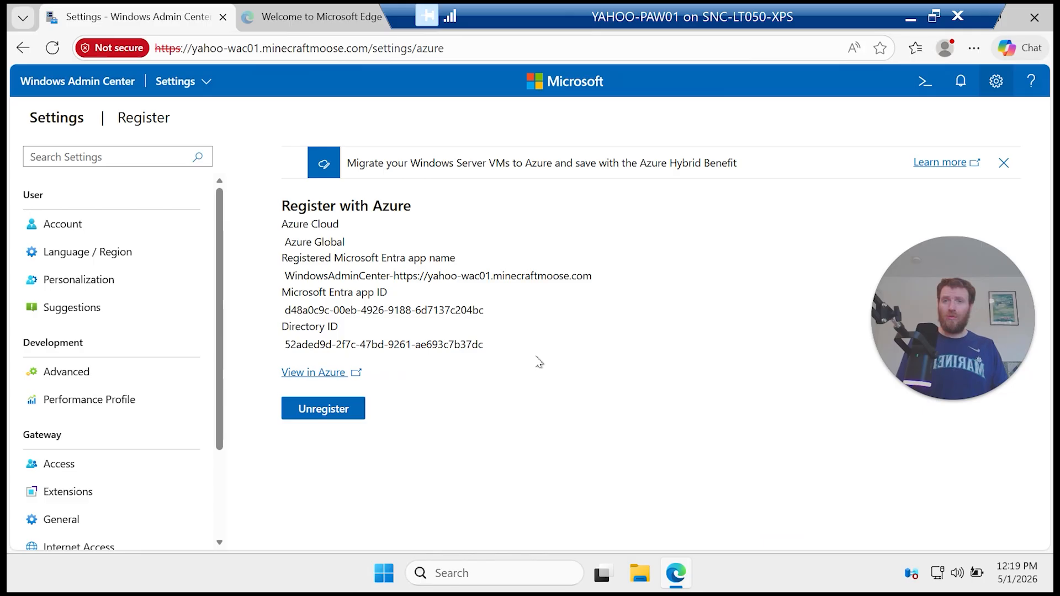
Step: Leave the YAHOO-PAW01 session and switch to the YAHOO-RRAS01 remote session
left_click_drag(537, 362, 373, 279)
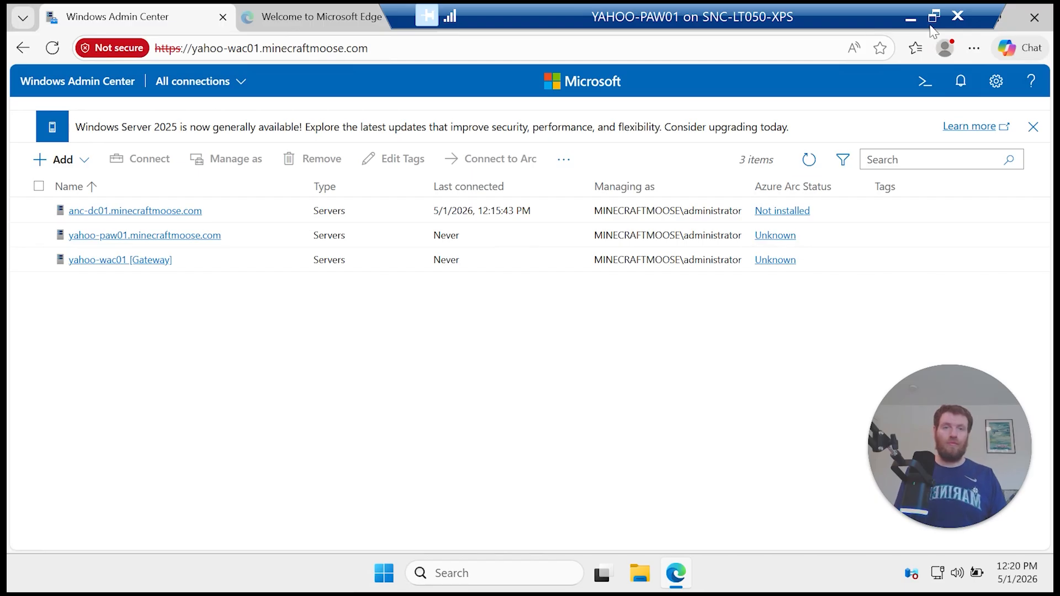
left_click(911, 18)
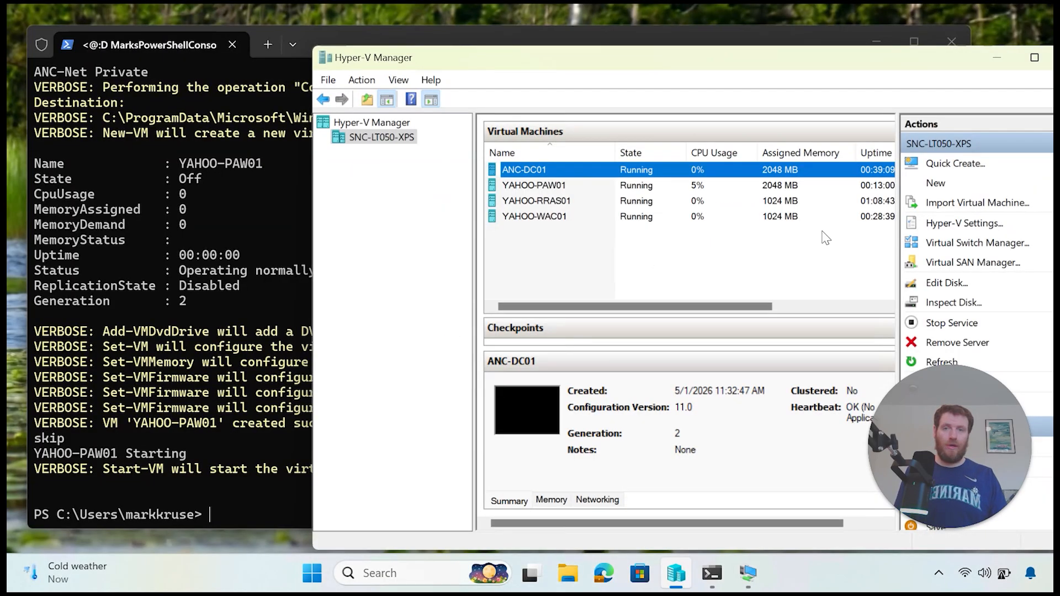
mouse_move(749, 590)
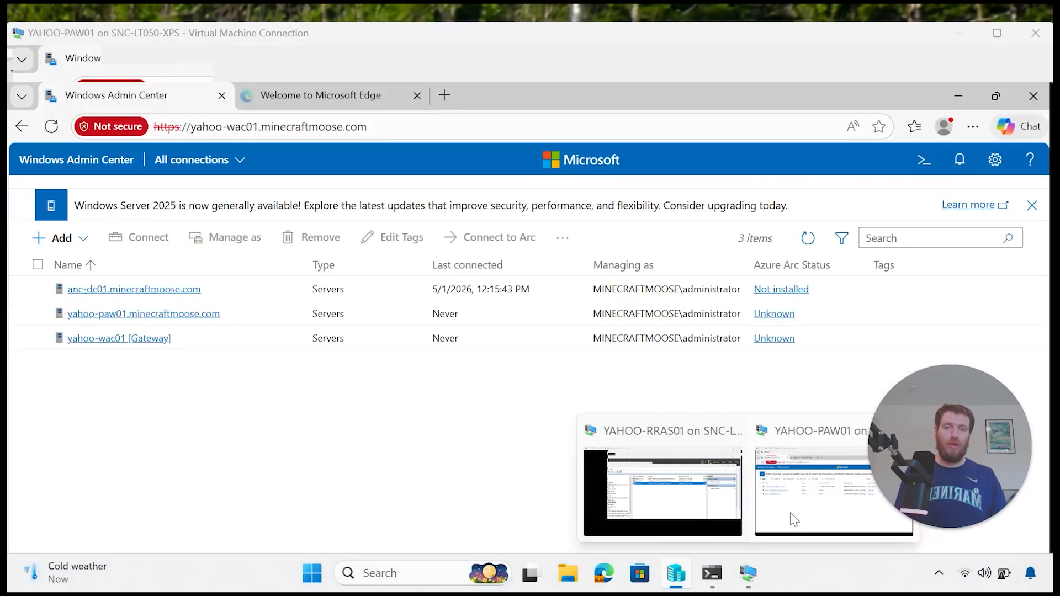
left_click(793, 519)
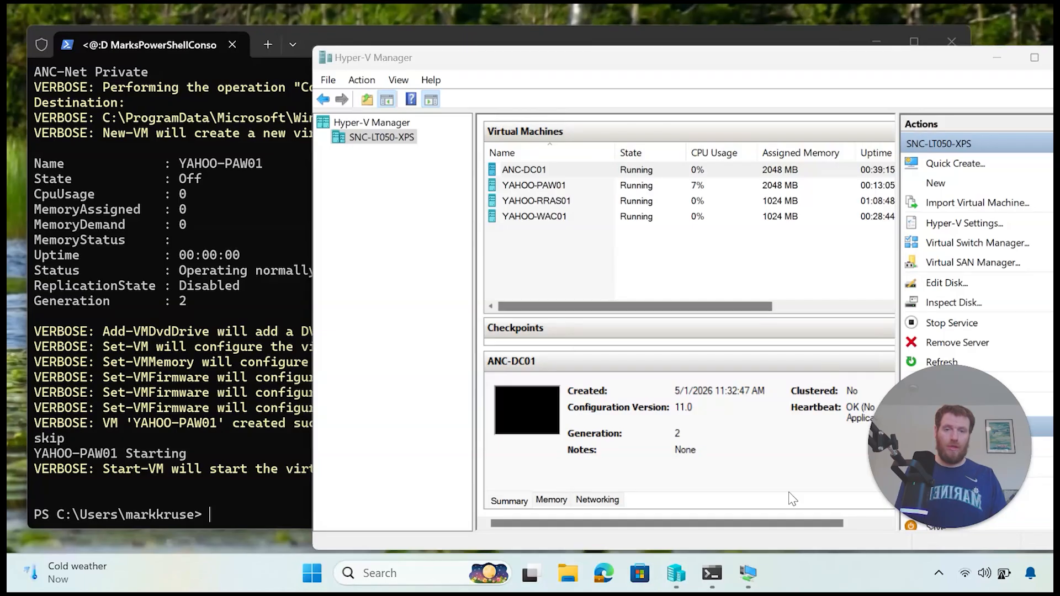
mouse_move(750, 585)
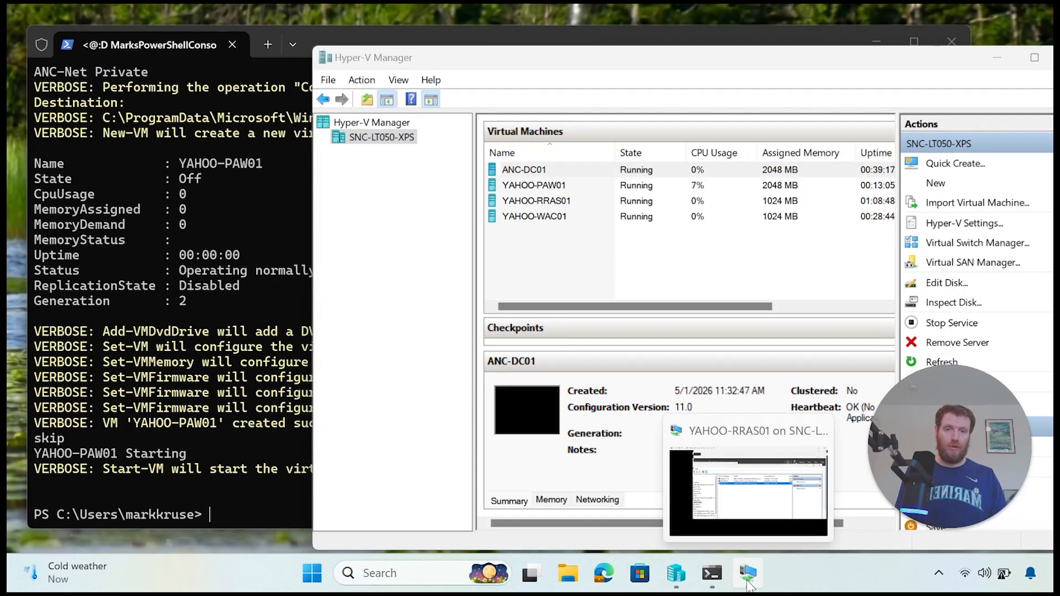
left_click(759, 509)
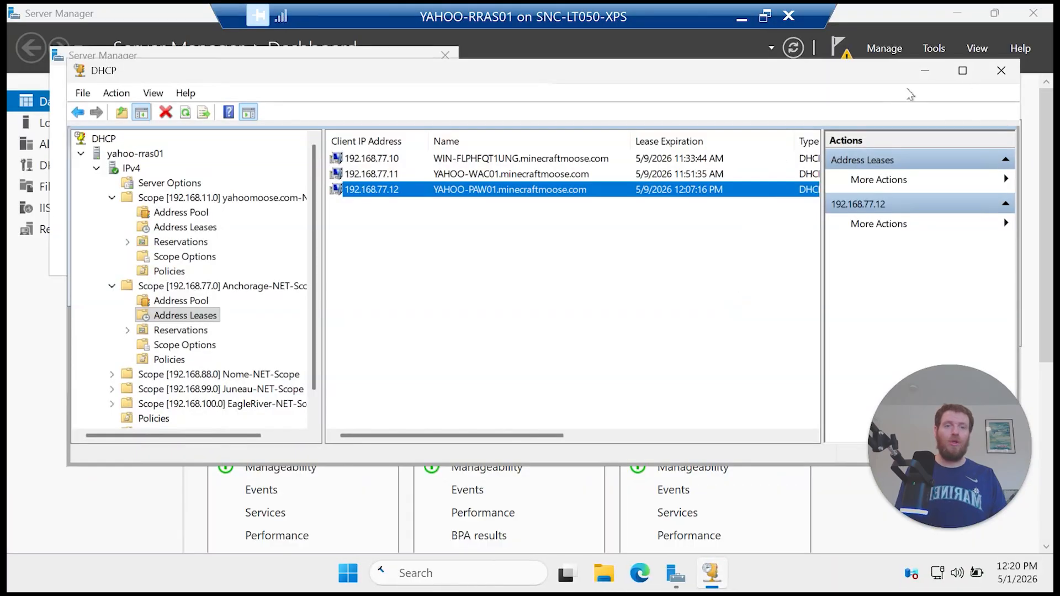
Step: Close the DHCP console and Azure Arc notice, launch Routing and Remote Access, then right-click YAHOO-RRAS01 (local)
left_click(999, 69)
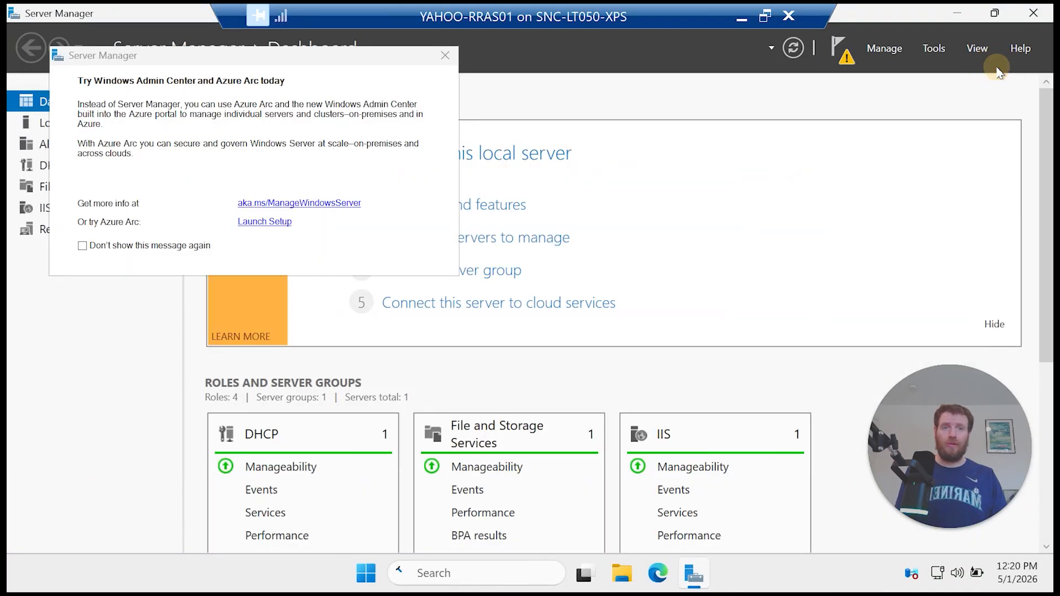
left_click(448, 55)
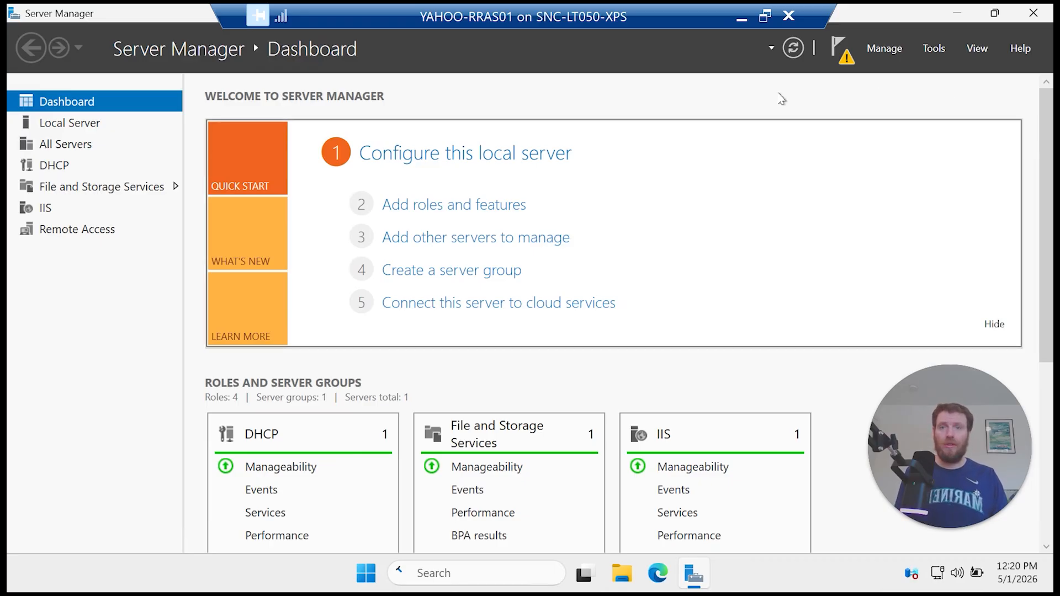
left_click(931, 49)
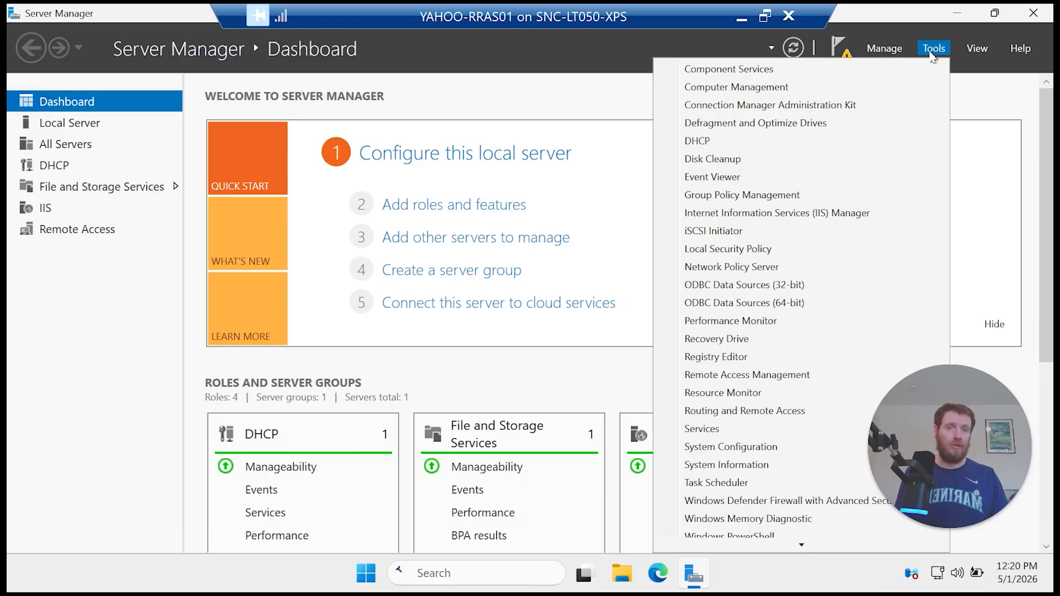
left_click(772, 412)
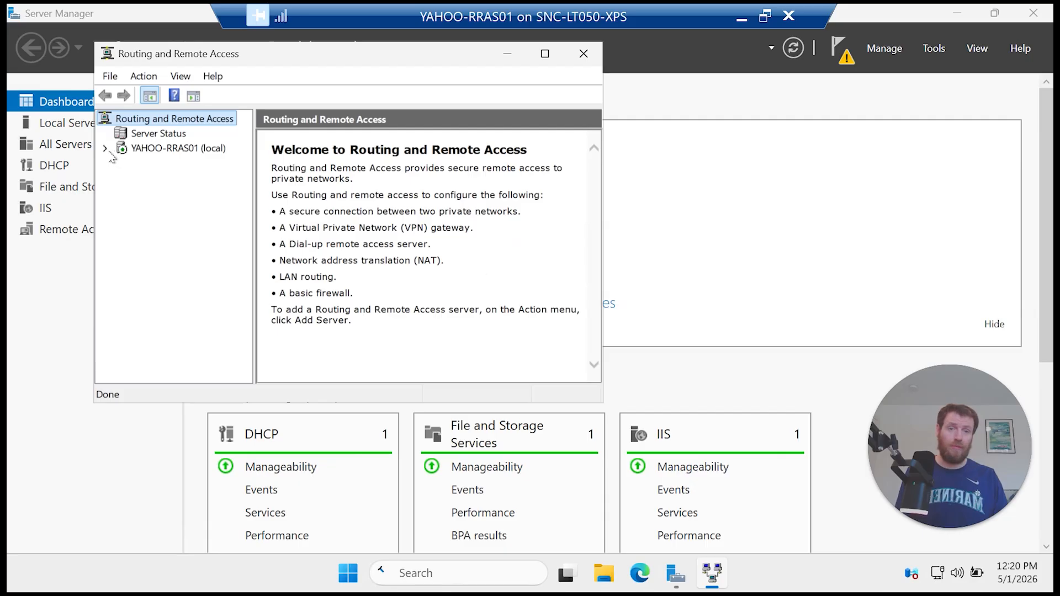
left_click(160, 150)
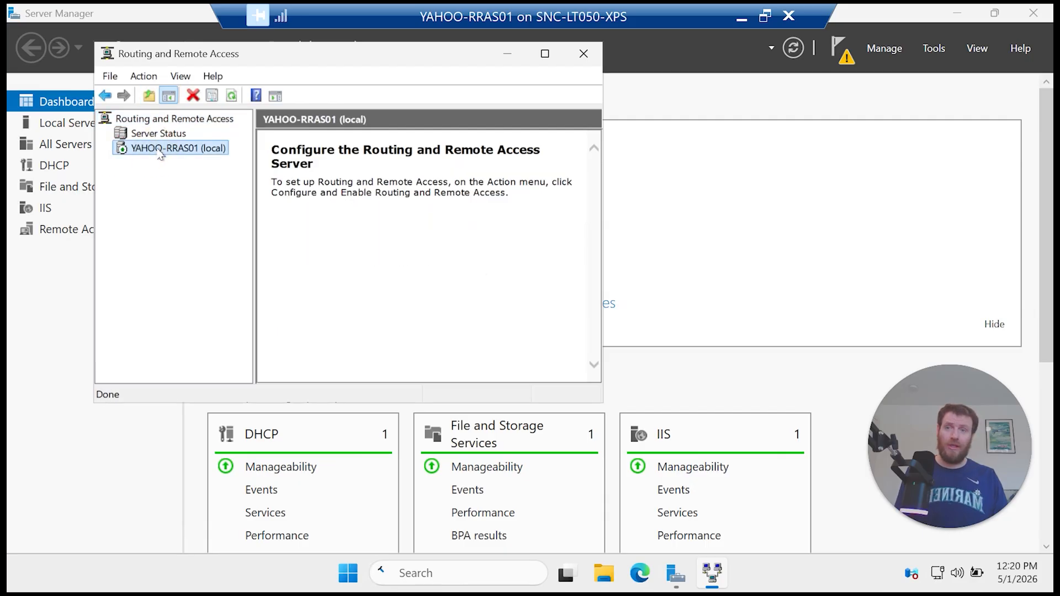
left_click_drag(603, 406, 871, 500)
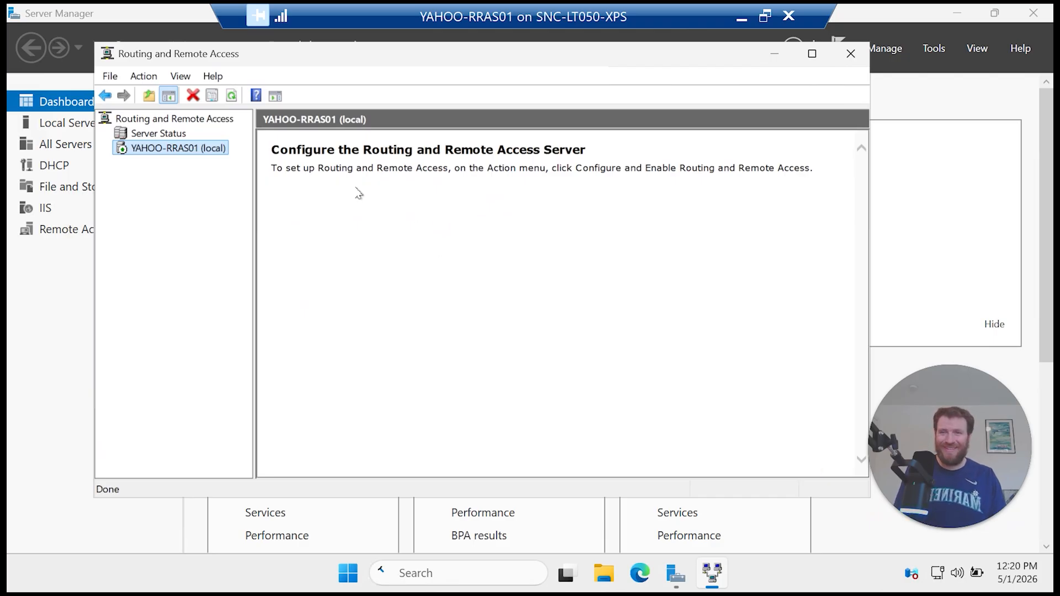
right_click(187, 155)
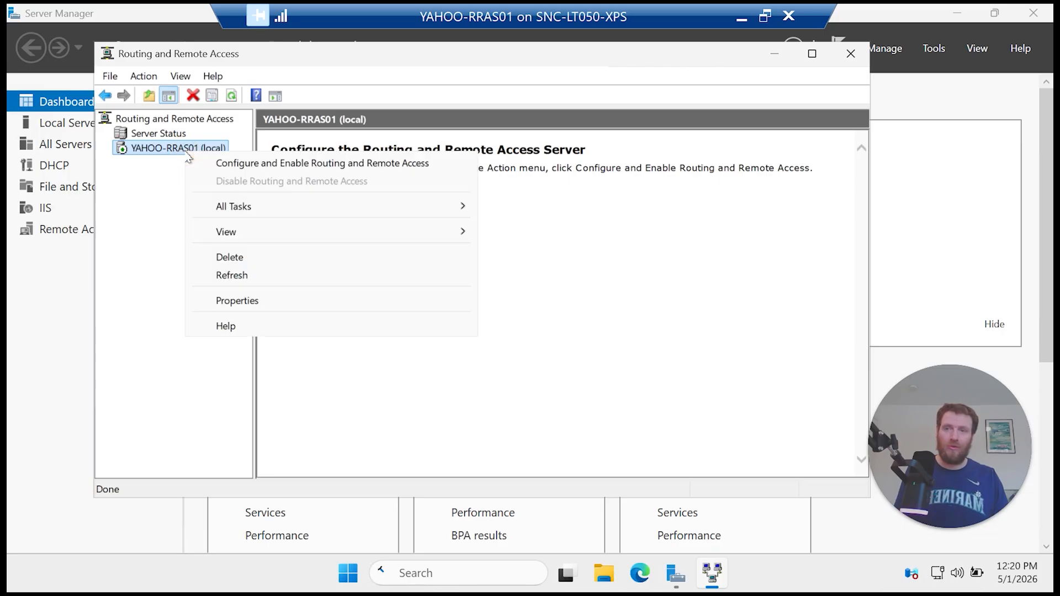
Step: Run the setup wizard to configure NAT, with EXT-INT as the public Internet interface
left_click(238, 164)
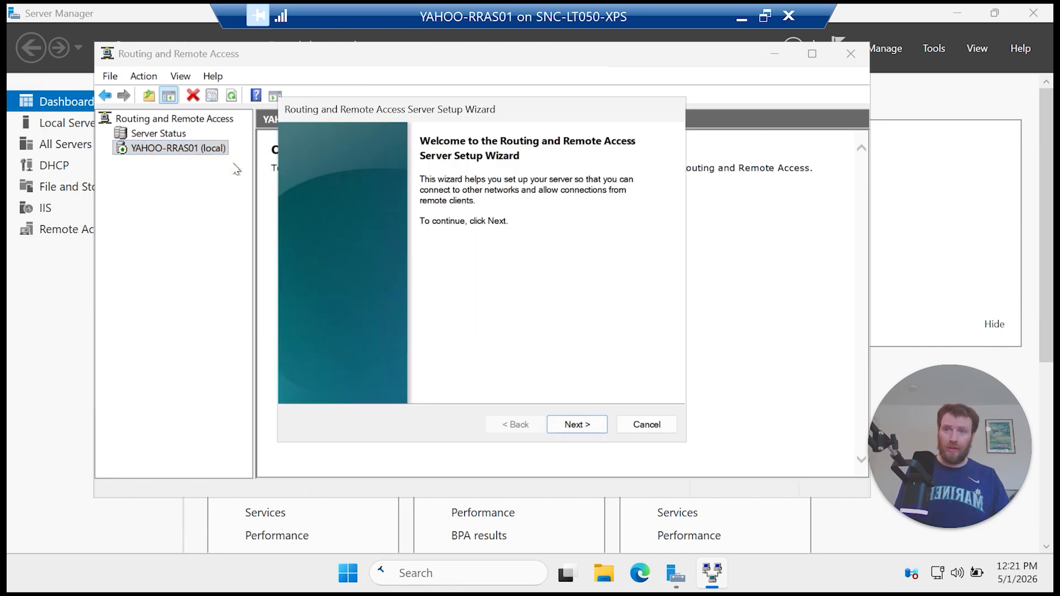
left_click(574, 425)
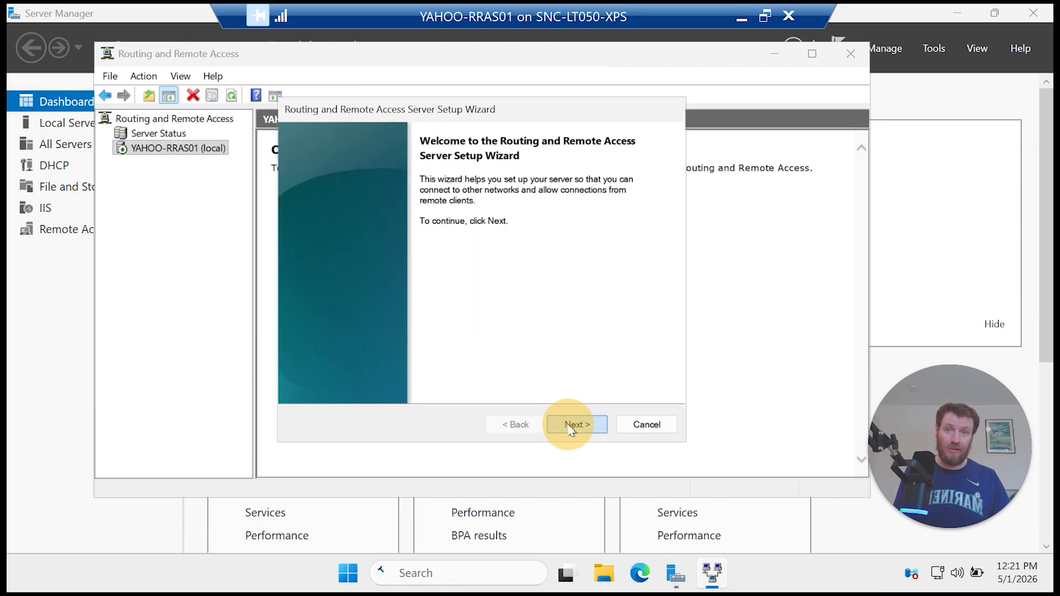
left_click(425, 239)
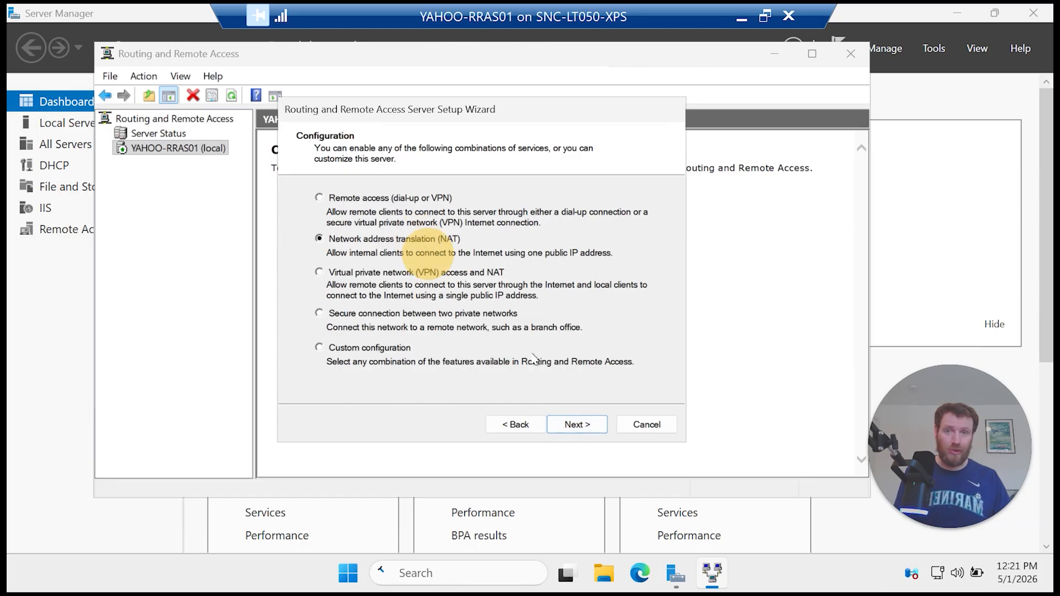
left_click(587, 428)
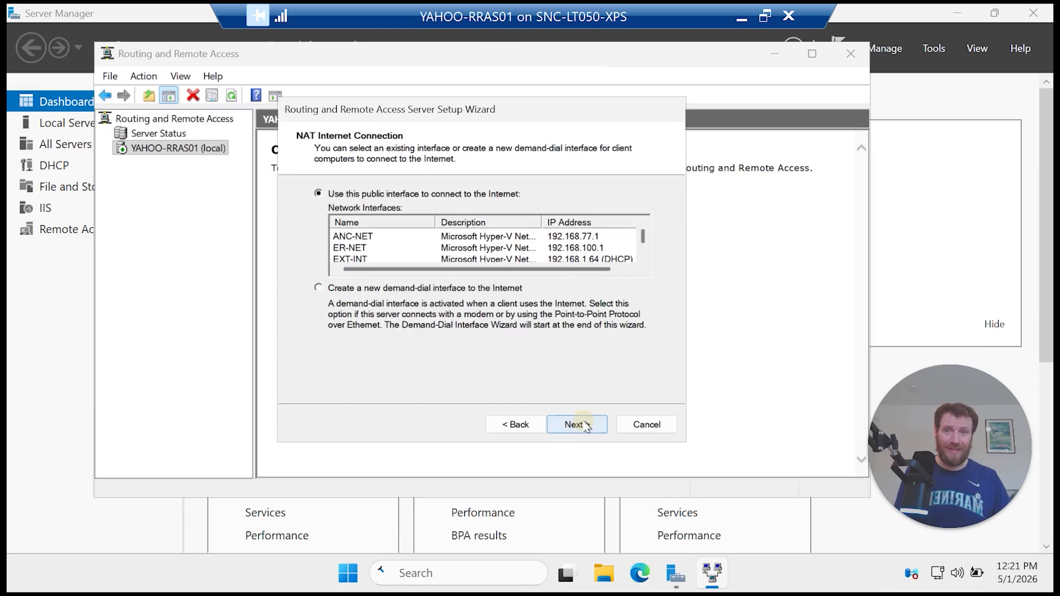
left_click(387, 259)
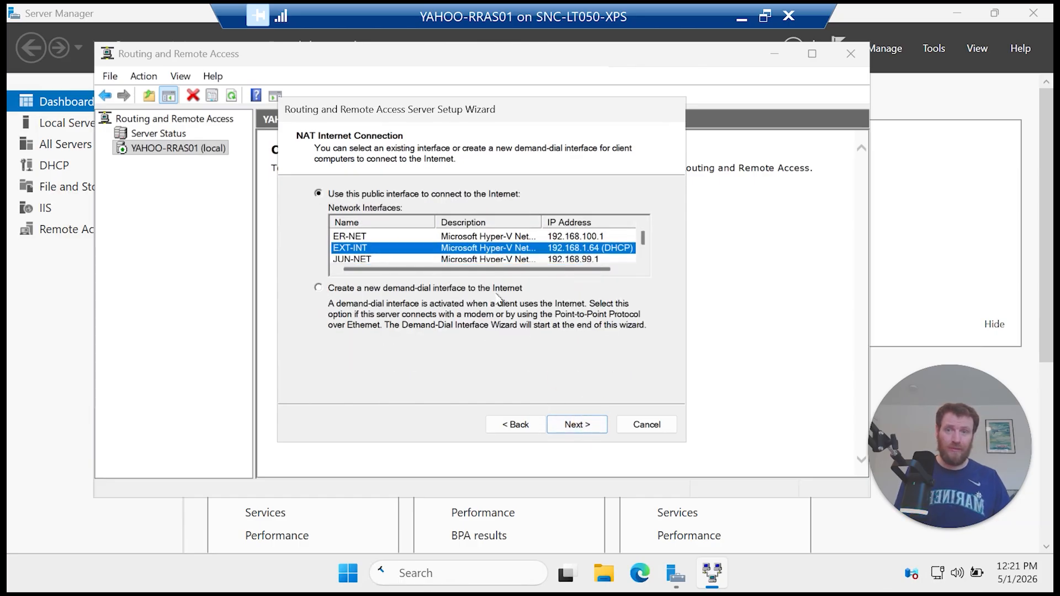
left_click(577, 423)
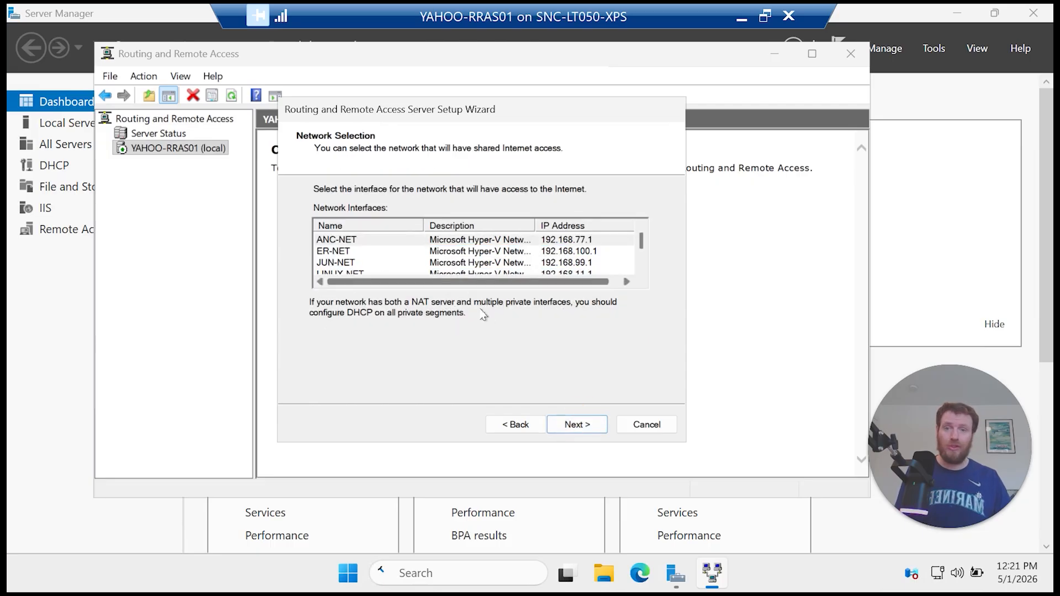
left_click(591, 425)
left_click(593, 423)
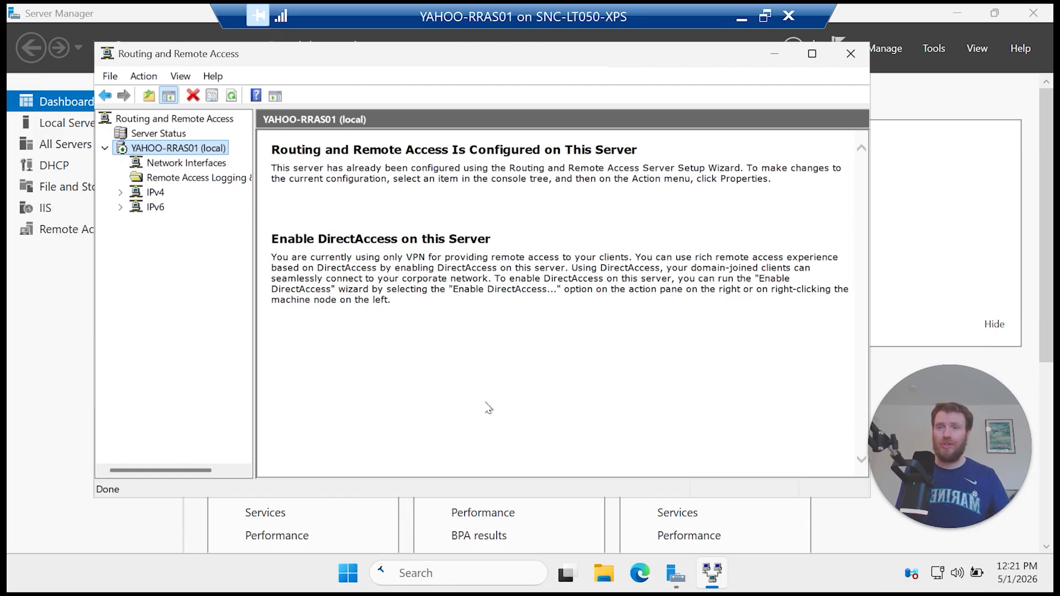
Step: Show the IPv4 General statistics for the network interfaces, selecting ANC-NET and EXT-INT
left_click(164, 162)
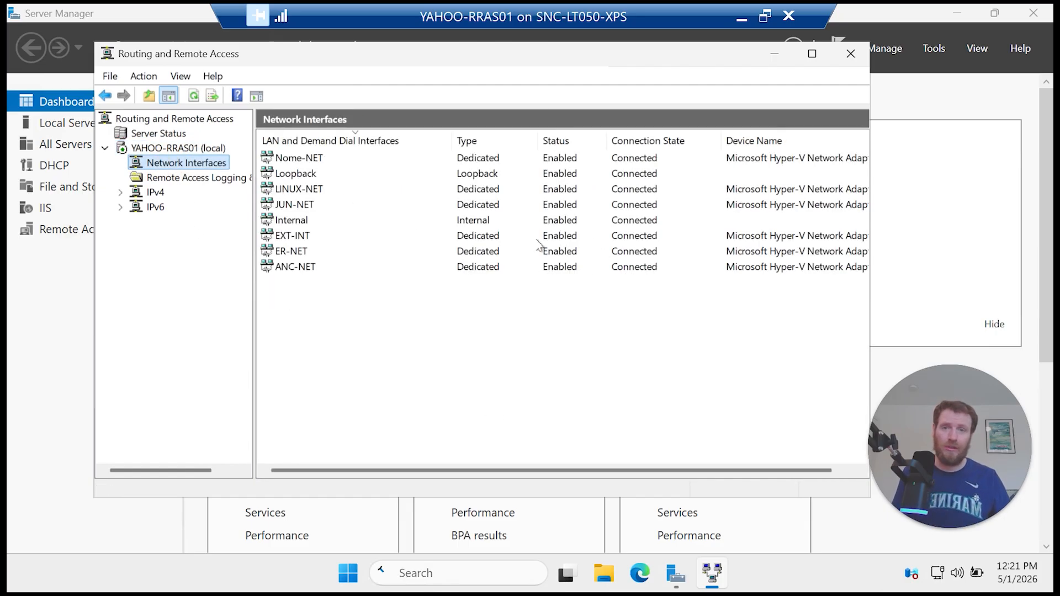
left_click(128, 202)
left_click(121, 192)
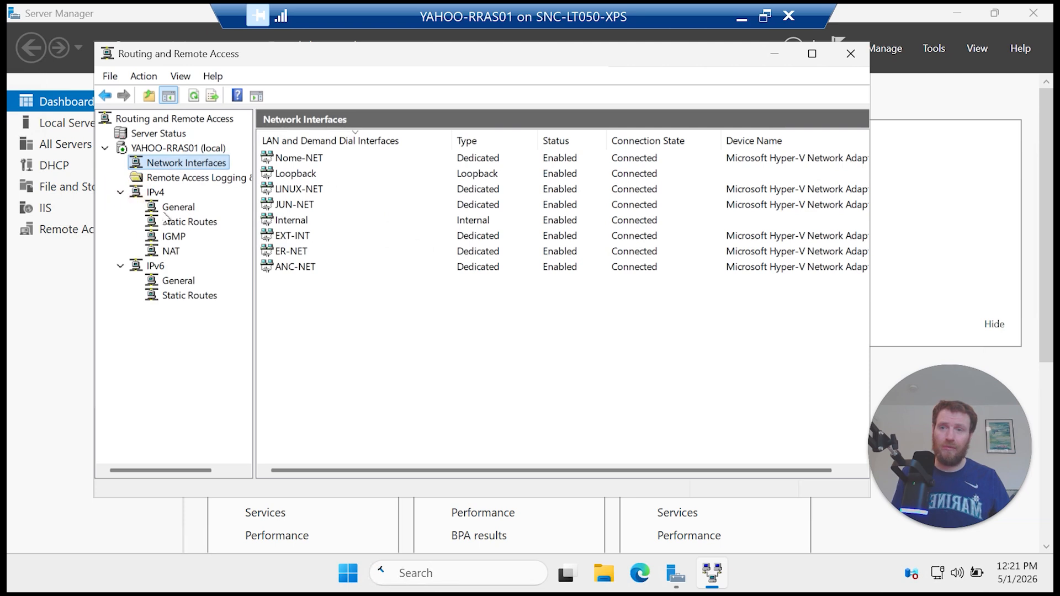
left_click(178, 206)
left_click(629, 267)
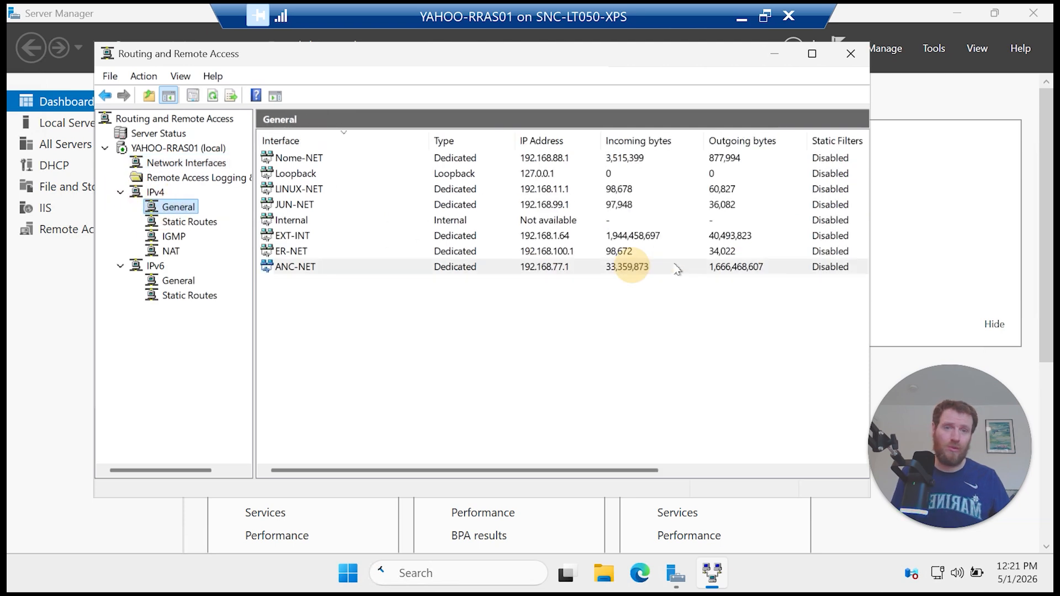
left_click(739, 236)
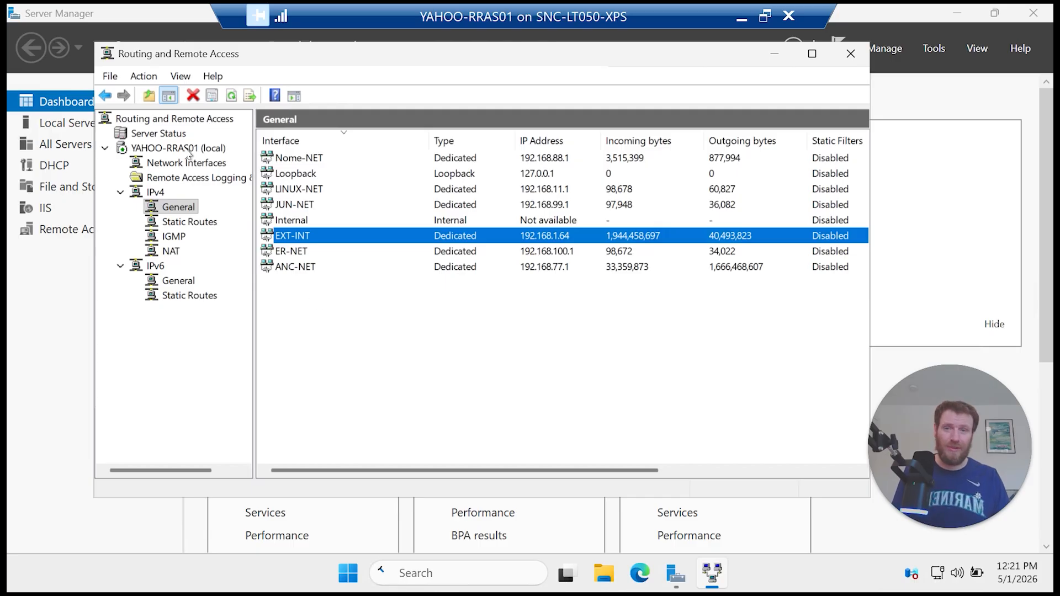
Step: Move the routing window to view the dashboard, then close the YAHOO-RRAS01 session window
left_click_drag(479, 63, 517, 137)
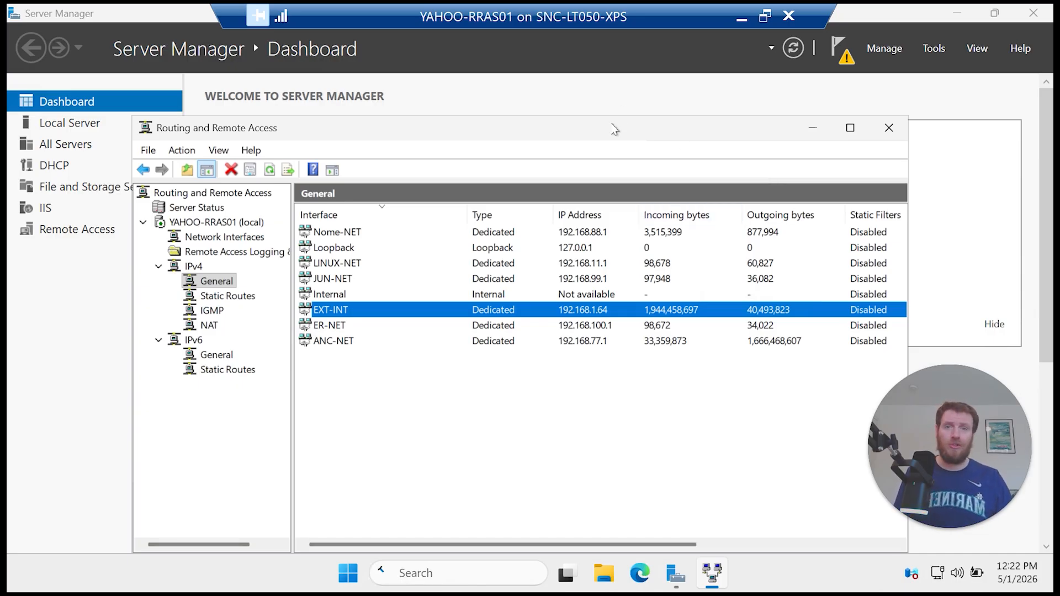
mouse_move(615, 129)
left_mouse_down()
mouse_move(606, 131)
mouse_move(635, 107)
mouse_move(634, 90)
mouse_move(610, 107)
mouse_move(620, 114)
left_mouse_up()
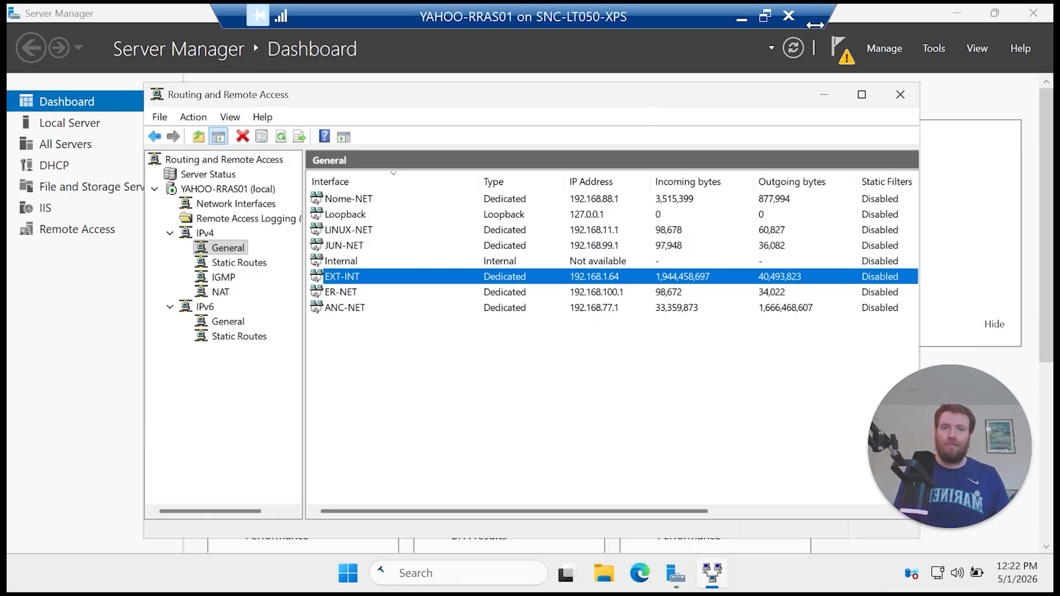
left_click(794, 24)
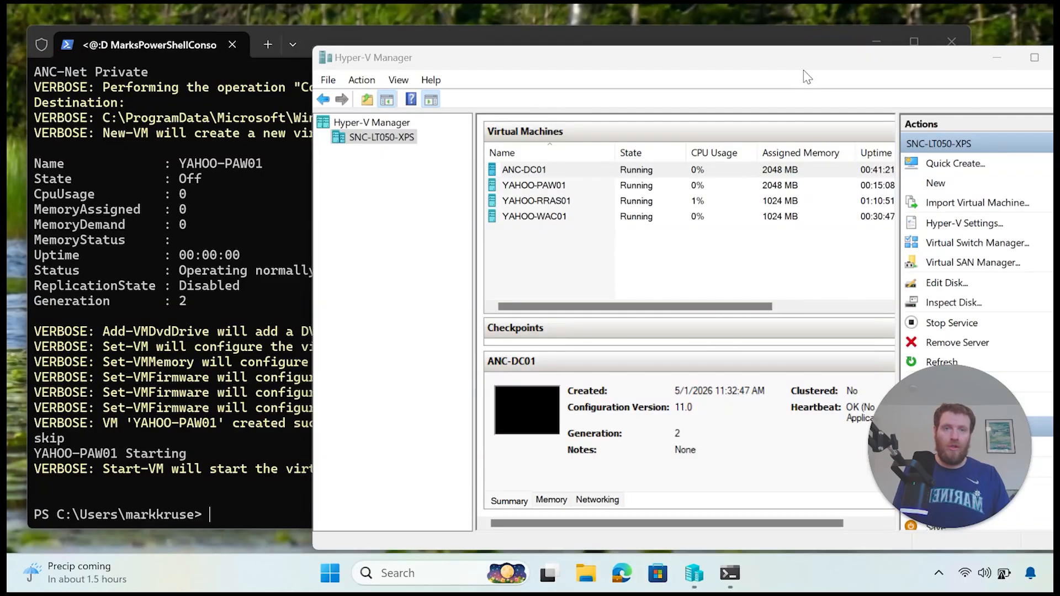
Step: Bring Hyper-V Manager forward, shift it left, and maximize it to full screen
left_click(740, 62)
left_click_drag(740, 62, 656, 56)
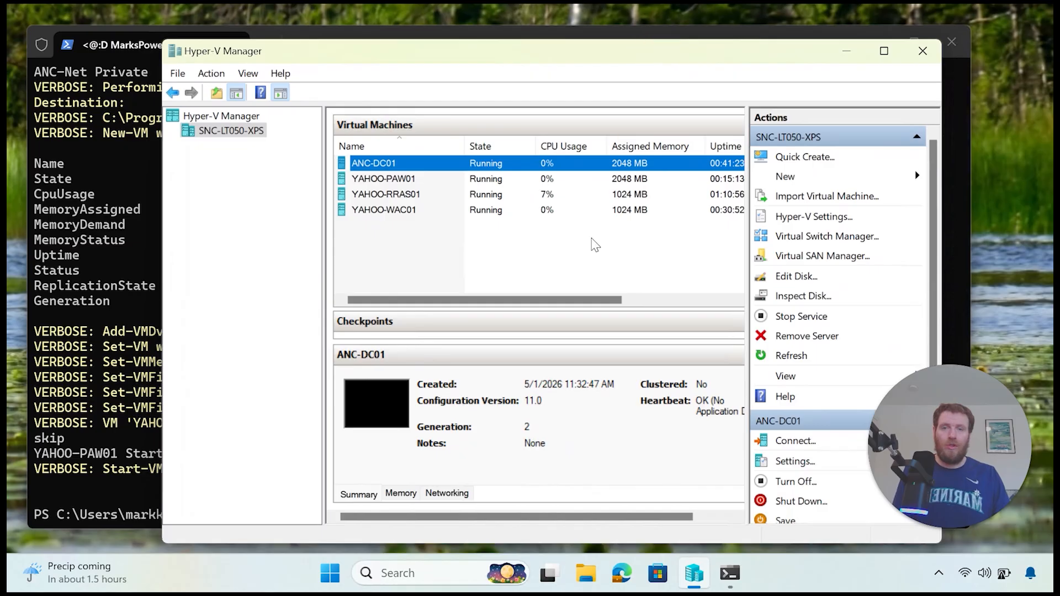
left_click(883, 50)
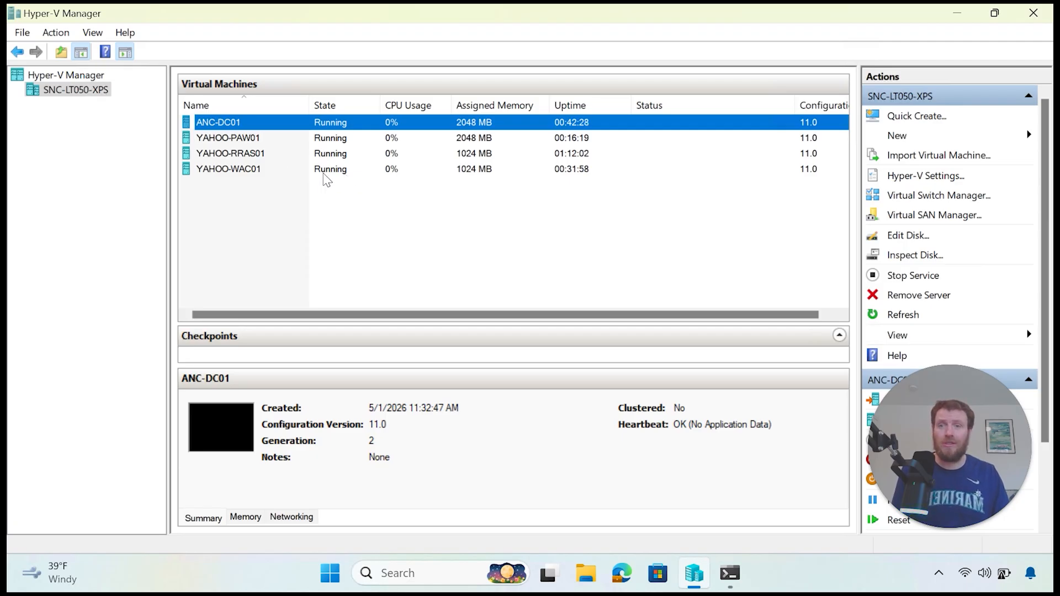
Step: Look at YAHOO-WAC01's actions, then choose Connect for YAHOO-PAW01
right_click(274, 170)
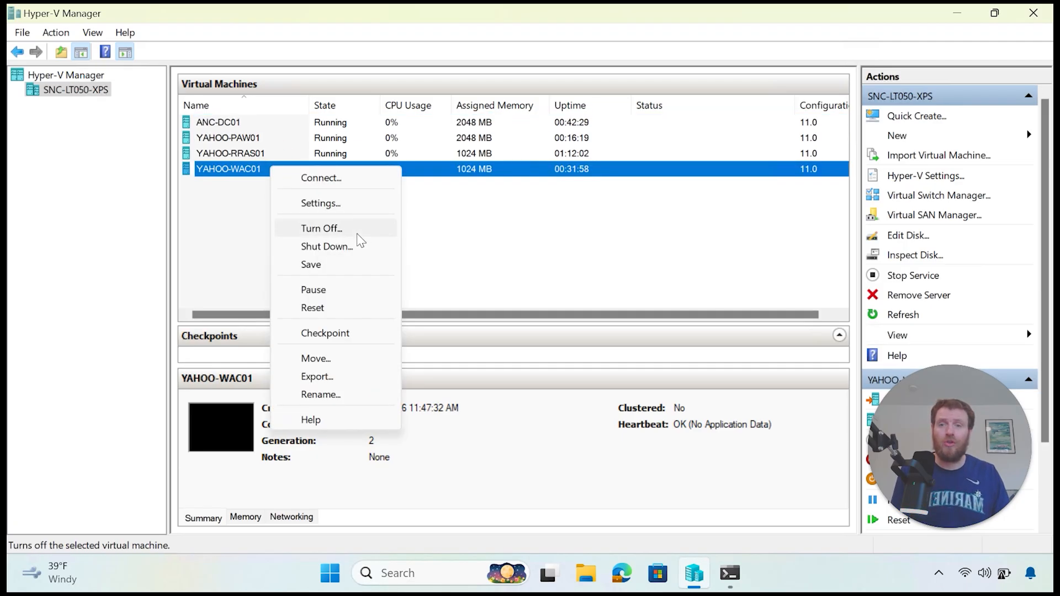
left_click(525, 231)
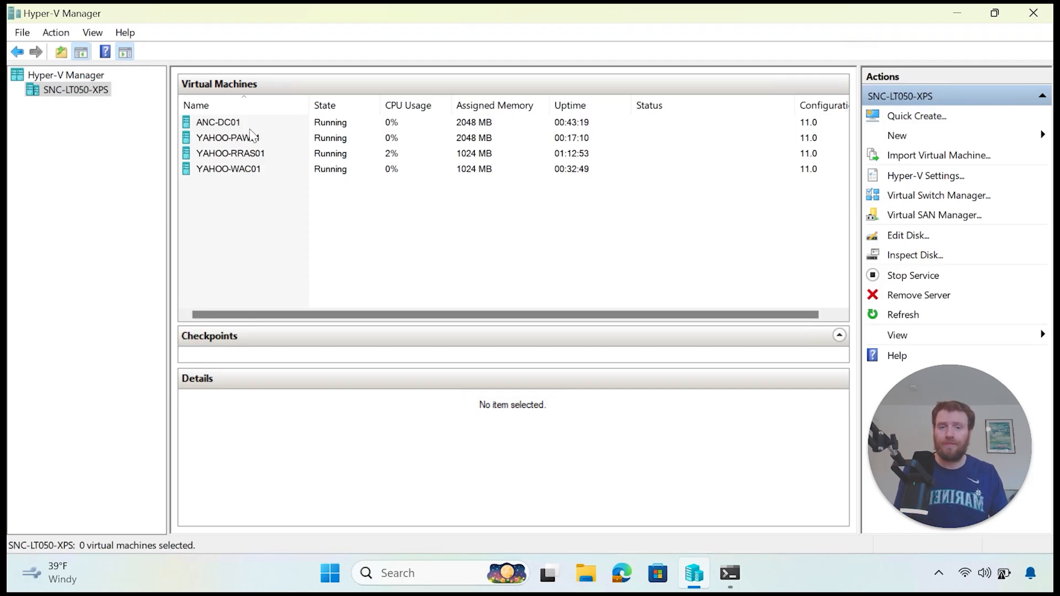
right_click(268, 141)
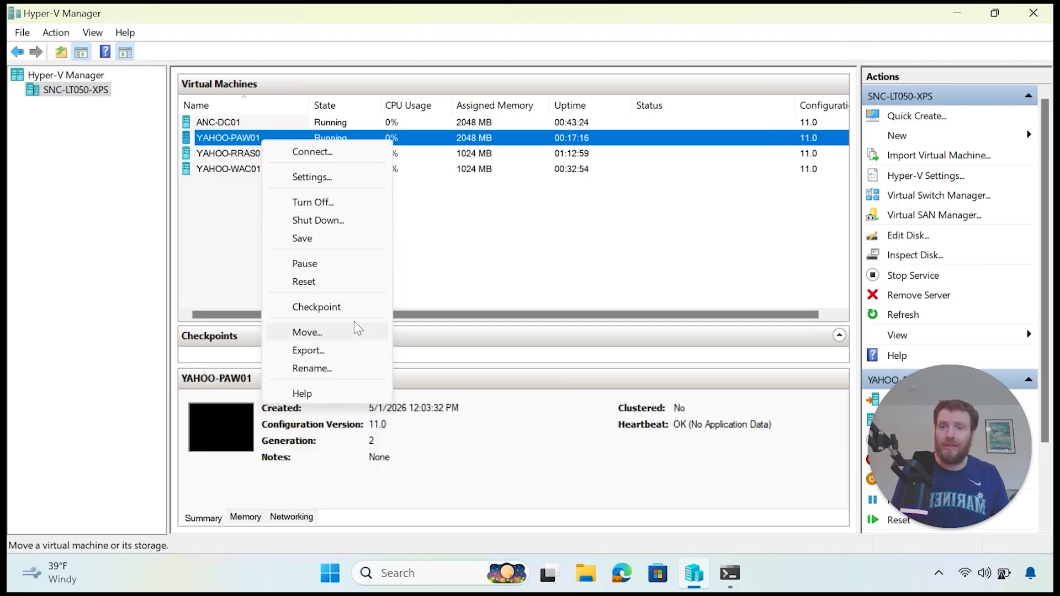
left_click(343, 151)
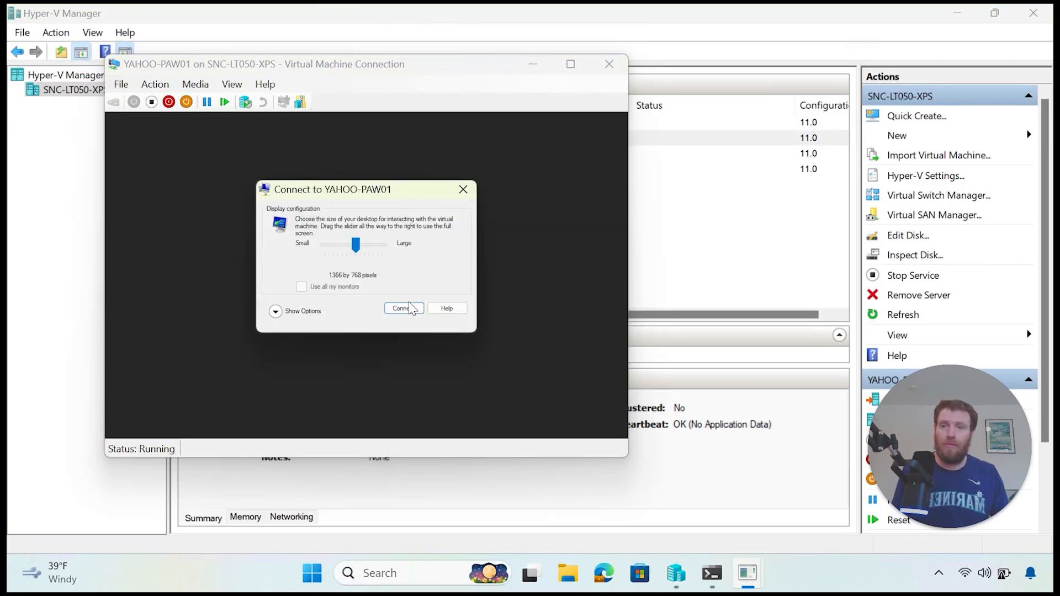
Step: Sign in to YAHOO-PAW01 with the administrator password and make the console full screen
left_click(411, 309)
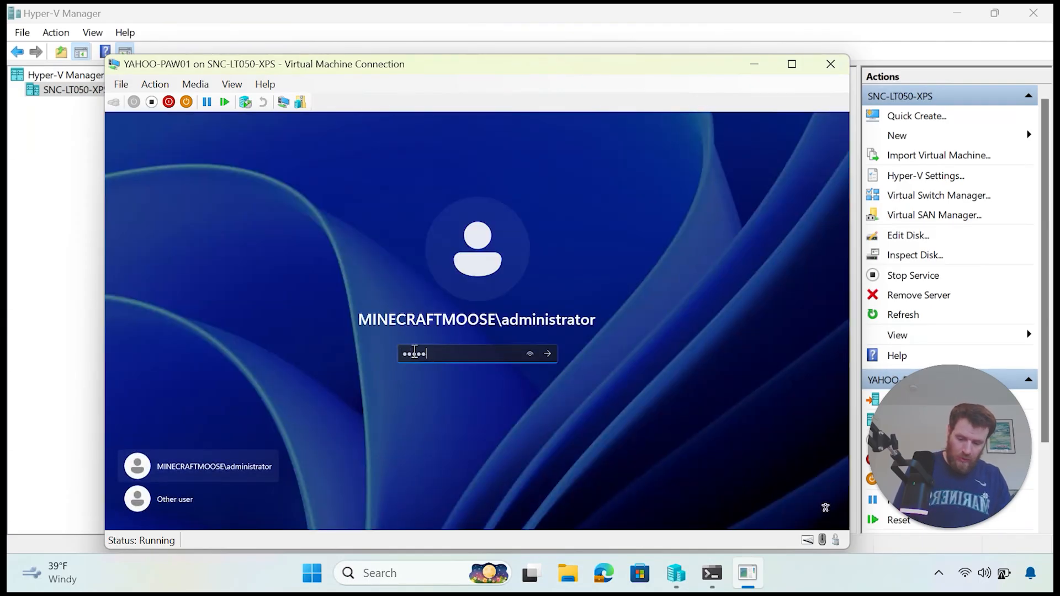
key("Return")
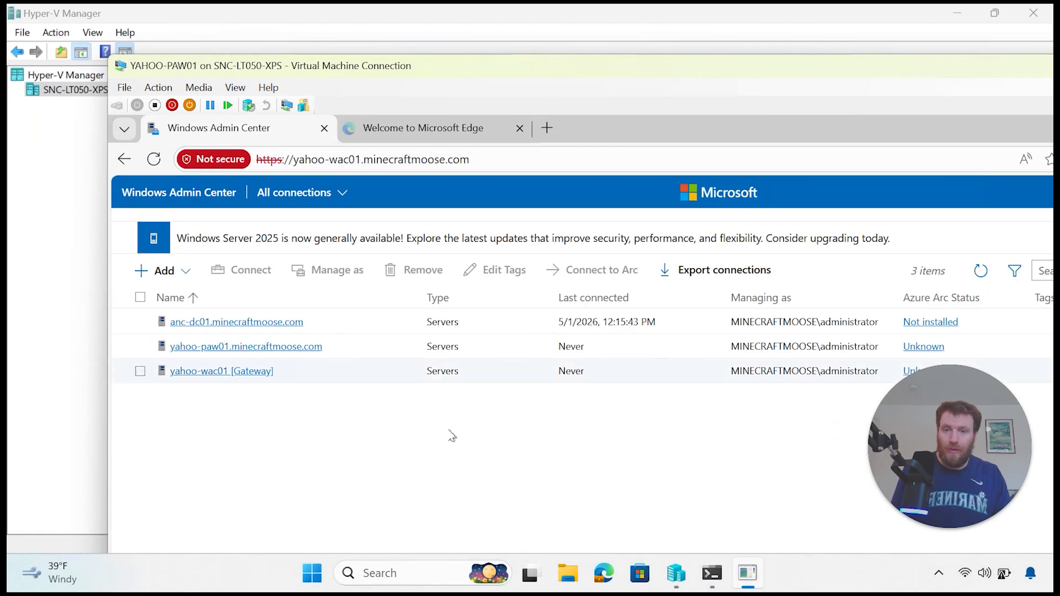
double_click(800, 66)
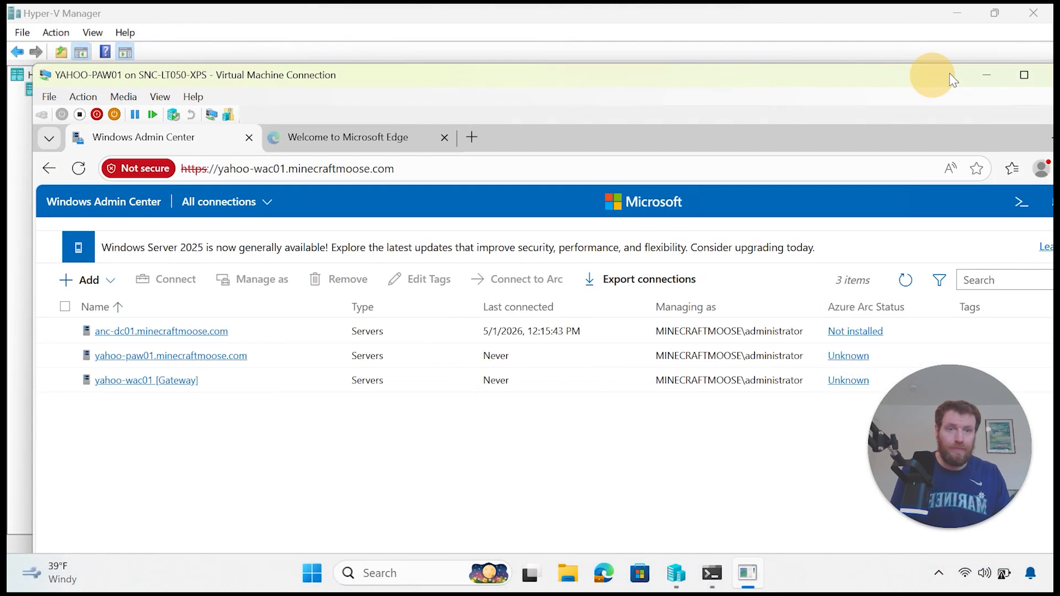
left_click(1018, 75)
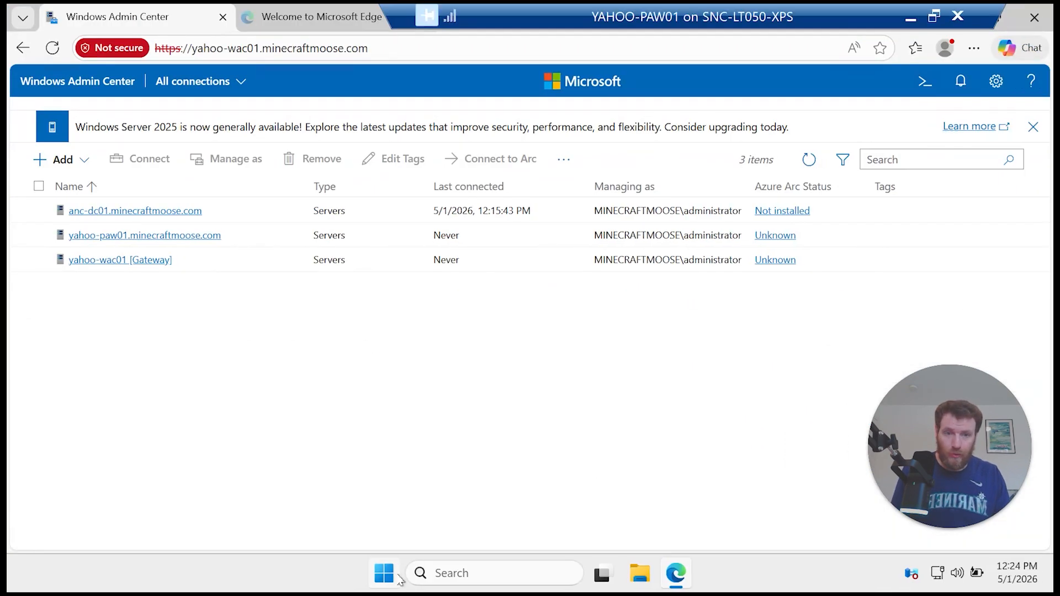
Step: Launch Terminal inside the VM, run get-date, and minimize the session back to the host
left_click(386, 574)
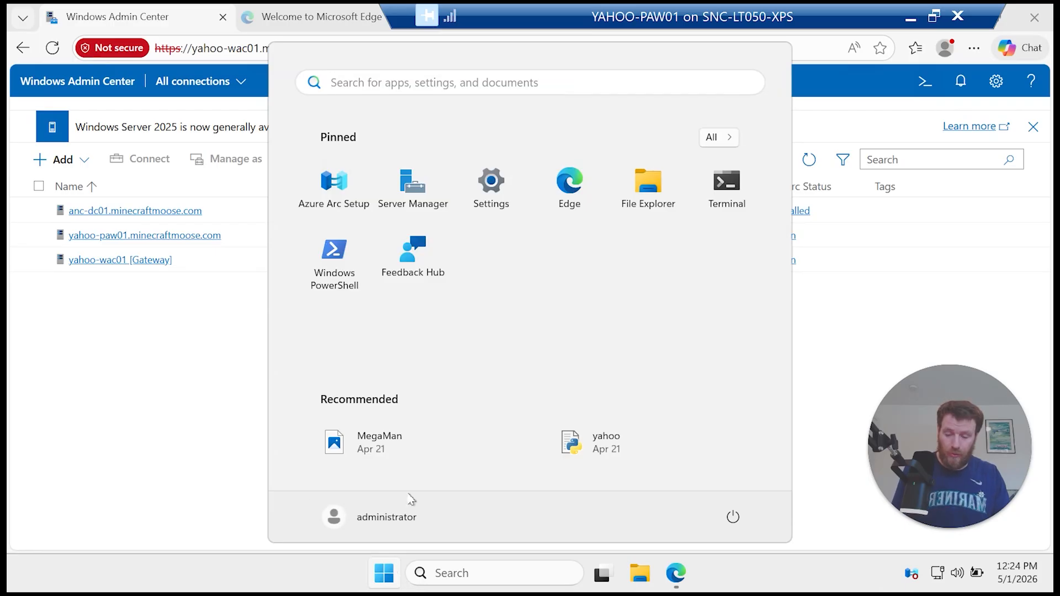
type("ter")
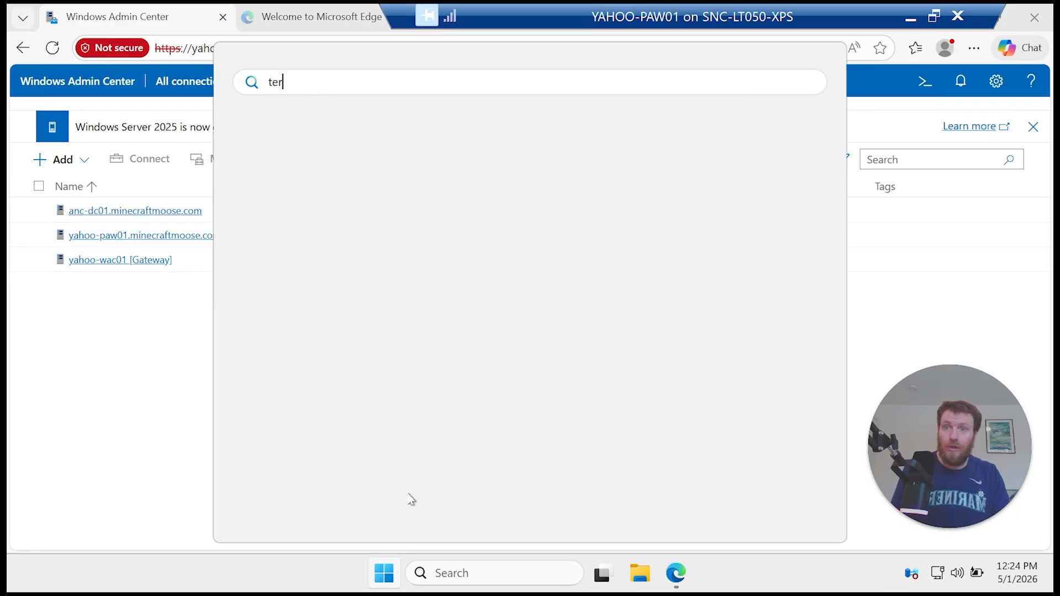
key("Return")
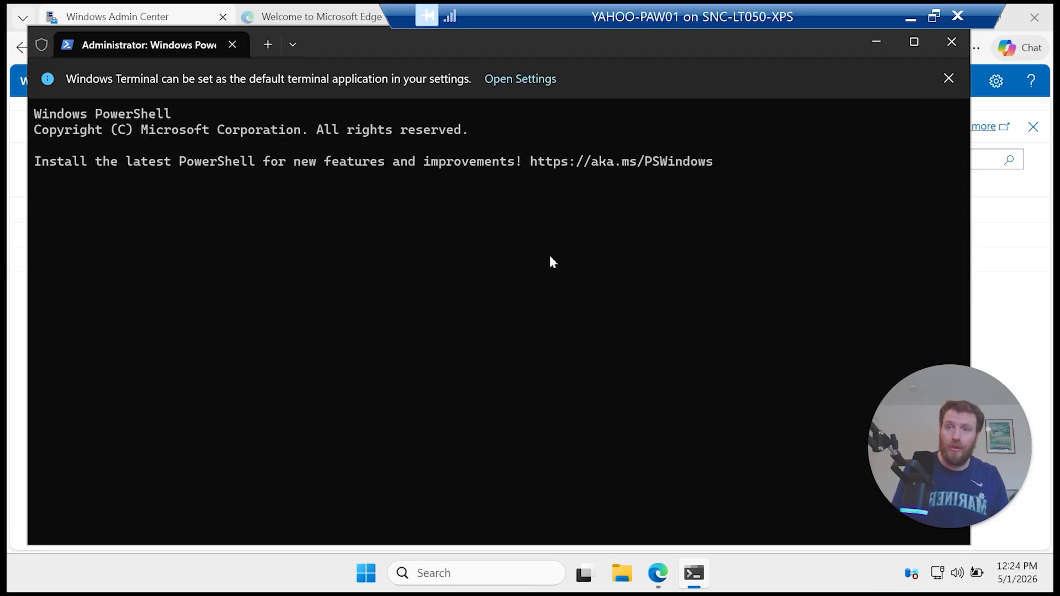
left_click_drag(323, 36, 352, 319)
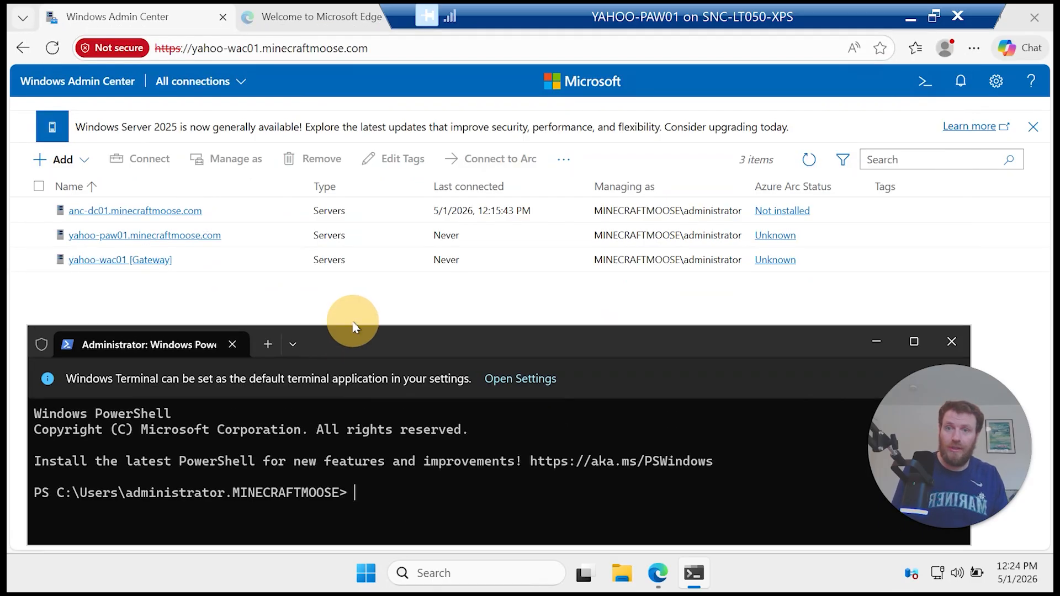
left_click_drag(450, 337, 459, 284)
type("get-date")
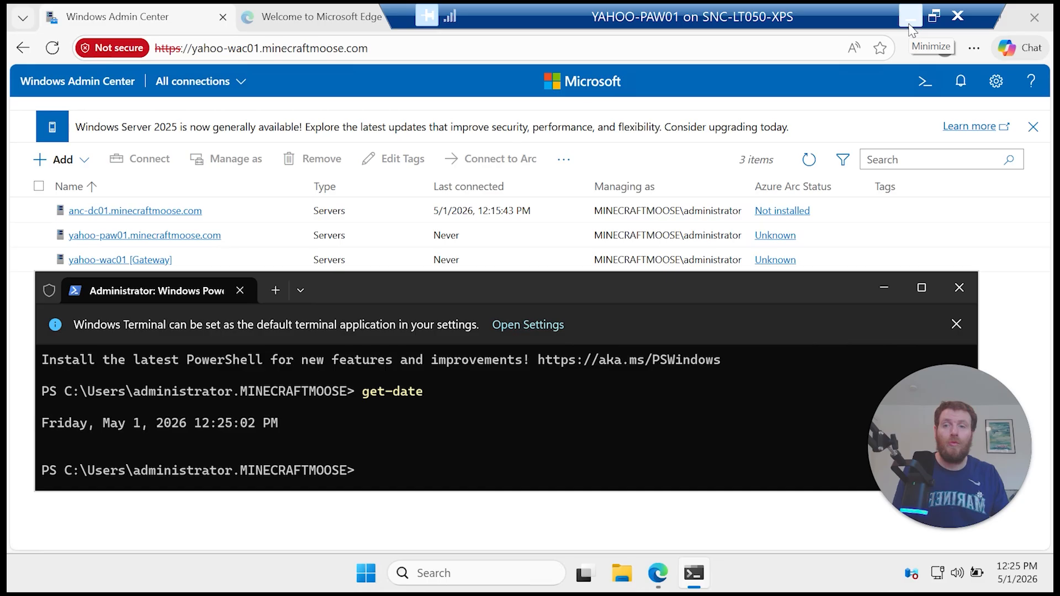
left_click(911, 24)
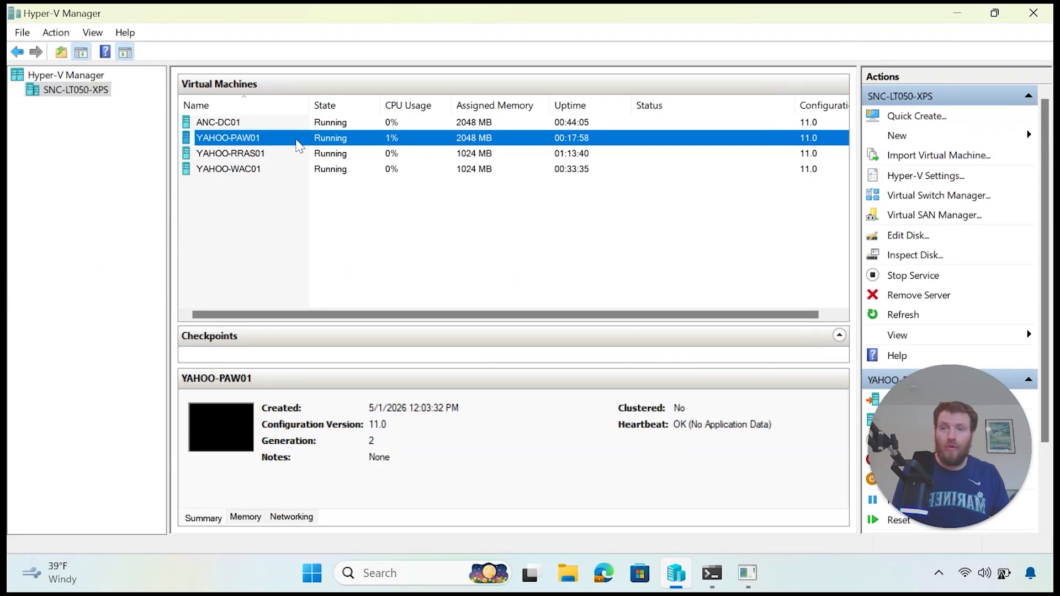
Step: Save YAHOO-PAW01's state and reopen its Virtual Machine Connection window
right_click(317, 142)
left_click(361, 239)
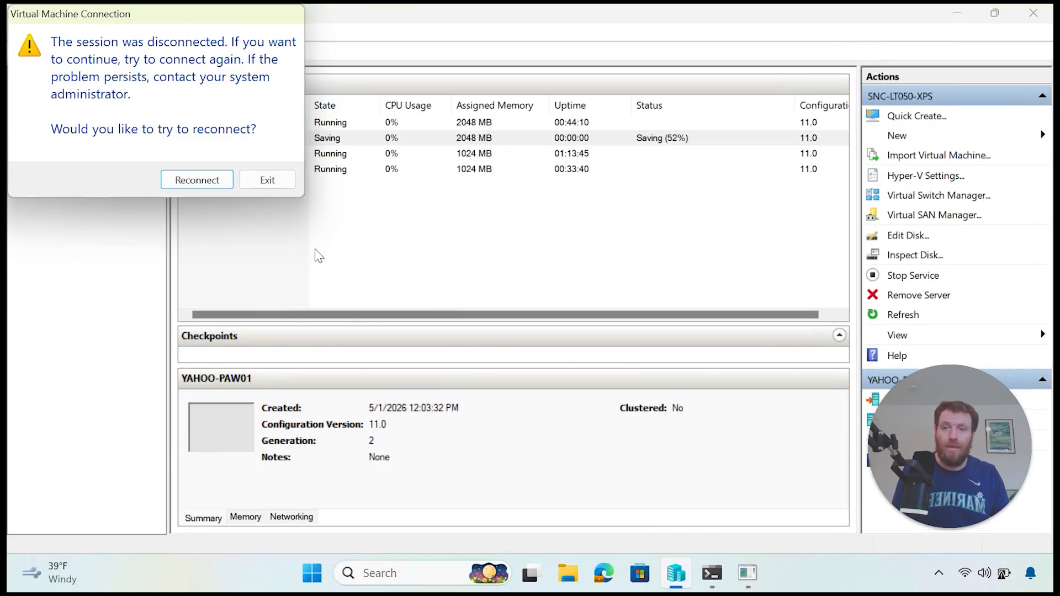
left_click(197, 180)
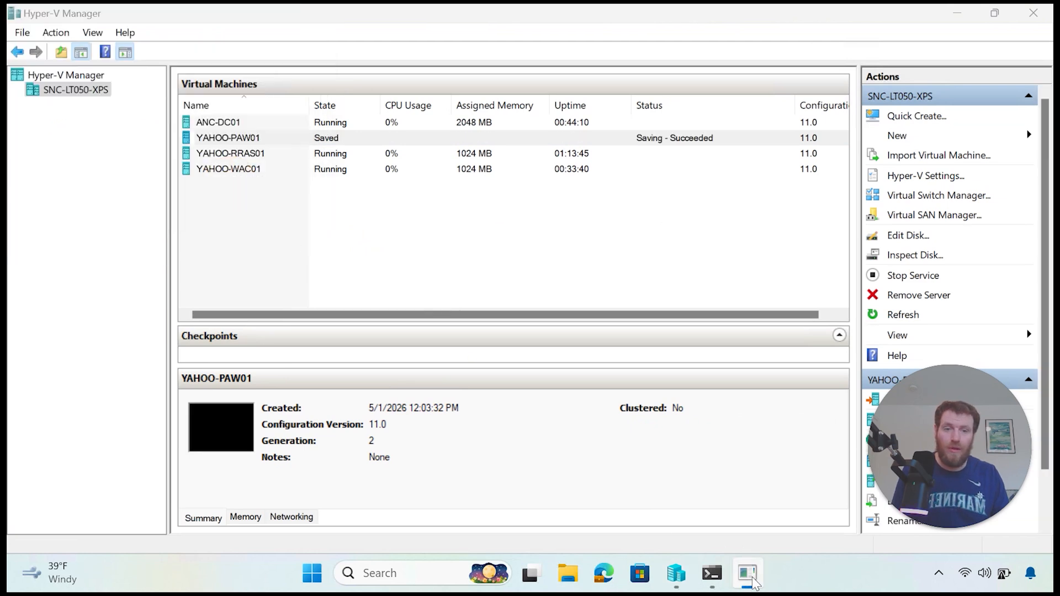
left_click(737, 508)
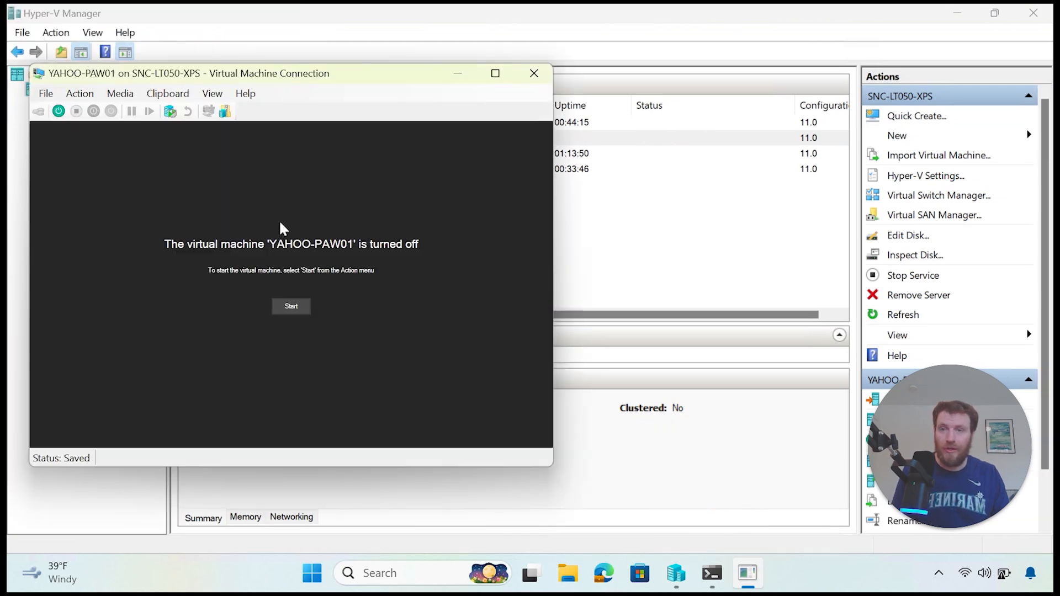
left_click_drag(280, 72, 570, 102)
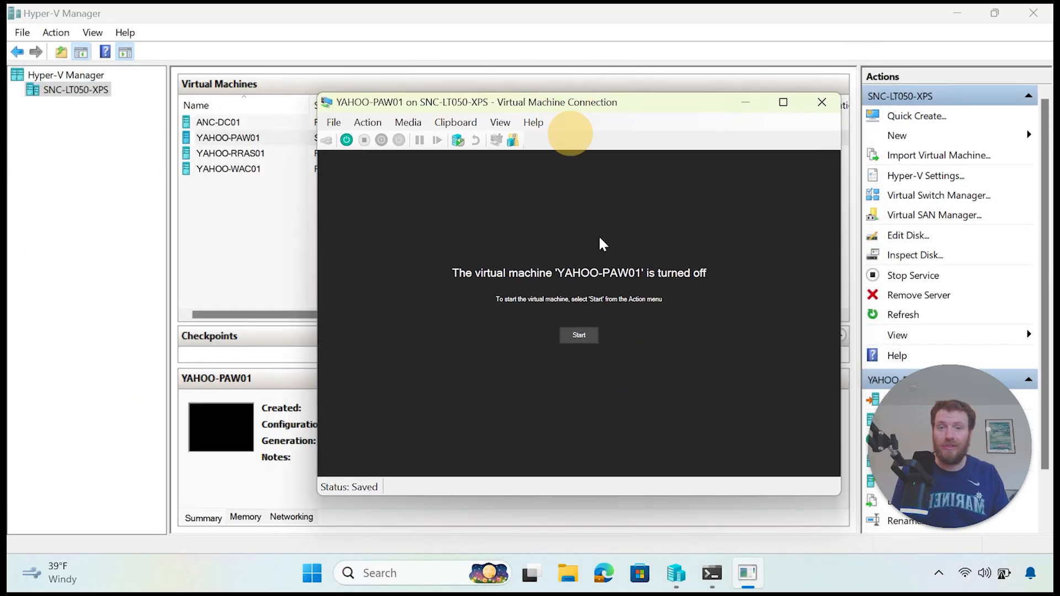
Step: Start YAHOO-PAW01 from its saved state, sign back in with the password, and close the console
left_click(595, 341)
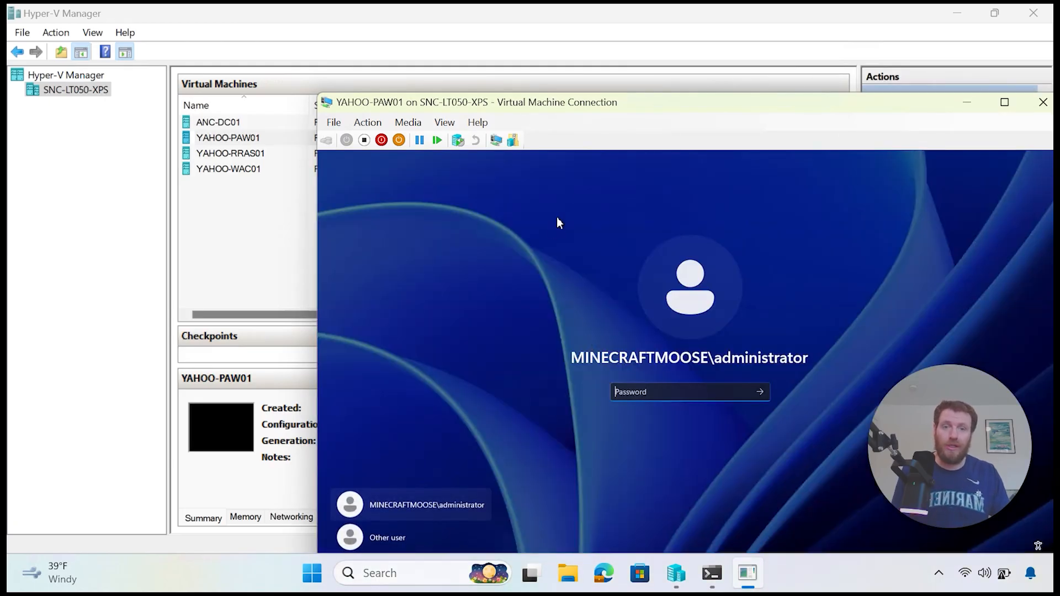
left_click_drag(564, 99, 406, 29)
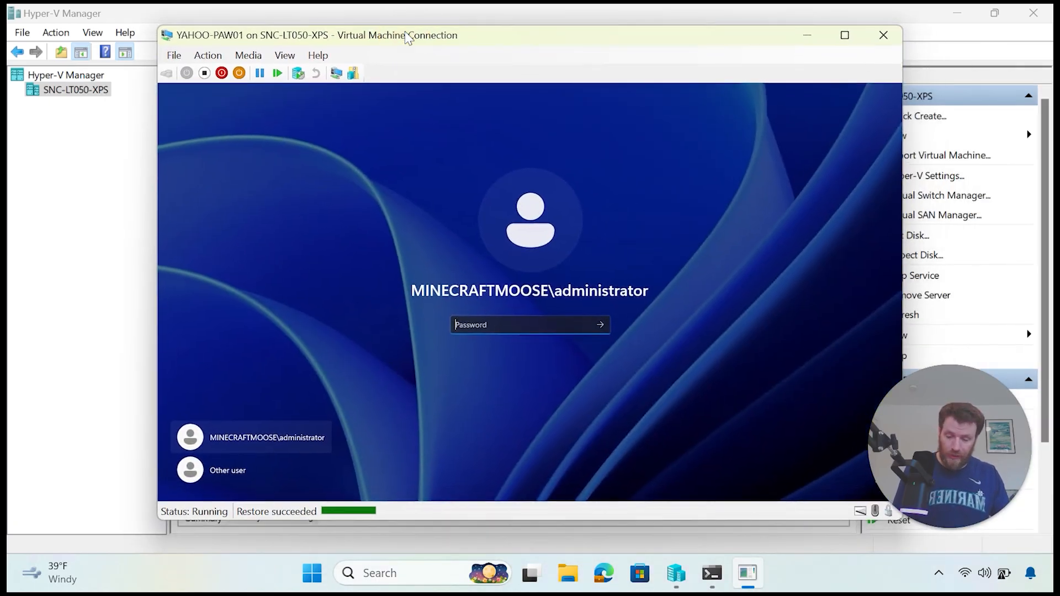
type("P")
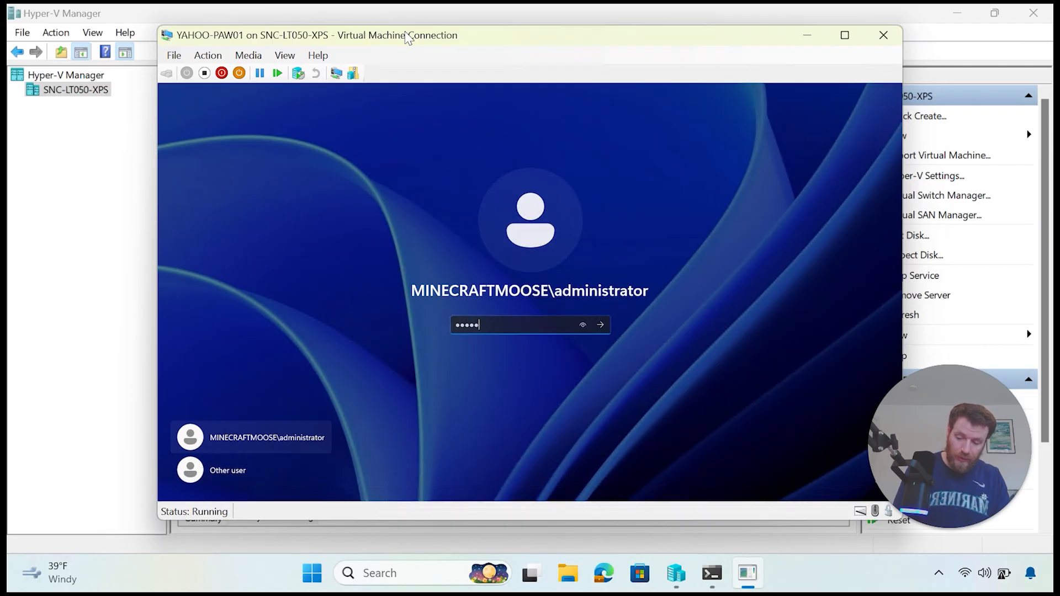
key("Return")
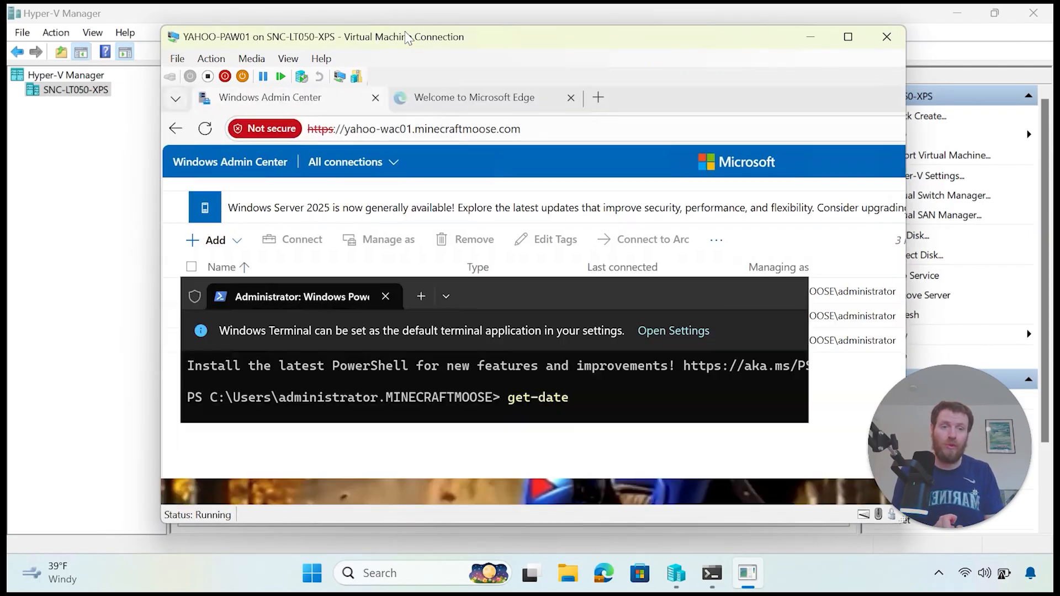
key("Return")
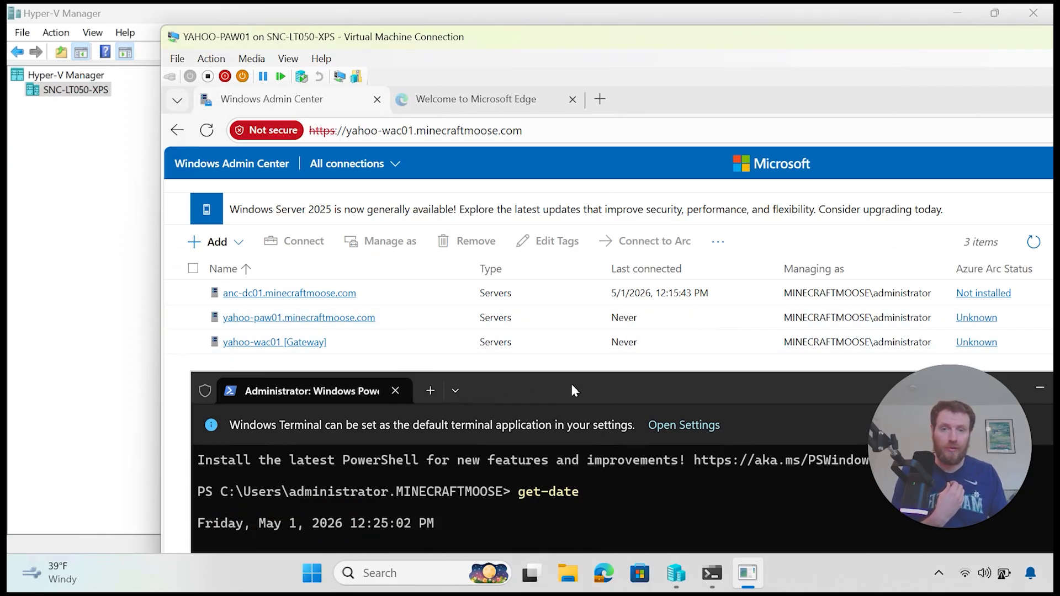
left_click_drag(590, 39, 407, 87)
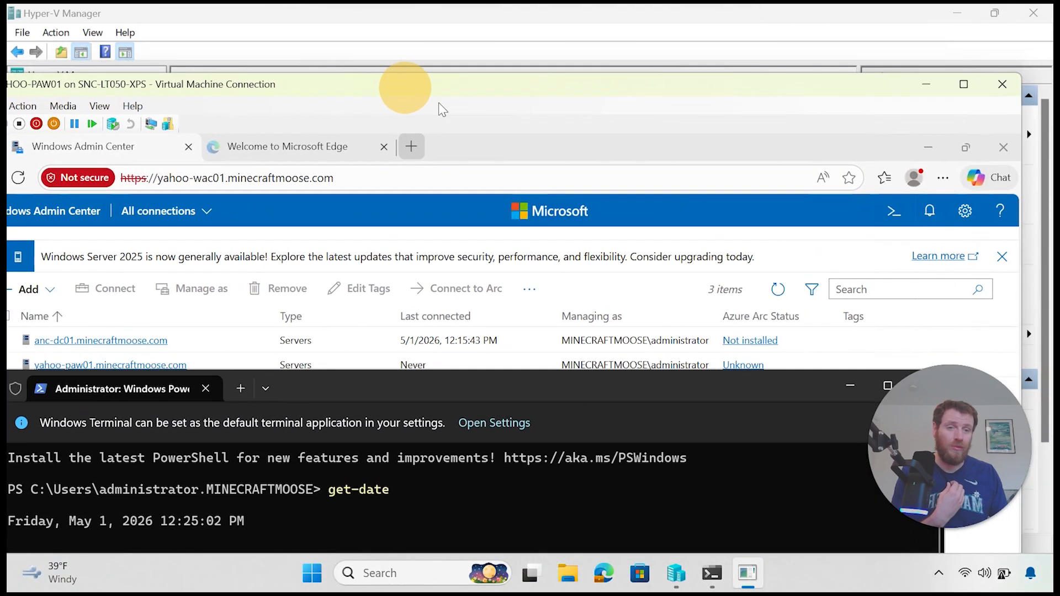
left_click(1001, 88)
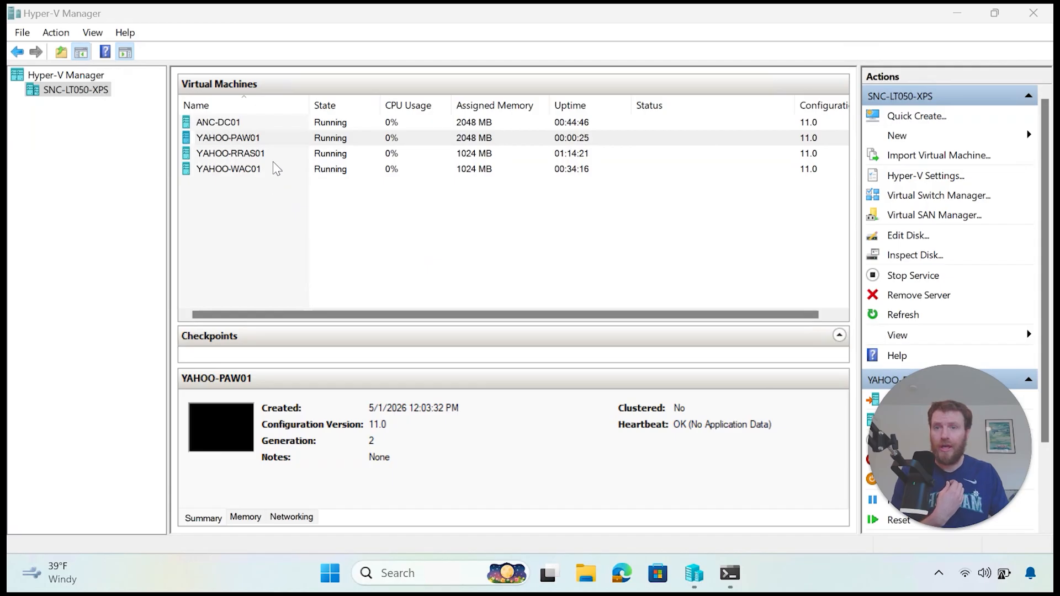
Step: Save the state of YAHOO-PAW01, then of YAHOO-WAC01
right_click(267, 142)
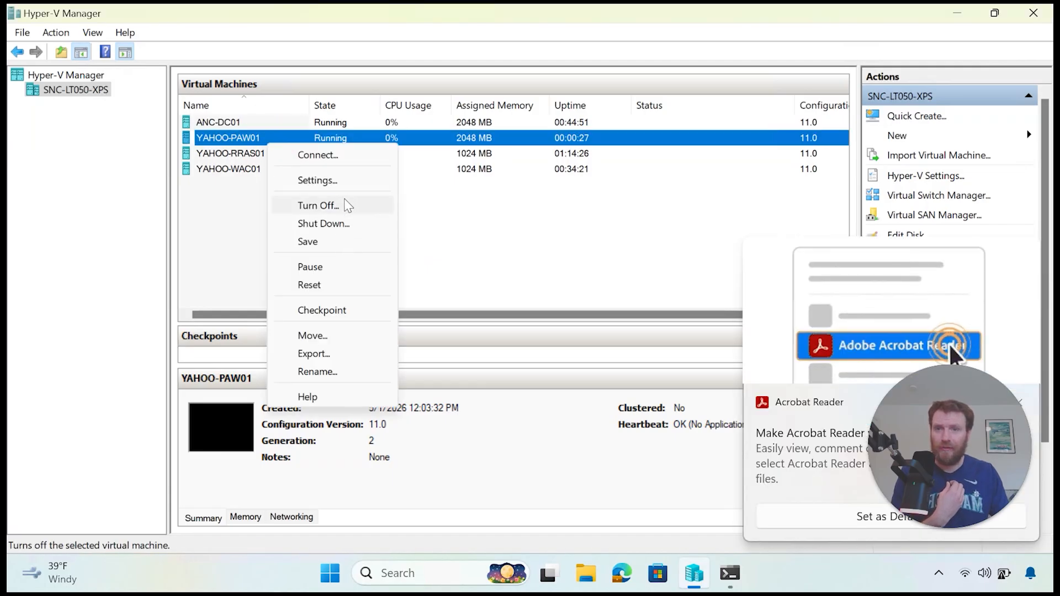
left_click(343, 240)
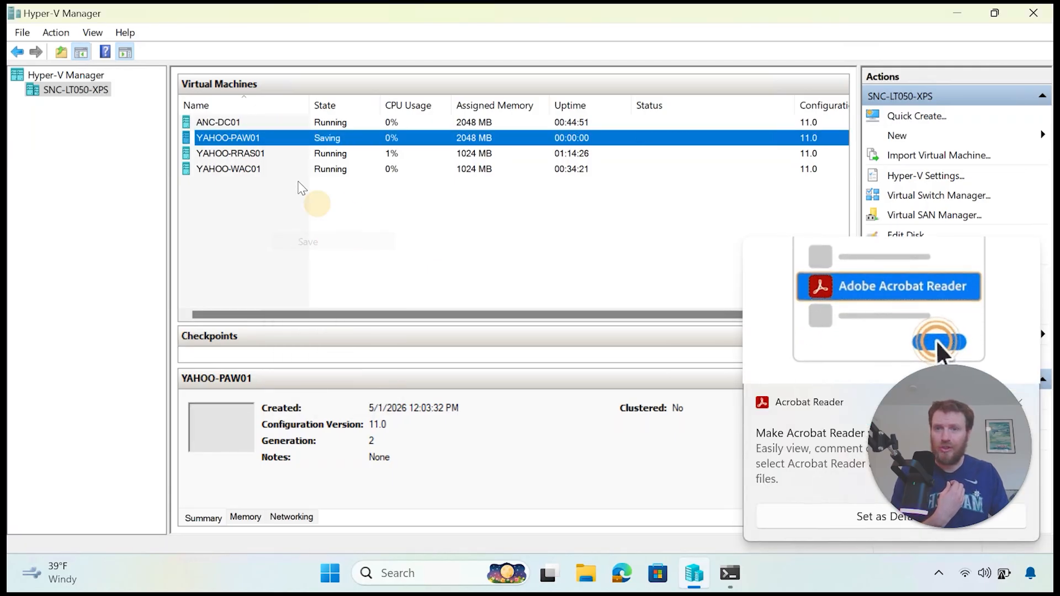
right_click(284, 170)
left_click(346, 273)
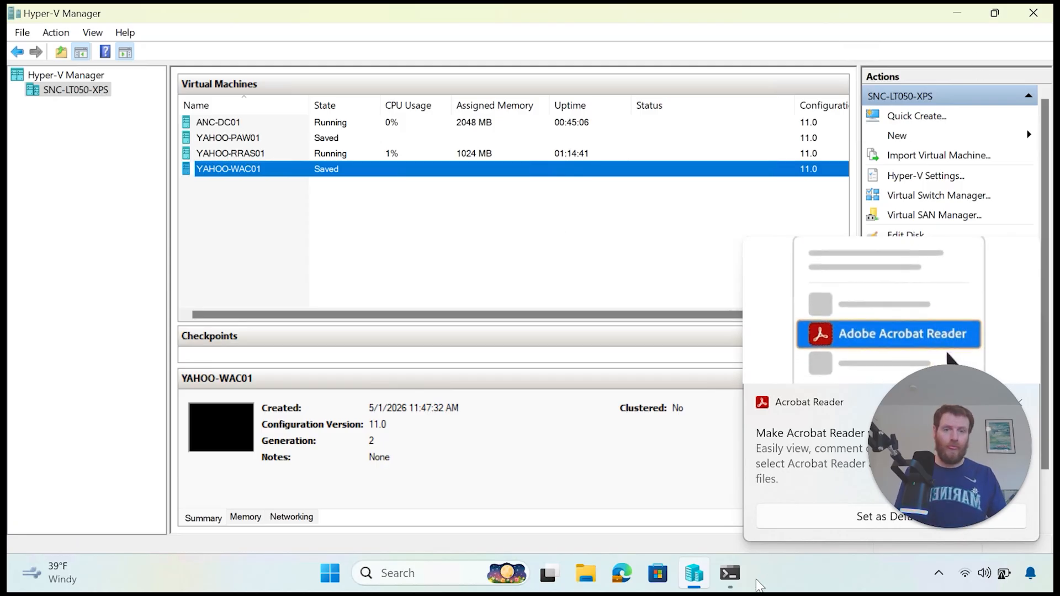
Step: Bring the PowerShell terminal forward, make it shorter, and clear the console with cls
left_click(730, 574)
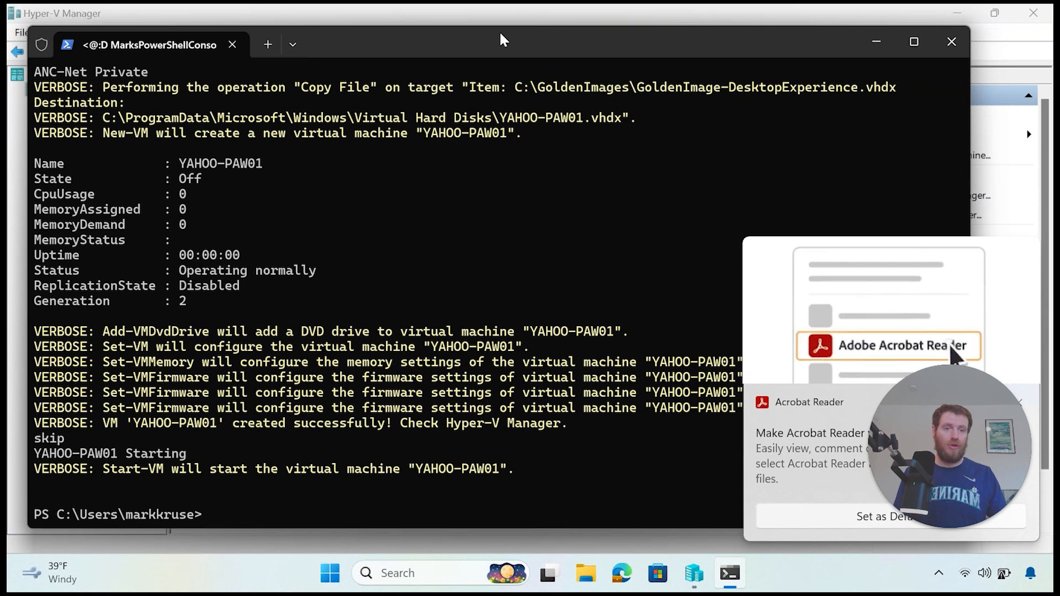
left_click_drag(500, 26, 580, 52)
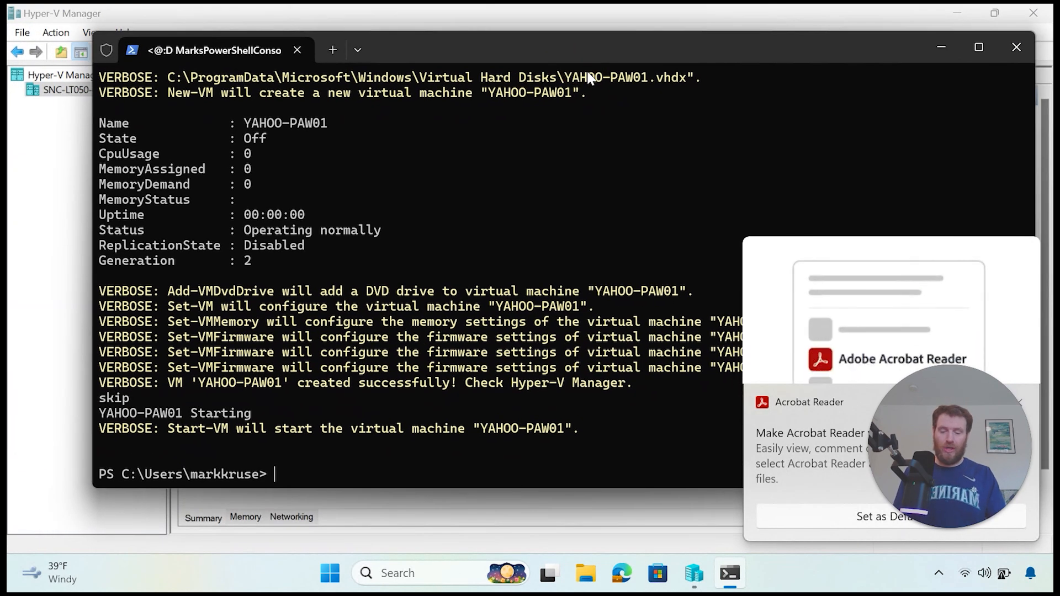
type("cls")
key("Return")
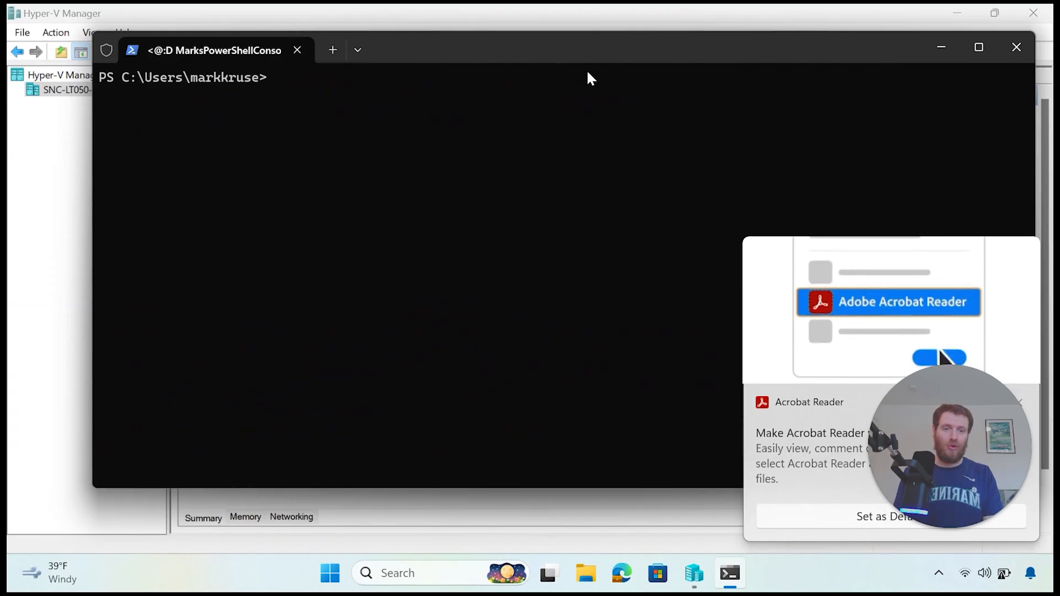
Step: Run _ResetLabNow and watch the lab VMs shut down in Hyper-V Manager
type("_re")
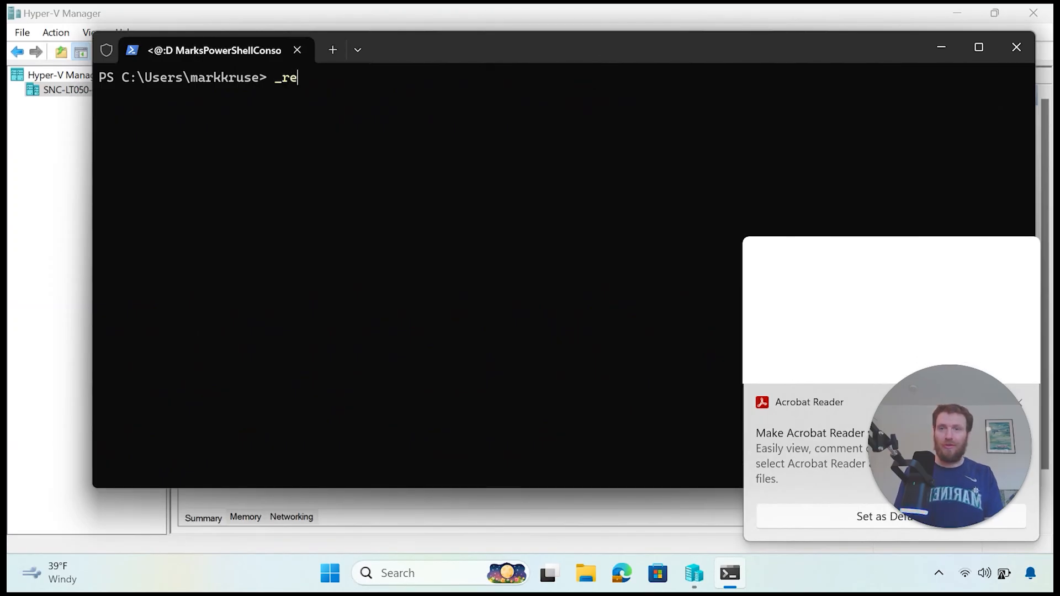
key("Tab")
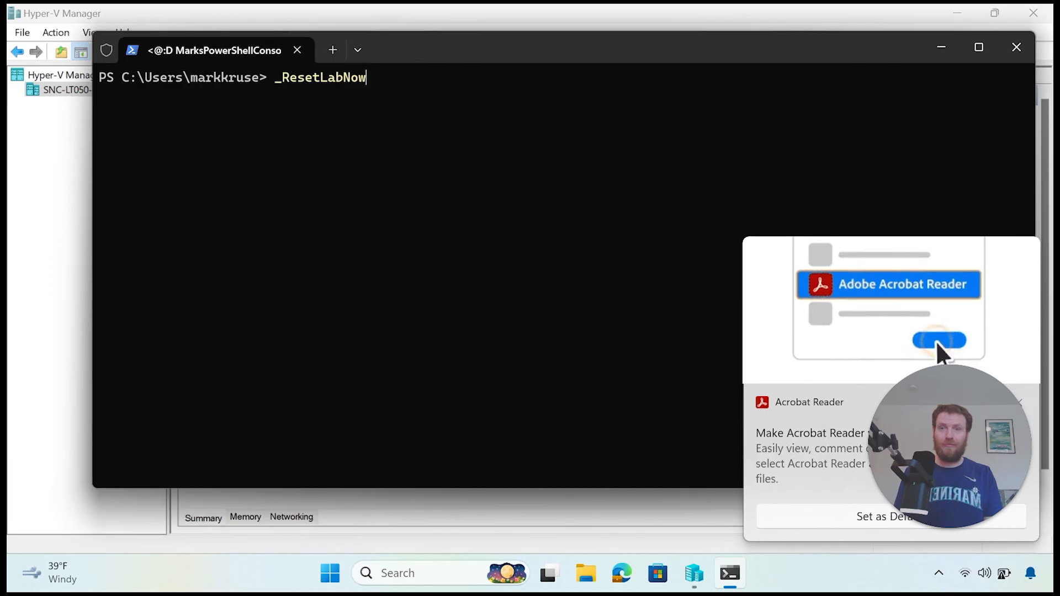
key("Return")
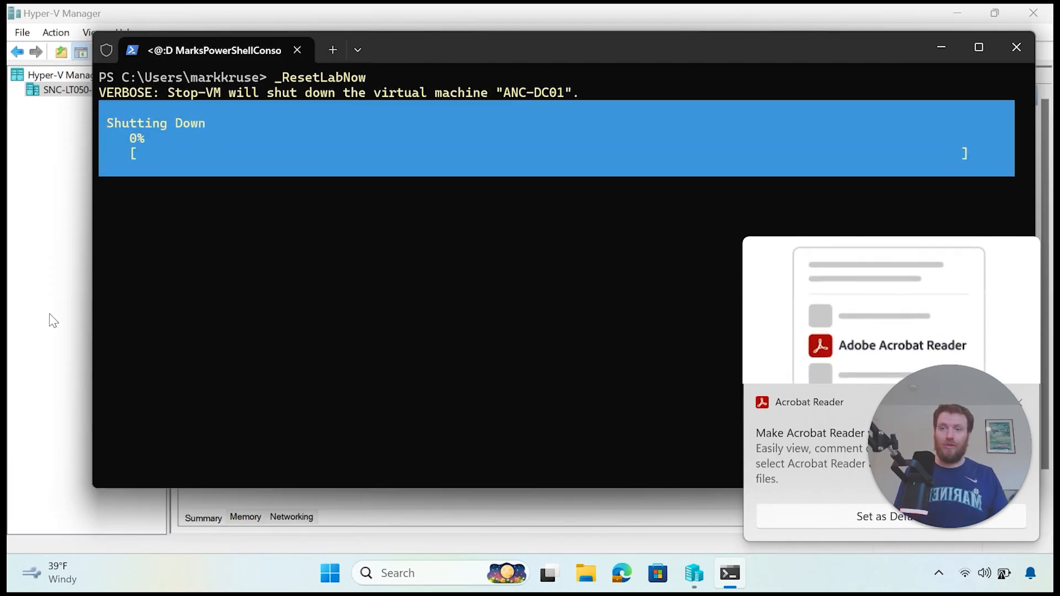
left_click(53, 320)
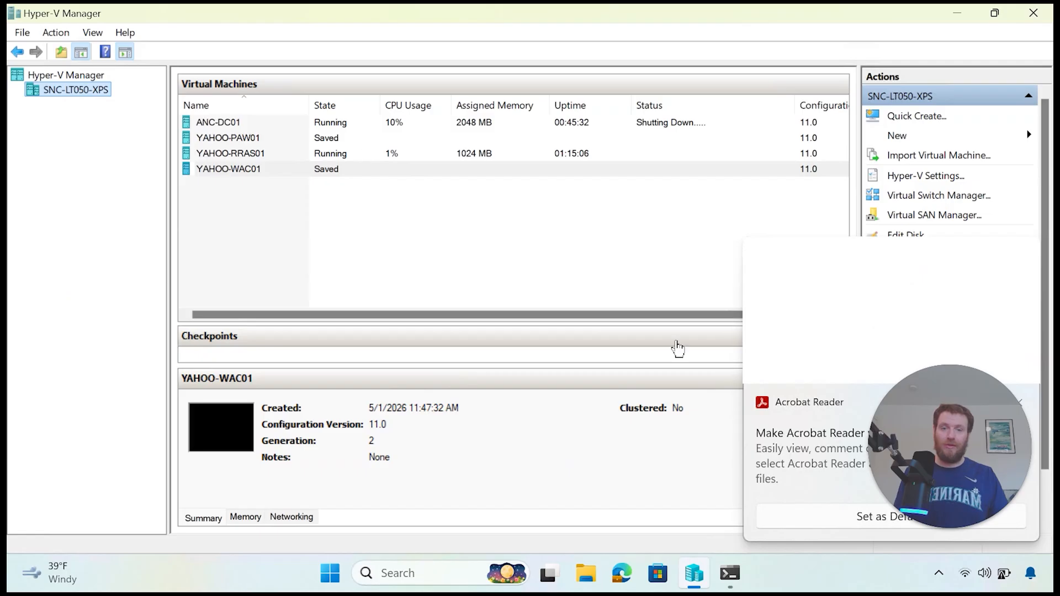
mouse_move(738, 584)
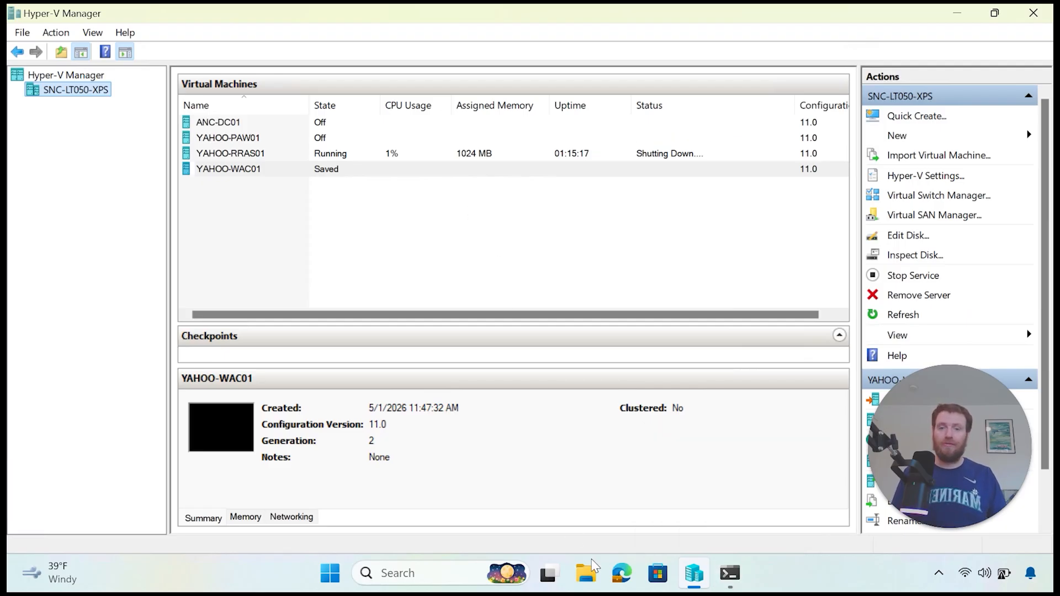
Step: Verify C:\ProgramData\Microsoft\Windows\Virtual Hard Disks contains no disks, then close File Explorer
left_click(590, 586)
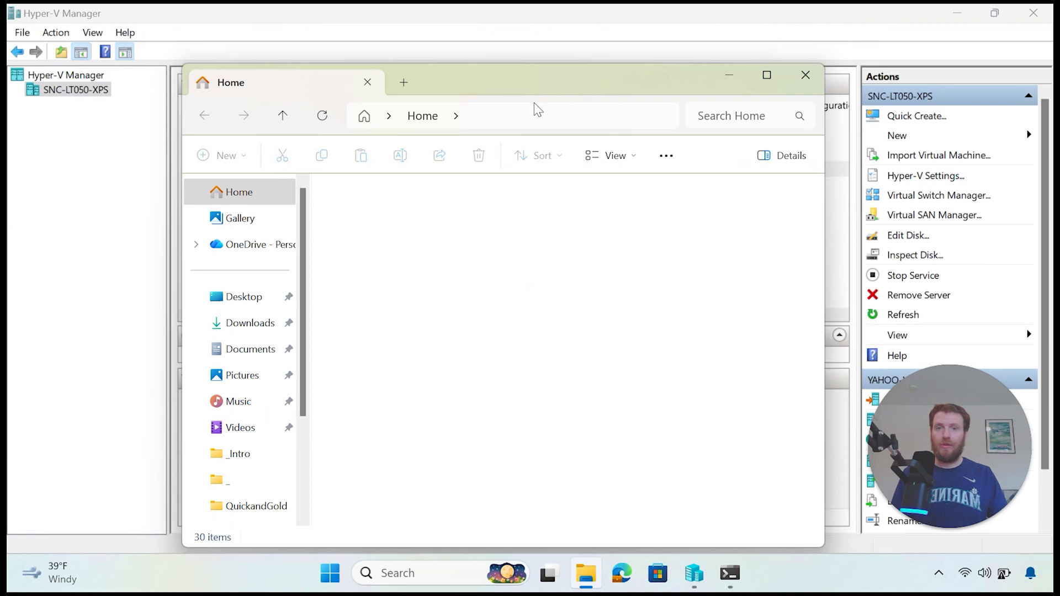
left_click(550, 117)
left_click(527, 182)
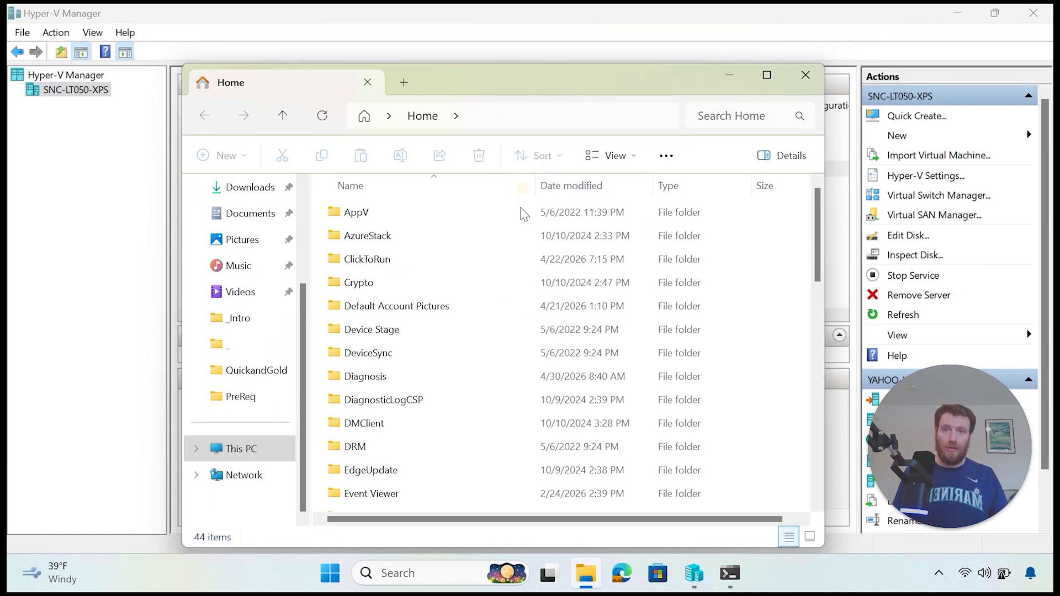
left_click(538, 314)
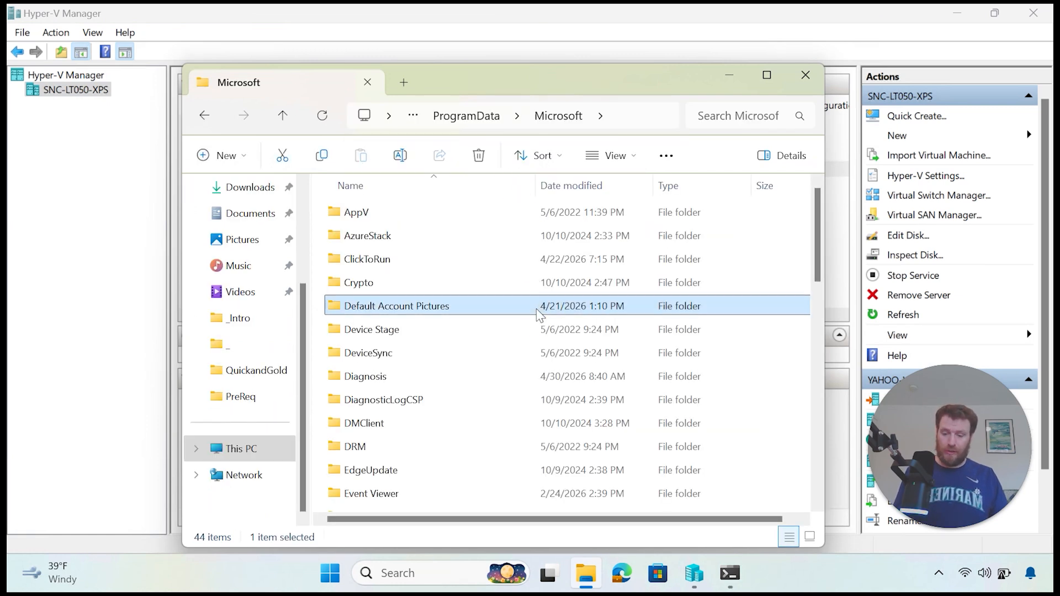
key("w")
double_click(425, 313)
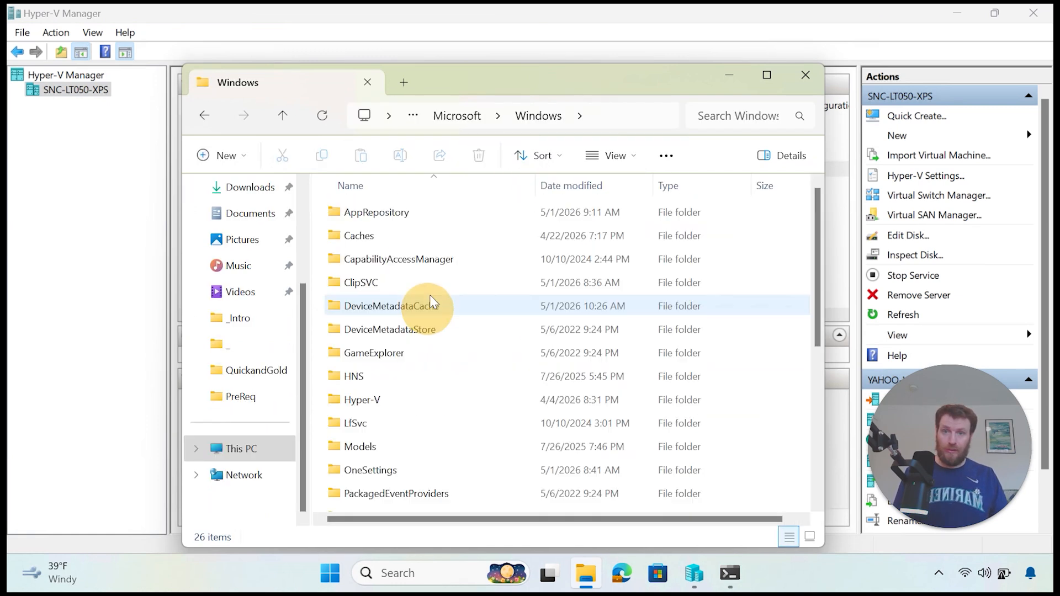
scroll(442, 332, "down", 4)
left_click(460, 389)
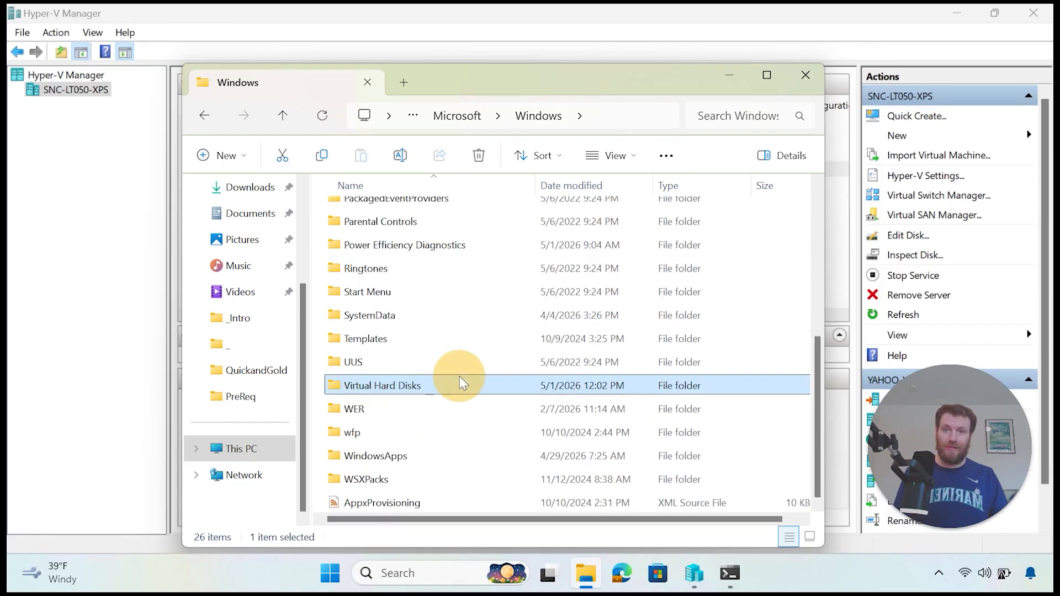
double_click(466, 387)
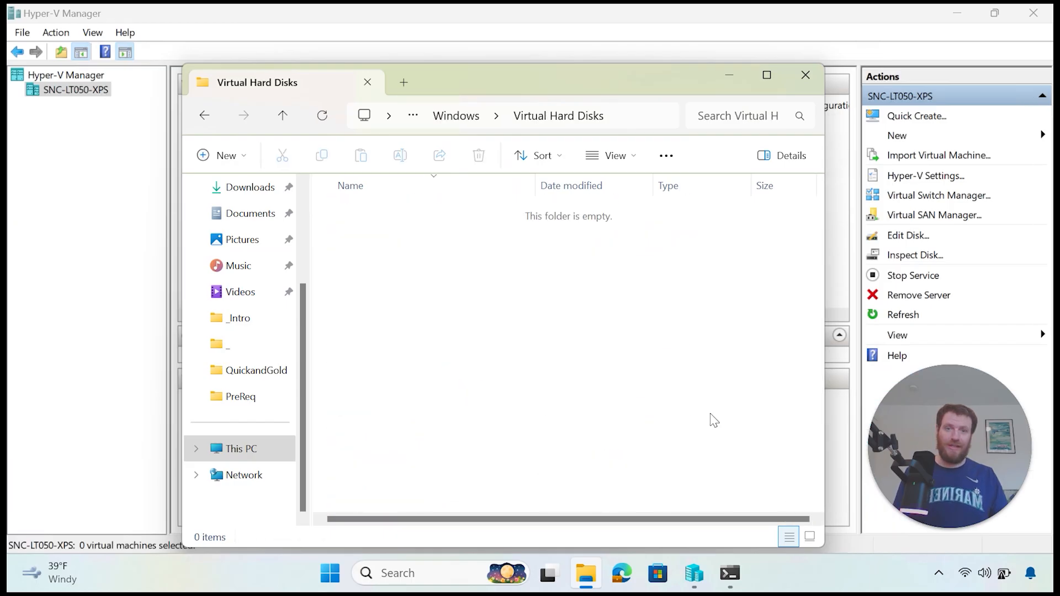
left_click_drag(713, 420, 463, 160)
left_click(805, 75)
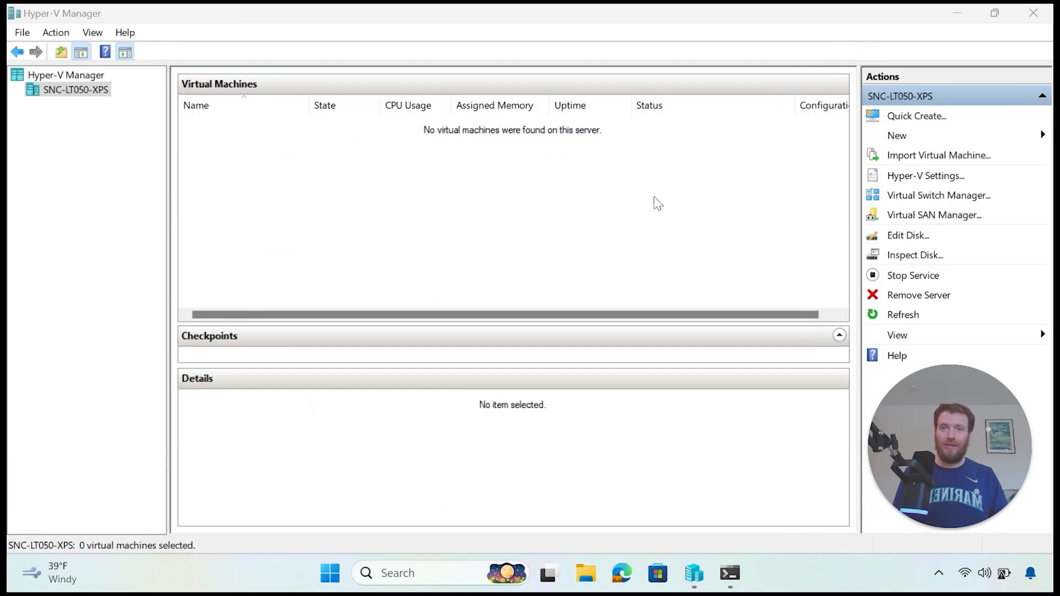
Step: Close Hyper-V Manager and answer no at the Remove Lab VMSwitches prompt
left_click_drag(722, 260, 411, 111)
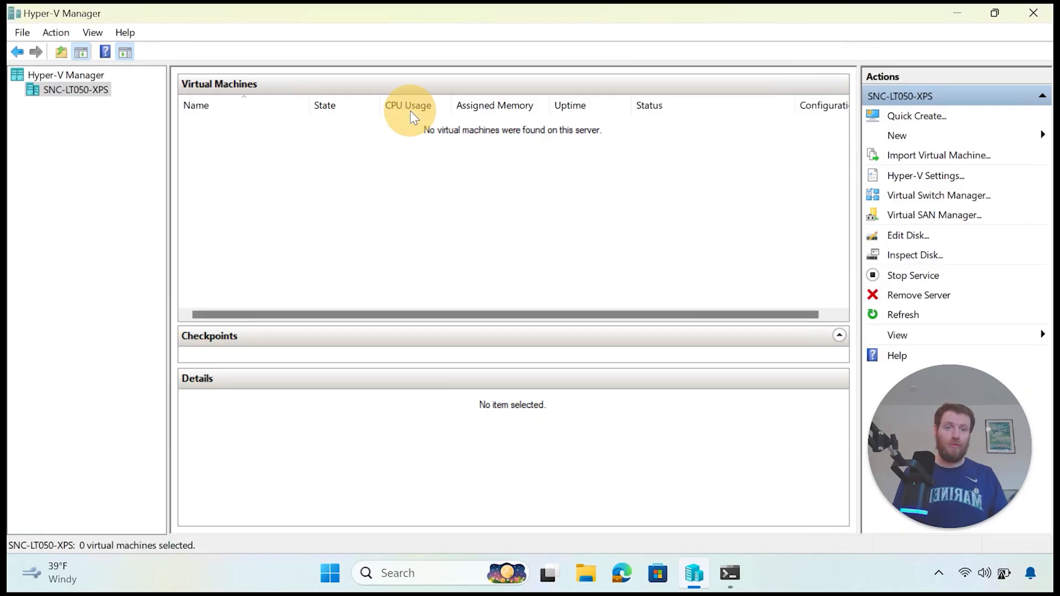
left_click(1035, 14)
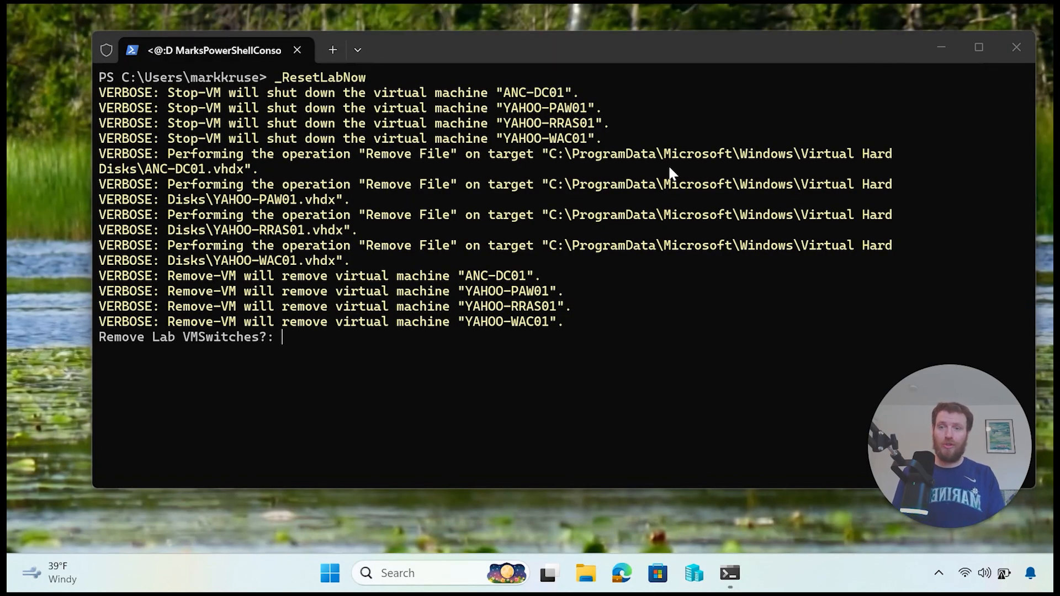
left_click(571, 286)
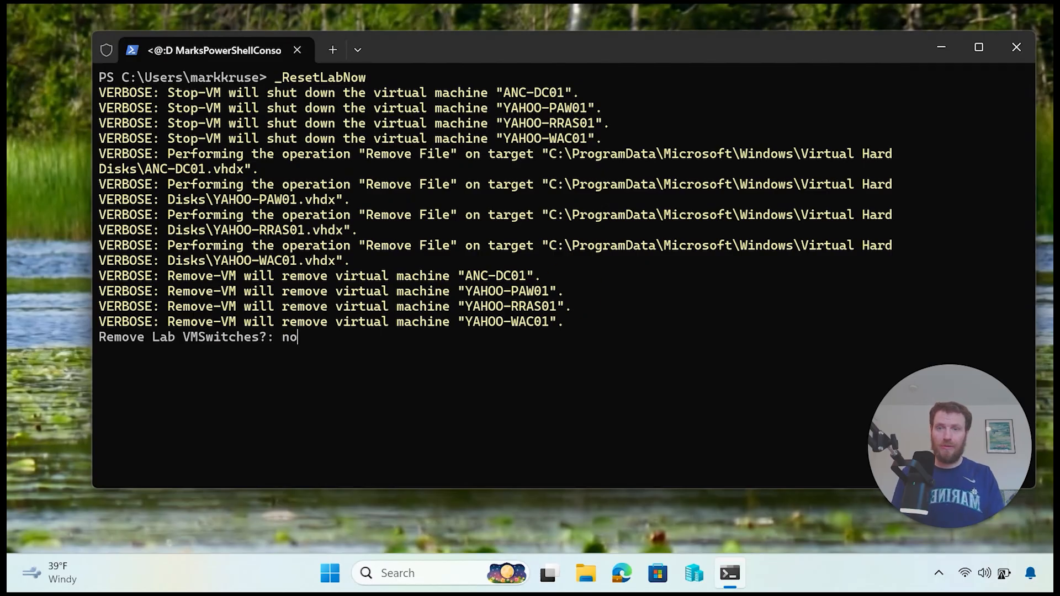
key("Return")
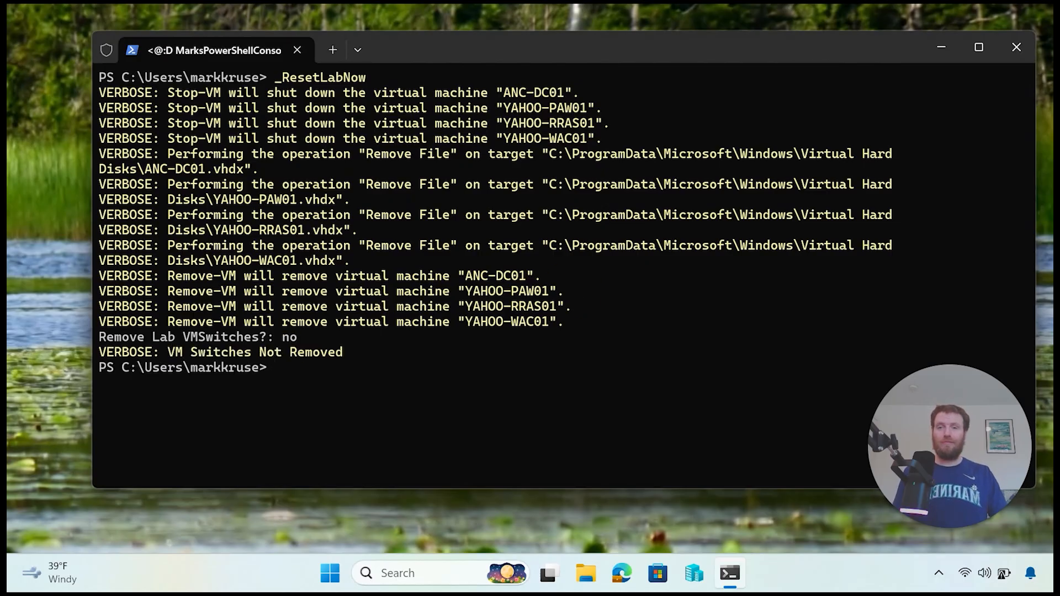